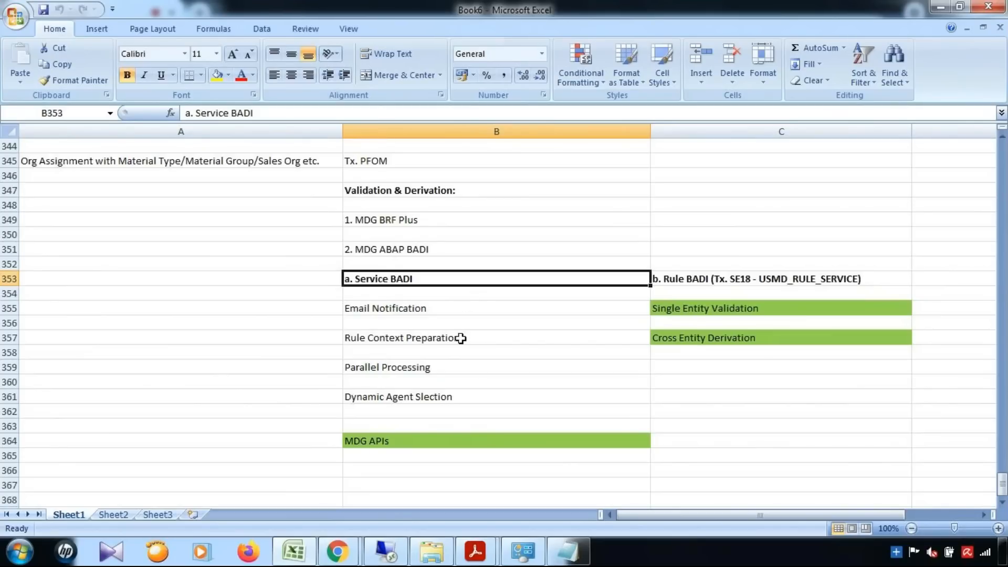
Point out the Rule BADI notes: Single Entity Validation, Cross Entity Derivation and MDG APIs.
left_click(751, 279)
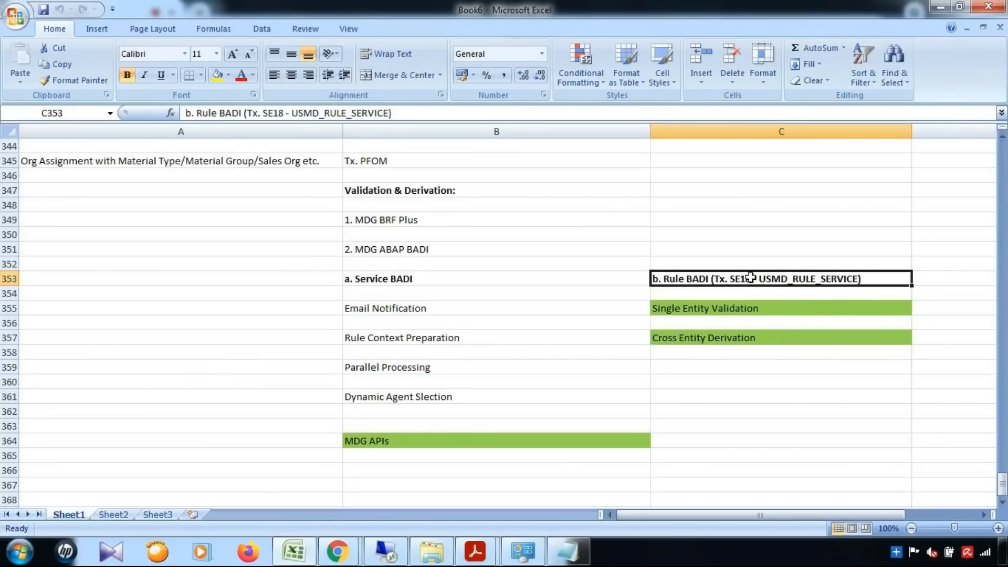
left_click(735, 307)
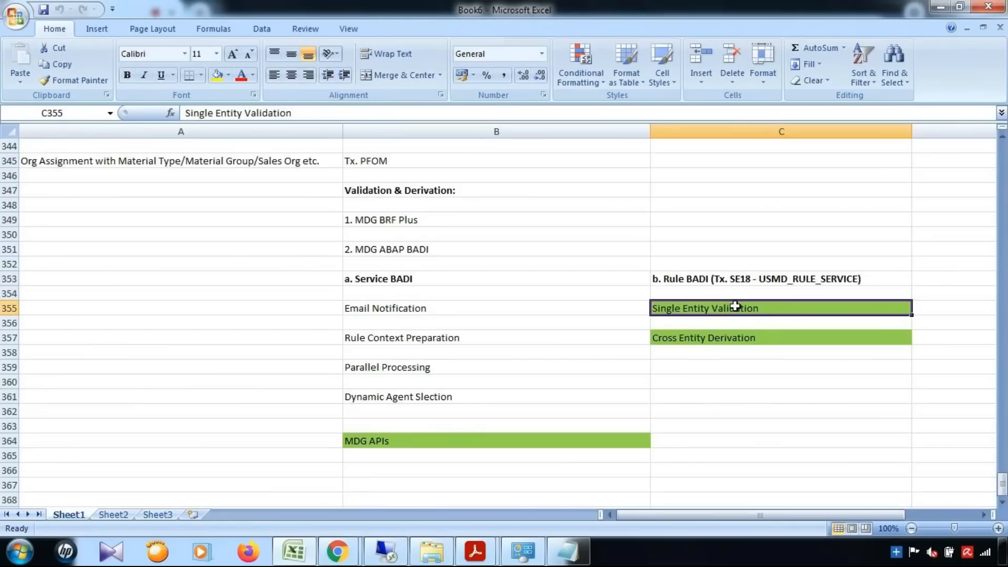
left_click(742, 340)
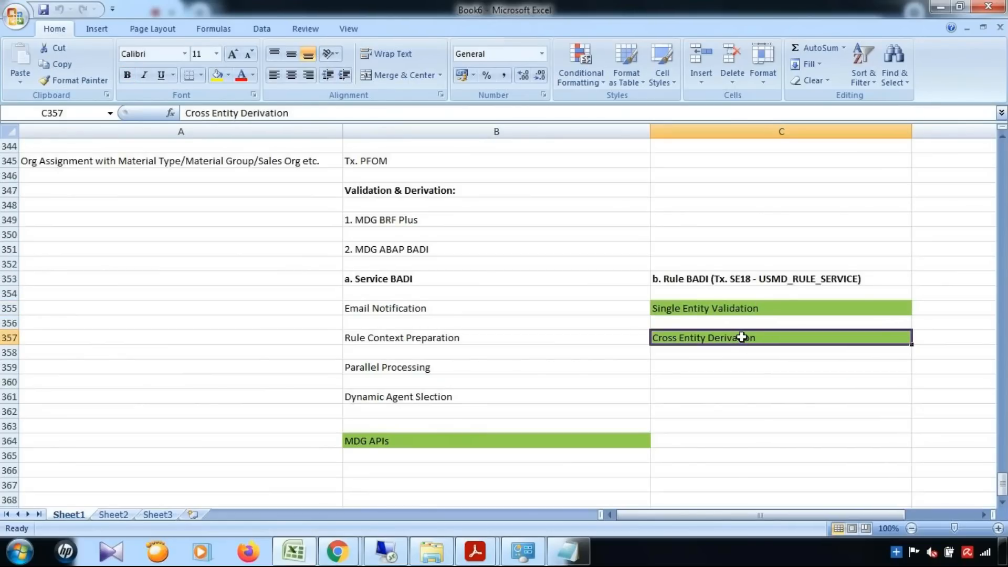
left_click(523, 442)
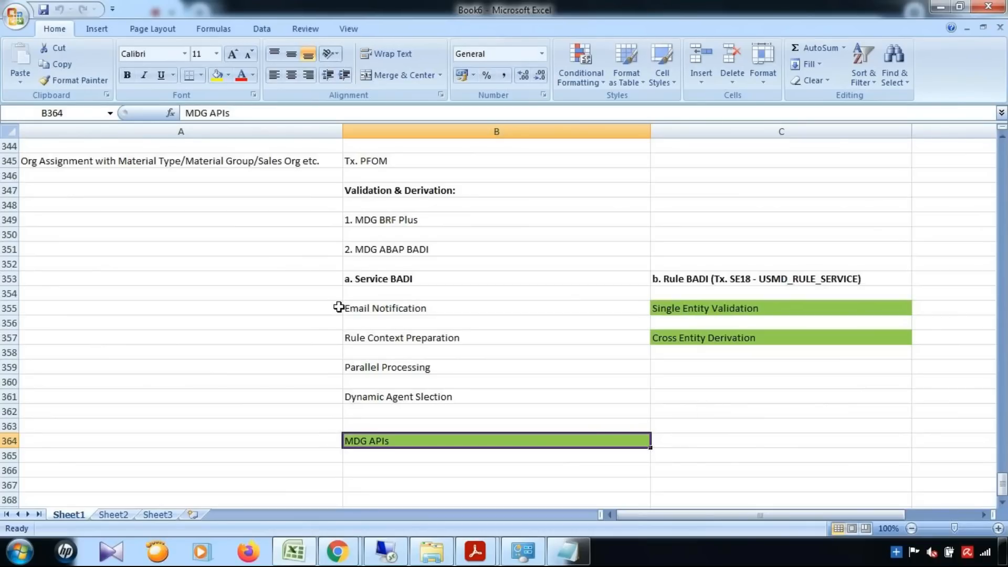
Walk through the Service BADI entries: Email Notification, Rule Context Preparation, Parallel Processing, Dynamic Agent Selection.
left_click(396, 279)
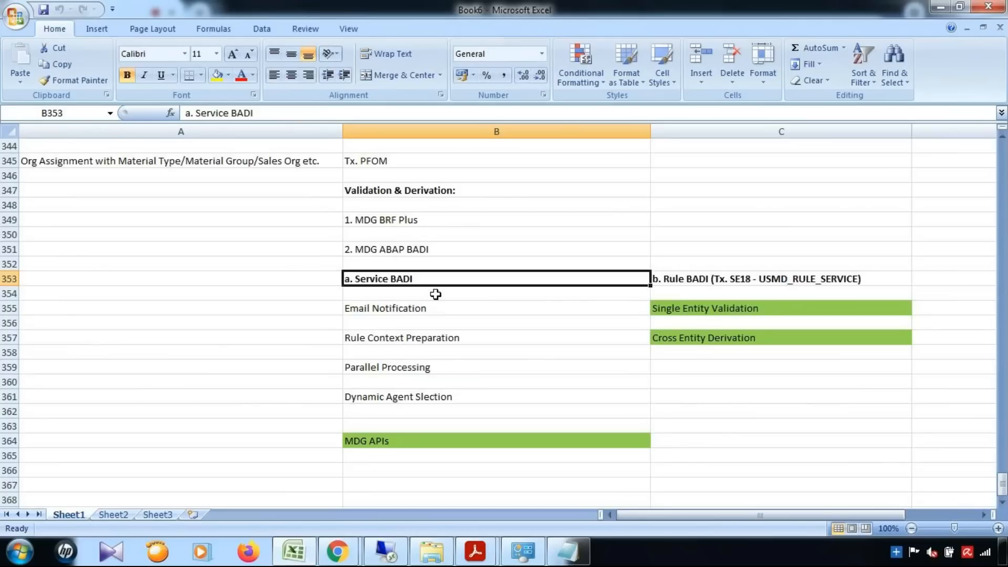
left_click(688, 279)
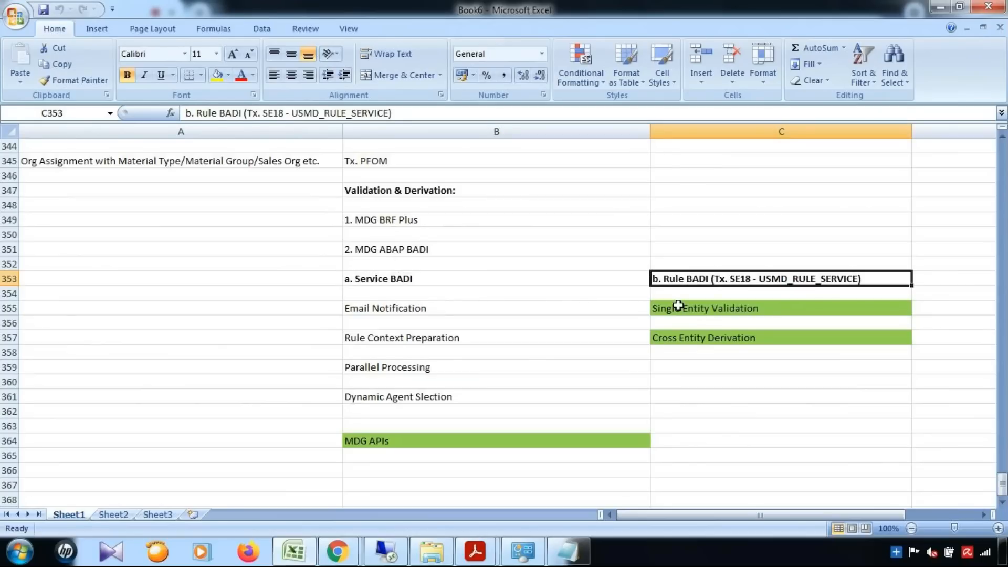
left_click(461, 278)
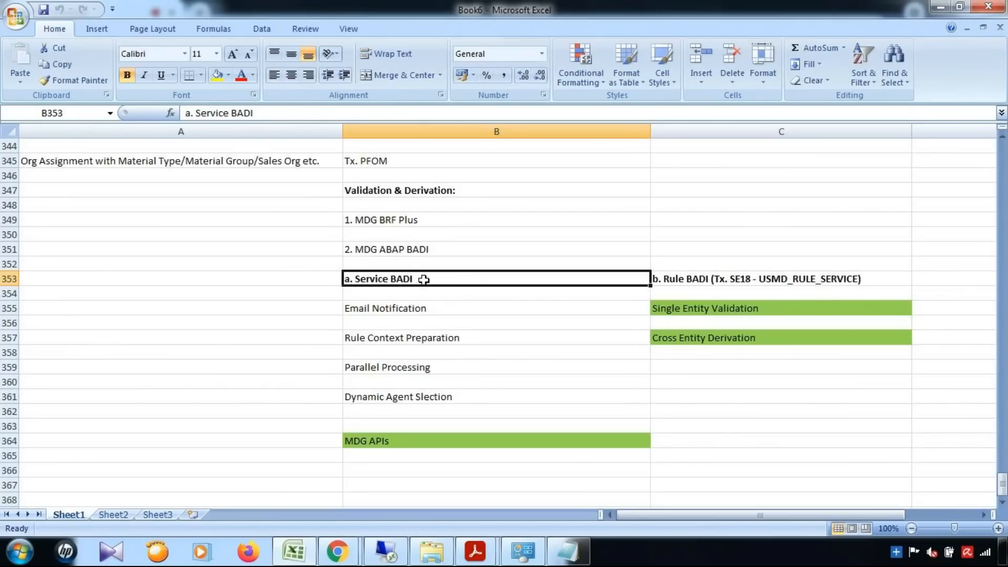
left_click(440, 311)
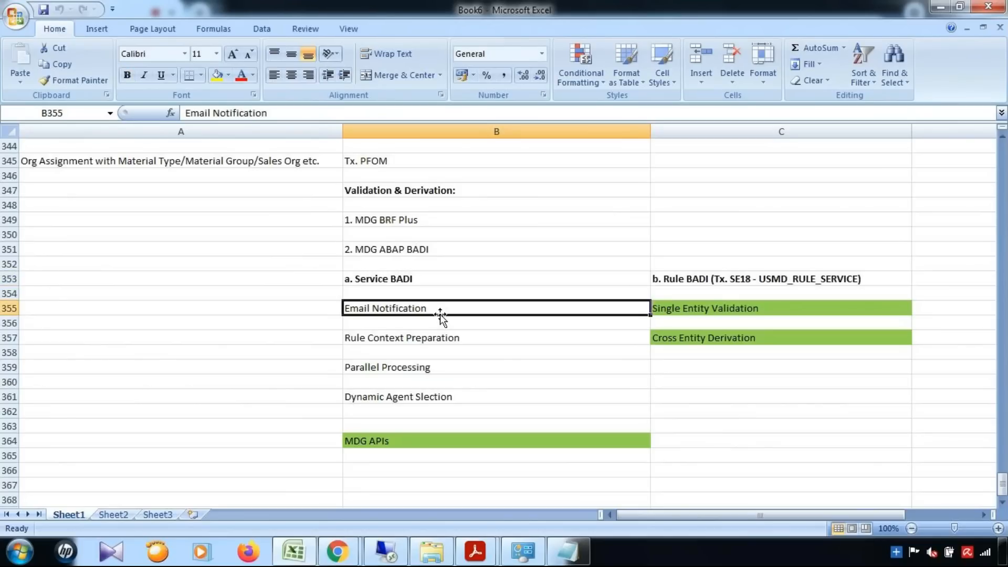
left_click(457, 338)
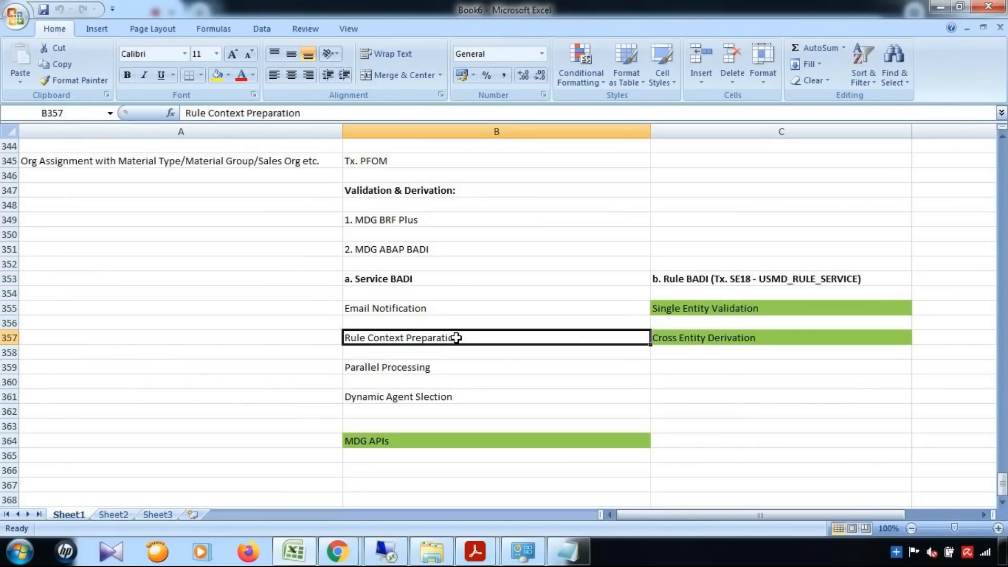
left_click(429, 368)
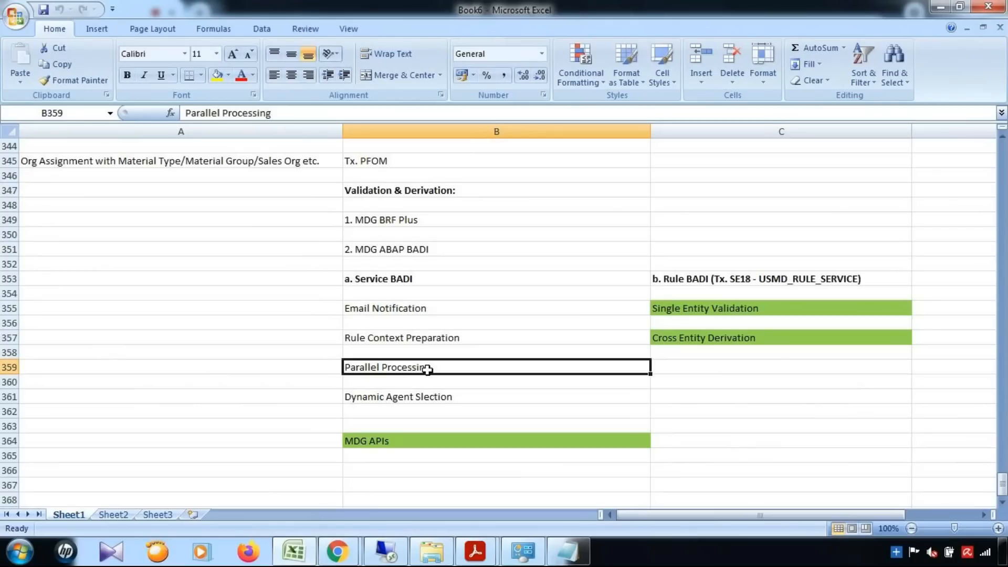
left_click(428, 399)
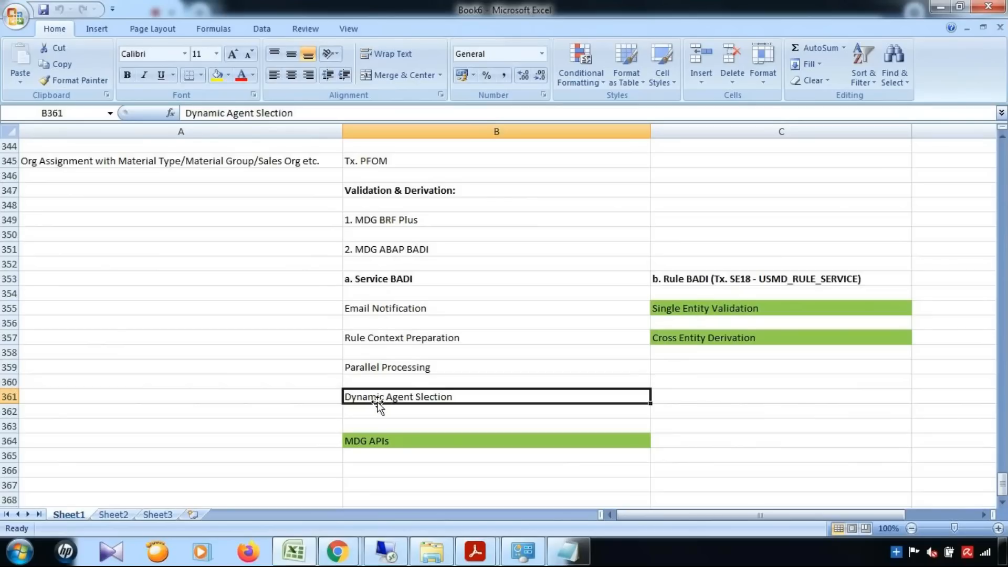
left_click(349, 341)
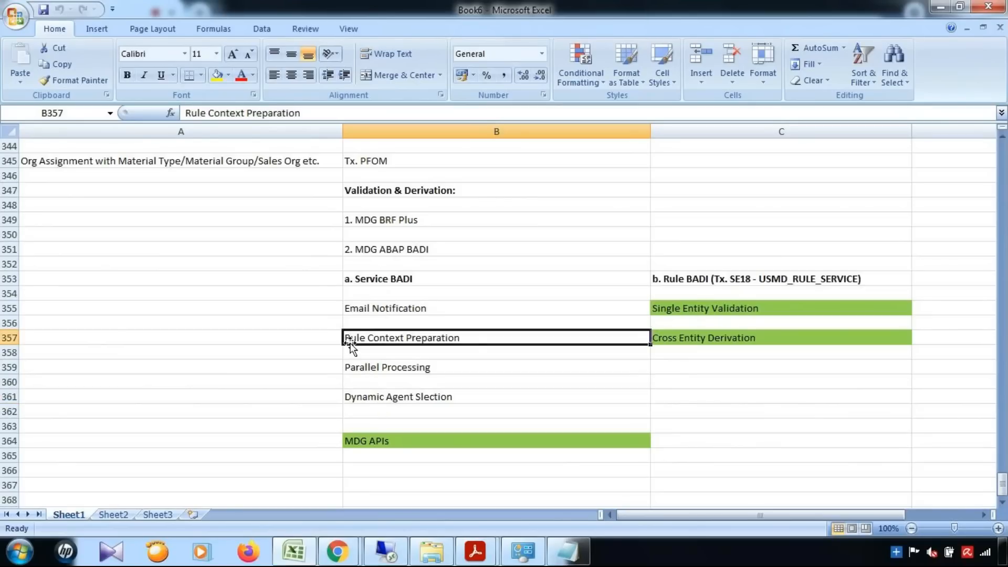
left_click(399, 403)
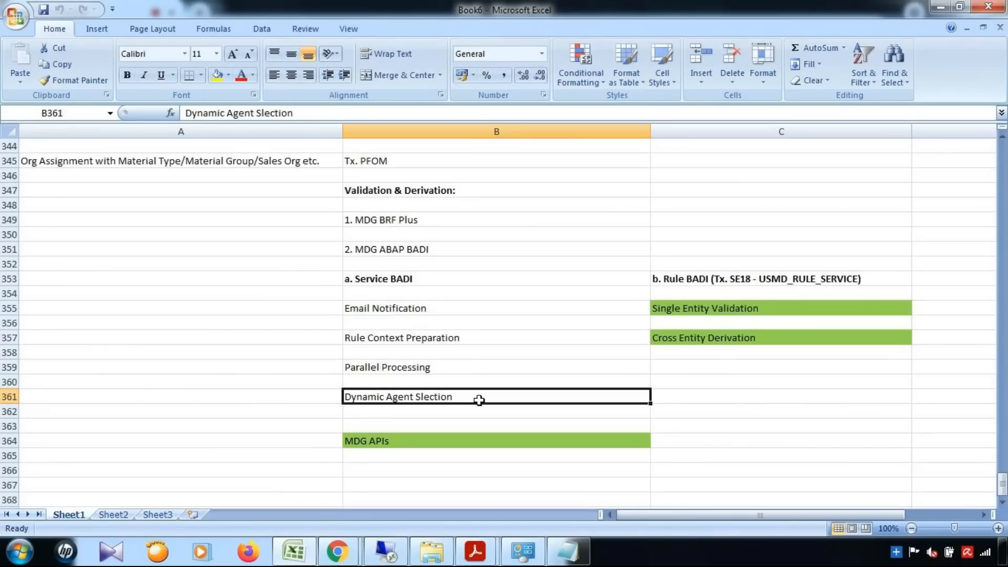
left_click(403, 339)
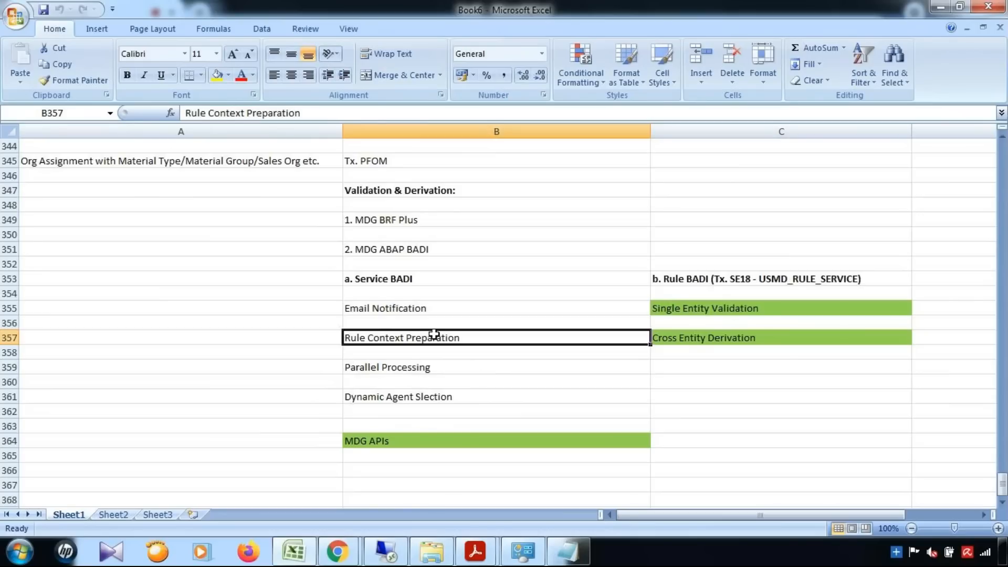
Highlight the MDG BRF Plus and MDG ABAP BADI options, then Rule Context Preparation.
left_click(400, 281)
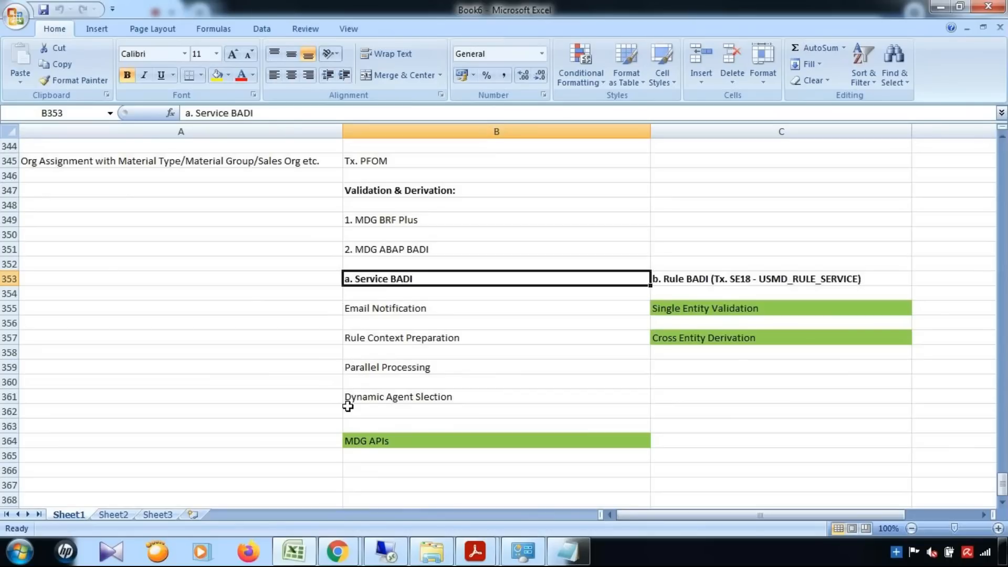
left_click(439, 221)
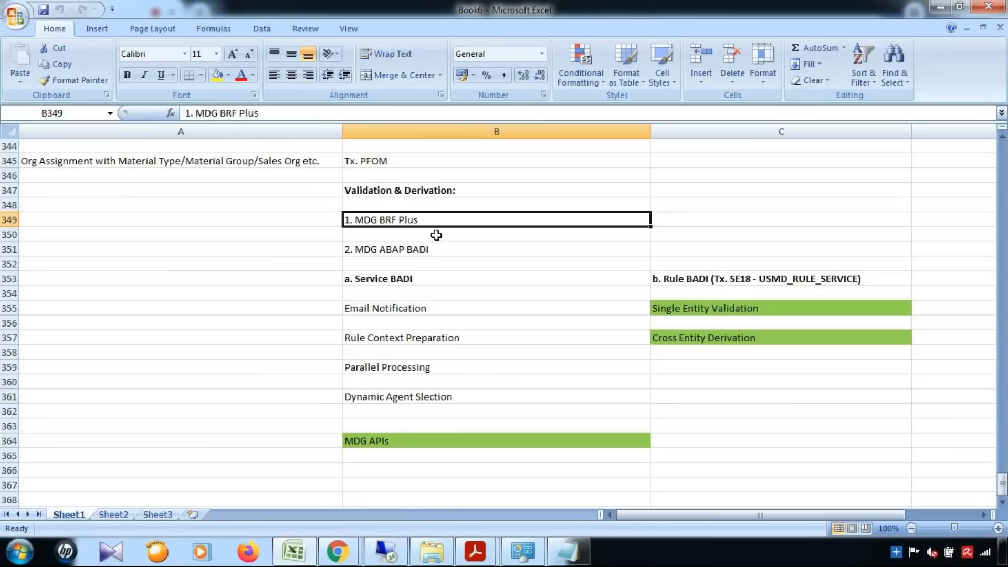
left_click(435, 252)
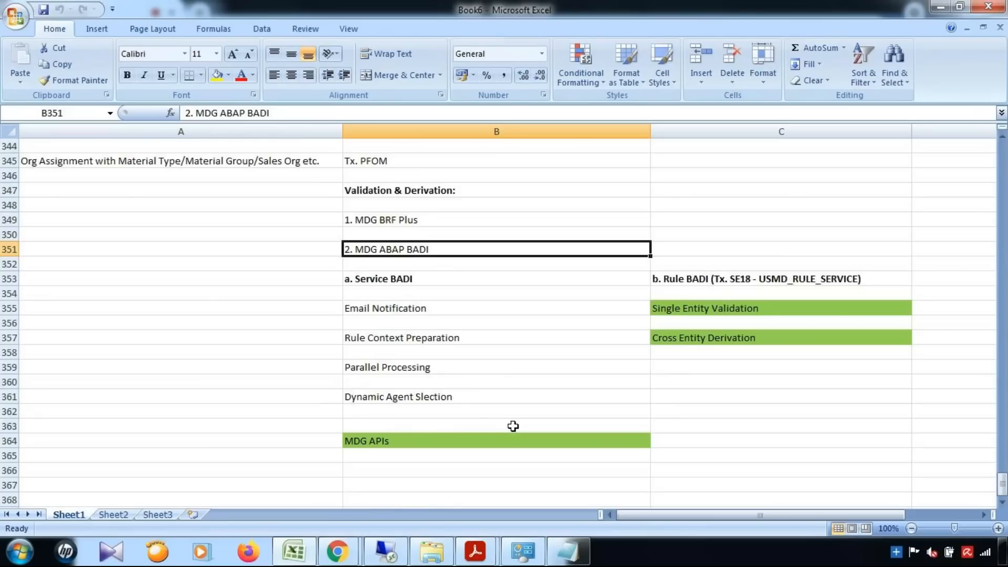
left_click(404, 340)
Return to the SAP session and start the MDG configuration guide with /nmdgimg.
left_click(385, 552)
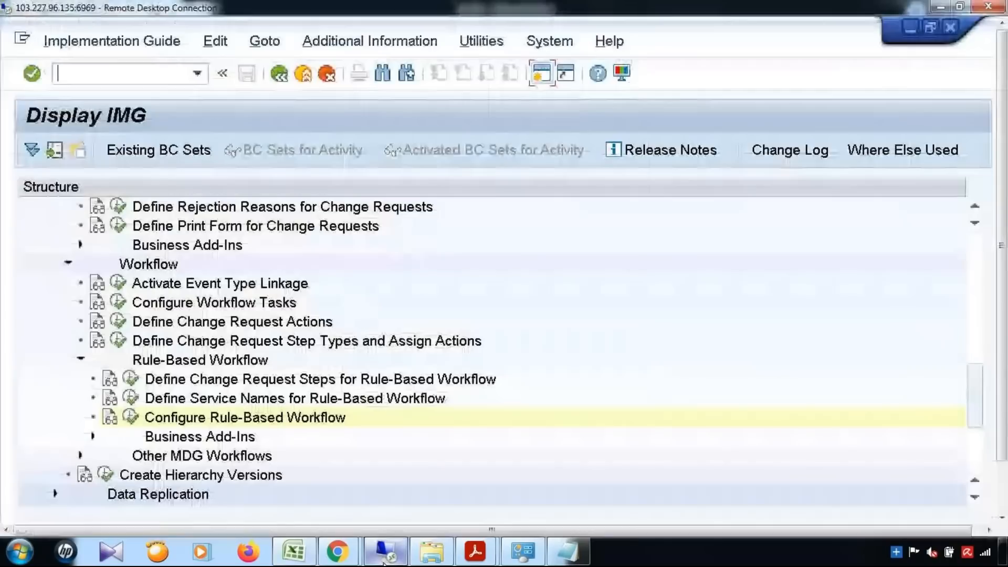
left_click(149, 76)
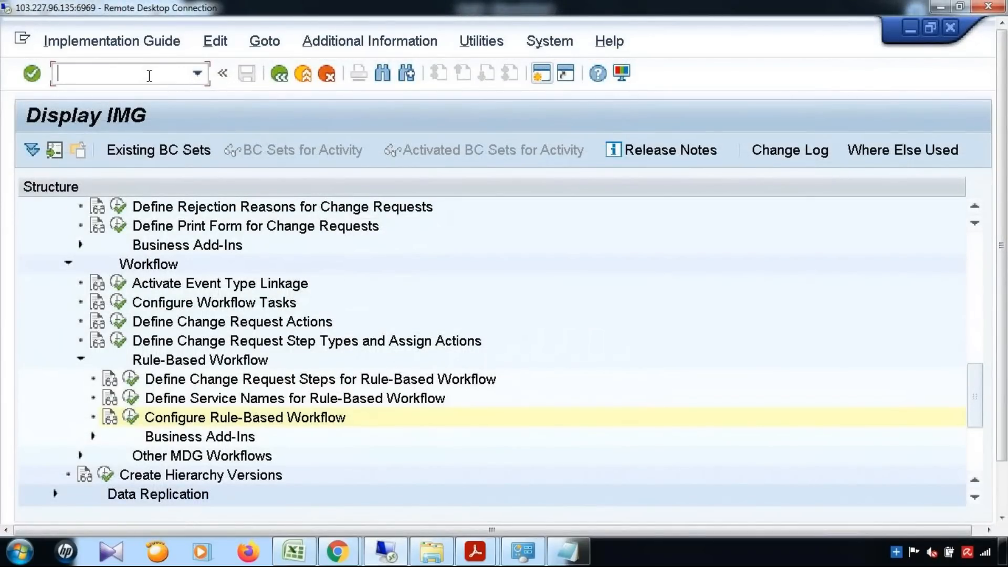
type("/nmdgimg")
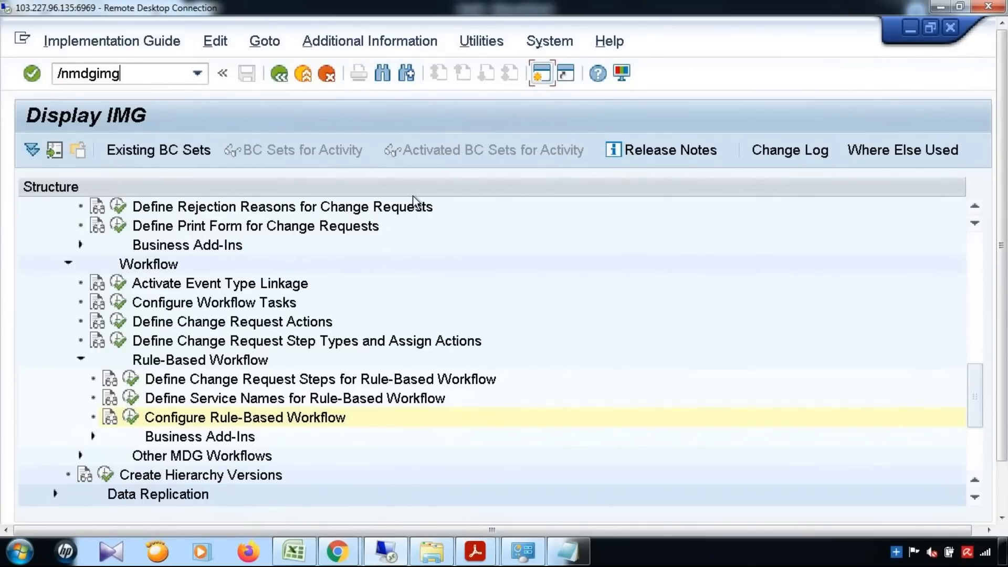
key("Return")
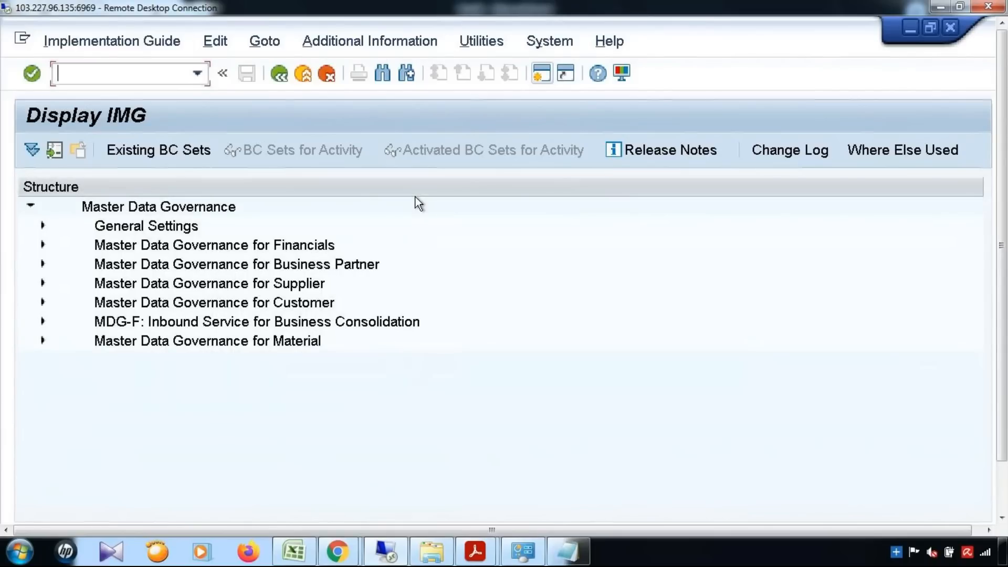
Under General Settings > Data Modeling, run Edit Data Model, view data model MM, then go back.
left_click(44, 226)
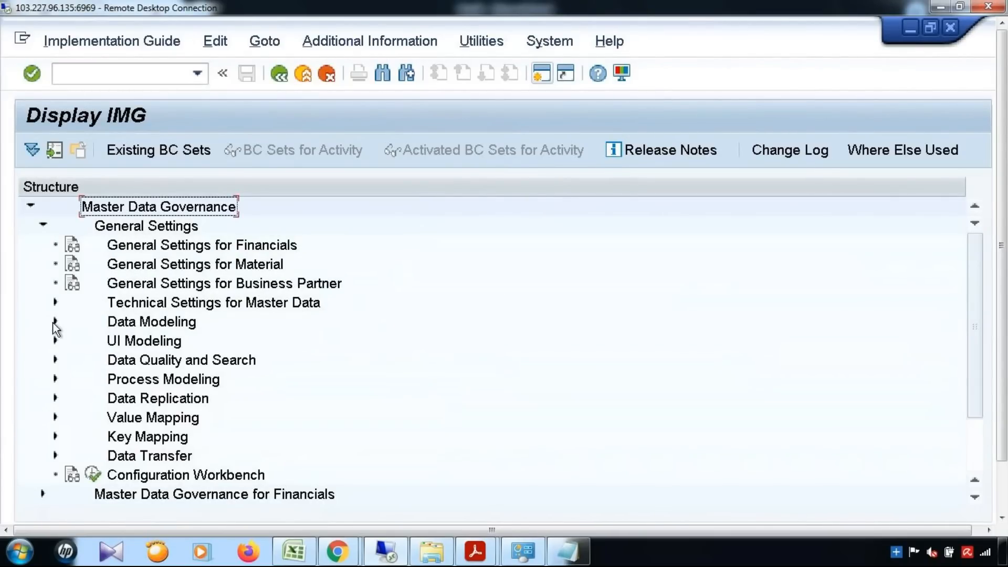
left_click(54, 322)
left_click(106, 342)
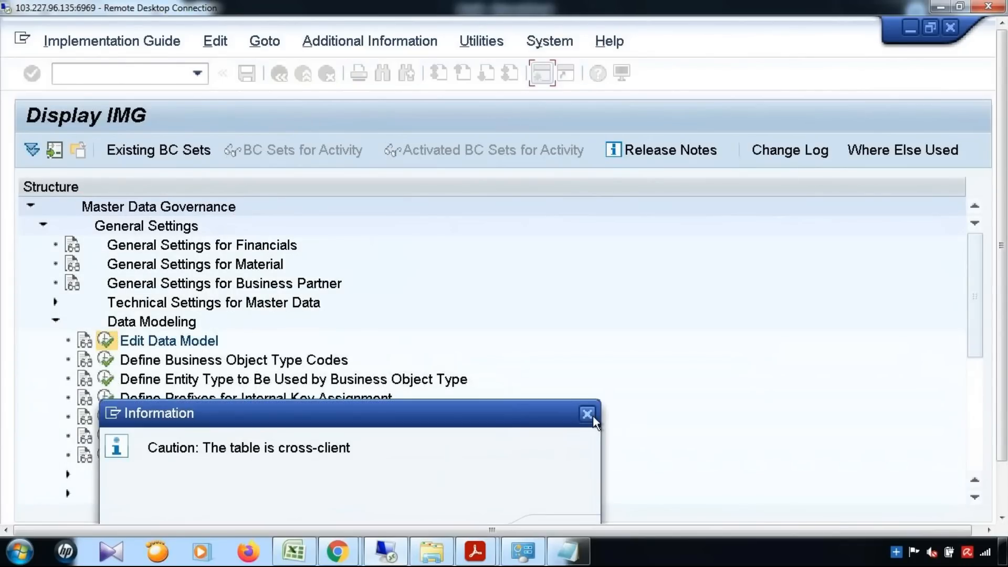
left_click(587, 414)
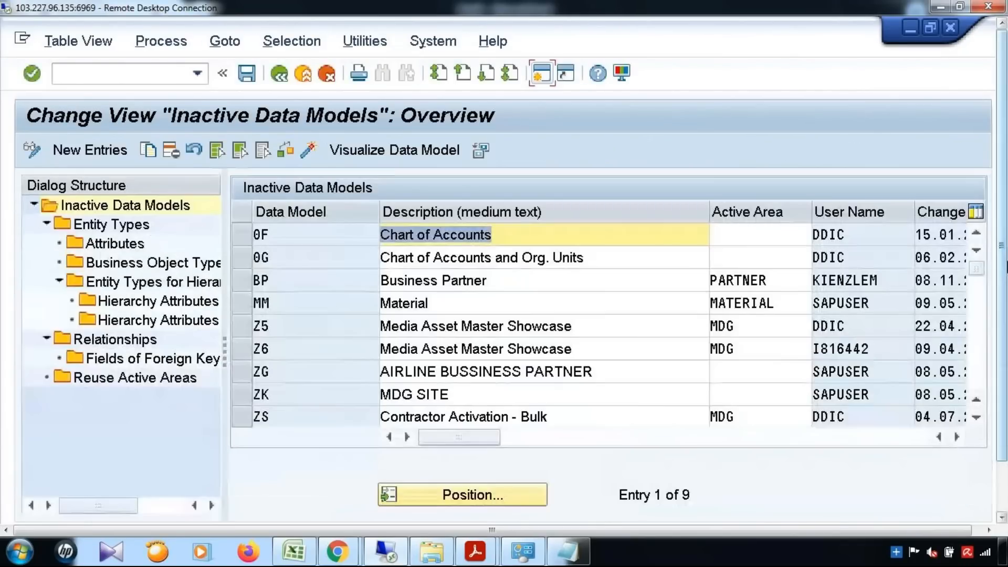
left_click_drag(1006, 267, 1000, 323)
left_click(245, 244)
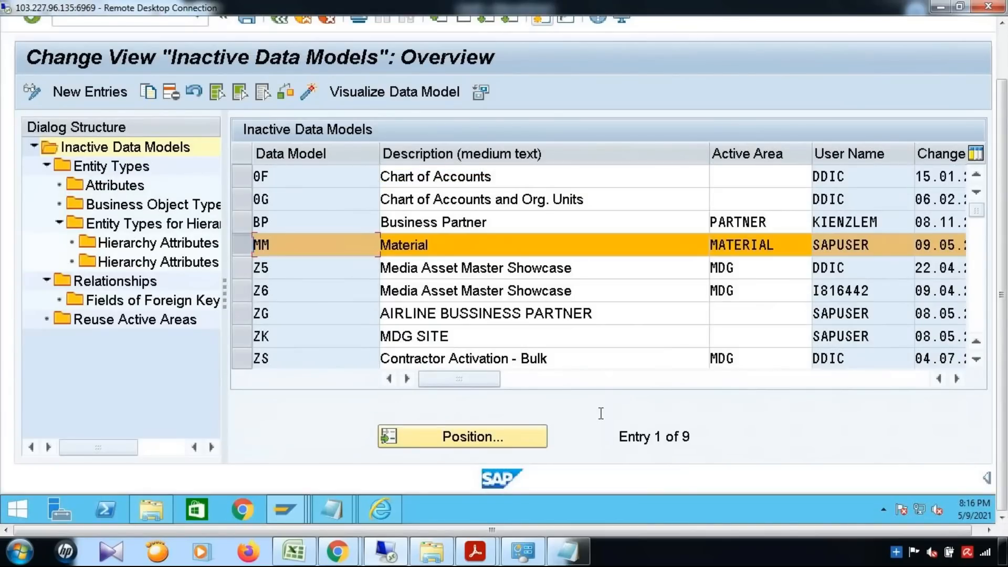
left_click_drag(496, 380, 716, 385)
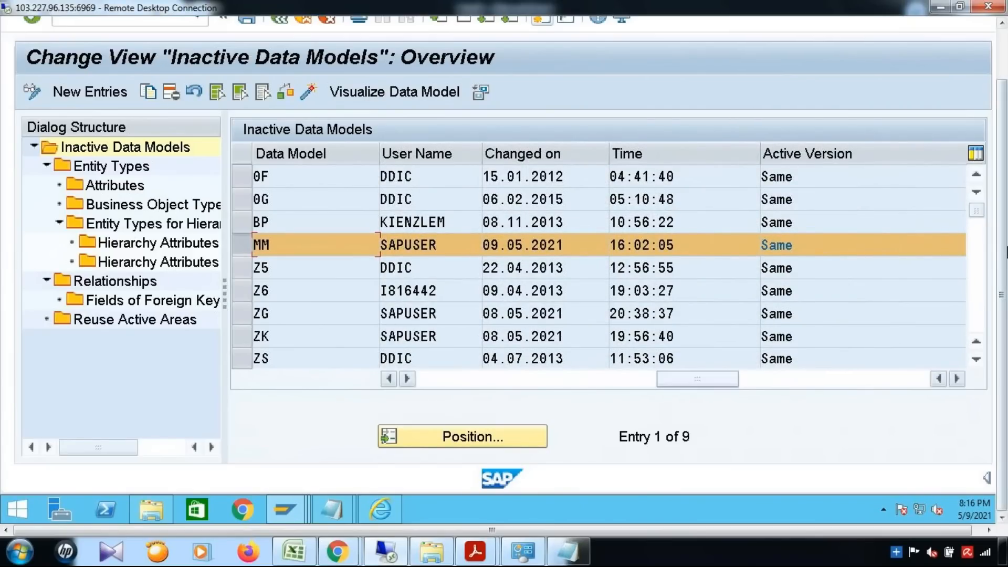
left_click_drag(1003, 296, 1002, 242)
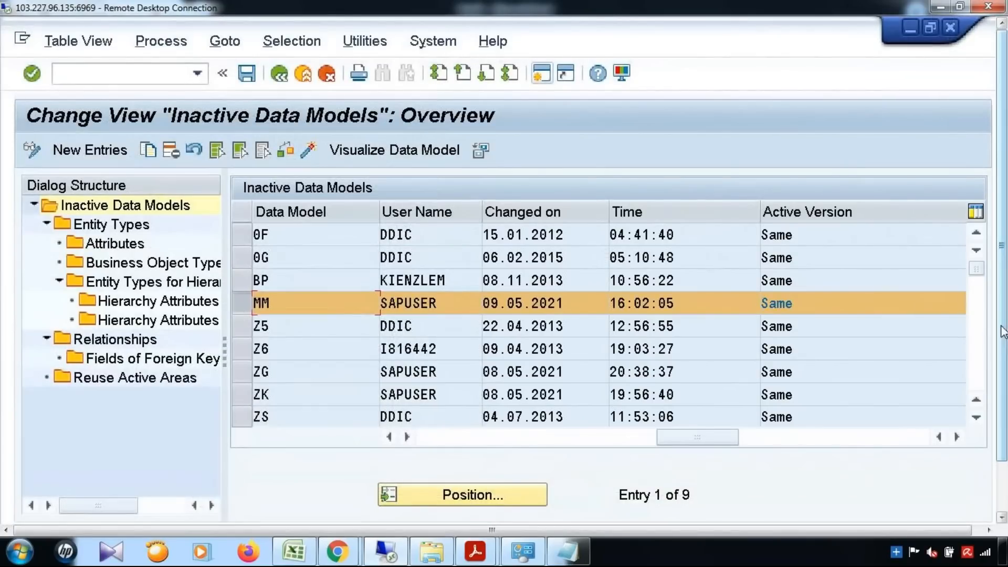
left_click(282, 73)
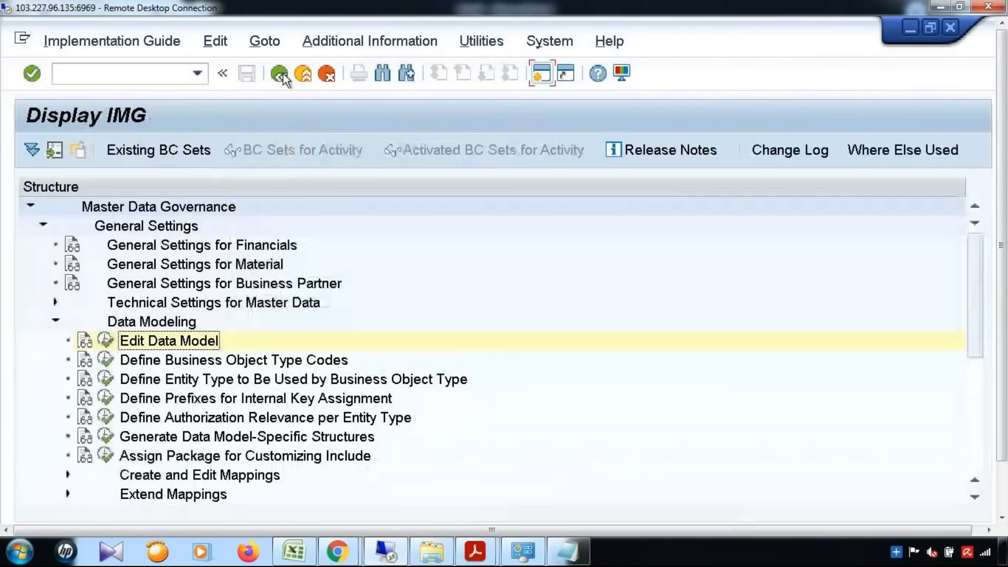
Expand Process Modeling > Change Requests to reach the change request type settings.
left_click(55, 321)
scroll(206, 323, "down", 1)
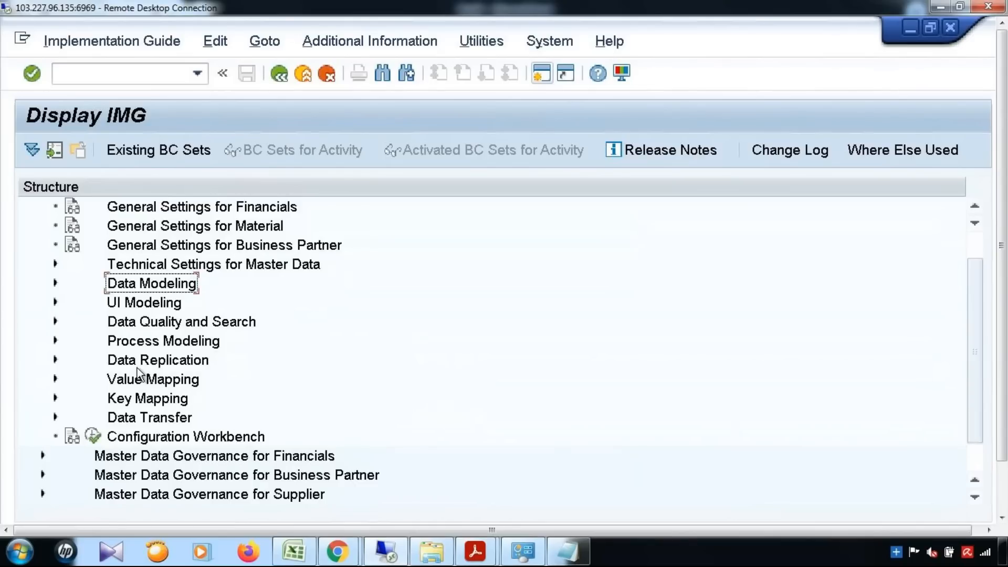
left_click(55, 340)
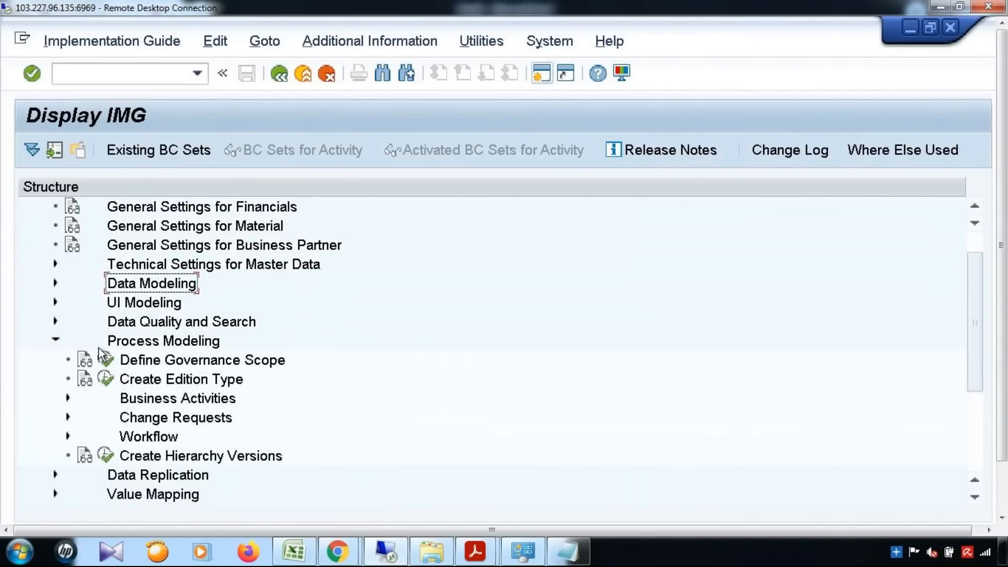
left_click(67, 418)
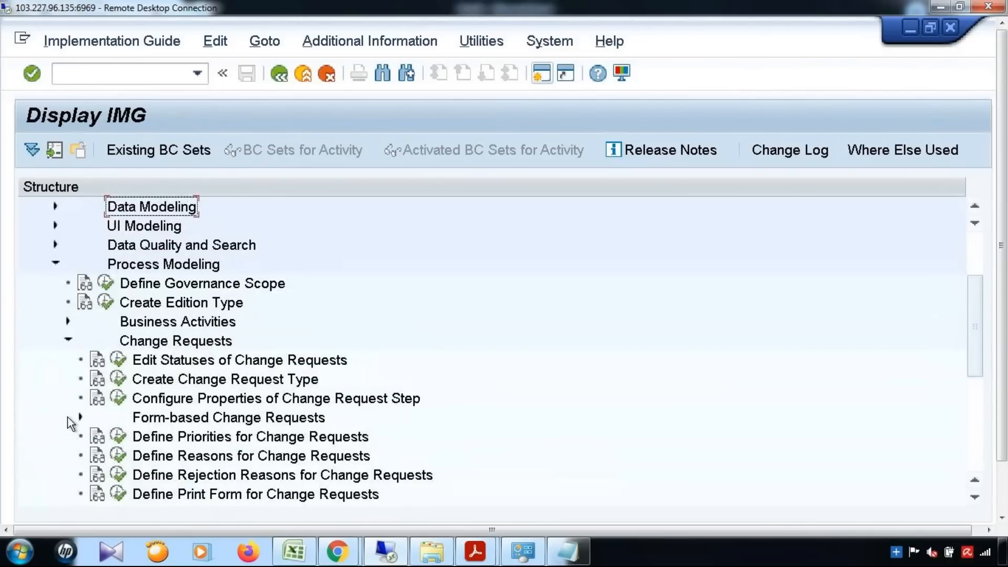
scroll(152, 345, "down", 1)
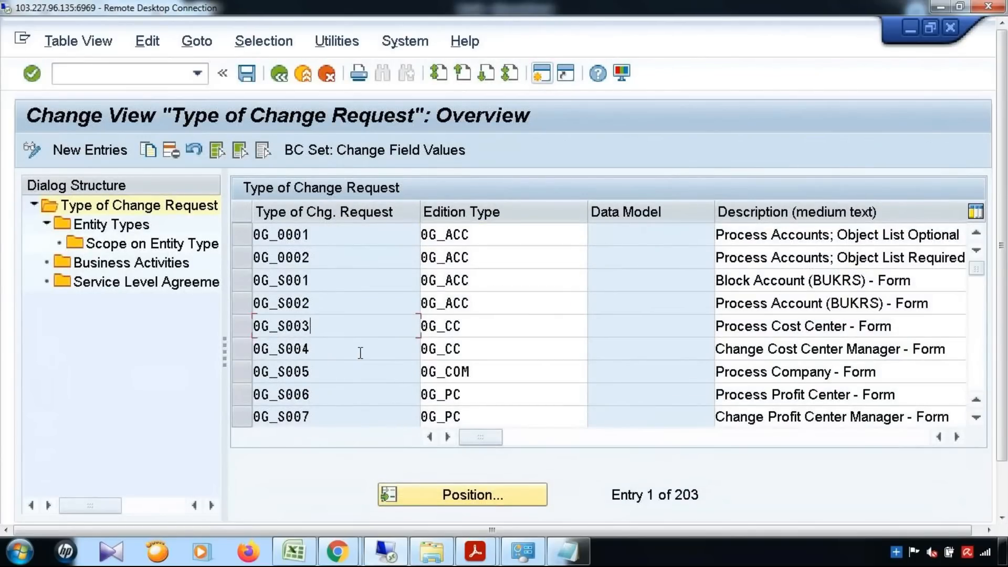
Locate change request type YMAT01 and review its description and workflow WS60800086.
left_click(425, 488)
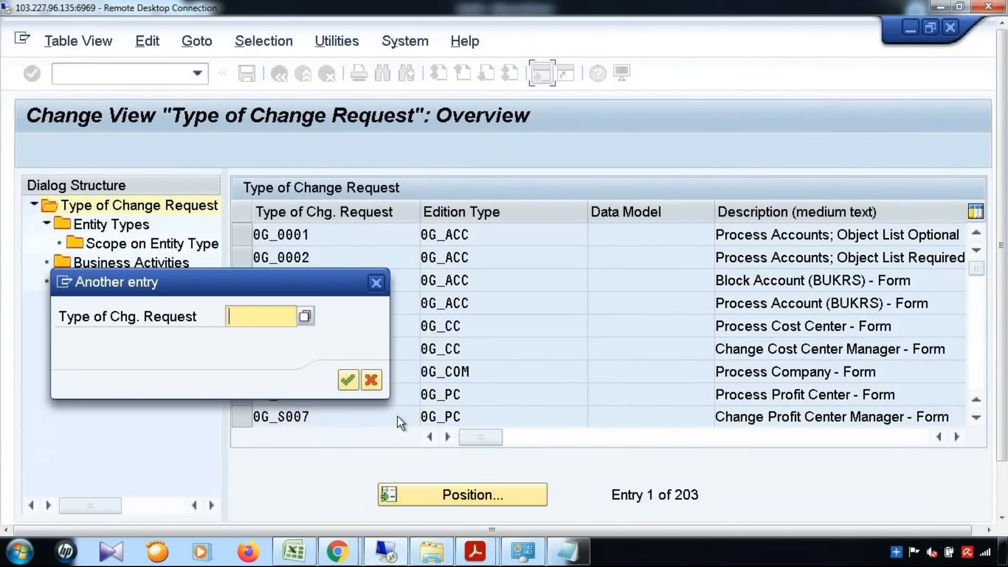
type("YMAT01")
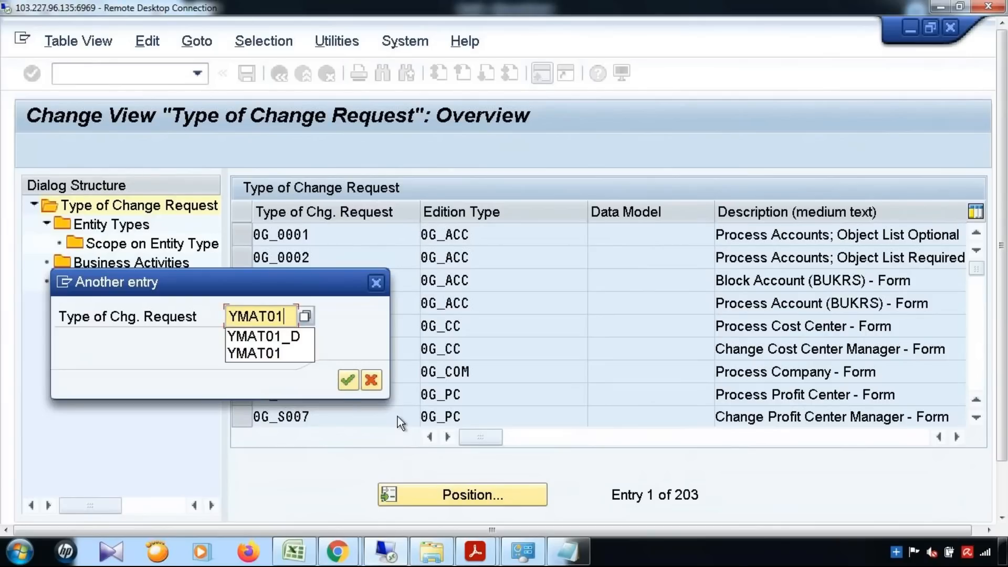
left_click(348, 388)
left_click(351, 377)
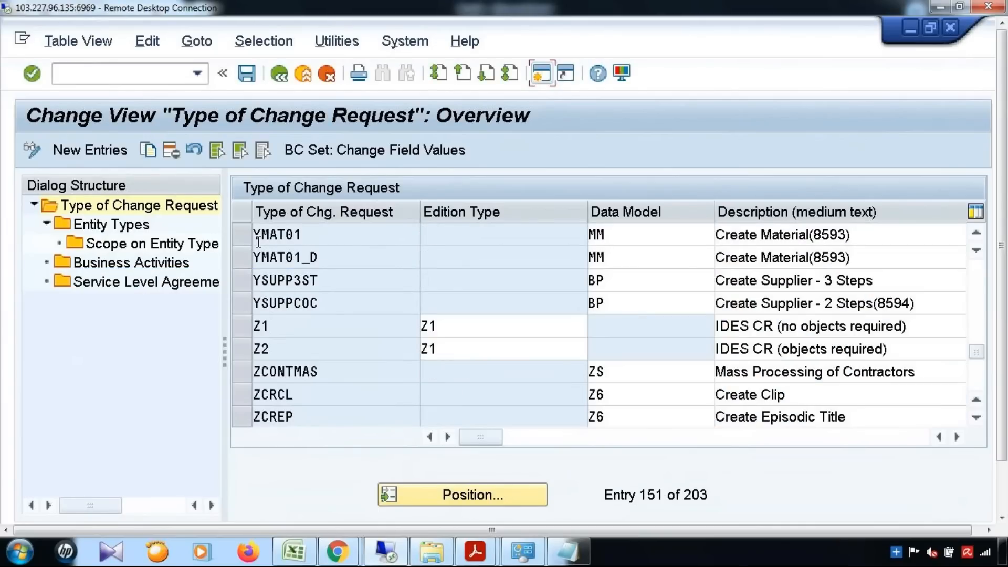
left_click(246, 235)
left_click_drag(321, 235, 229, 238)
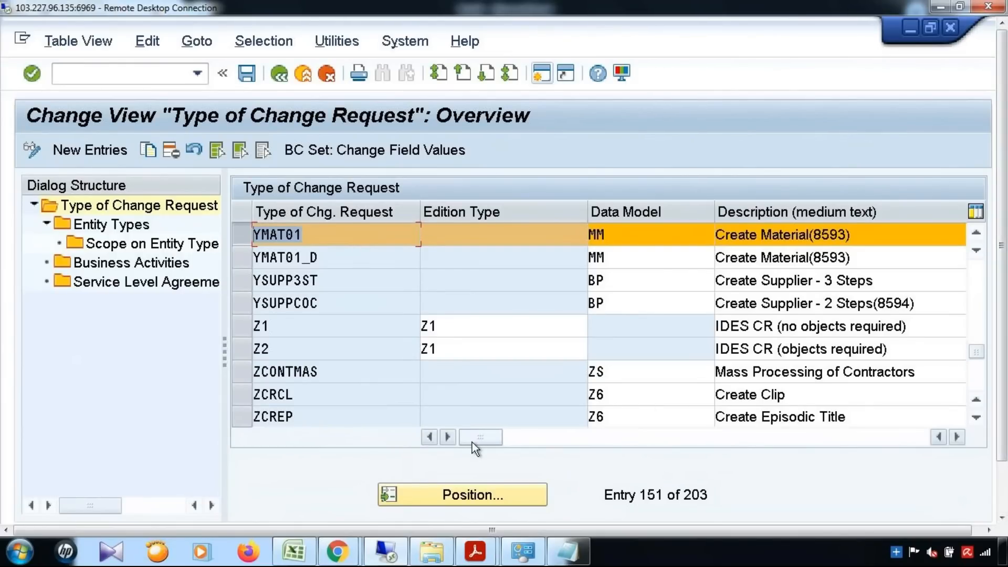
left_click_drag(481, 442, 594, 442)
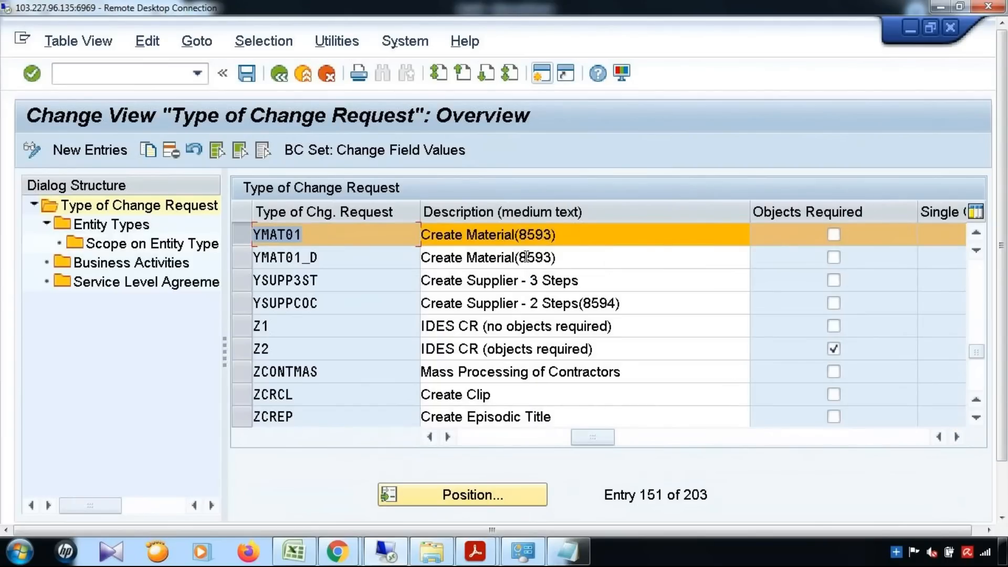
key("Tab")
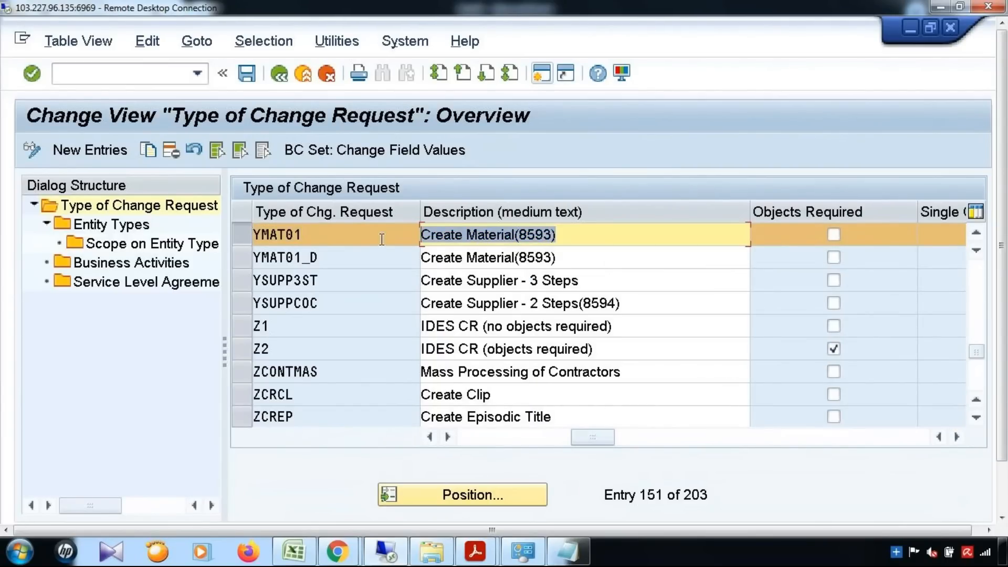
left_click(623, 442)
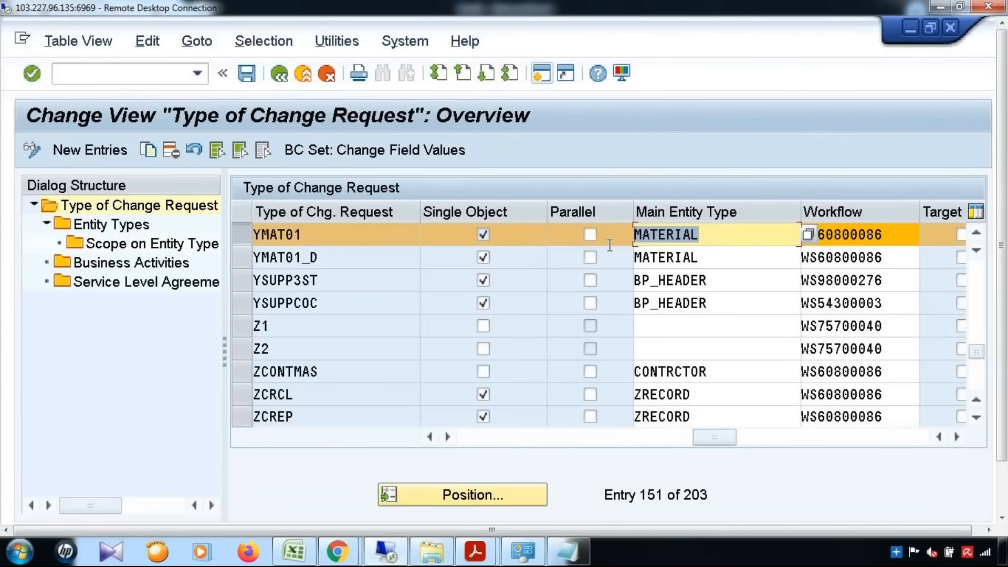
key("Tab")
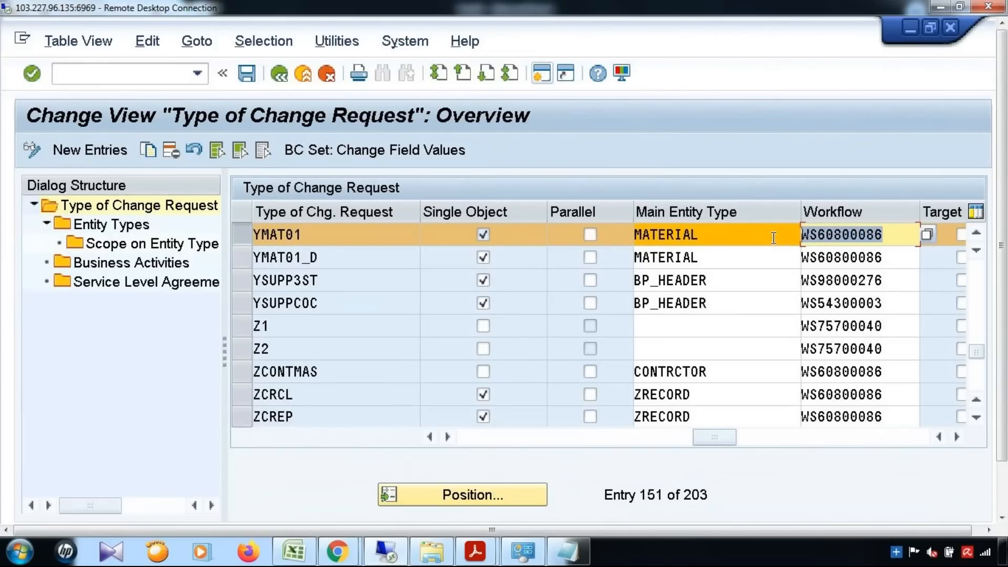
Check YMAT01's MATERIAL entity type and Create Material business activity, then back out twice.
left_click(117, 226)
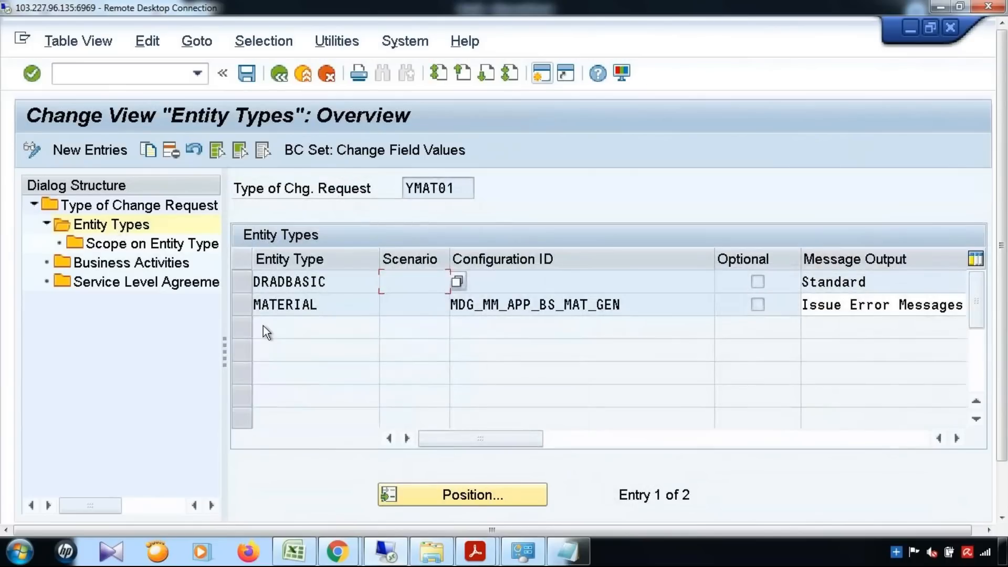
left_click(245, 305)
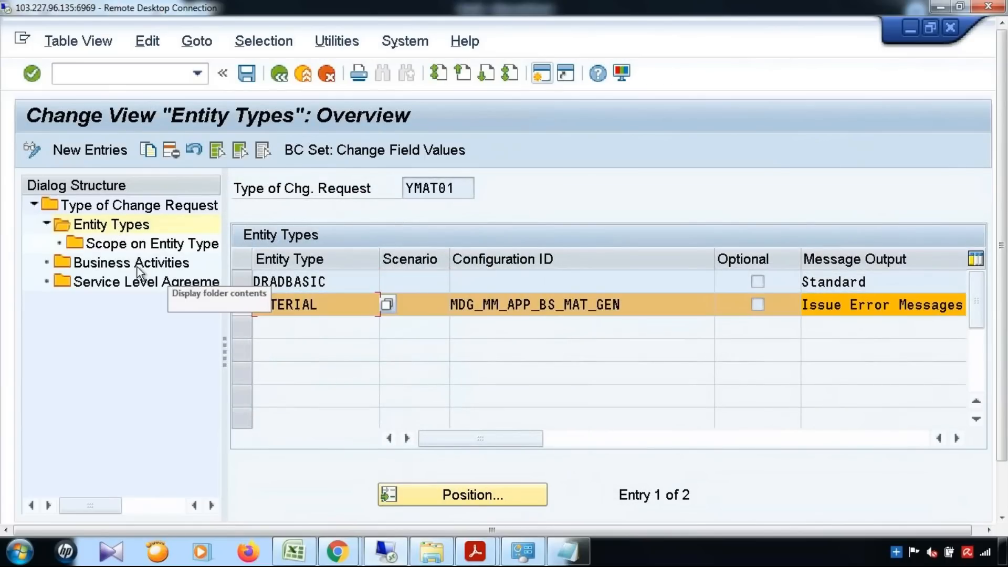
left_click(137, 265)
left_click_drag(470, 283, 364, 288)
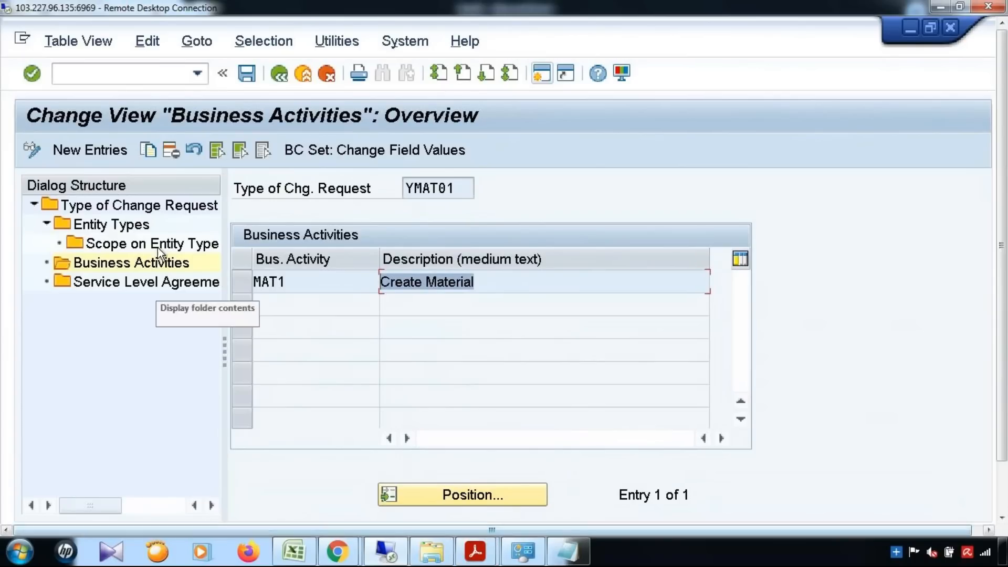
left_click(279, 75)
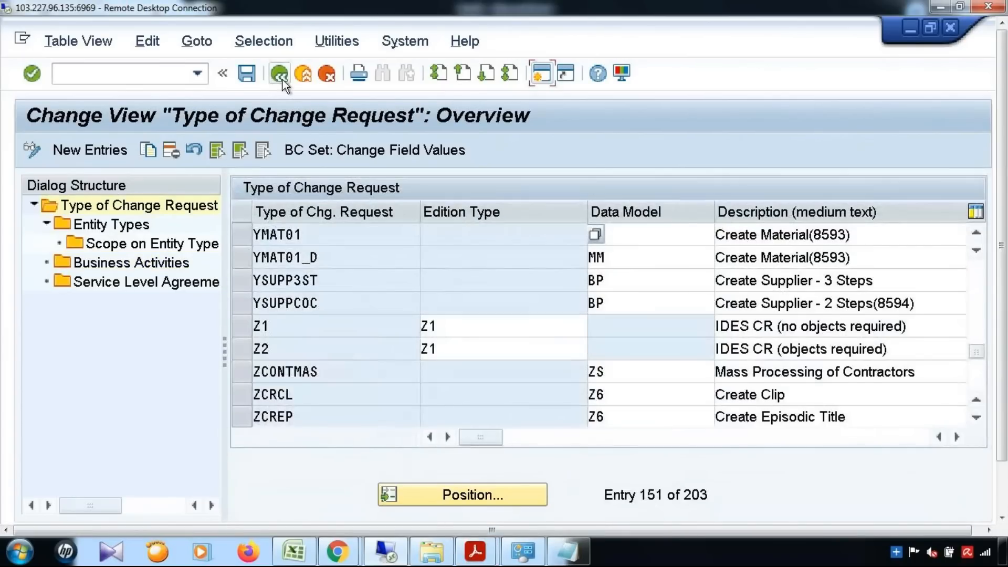
left_click(280, 75)
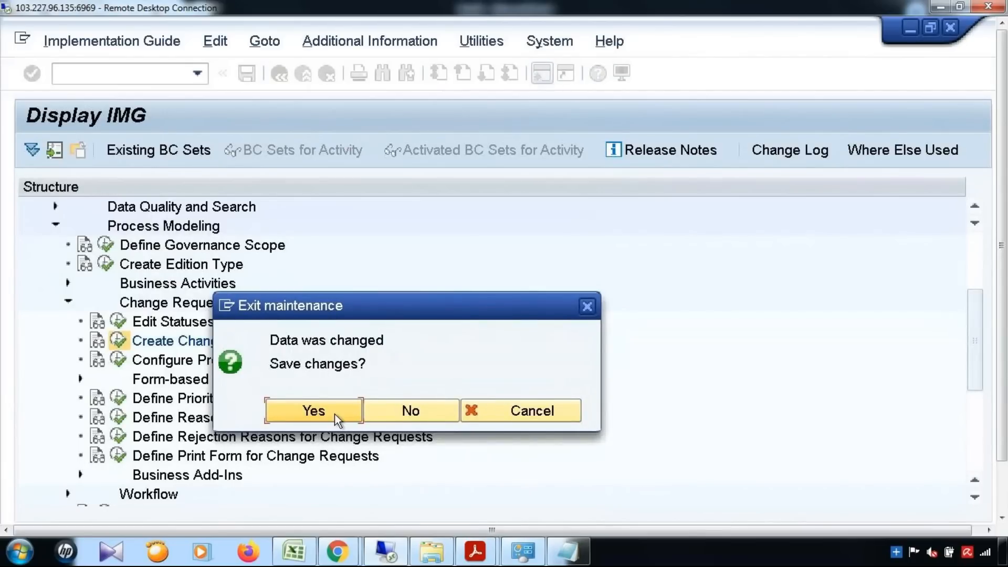
Confirm saving despite the no-processor warning and record it in customizing request FGFK900006.
left_click(317, 409)
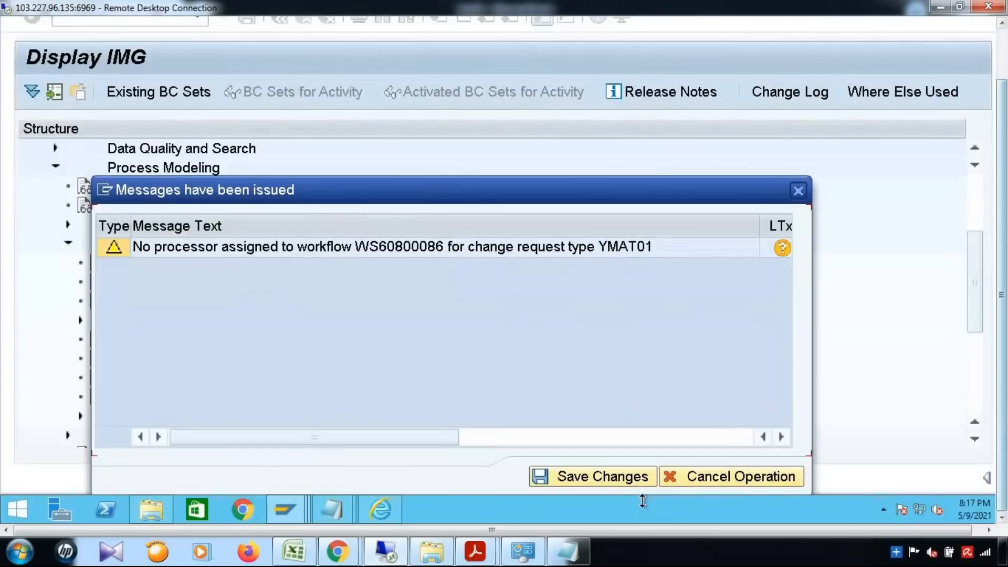
left_click(606, 477)
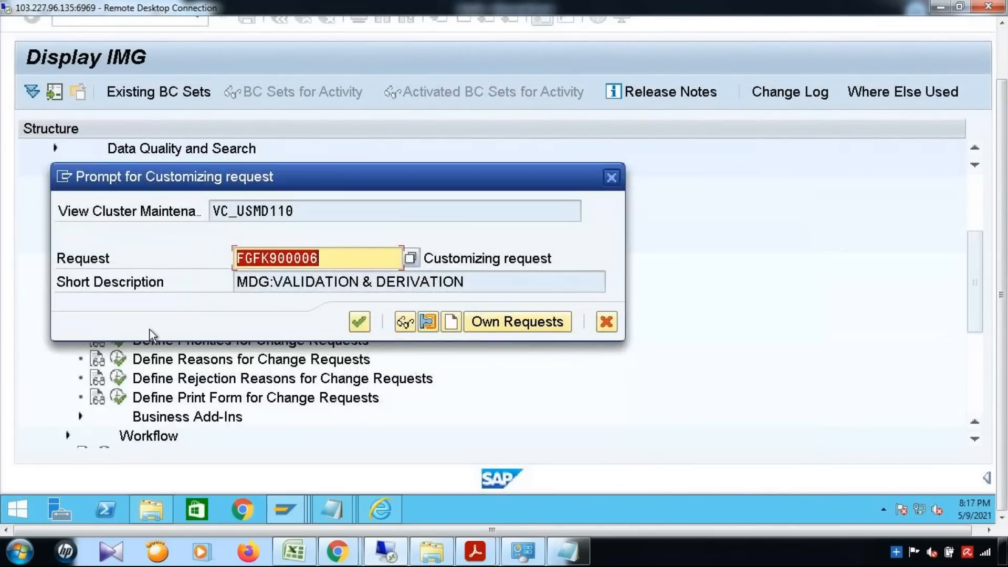
left_click_drag(425, 258, 581, 261)
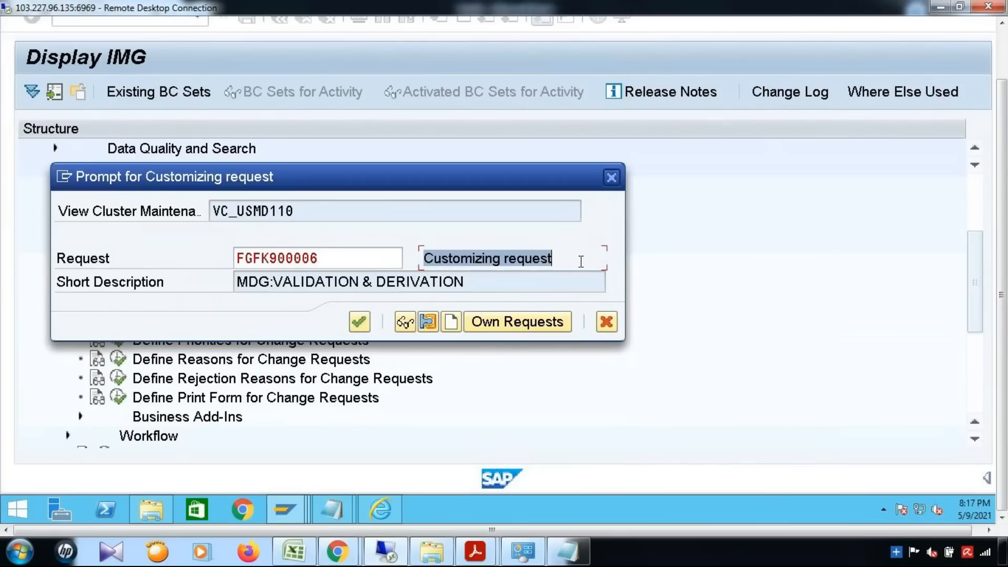
left_click_drag(337, 252, 172, 263)
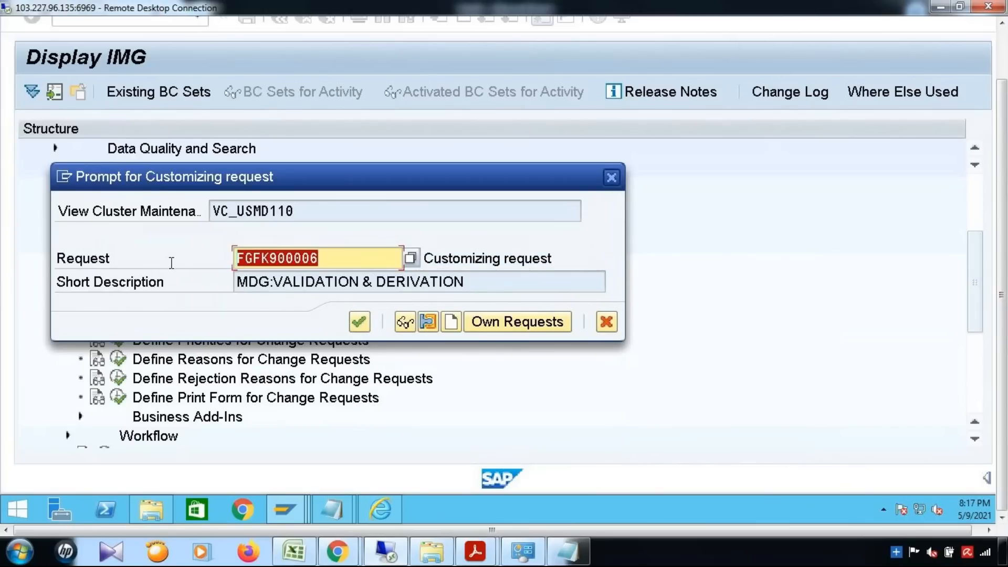
left_click(354, 319)
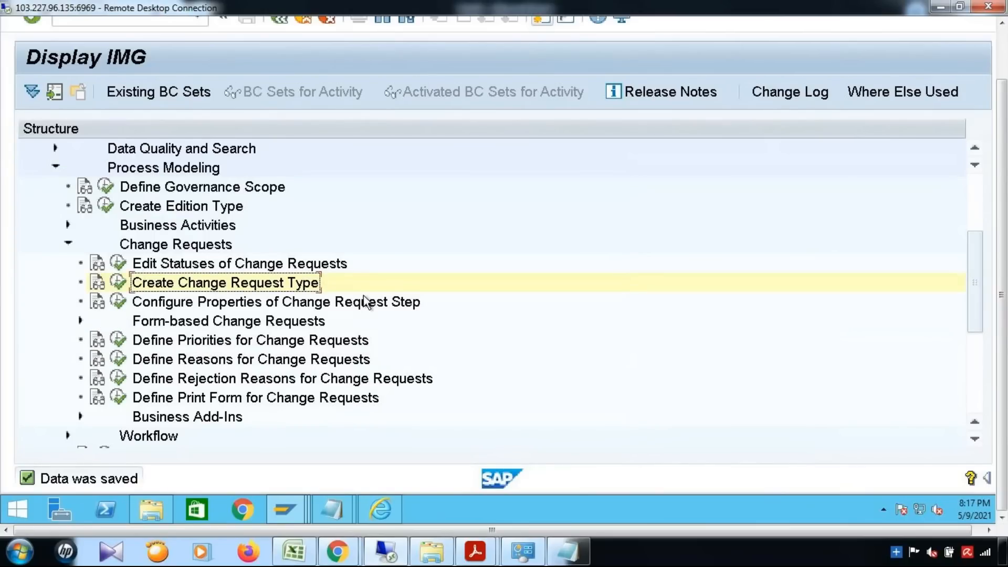
scroll(185, 304, "down", 2)
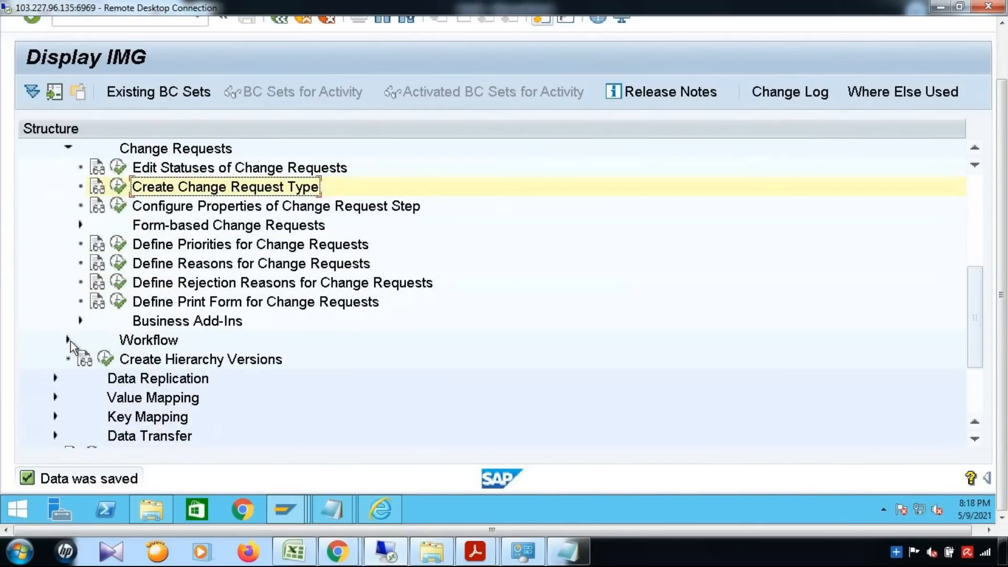
Open the rule-based workflow change request steps and jump to the YMAT01 entries.
left_click(67, 340)
scroll(257, 383, "down", 1)
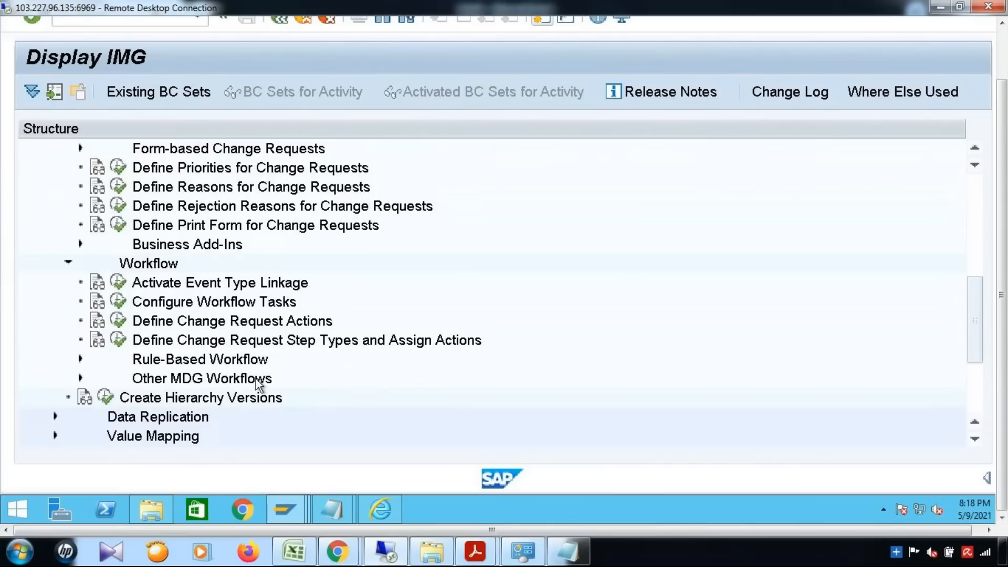
left_click(80, 359)
scroll(206, 376, "down", 1)
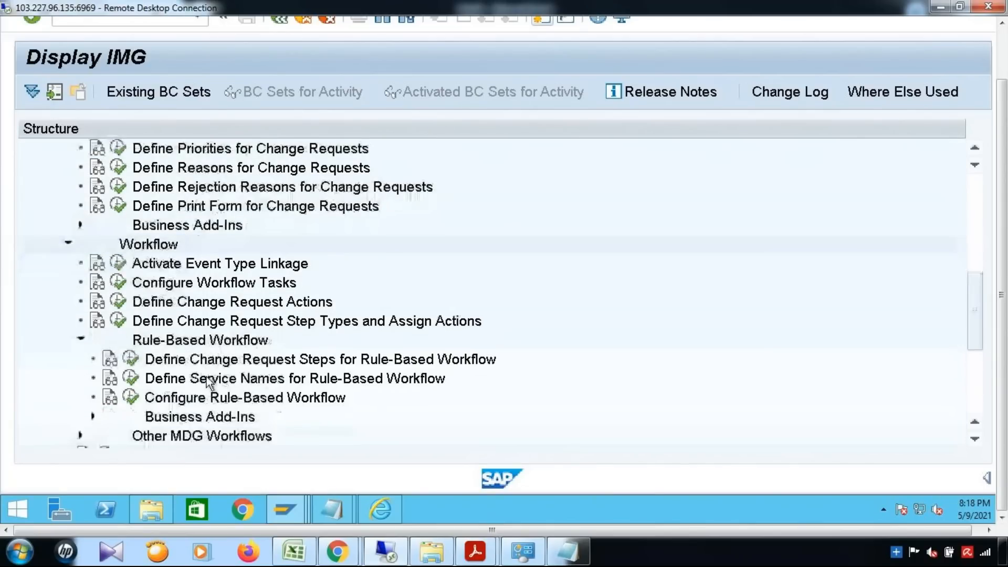
left_click(131, 359)
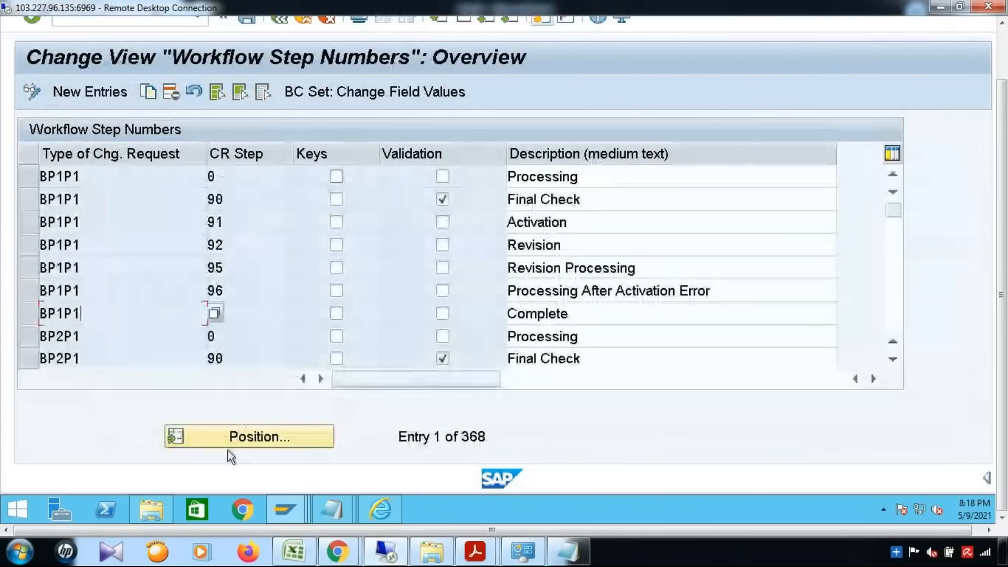
left_click(240, 441)
left_click(261, 258)
left_click(348, 345)
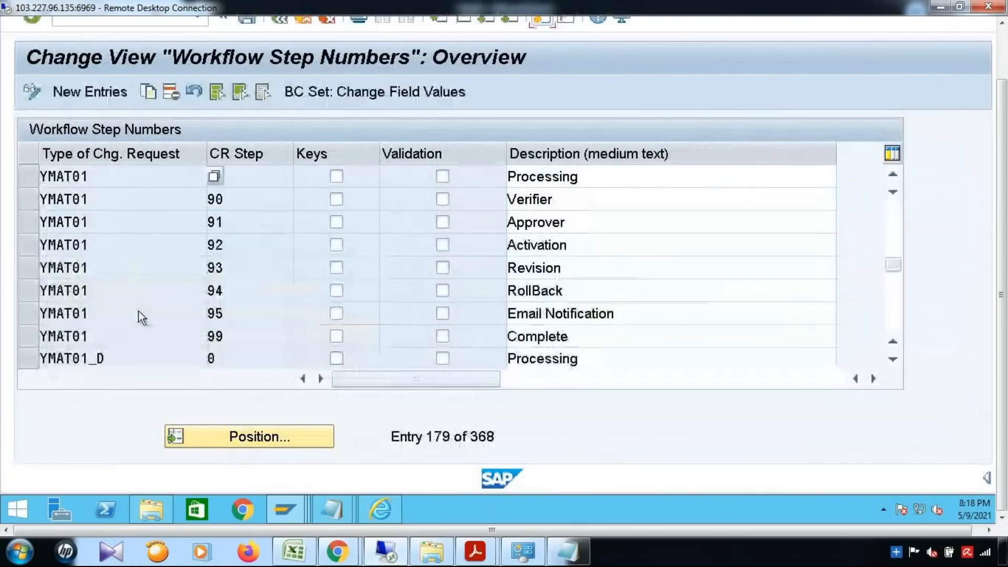
Review YMAT01's steps 0 Processing, 90 Approver, 93 Revision, 94 RollBack, 95 Email Notification, 99 Complete.
left_click_drag(29, 176, 31, 338)
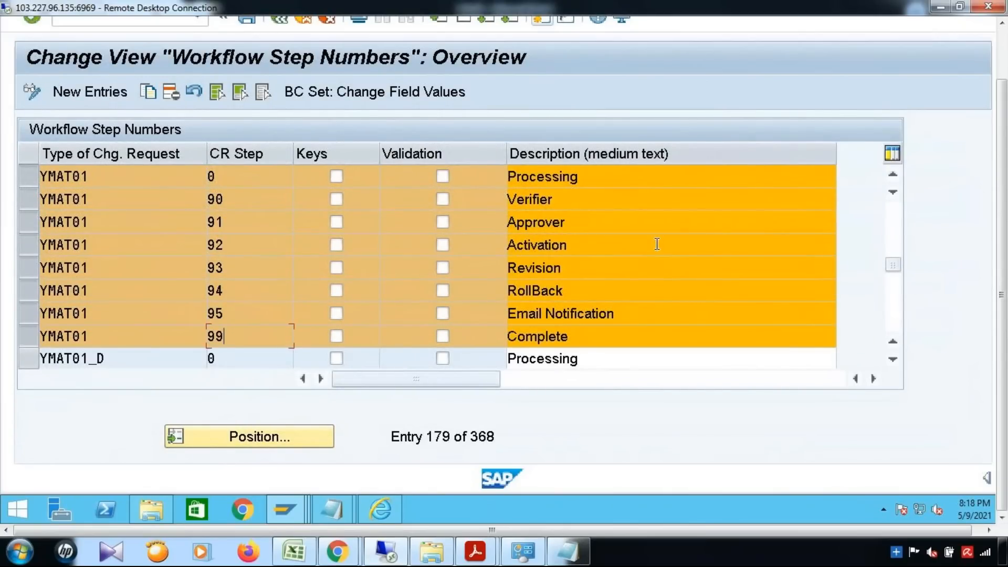
left_click(286, 180)
left_click_drag(586, 179, 478, 188)
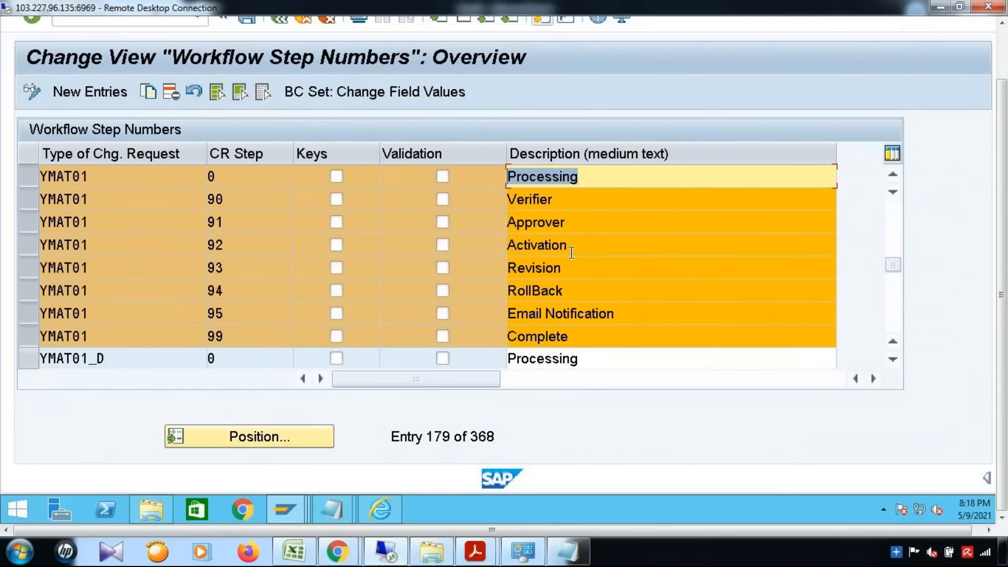
left_click(257, 203)
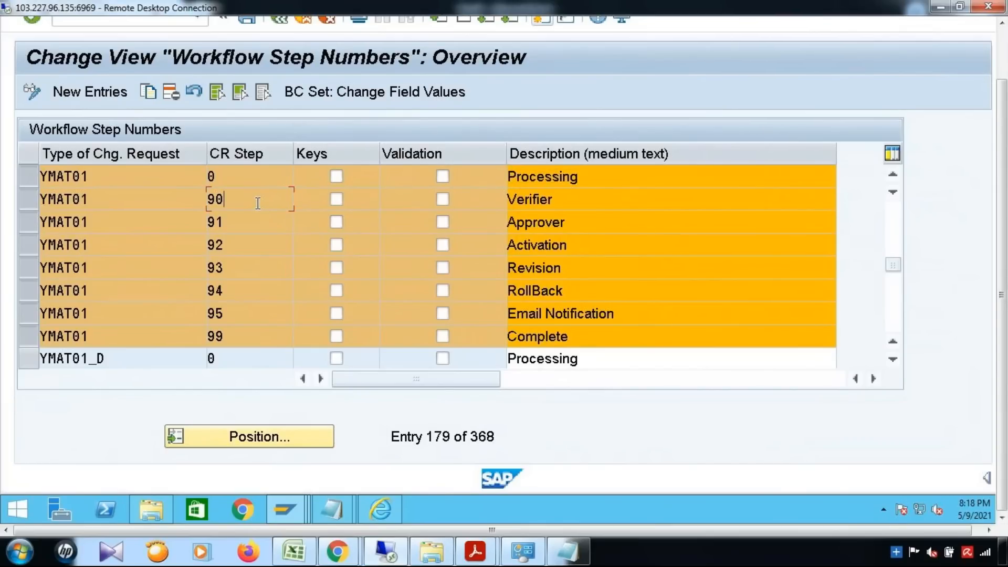
left_click_drag(560, 223, 475, 223)
left_click(265, 248)
left_click(283, 269)
left_click_drag(613, 270, 448, 270)
left_click(260, 290)
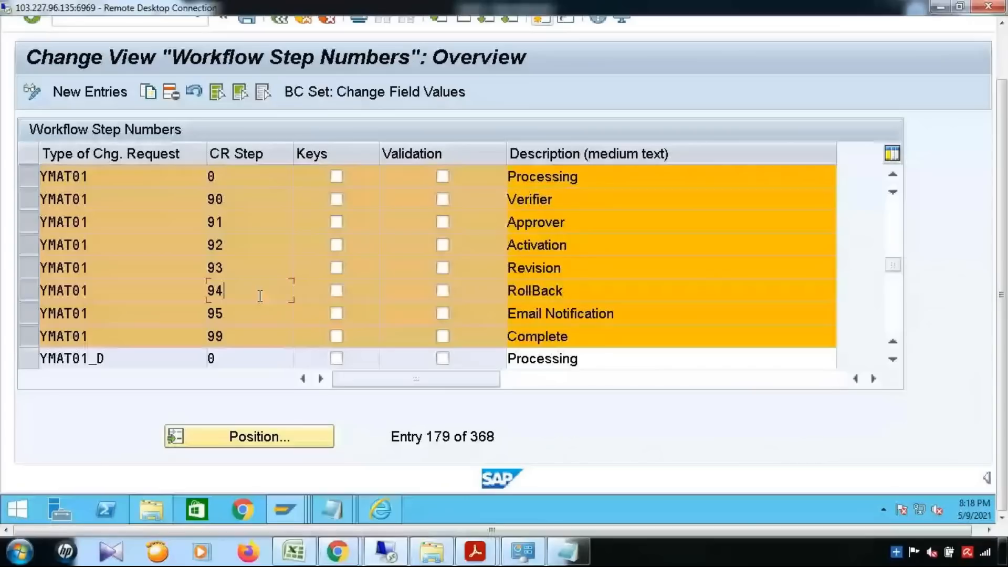
left_click_drag(604, 290, 436, 290)
left_click(248, 307)
left_click_drag(617, 314, 441, 316)
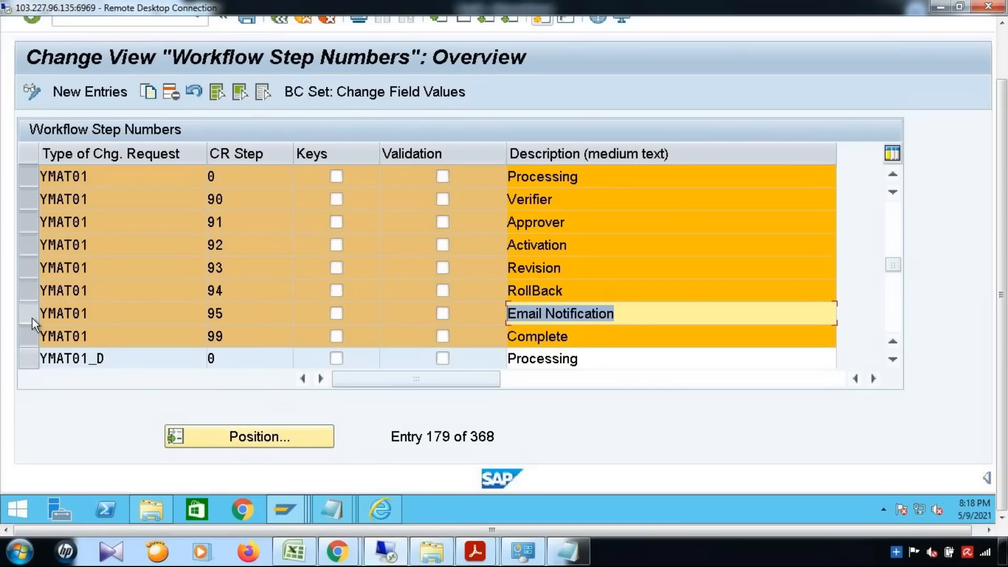
left_click(246, 341)
left_click_drag(573, 338, 423, 338)
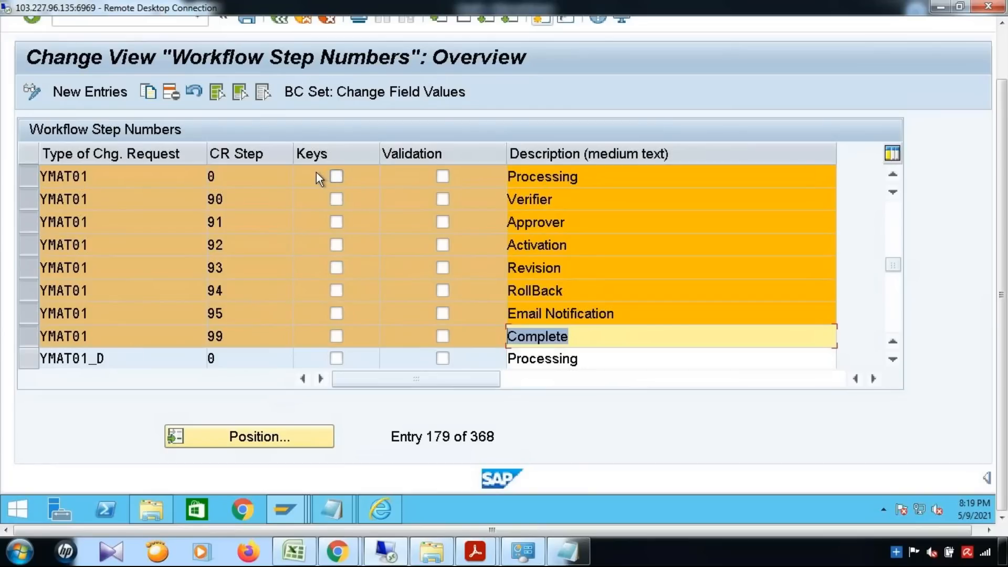
left_click_drag(1002, 258, 1002, 204)
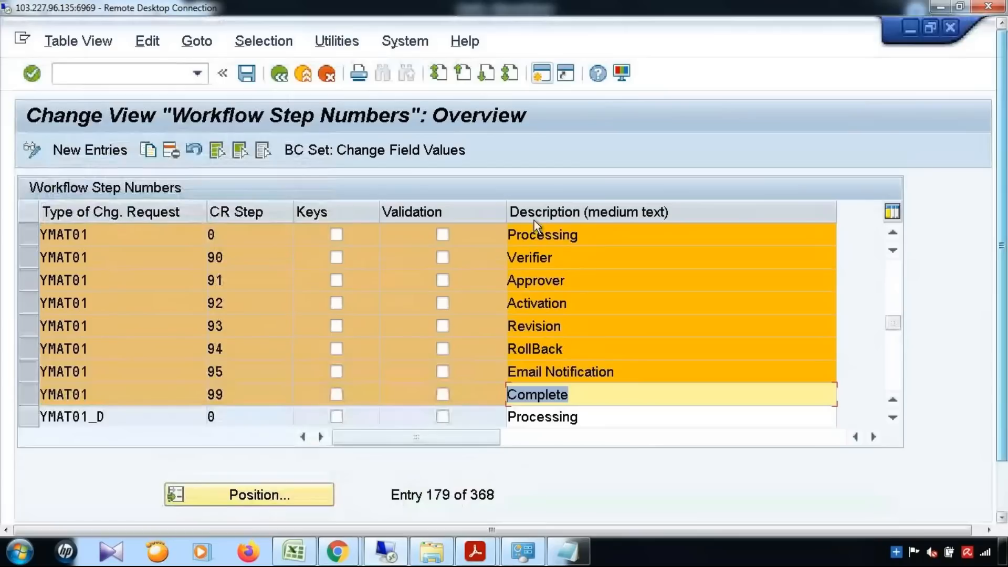
Run Configure Rule-Based Workflow for YMAT01 and open decision table DT_SINGLE_VAL_YMAT01.
left_click(282, 78)
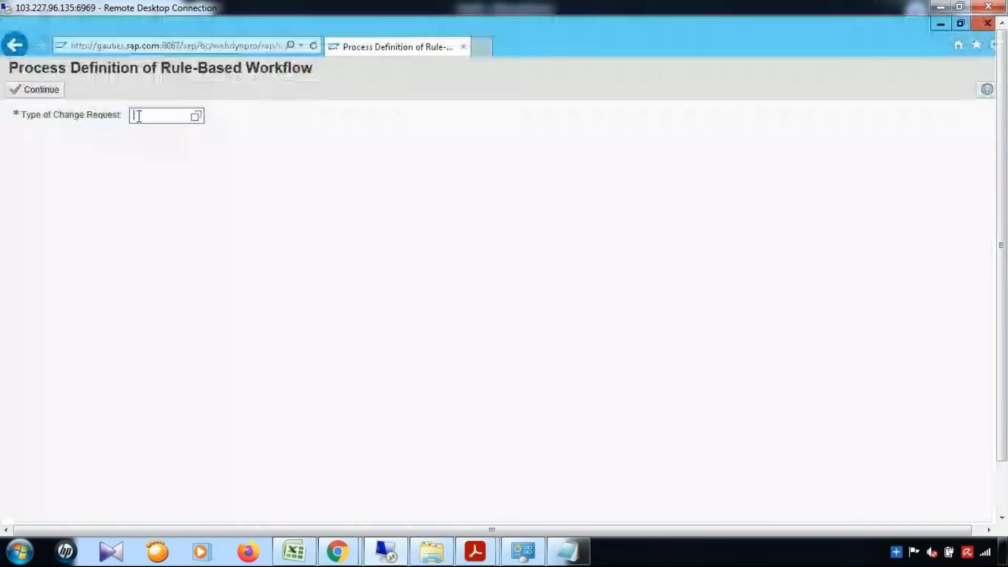
type("yma")
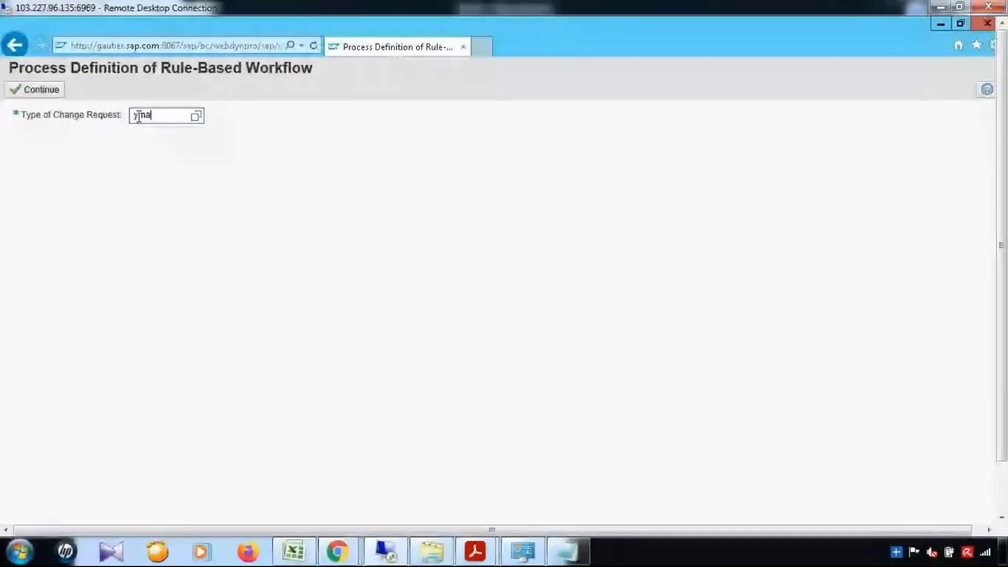
type("t01")
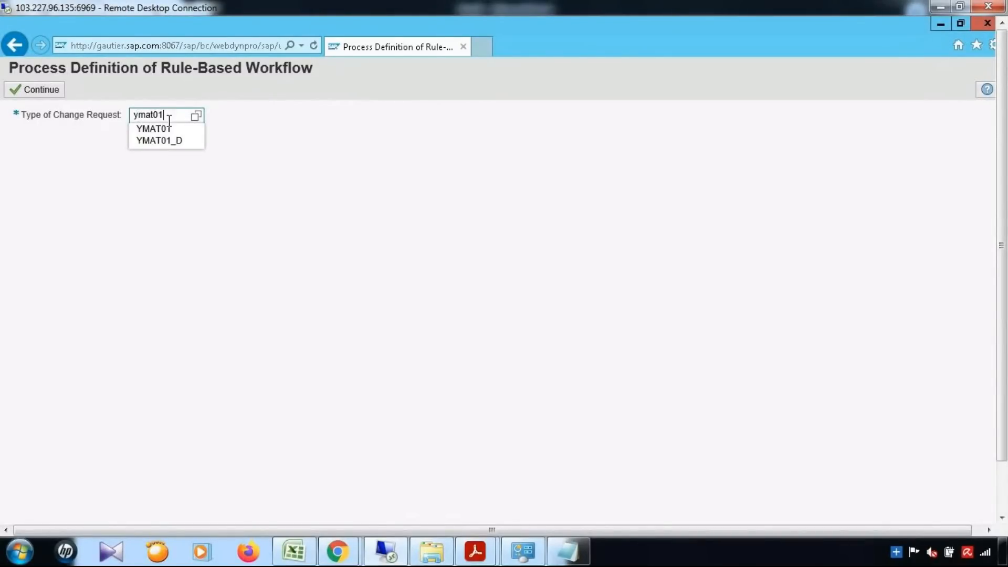
left_click(168, 129)
left_click(42, 89)
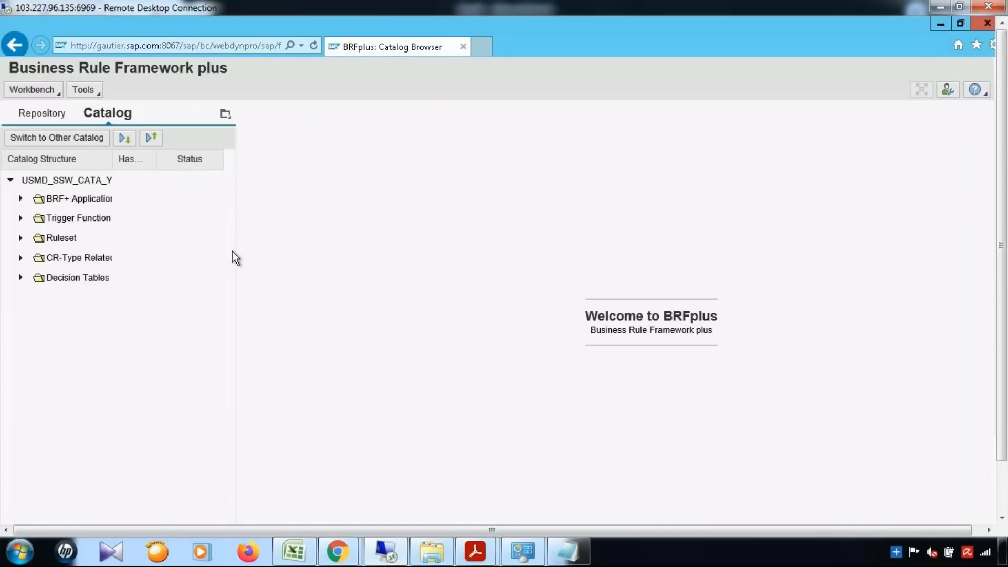
left_click(21, 278)
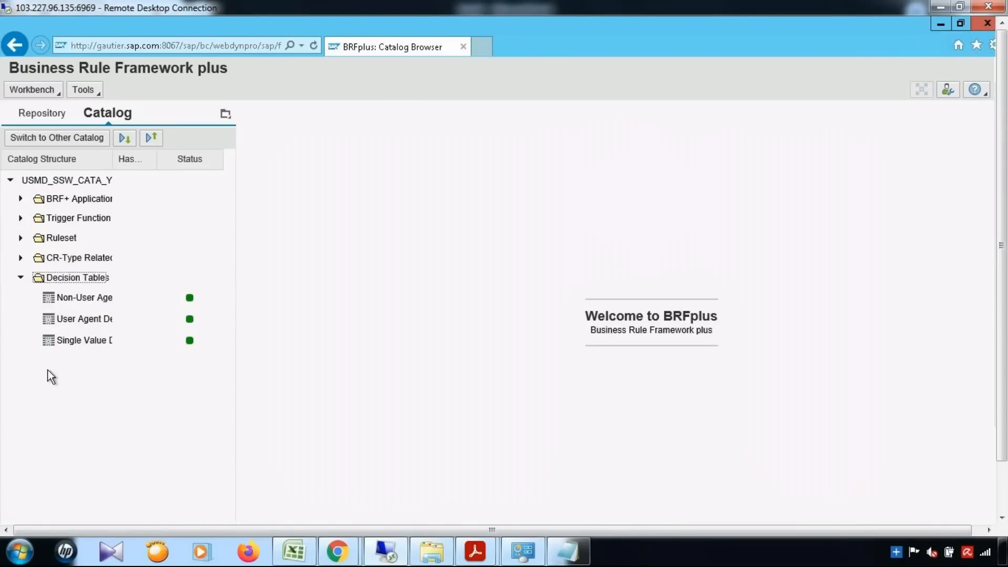
left_click(68, 344)
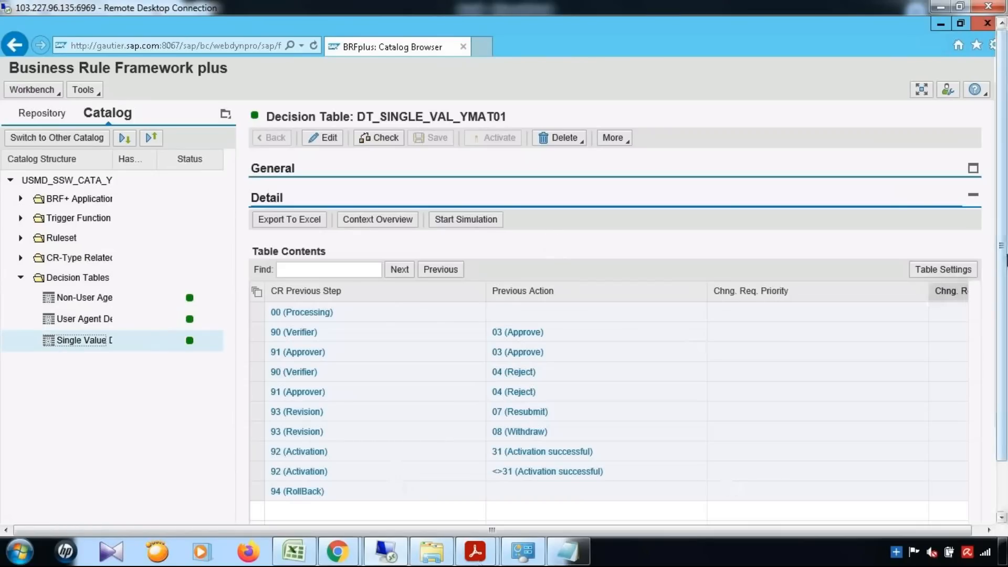
left_click_drag(1006, 256, 1006, 259)
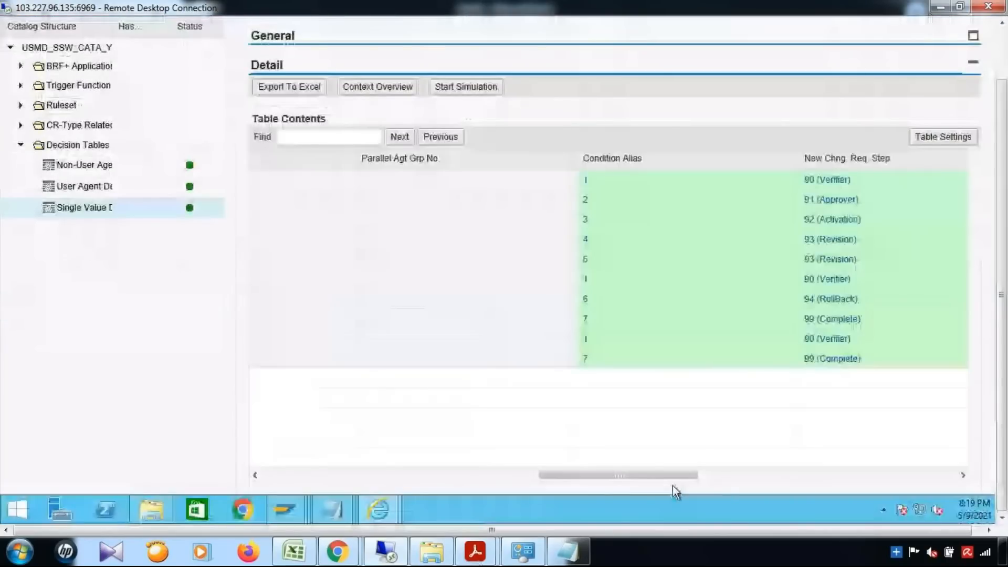
left_click_drag(673, 486, 721, 493)
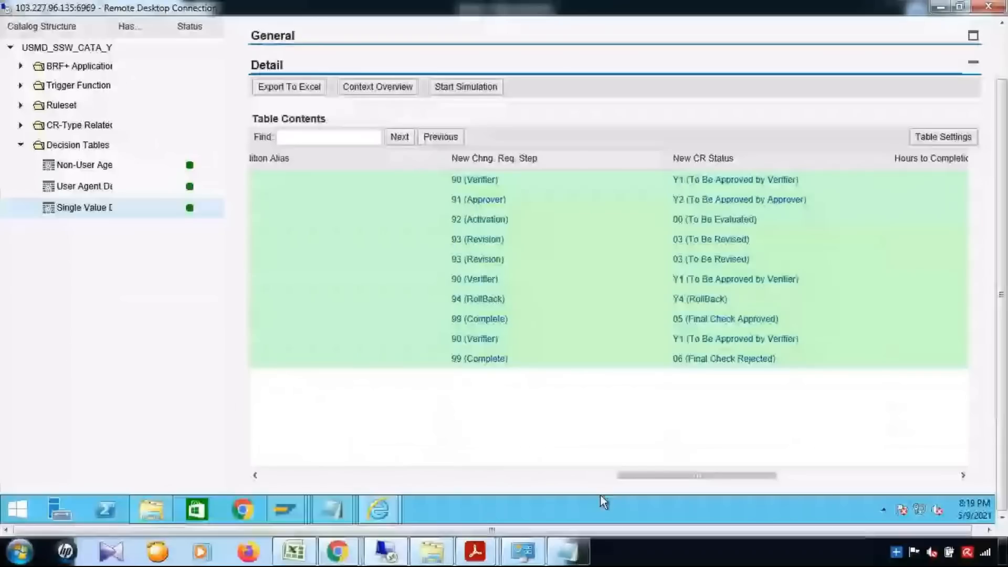
left_click_drag(600, 495, 724, 481)
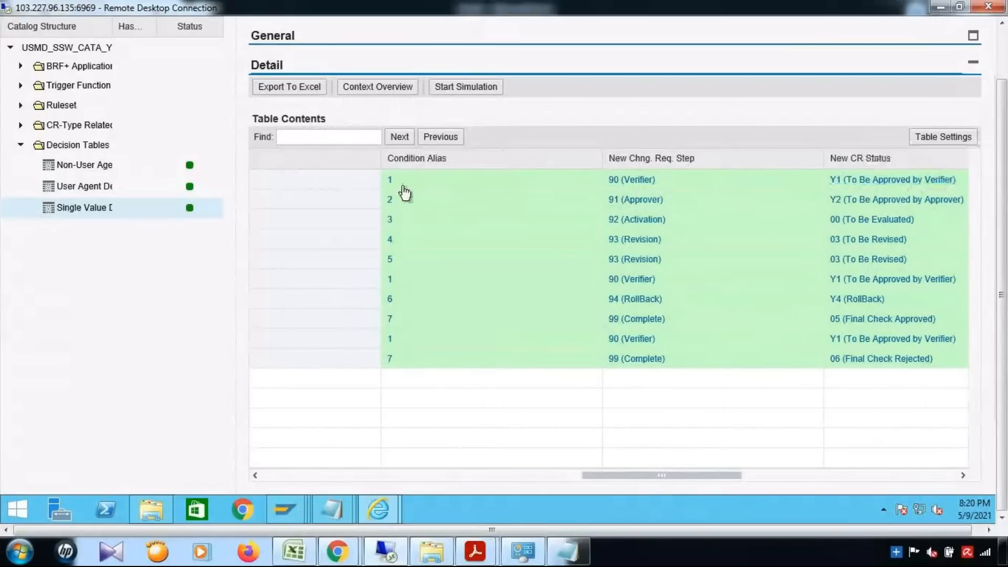
left_click_drag(645, 474, 262, 464)
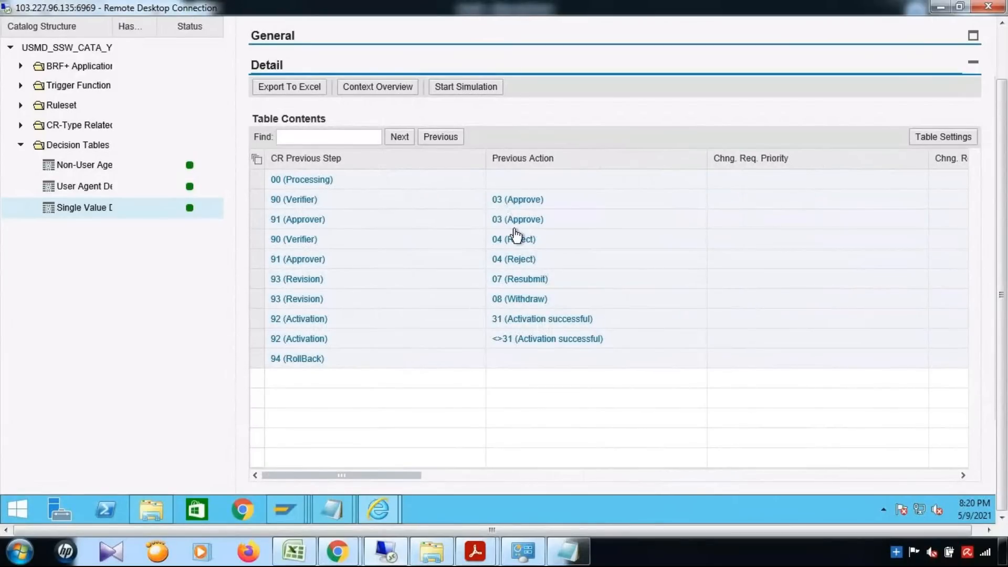
left_click_drag(542, 474, 698, 484)
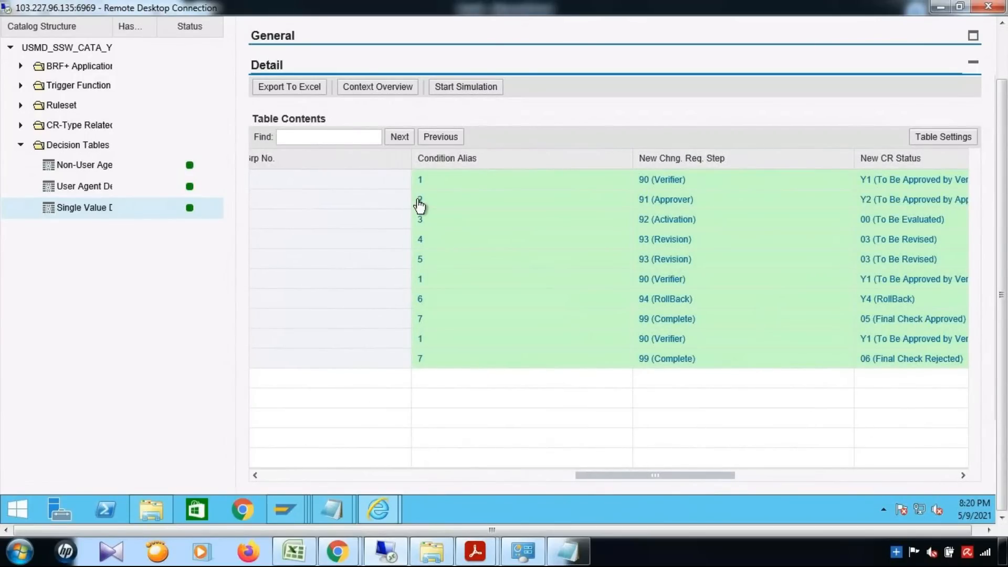
left_click_drag(703, 477, 709, 478)
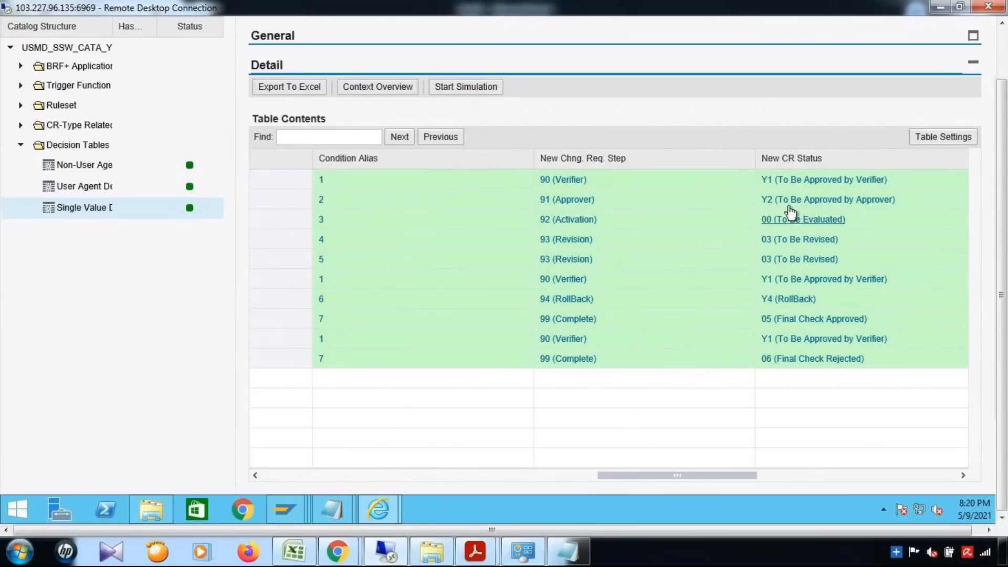
left_click_drag(348, 487, 275, 477)
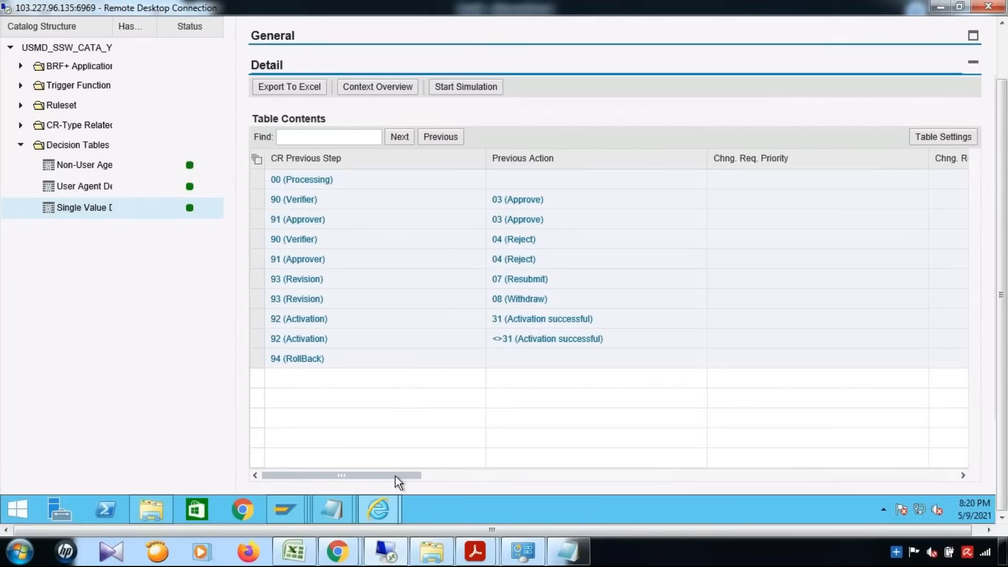
left_click_drag(395, 478, 684, 484)
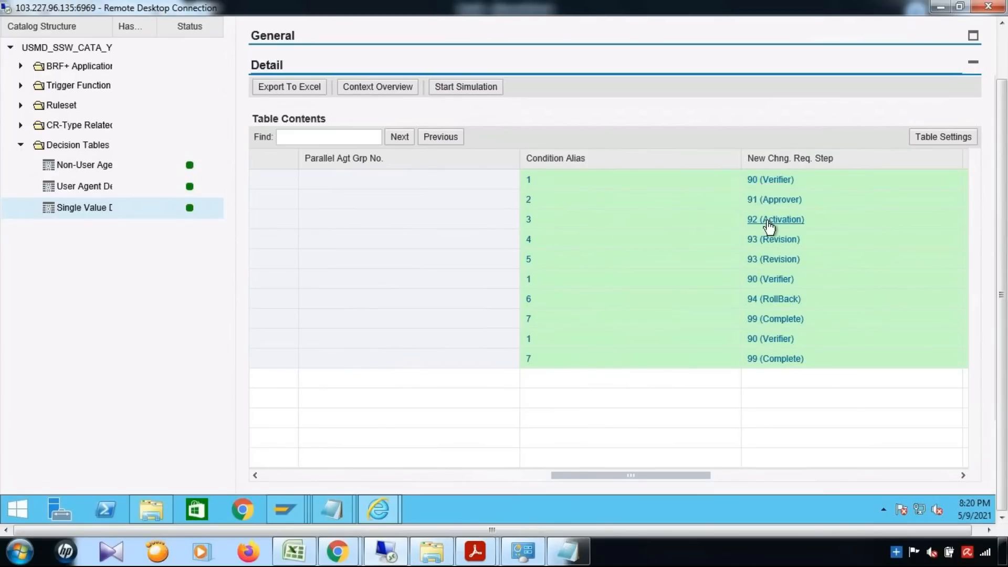
left_click_drag(638, 474, 701, 469)
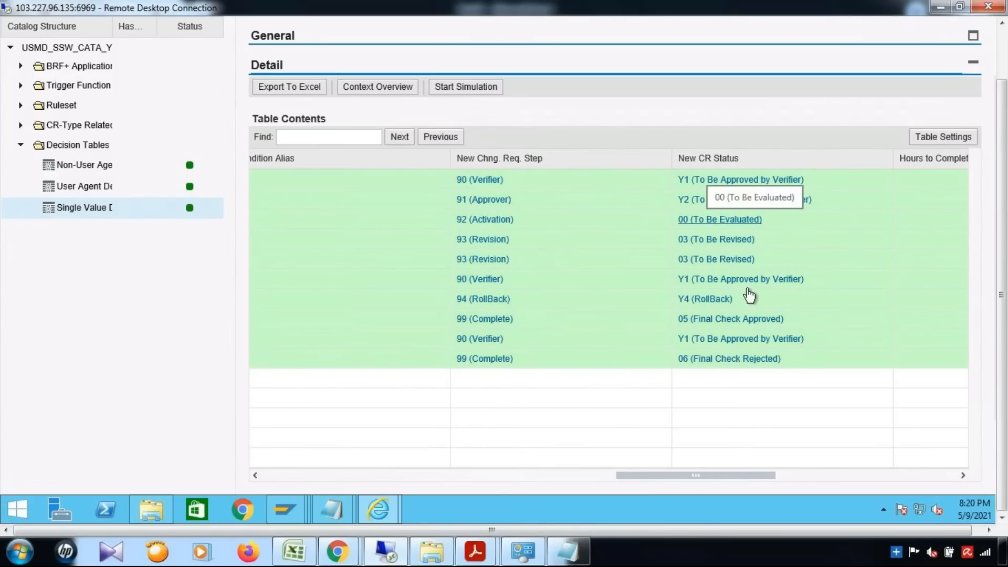
left_click_drag(629, 474, 235, 473)
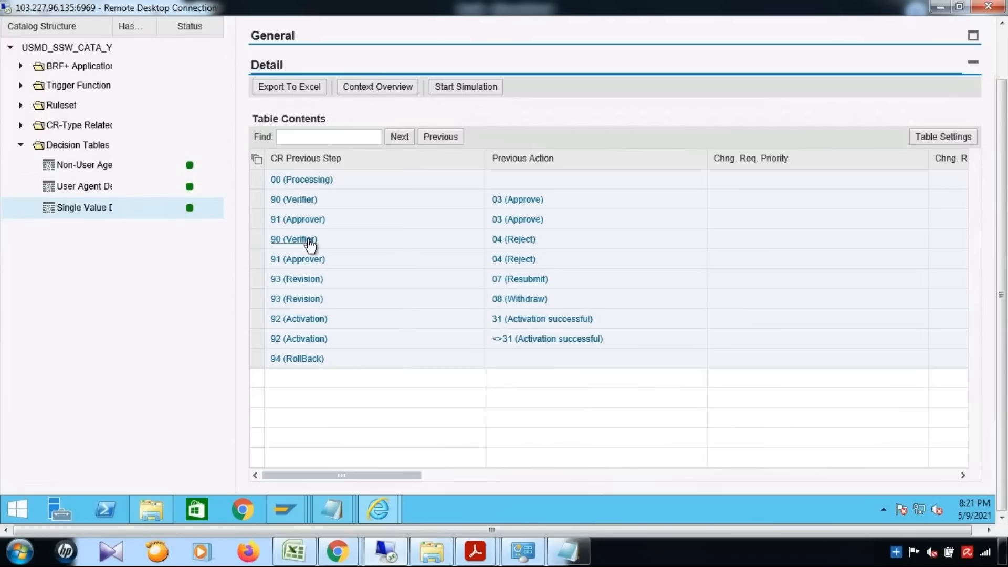
left_click_drag(383, 477, 714, 484)
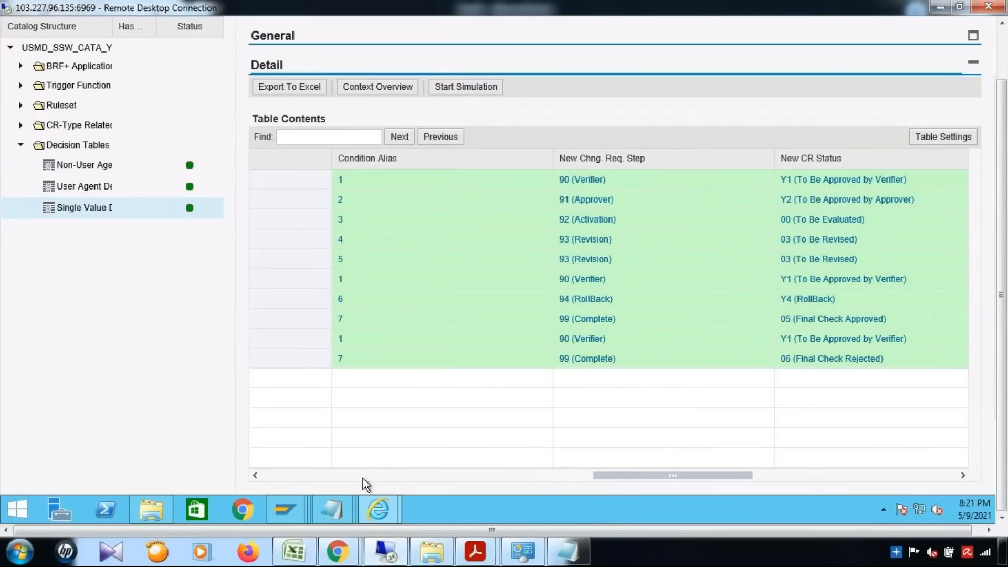
left_click(266, 475)
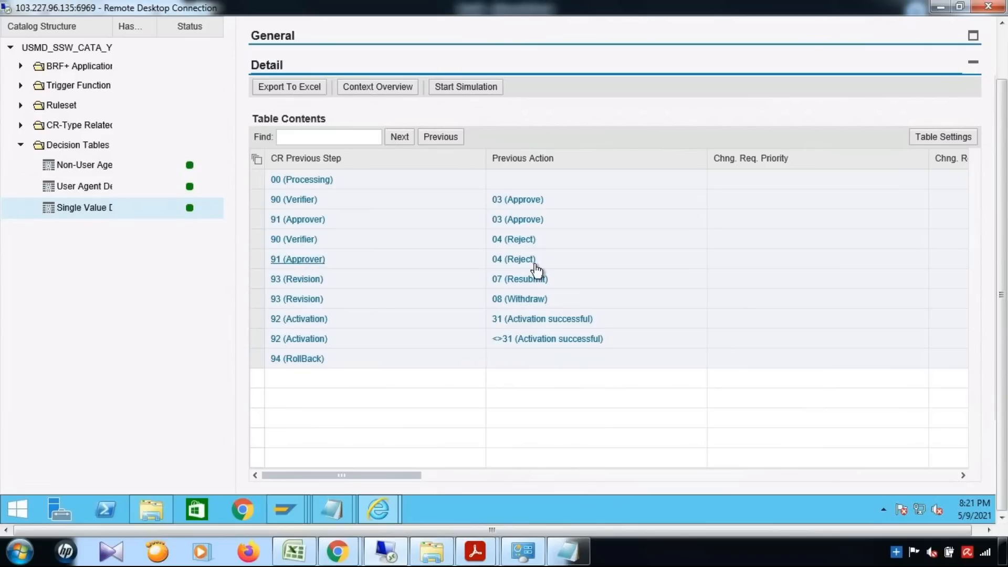
left_click_drag(401, 479, 718, 482)
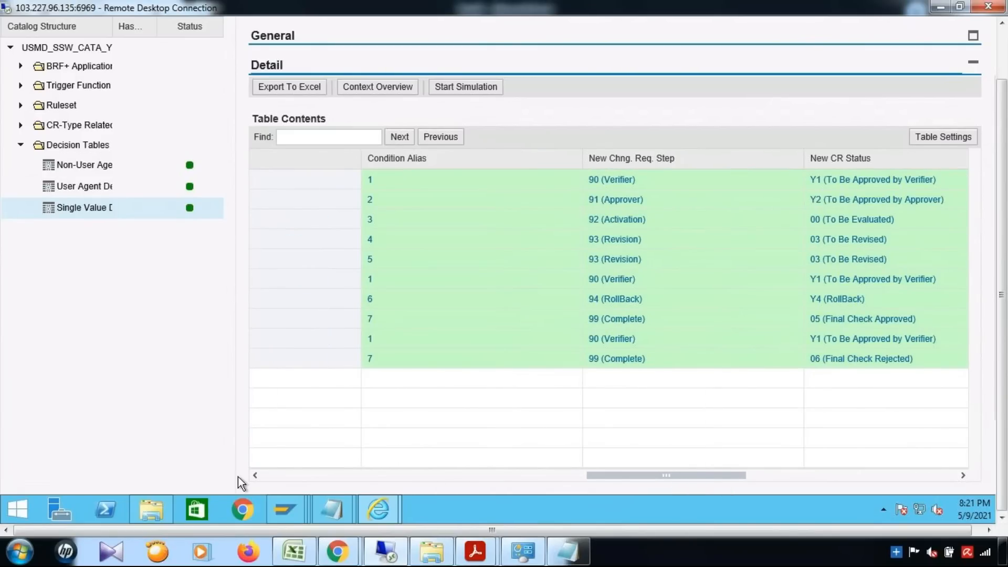
left_click_drag(452, 476, 229, 476)
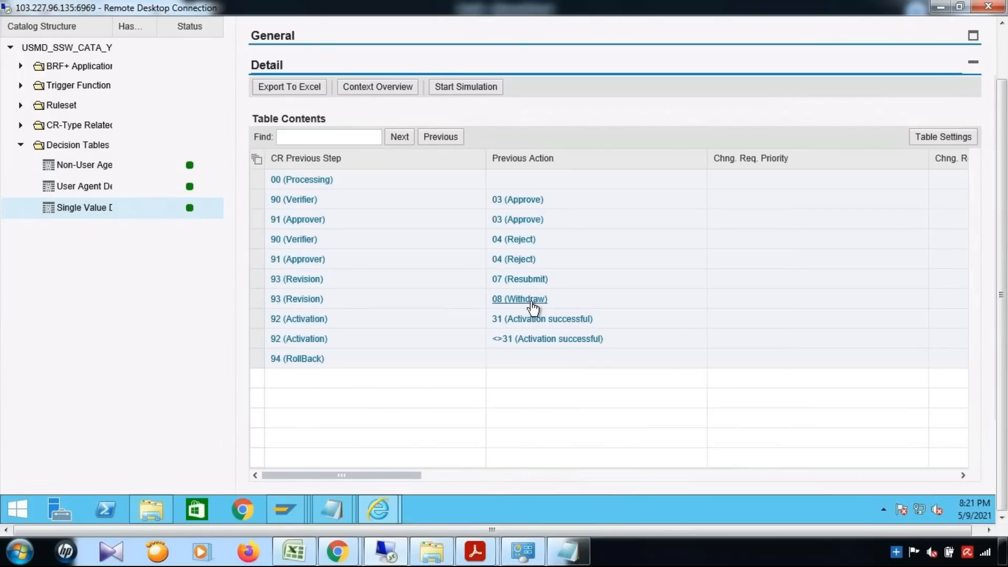
left_click_drag(556, 482, 726, 484)
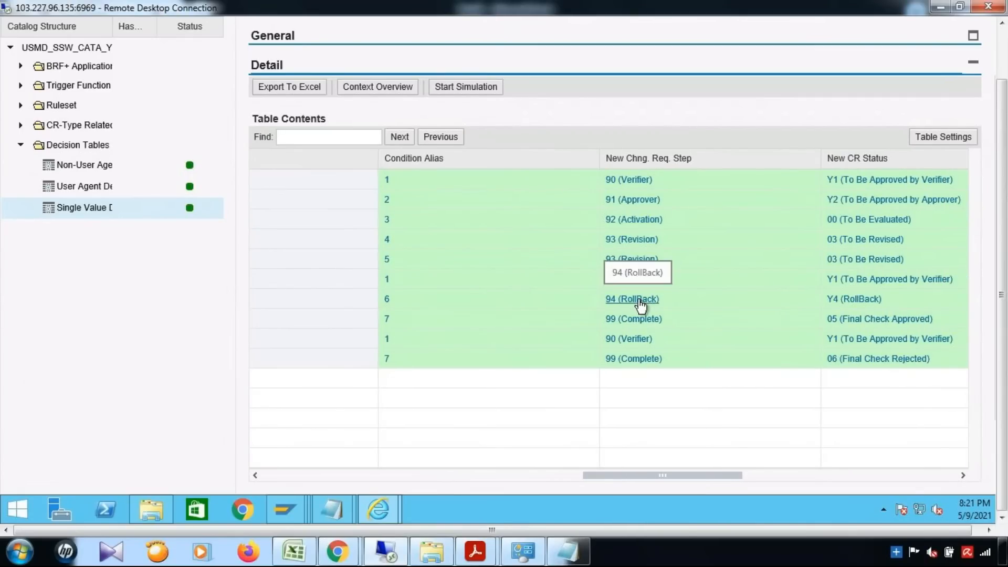
left_click(494, 475)
left_click(287, 474)
left_click(270, 475)
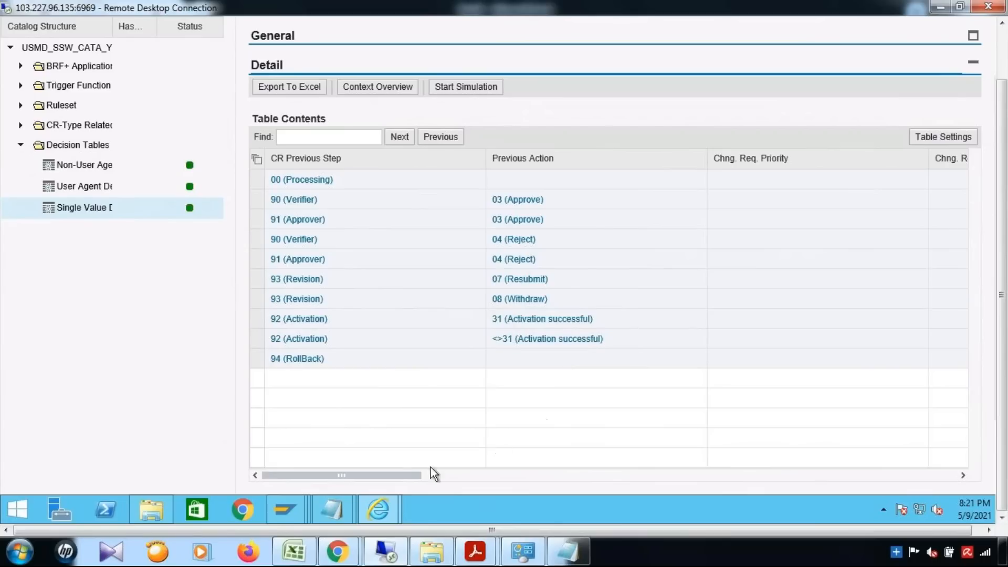
left_click_drag(566, 481, 749, 492)
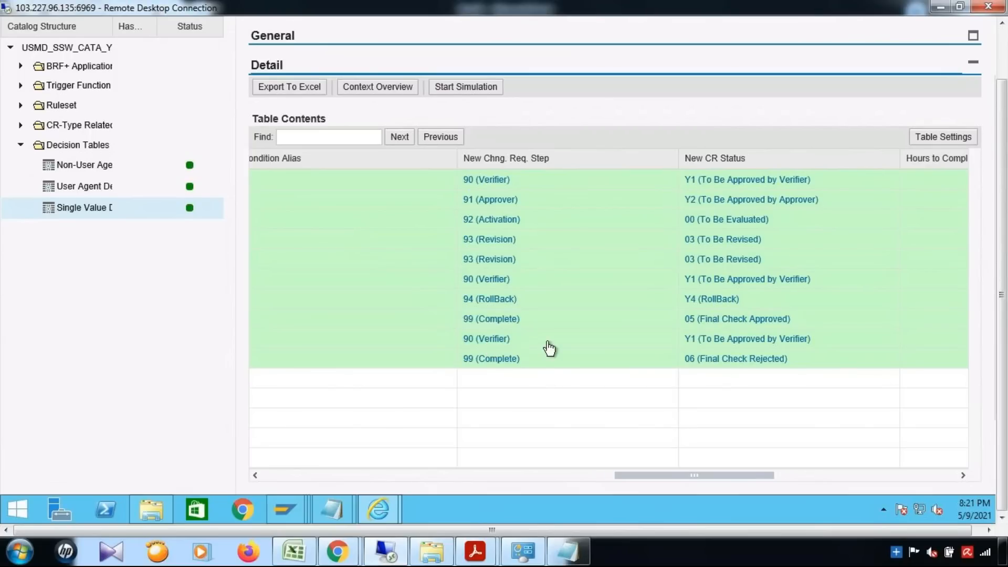
left_click_drag(654, 477, 250, 479)
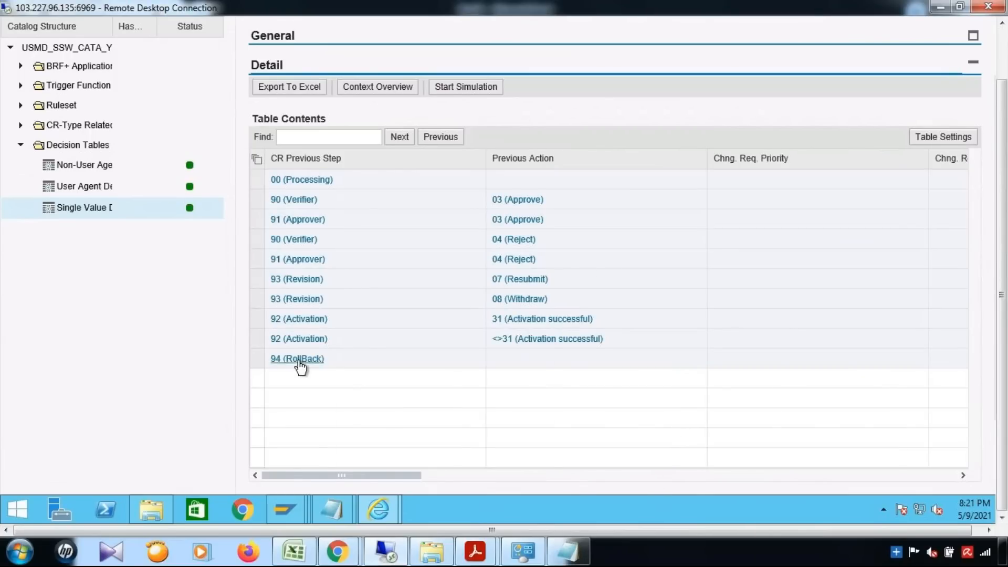
left_click_drag(336, 475, 696, 478)
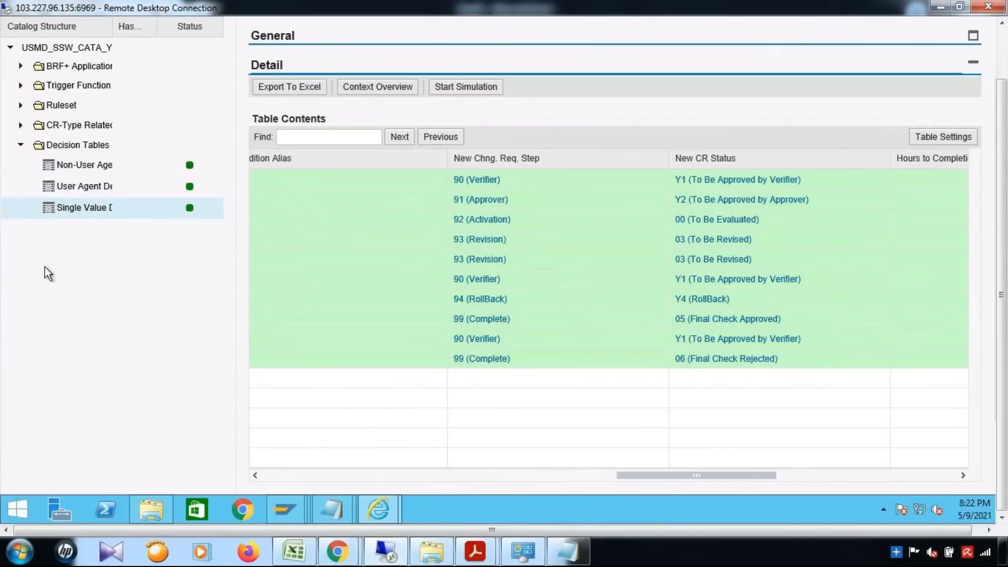
left_click_drag(1005, 336, 1006, 262)
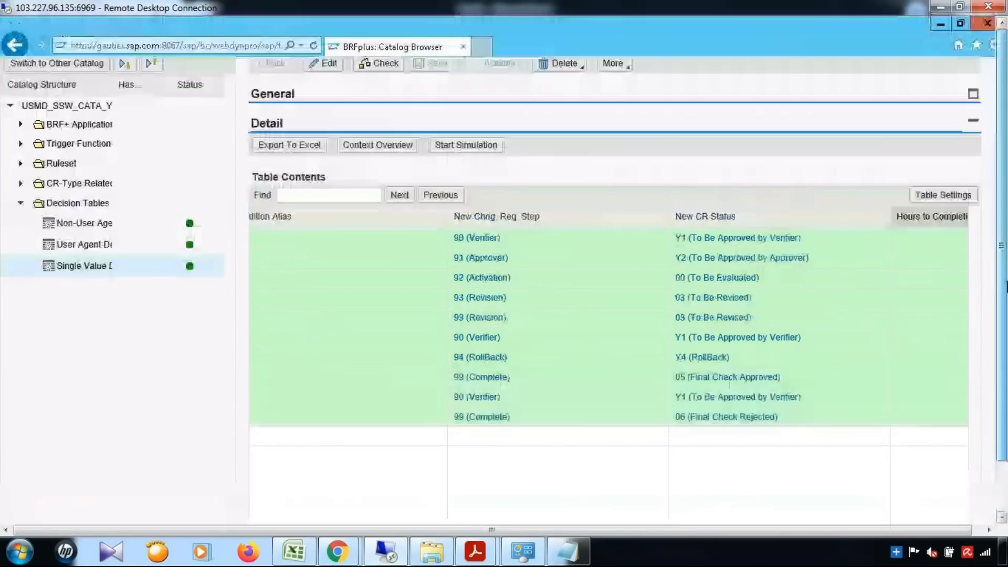
Check the non-user agent decision table, then open the user agent table and expand BRF+ Application.
left_click(82, 226)
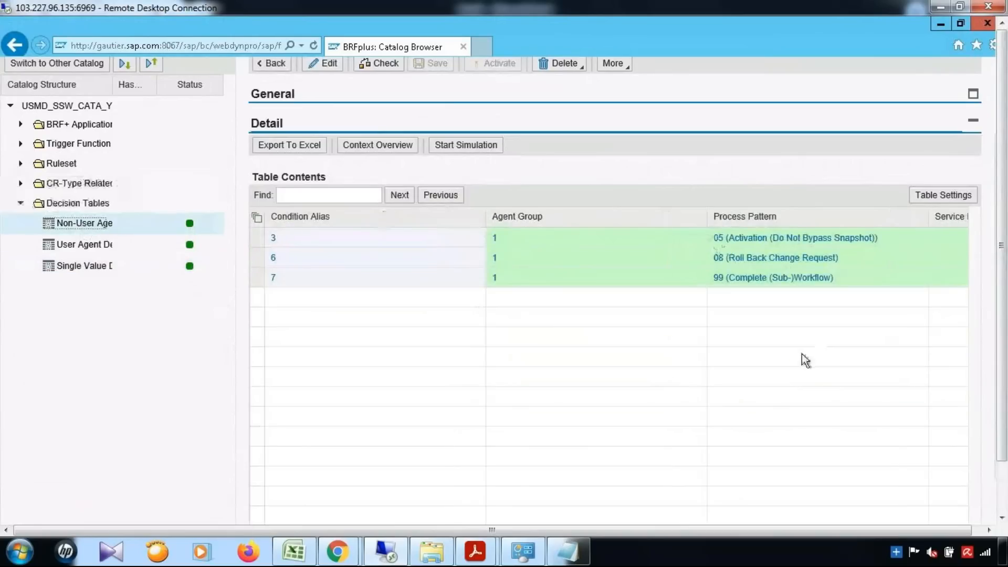
left_click_drag(484, 227, 389, 225)
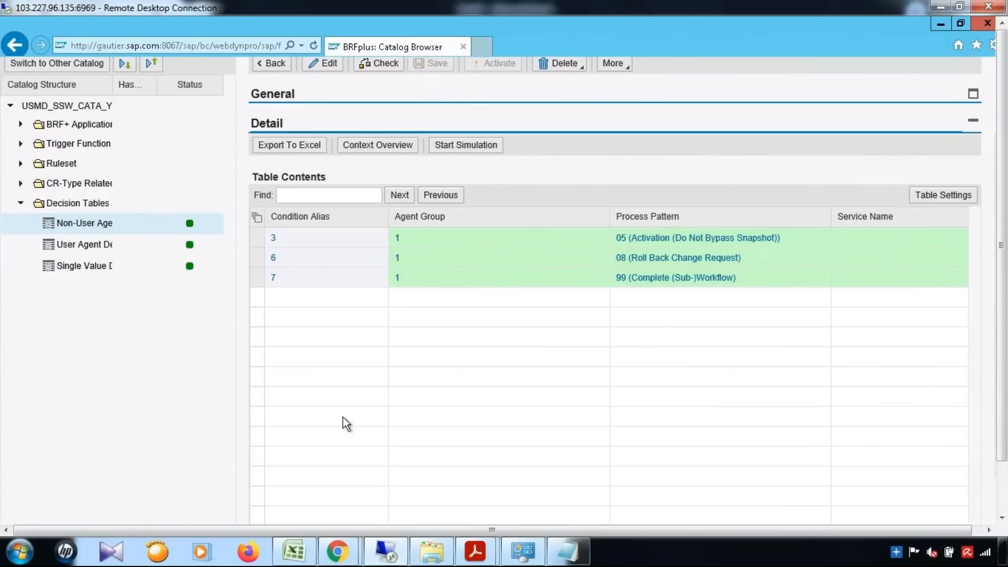
left_click(96, 246)
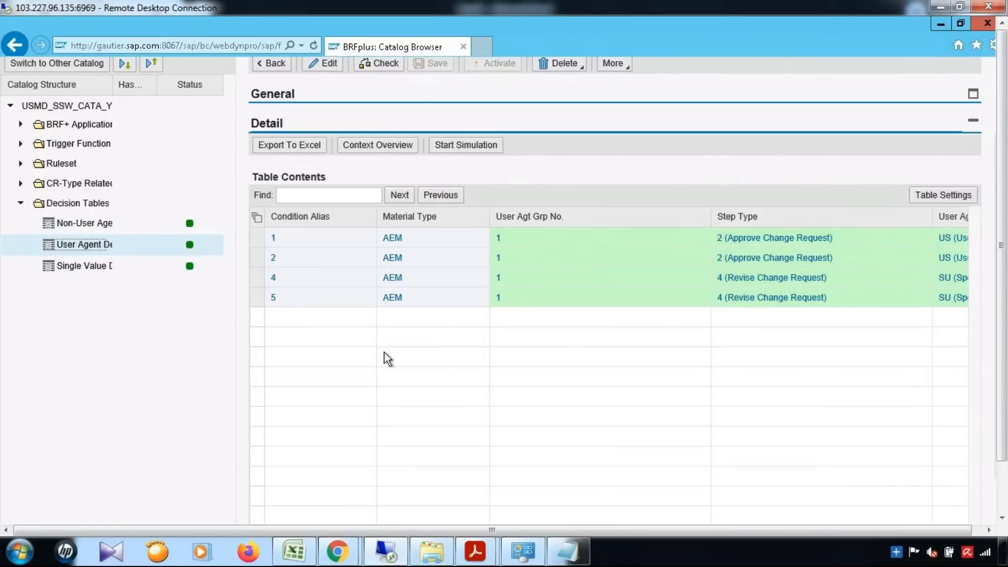
left_click(20, 125)
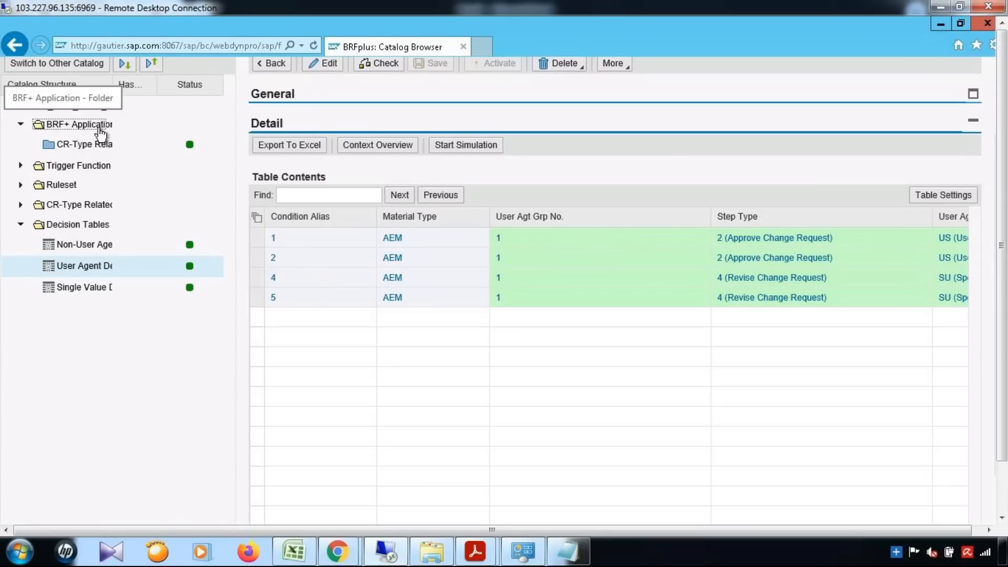
List the CR-type application's contained data objects (only MTART, Material Type), then minimise the browser.
left_click(86, 145)
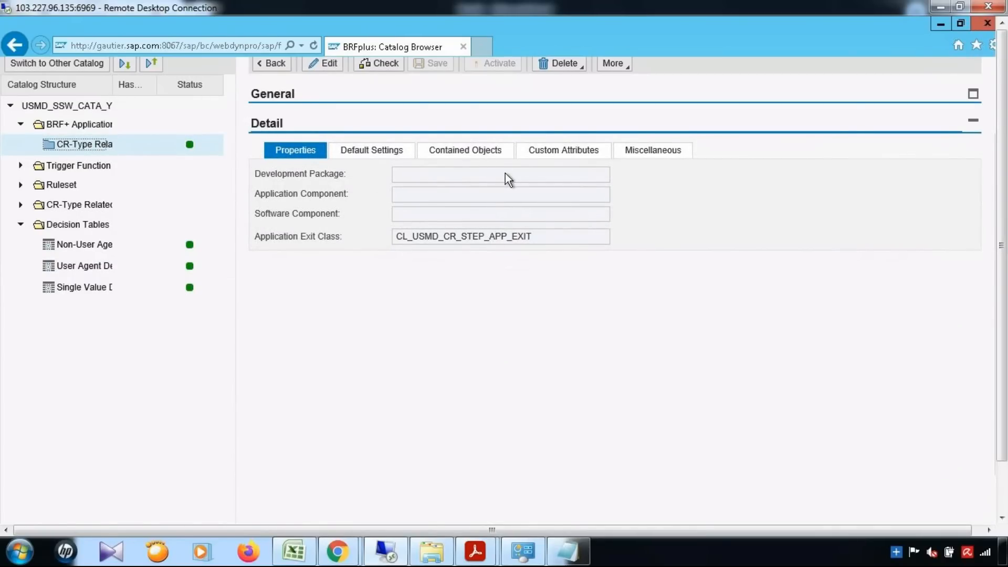
scroll(899, 261, "up", 2)
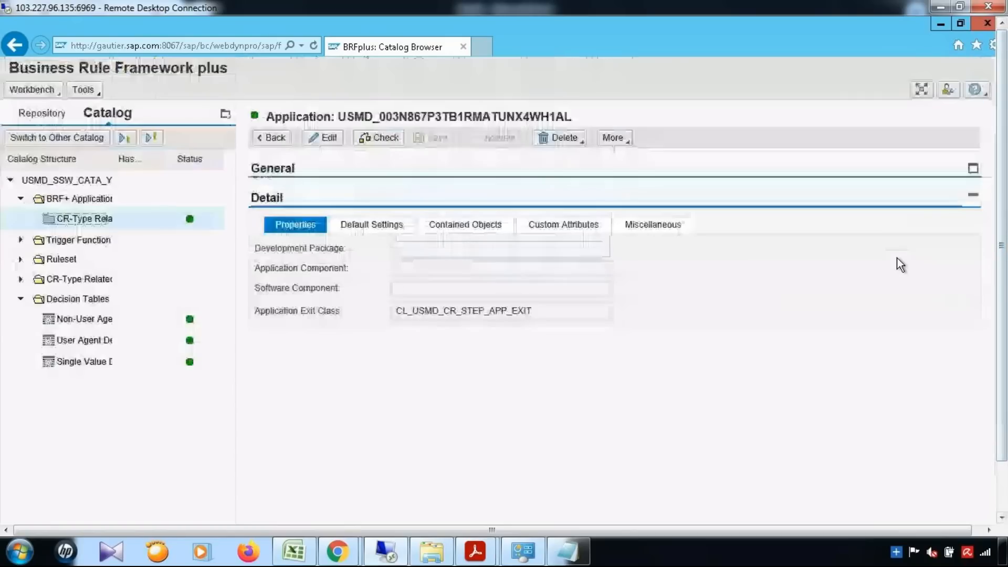
left_click(475, 226)
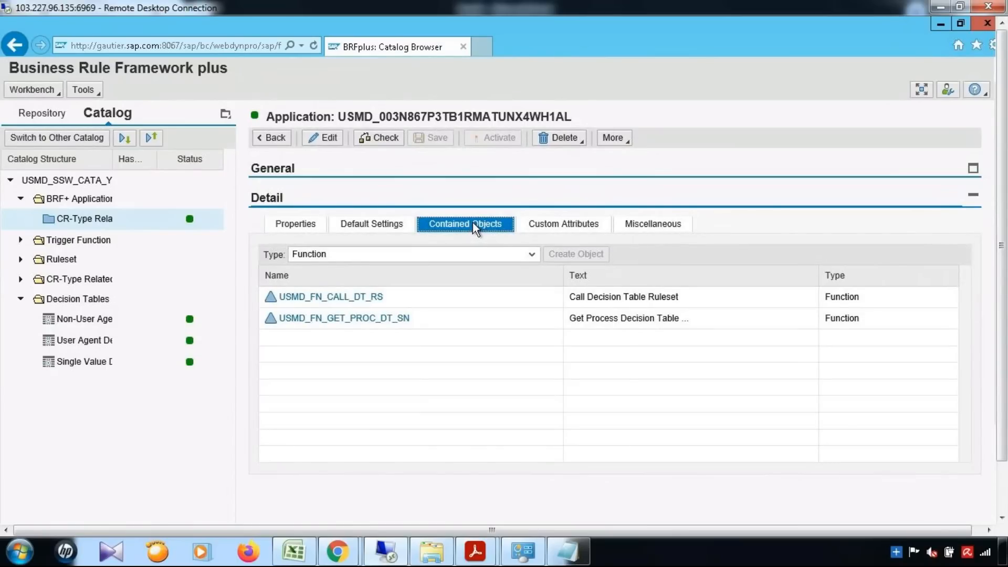
left_click(531, 255)
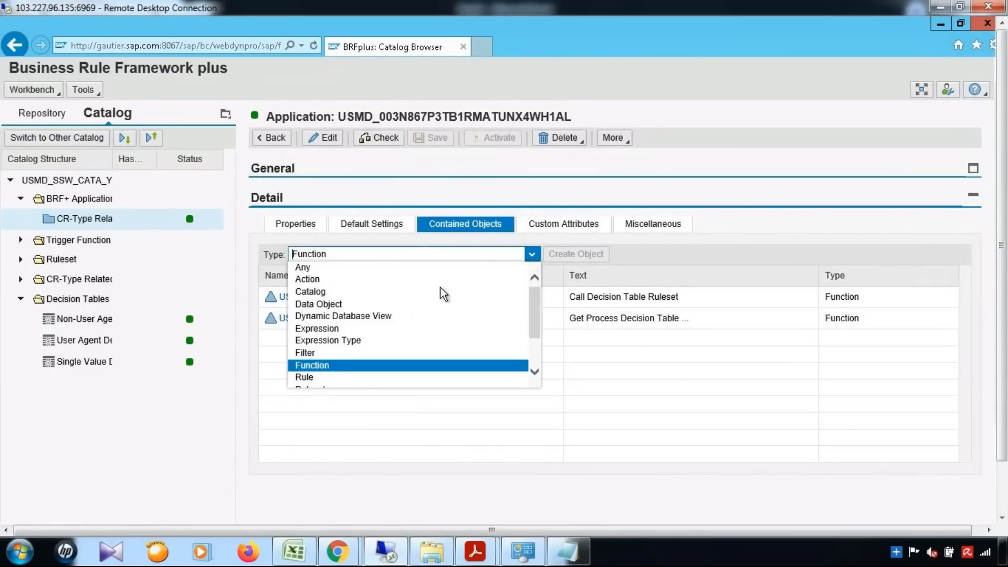
left_click(319, 304)
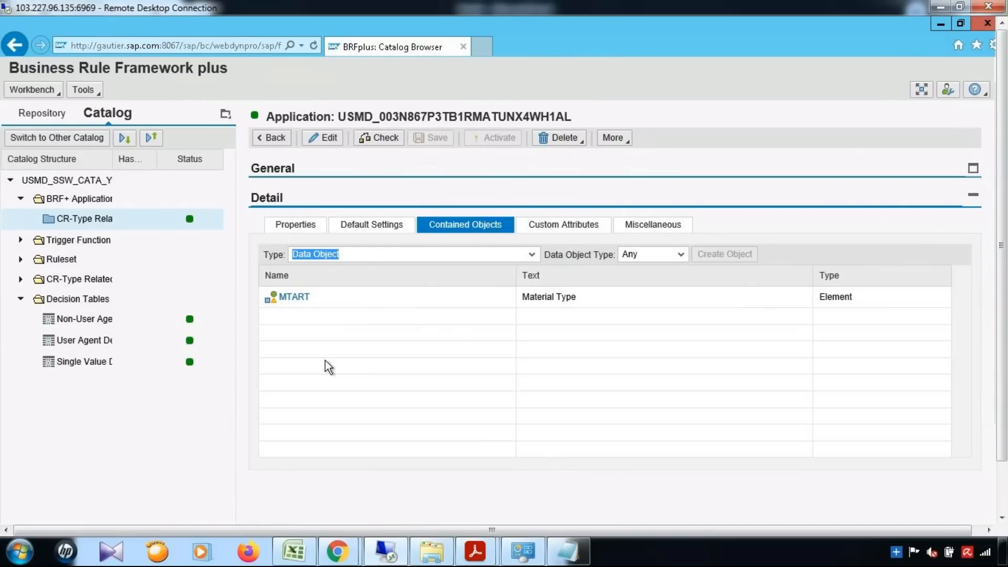
left_click(937, 20)
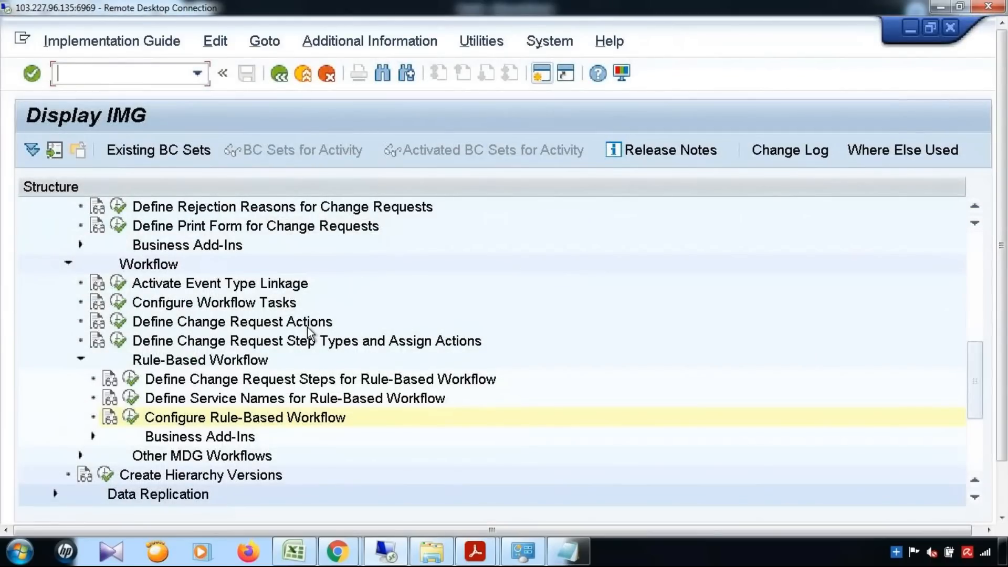
Run the Data Modeling > Edit Data Model activity from the IMG tree.
left_click(270, 304)
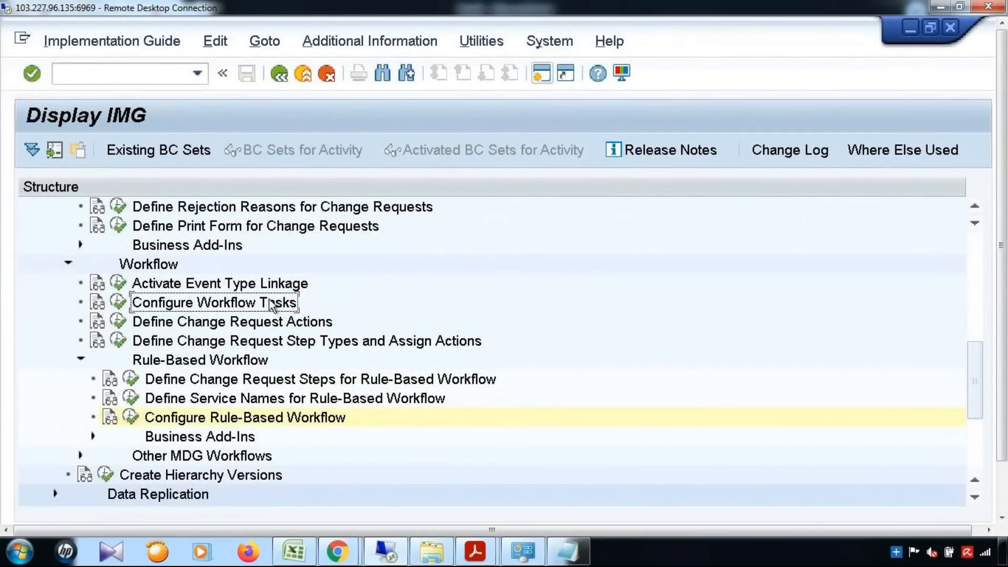
scroll(270, 304, "up", 4)
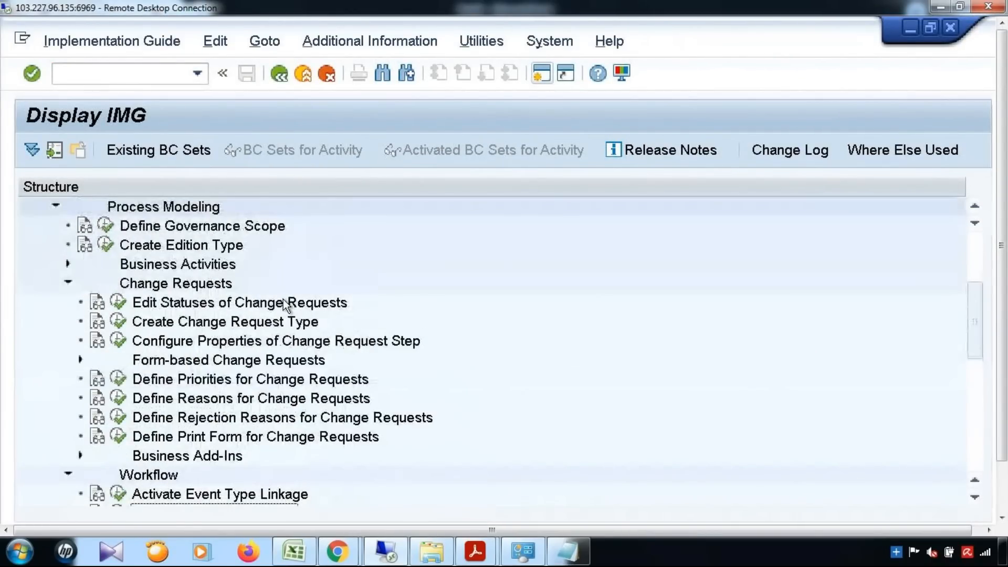
scroll(282, 299, "up", 2)
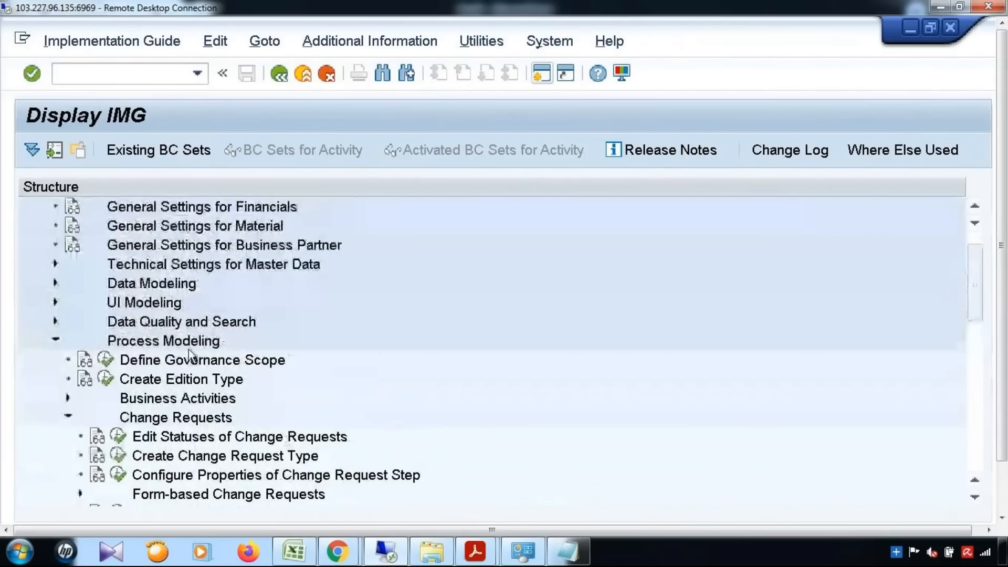
scroll(188, 348, "up", 1)
left_click(55, 302)
left_click(106, 322)
key("Return")
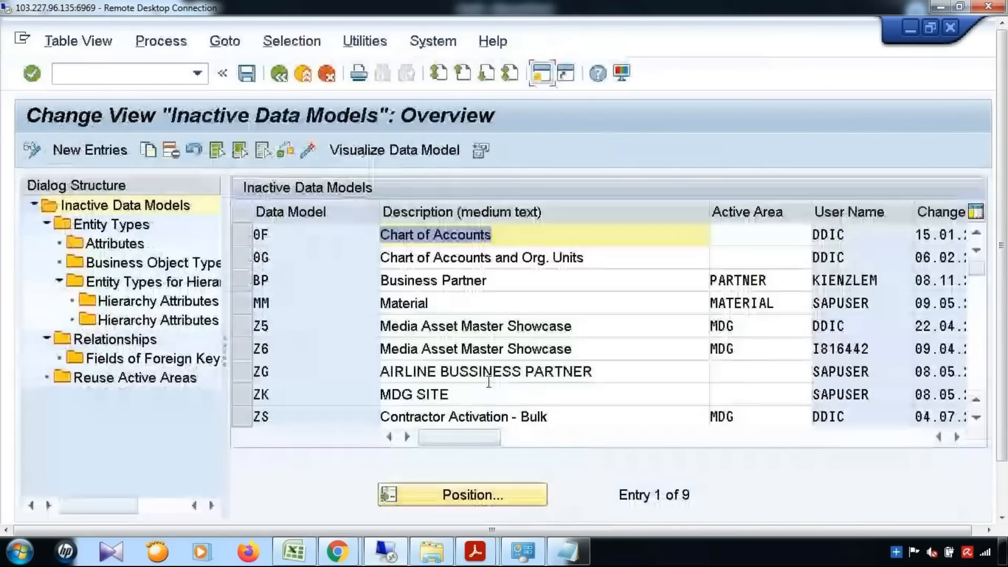
Visualize data model MM and locate the MATKL Material Group attribute before returning to BRFplus.
left_click(242, 304)
left_click(378, 151)
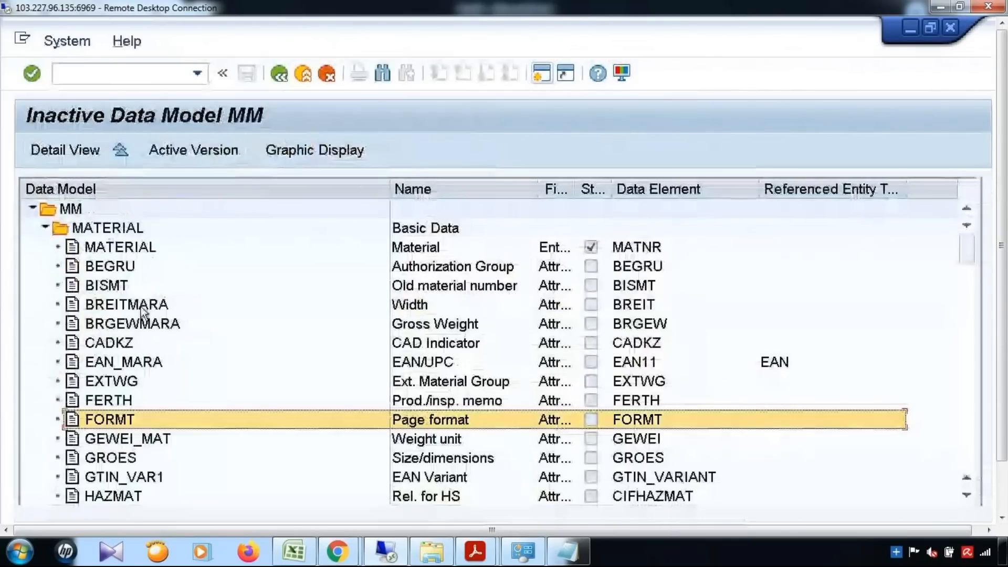
scroll(141, 306, "down", 2)
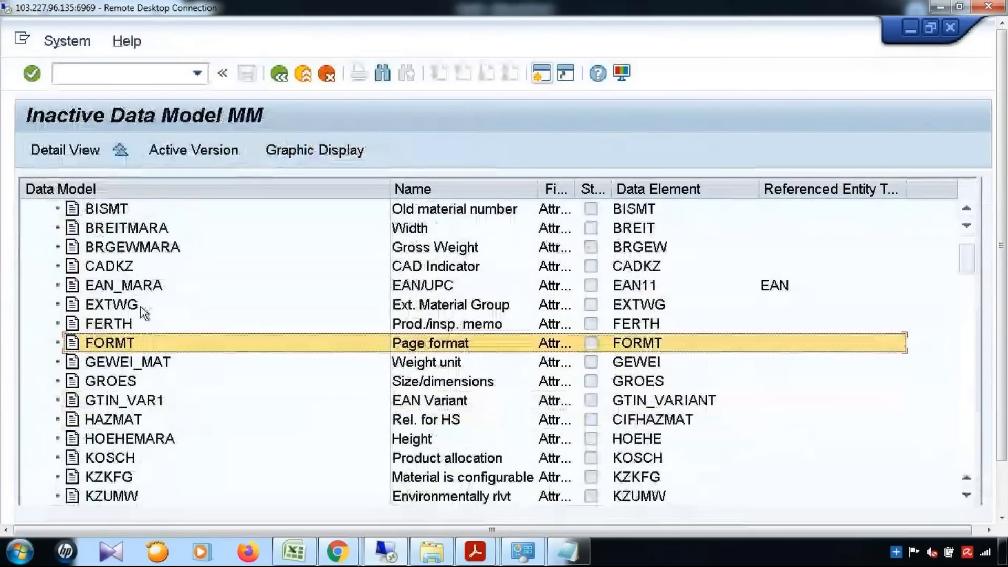
scroll(140, 307, "down", 4)
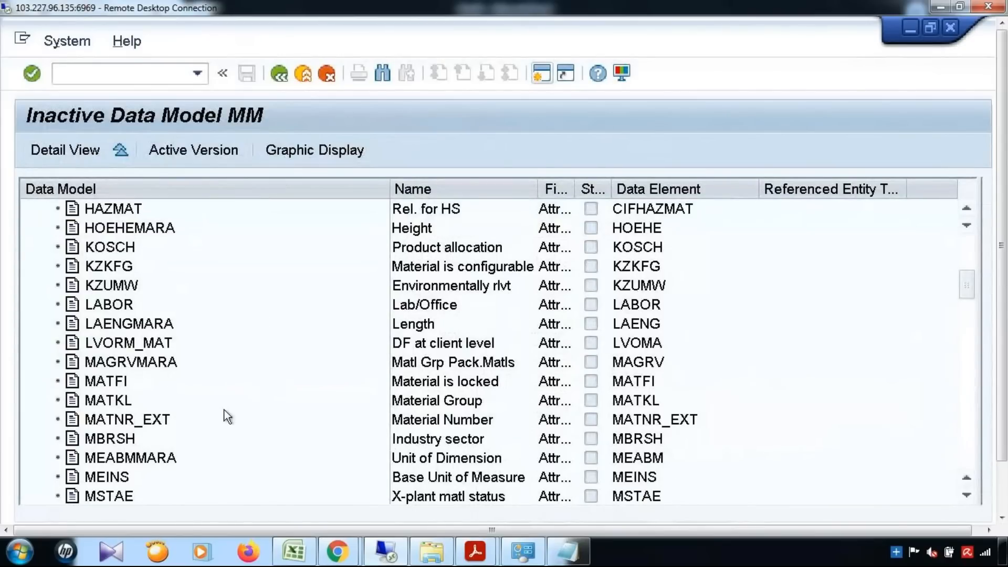
left_click(97, 401)
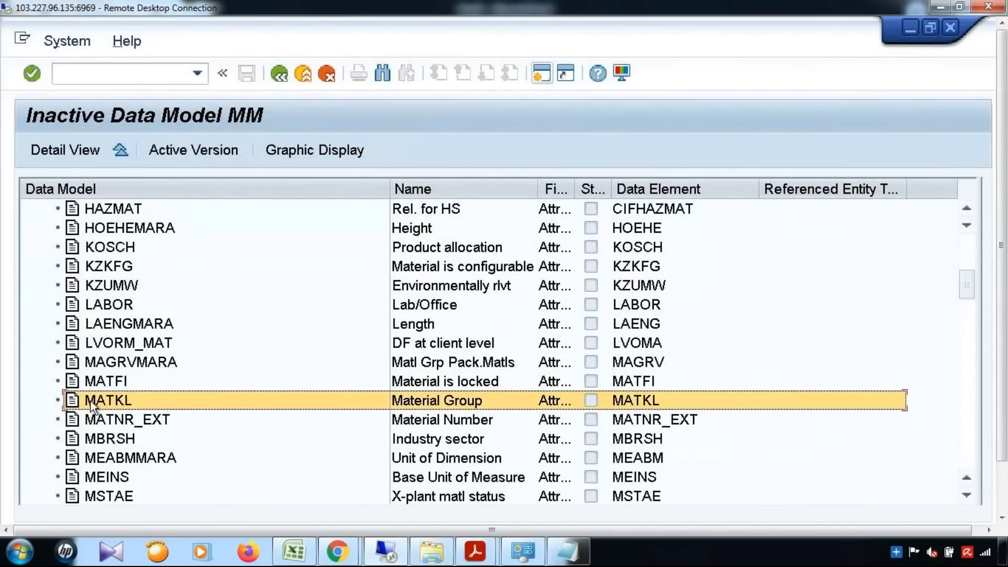
left_click_drag(1005, 288, 1007, 333)
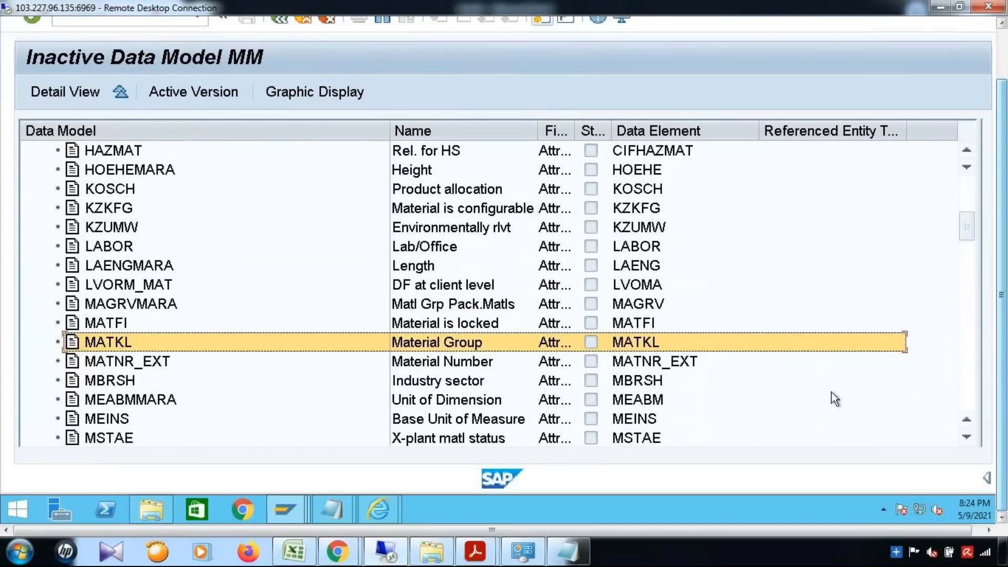
mouse_move(370, 510)
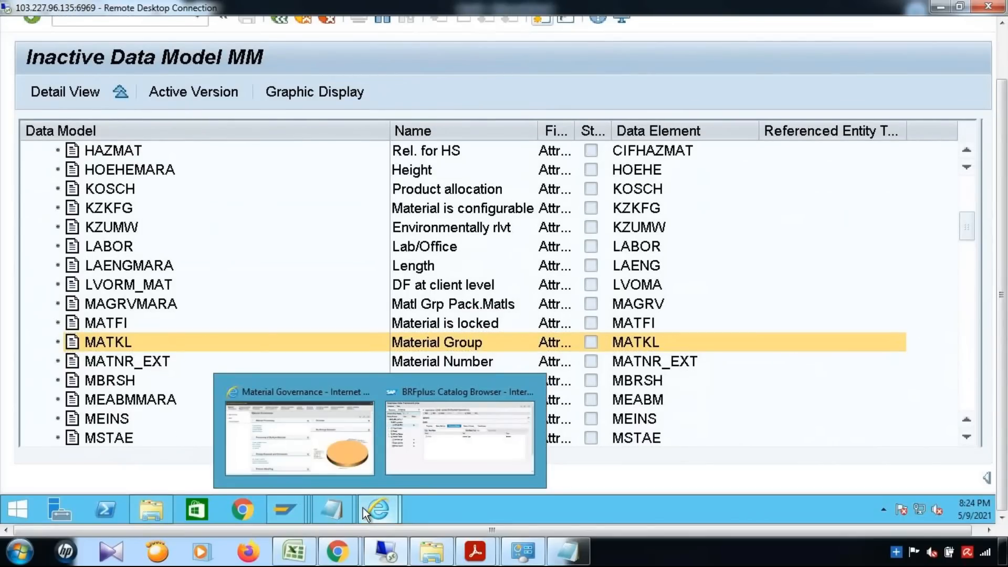
left_click(459, 446)
Create element MATKL with short text 'Material Group' and text 'Materiail Group', and open it.
left_click_drag(1005, 236, 1006, 187)
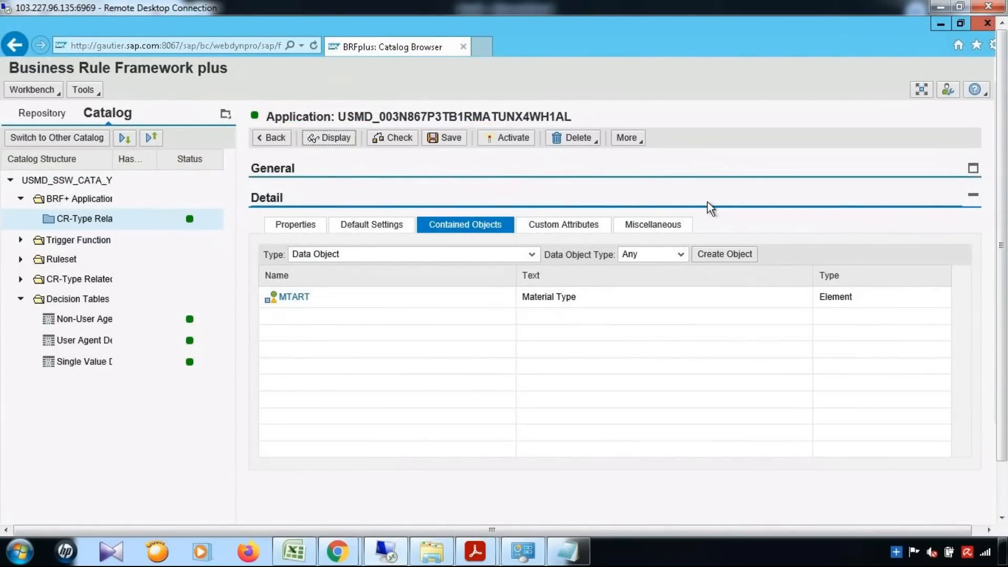
left_click(727, 256)
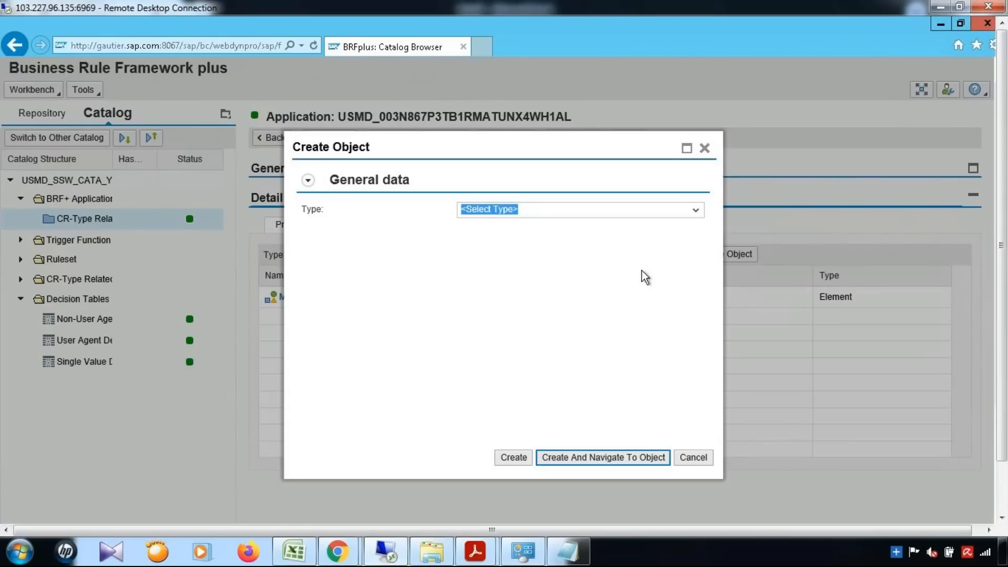
left_click(695, 210)
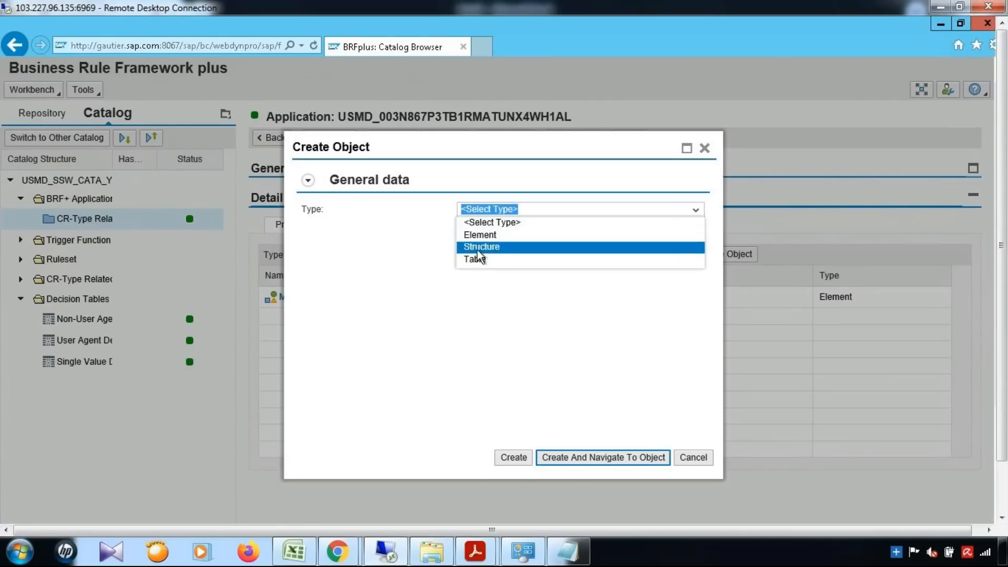
left_click(490, 235)
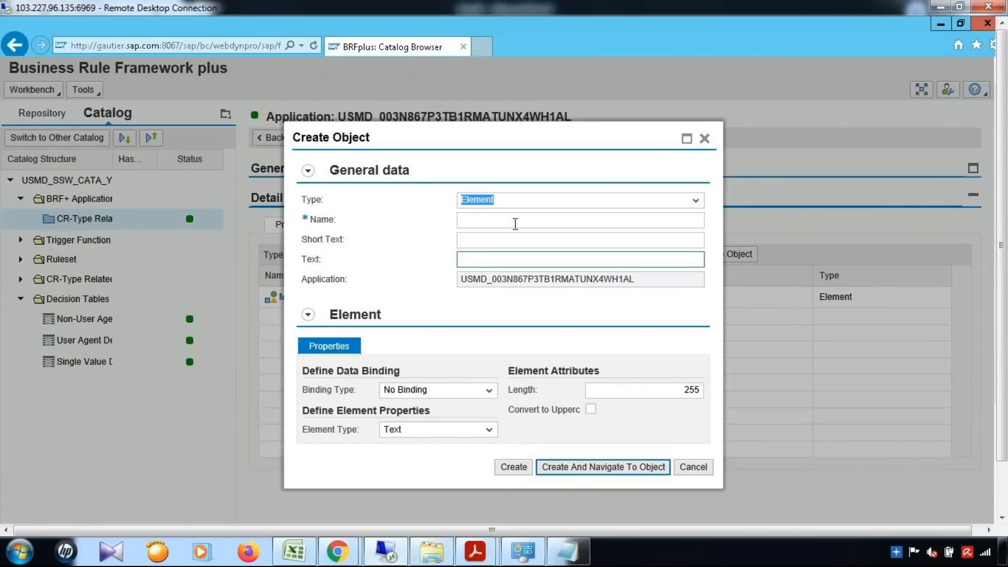
left_click(516, 223)
type("MATKL")
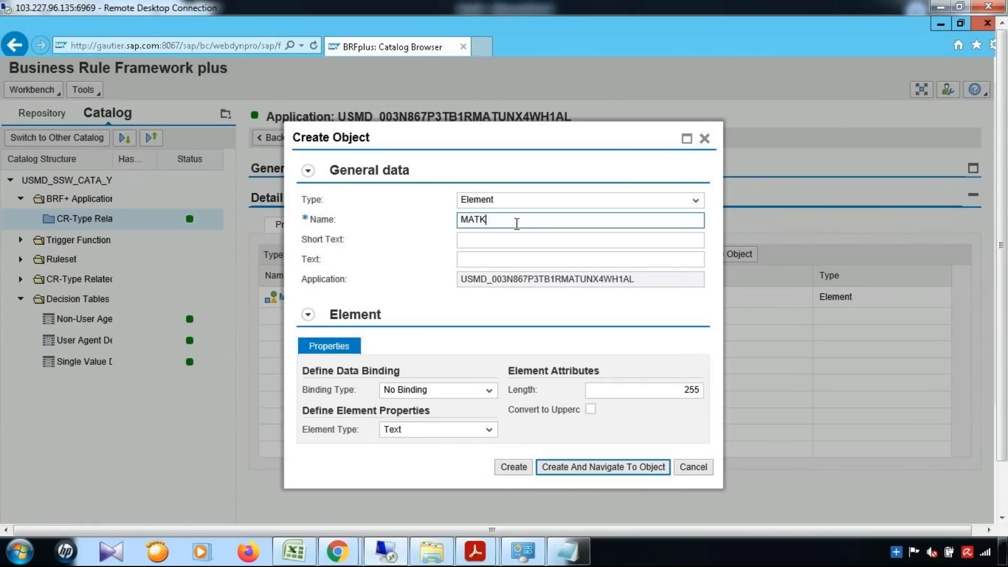
key("Tab")
type("Material Group")
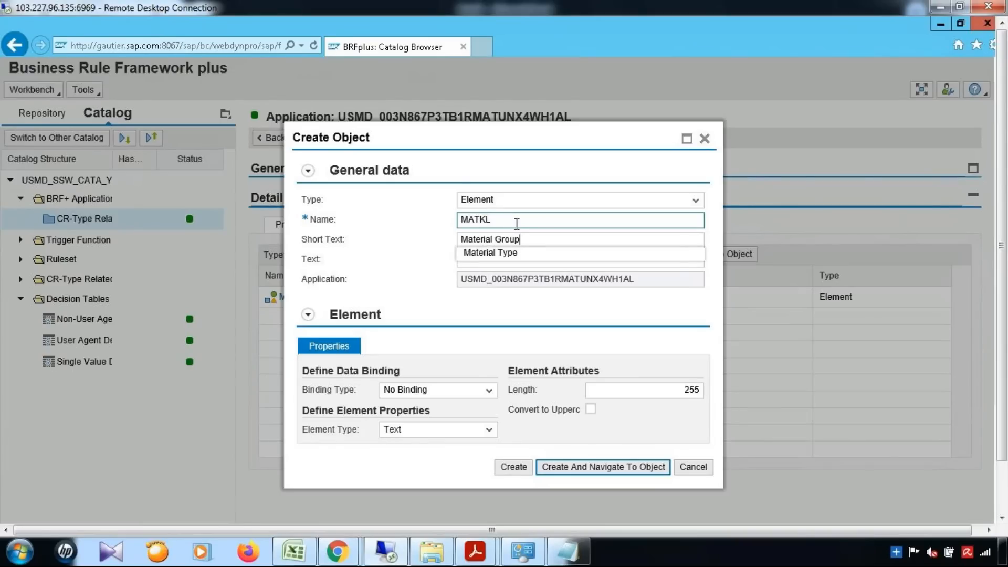
key("Tab")
type("Materia")
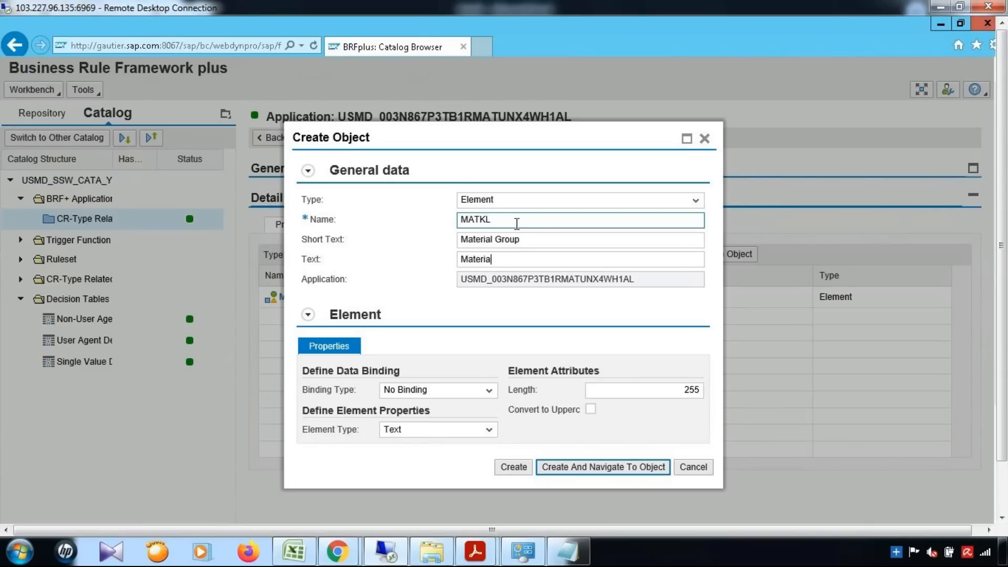
type("il Group")
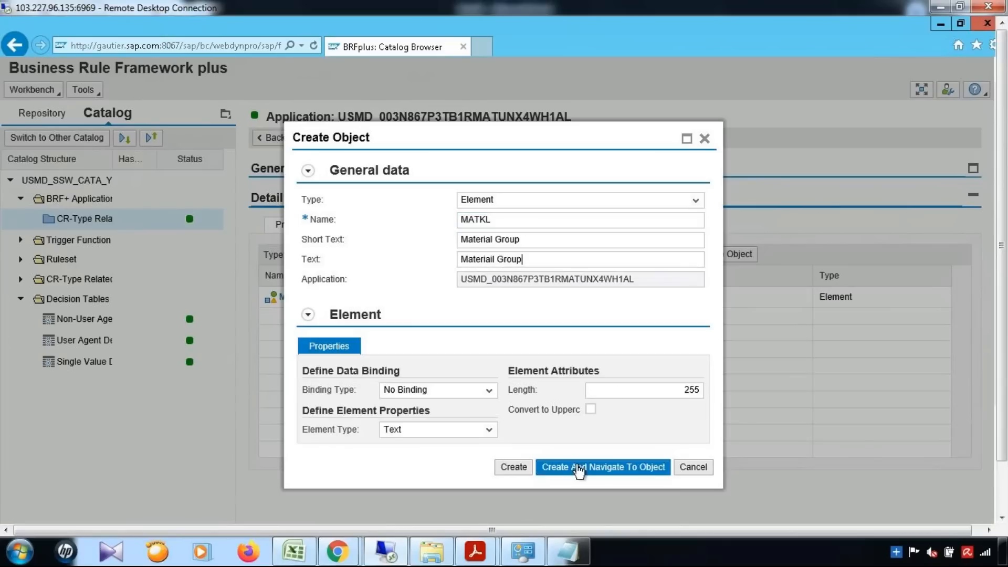
left_click(656, 469)
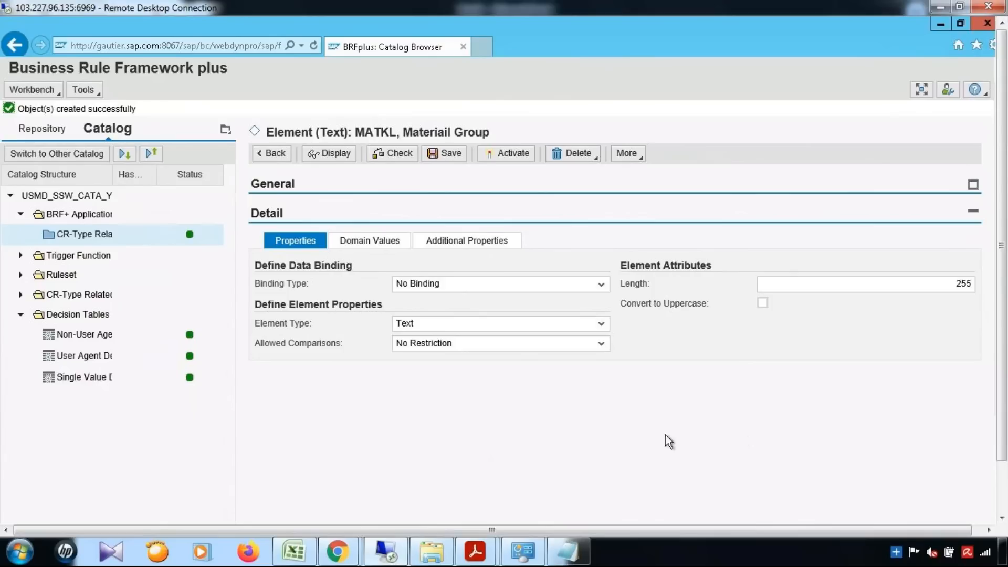
Save and activate the MATKL element, then open USDM_FN_CALL_DT_RS for editing.
left_click(446, 156)
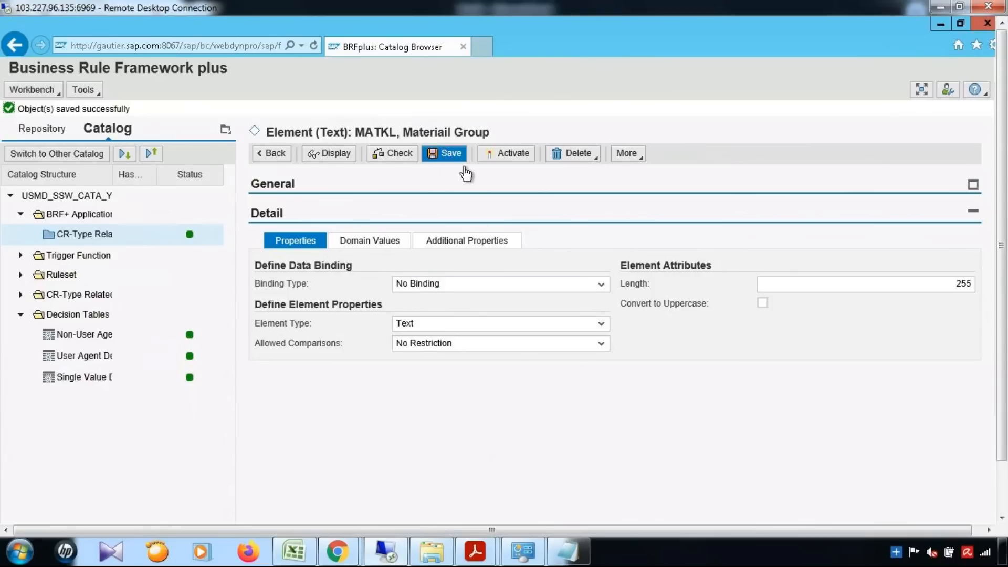
left_click(507, 157)
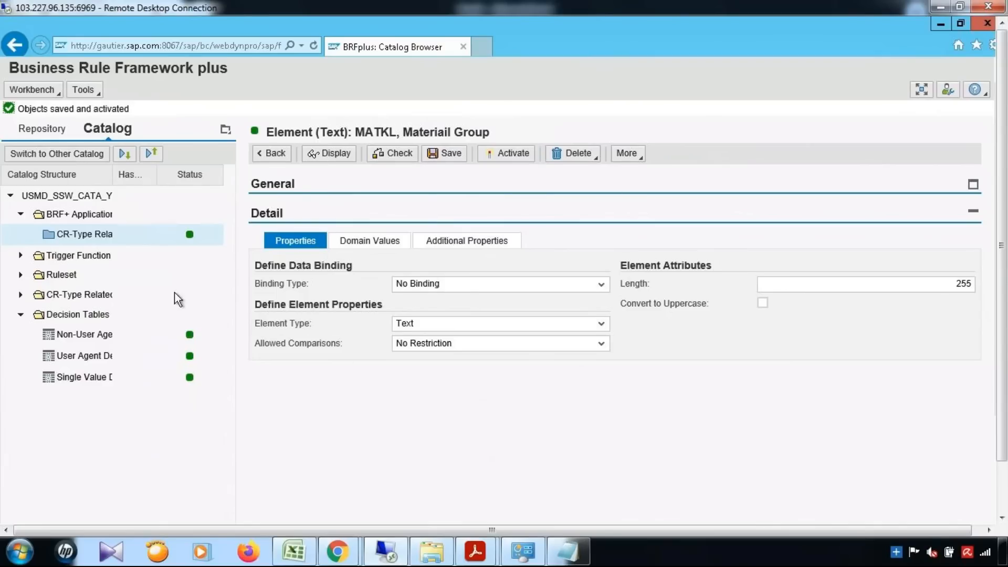
left_click(21, 256)
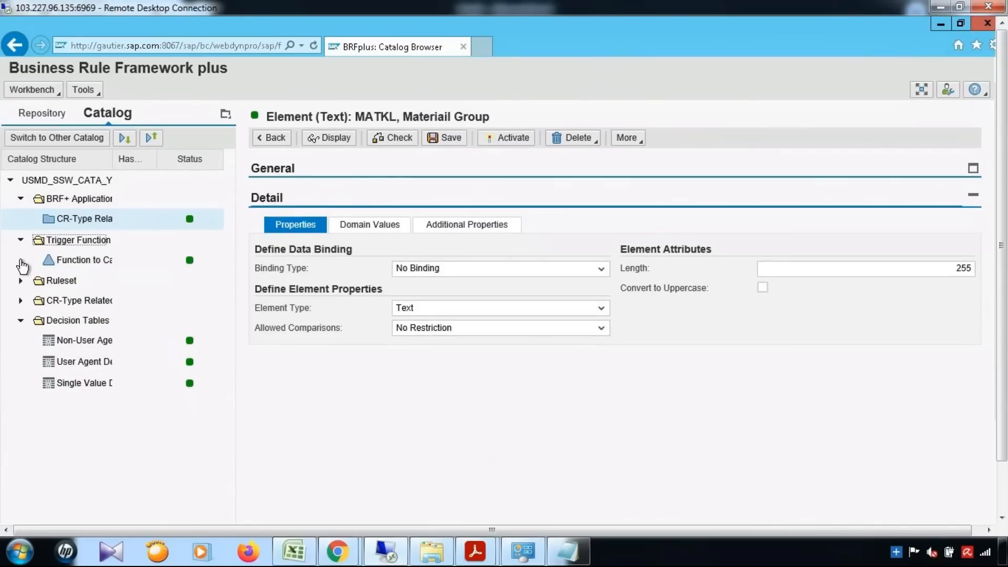
left_click(83, 261)
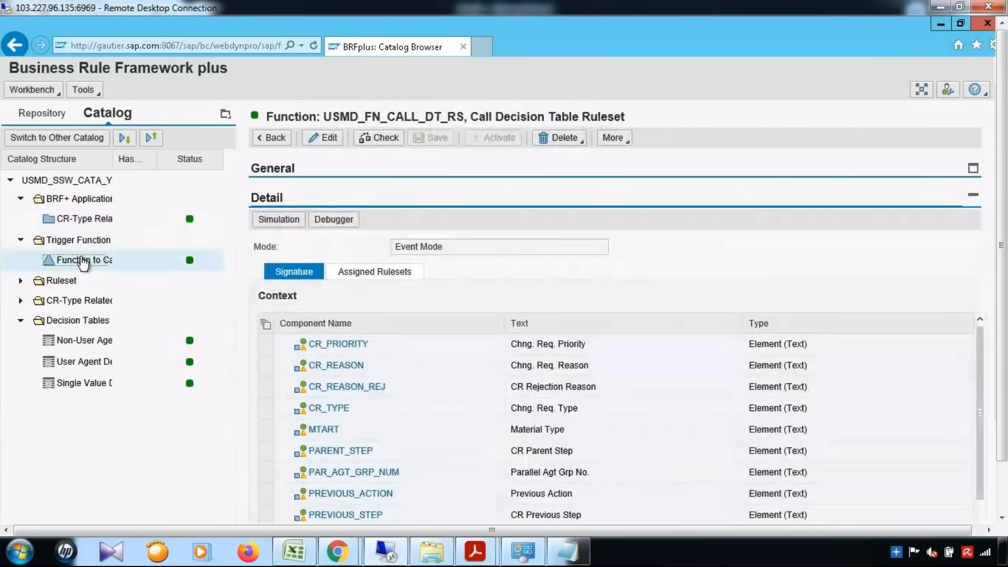
left_click(331, 142)
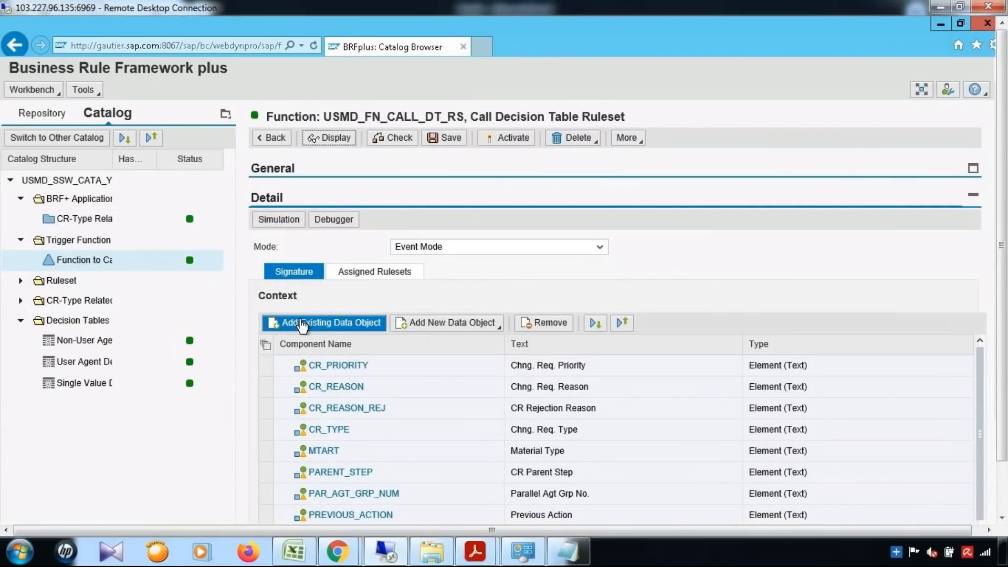
Add existing data objects Material Group and Material Type to the function's context.
left_click(374, 328)
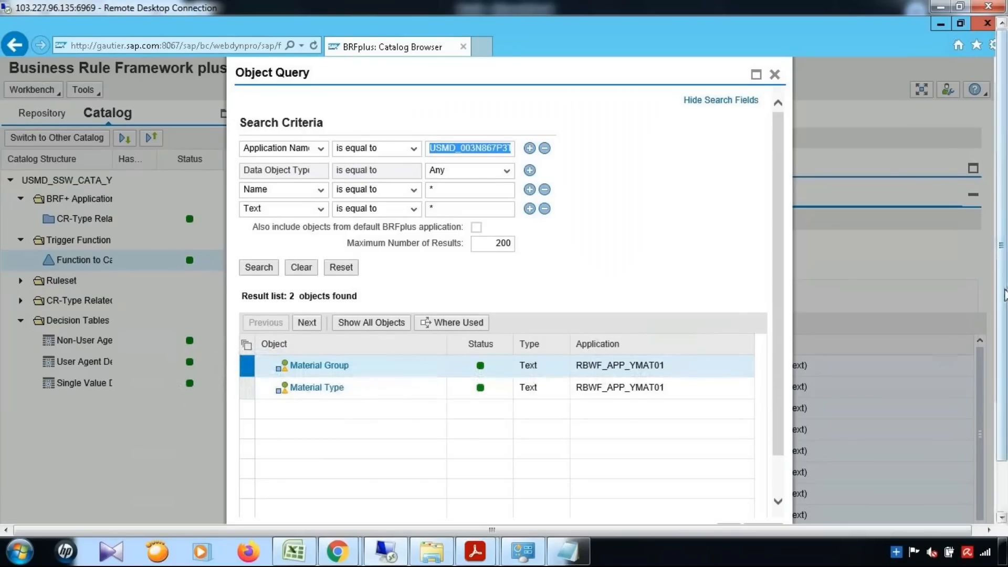
scroll(1005, 295, "down", 1)
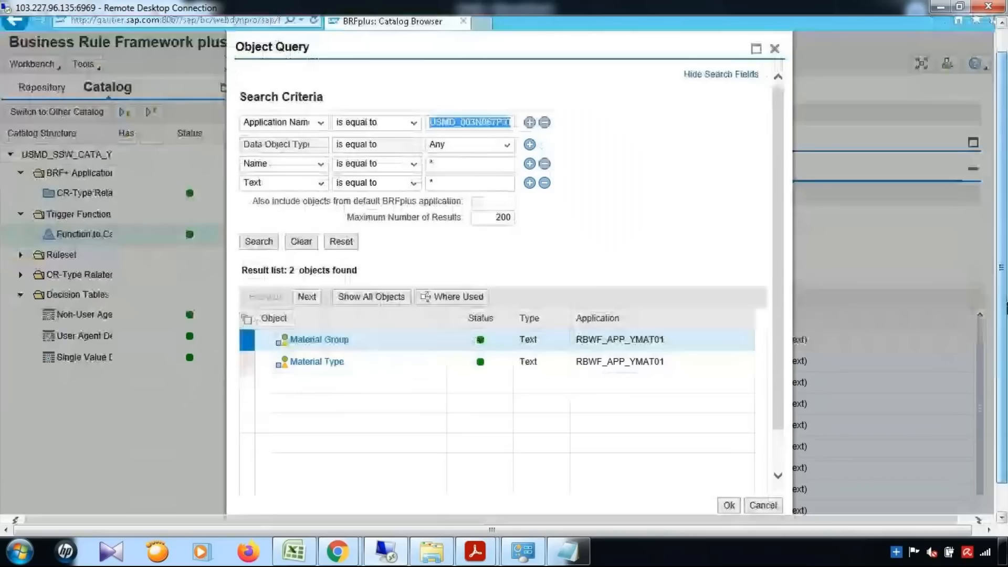
scroll(1005, 307, "down", 1)
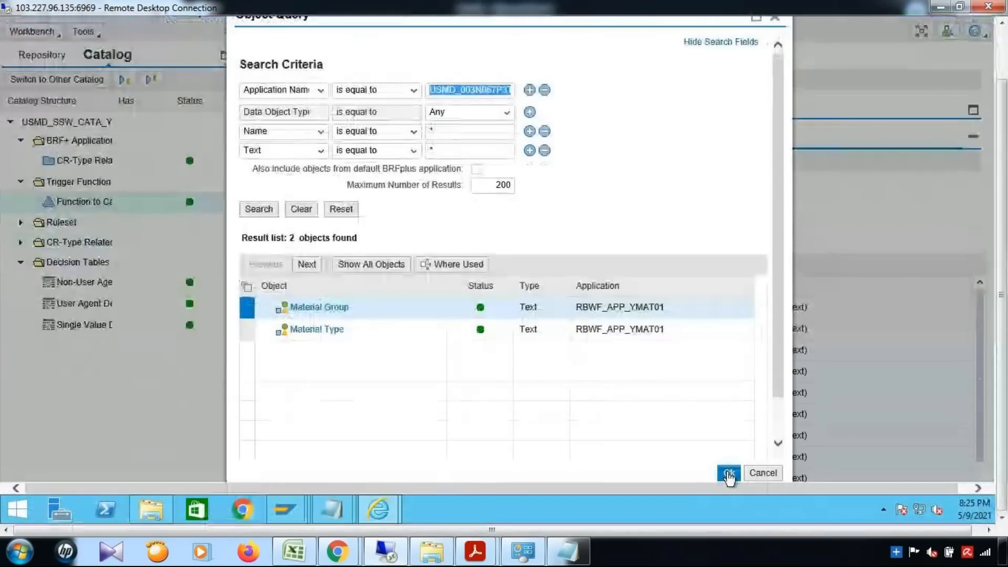
left_click(728, 474)
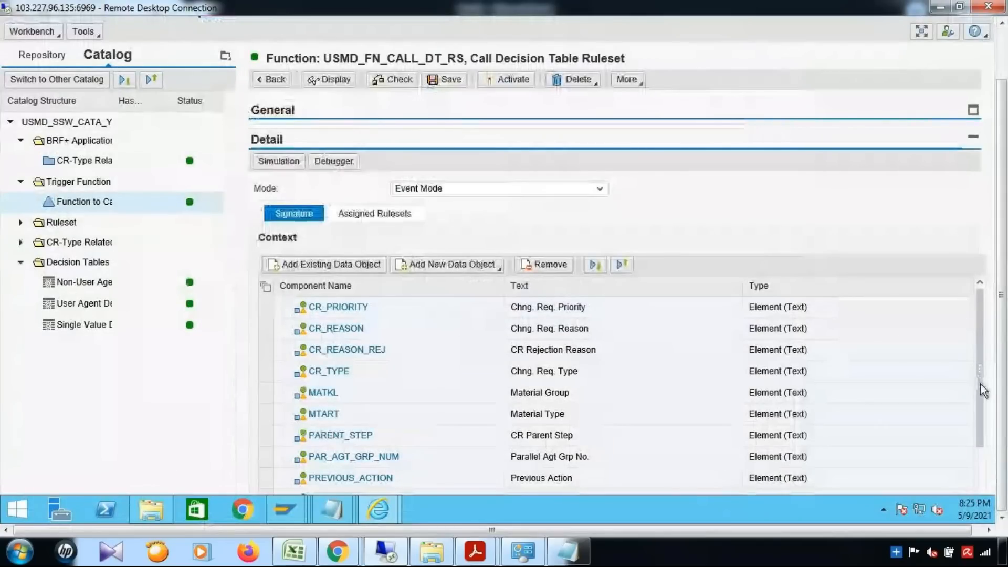
scroll(981, 383, "down", 1)
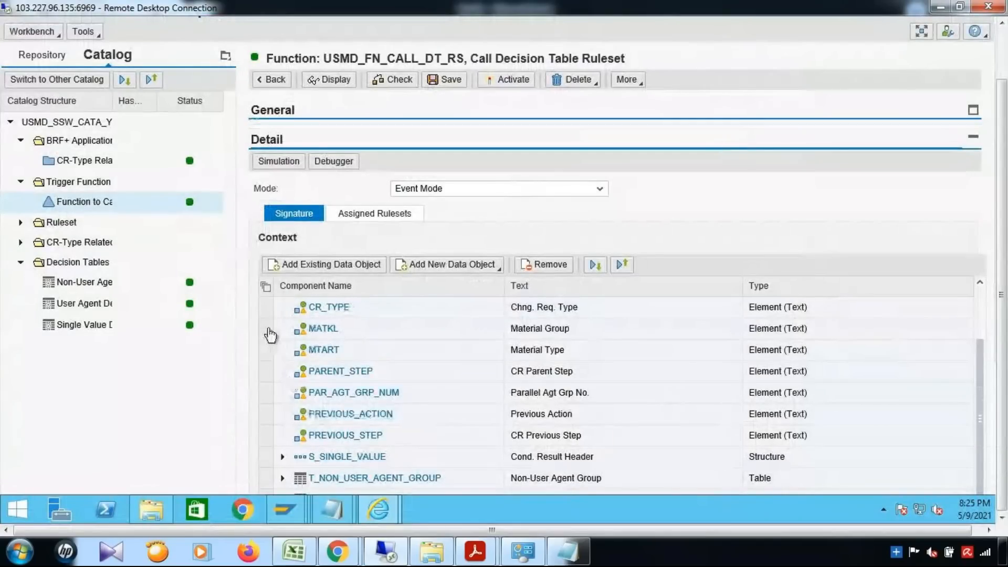
left_click(268, 332)
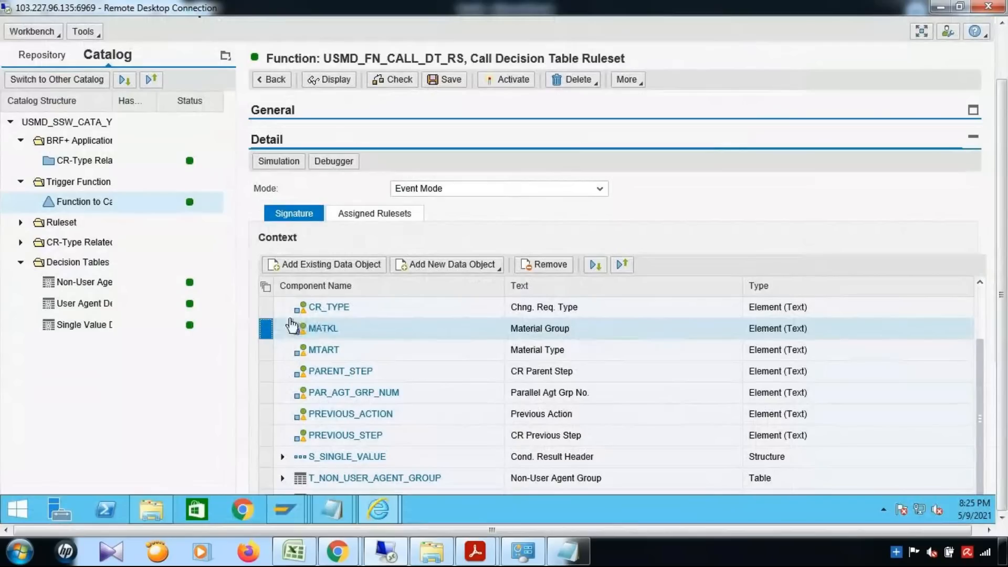
Save and activate the Call Decision Table Ruleset function.
left_click(457, 82)
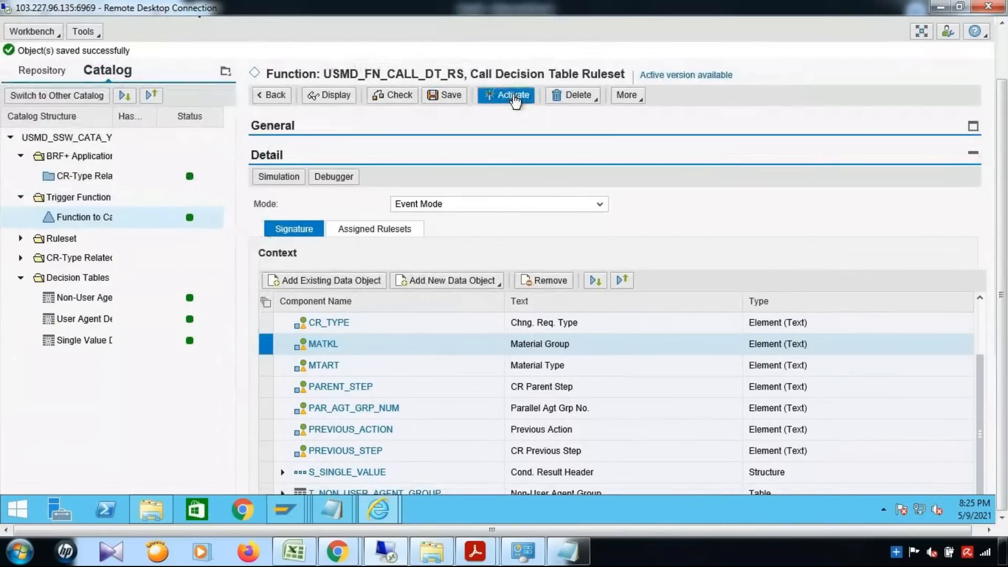
left_click(513, 95)
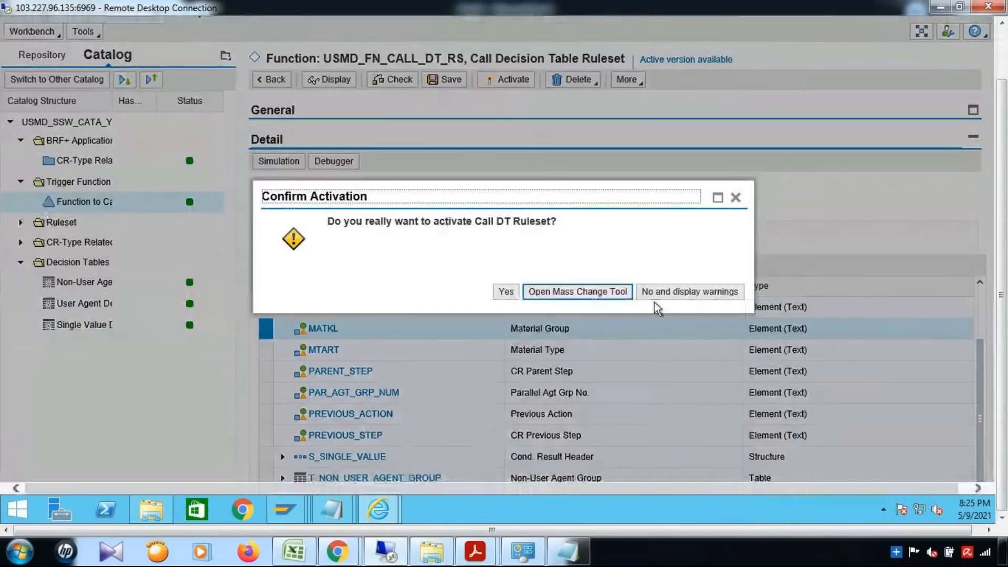
left_click(505, 291)
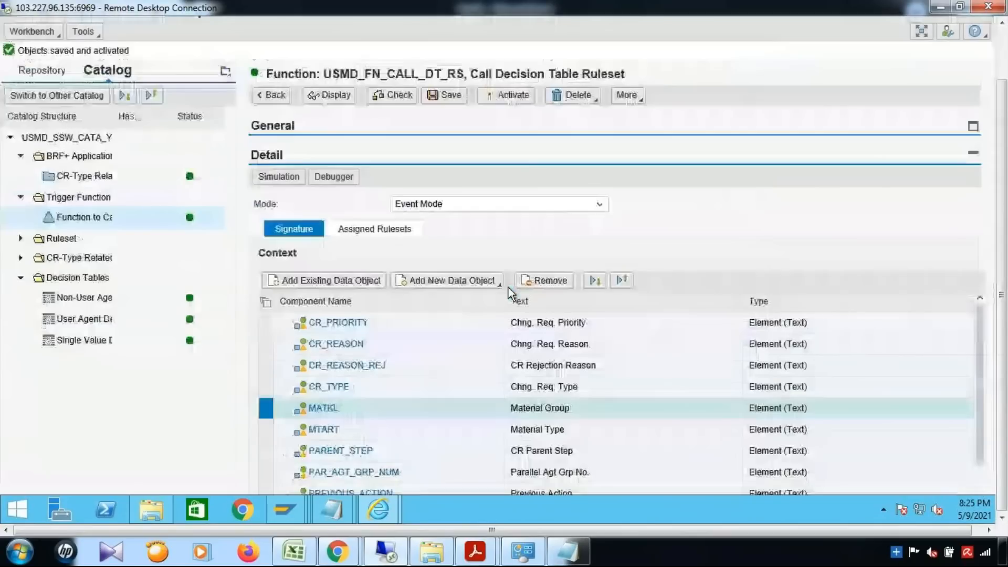
left_click(20, 240)
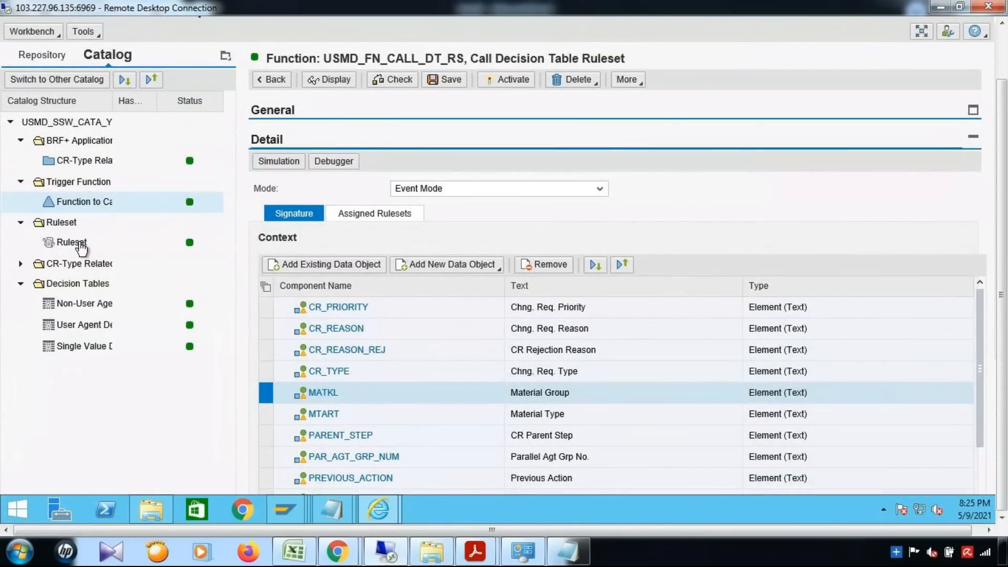
Review the ruleset's rules, then open the user agent group decision table.
left_click(80, 243)
scroll(583, 357, "down", 3)
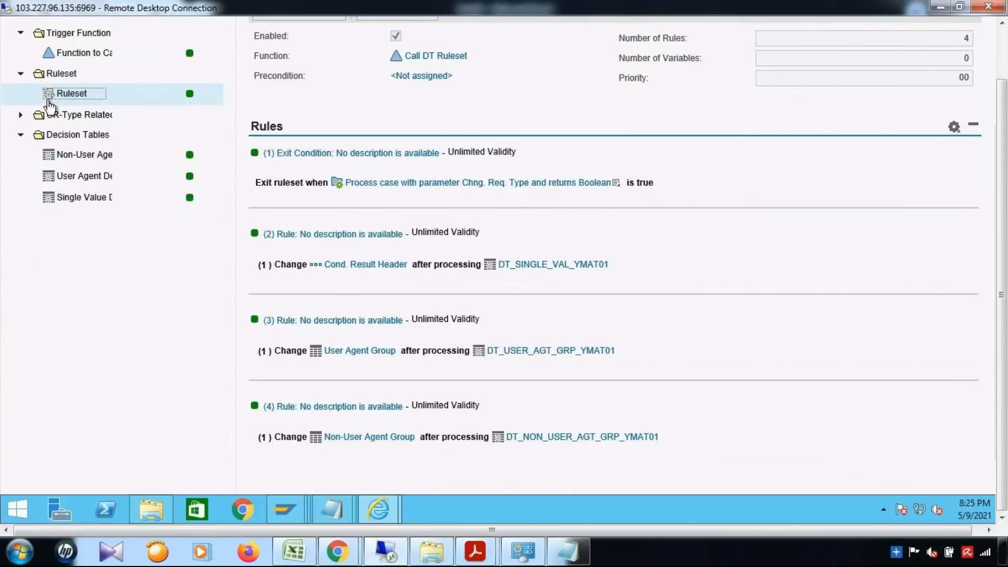
left_click(89, 181)
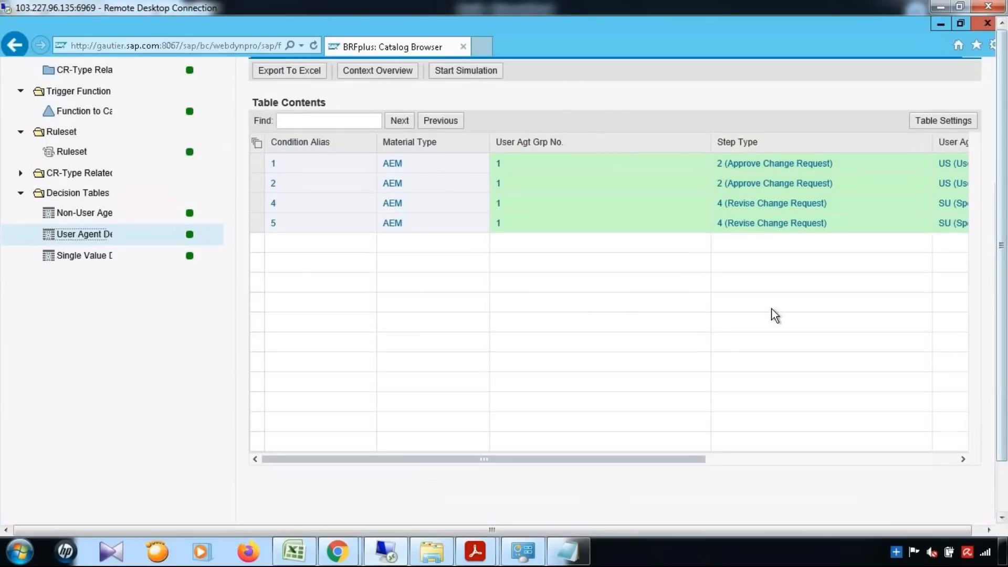
Insert Material Group from context data objects as a new condition column in DT_USER_AGT_GRP_YMAT01.
scroll(775, 315, "up", 3)
left_click(327, 137)
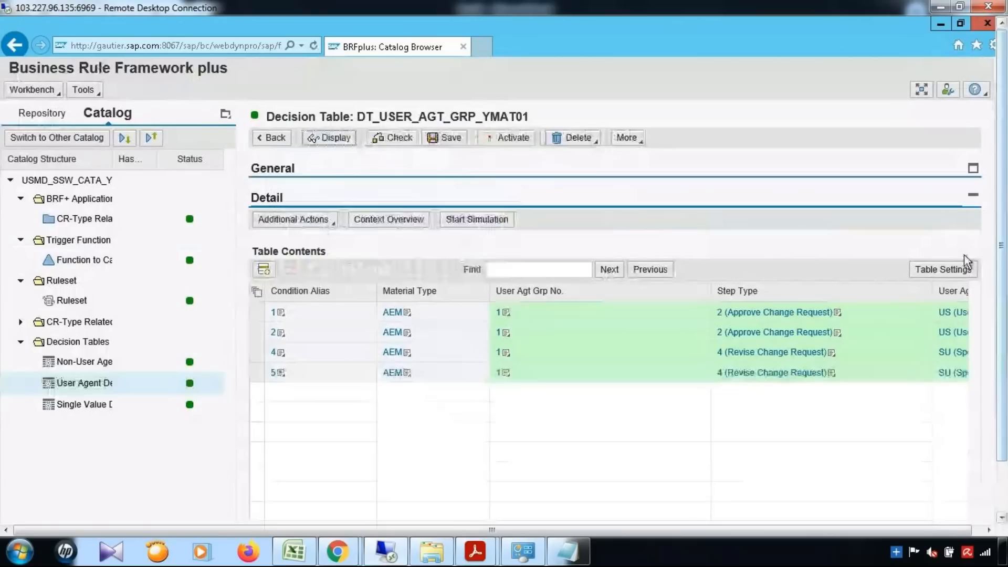
left_click(948, 271)
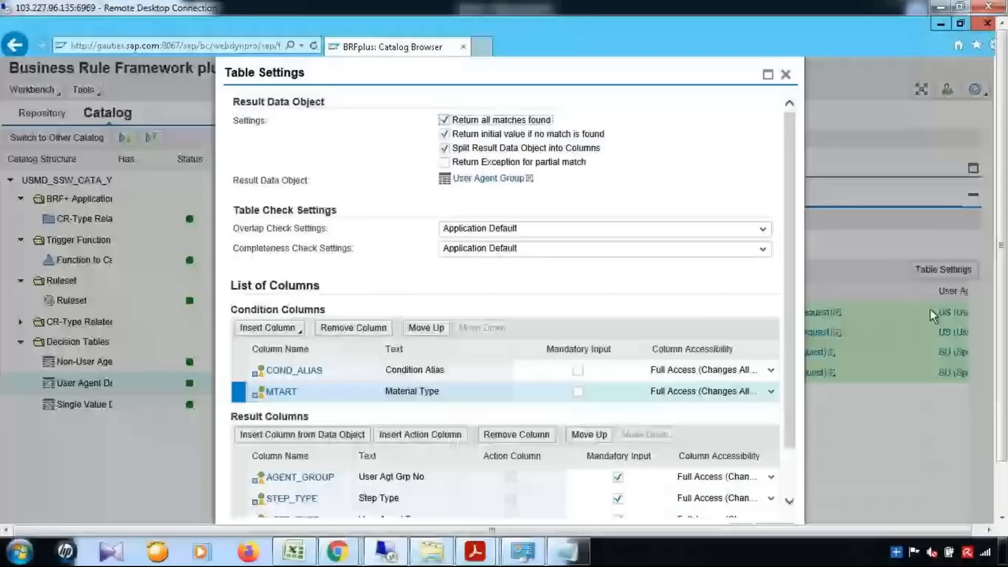
scroll(276, 278, "down", 2)
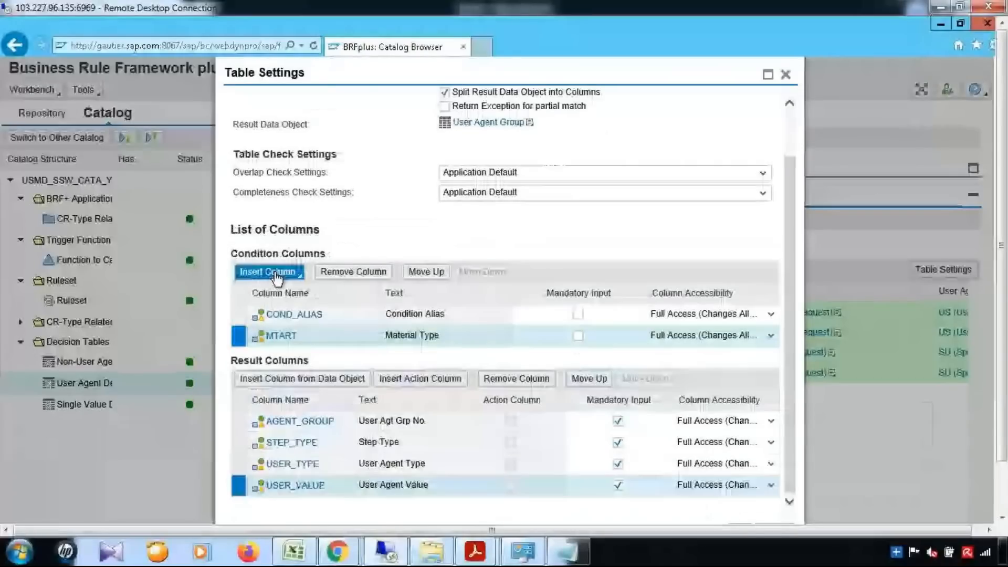
left_click(276, 274)
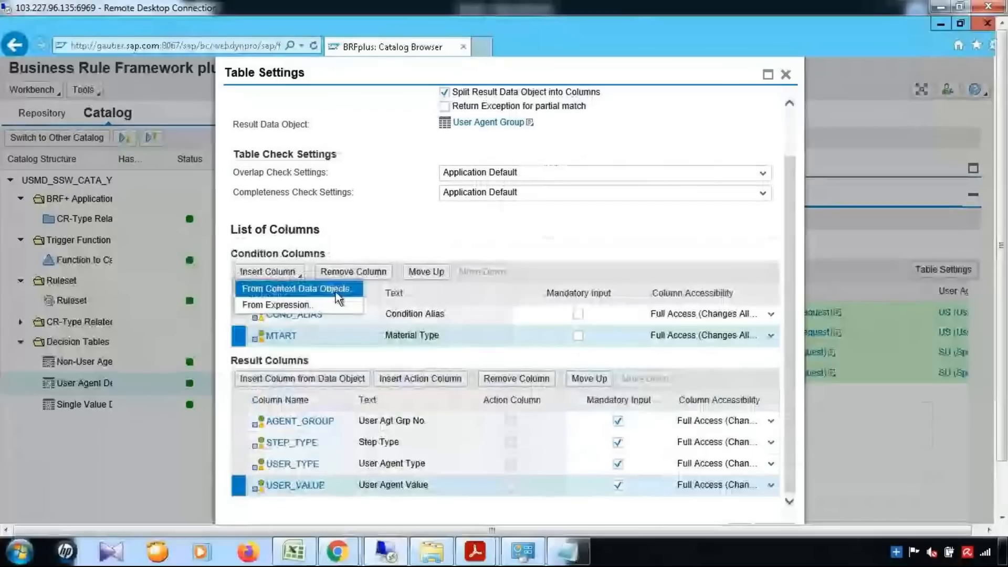
left_click(335, 292)
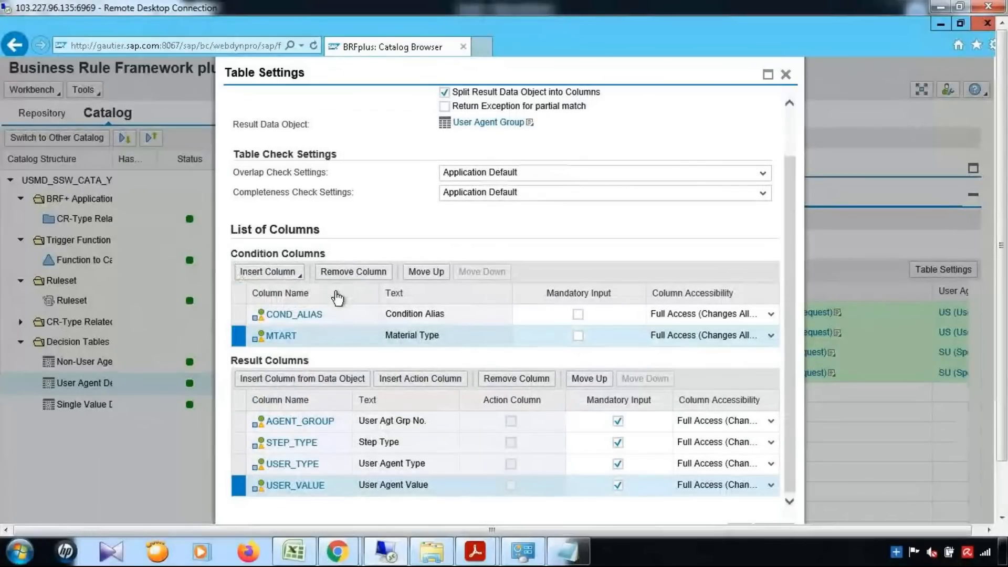
left_click_drag(779, 332, 782, 437)
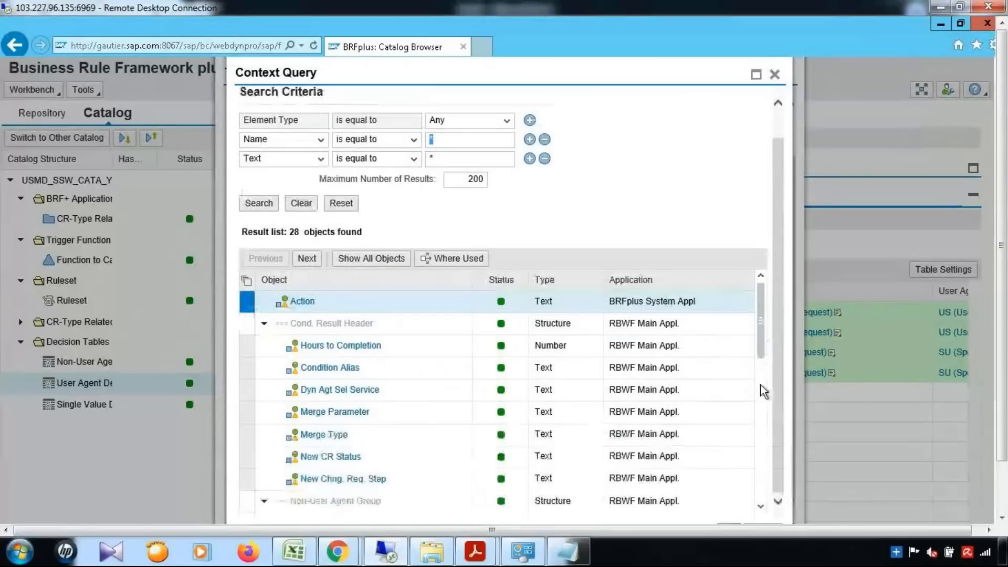
left_click_drag(760, 341, 751, 500)
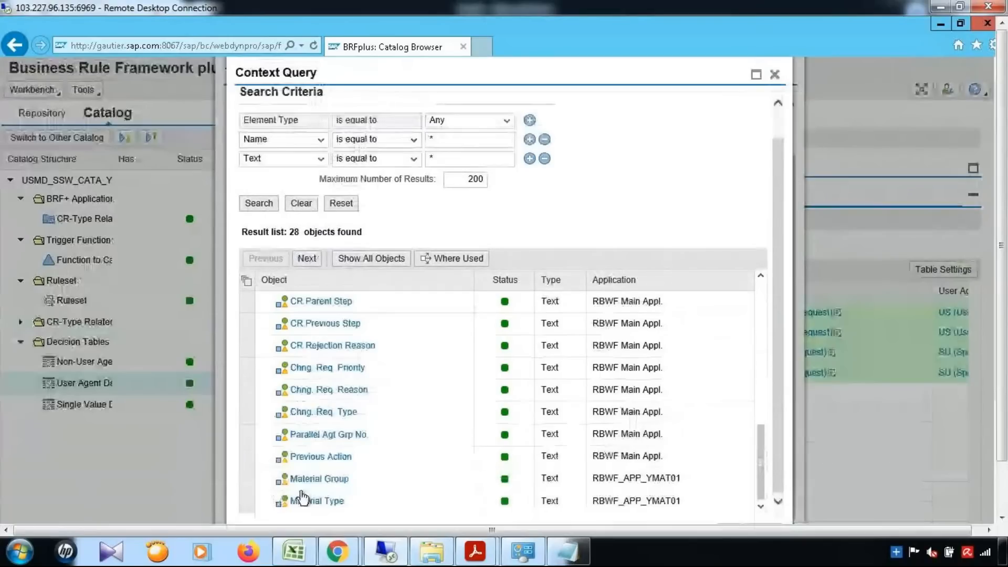
left_click(249, 483)
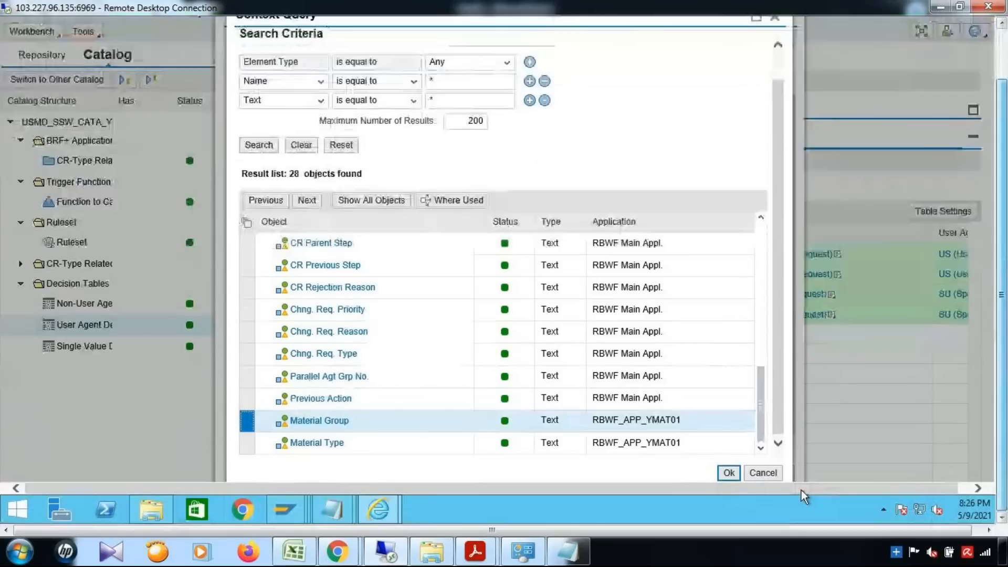
left_click(729, 474)
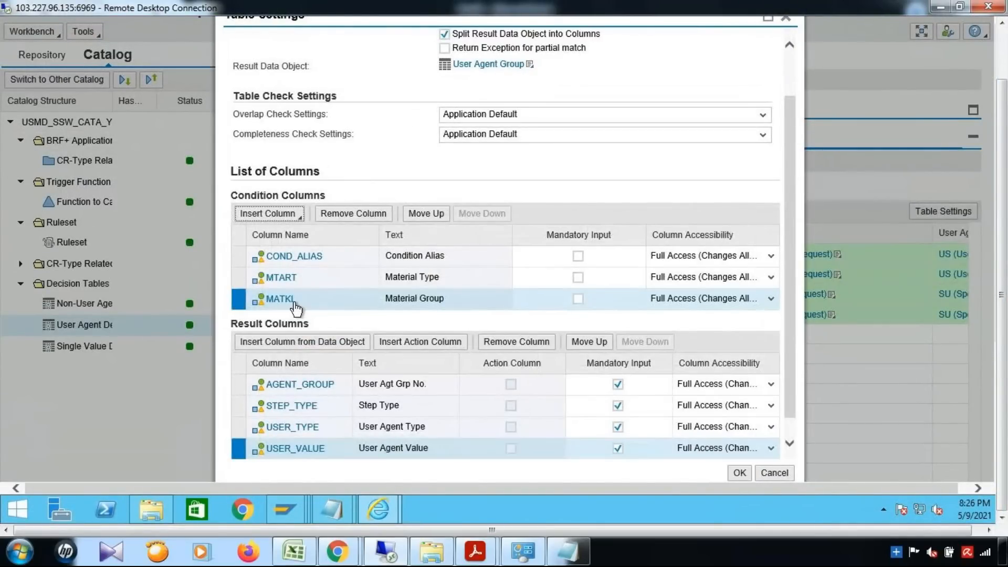
left_click(740, 474)
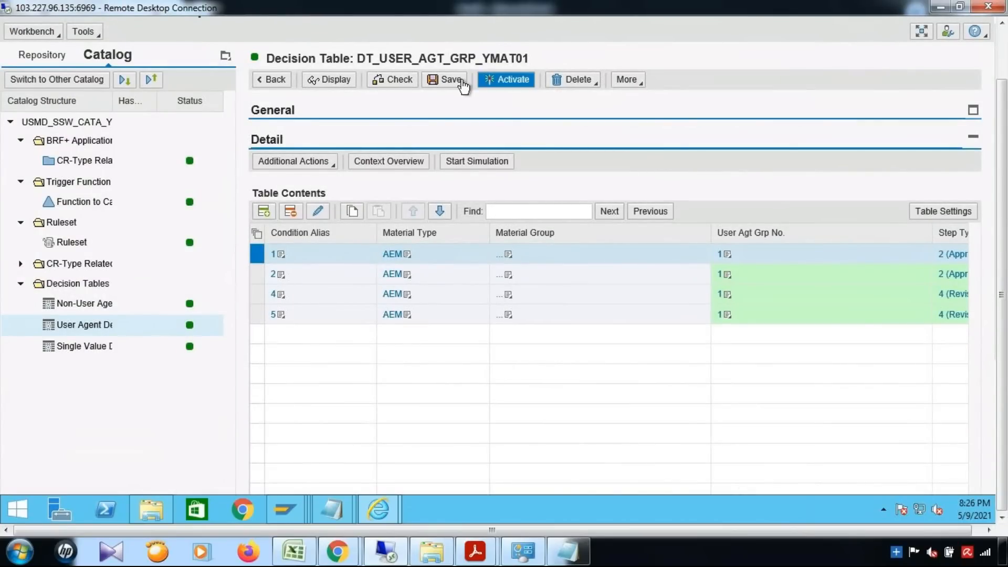
Save the DT_USER_AGT_GRP_YMAT01 decision table with its Material Group column.
left_click(456, 79)
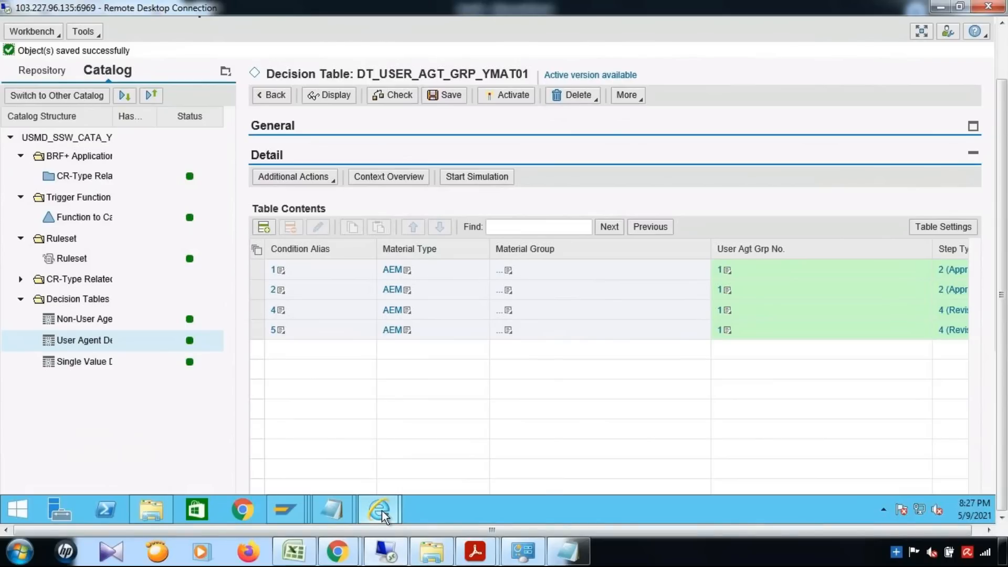
Open Create Material in Material Governance, reloading the page after the 500 server error.
mouse_move(382, 516)
left_click(306, 431)
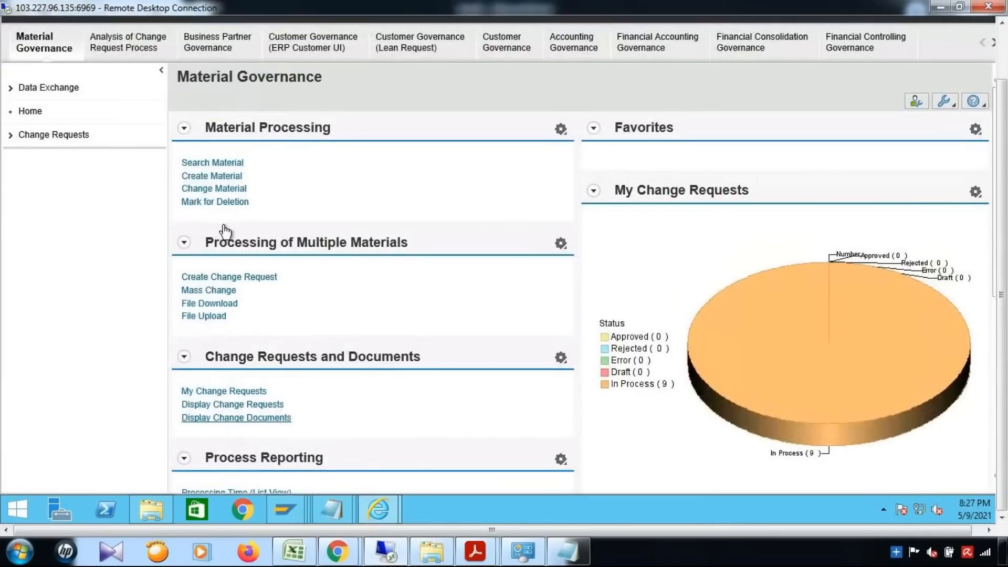
left_click(225, 177)
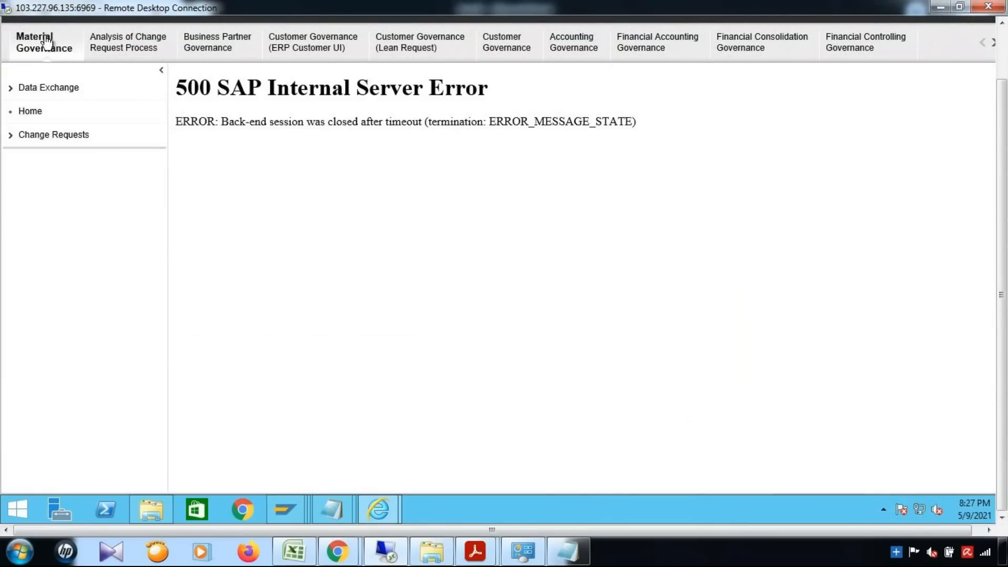
left_click(47, 41)
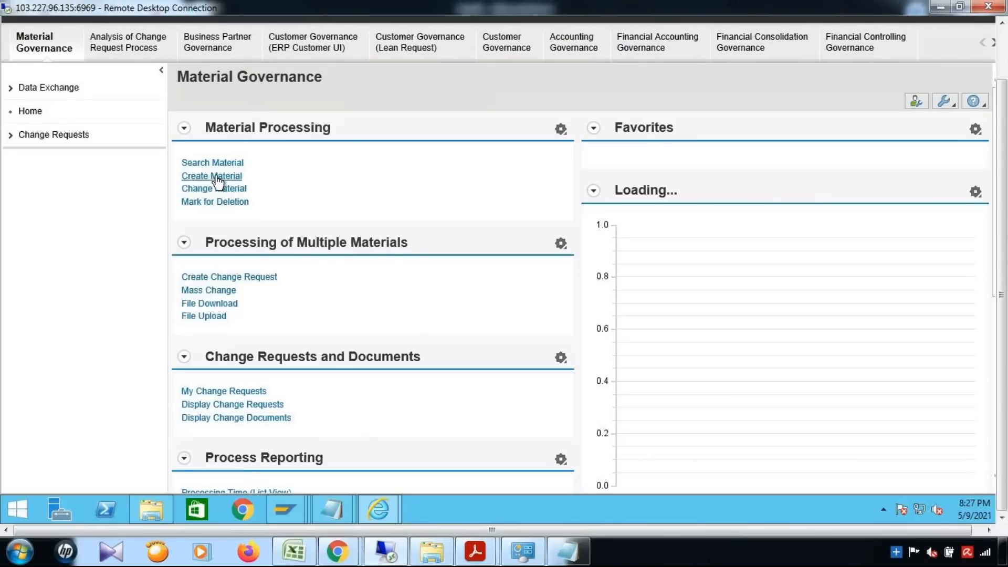
left_click(217, 179)
left_click(369, 196)
Start a YMAT01 change request and continue to the material's Basic Data form.
type("YMAT01")
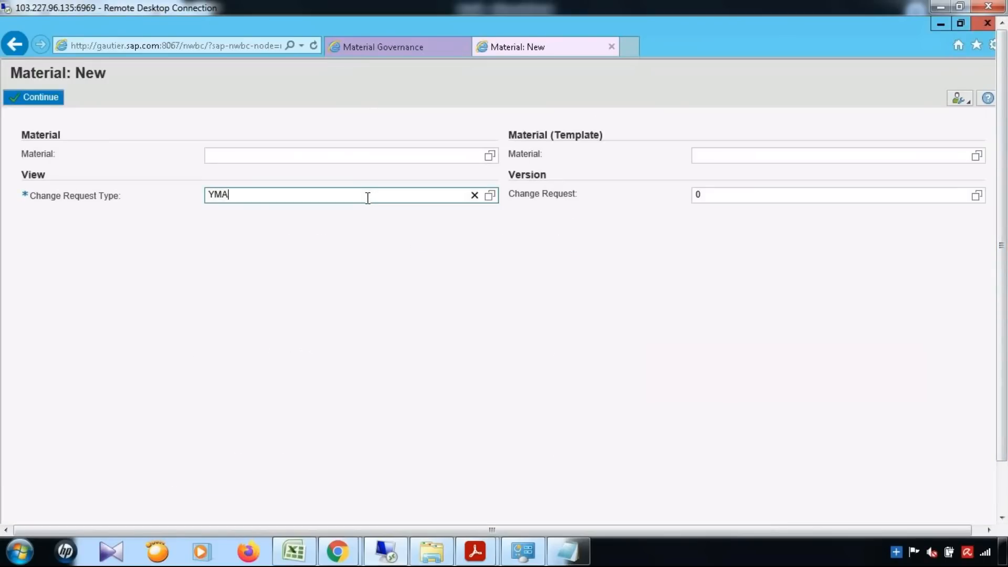
left_click(42, 99)
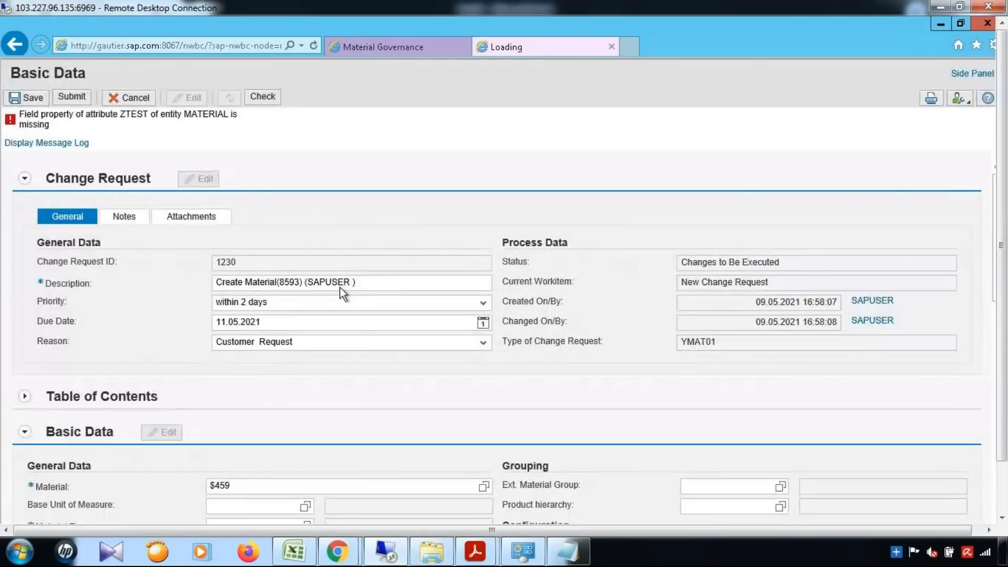
scroll(339, 288, "down", 3)
left_click_drag(38, 345, 106, 351)
Browse the Material Type and Material Group value helps without choosing, then return to Notepad.
left_click(306, 346)
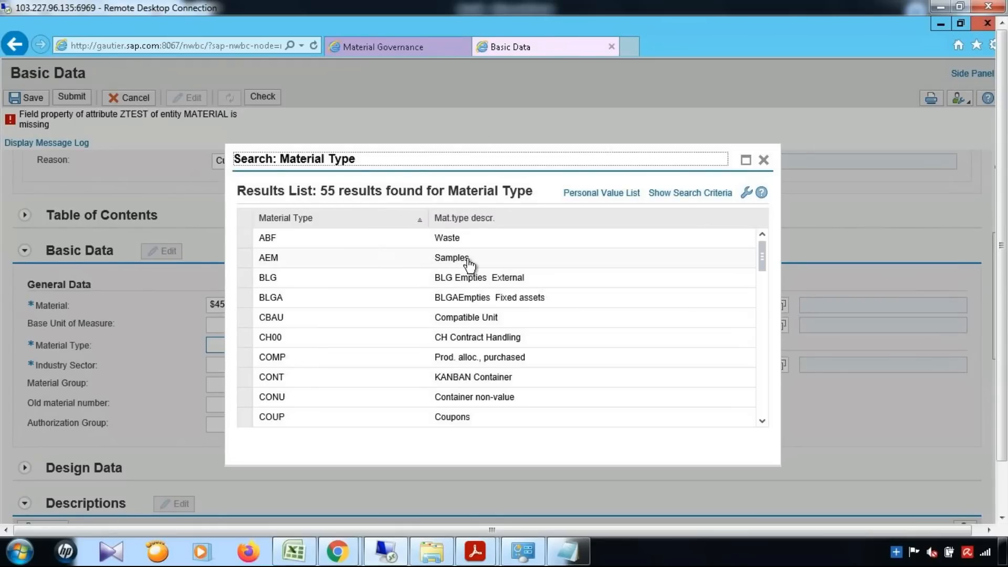
left_click(764, 160)
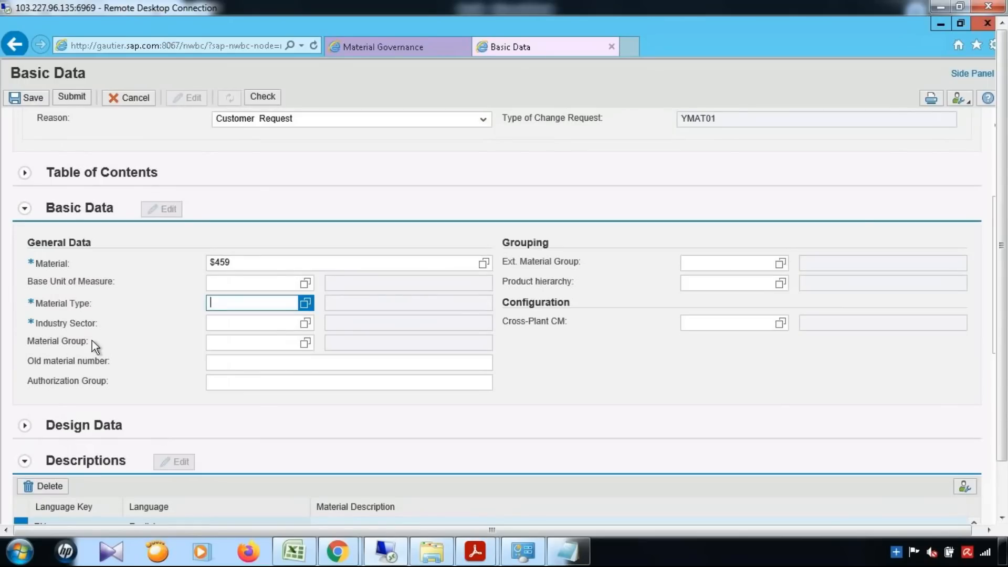
left_click(305, 343)
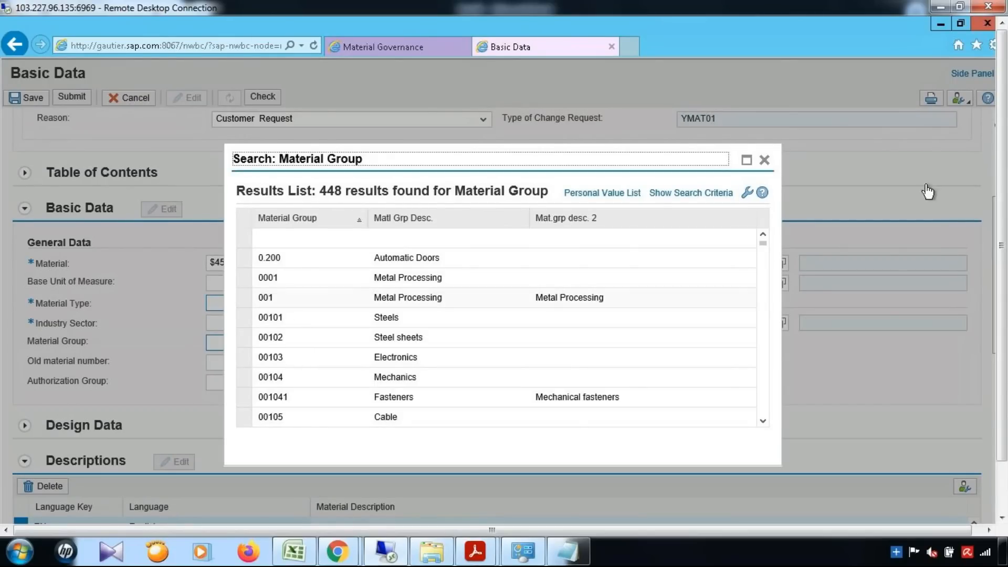
left_click(764, 159)
left_click(577, 551)
left_click(578, 552)
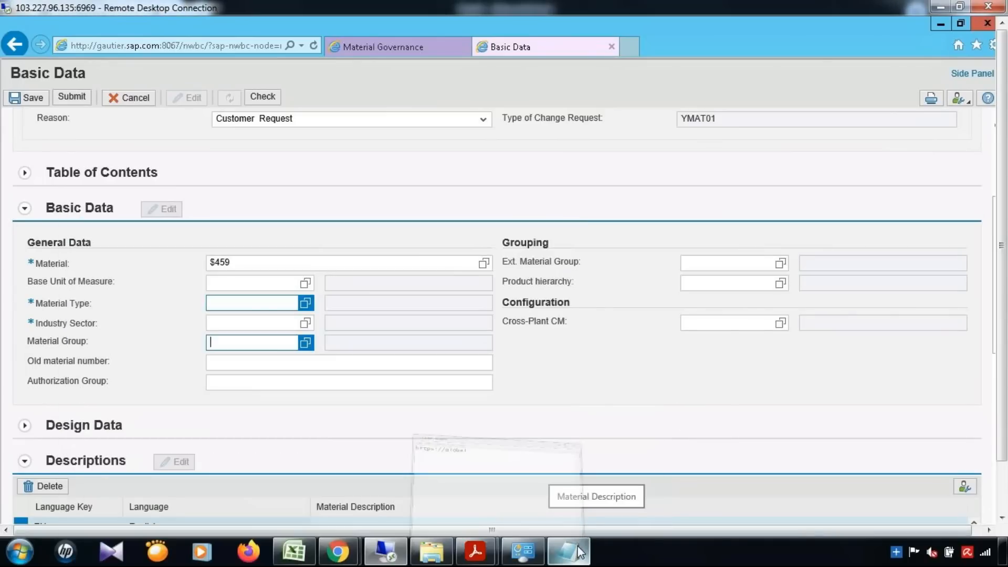
Replace the note's text with 'If Material type is AEM & Material group is 001'.
left_click(577, 552)
key("ctrl+a")
key("ctrl+x")
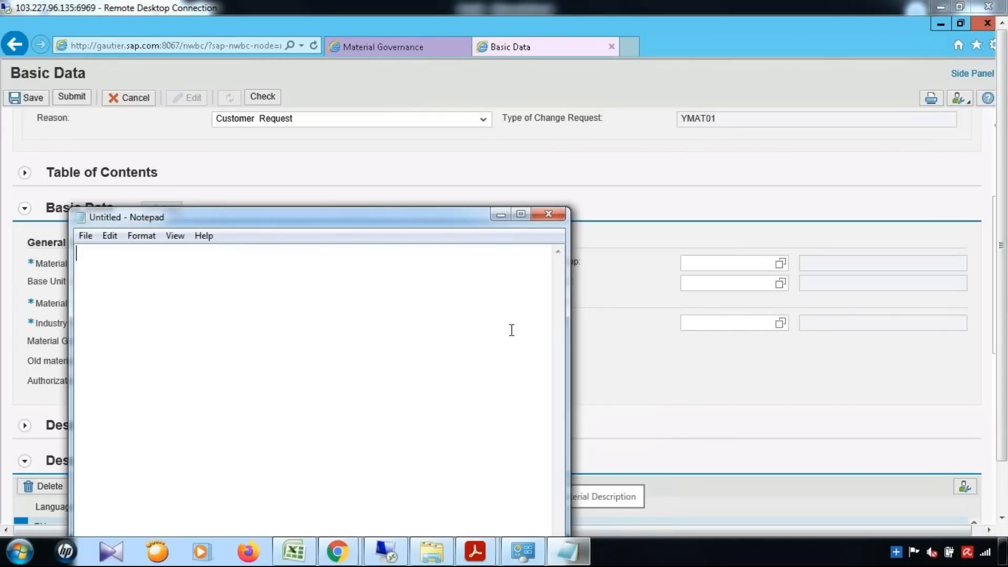
type("If")
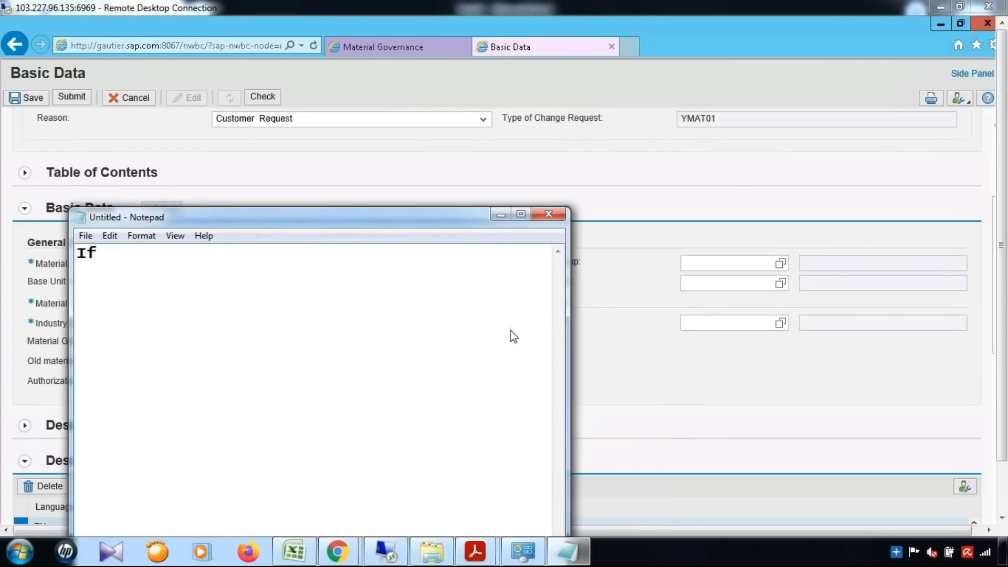
type(" Material ")
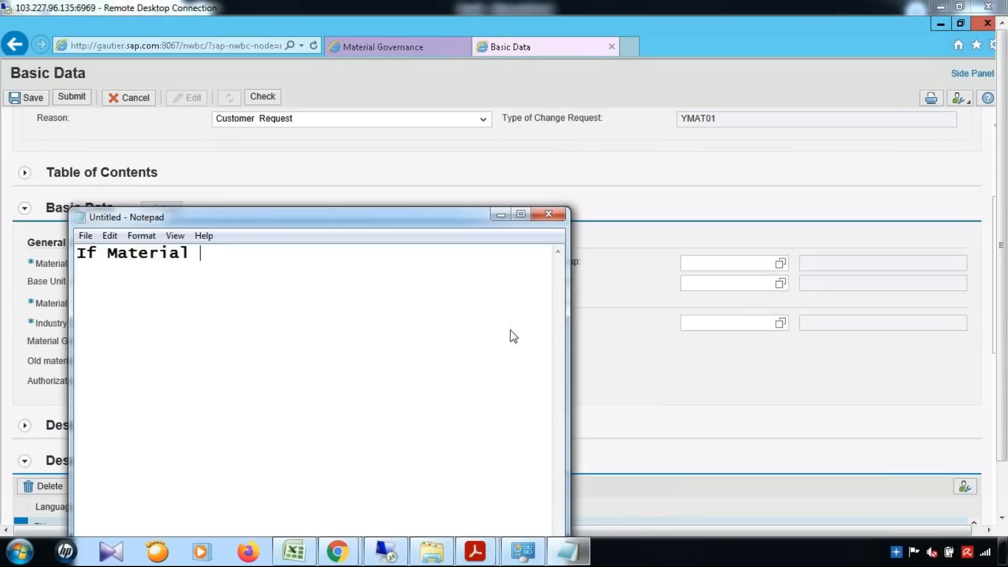
type("type is AEM ")
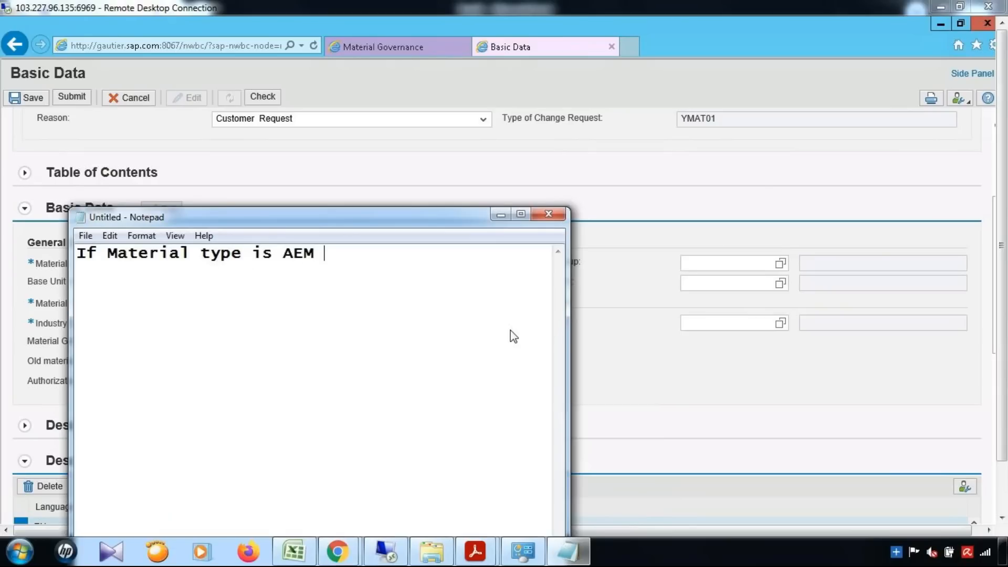
type("& Mater")
type("iak")
key("BackSpace")
key("BackSpace")
type("l grou")
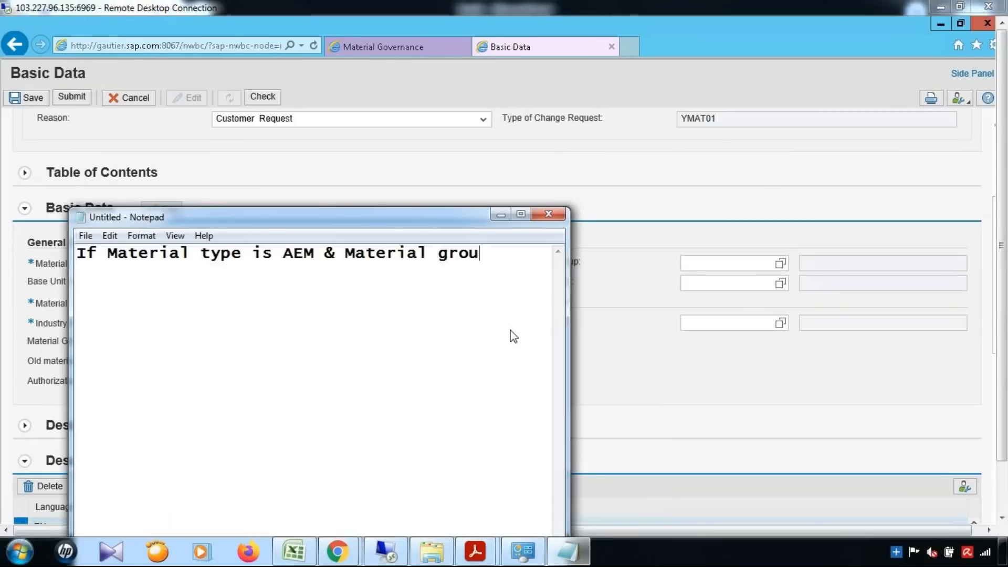
type("p is 001")
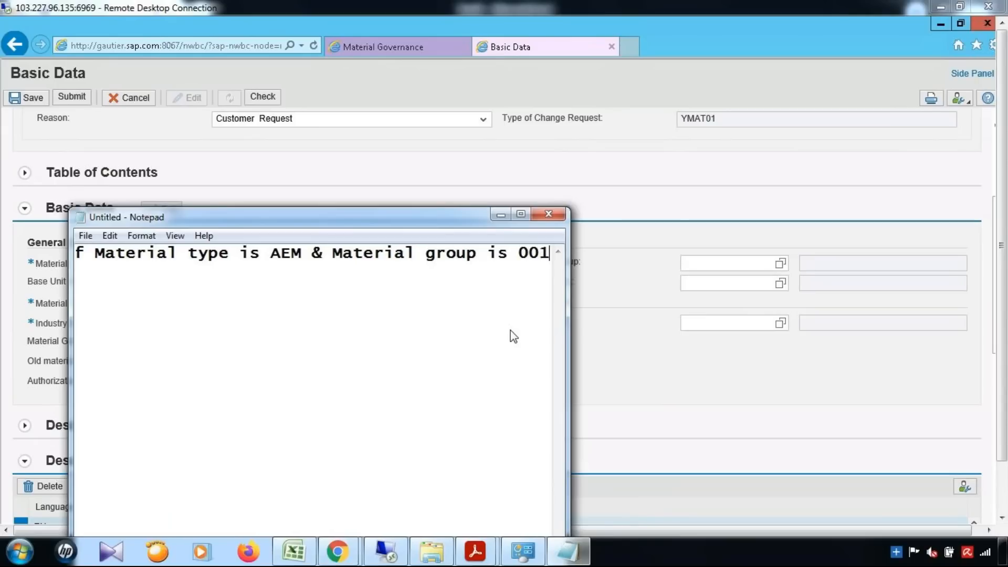
Add the line 'then workflow will move to next level' to the note and minimize it.
left_click(650, 385)
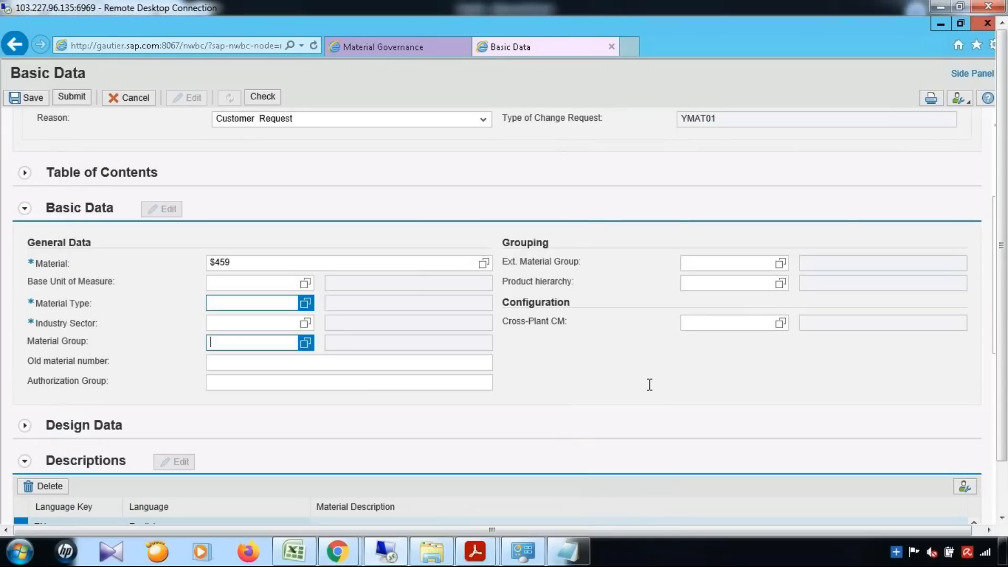
left_click(305, 343)
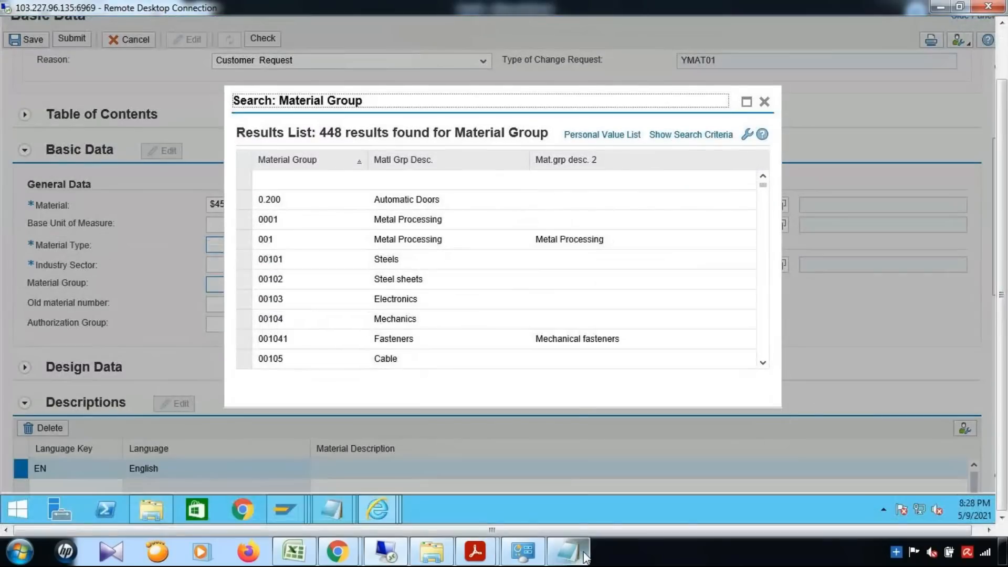
left_click(584, 556)
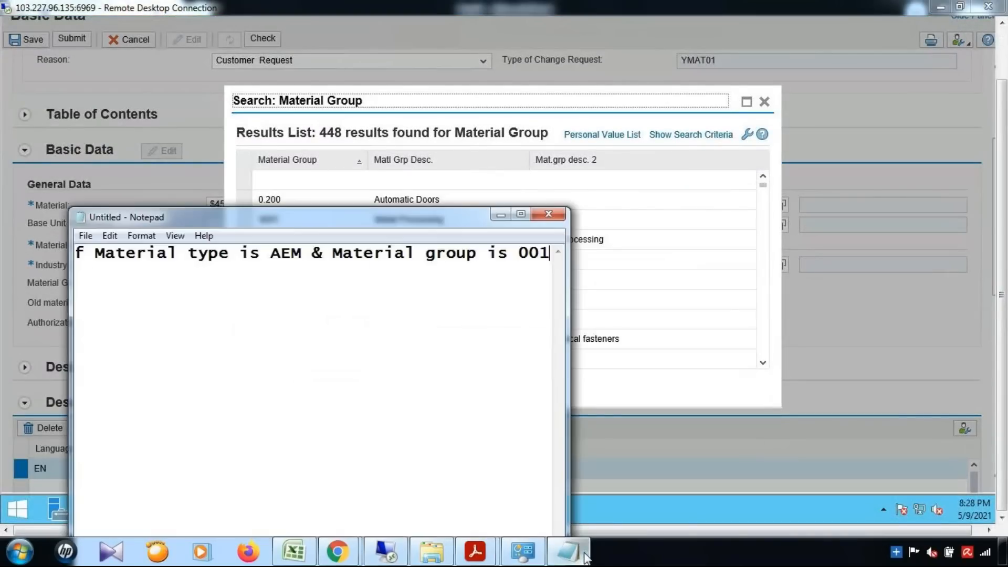
left_click(523, 216)
key("Return")
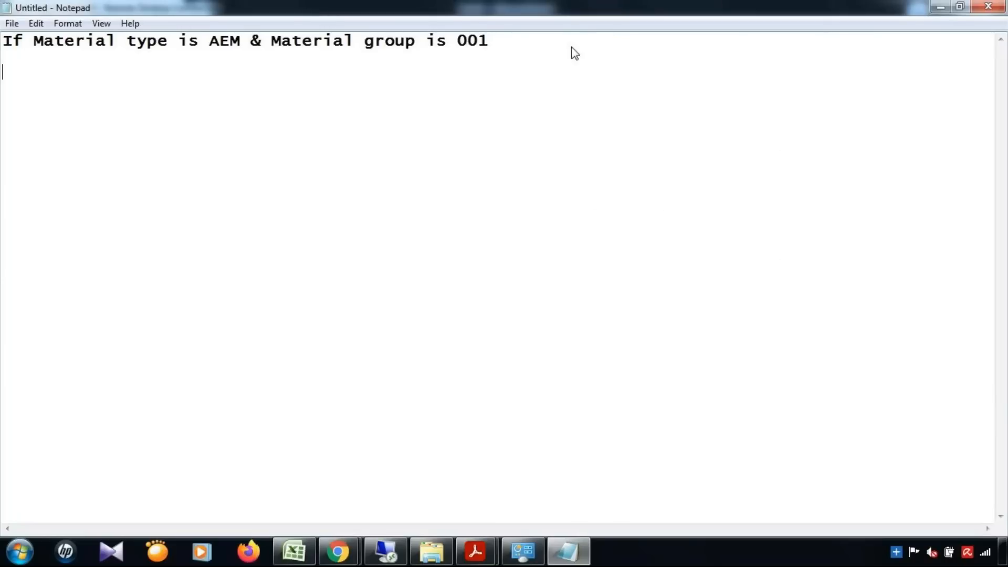
type("then workflow ")
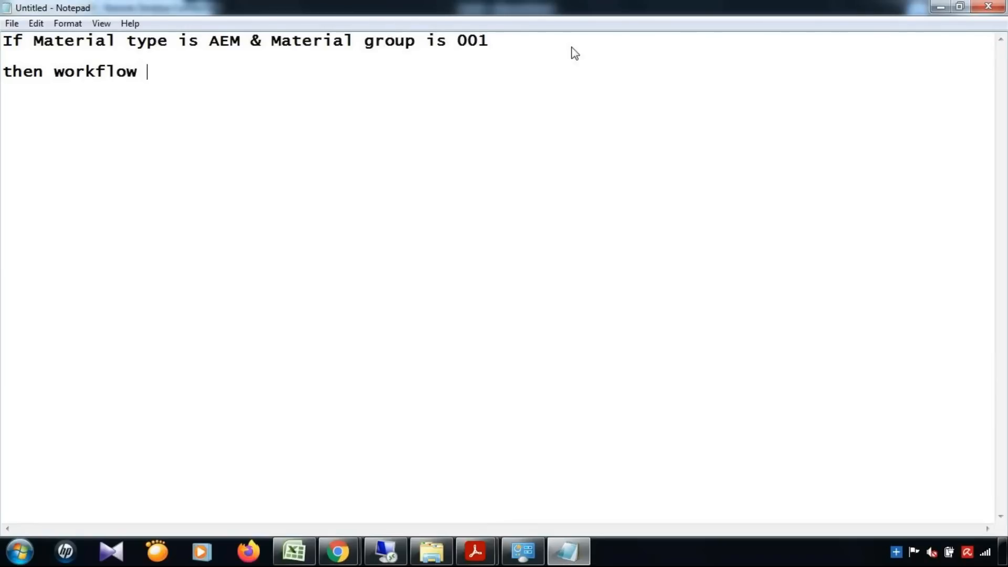
type("wil")
type("mov")
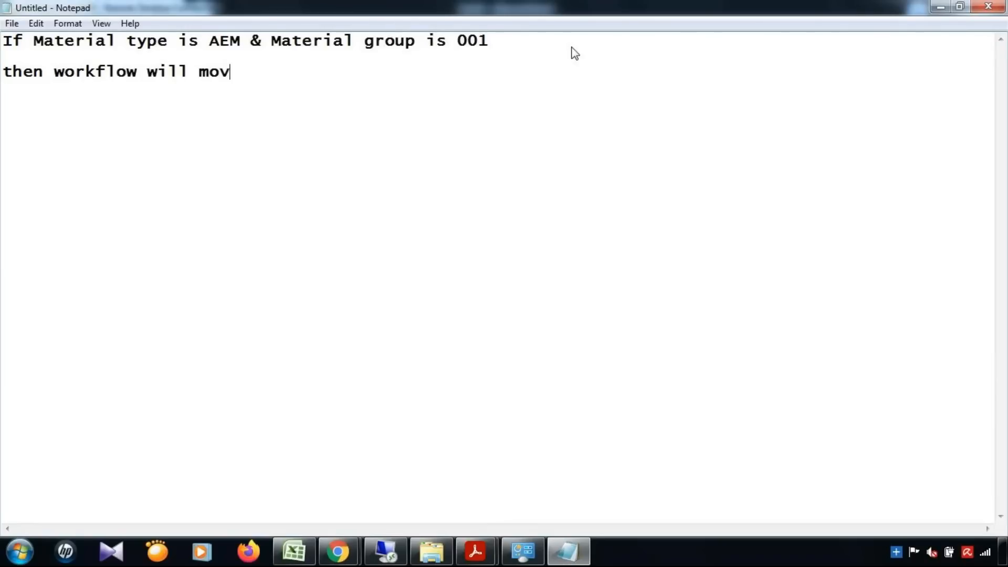
type("e to next el")
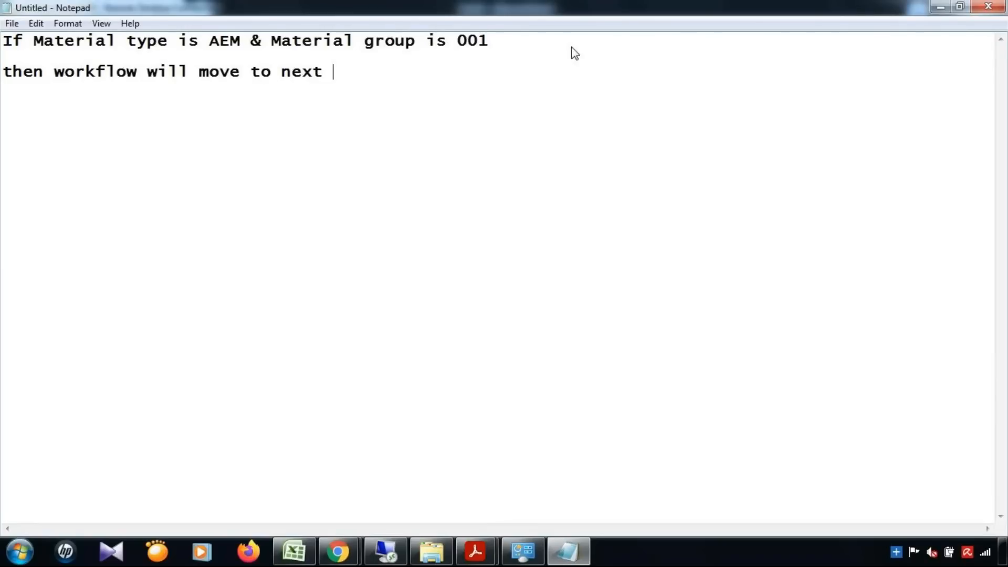
key("BackSpace")
key("BackSpace")
type("level")
left_click(960, 7)
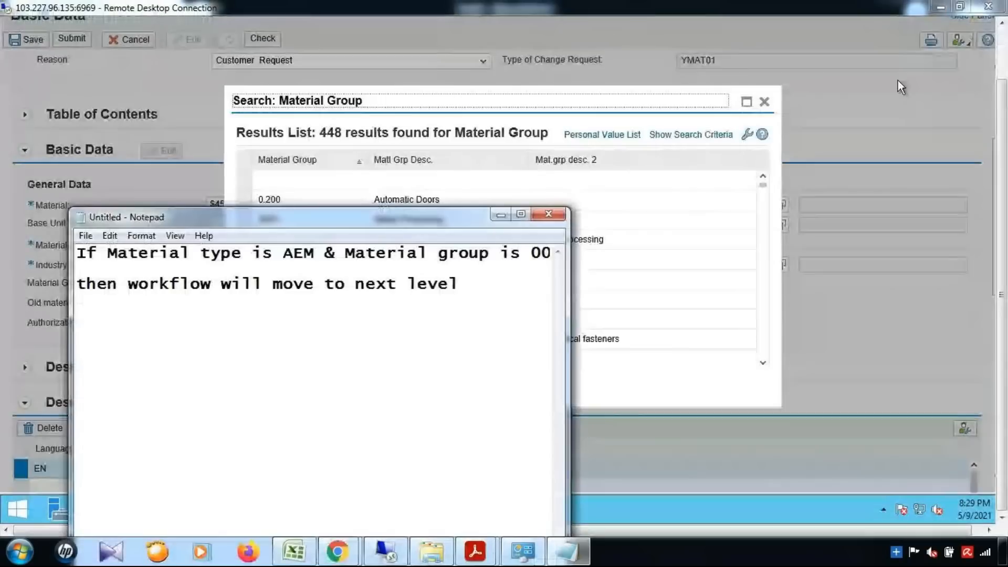
left_click(500, 214)
Enter Material Group 001 as a direct value in decision table rows 1 and 2.
mouse_move(378, 503)
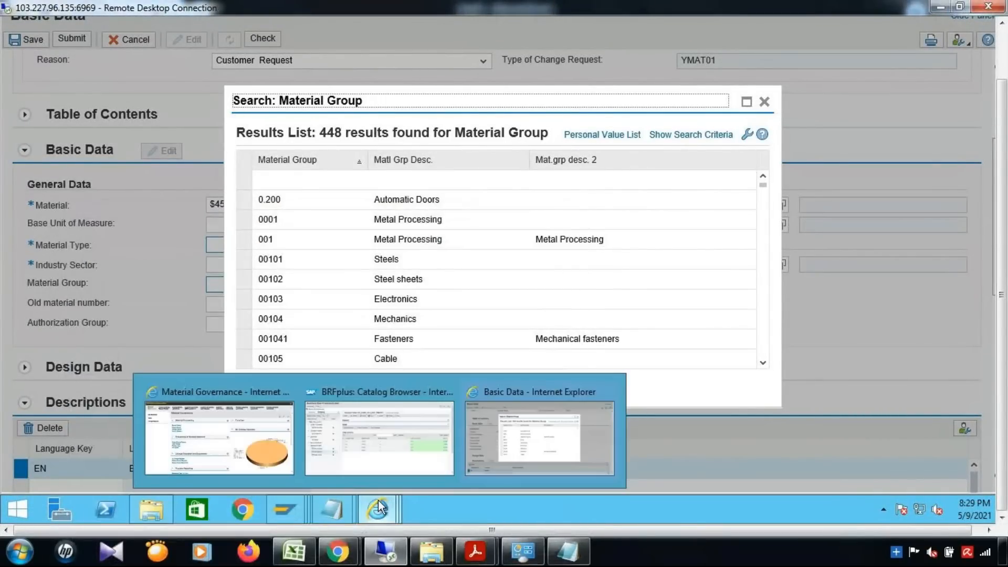
left_click(415, 458)
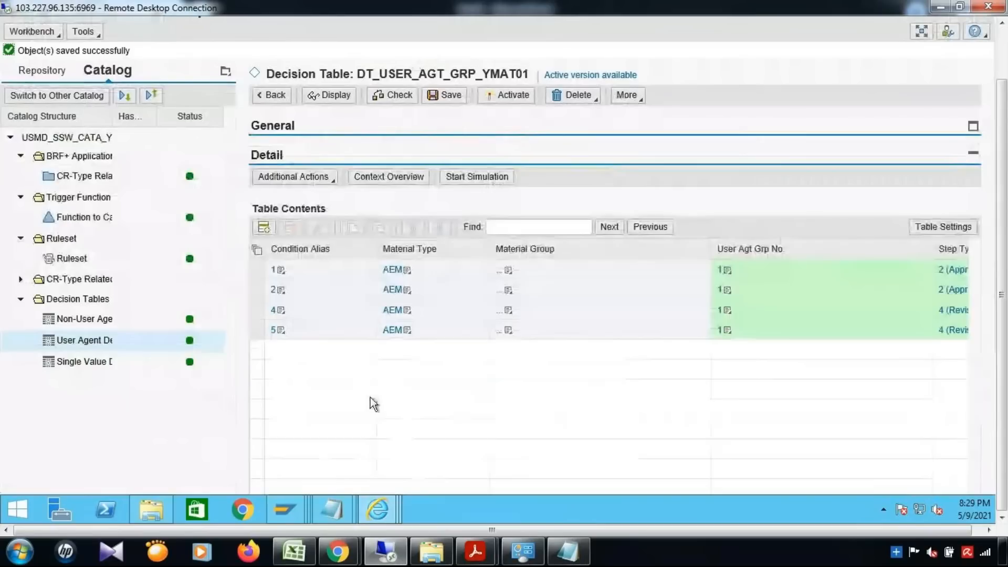
left_click(508, 271)
left_click(477, 289)
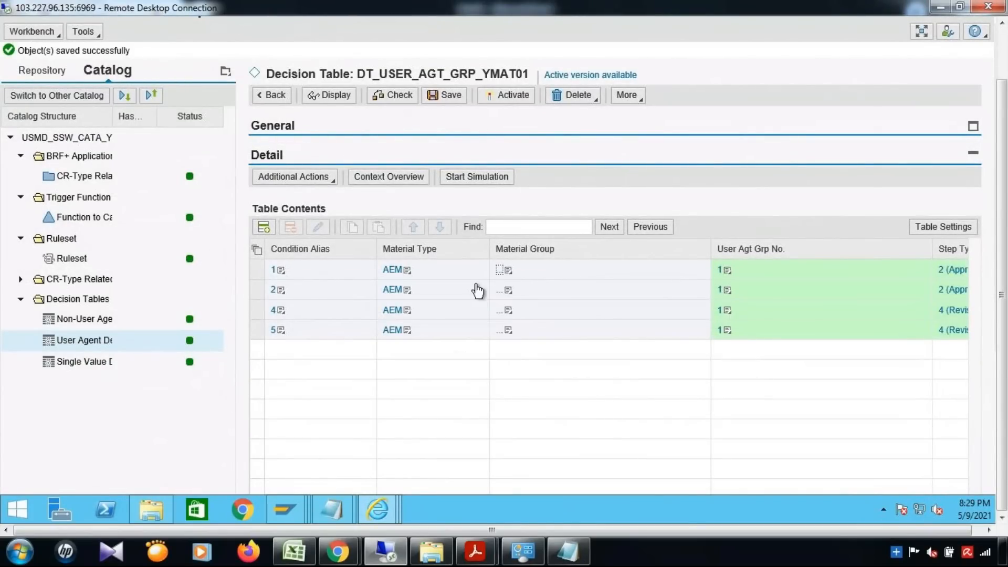
type("001")
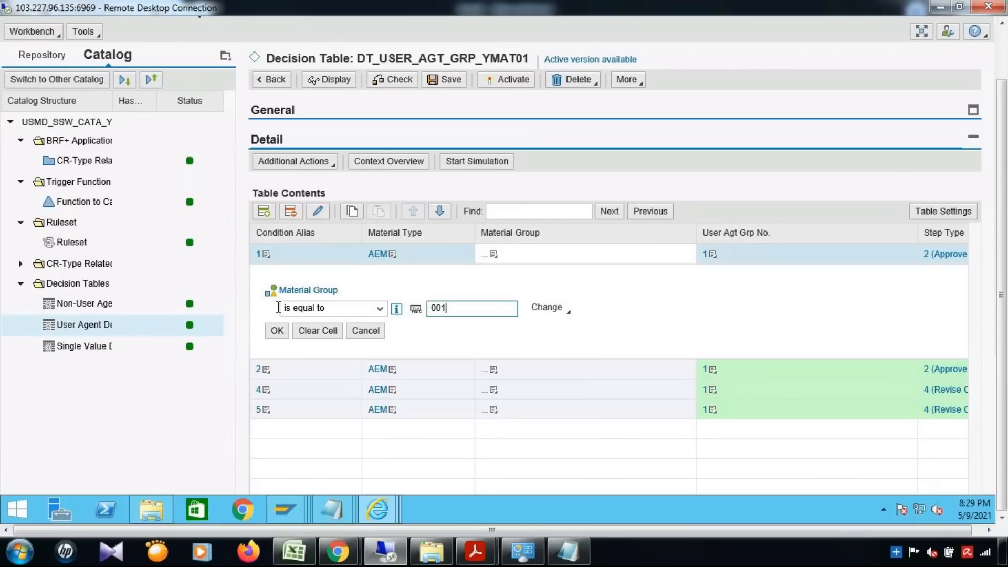
left_click(277, 331)
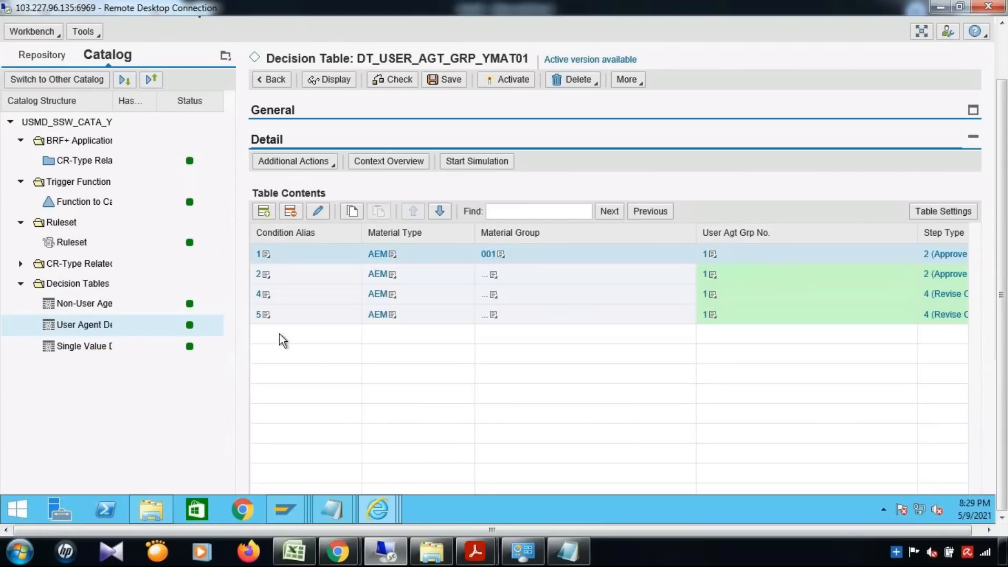
left_click(493, 275)
left_click(472, 292)
type("001")
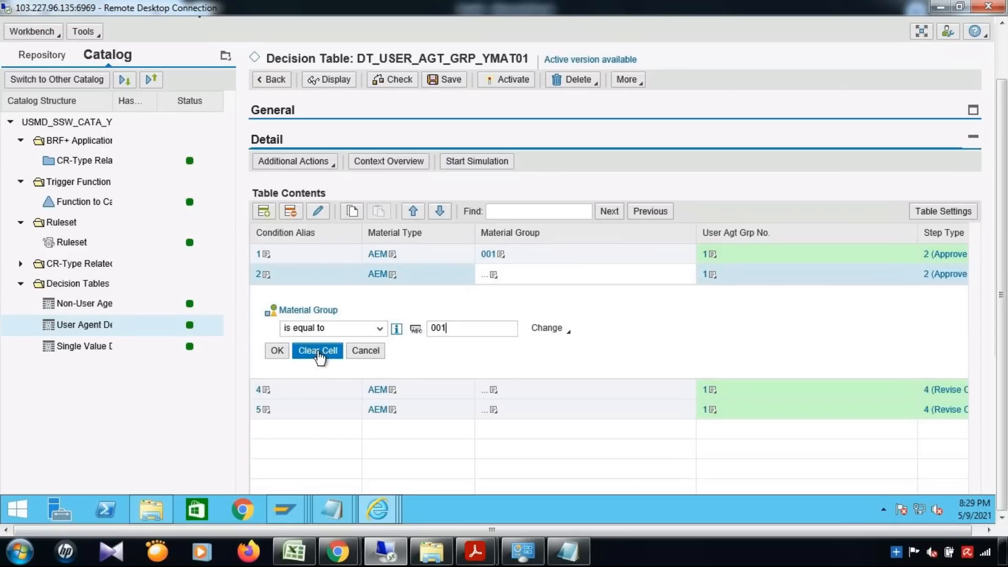
left_click(276, 351)
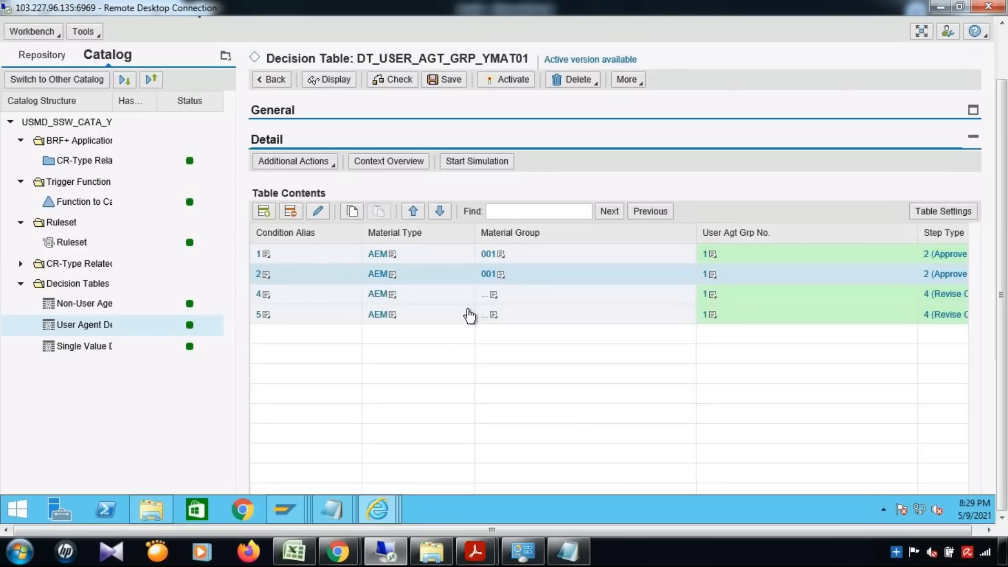
Enter Material Group 001 as a direct value in rows 4 and 5.
left_click(495, 297)
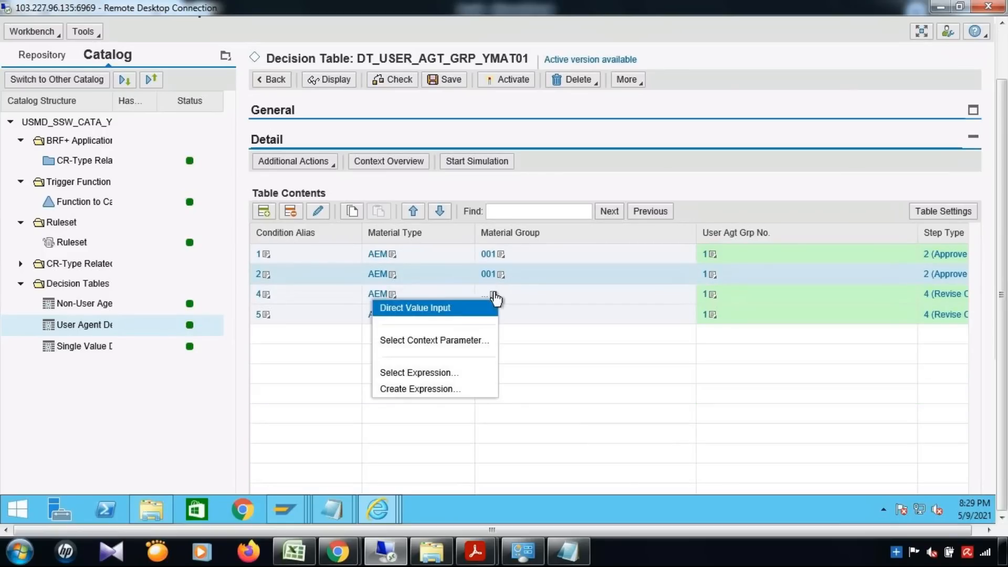
left_click(452, 311)
type("001")
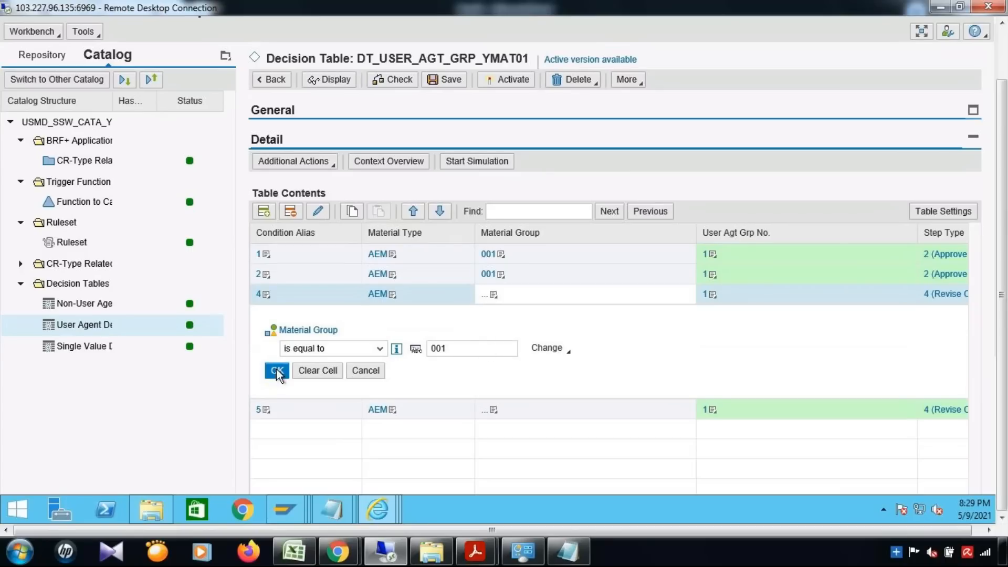
left_click(276, 370)
left_click(493, 315)
left_click(466, 329)
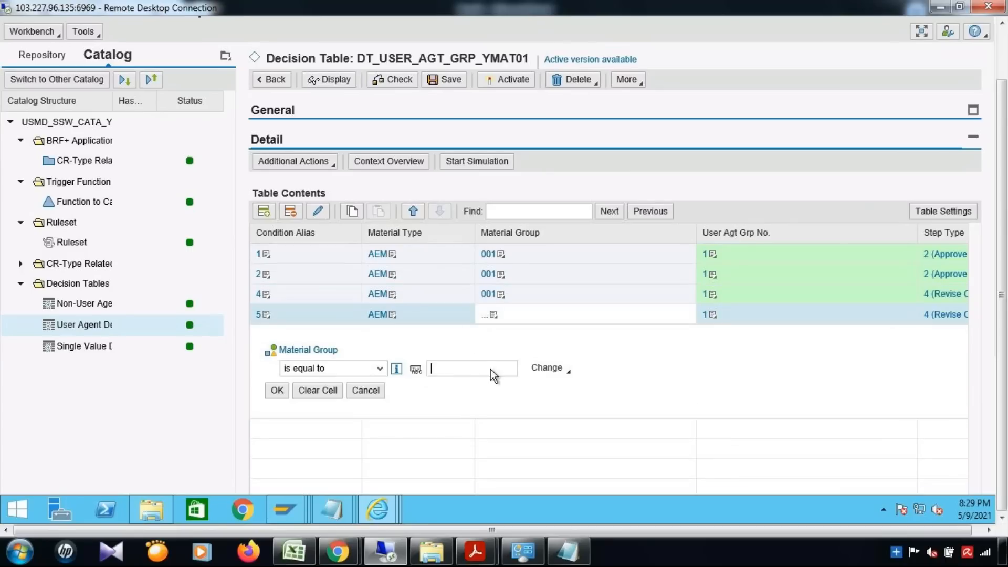
type("001")
left_click(288, 391)
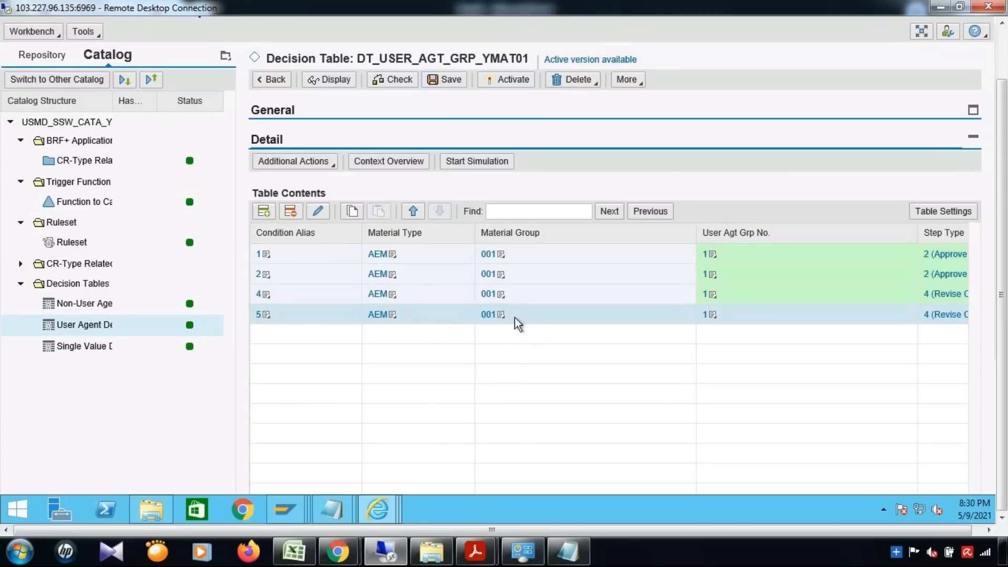
Save and activate the DT_USER_AGT_GRP_YMAT01 decision table.
left_click(445, 84)
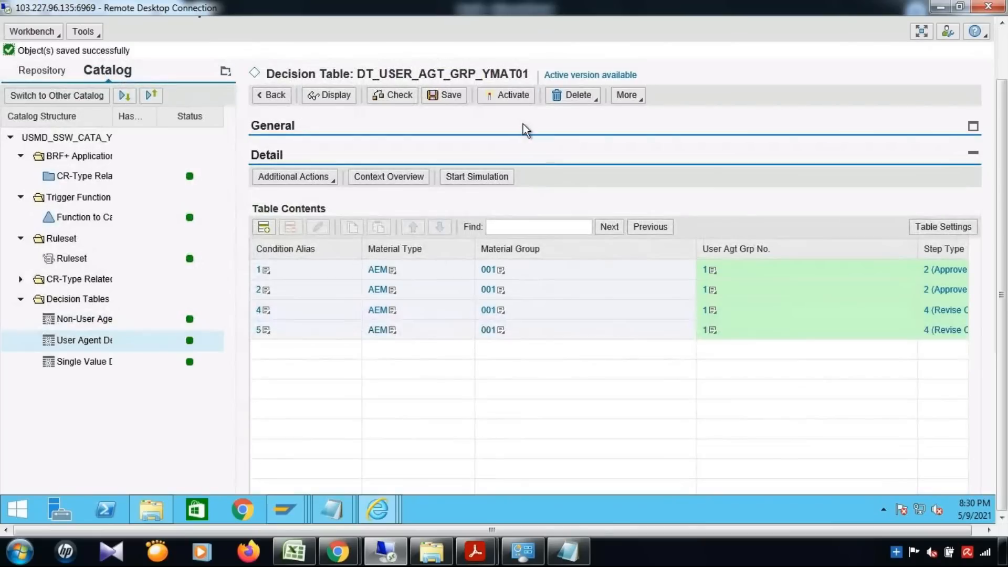
left_click(517, 97)
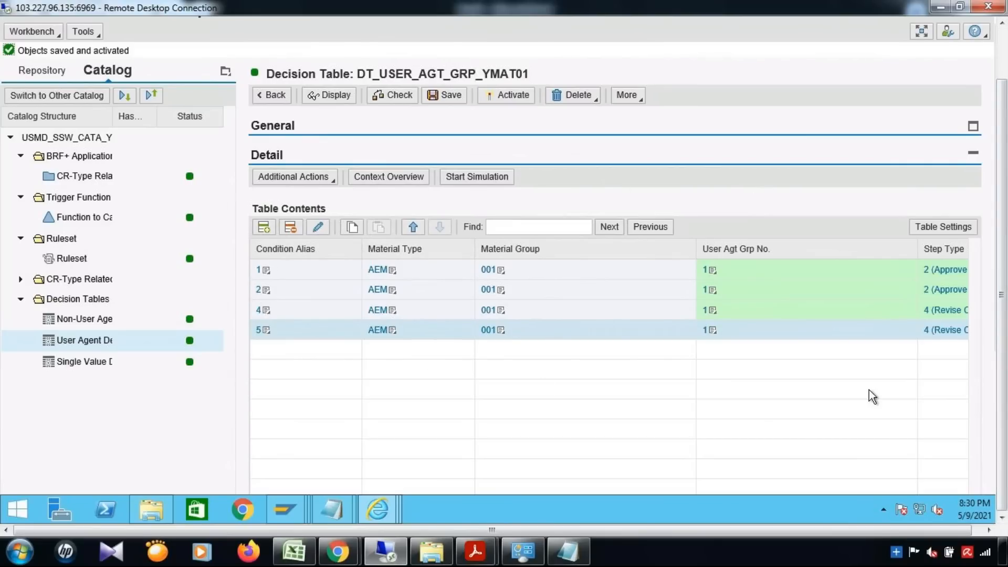
scroll(868, 389, "down", 3)
left_click_drag(465, 488, 371, 486)
Select rows 1–2 and scroll through the table to review the AEM/001 rules.
left_click(257, 195)
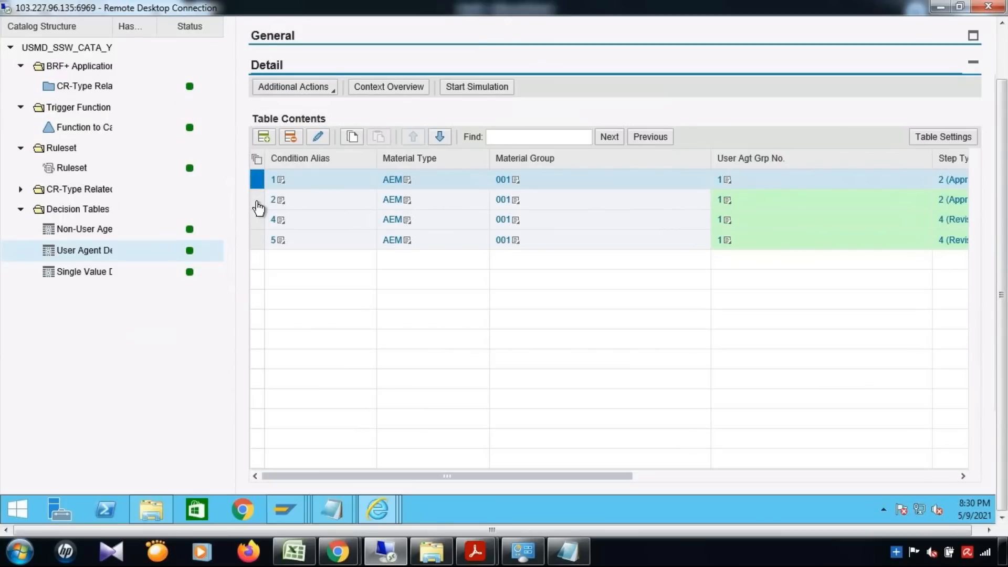
left_click(257, 201, "ctrl")
left_click_drag(572, 475, 676, 477)
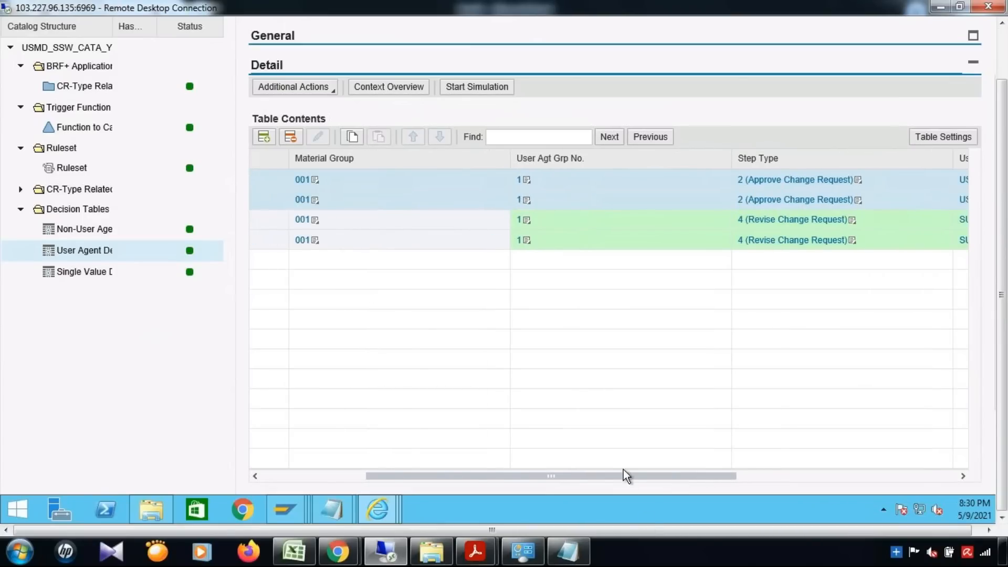
left_click_drag(624, 477, 511, 481)
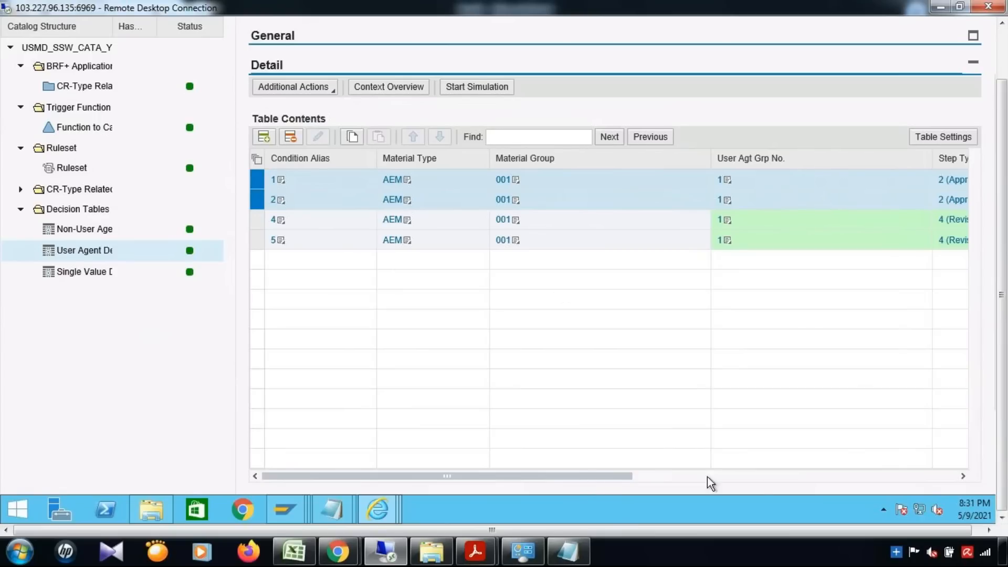
left_click(754, 476)
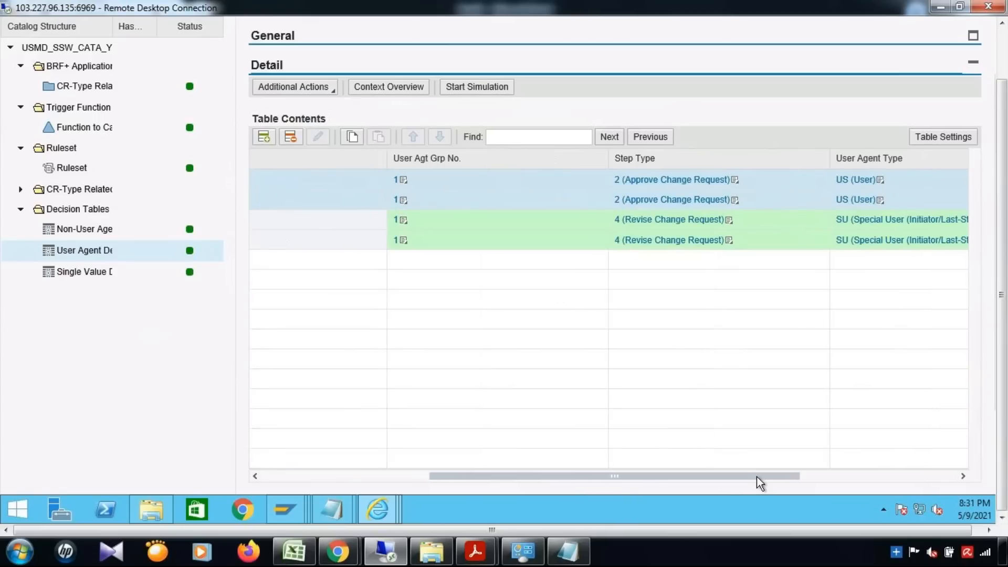
left_click(864, 483)
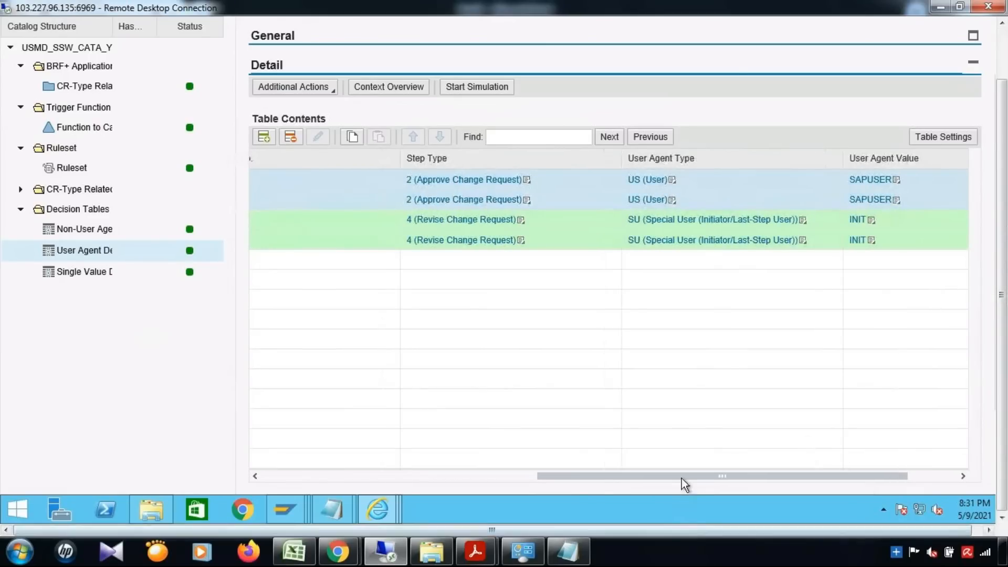
left_click(455, 475)
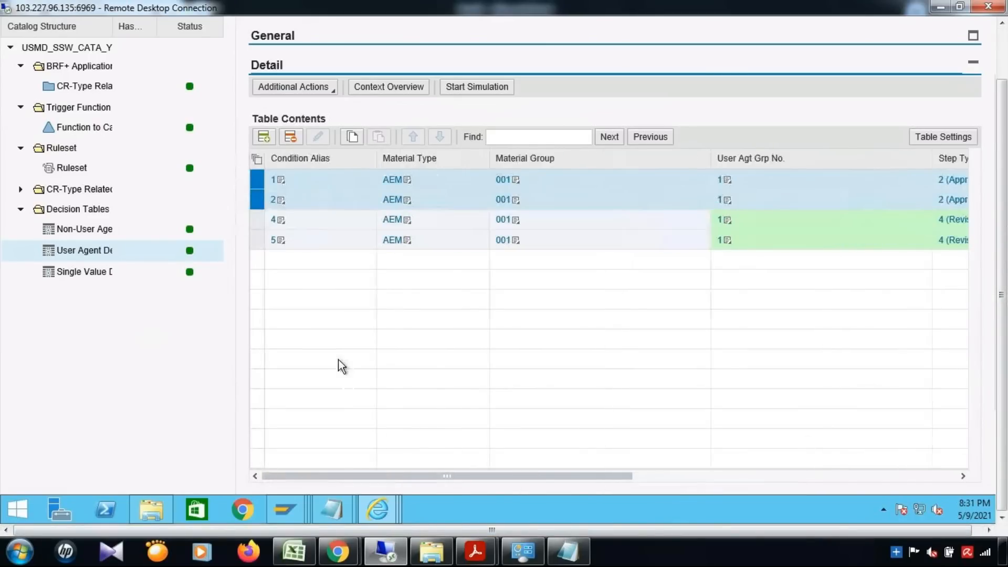
scroll(341, 366, "up", 2)
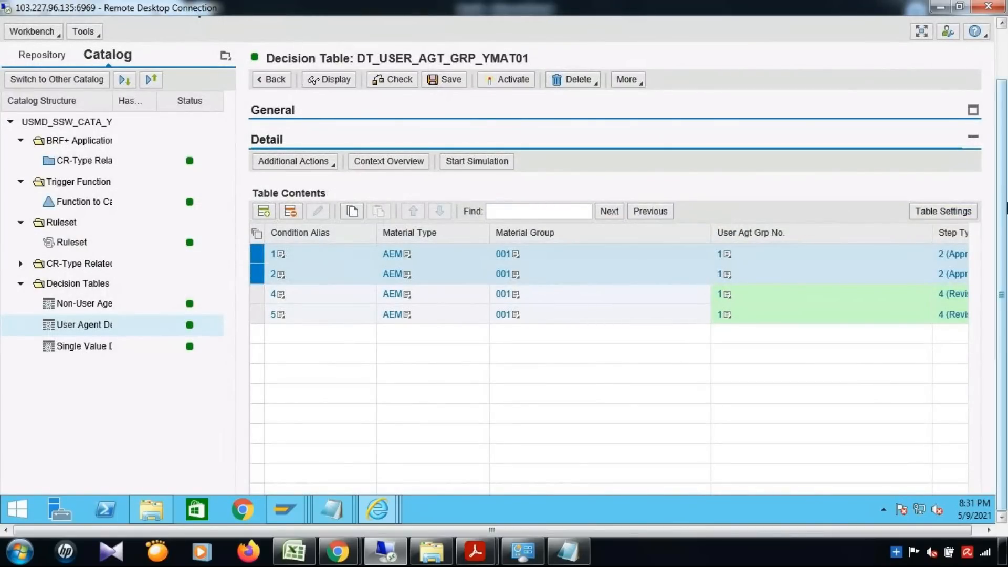
left_click_drag(1006, 209, 1007, 132)
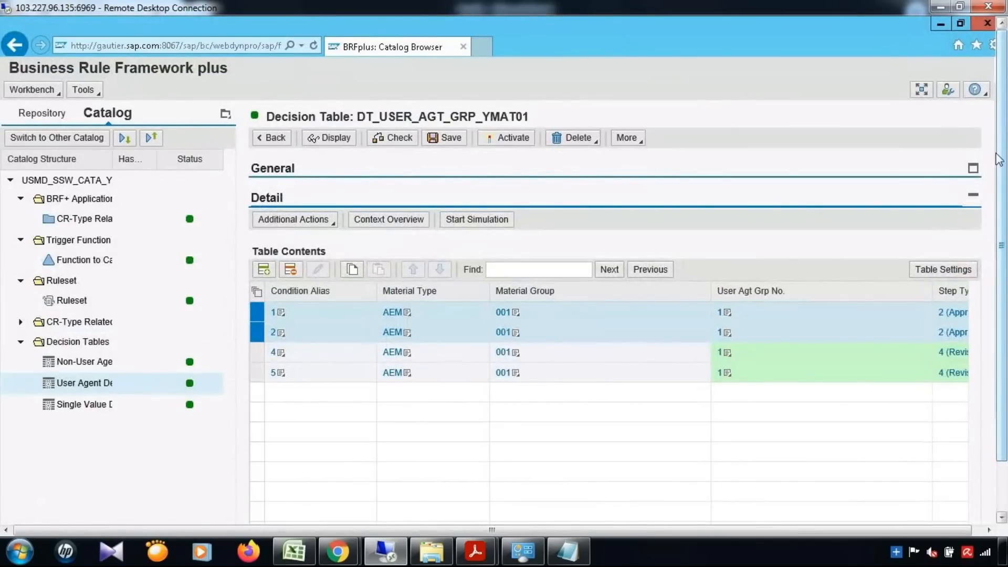
Save and activate the decision table, then the USMD_SSW_CATA_YMAT01 catalog.
left_click(451, 140)
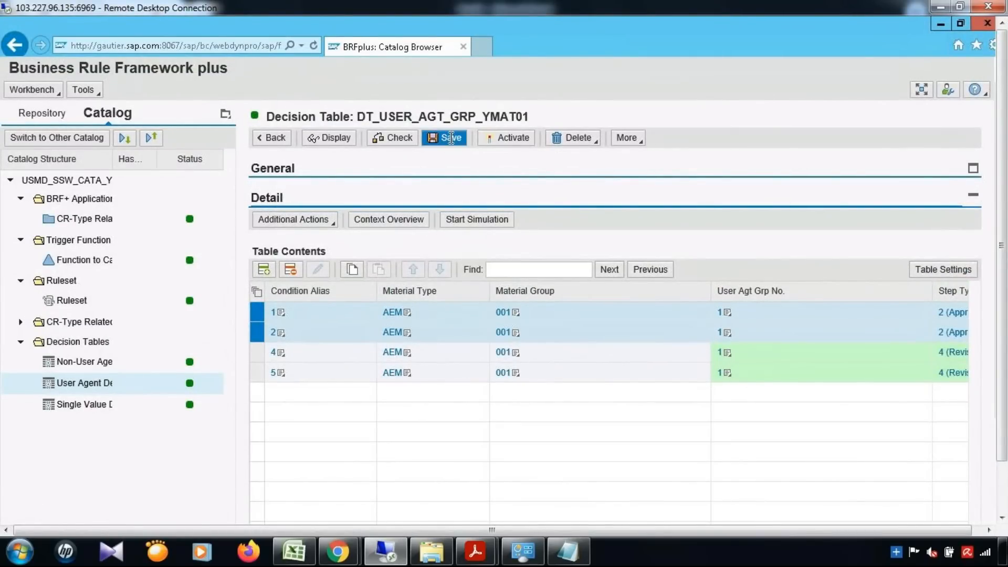
left_click(515, 153)
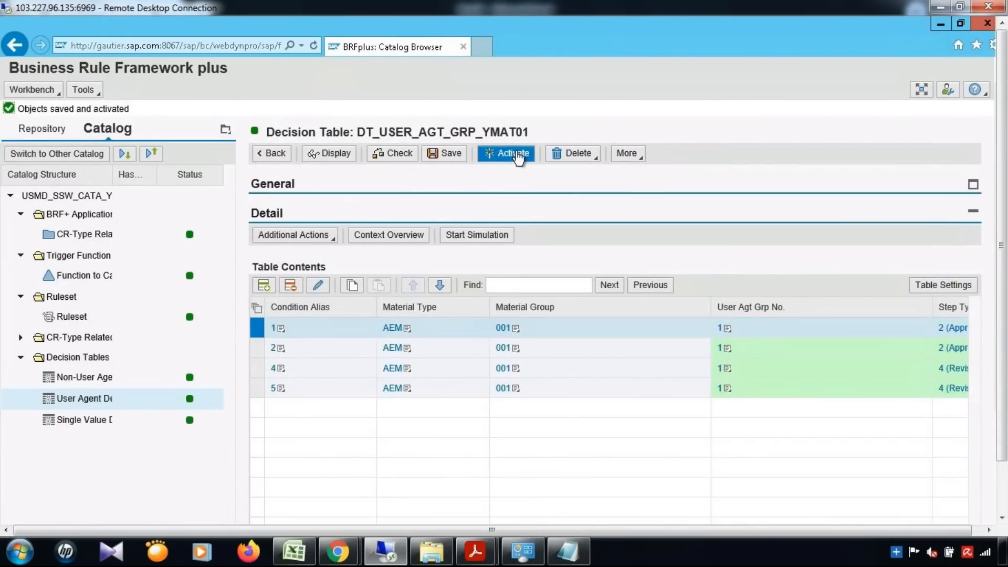
left_click(103, 198)
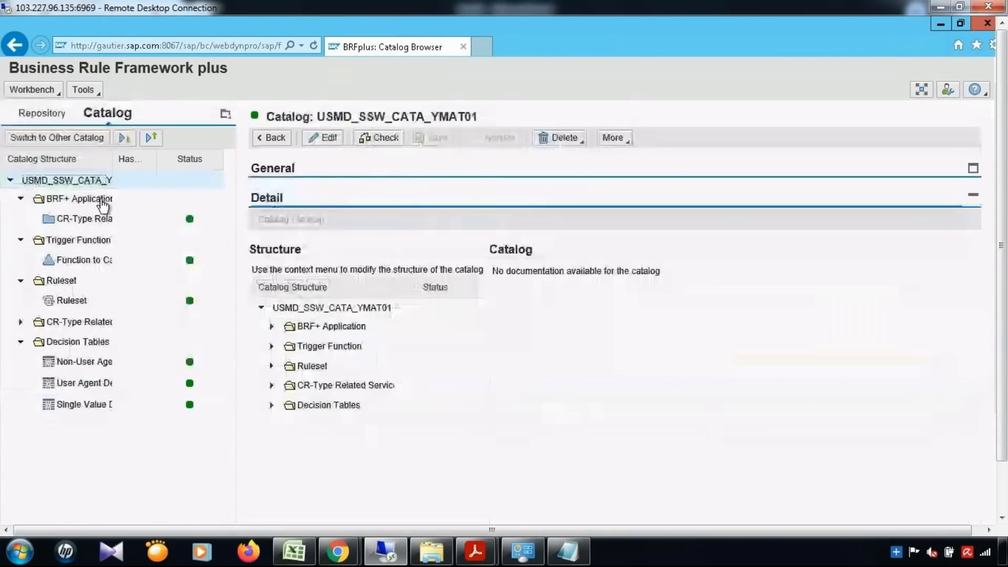
left_click(325, 140)
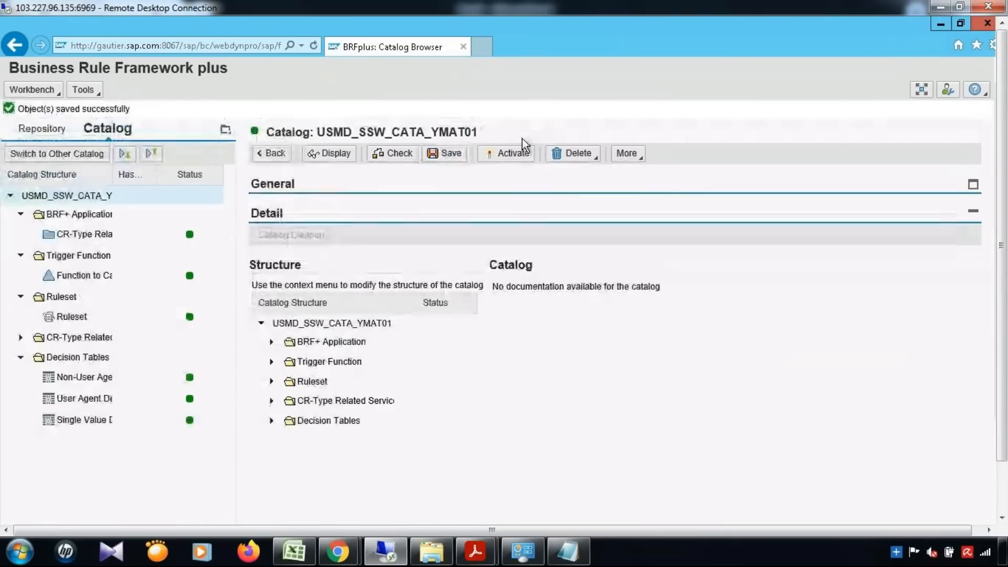
left_click(516, 153)
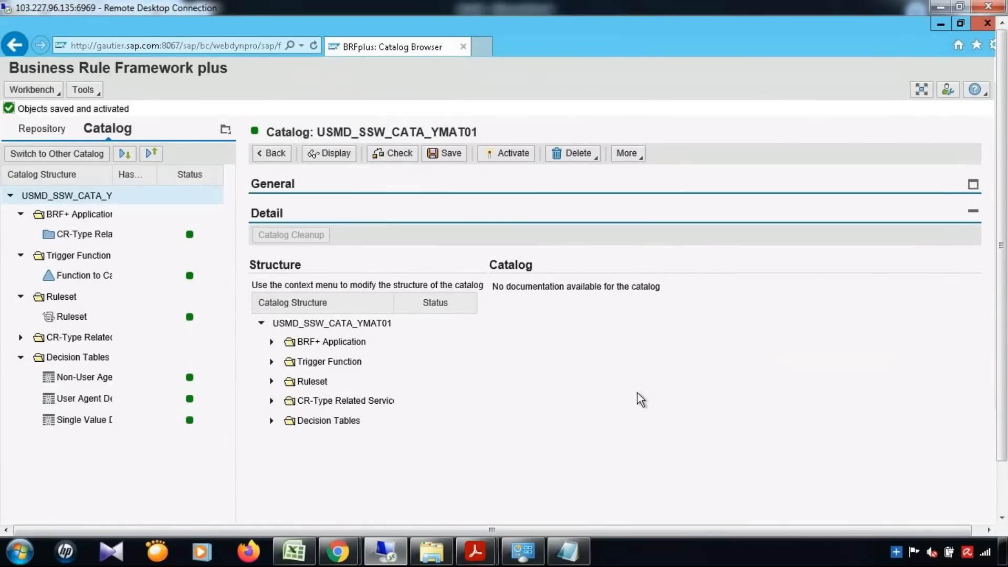
Review the 1. MDG BRF Plus and 2. MDG ABAP BADI notes in the Excel workbook.
left_click(288, 550)
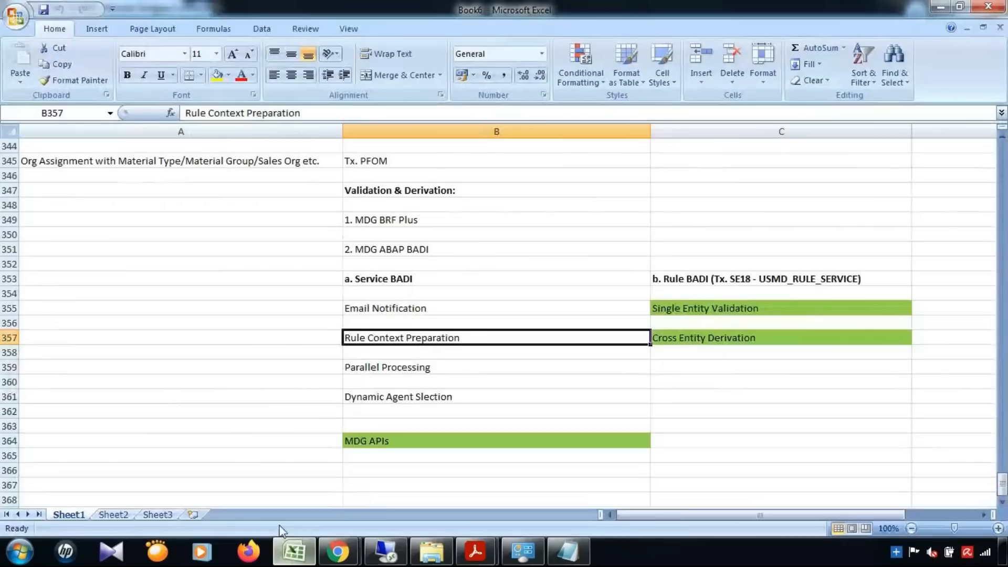
left_click(406, 220)
left_click(410, 250)
left_click(419, 220)
left_click(411, 250)
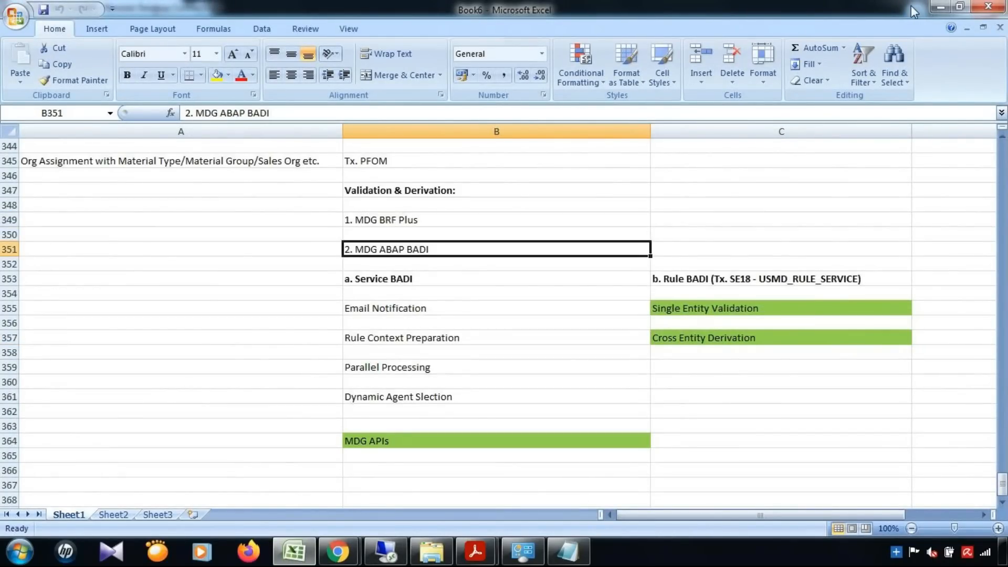
Minimize Excel and both Internet Explorer windows to bring SAP GUI back to the front.
left_click(940, 7)
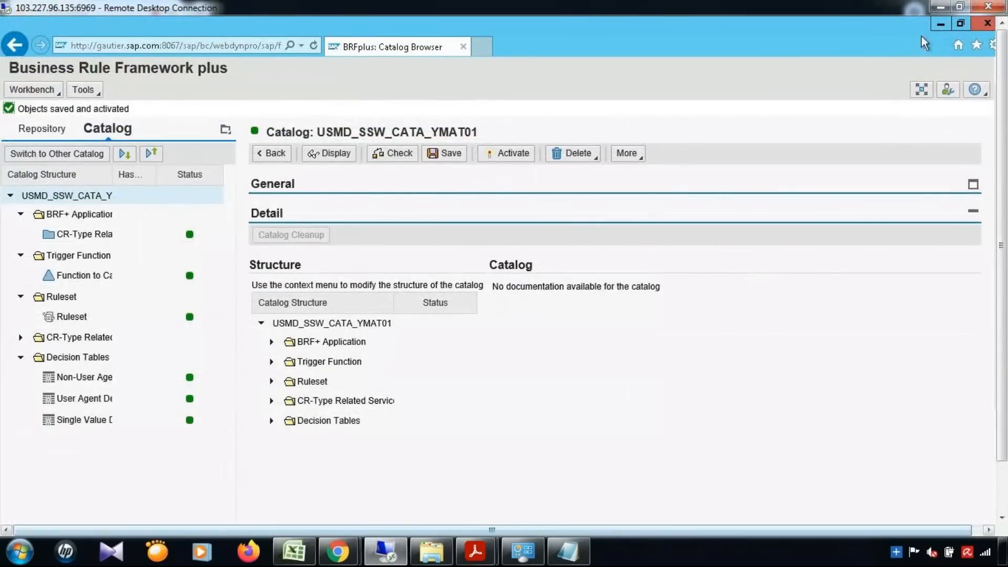
left_click(940, 23)
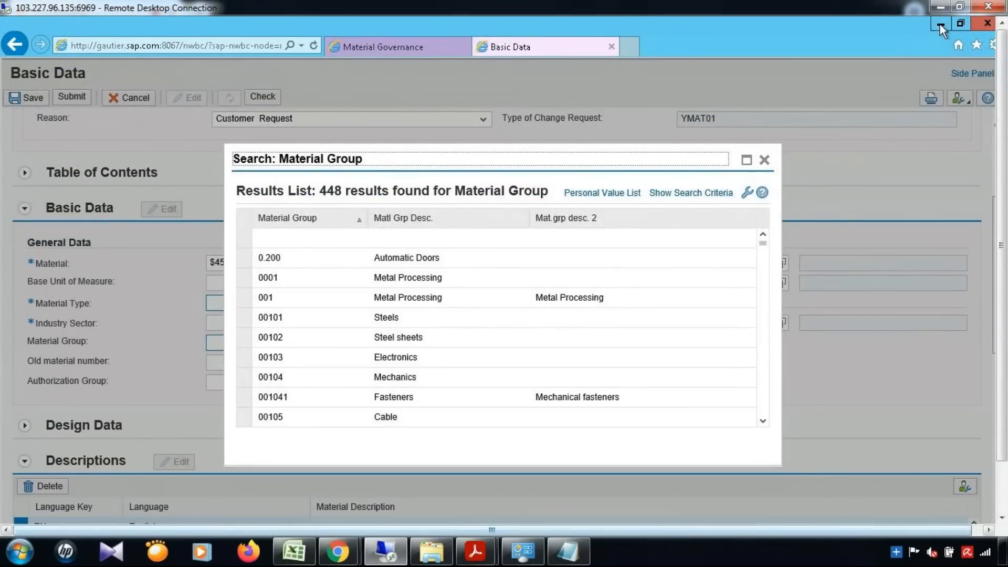
left_click(940, 23)
Run /nse18 and select the enhancement spot name USMD_SSW_SERVICE_PROCESSOR in the BAdI Builder.
left_click(145, 81)
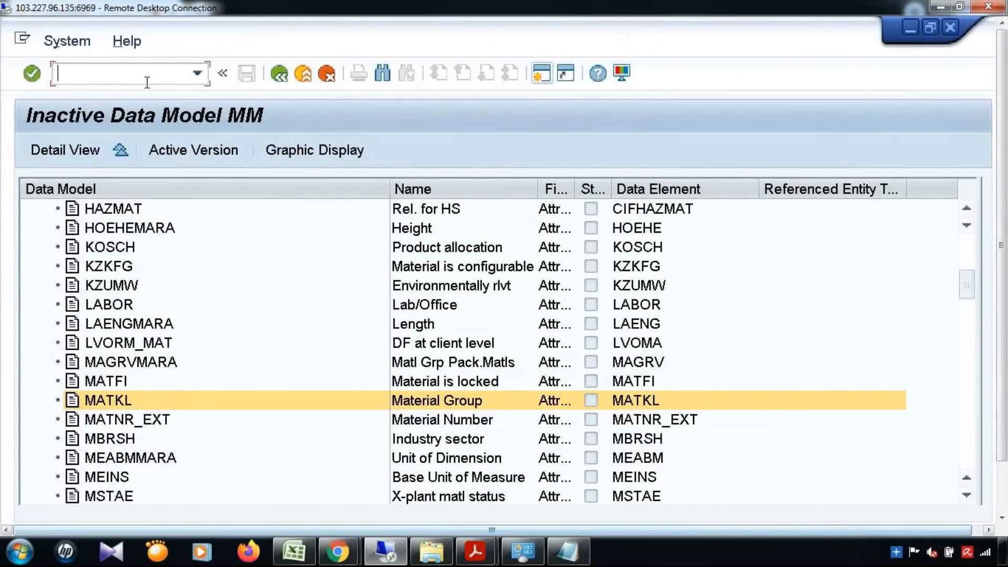
type("/nse18")
key("Return")
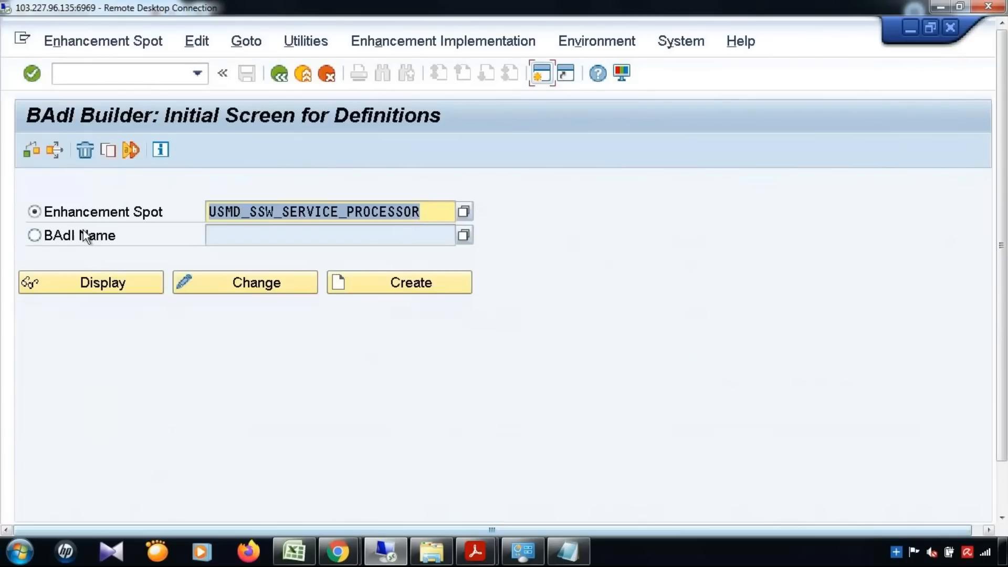
left_click_drag(435, 211, 157, 213)
Enter the label 'Enhancement Spot -' in cell A357 of the Excel notes.
left_click(310, 555)
scroll(457, 394, "down", 2)
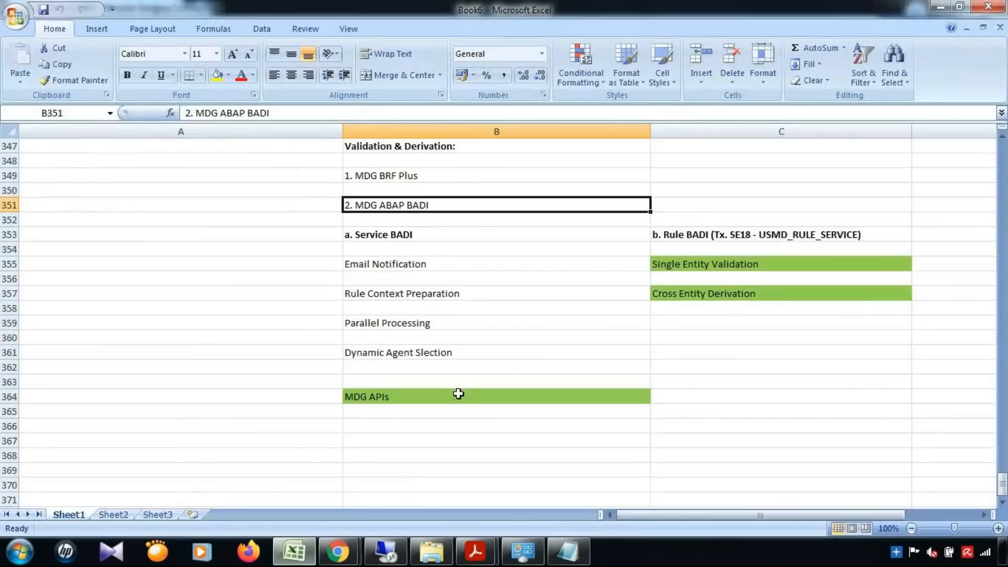
left_click(146, 250)
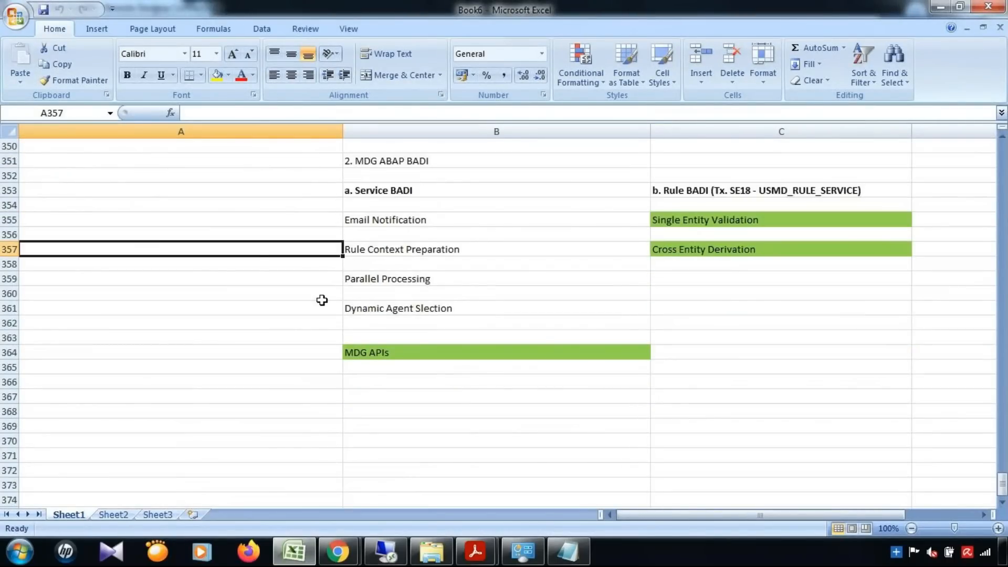
type("nhancement S")
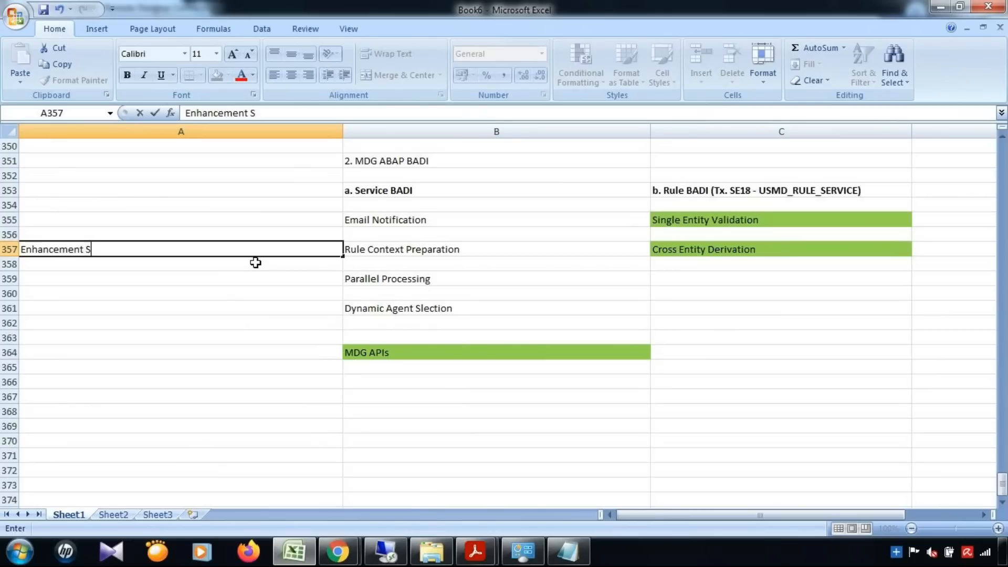
type("pot -")
key("ctrl+Return")
Record USMD_SSW_SERVICE_PROCESSOR in cell A359, checking the spot name in SAP.
left_click(55, 273)
type("USMD_SS")
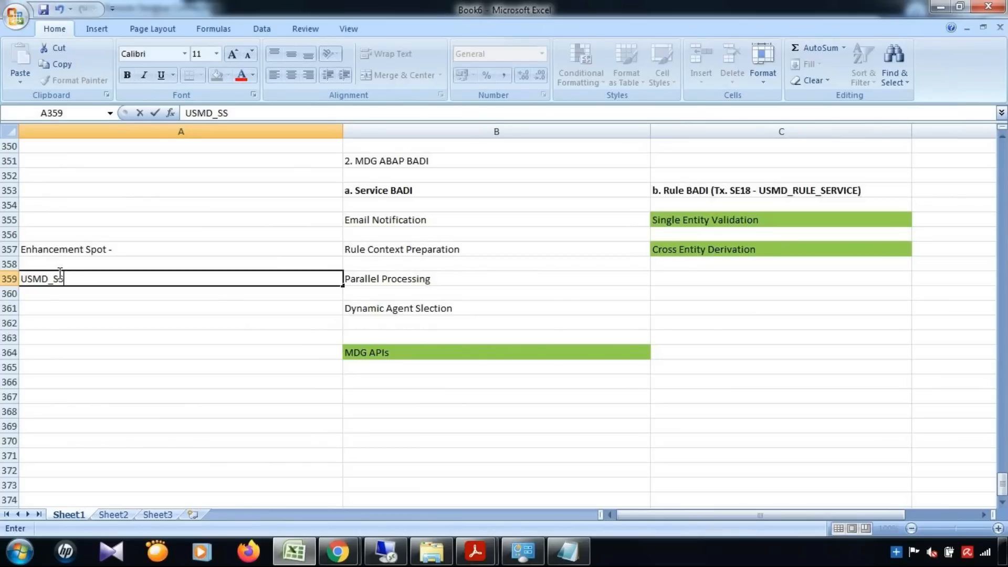
type("W_")
left_click(309, 561)
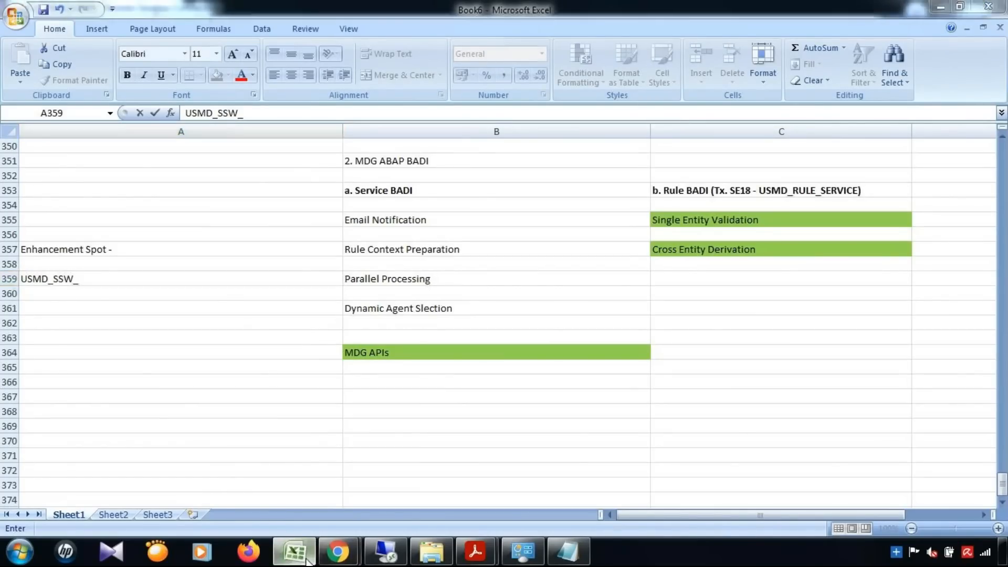
left_click(308, 561)
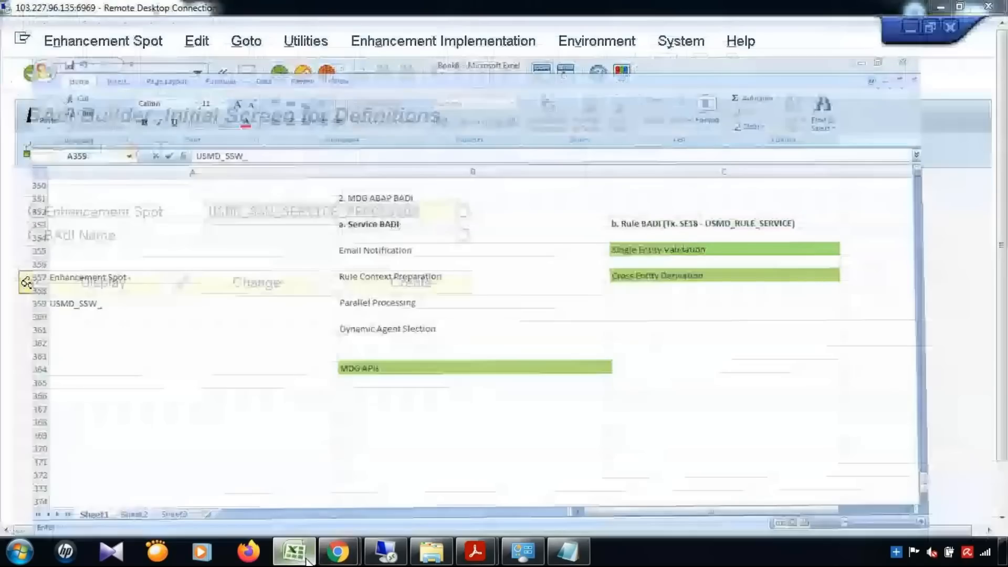
type("SERVICE_PROCESSOR")
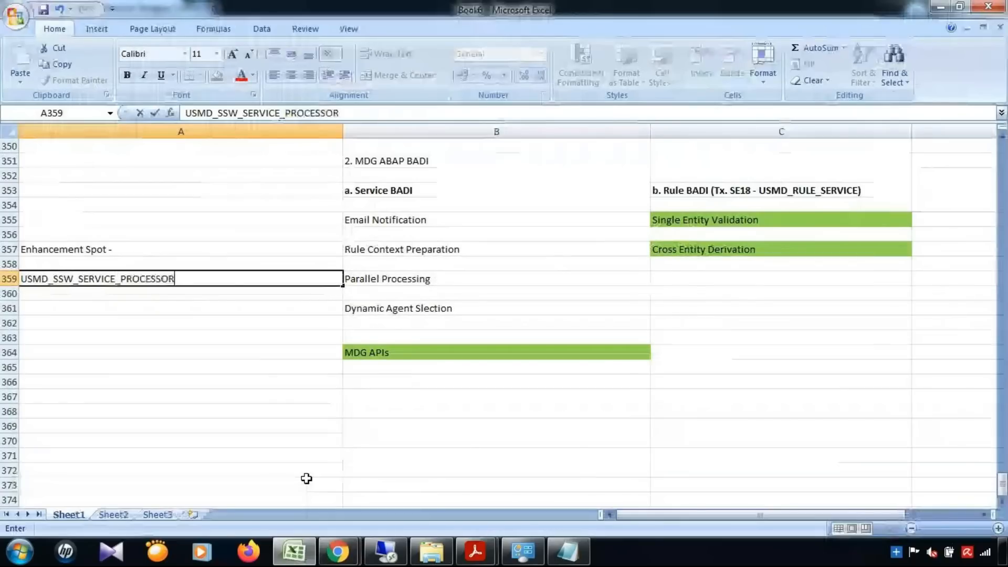
key("ctrl+Return")
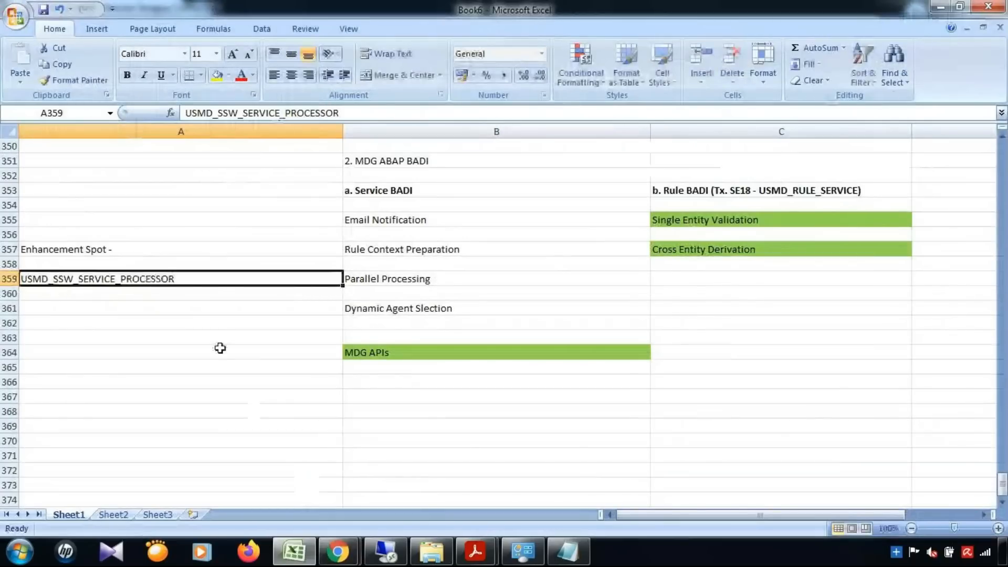
key("Return")
left_click(295, 555)
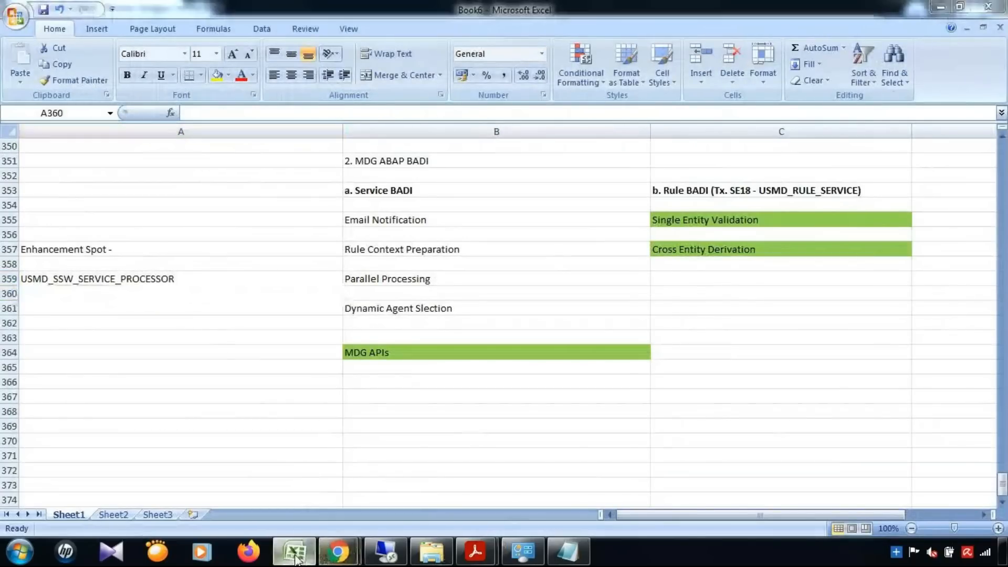
Display spot USMD_SSW_SERVICE_PROCESSOR, review its four BAdIs, and expand USMD_SSW_RULE_CONTEXT_PREPARE.
left_click(105, 284)
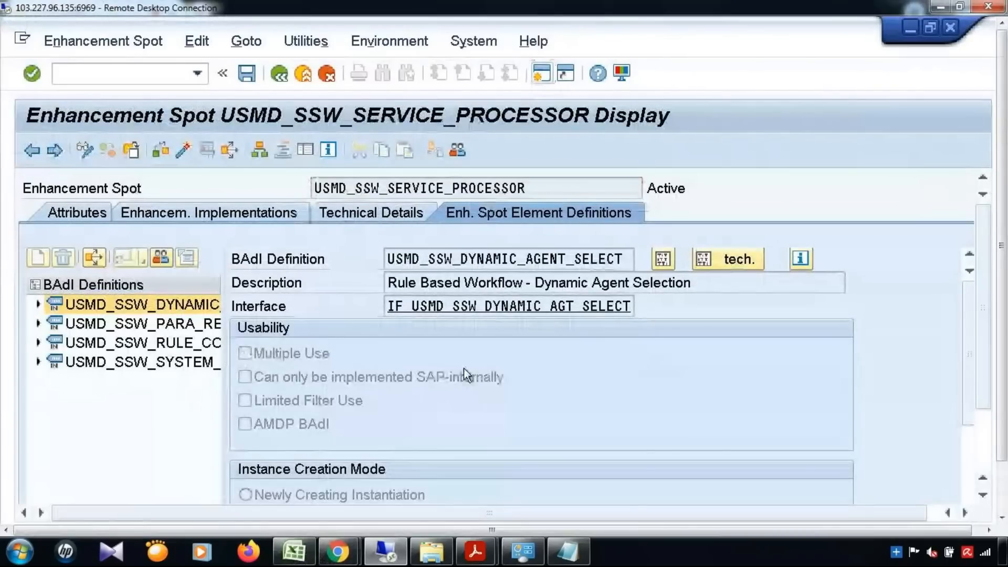
left_click_drag(254, 284, 471, 284)
left_click(210, 309)
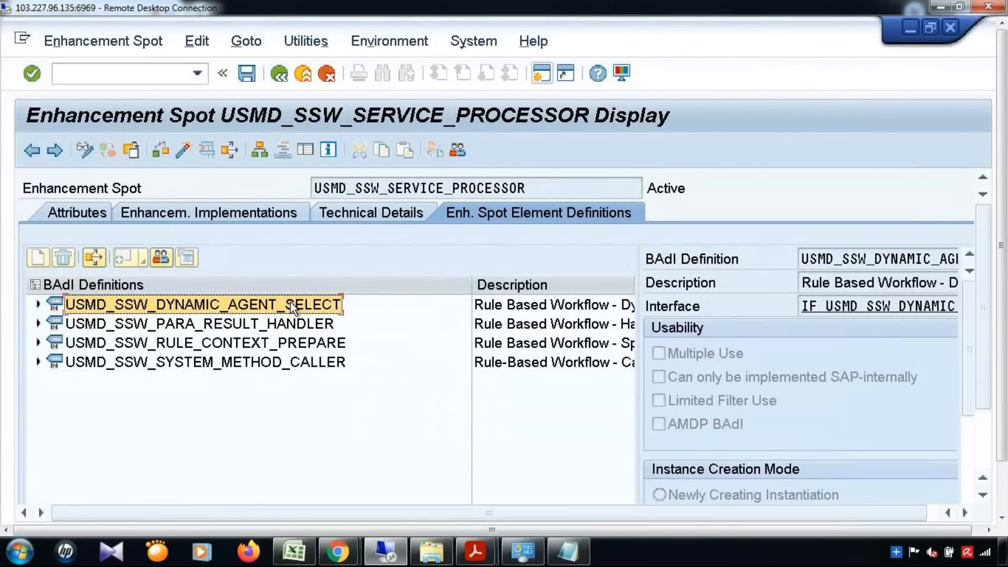
left_click(288, 320)
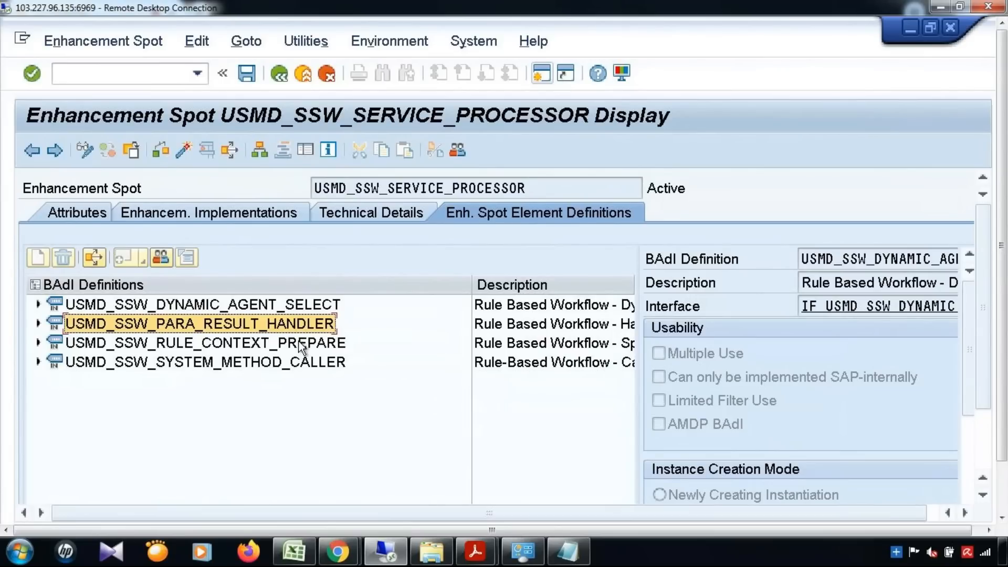
left_click(300, 341)
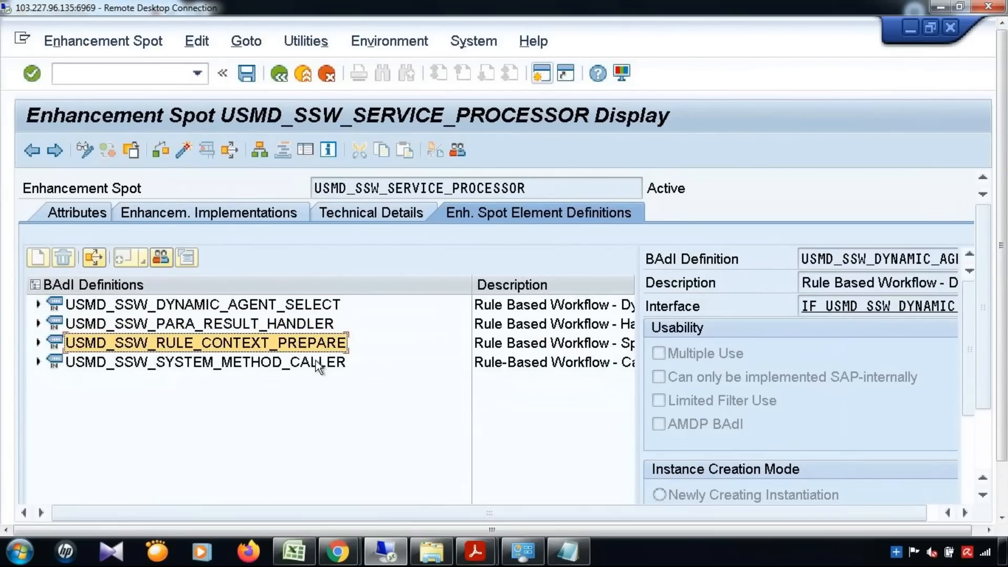
left_click(315, 364)
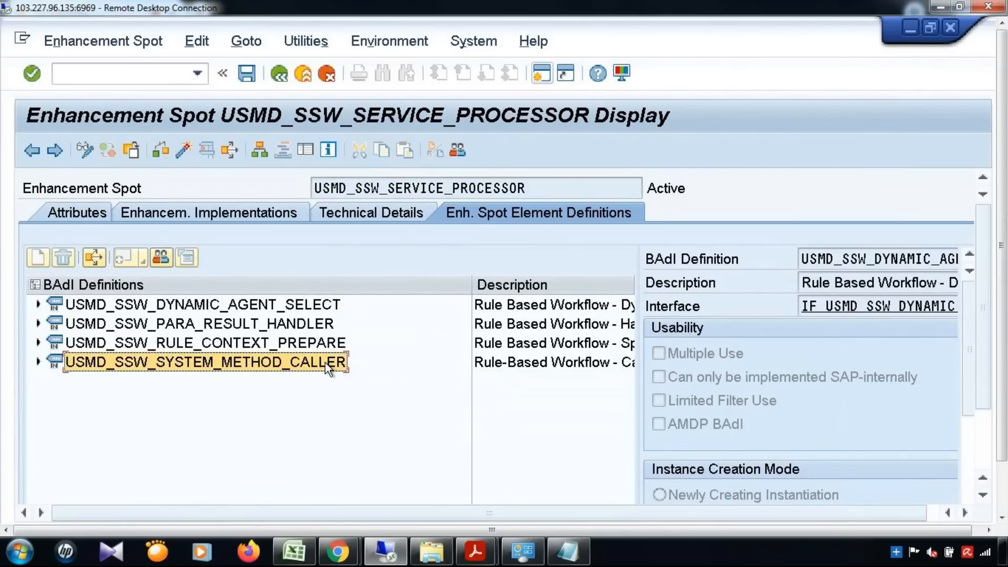
left_click(256, 342)
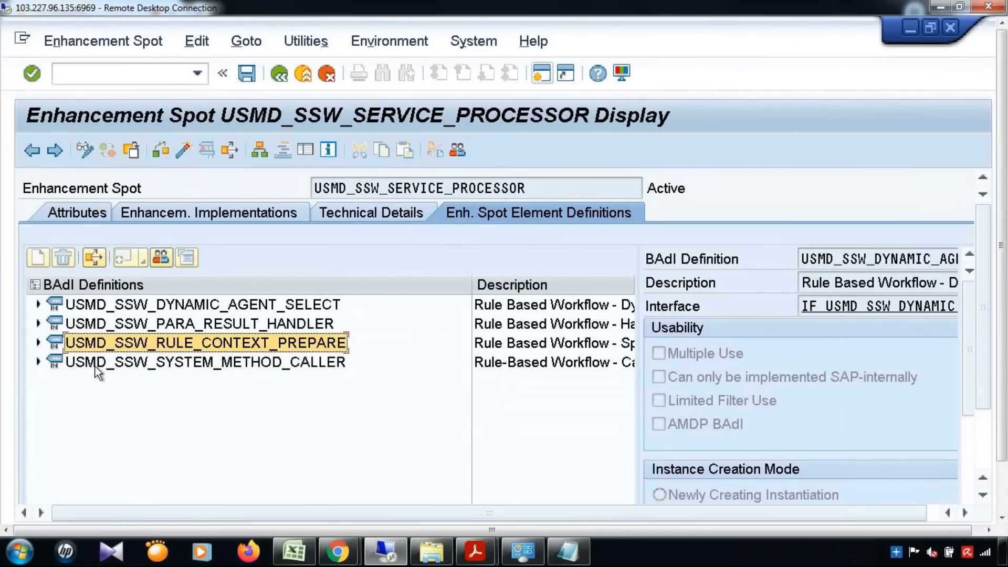
left_click(38, 343)
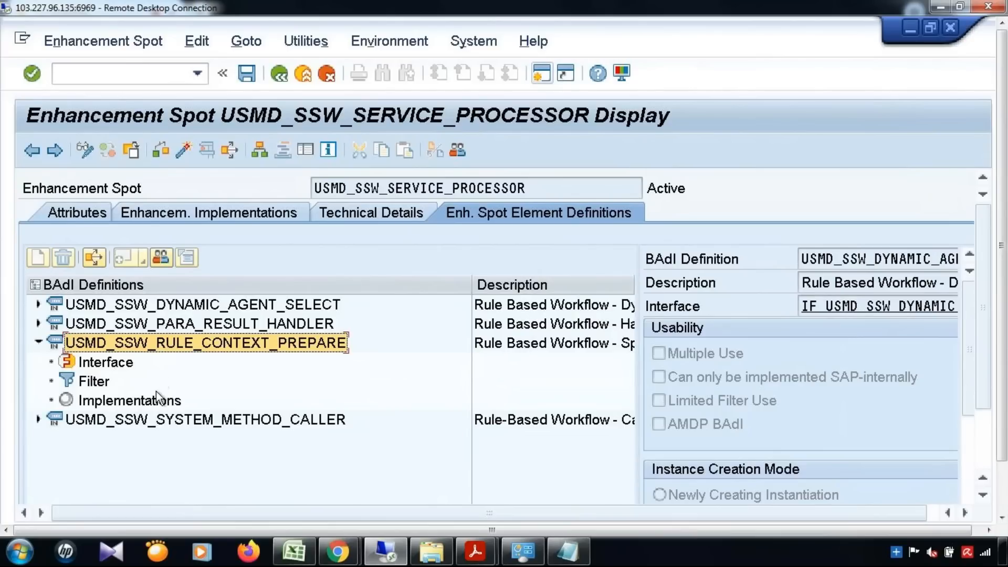
List the existing USMD_SSW_RULE_CONTEXT_PREPARE implementations, then bring up the Implementations node's context menu.
left_click(130, 406)
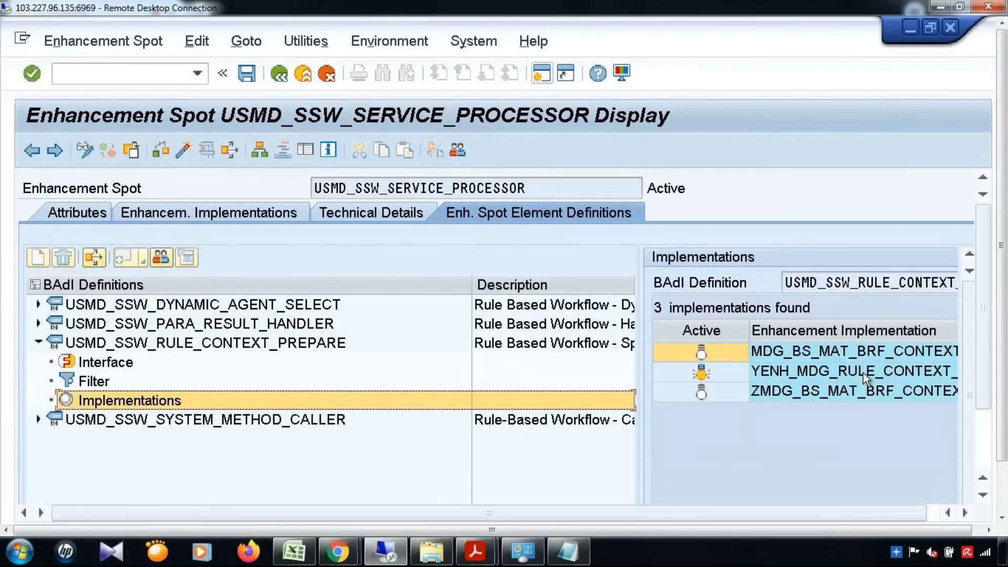
left_click(863, 373)
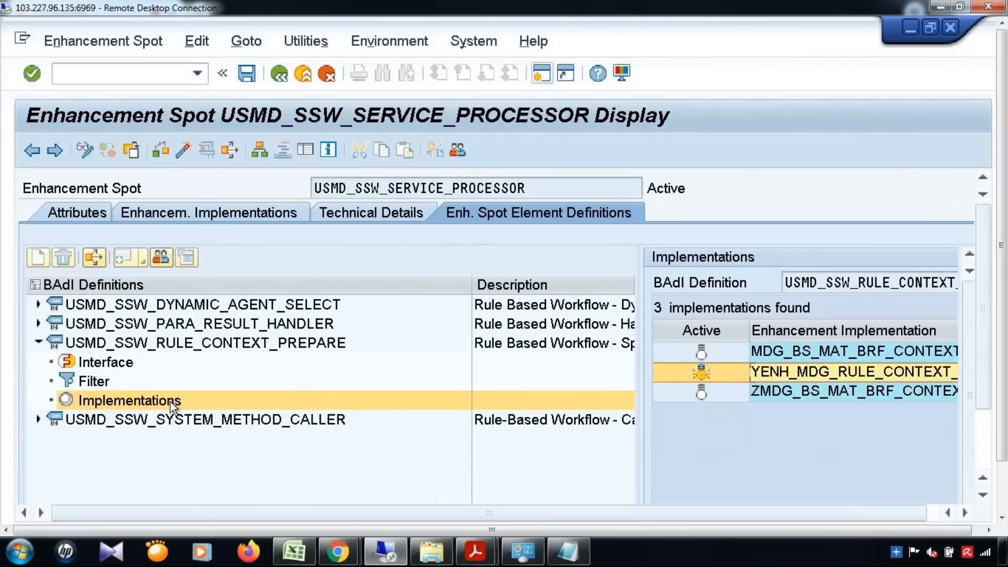
left_click(121, 405)
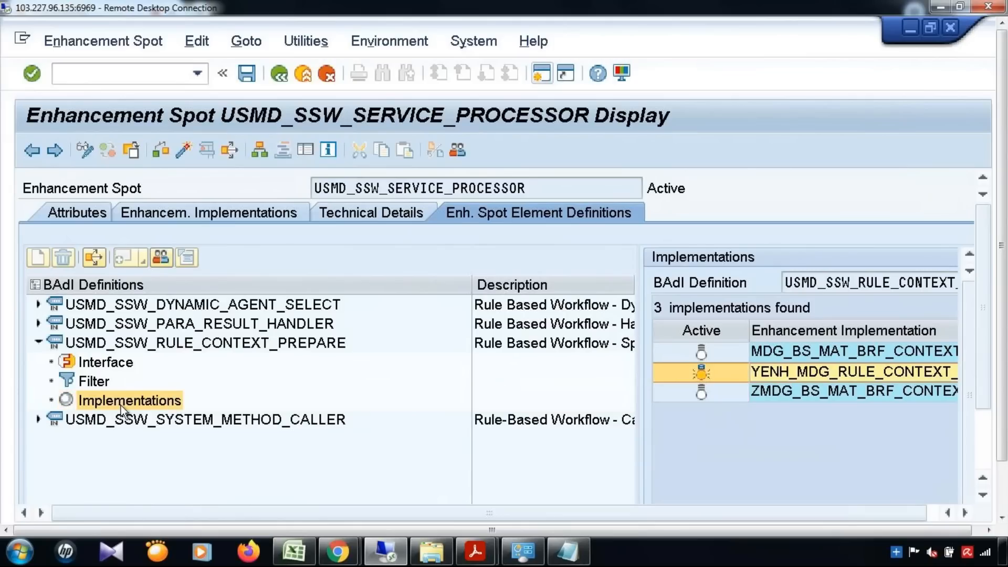
right_click(121, 406)
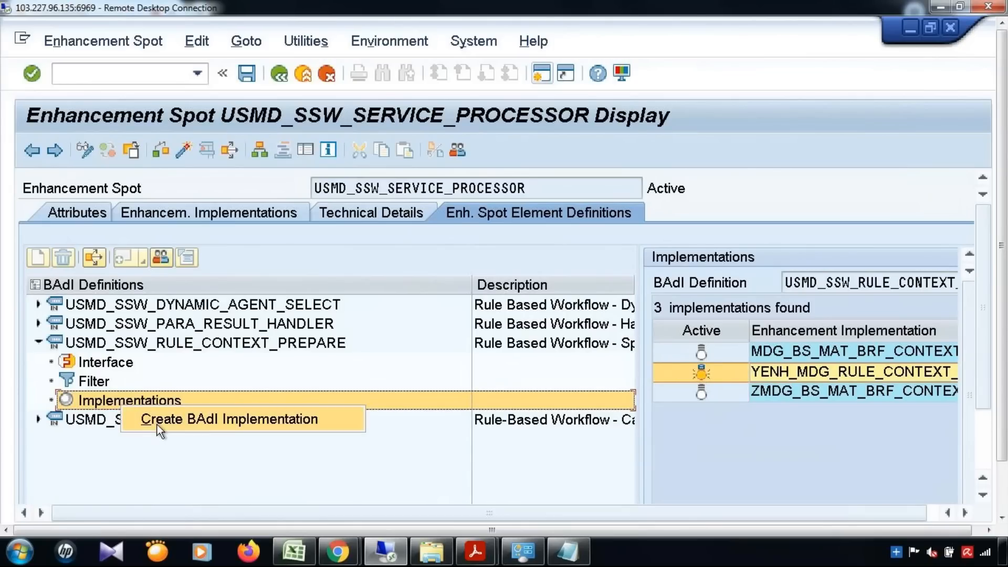
Start a new BAdI implementation under enhancement implementation YENH_MDG_RULE_CONTEXT_PREP_002.
left_click(185, 422)
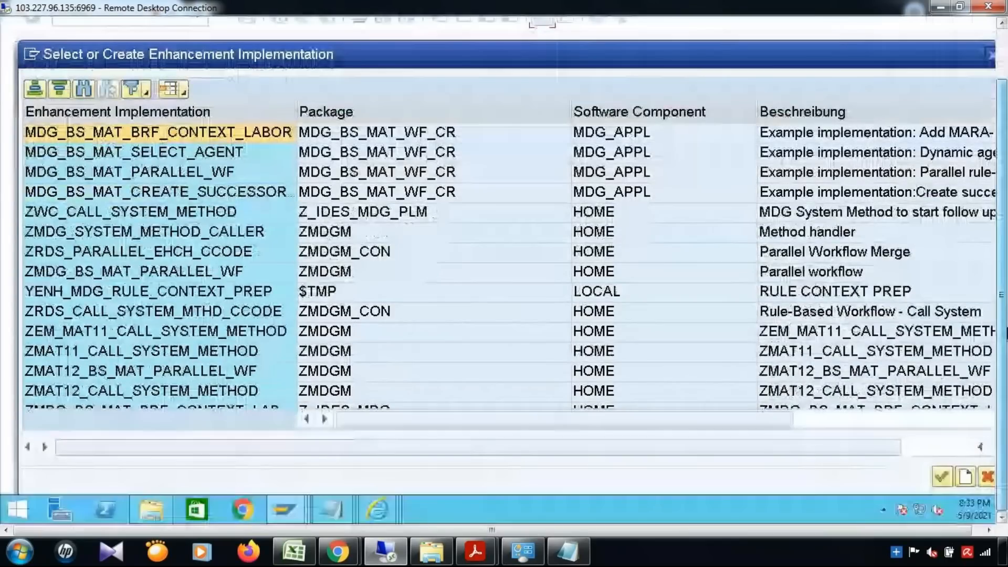
left_click(964, 476)
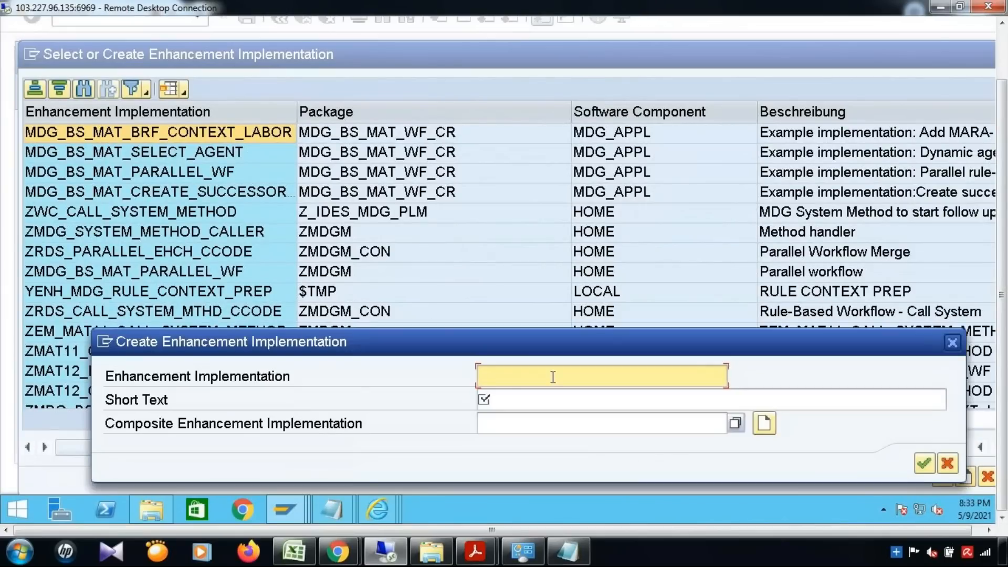
type("YENH")
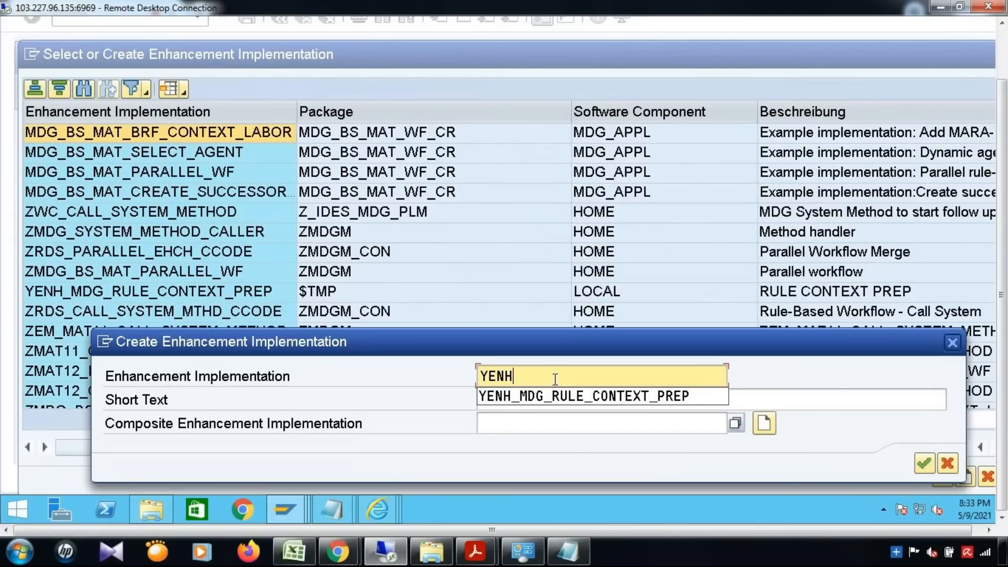
key("Down")
key("Return")
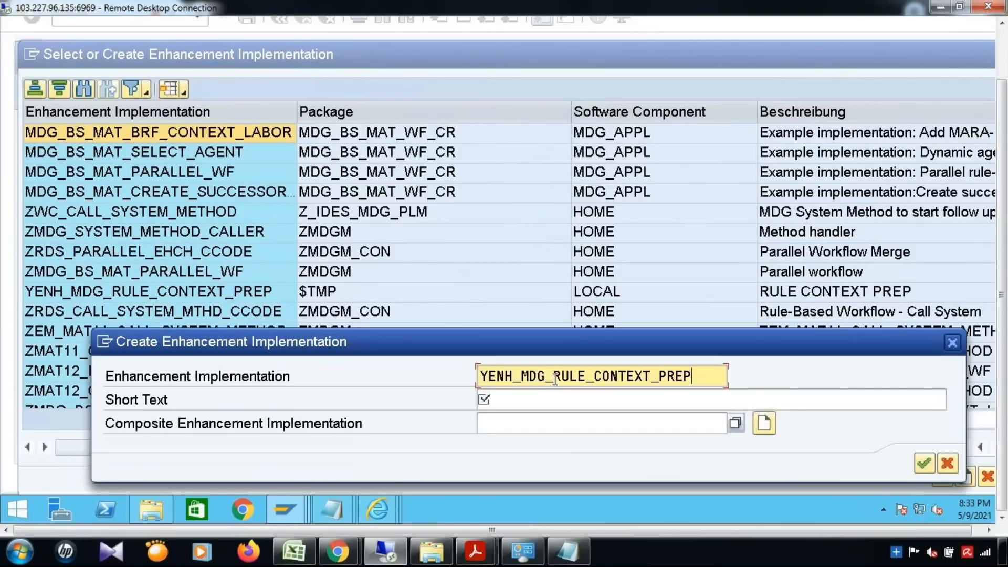
type("_")
type("022")
key("BackSpace")
key("BackSpace")
type("02")
Give it short text 'Rule COntext Prep _ 002' and save it as a local $TMP object.
left_click(563, 403)
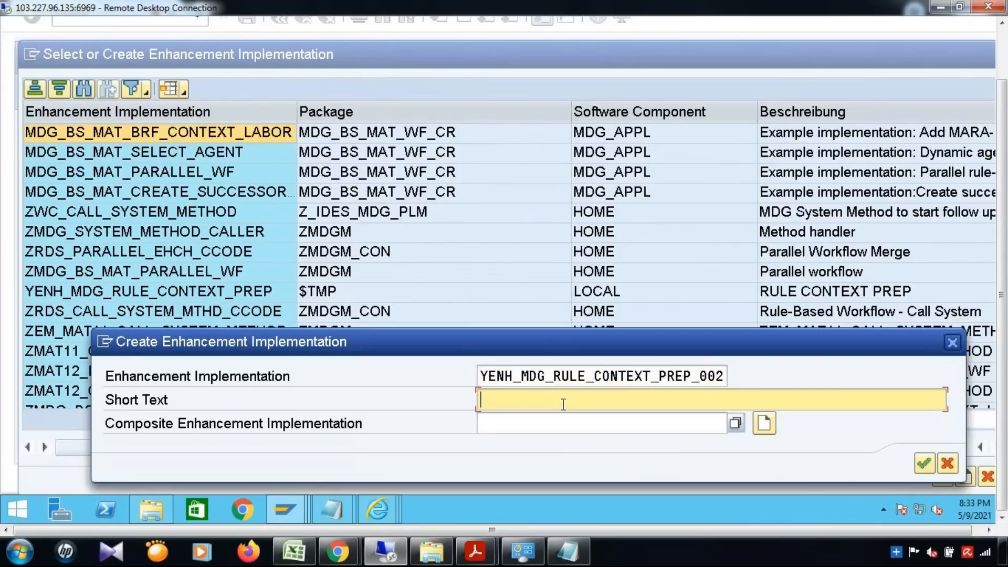
type("Rule COntext Prep _ 002")
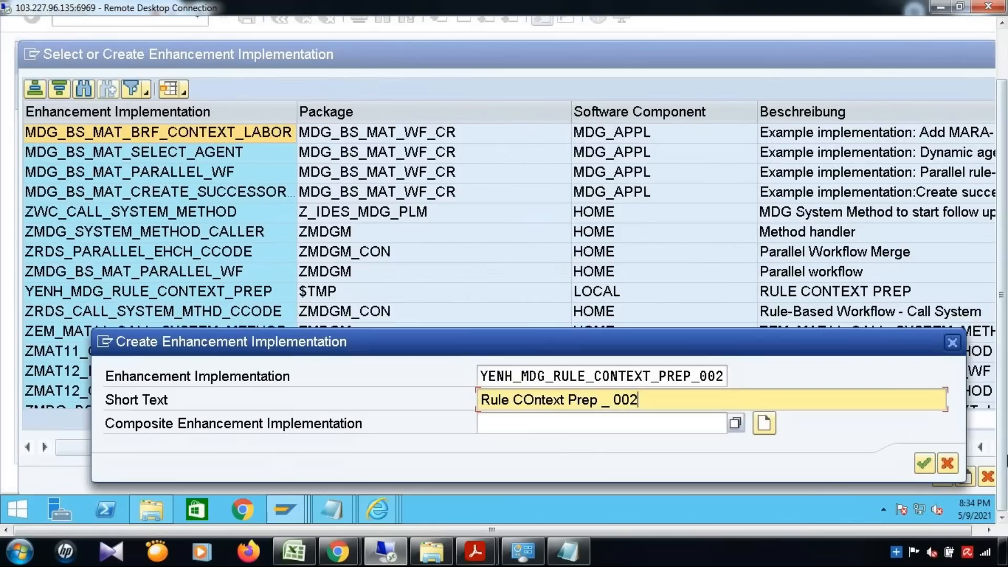
left_click(926, 463)
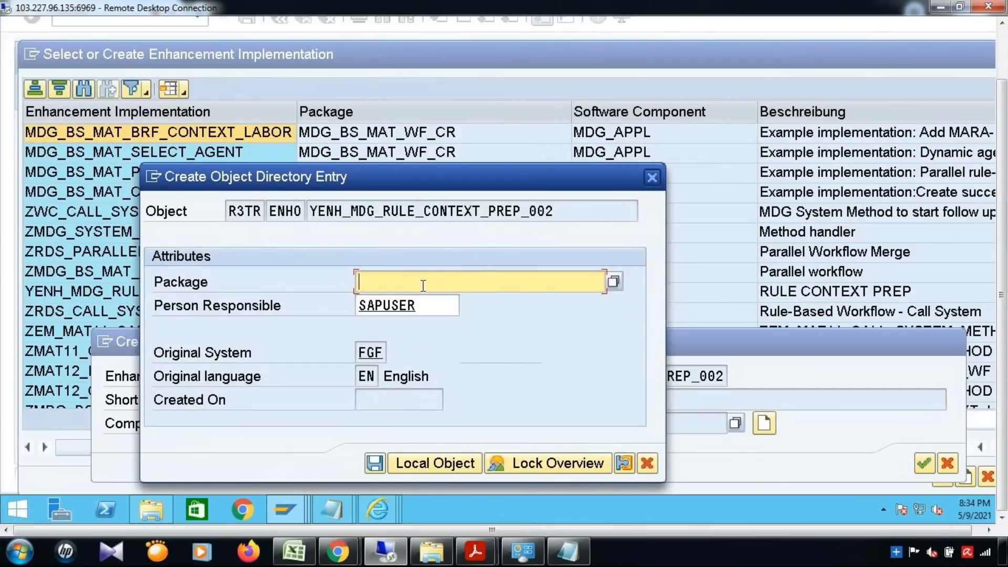
left_click(413, 463)
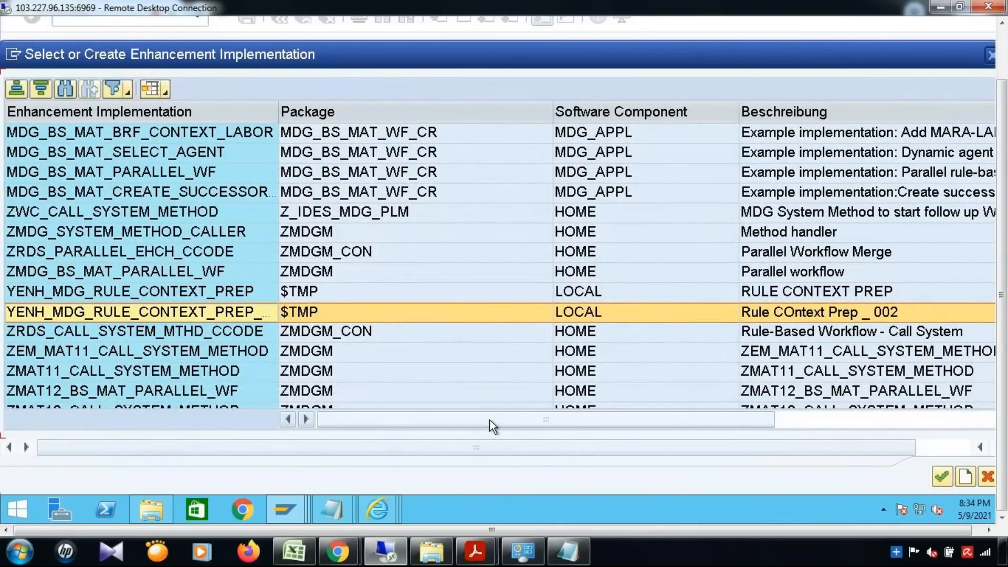
Name the BAdI implementation YBADI_MDG_RULE_CONTEXT_PREP_02 with description 'Rule Context BADI 002'.
left_click(941, 474)
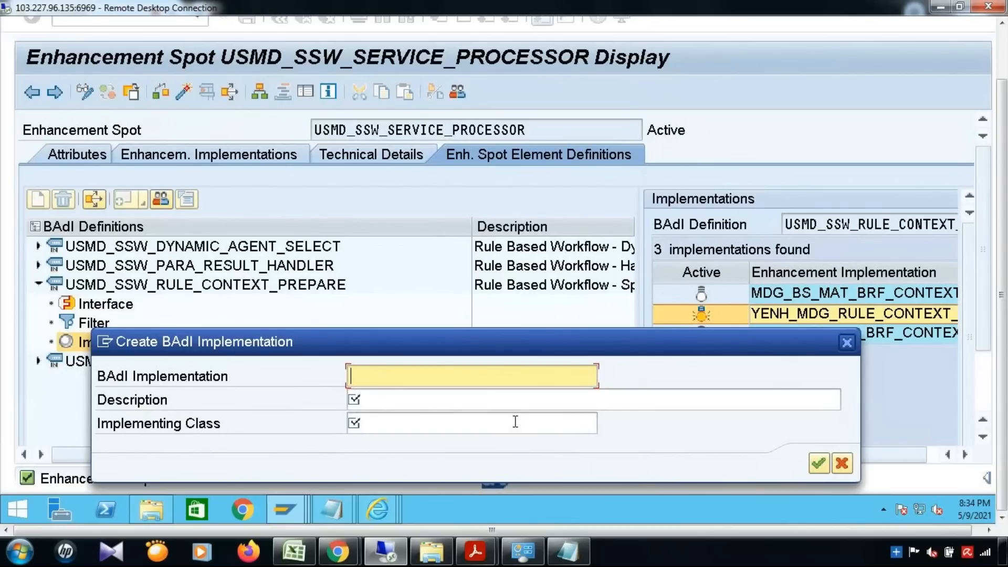
type("YB")
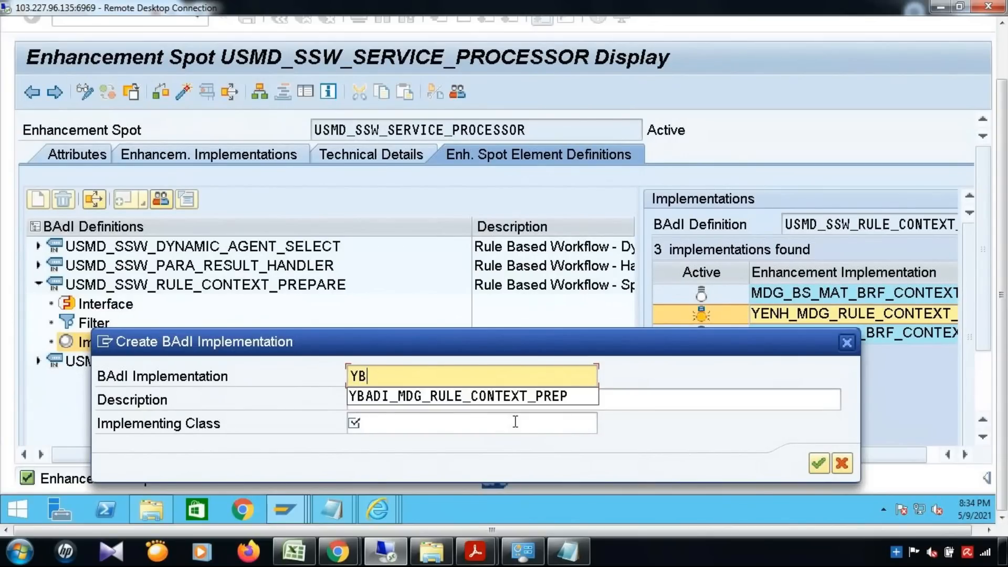
key("Down")
key("Return")
type("_MDG_RULE_CONTEXT_PREP_")
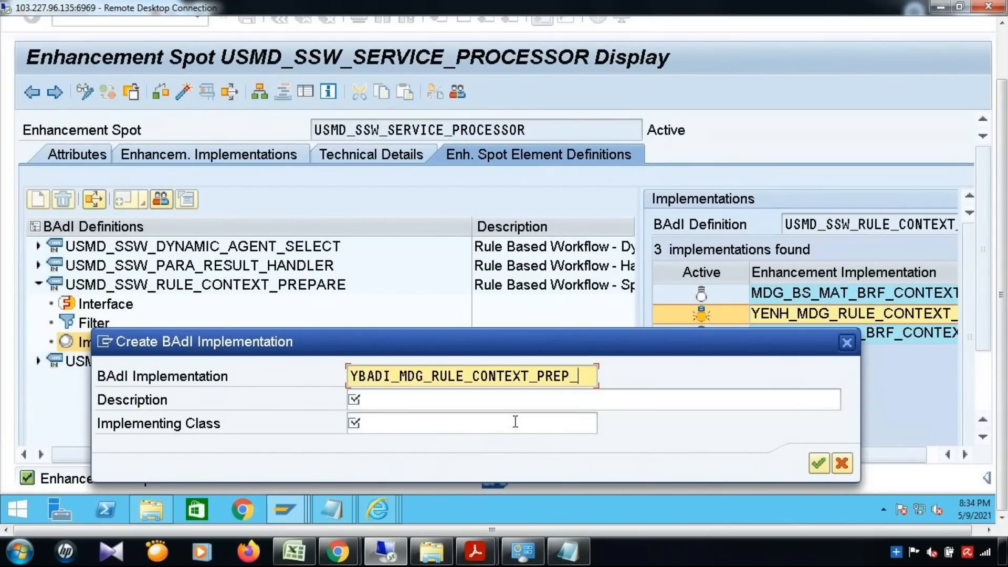
type("00")
key("BackSpace")
type("2")
left_click(549, 405)
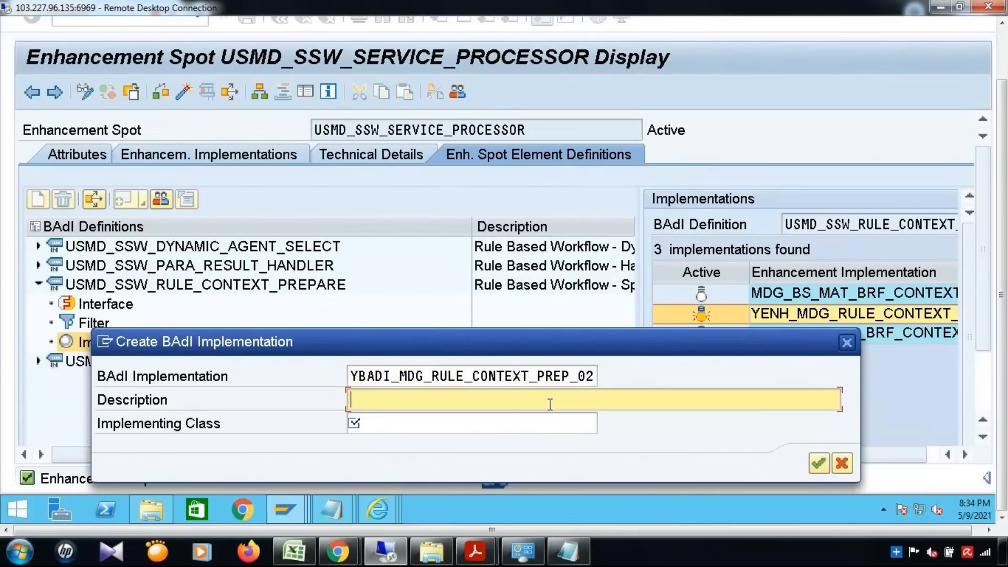
type("Rule Context BADI 002")
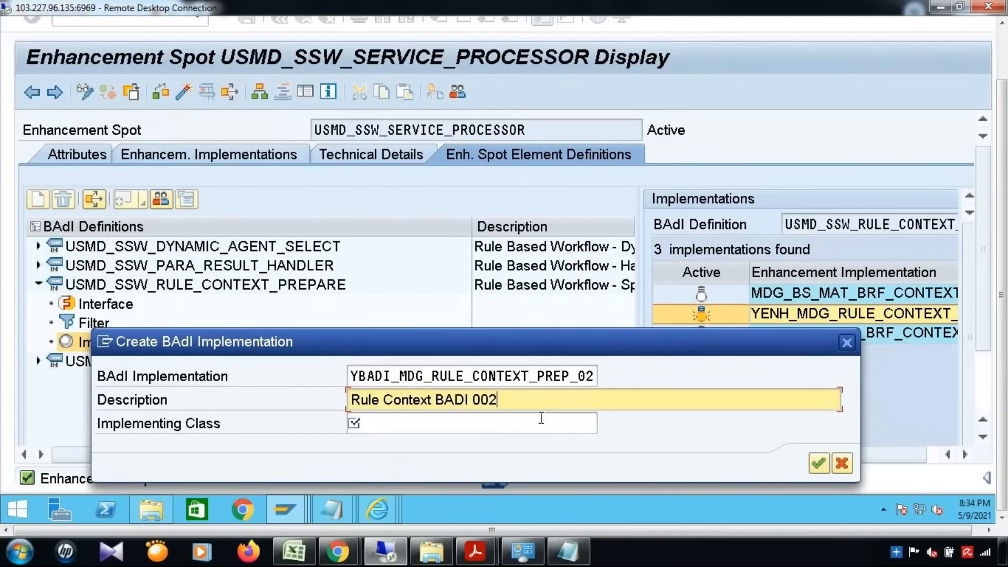
left_click(542, 418)
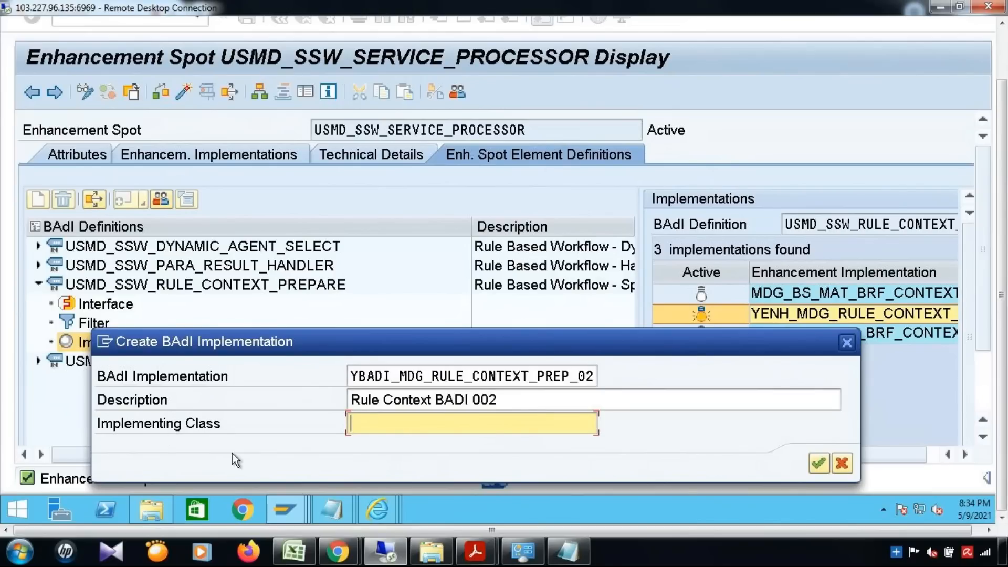
left_click(288, 548)
Type the labels Enhancement, BADI and Class into cells B233, B235 and B237.
left_click(137, 292)
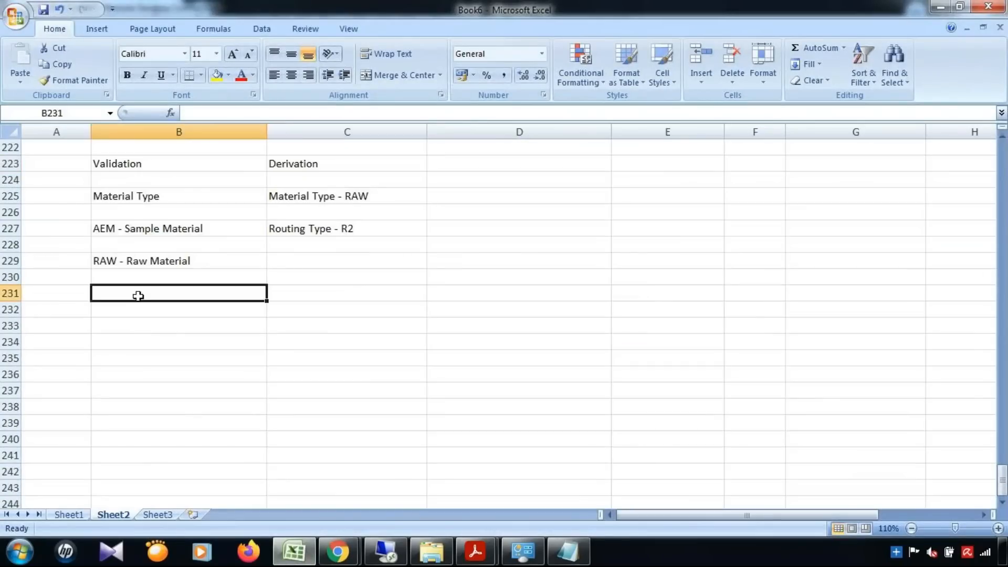
scroll(166, 328, "down", 1)
scroll(166, 328, "down", 2)
left_click(134, 176)
type("Enhancement")
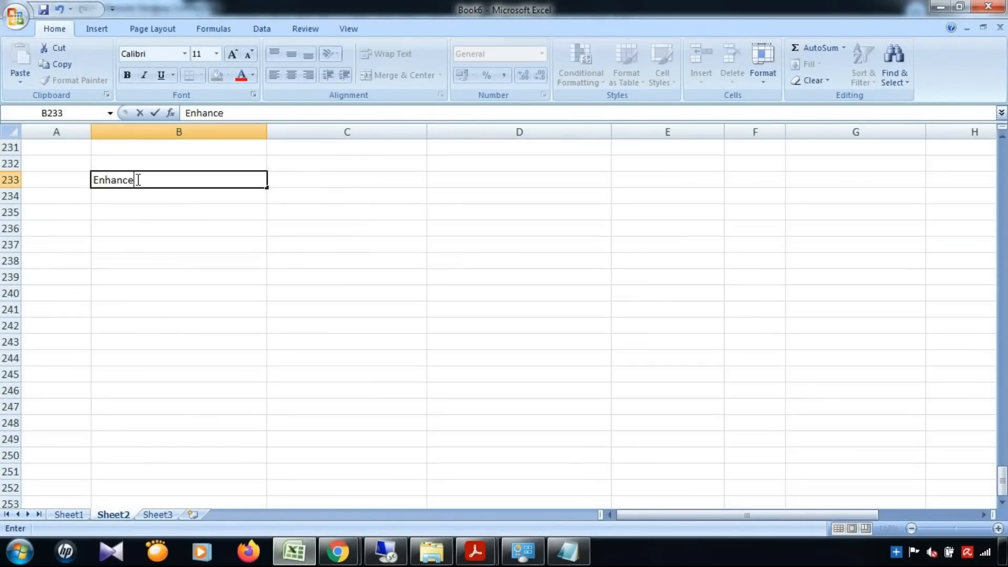
key("Return")
key("Return")
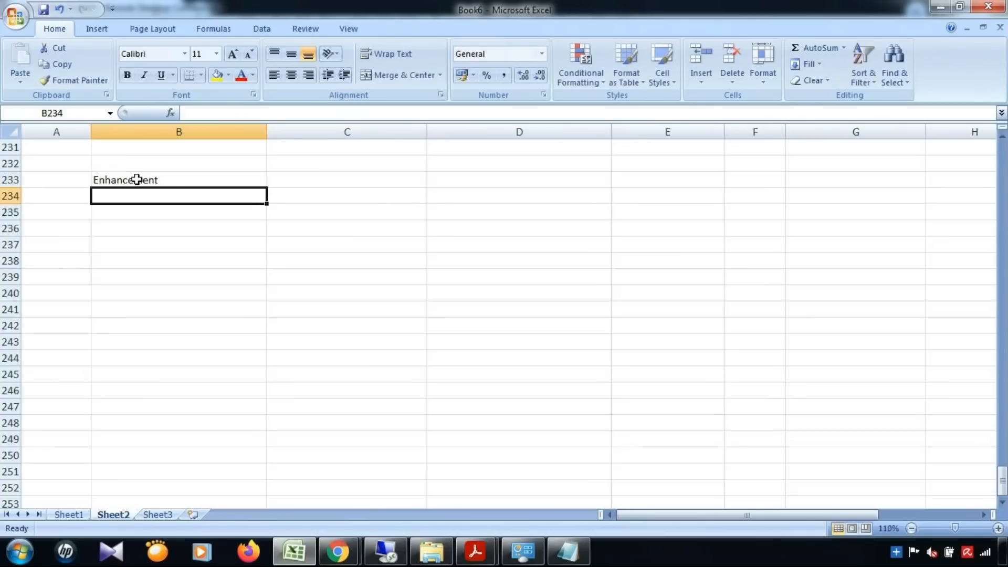
type("BADI")
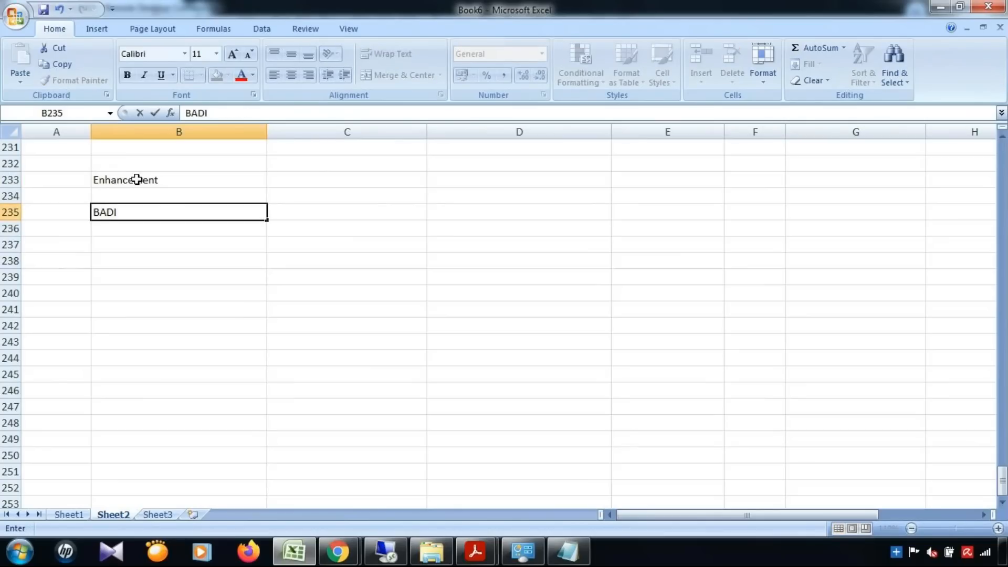
key("Return")
key("Return")
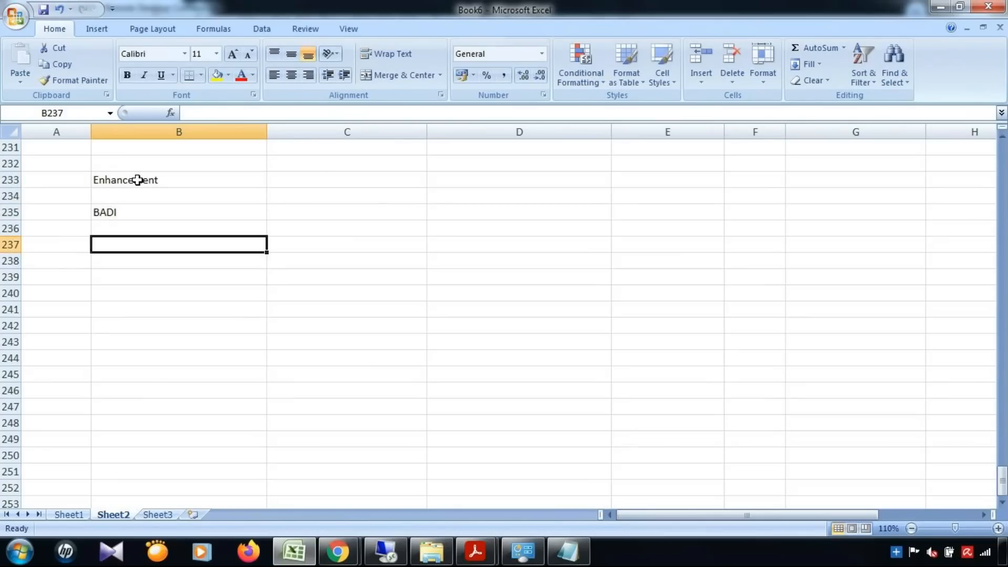
type("Class")
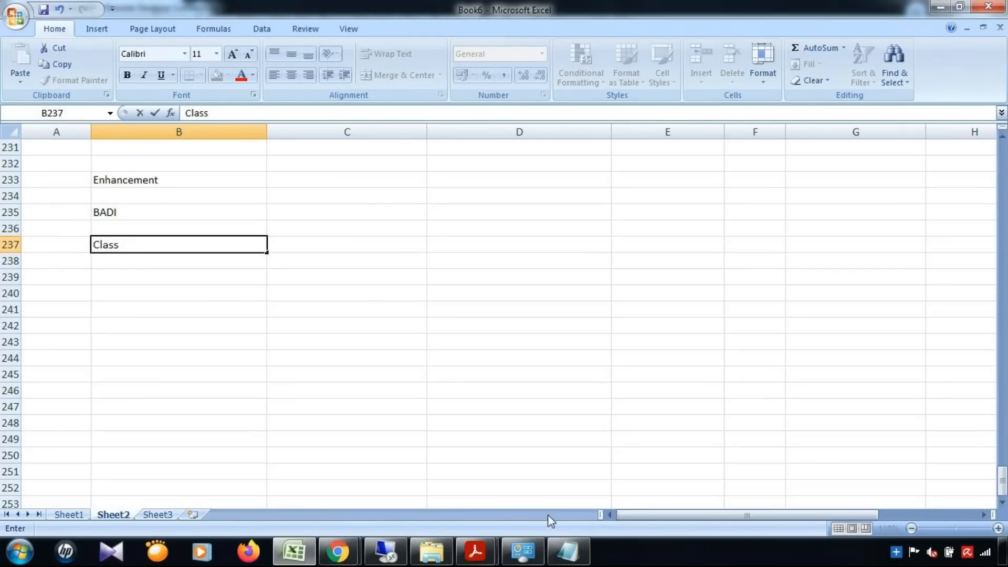
Scroll the BADI how-to PDF to section 4.2.2, showing implementing class ZL_MDG_BS_MAT_BRF_CONTEXT_LABO.
left_click(475, 551)
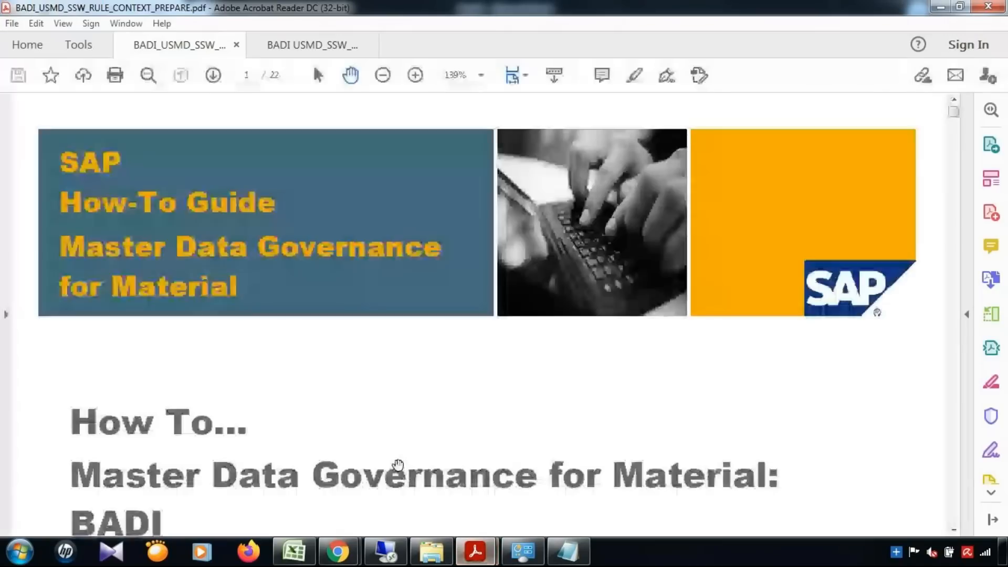
scroll(594, 362, "down", 3)
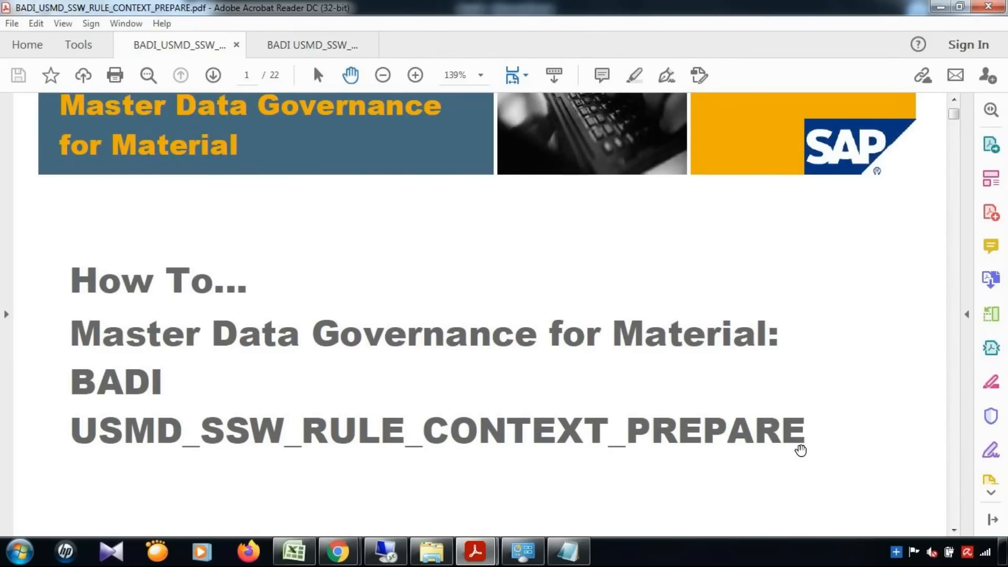
scroll(801, 450, "down", 3)
left_click_drag(956, 119, 951, 307)
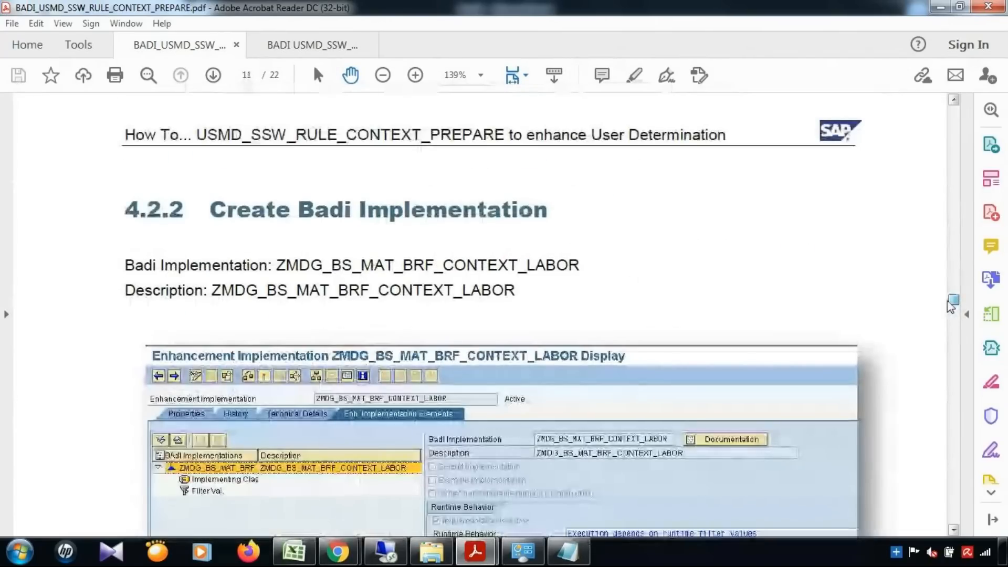
scroll(619, 344, "down", 1)
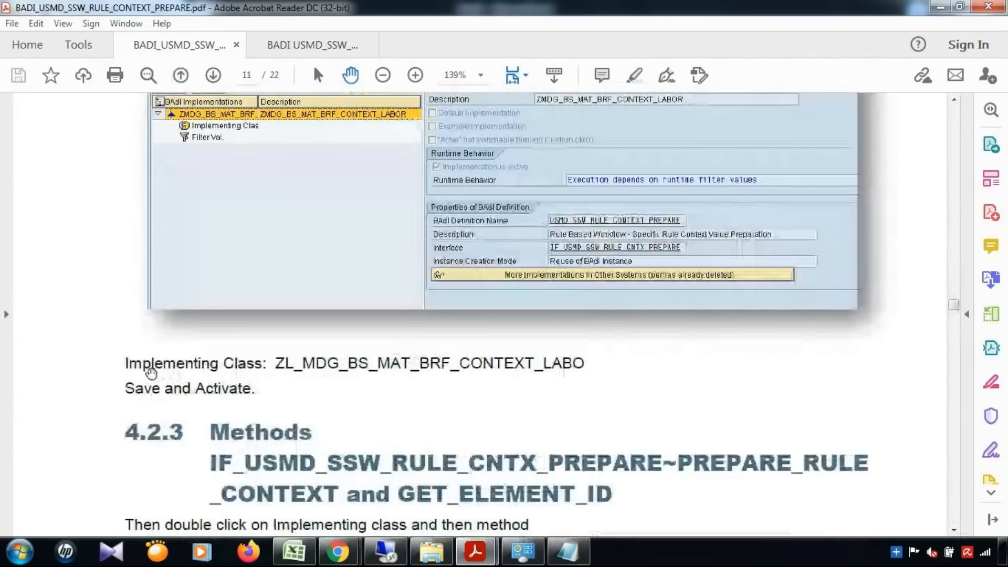
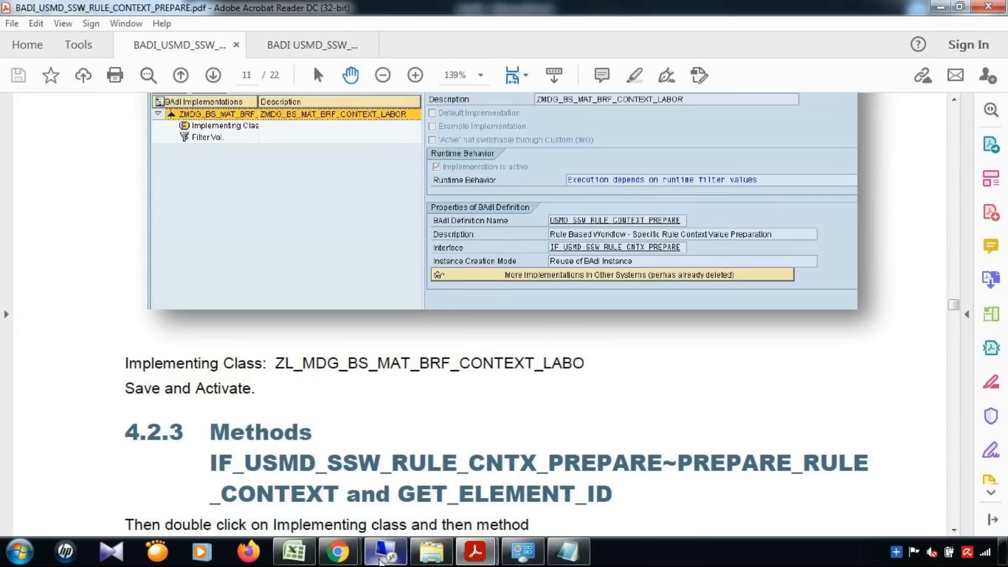
Leave the Acrobat BAdI guide and switch back to the remote SAP session's Create BAdI Implementation dialog.
left_click(380, 559)
mouse_move(378, 508)
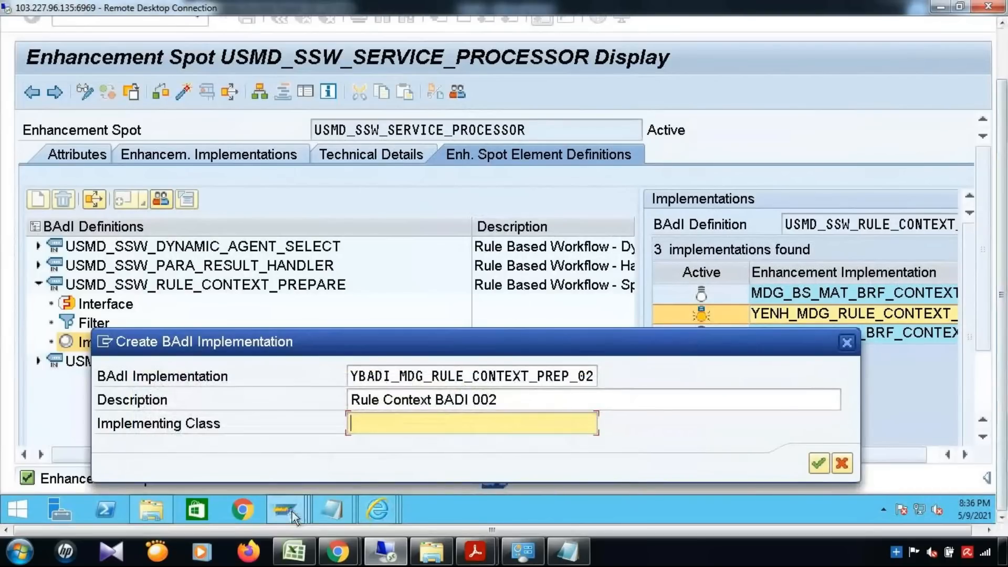
Enter ZL_MDG_BS_MAT_BRF_CONTEXT_LABO as implementing class, then bring up the ABAP Dictionary window.
mouse_move(292, 512)
type("ZL")
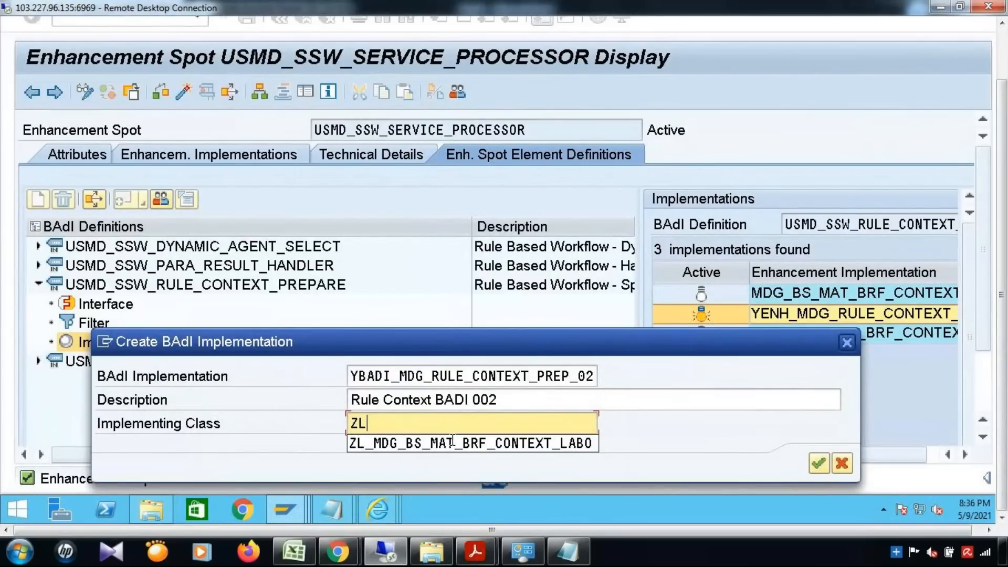
left_click(452, 442)
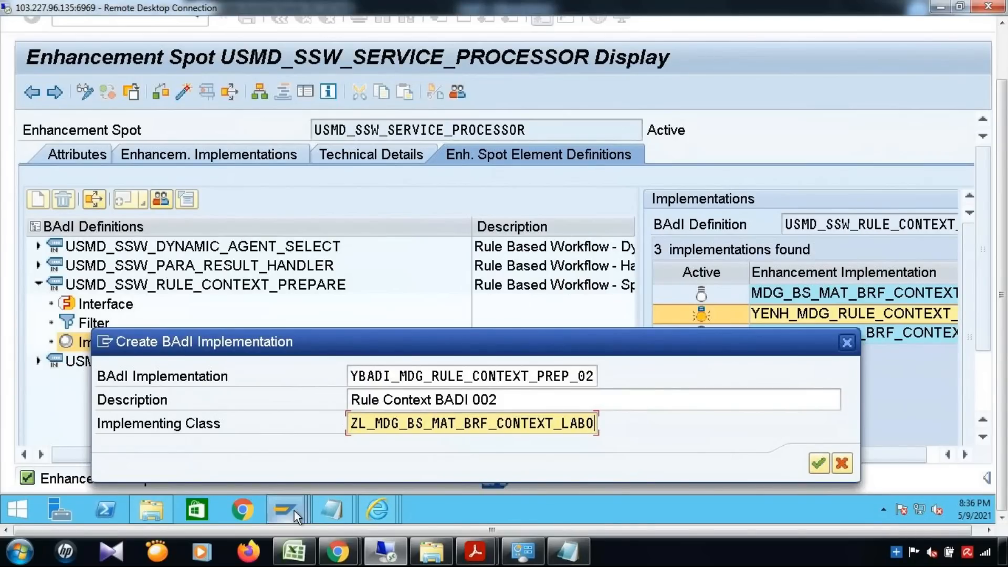
left_click(578, 449)
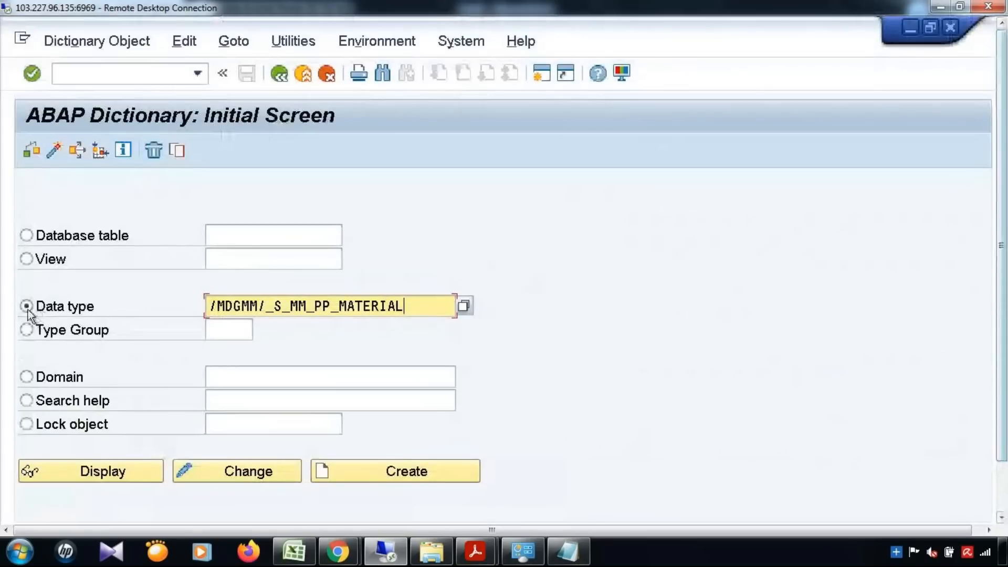
Open Class Builder via /nSE24 and start copying class ZL_MDG_BS_MAT_BRF_CONTEXT_LABO.
left_click(131, 70)
type("/nse24")
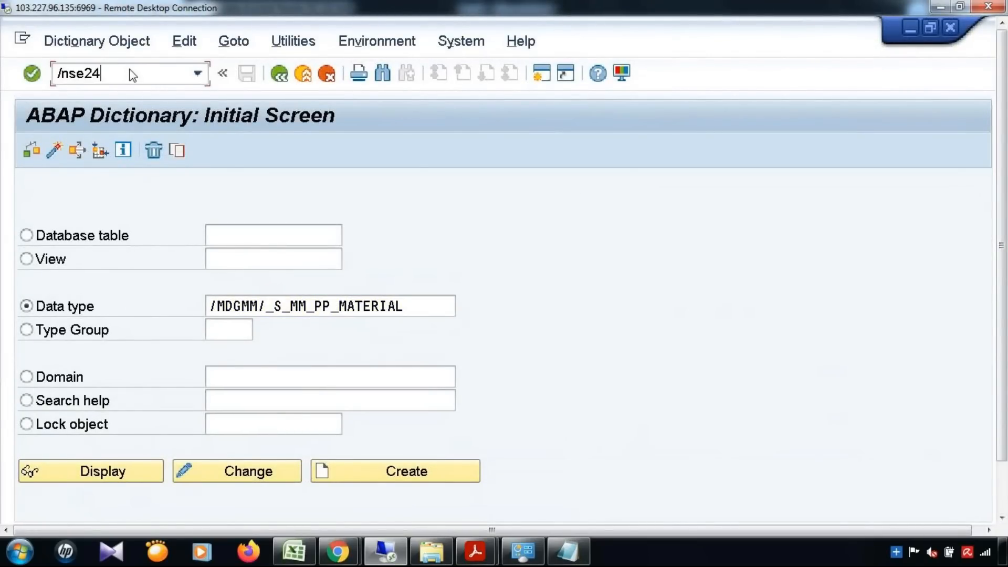
key("Return")
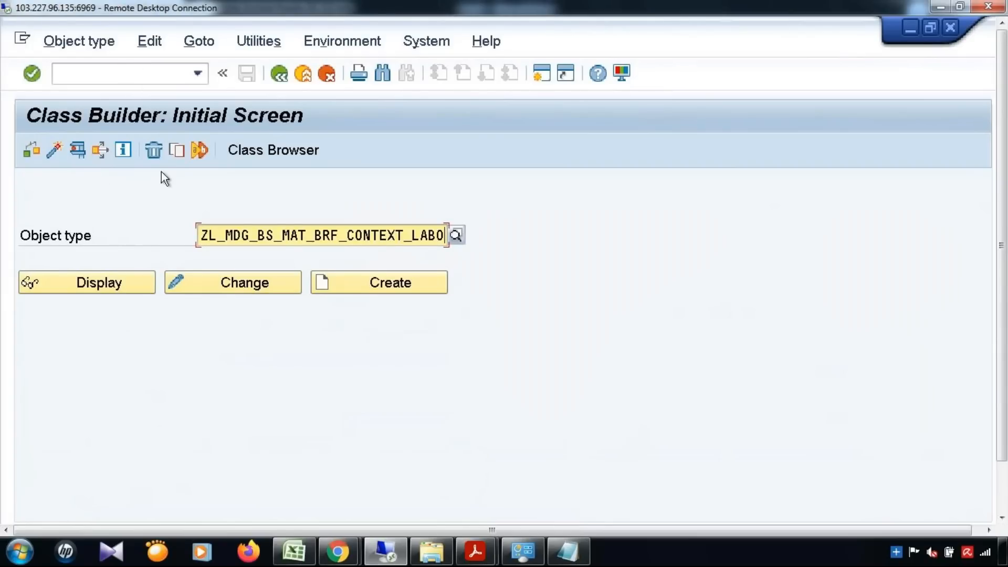
left_click(176, 154)
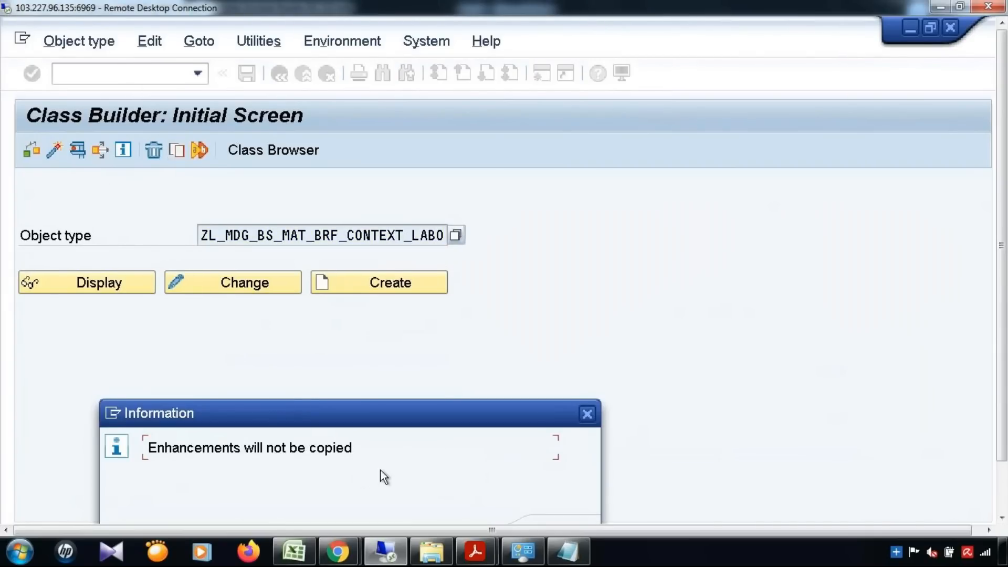
left_click(588, 415)
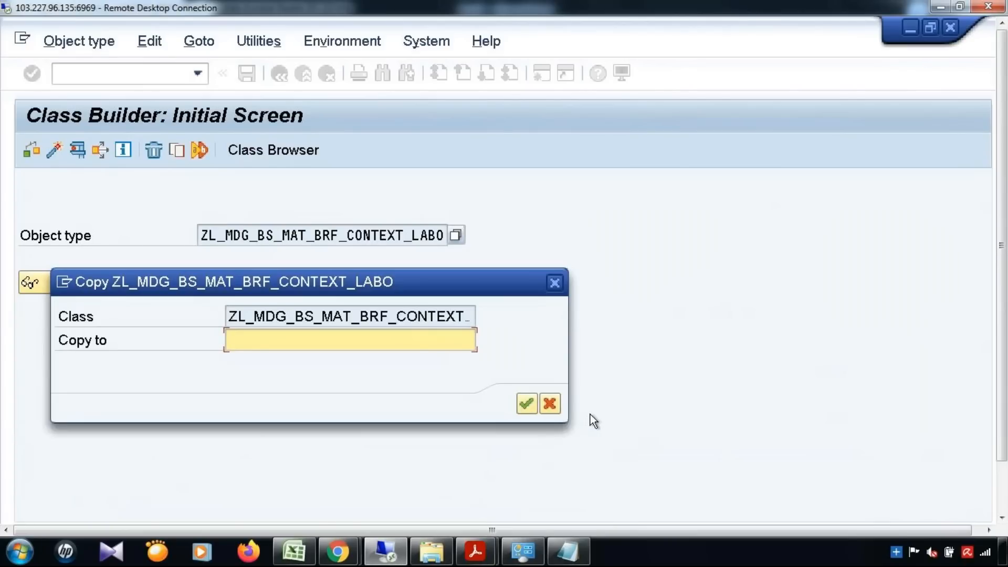
Name the copy ZL_MDG_BS_MAT_BRF_CONTEXT_MAT and save it as a local object.
key("ctrl+v")
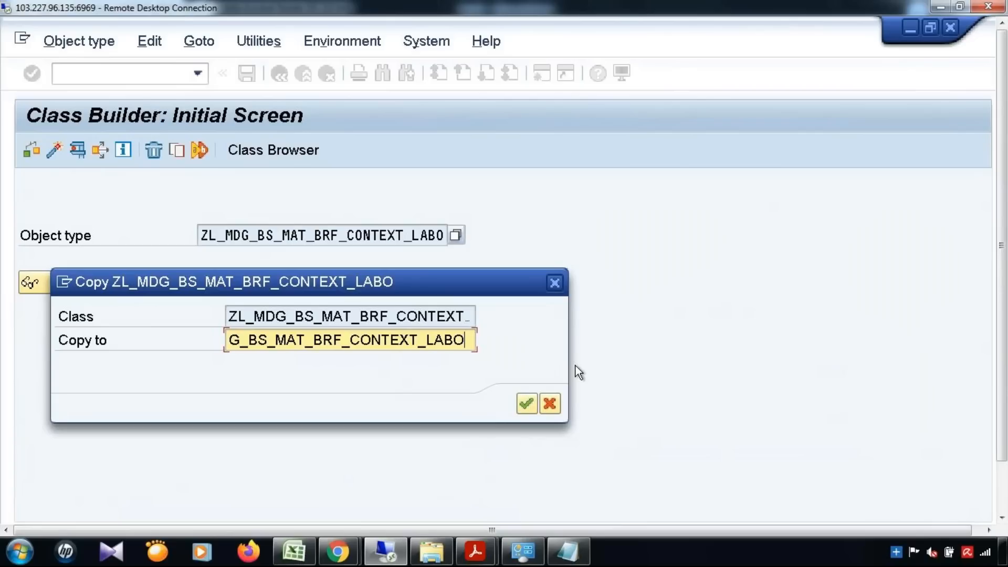
key("BackSpace")
key("BackSpace")
key("BackSpace")
key("BackSpace")
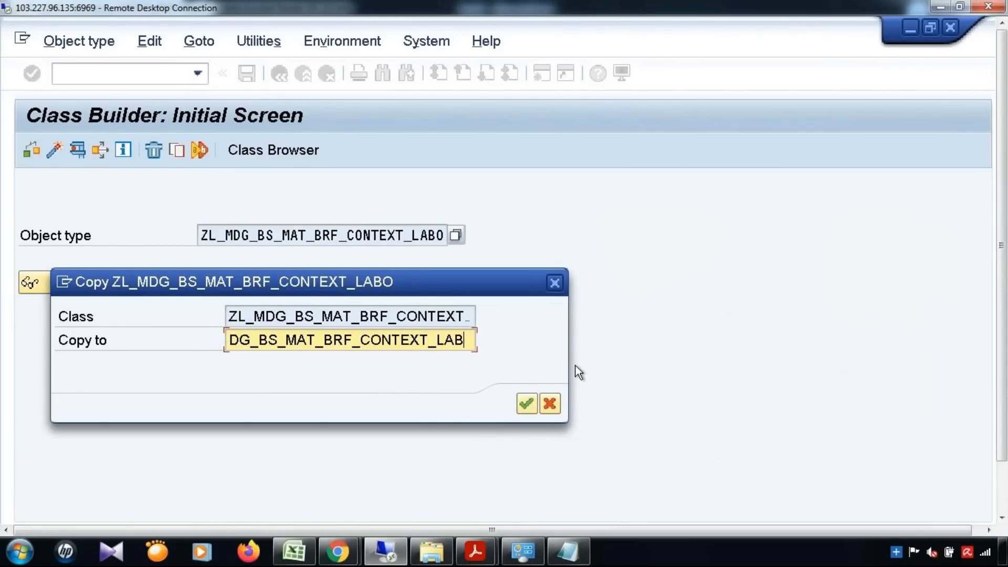
type("MATK")
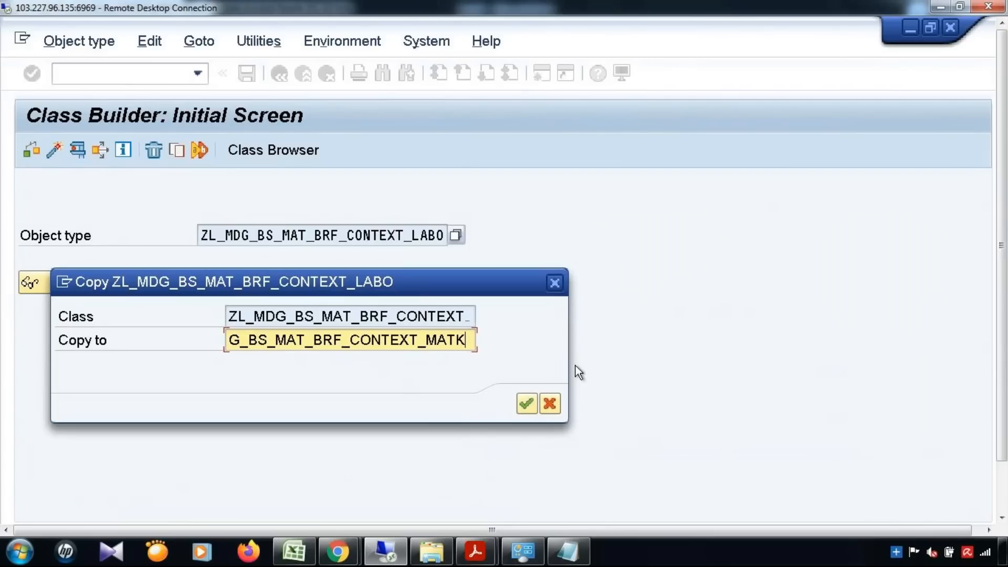
key("BackSpace")
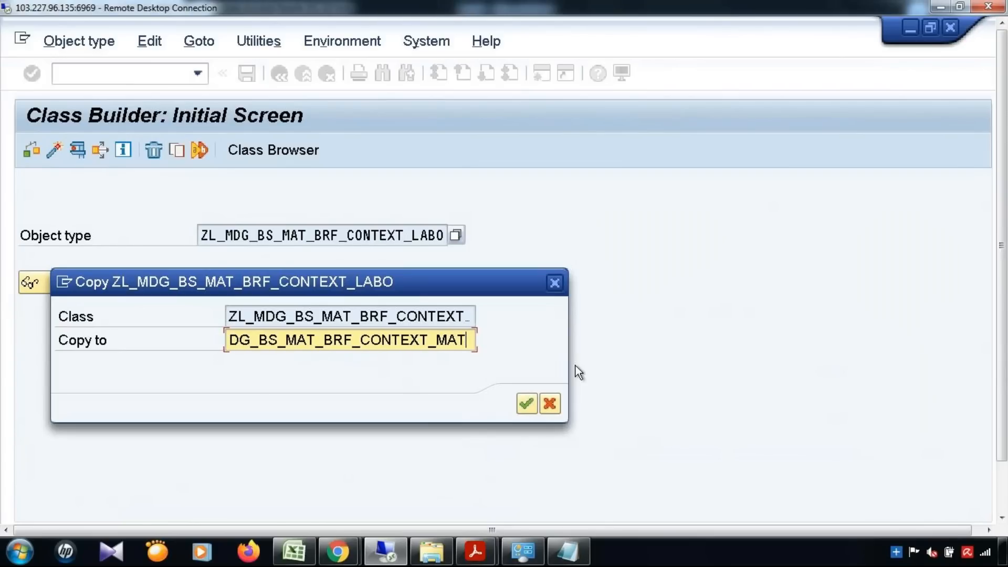
left_click(525, 404)
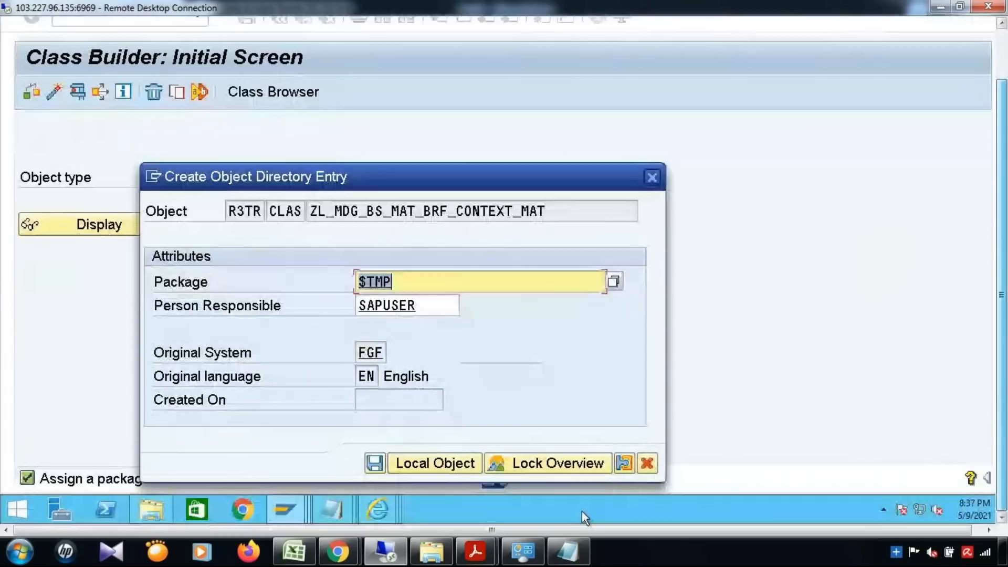
left_click(430, 463)
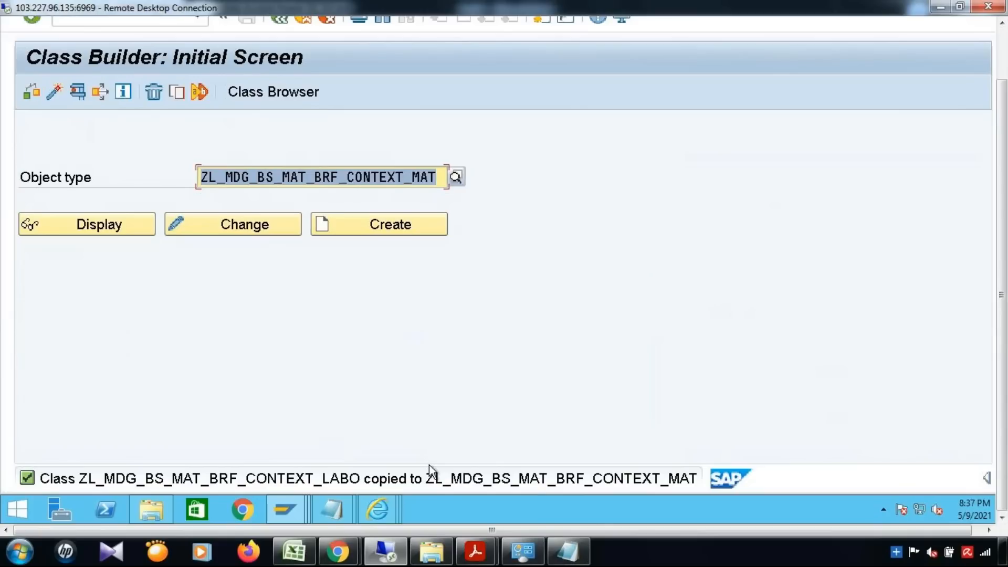
key("Right")
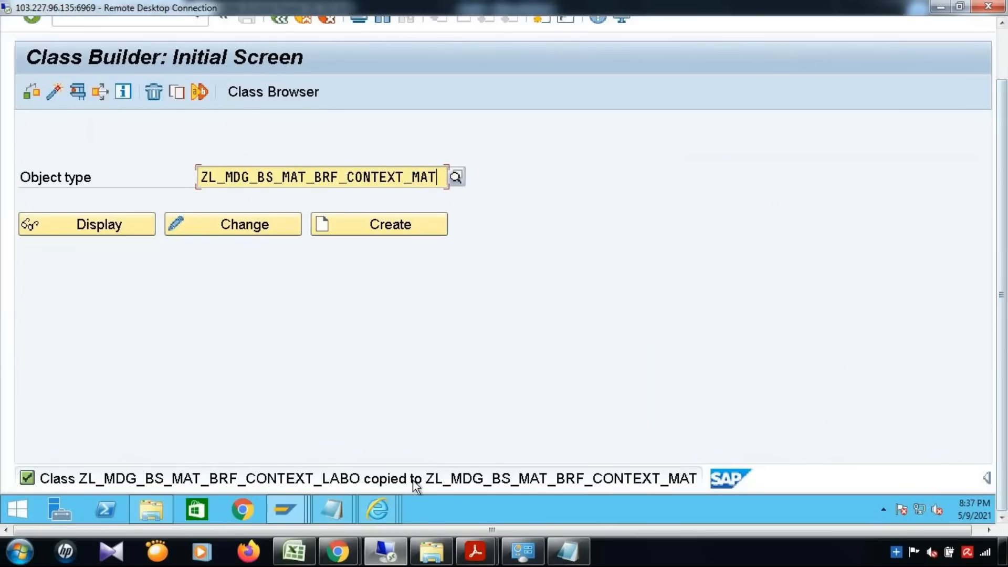
left_click(292, 511)
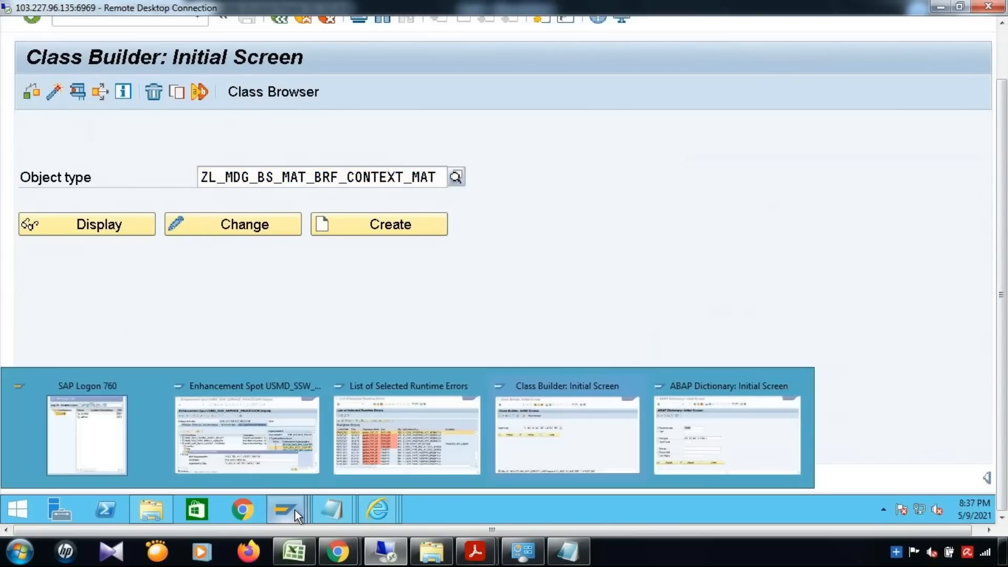
Set ZL_MDG_BS_MAT_BRF_CONTEXT_MAT as implementing class and copy the MDG_BS_MAT_BRF_CONTEXT_LABOR sample class.
left_click(250, 446)
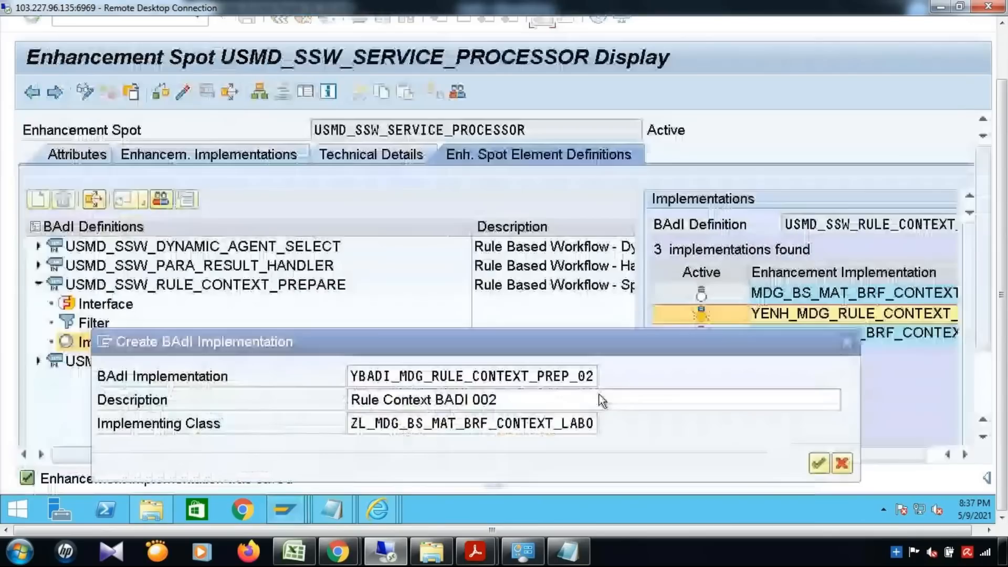
left_click(542, 431)
key("ctrl+a")
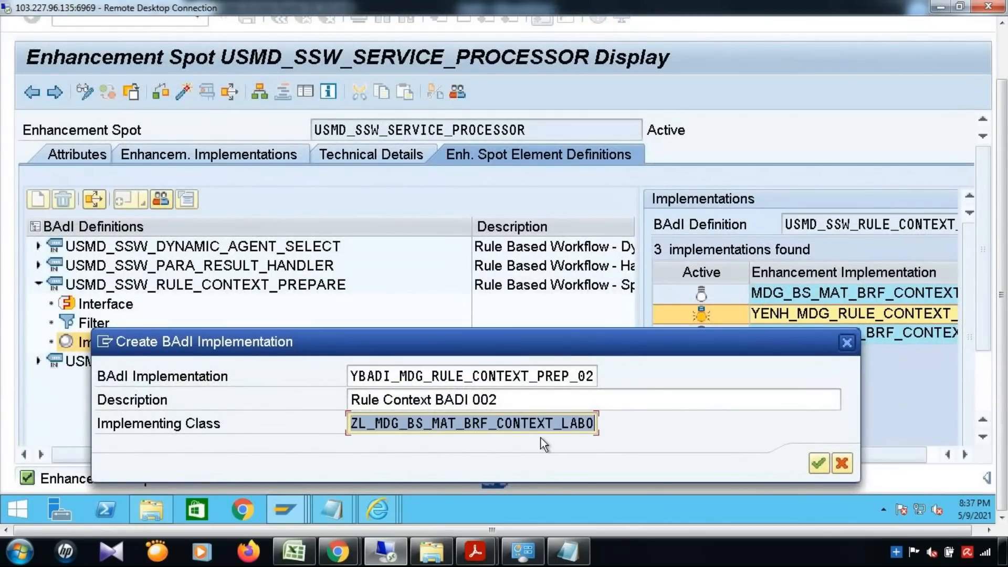
key("ctrl+v")
left_click(819, 463)
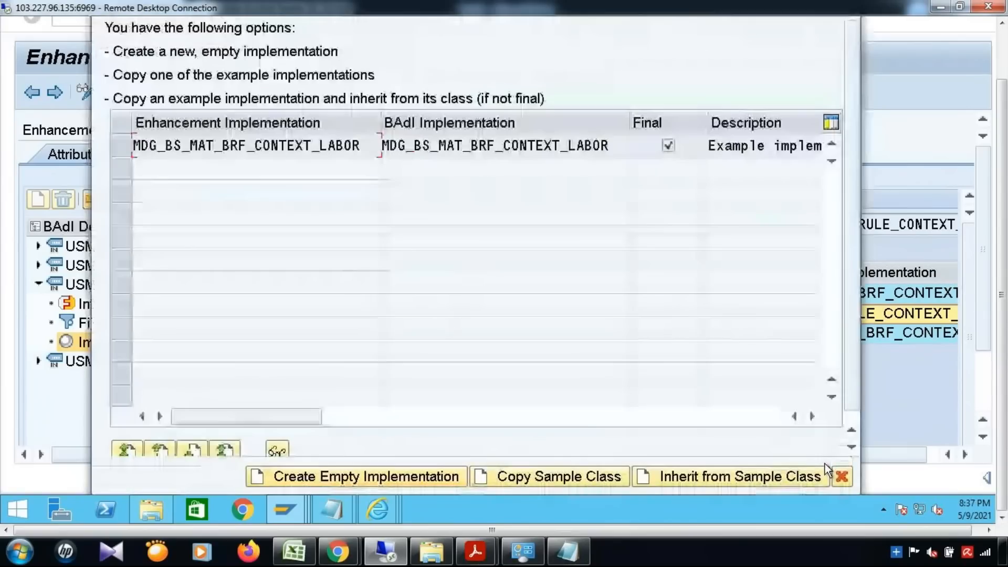
left_click(125, 146)
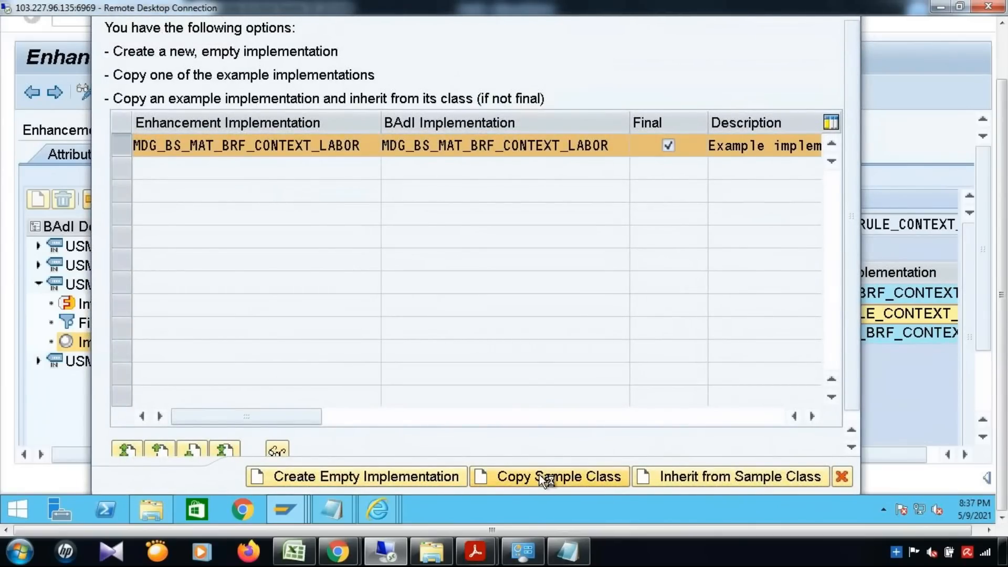
left_click(541, 477)
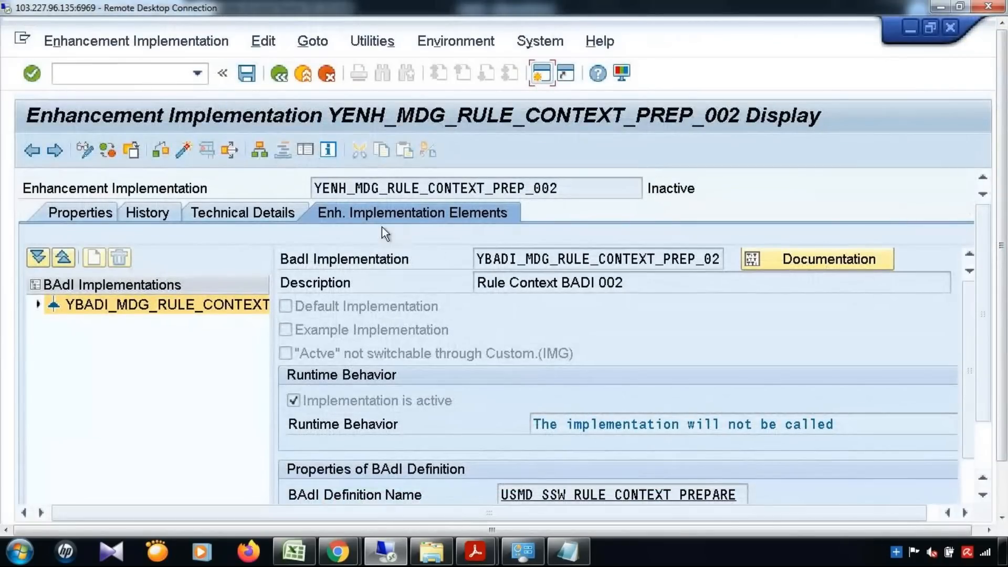
Display the YBADI implementation's interface, class ZL_MDG_BS_MAT_BRF_CONTEXT_MAT and methods, then bring up the Notepad note.
left_click_drag(558, 189, 284, 191)
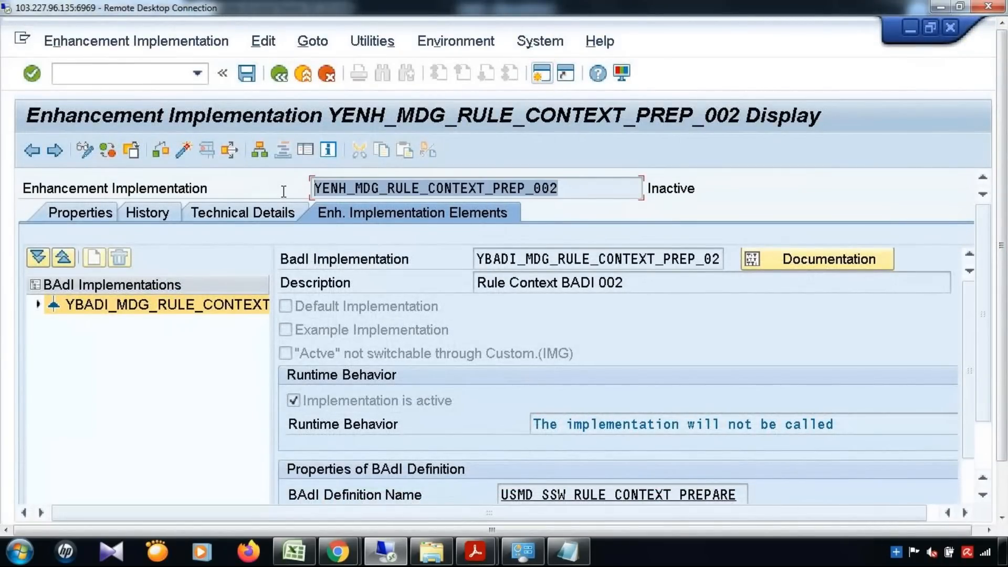
left_click_drag(700, 258, 431, 263)
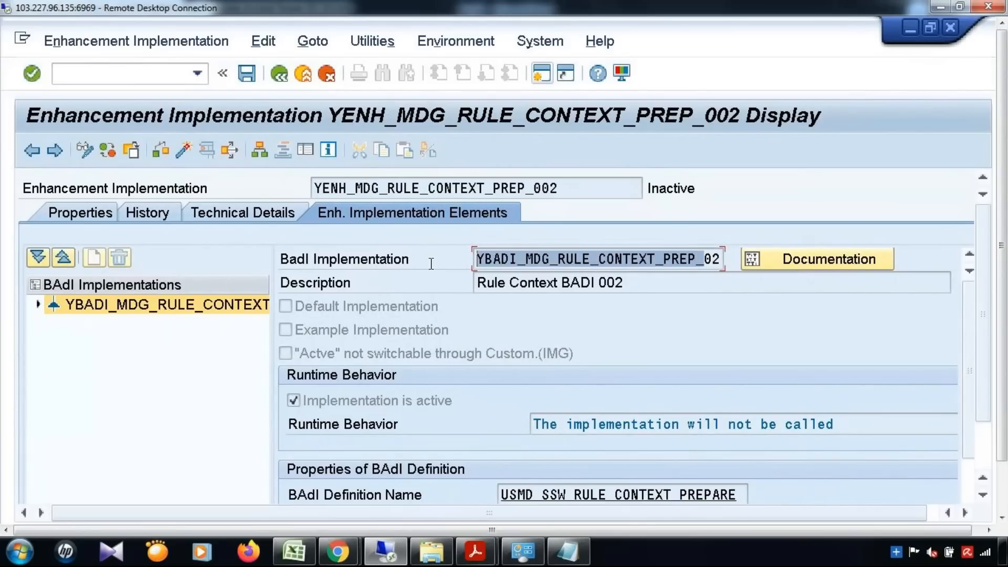
left_click(37, 305)
left_click(118, 326)
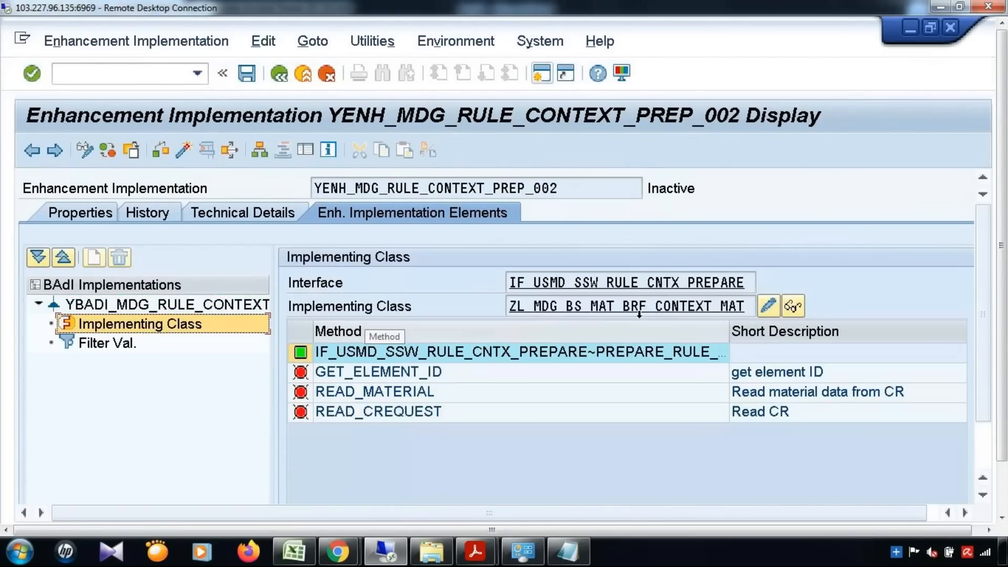
left_click_drag(749, 283, 452, 284)
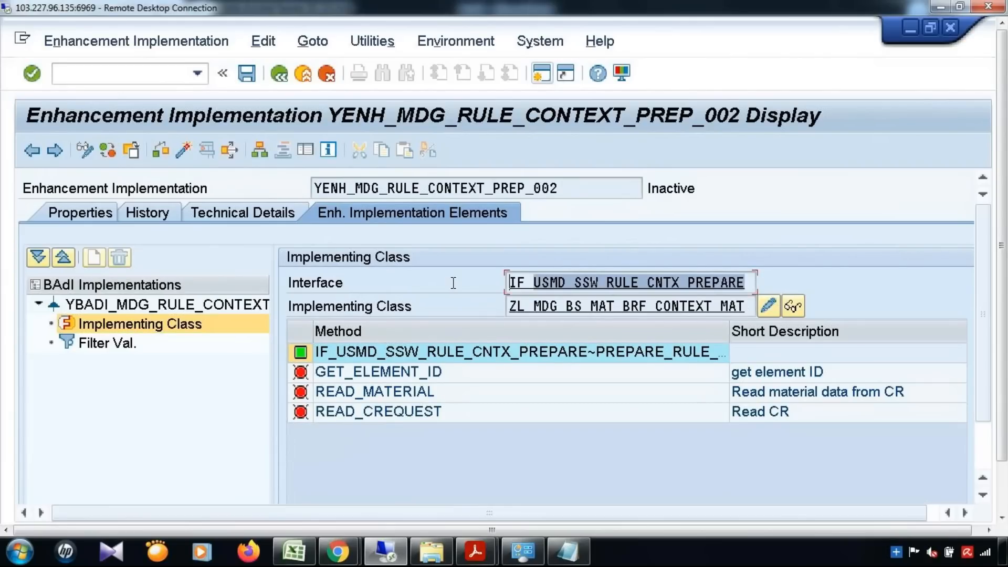
left_click_drag(751, 307, 435, 308)
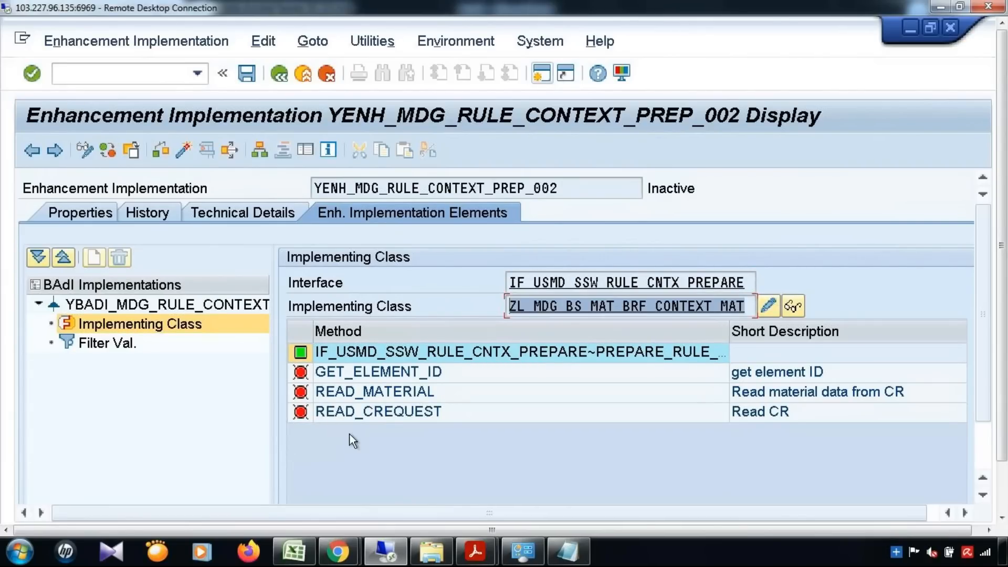
left_click(567, 552)
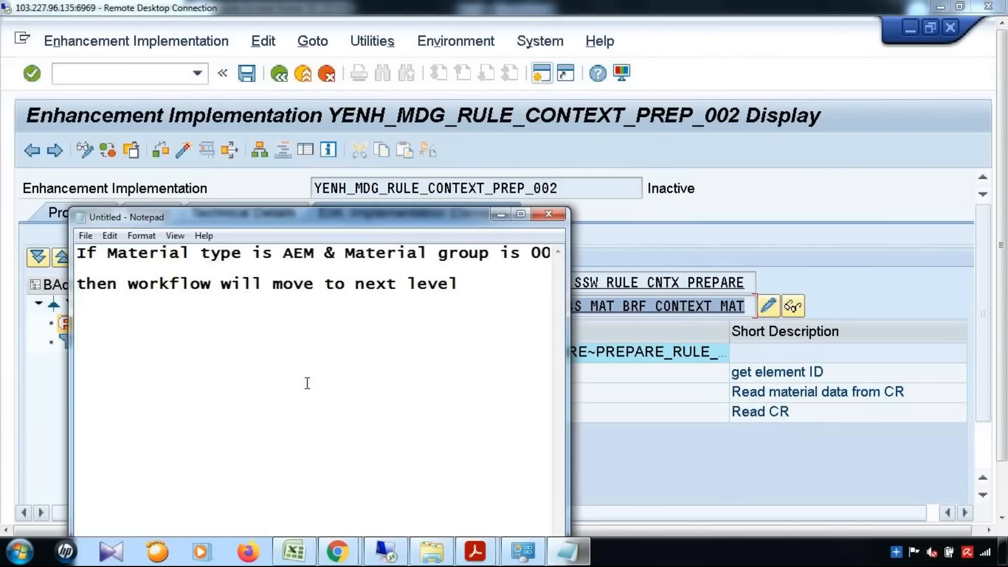
Add 'Methods' in cell B239 of the Excel notes, then minimize Excel.
left_click(560, 554)
left_click(294, 552)
left_click(229, 277)
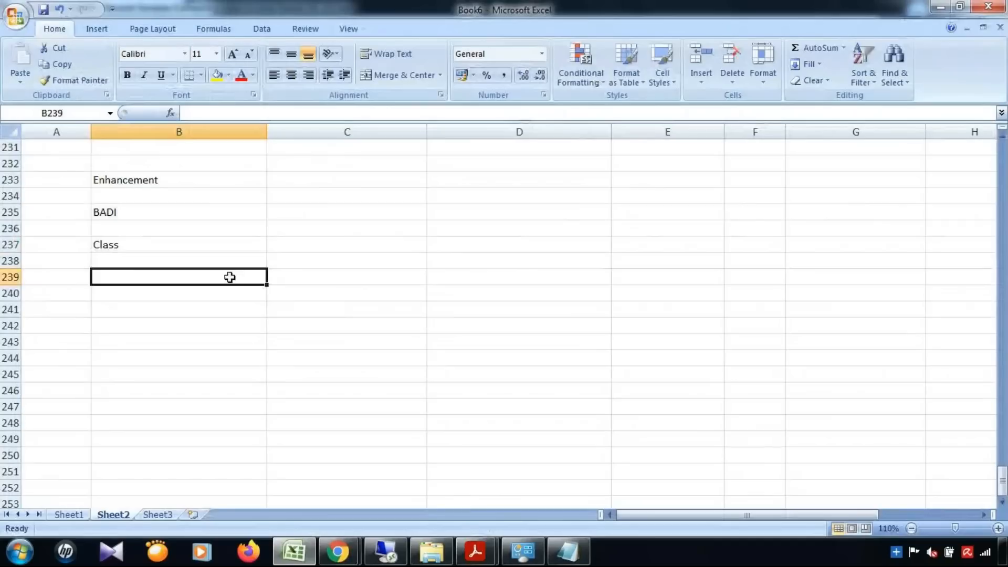
type("Methods")
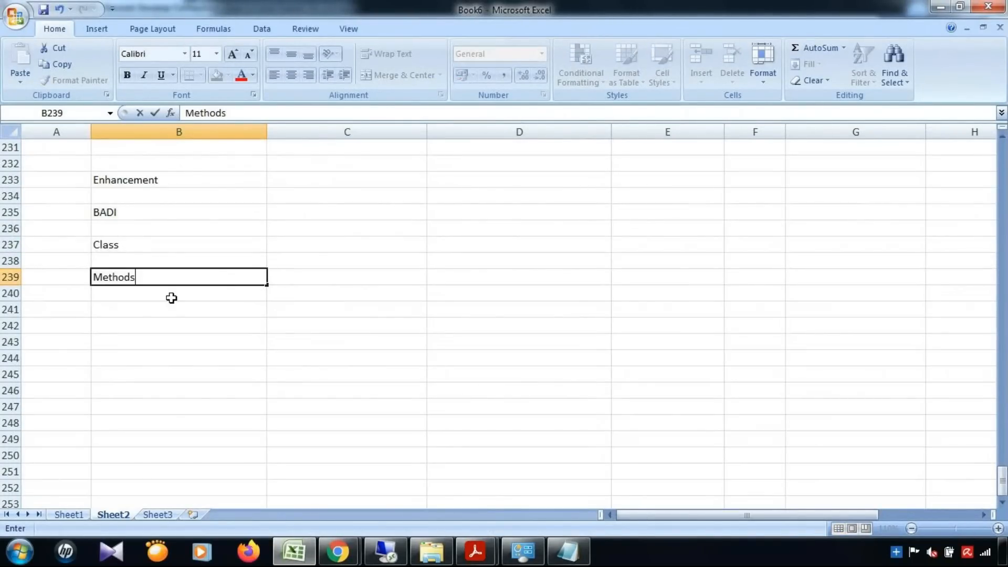
left_click_drag(158, 187, 156, 282)
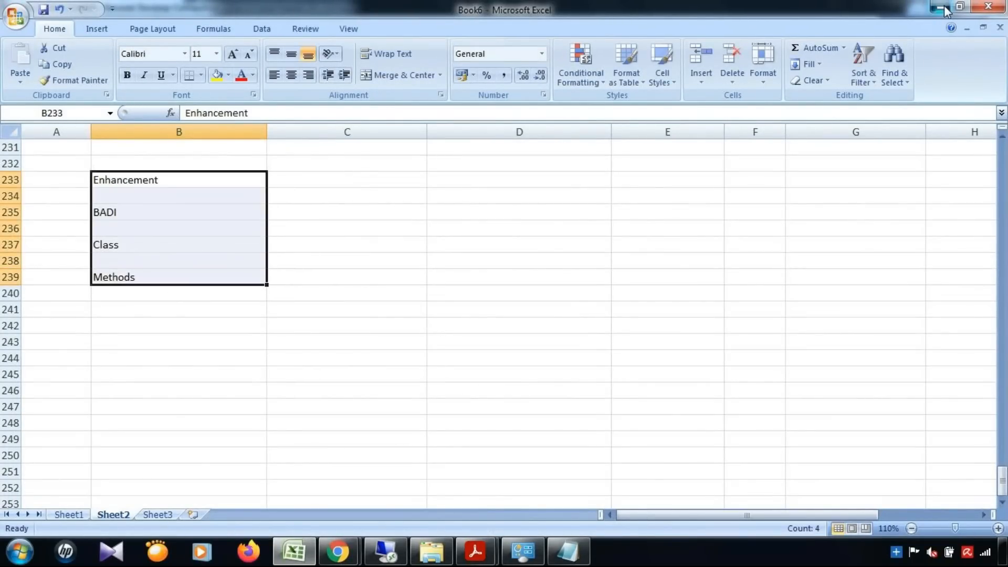
left_click(940, 6)
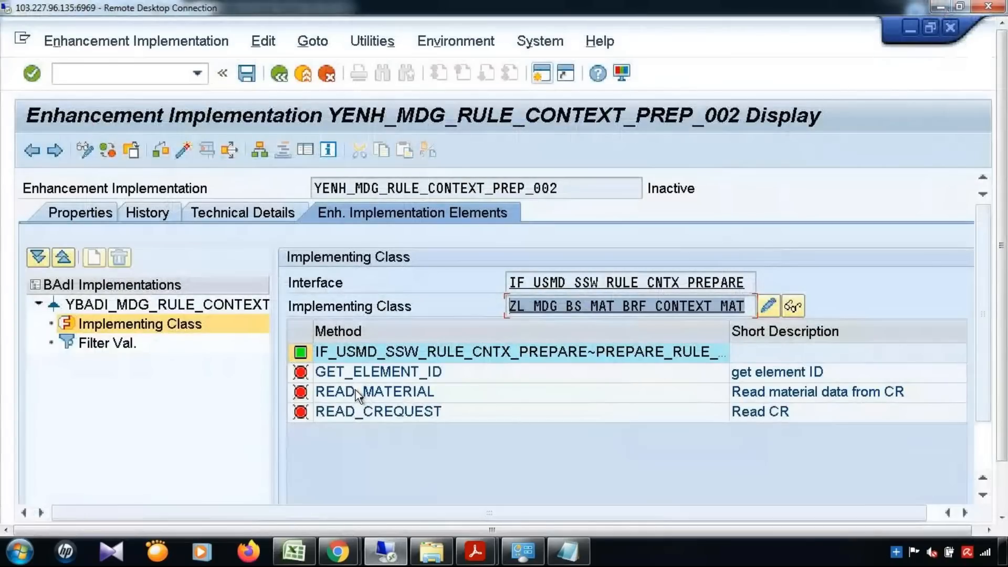
Review the READ_CREQUEST, READ_MATERIAL and GET_ELEMENT_ID methods and filter values, then return to USMD_SSW_SERVICE_PROCESSOR.
left_click(403, 418)
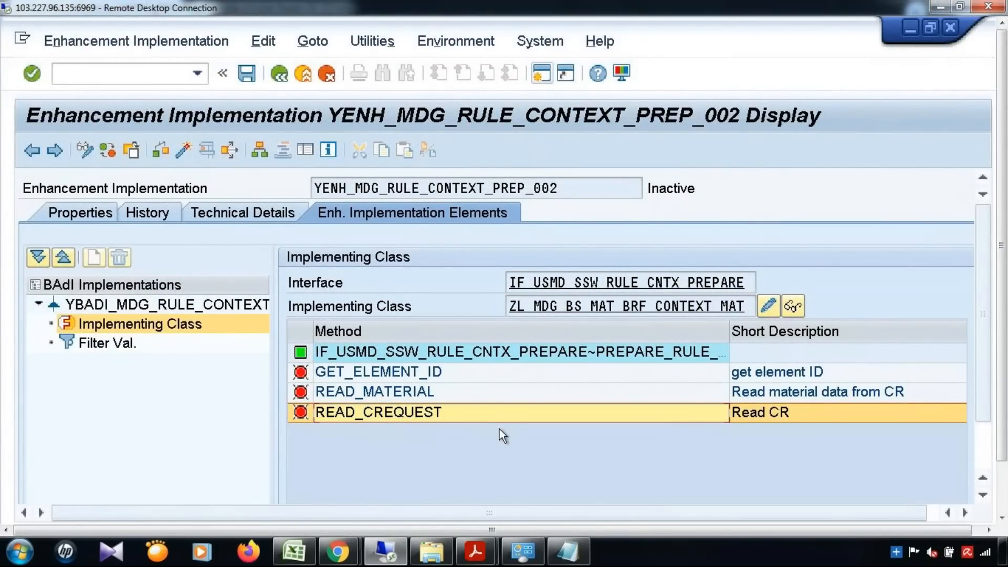
left_click(539, 394)
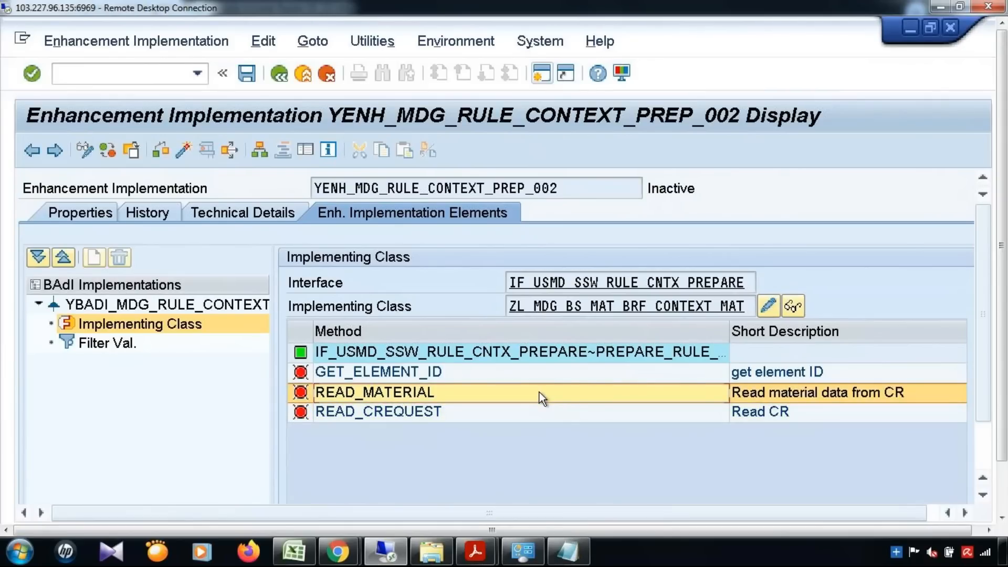
left_click(492, 374)
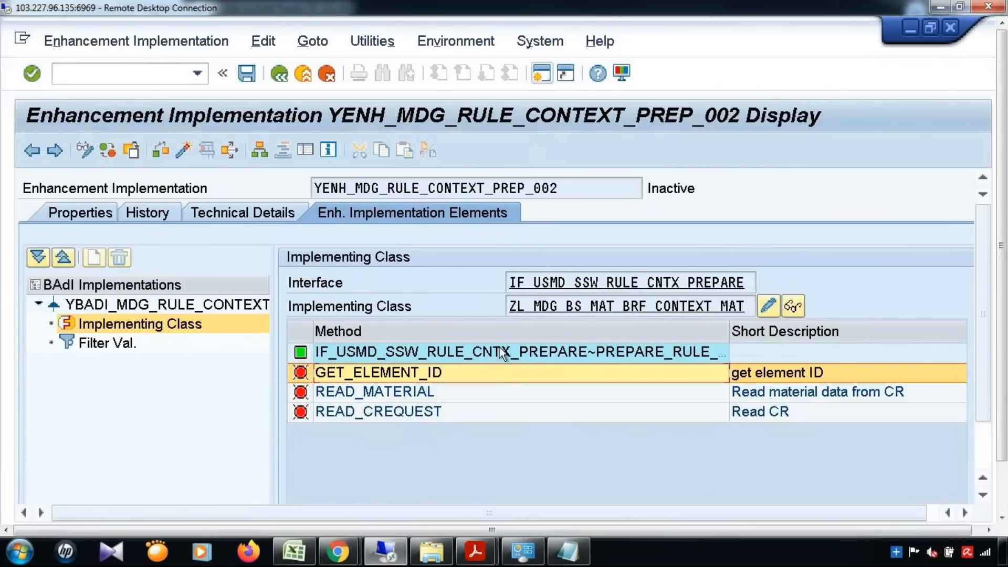
left_click(502, 353)
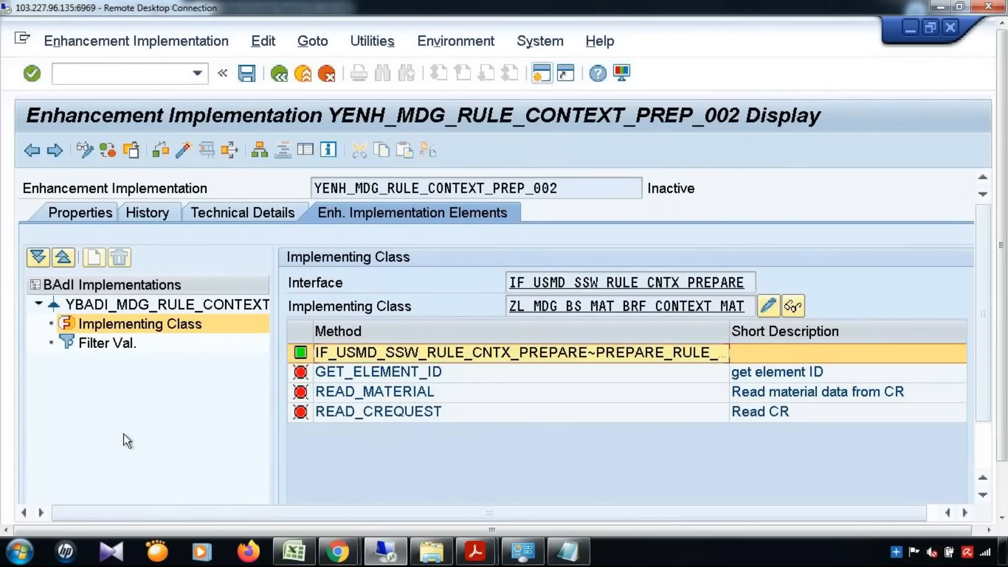
left_click(127, 346)
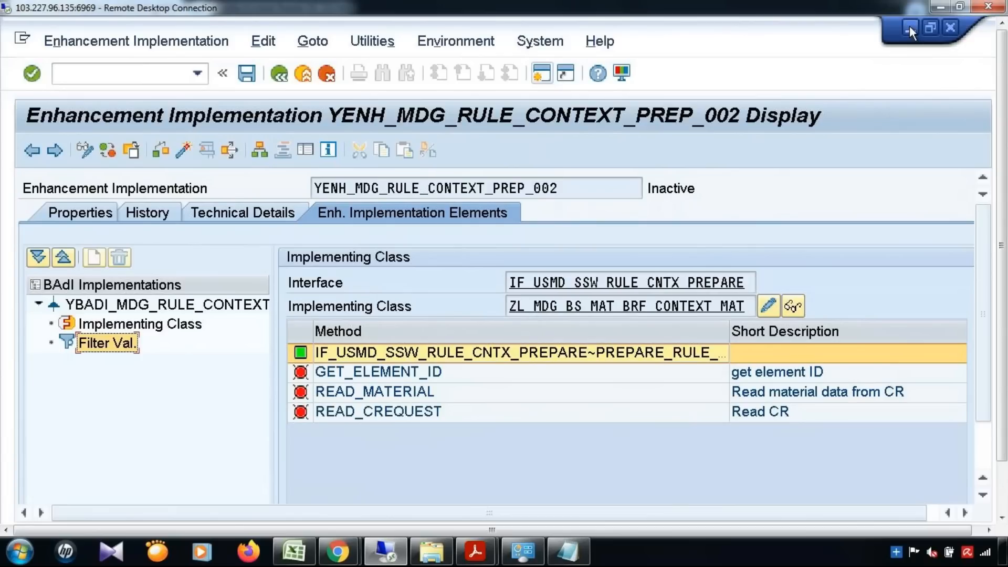
left_click(286, 75)
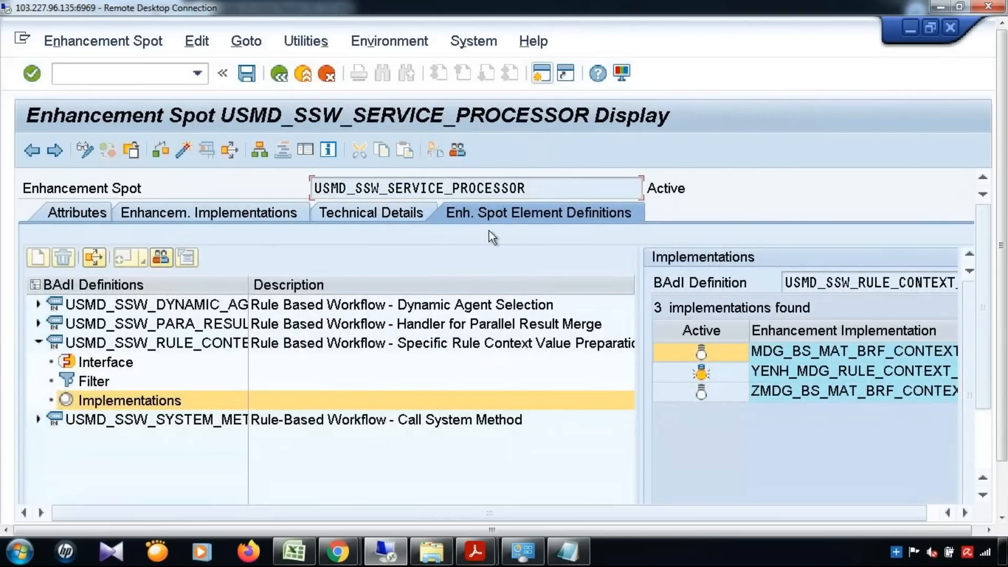
Open YENH_MDG_RULE_CONTEXT_PREP's class ZL_MDG_BS_MAT_BRF_CONTEXT_LABO and its READ_CREQUEST method.
double_click(808, 370)
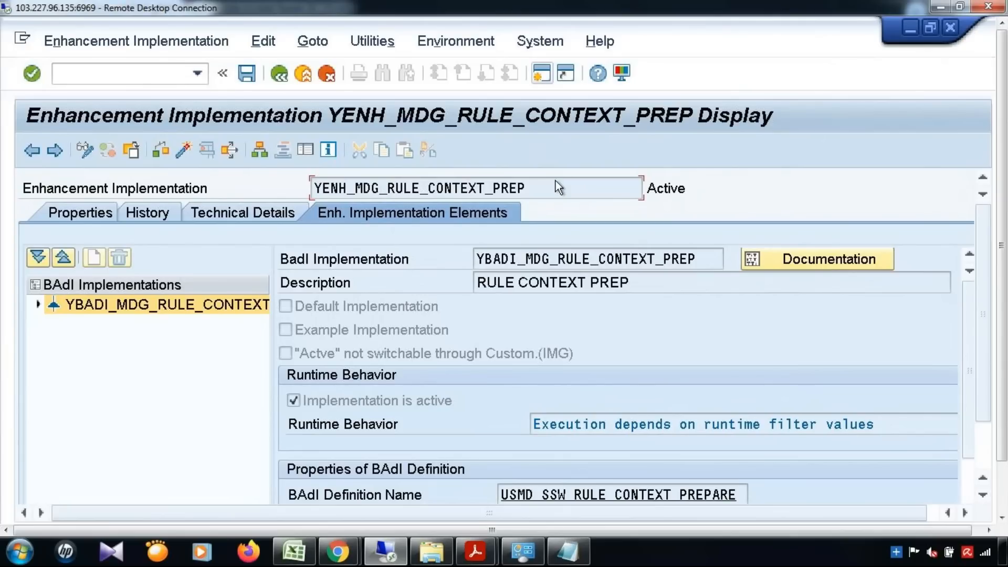
left_click_drag(555, 182, 207, 187)
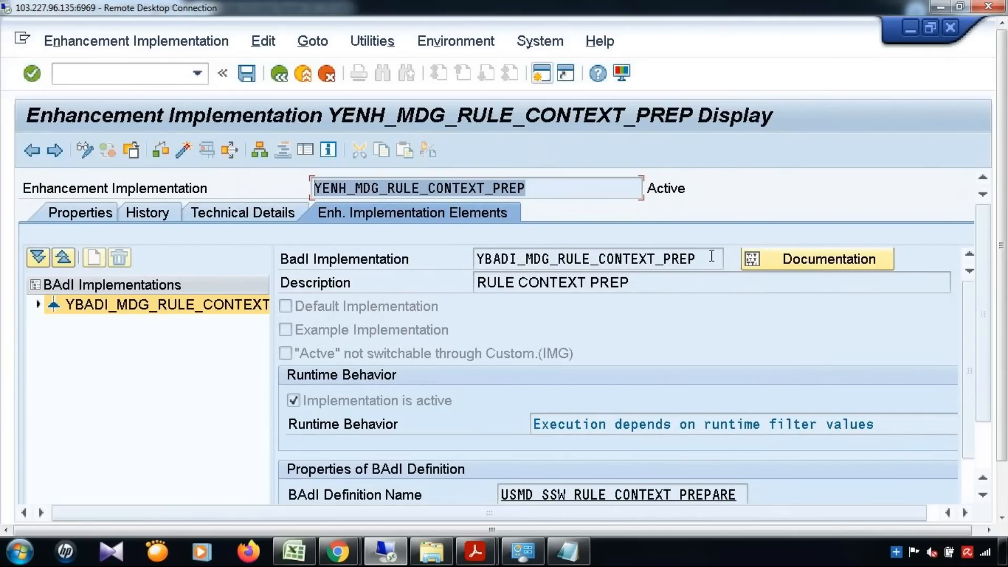
left_click_drag(711, 256, 446, 263)
left_click(39, 305)
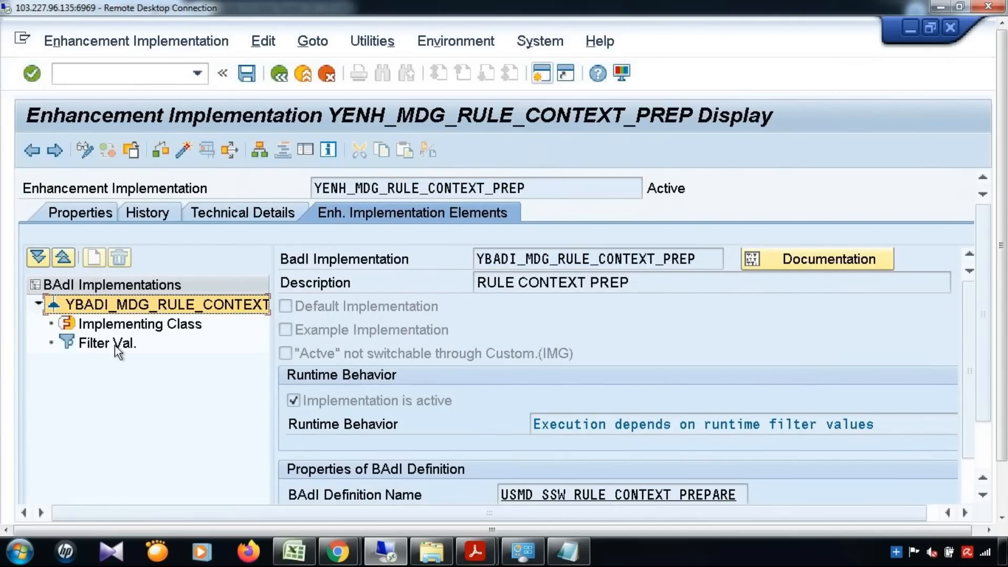
double_click(138, 323)
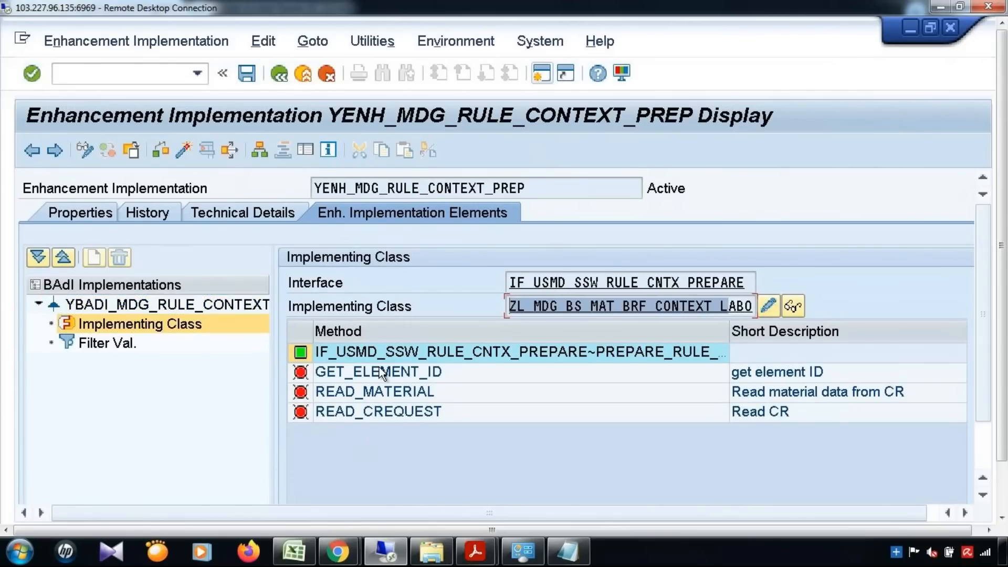
double_click(367, 411)
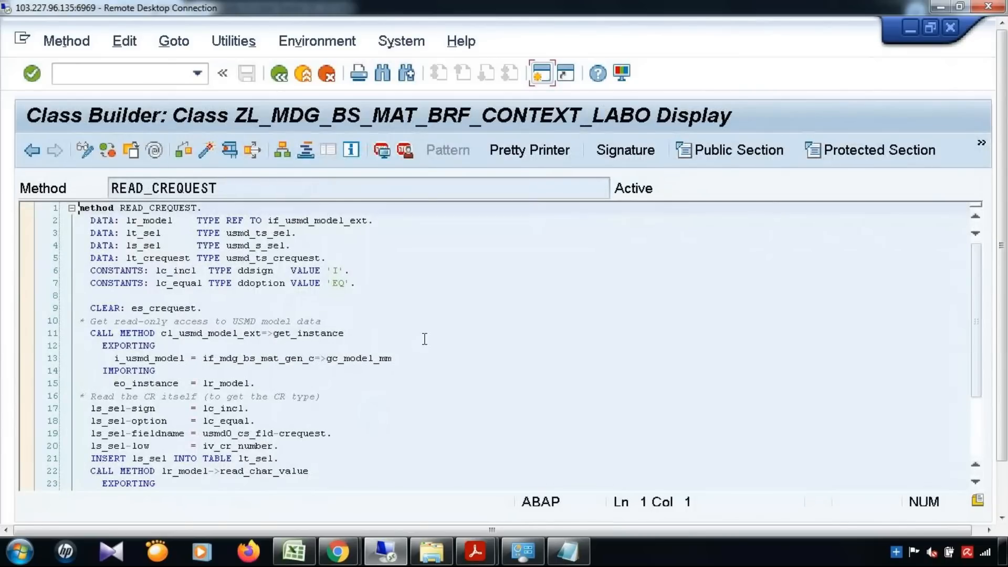
Highlight the CALL METHOD cl_usmd_model_ext get_instance statement on line 11 of READ_CREQUEST.
left_click(424, 338)
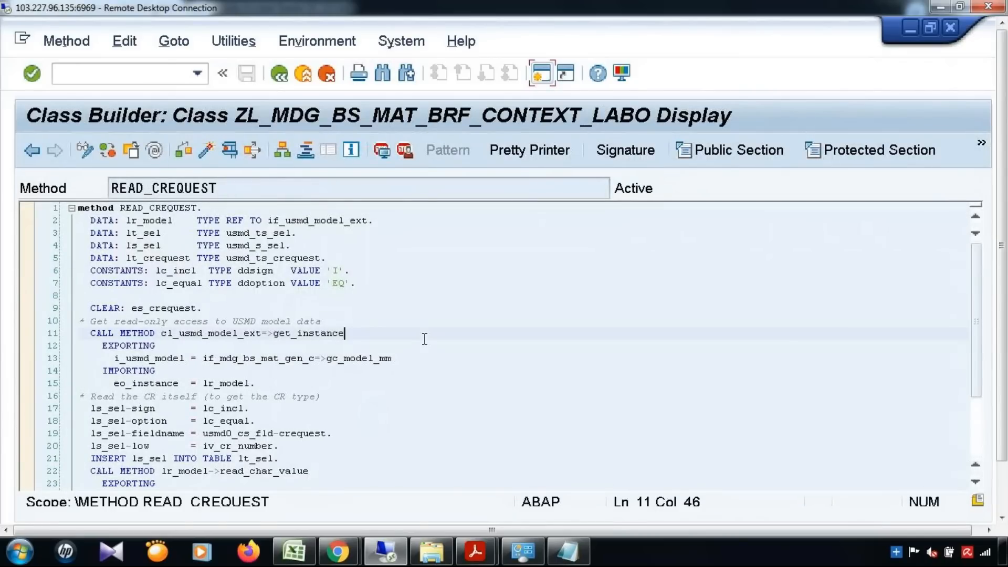
scroll(424, 338, "down", 1)
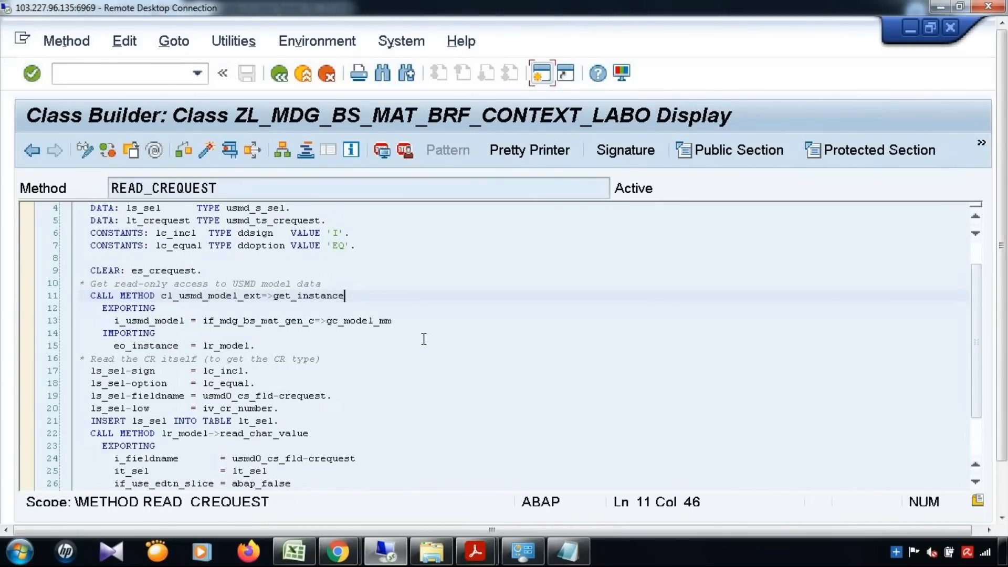
left_click(209, 440)
left_click_drag(90, 296, 155, 296)
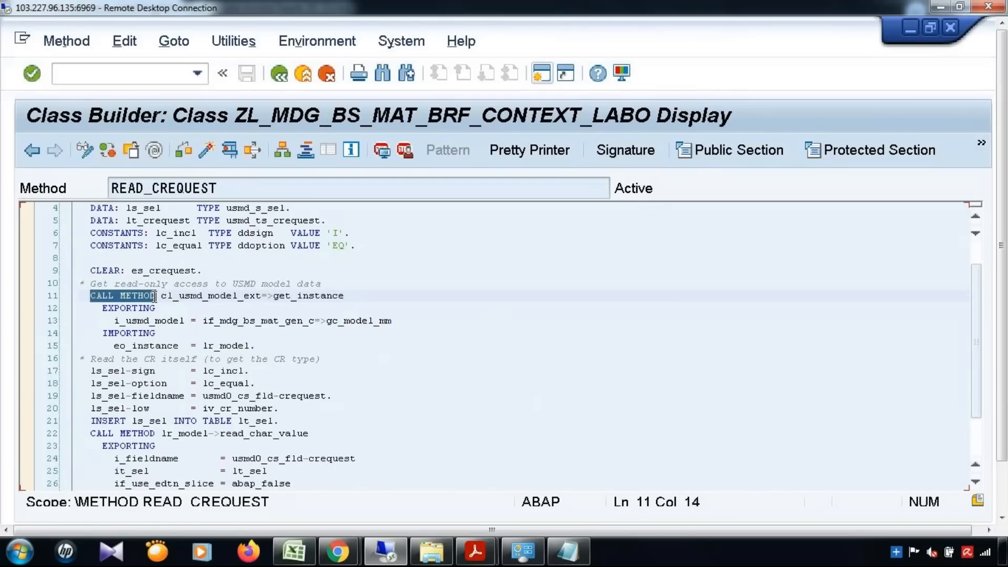
left_click_drag(273, 296, 349, 298)
left_click(162, 297)
left_click_drag(186, 297, 263, 299)
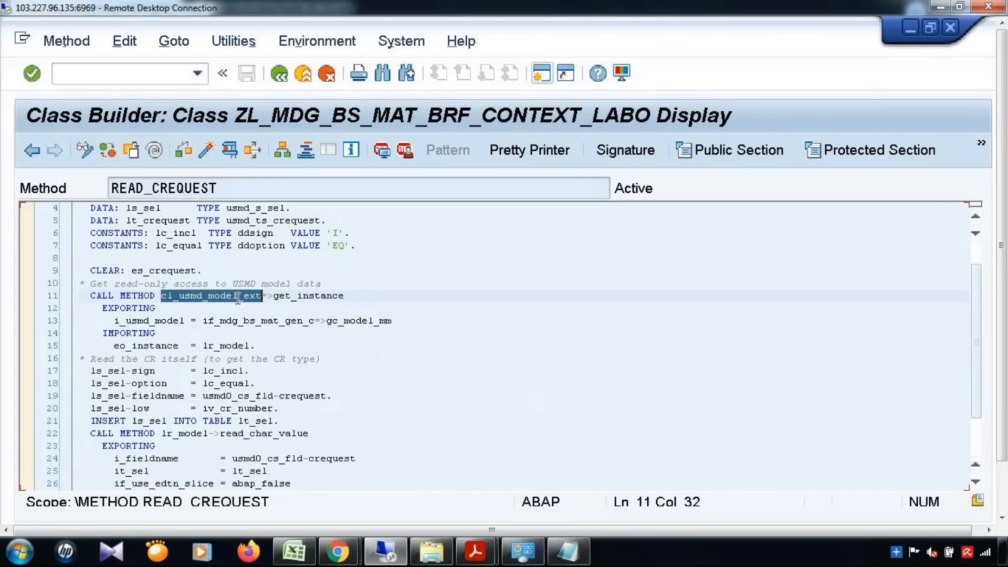
Walk through the CR selection criteria, lt_sel and read_char_value call, then return to the method list.
scroll(232, 371, "down", 1)
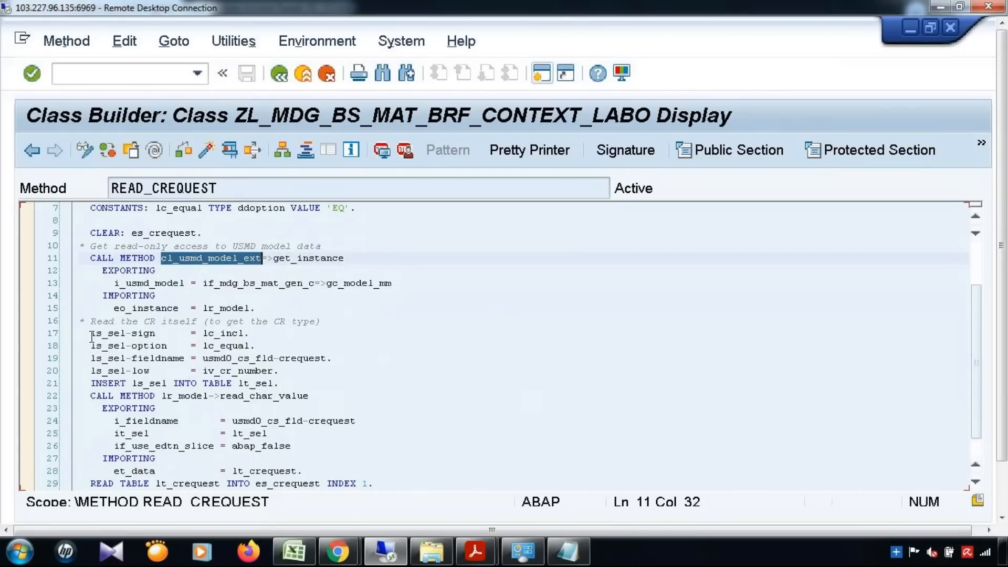
left_click_drag(92, 336, 371, 372)
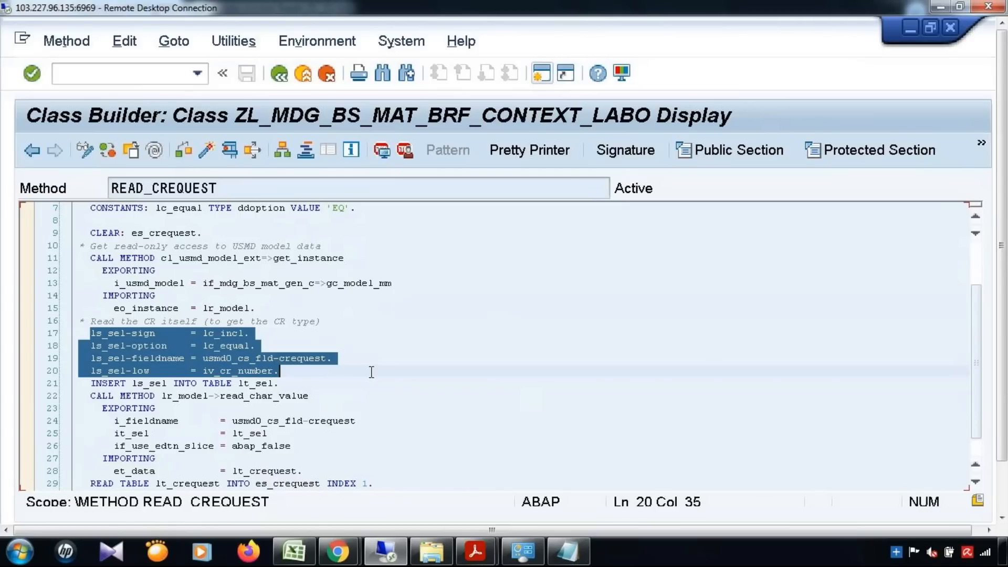
left_click(310, 338)
left_click(185, 358)
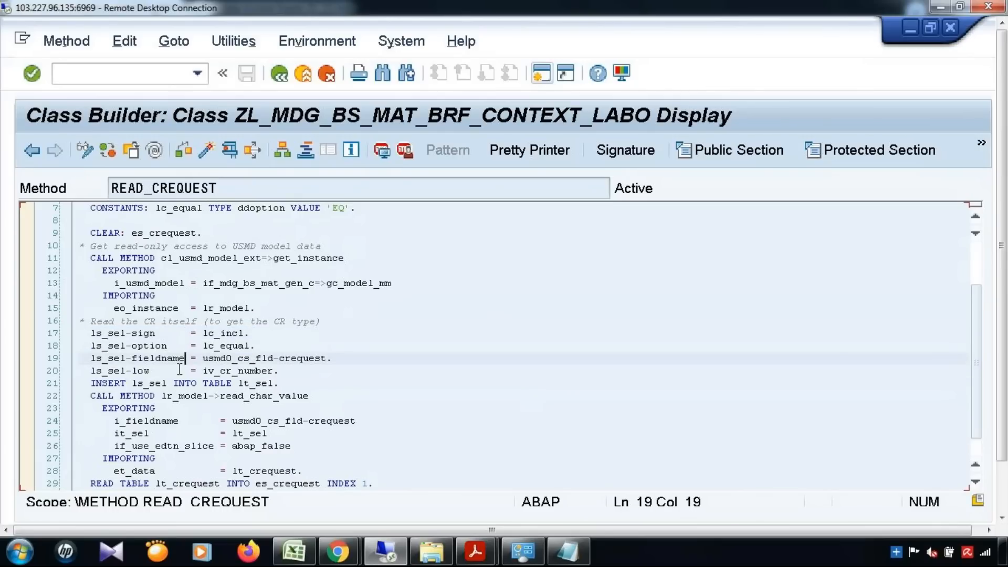
left_click_drag(214, 371, 280, 371)
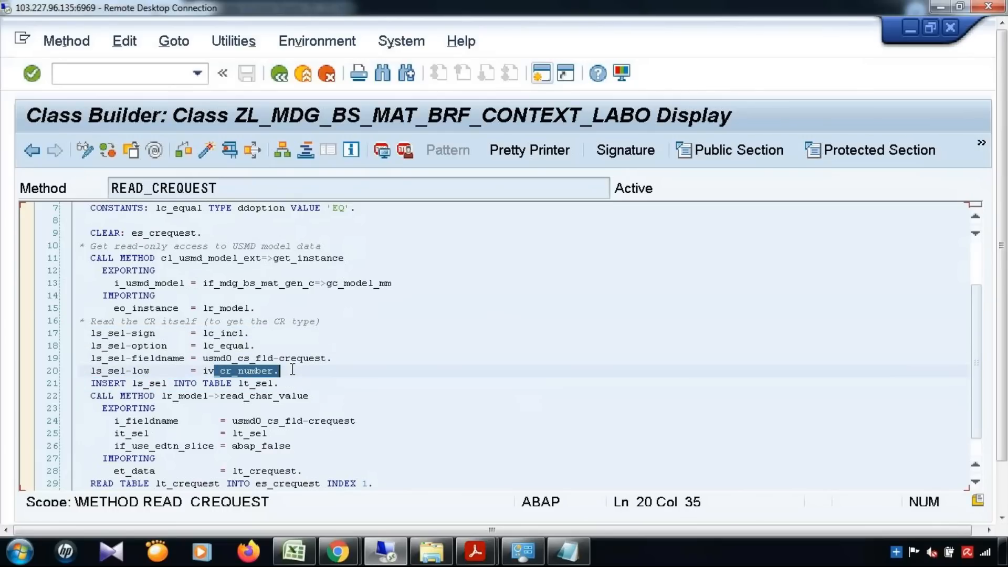
left_click_drag(132, 384, 173, 386)
left_click_drag(242, 383, 274, 384)
scroll(422, 364, "down", 2)
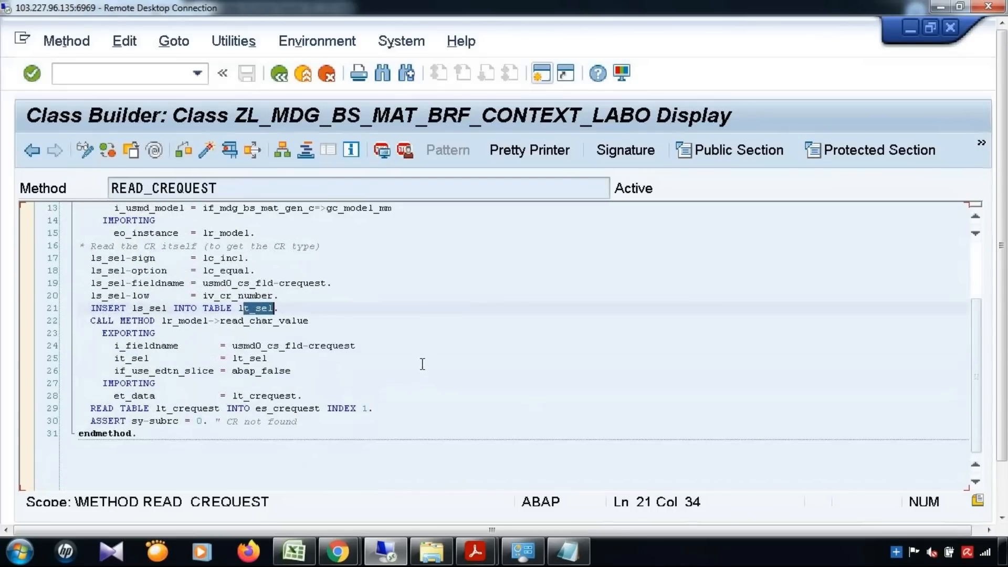
left_click_drag(220, 322, 326, 323)
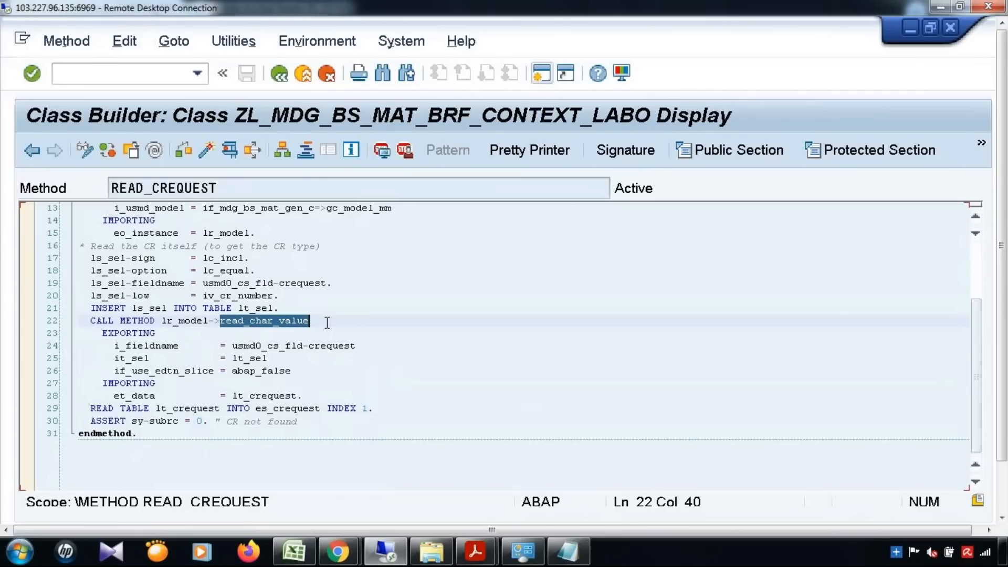
left_click(31, 151)
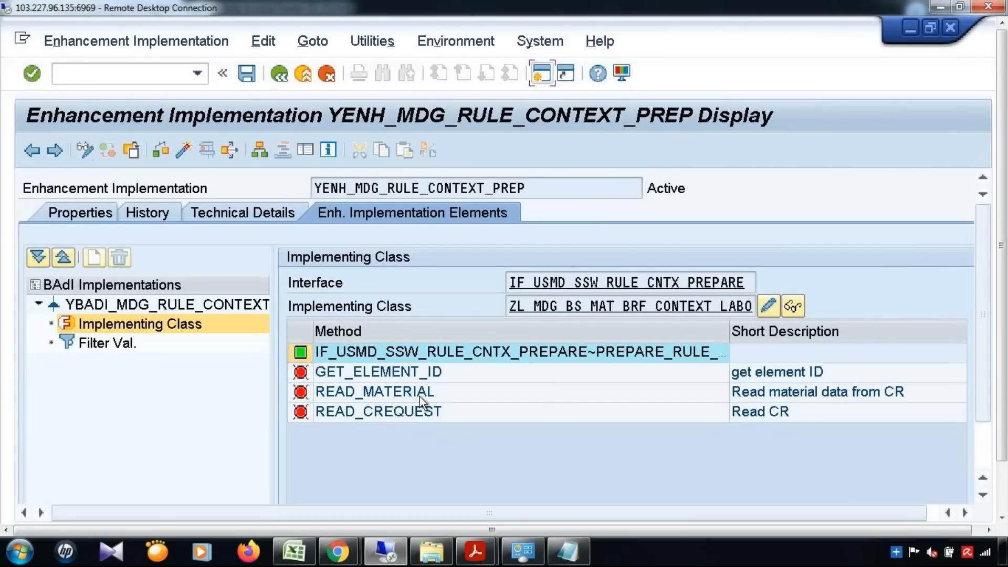
Open READ_MATERIAL and highlight the lr_model assignment on line 20.
double_click(420, 396)
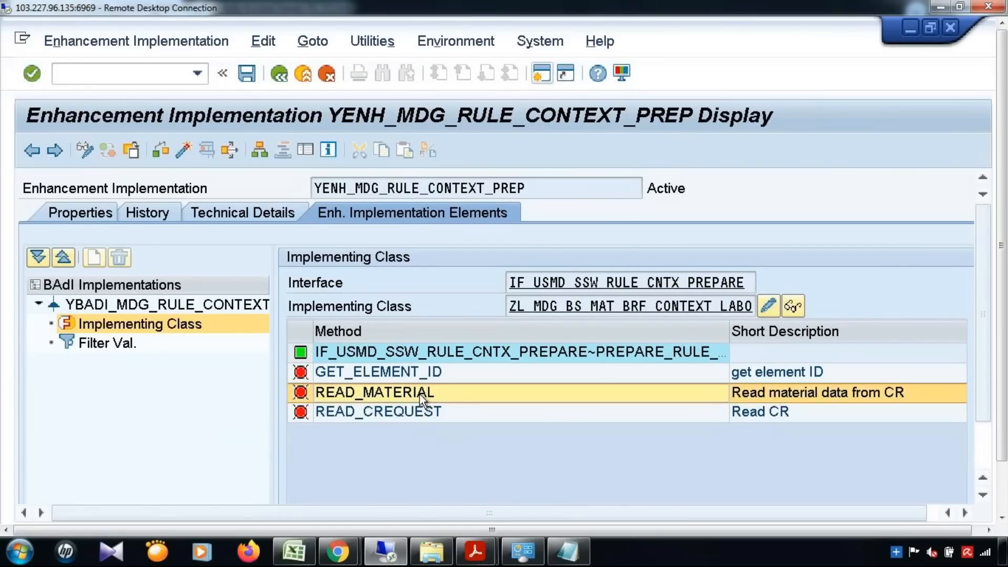
left_click(369, 370)
scroll(369, 370, "down", 1)
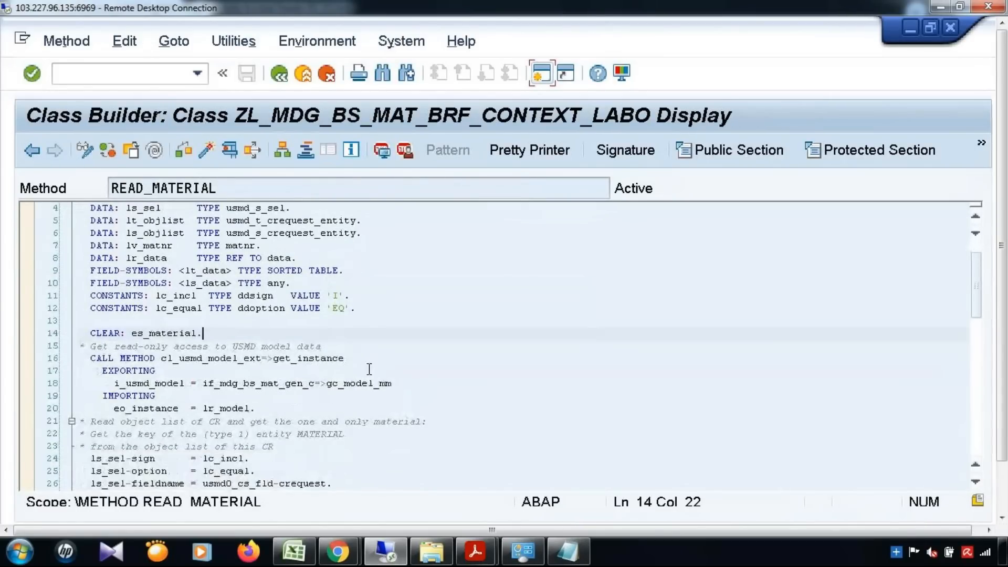
left_click_drag(161, 359, 379, 362)
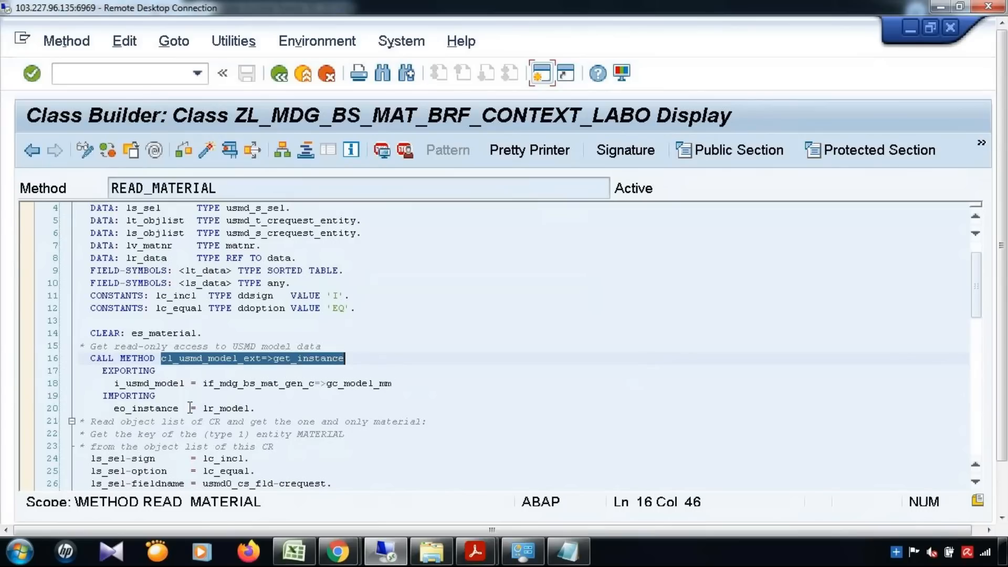
left_click_drag(191, 408, 256, 408)
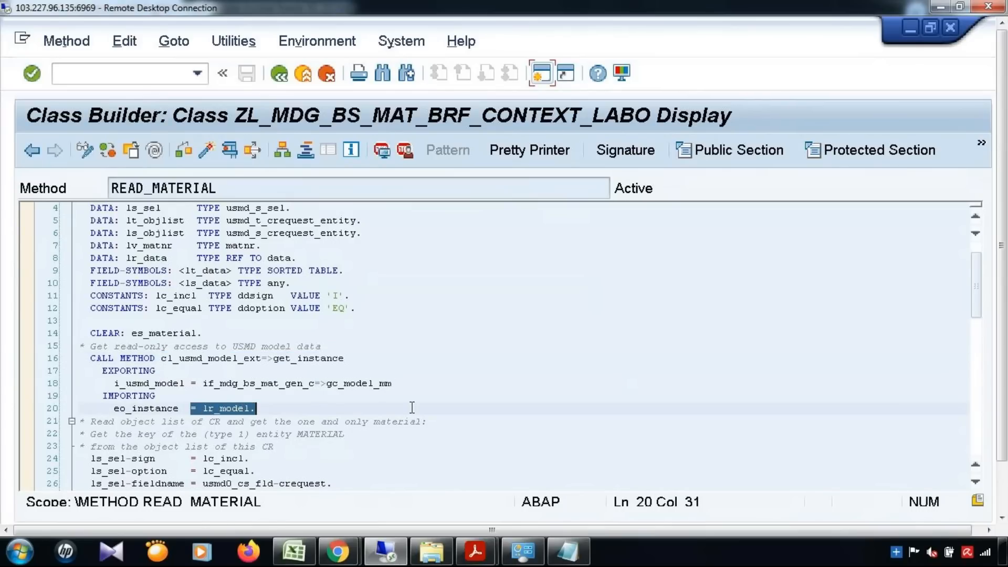
Highlight the selection criteria on lines 24–27 and the lt_sel INSERT on line 28.
scroll(412, 407, "down", 3)
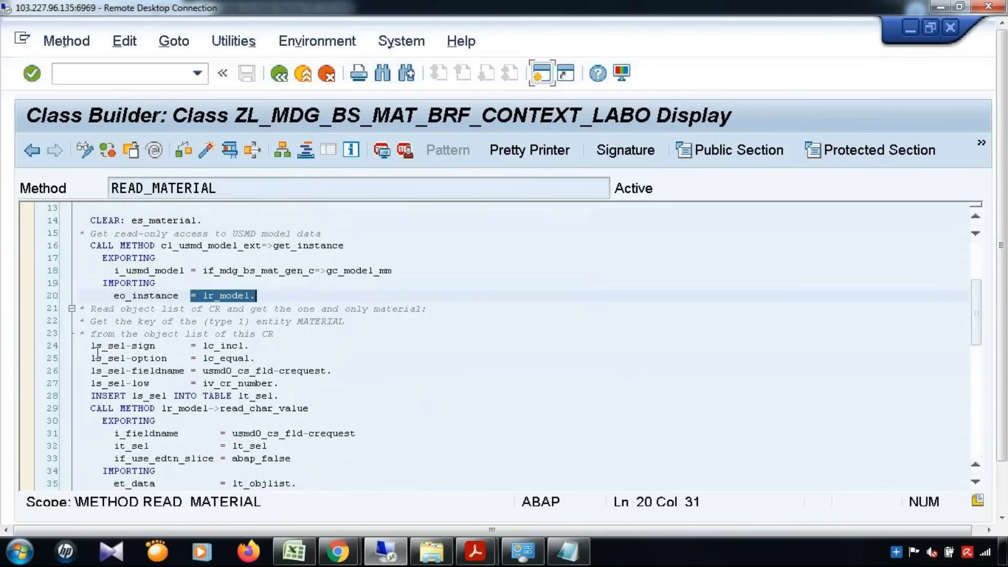
left_click_drag(89, 346, 293, 386)
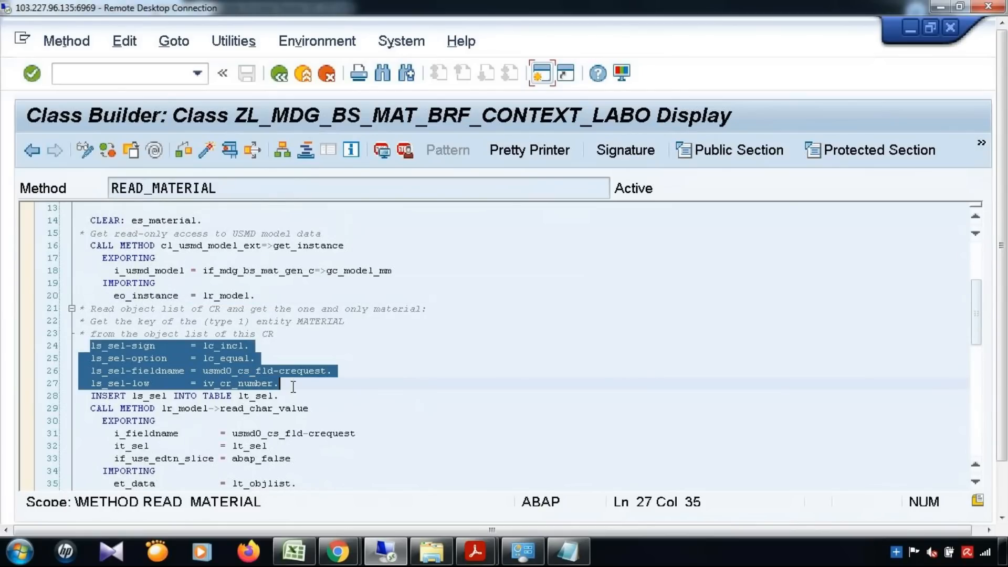
scroll(293, 386, "down", 1)
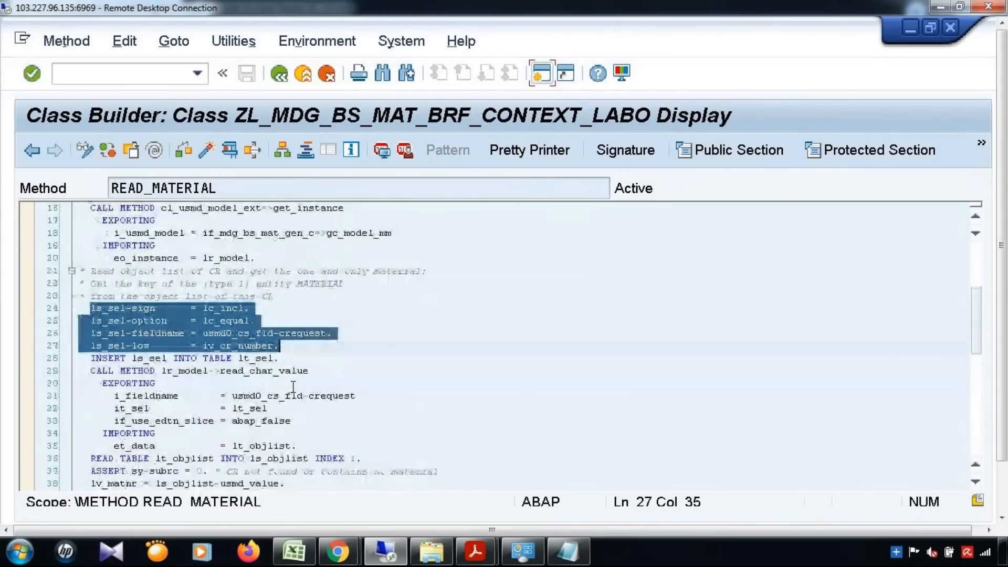
left_click_drag(243, 359, 282, 359)
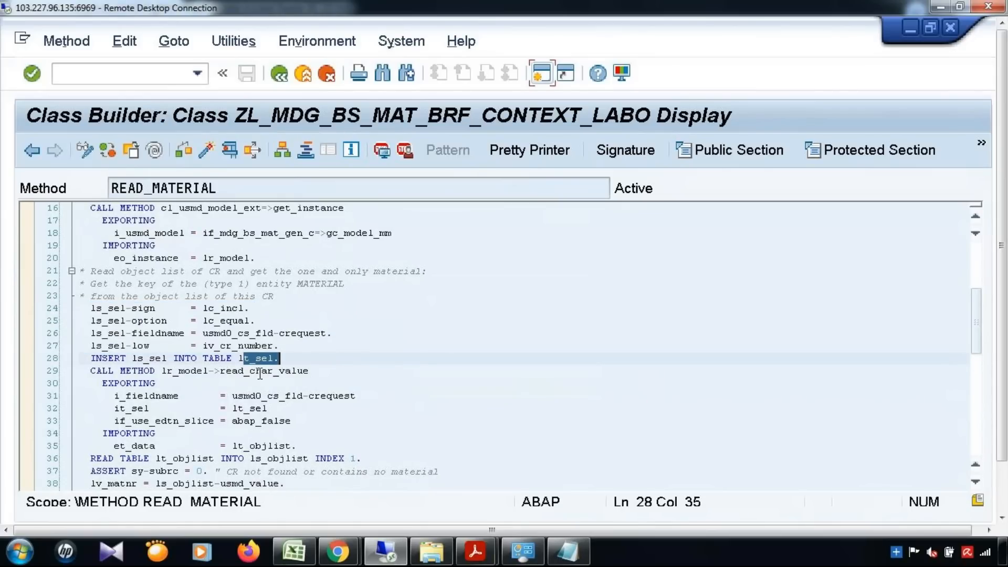
left_click_drag(226, 371, 310, 370)
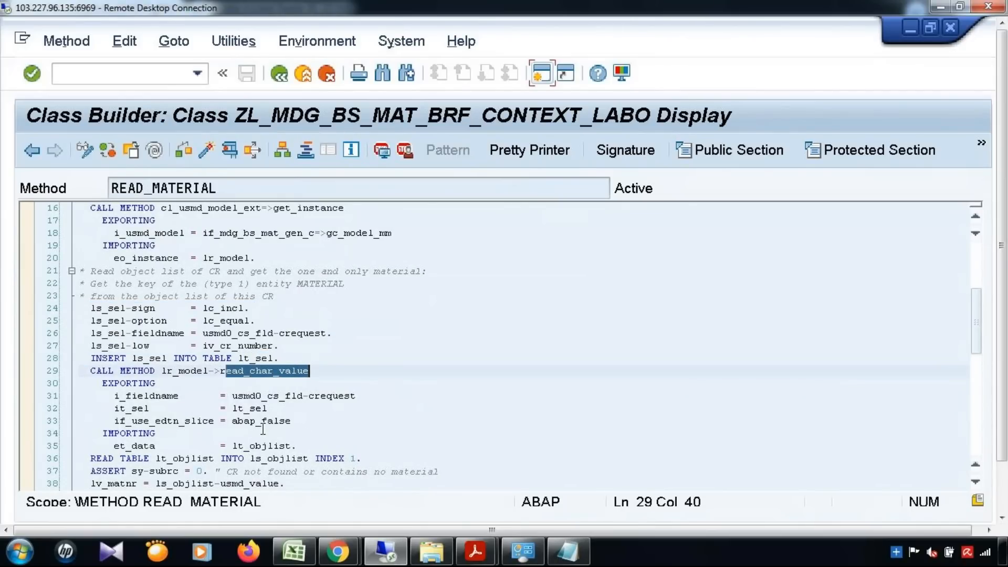
scroll(264, 430, "down", 1)
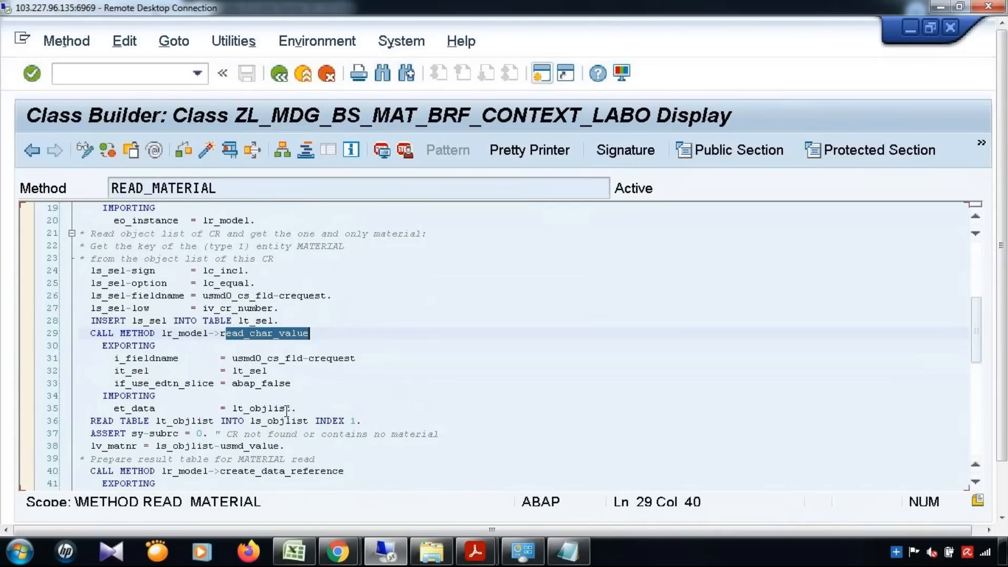
scroll(318, 382, "down", 2)
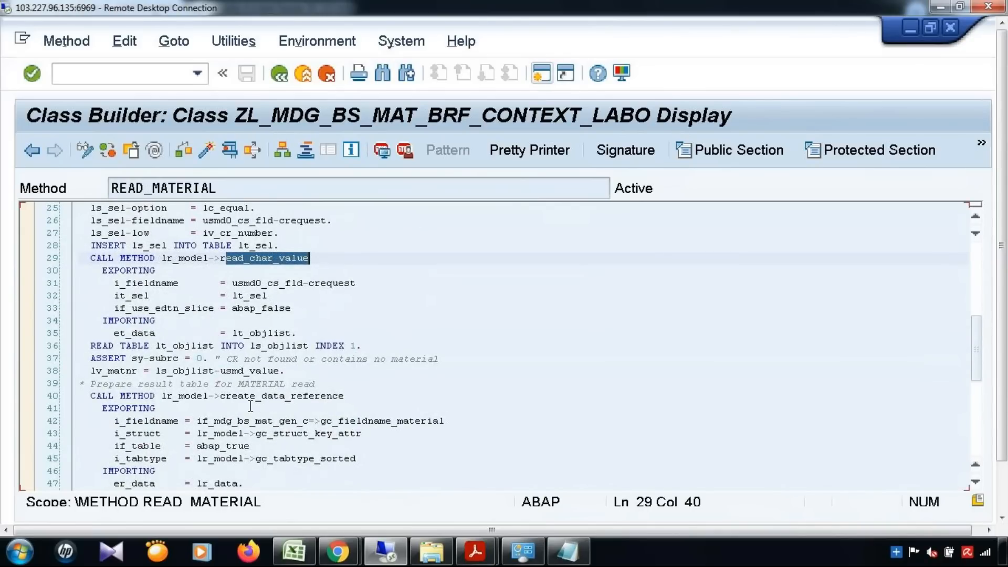
scroll(251, 405, "down", 1)
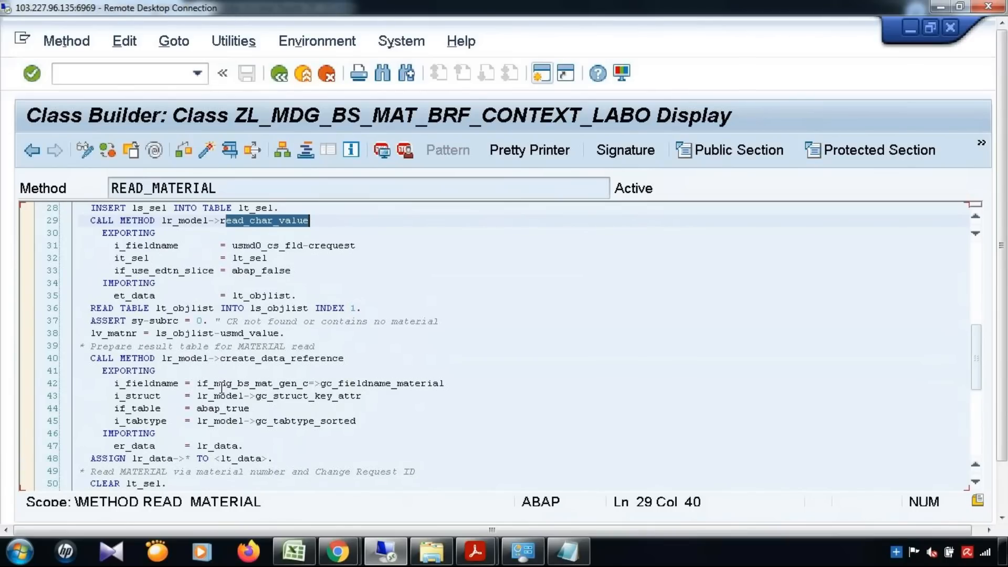
Mark the create_data_reference call on line 40 and the material selection criteria on lines 51–55.
left_click_drag(220, 361, 359, 368)
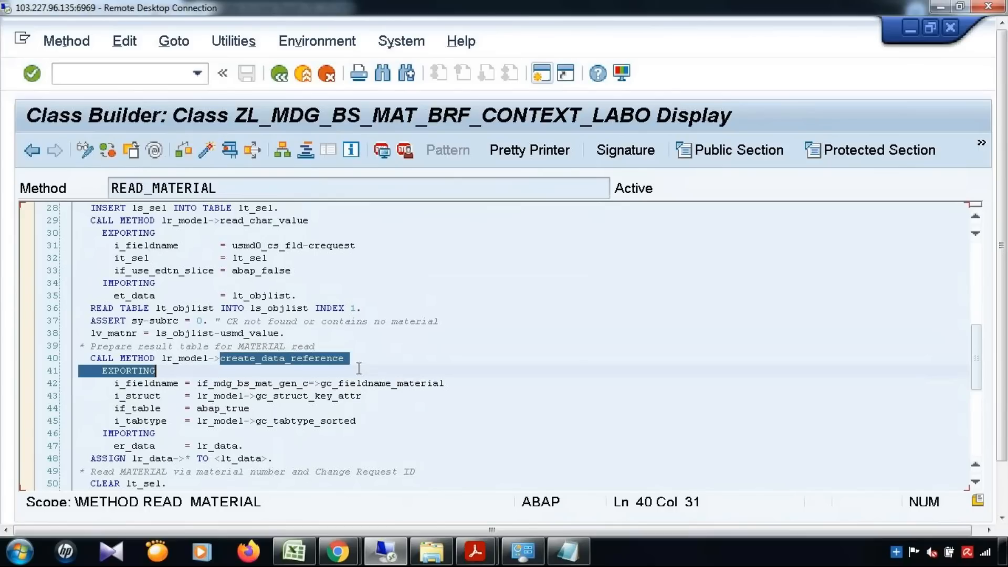
left_click(375, 351, "shift")
left_click(372, 359, "shift")
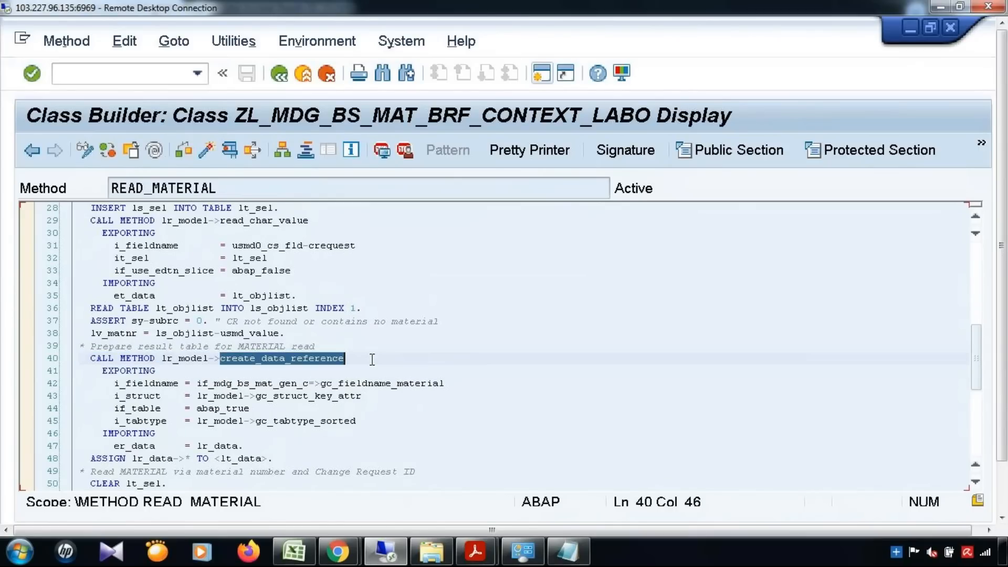
scroll(389, 380, "down", 2)
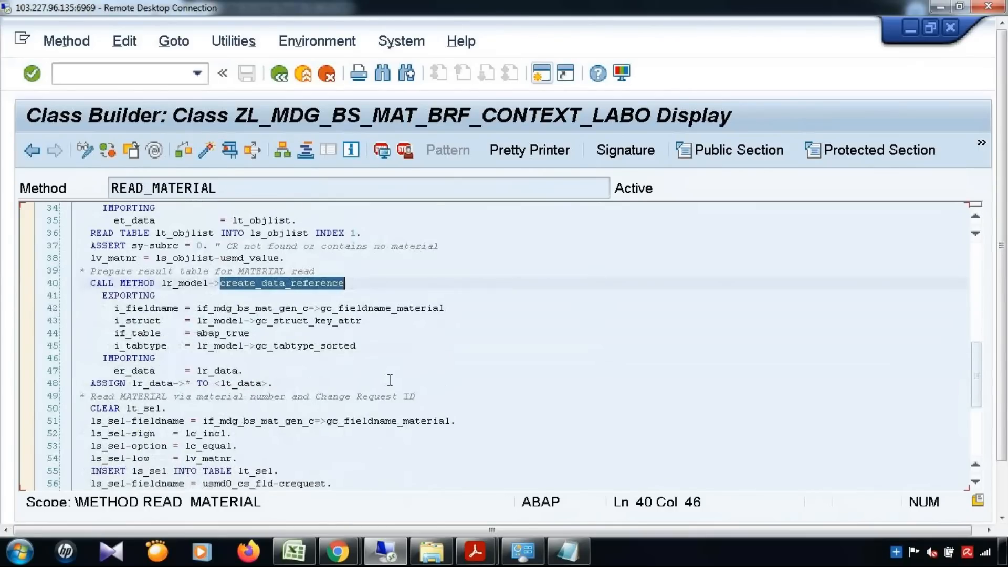
scroll(389, 380, "down", 1)
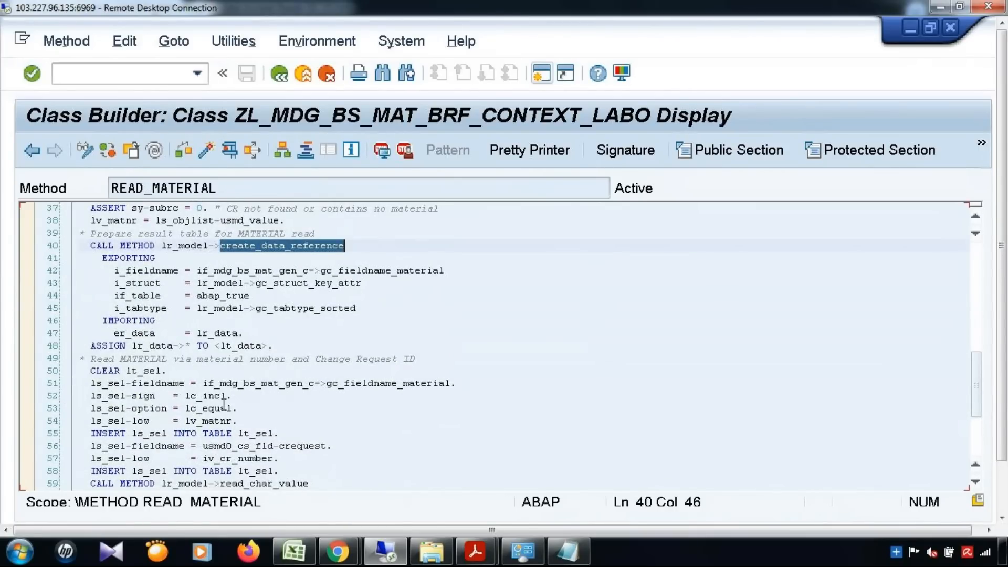
left_click_drag(92, 383, 243, 423)
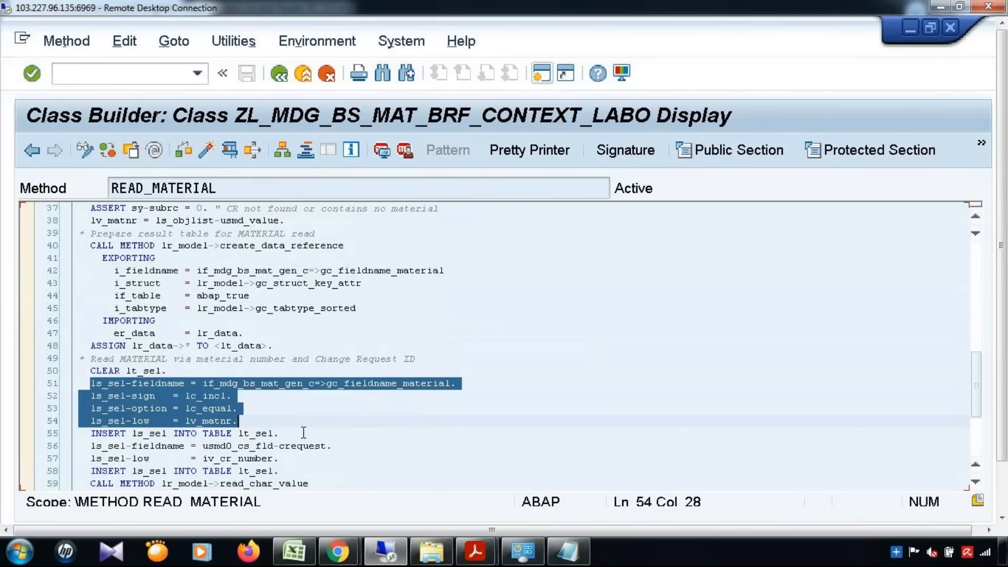
scroll(304, 432, "down", 1)
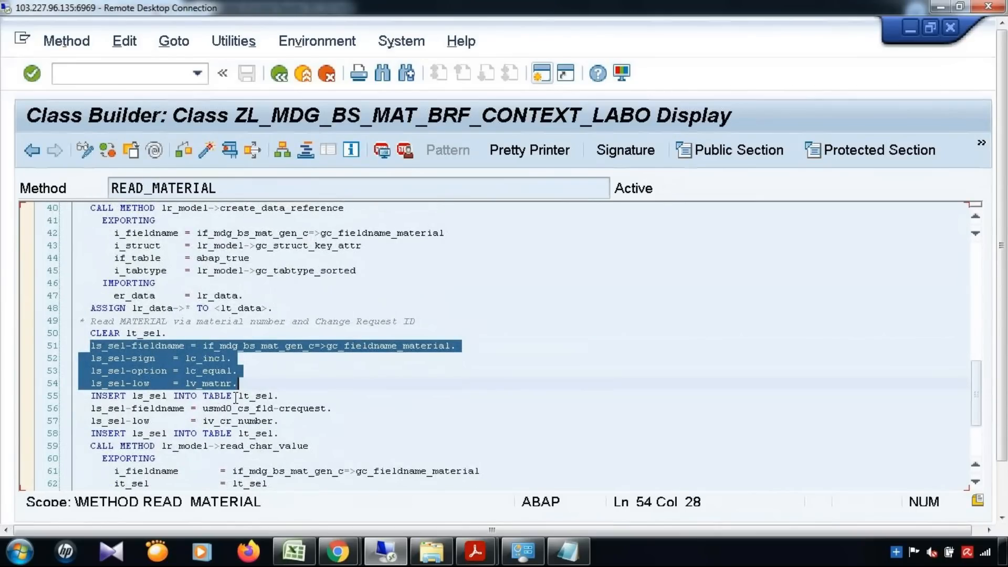
left_click_drag(235, 396, 275, 397)
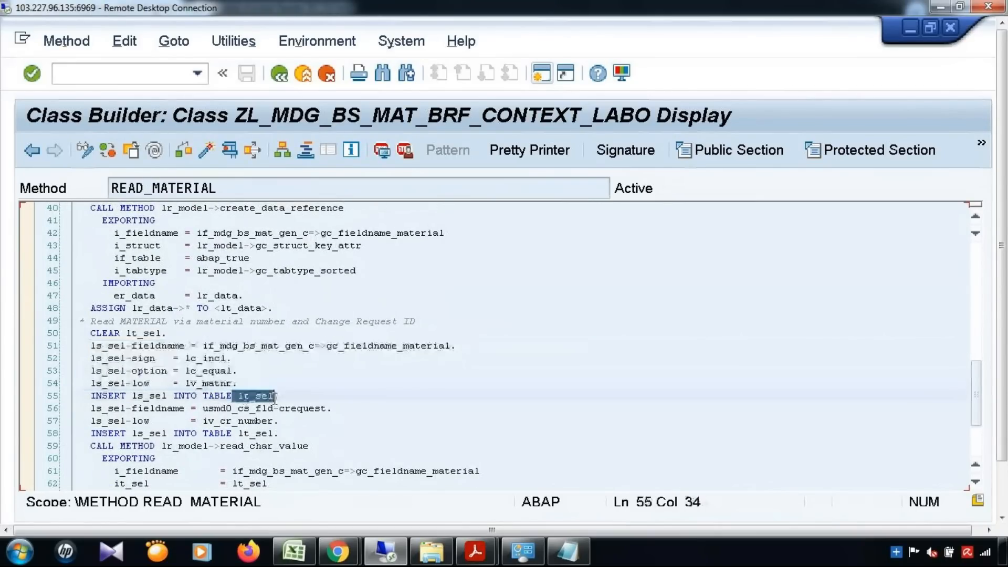
Review the rest of READ_MATERIAL, then go back to implementation YENH_MDG_RULE_CONTEXT_PREP.
scroll(274, 397, "down", 2)
left_click_drag(220, 371, 310, 371)
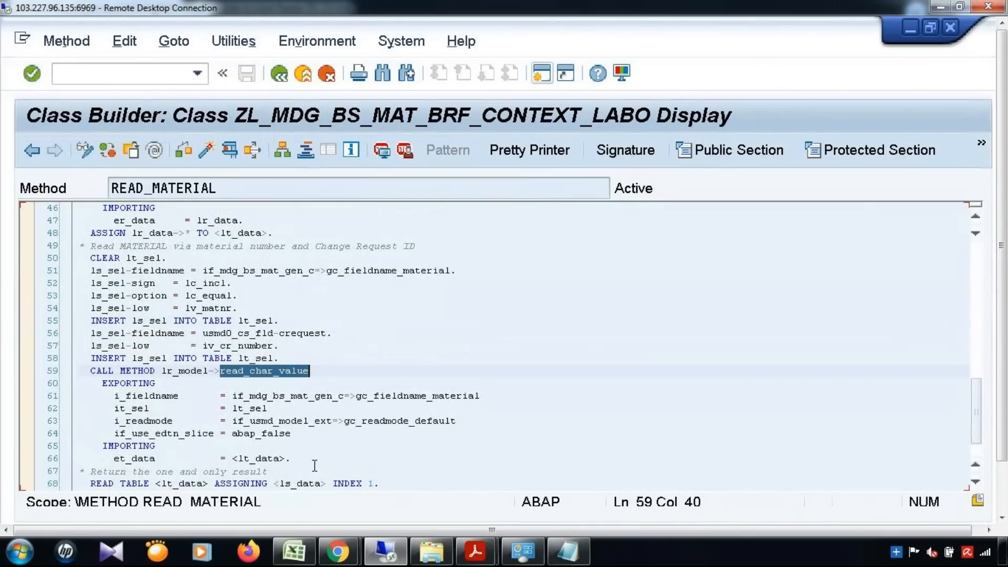
scroll(306, 450, "down", 1)
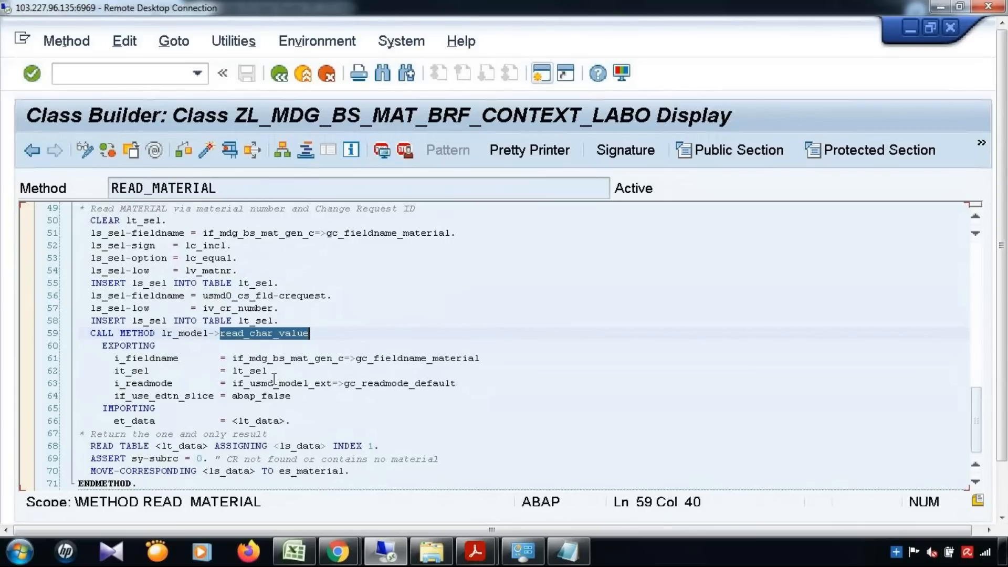
scroll(274, 378, "down", 1)
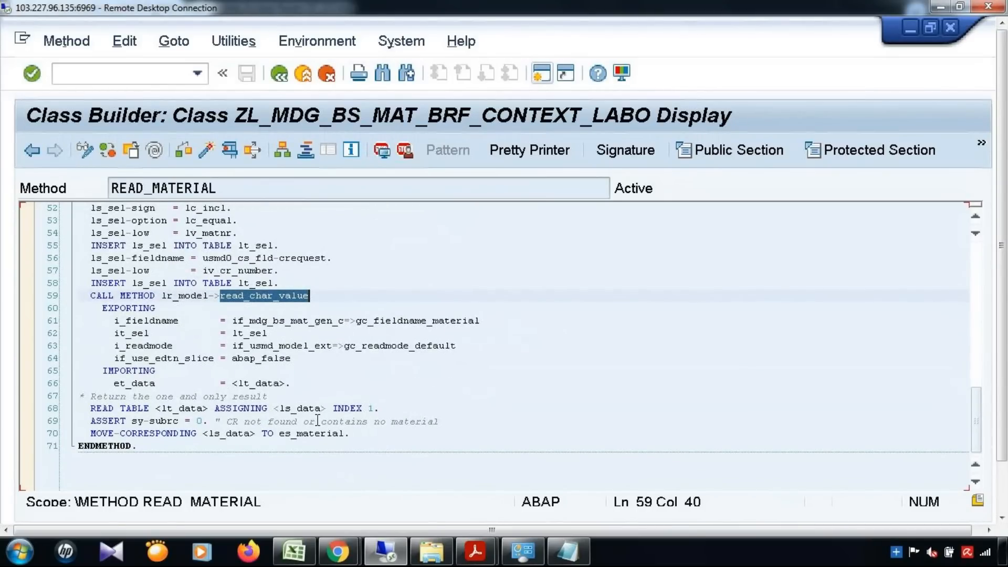
left_click(248, 195)
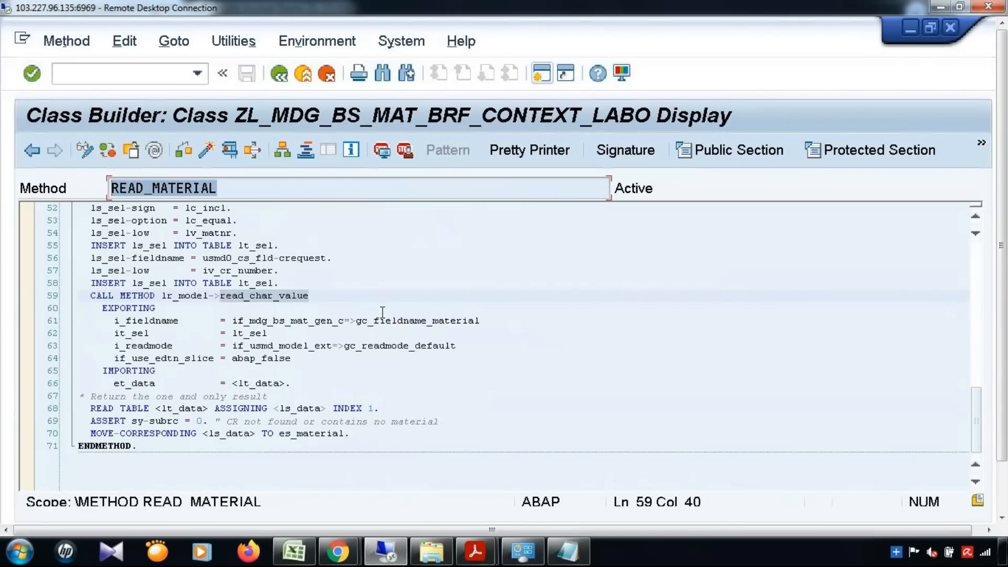
left_click(396, 295)
scroll(396, 295, "up", 3)
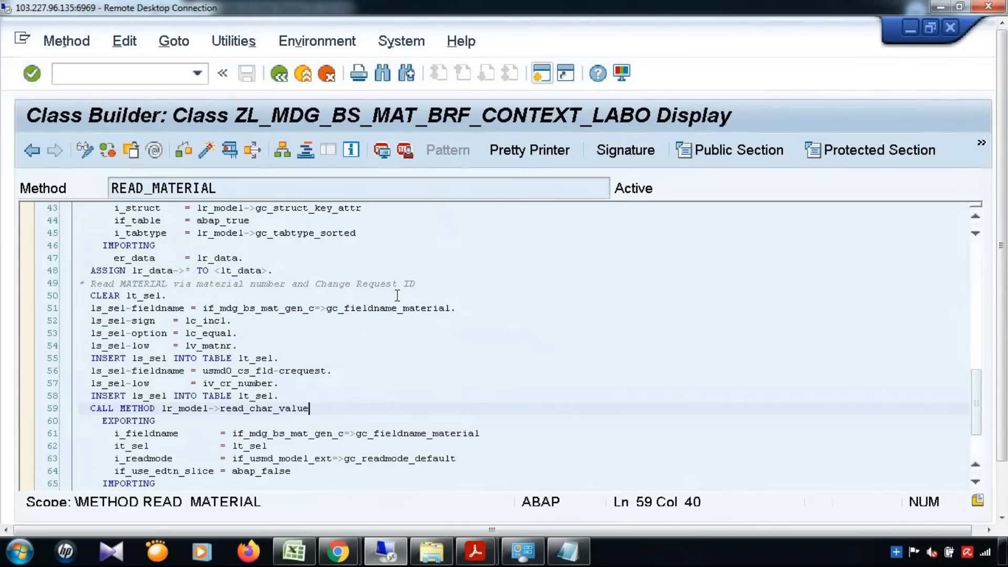
left_click(38, 153)
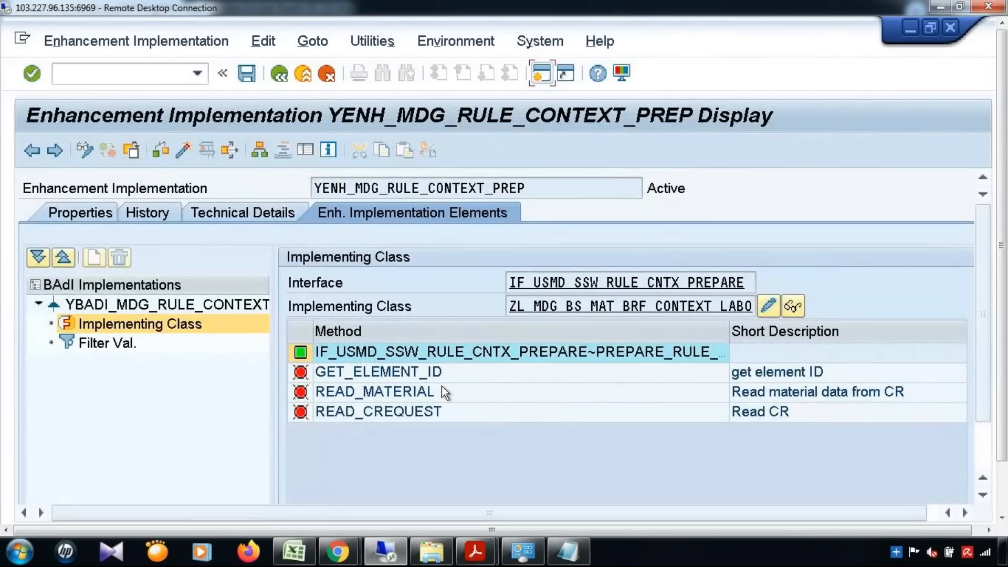
Read method GET_ELEMENT_ID's BRFplus element query code through ENDMETHOD, then return to the enhancement overview.
double_click(440, 370)
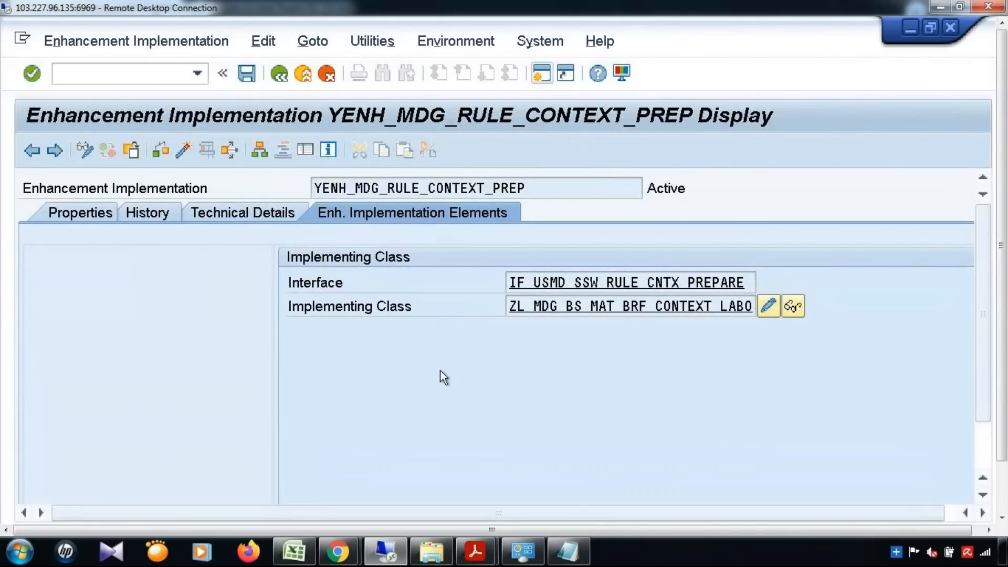
left_click(578, 346)
scroll(577, 347, "down", 5)
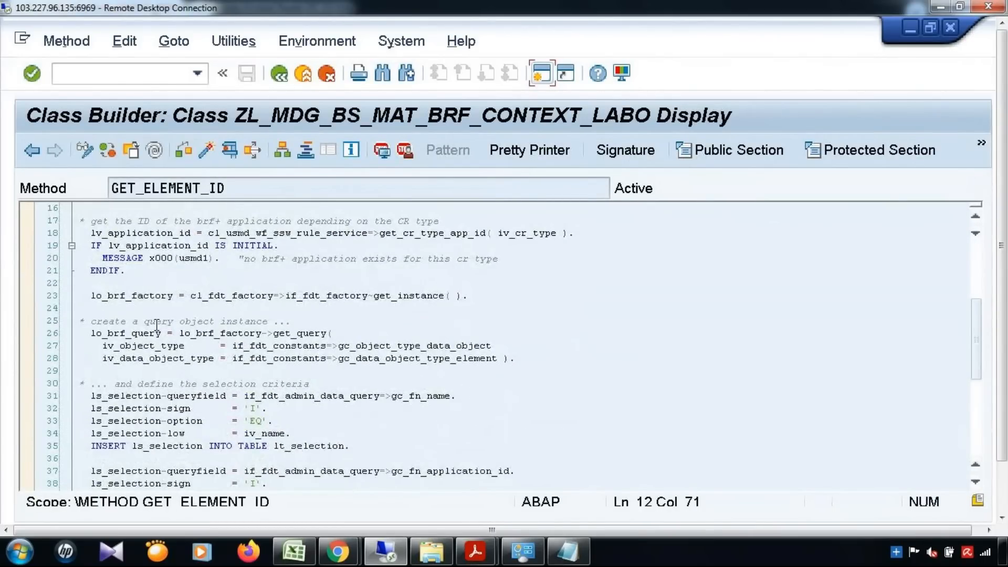
left_click_drag(268, 333, 334, 331)
scroll(379, 365, "down", 2)
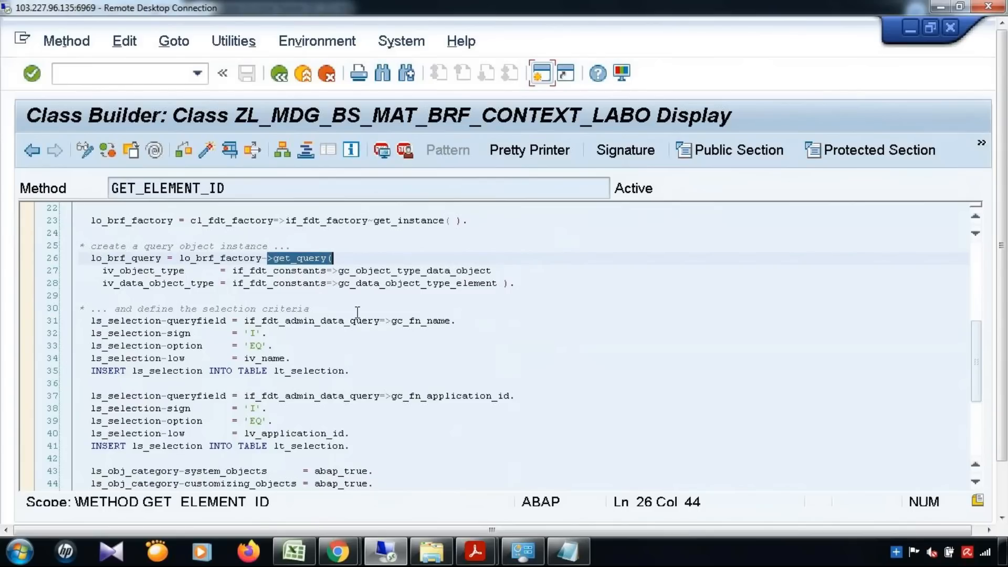
scroll(276, 341, "down", 1)
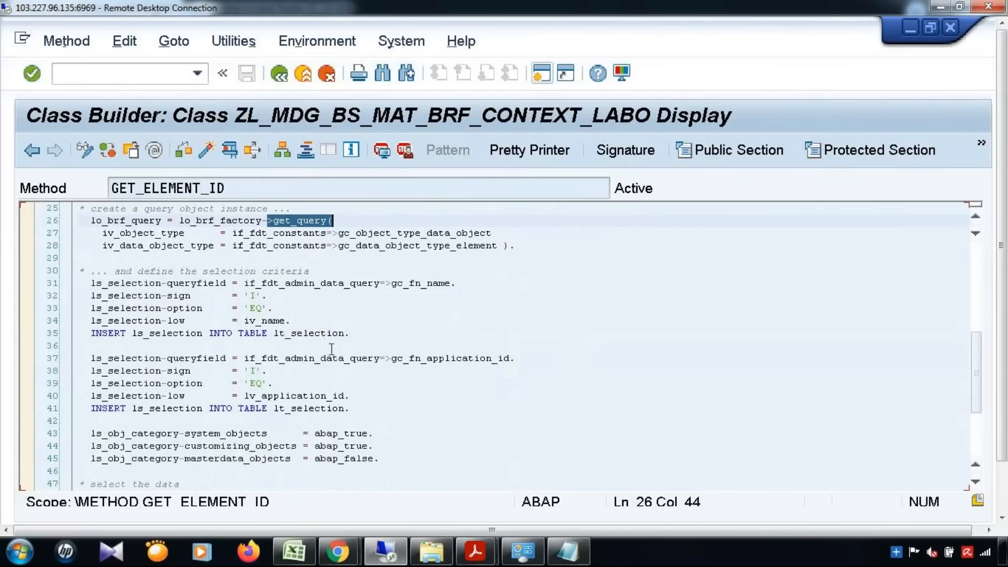
scroll(331, 348, "down", 2)
scroll(329, 389, "down", 2)
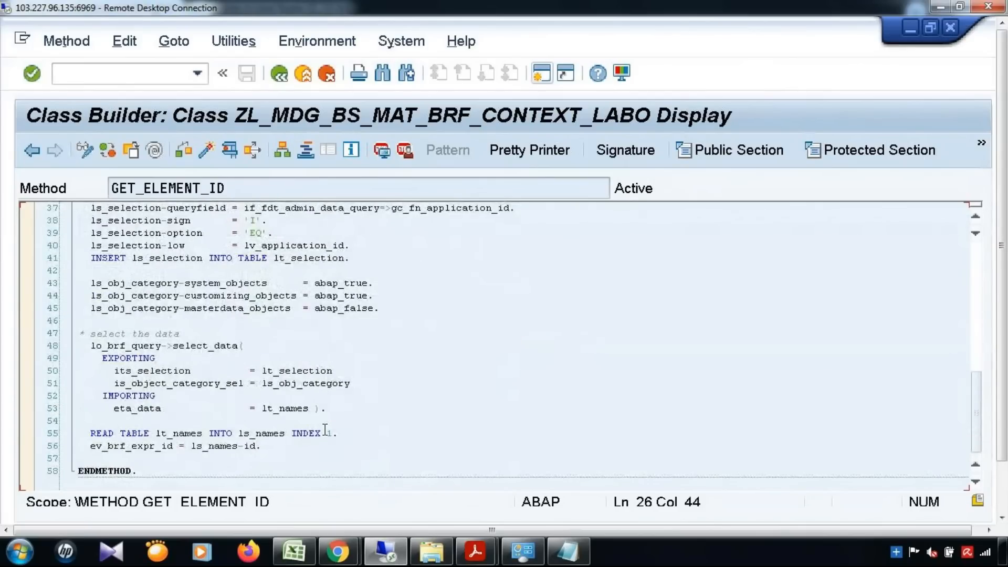
left_click(32, 150)
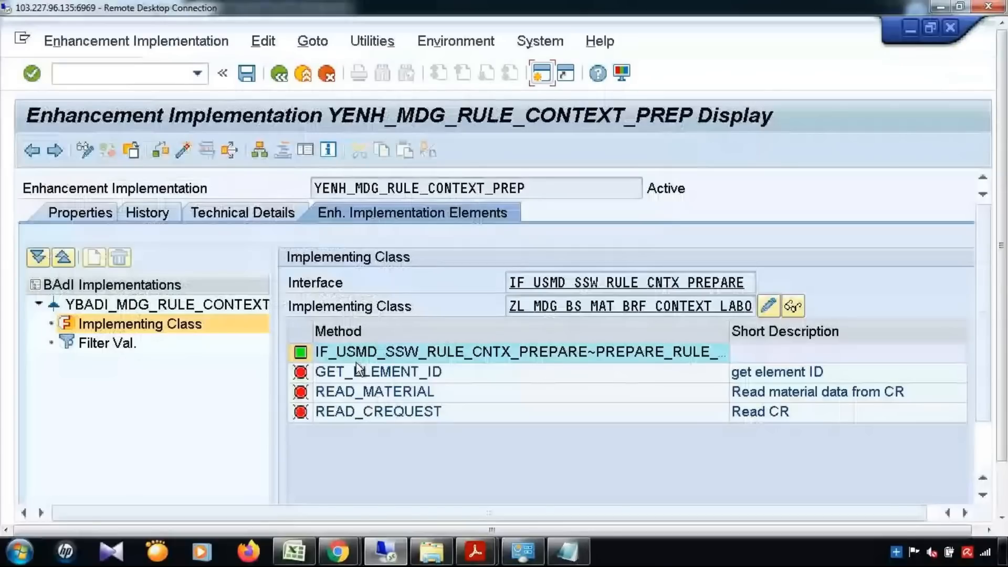
double_click(356, 361)
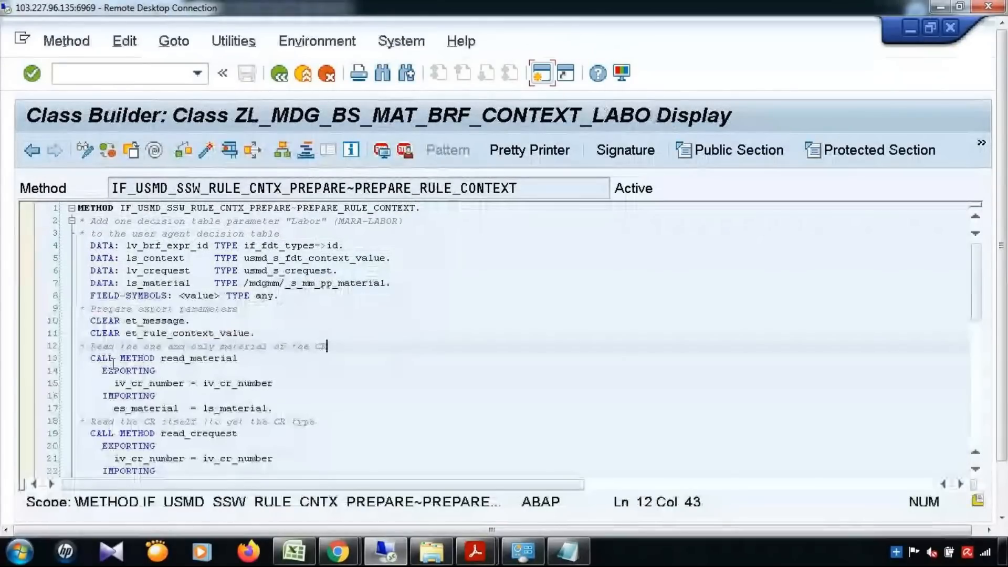
left_click_drag(91, 357, 262, 359)
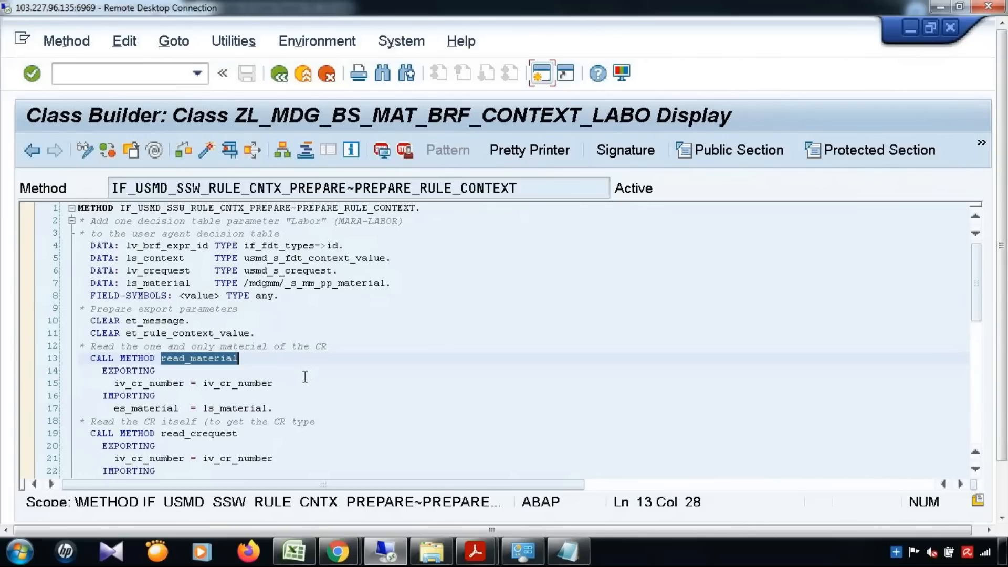
scroll(305, 376, "down", 2)
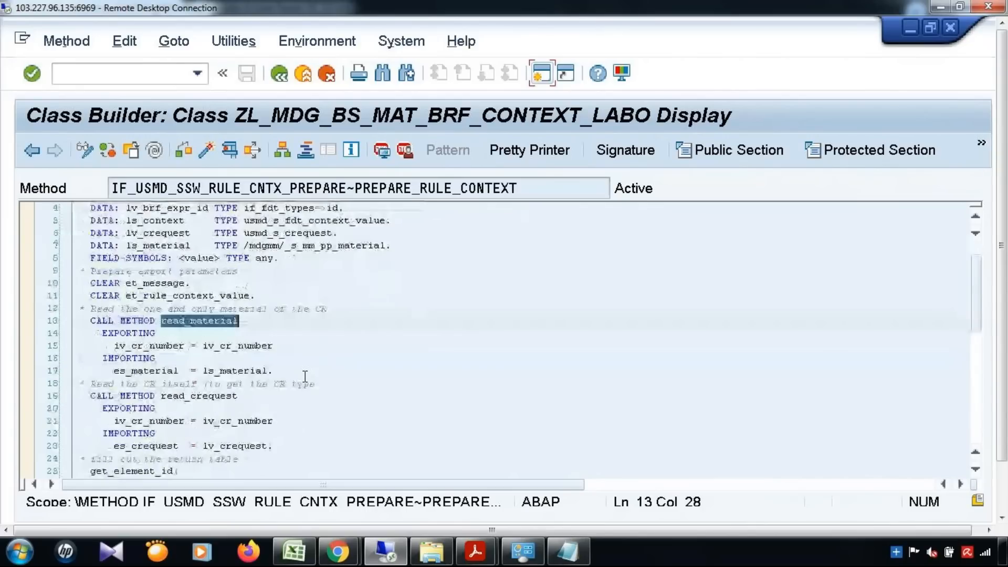
left_click_drag(168, 361, 251, 360)
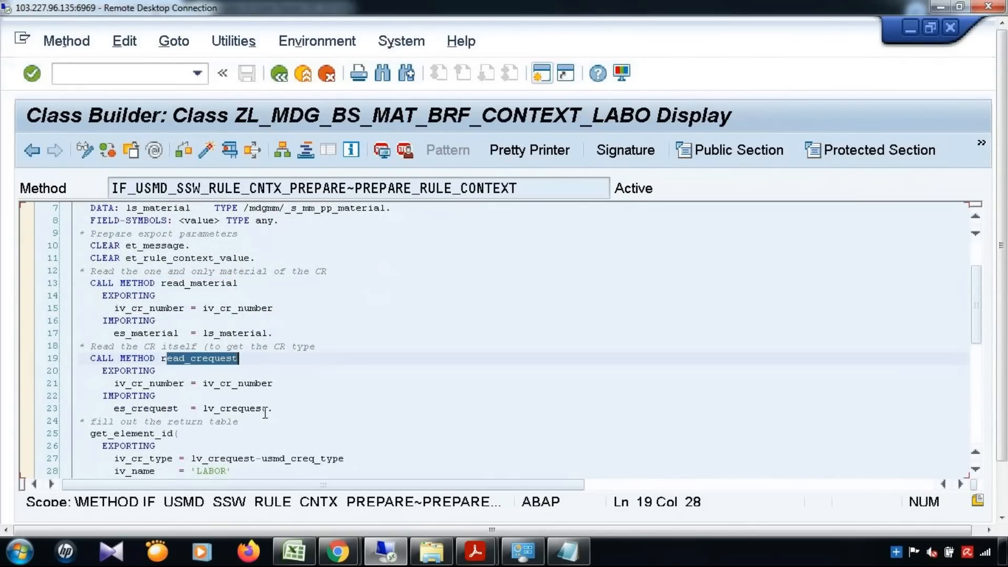
scroll(265, 413, "down", 2)
scroll(266, 410, "down", 1)
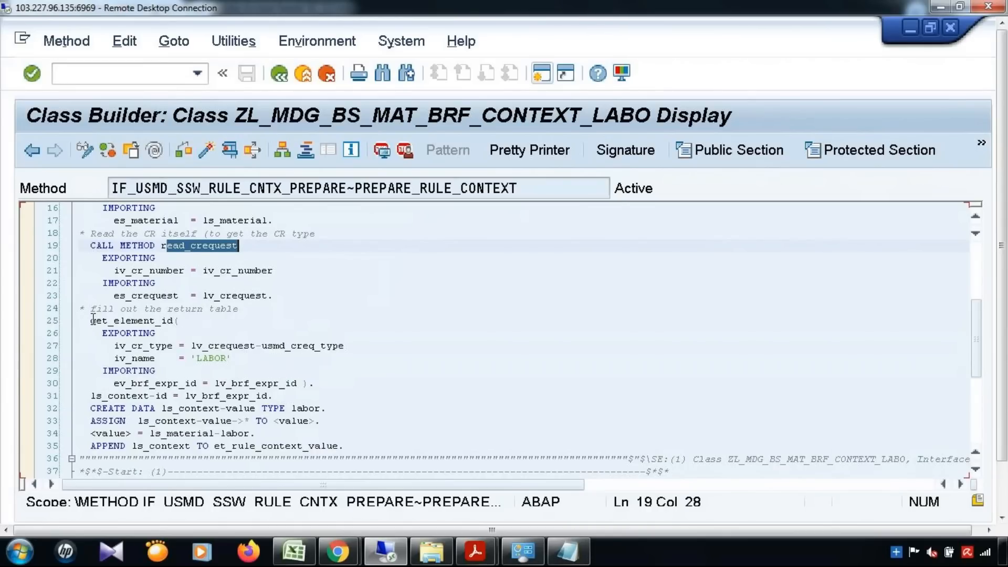
left_click_drag(91, 320, 180, 320)
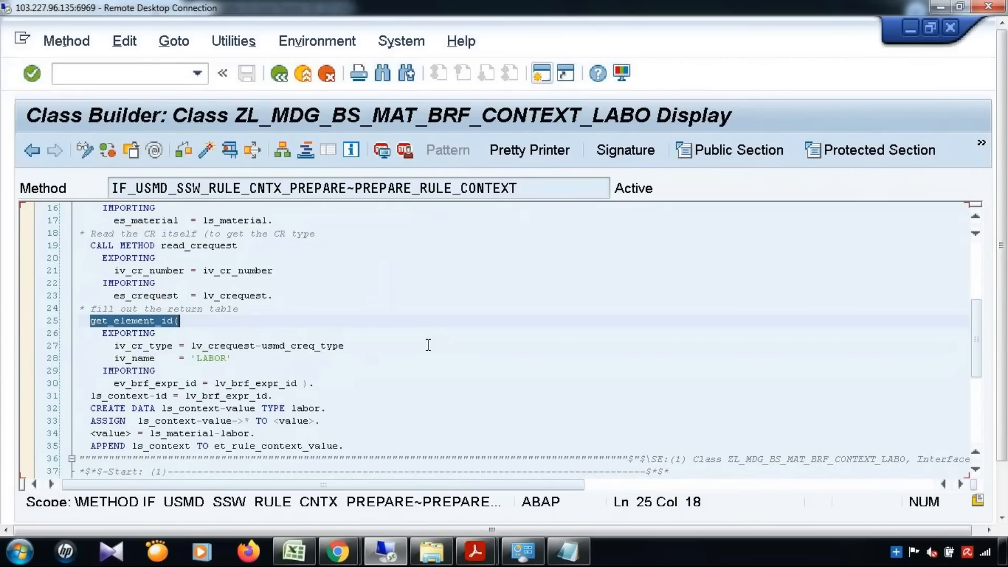
scroll(429, 345, "down", 2)
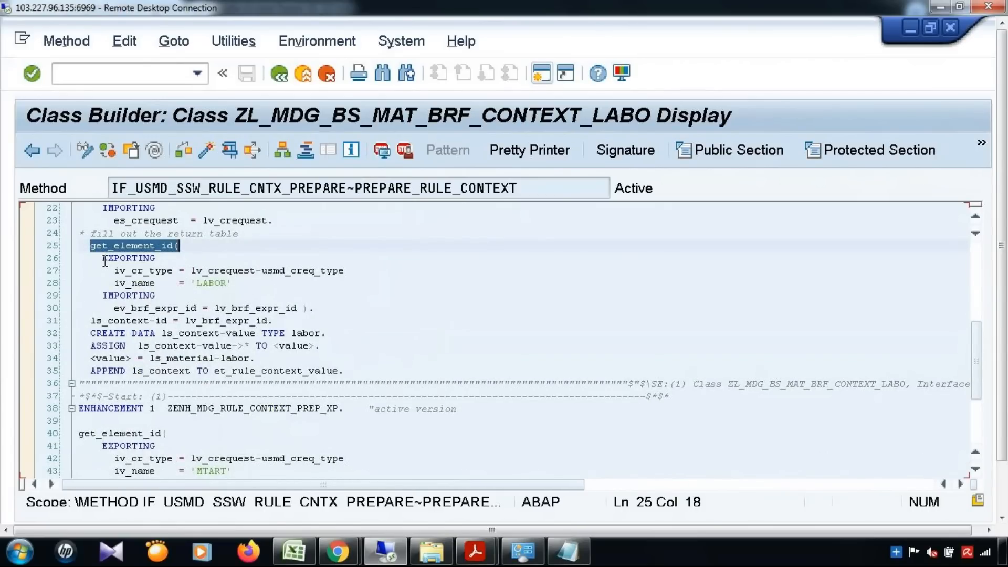
left_click_drag(105, 261, 391, 368)
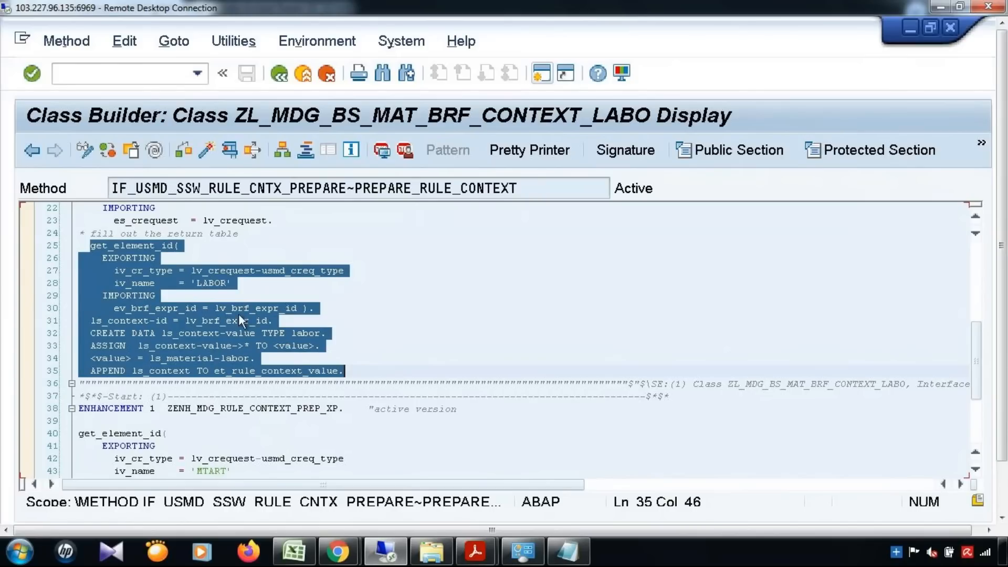
left_click(194, 283)
double_click(193, 283)
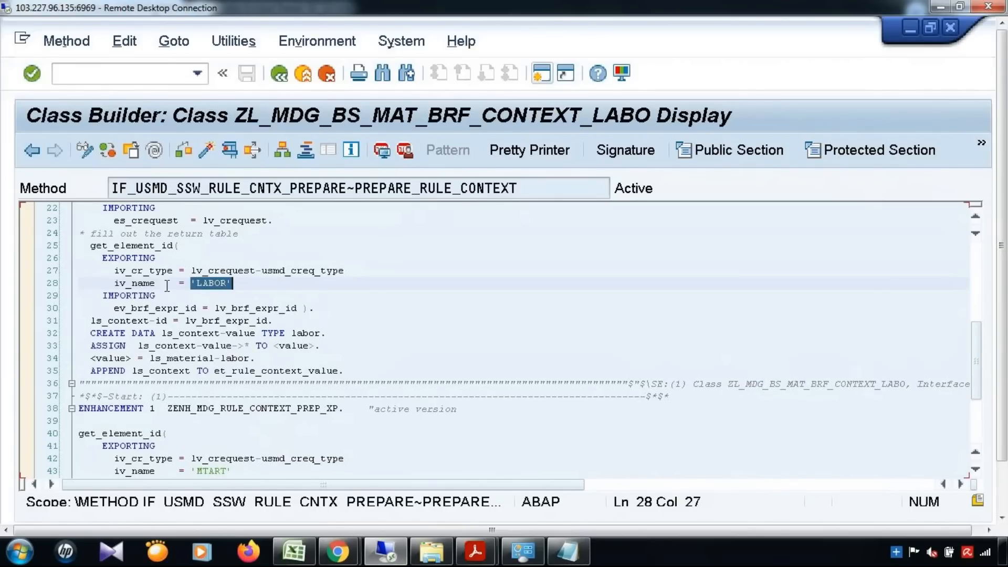
left_click_drag(93, 249, 347, 362)
scroll(347, 362, "down", 2)
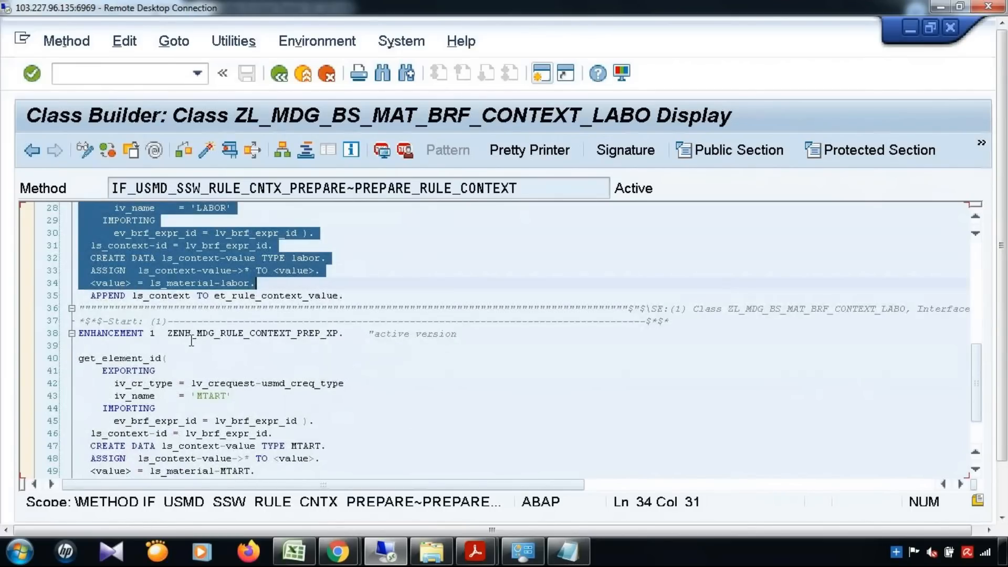
left_click_drag(192, 333, 340, 332)
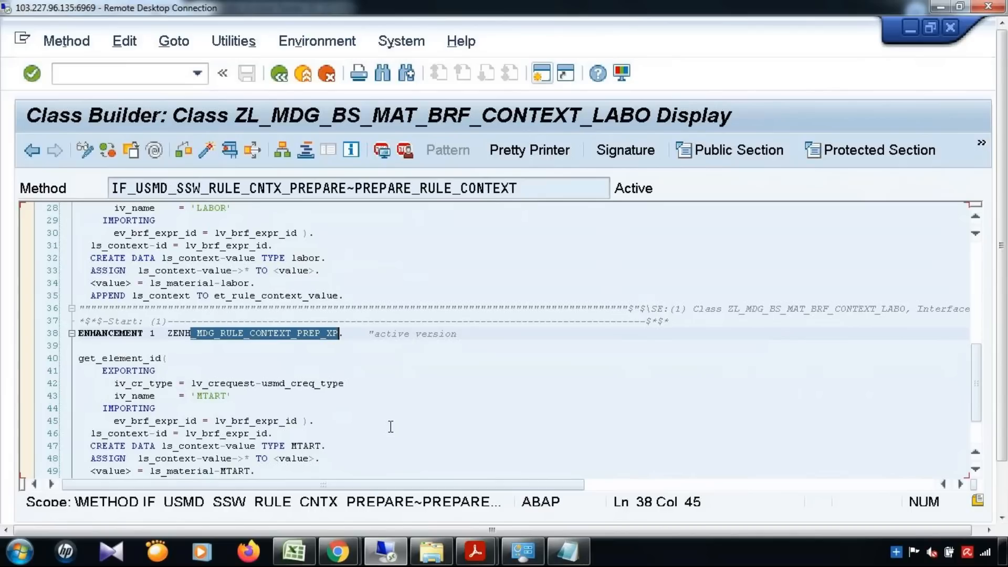
scroll(409, 358, "down", 2)
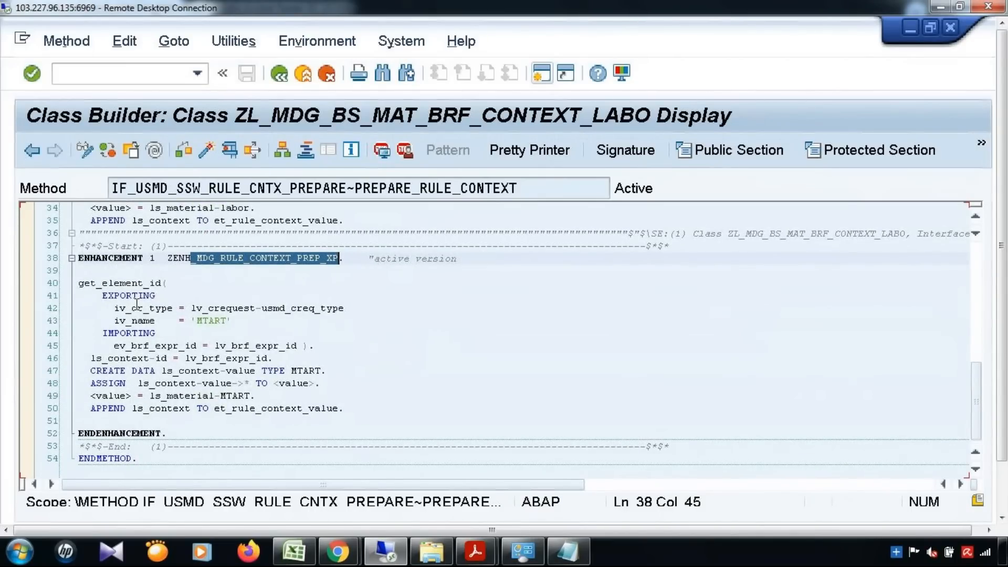
scroll(169, 305, "up", 3)
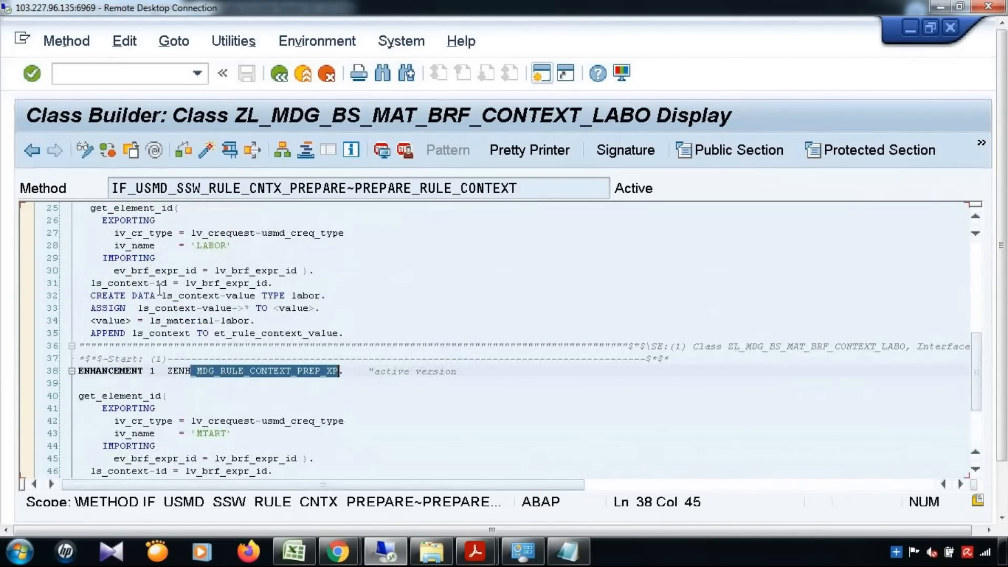
scroll(139, 268, "up", 1)
left_click_drag(90, 245, 374, 376)
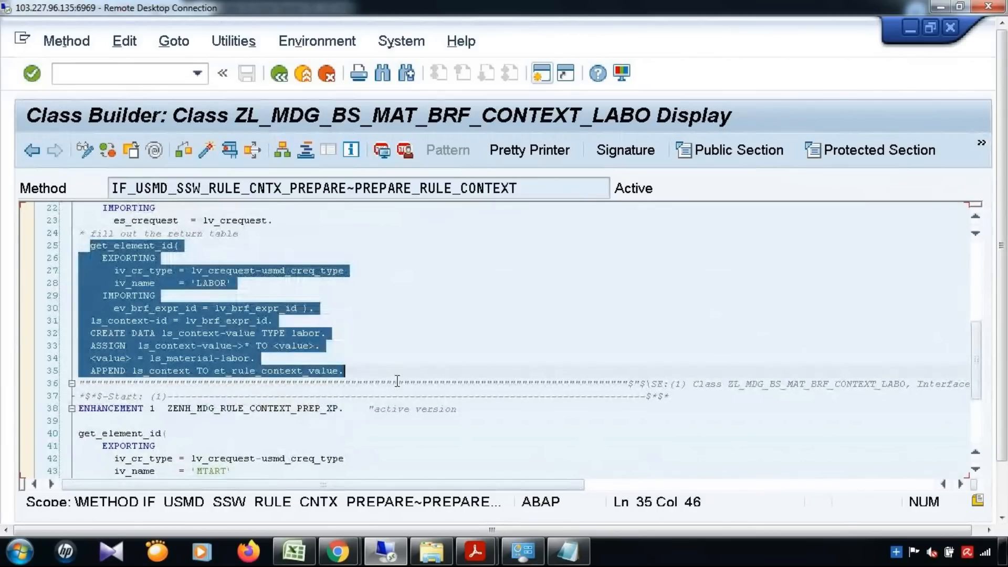
scroll(398, 381, "down", 3)
left_click(227, 359)
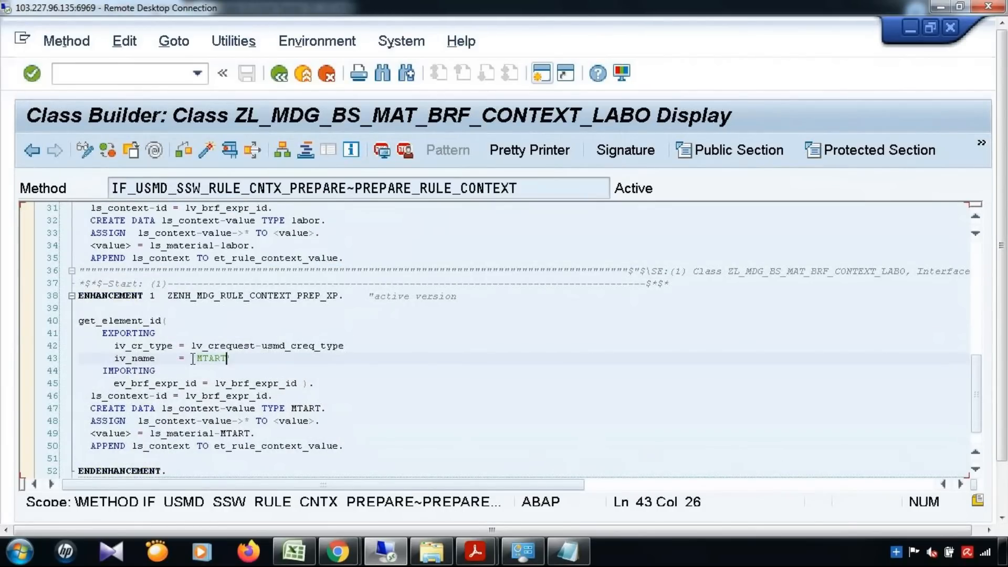
type("'")
left_click(303, 399)
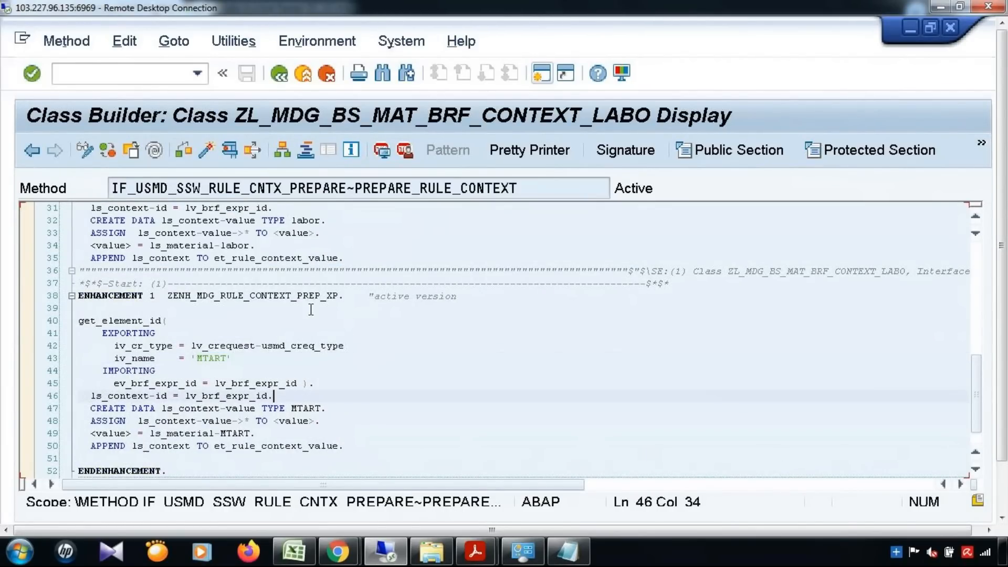
left_click(234, 295)
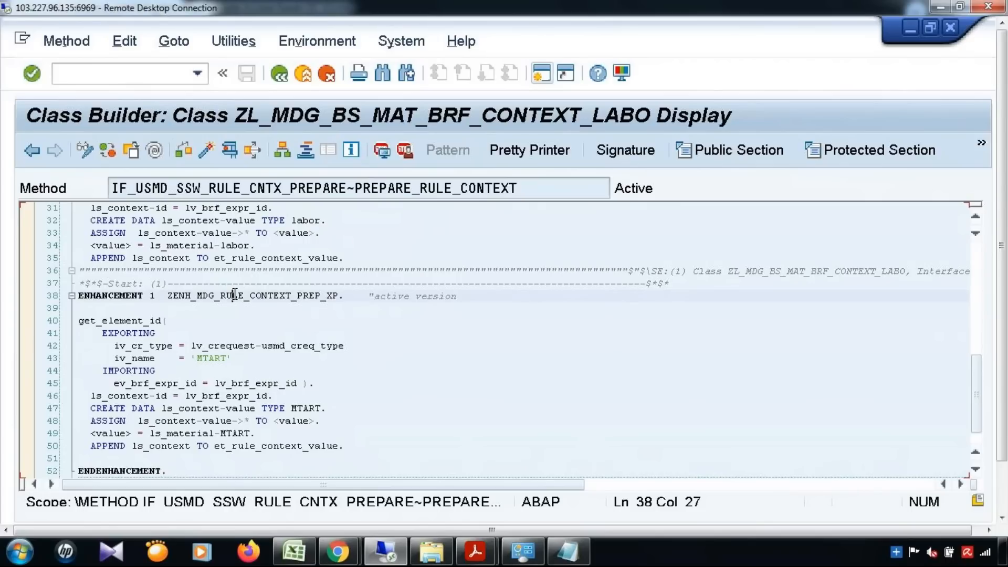
left_click(158, 151)
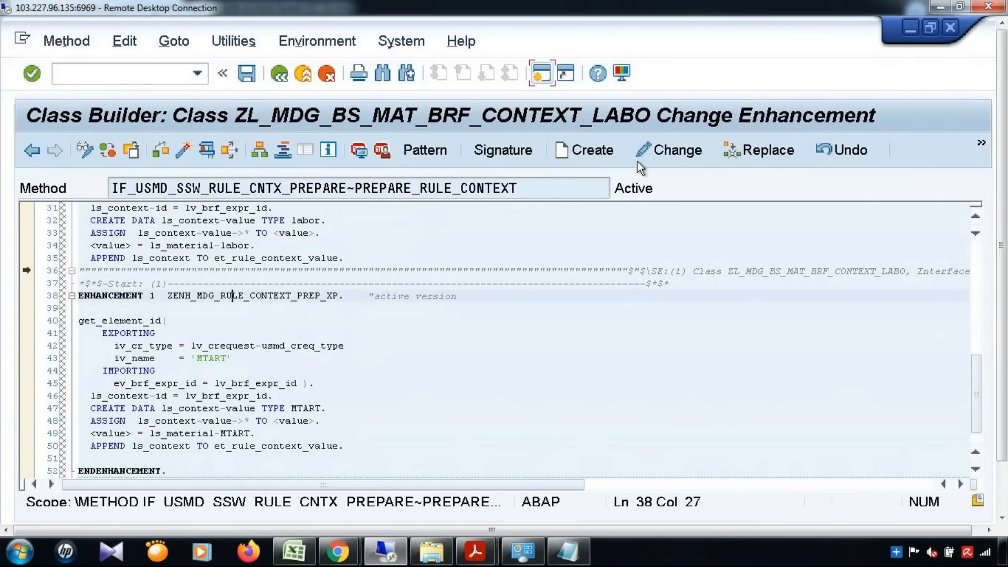
Make the enhancement editable and paste a copy of the MTART get_element_id block below it.
left_click(651, 153)
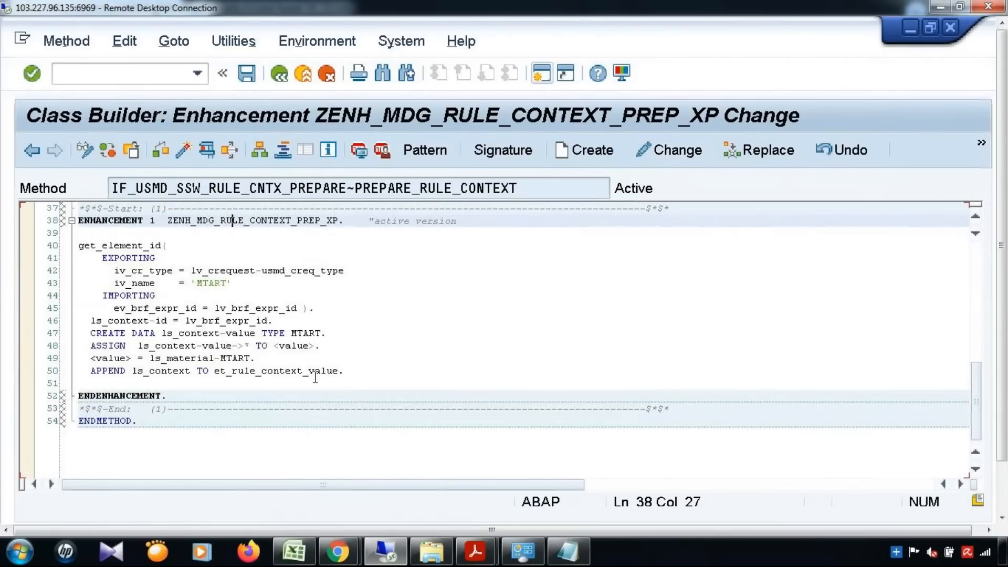
left_click_drag(77, 245, 346, 375)
key("ctrl+c")
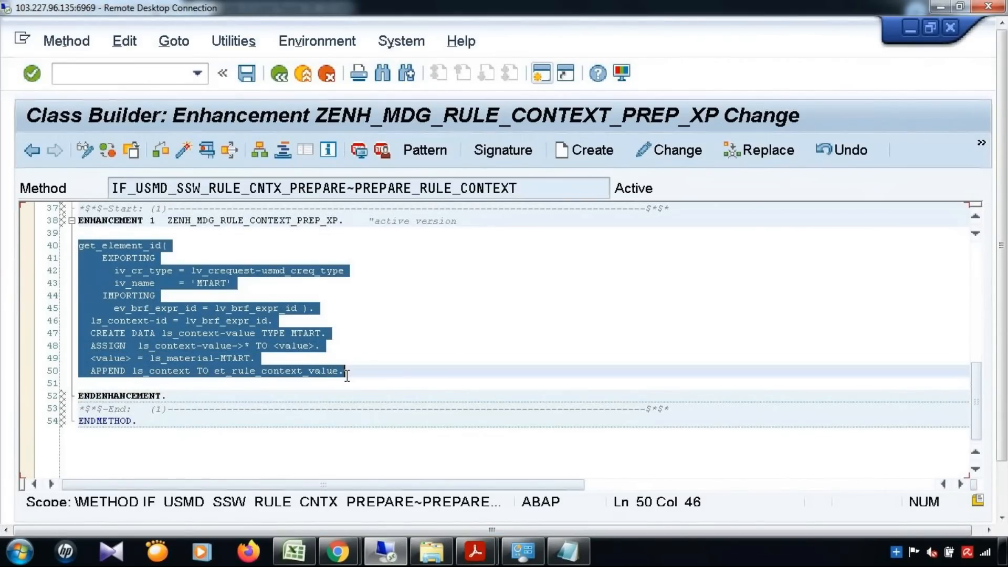
left_click(356, 371)
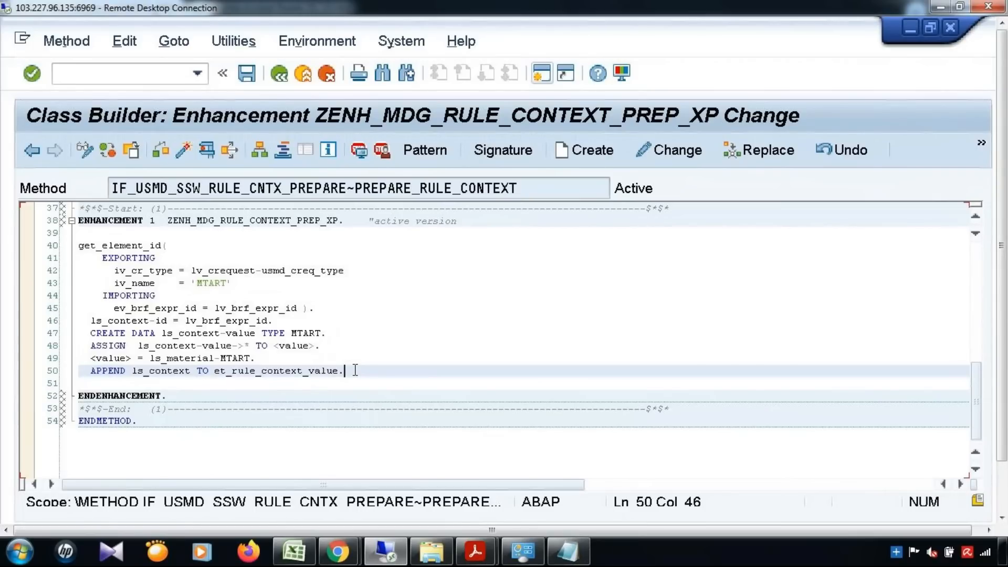
key("Return")
key("Return")
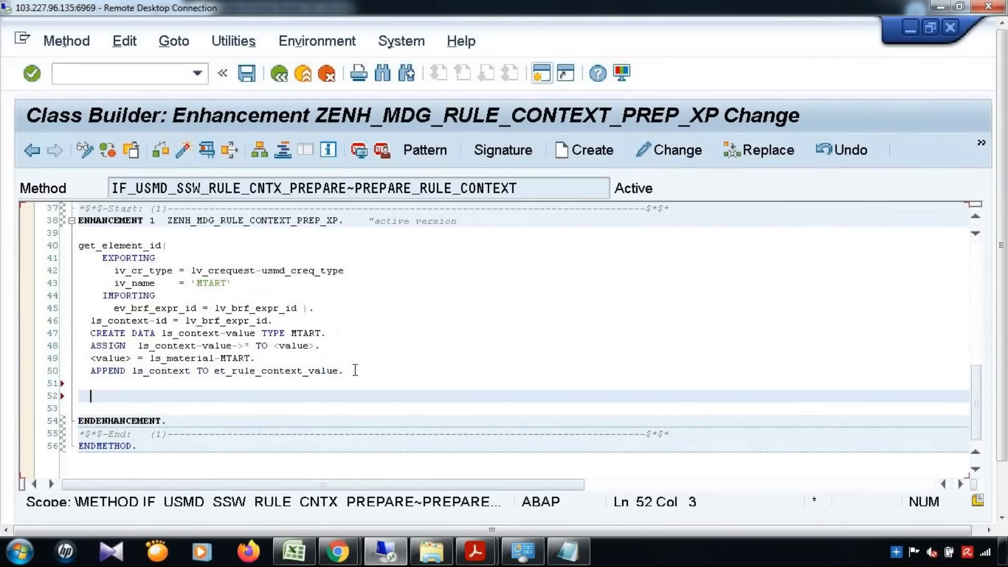
key("ctrl+v")
Change the copied element name and data type from MTART to MATKL.
left_click(227, 384)
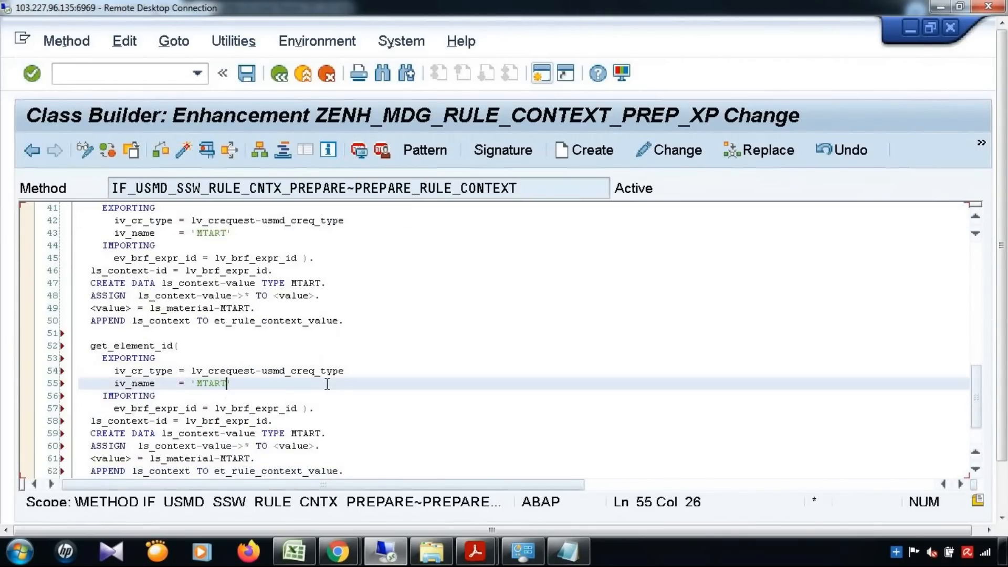
key("BackSpace")
key("BackSpace")
key("BackSpace")
key("BackSpace")
type("ATKL")
scroll(347, 373, "down", 1)
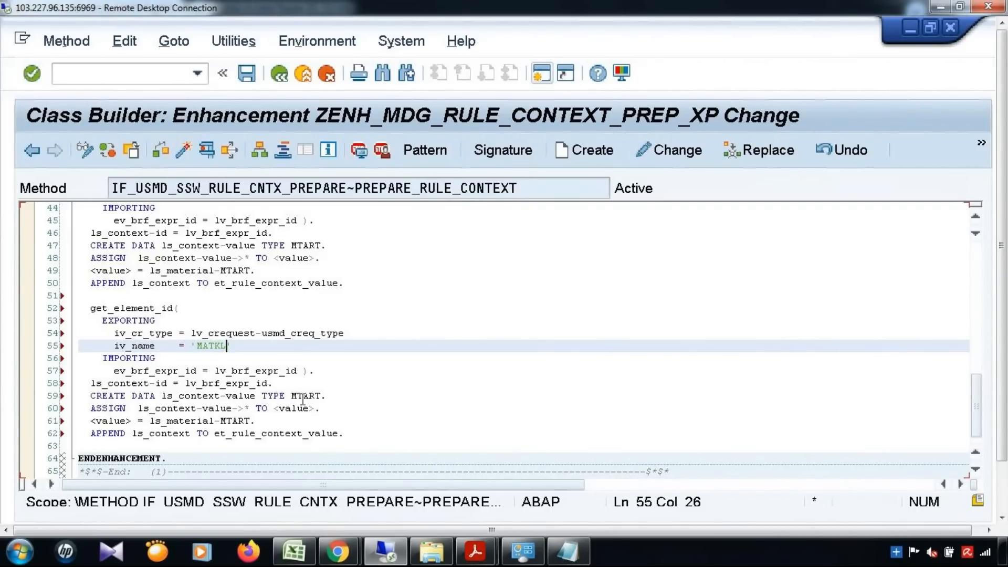
left_click(322, 396)
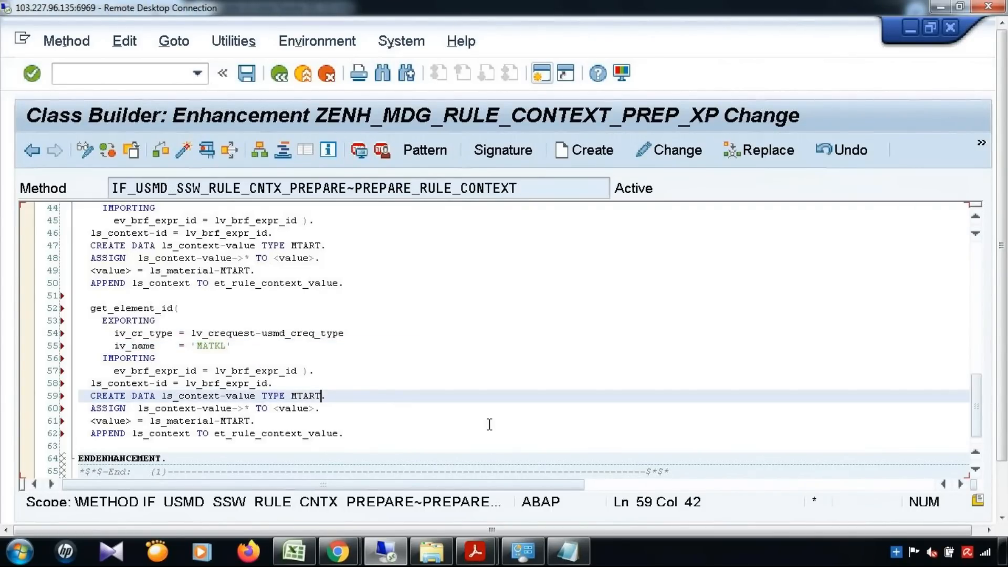
key("BackSpace")
key("BackSpace")
key("BackSpace")
key("BackSpace")
type("ATKL")
Change the copied material field name to MATKL and save the enhancement.
left_click(227, 421)
key("Delete")
key("Delete")
key("Delete")
key("Delete")
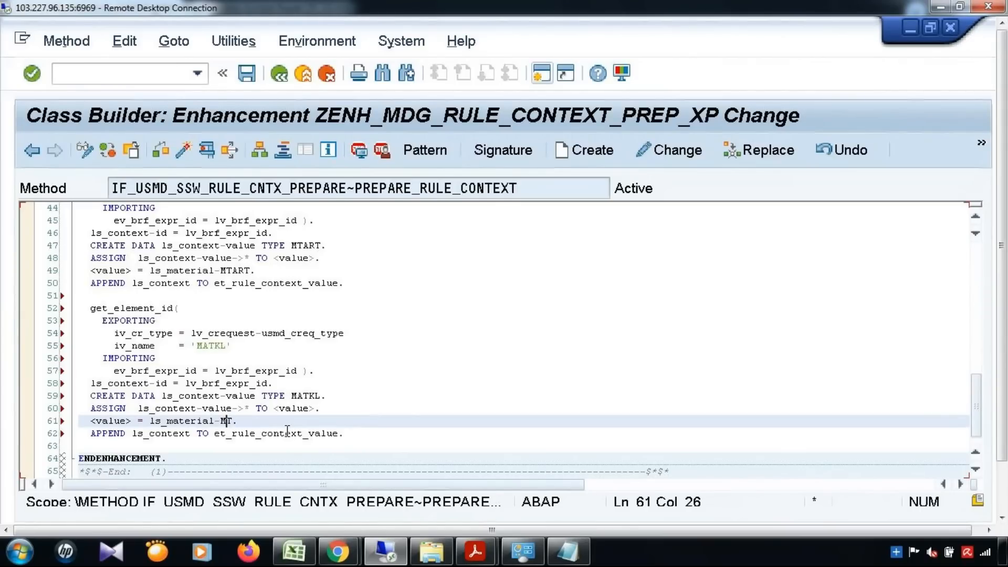
type("ATKL")
left_click_drag(214, 435, 339, 434)
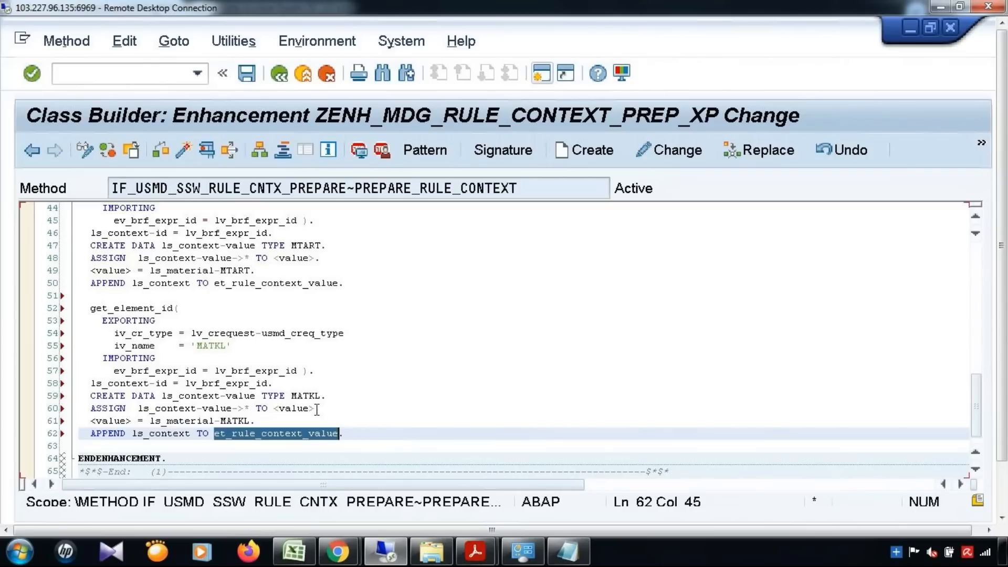
key("Up")
left_click(421, 432)
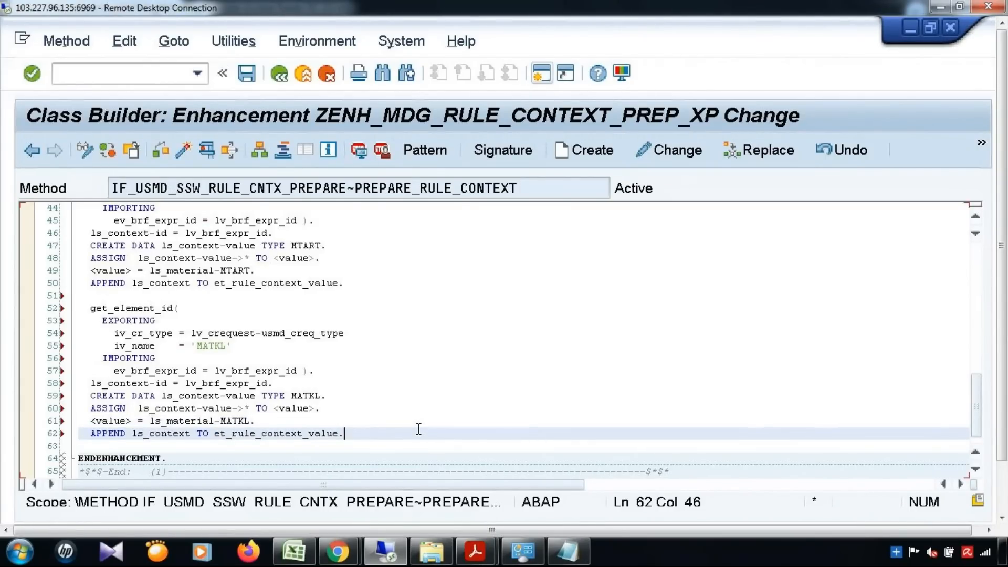
key("ctrl+s")
scroll(305, 266, "up", 2)
Add '**Material Type**' and '**Material Group**' comments above the MTART and MATKL blocks.
left_click(380, 222)
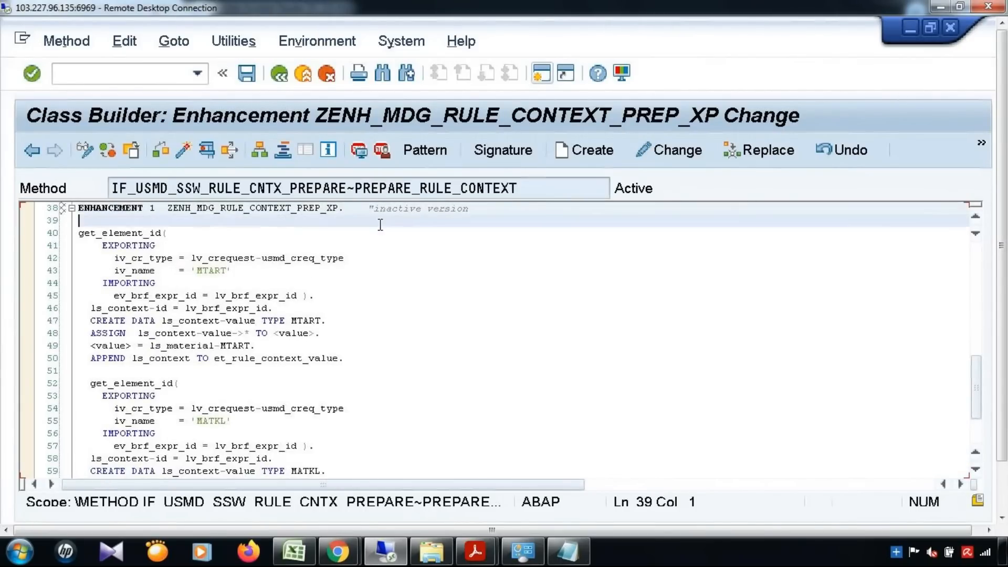
type("**Material Type**")
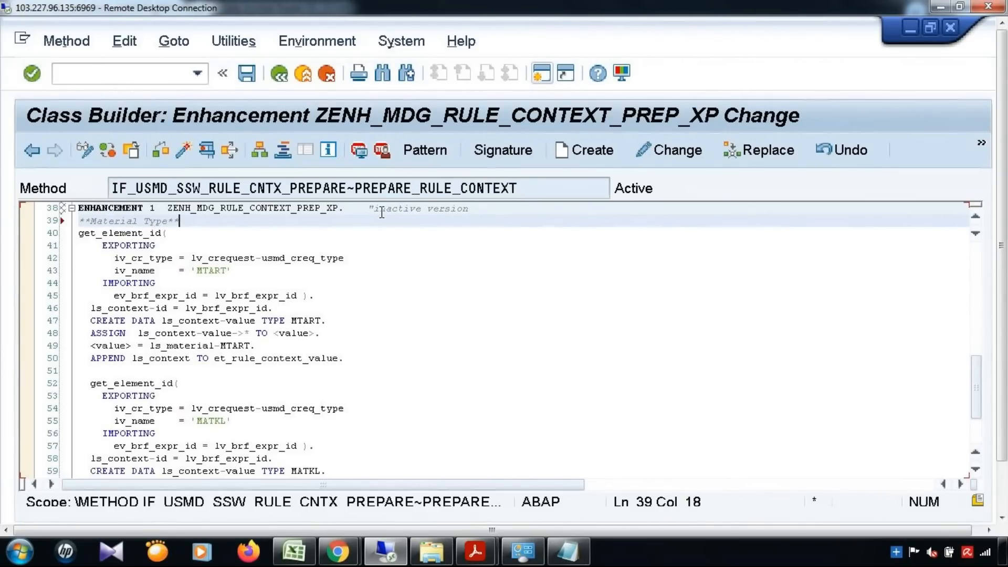
left_click(363, 359)
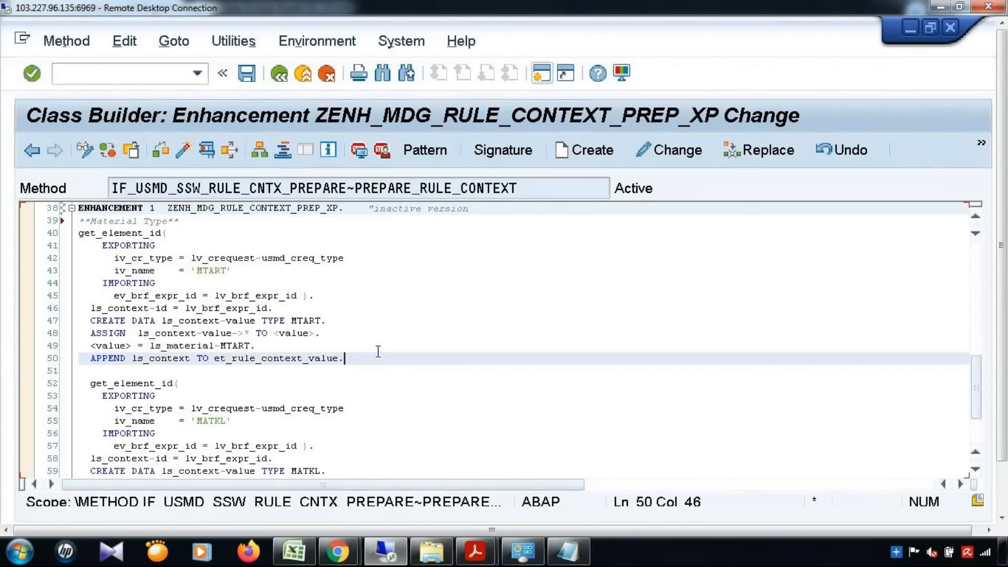
key("Return")
key("Return")
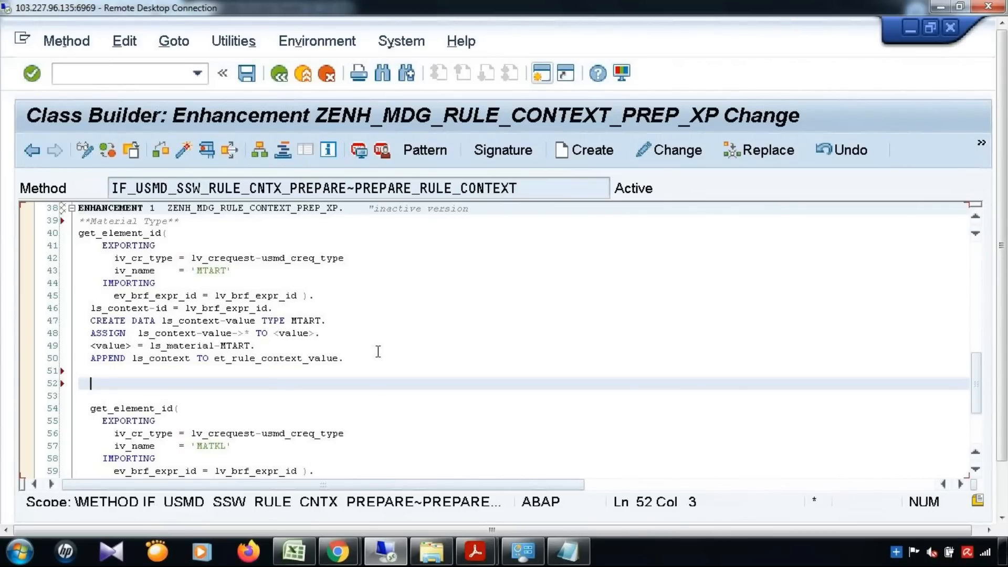
type("**M")
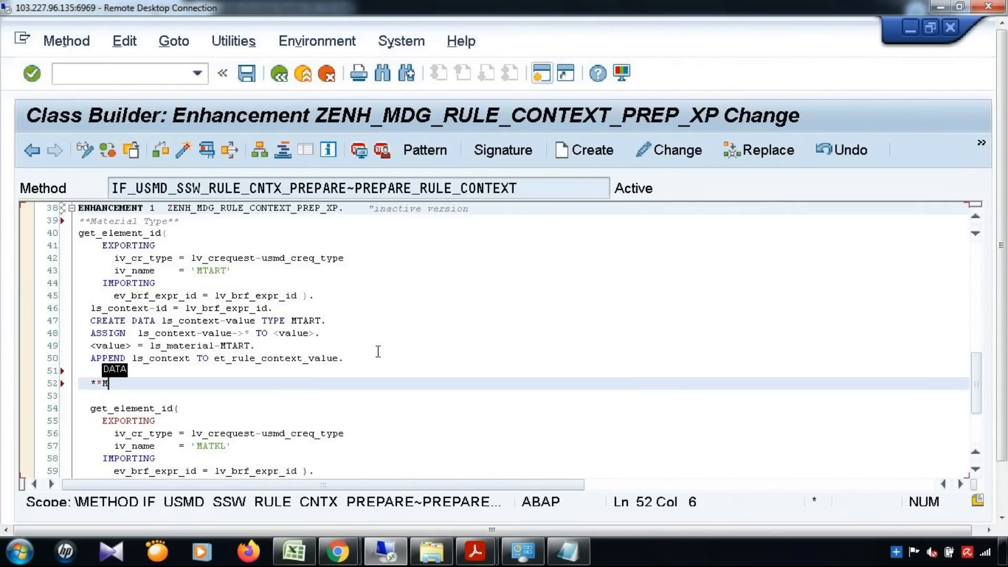
type("aterial ")
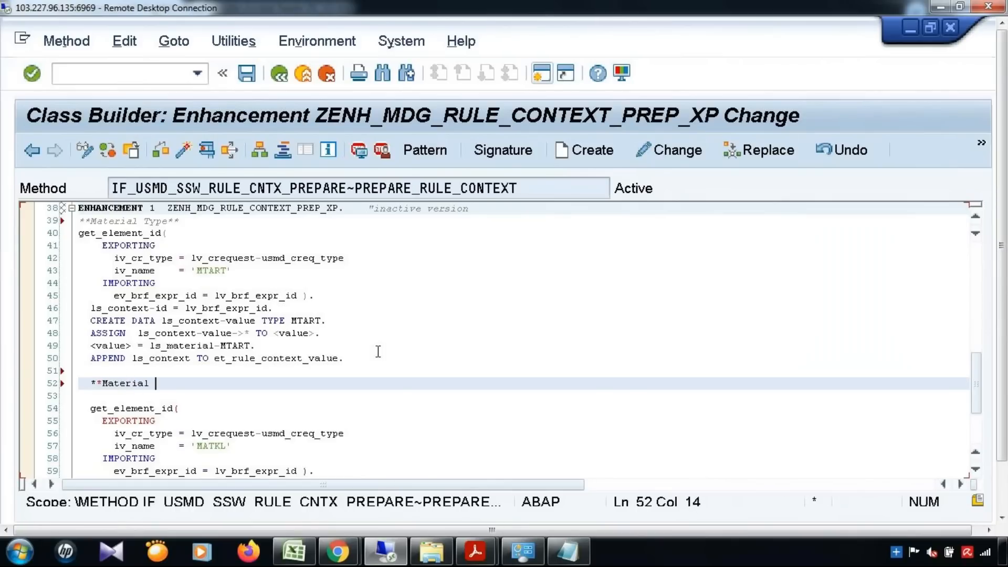
type("Group")
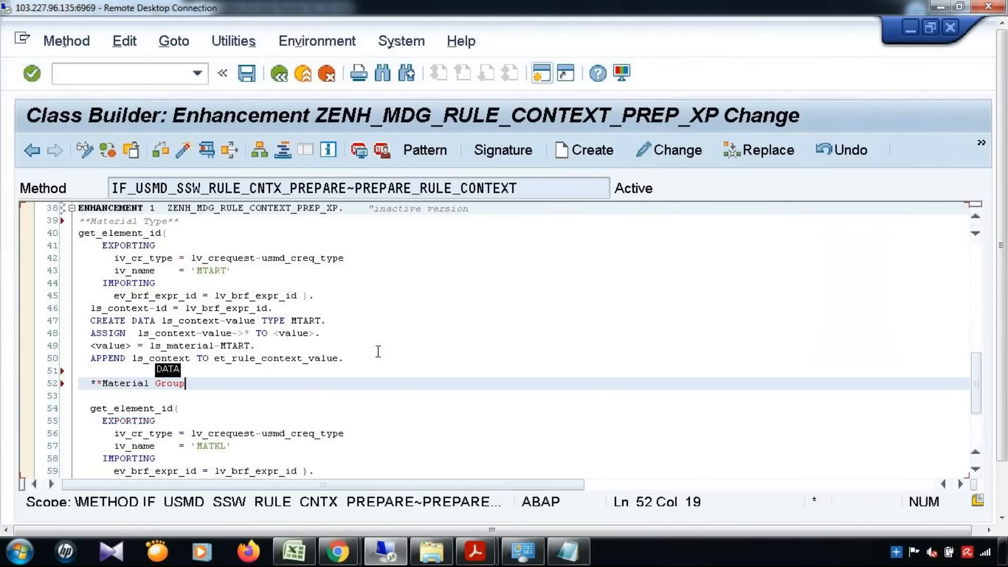
type("**")
key("Left")
key("Left")
key("Left")
key("Left")
key("Left")
key("Left")
key("Left")
key("Left")
key("Left")
key("Left")
key("Left")
key("Left")
key("Left")
key("Left")
key("Left")
key("Left")
key("Left")
key("Left")
key("BackSpace")
key("BackSpace")
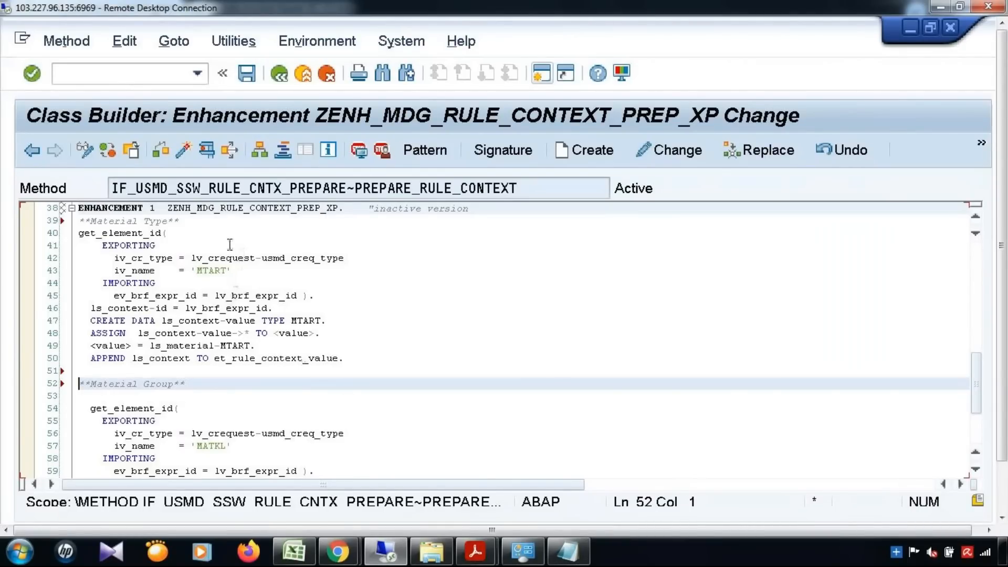
Insert a blank line after the '**Material Type**' comment and review the code.
left_click(224, 228)
left_click(224, 225)
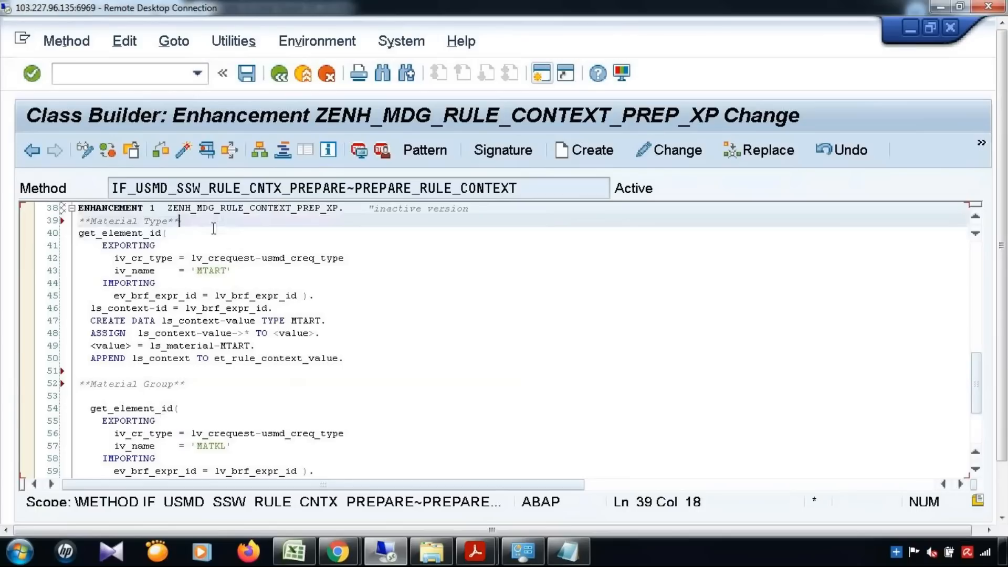
key("Return")
left_click(411, 382)
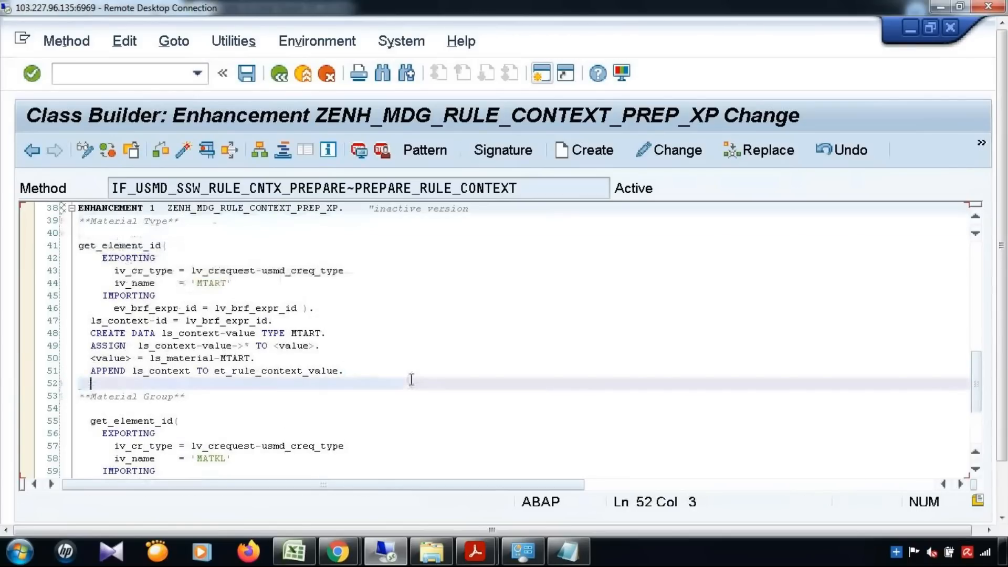
scroll(411, 379, "down", 2)
scroll(411, 380, "down", 2)
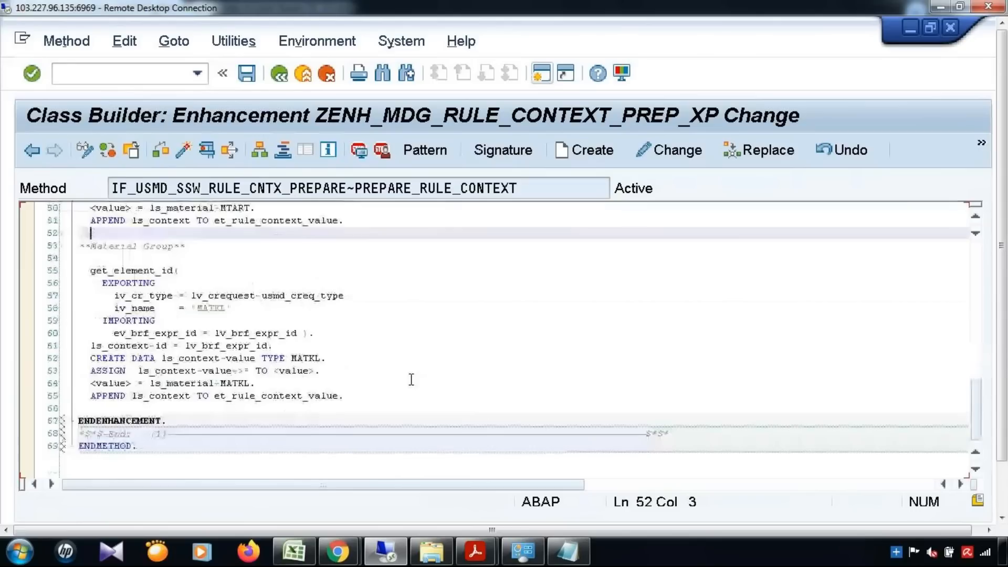
scroll(411, 380, "up", 14)
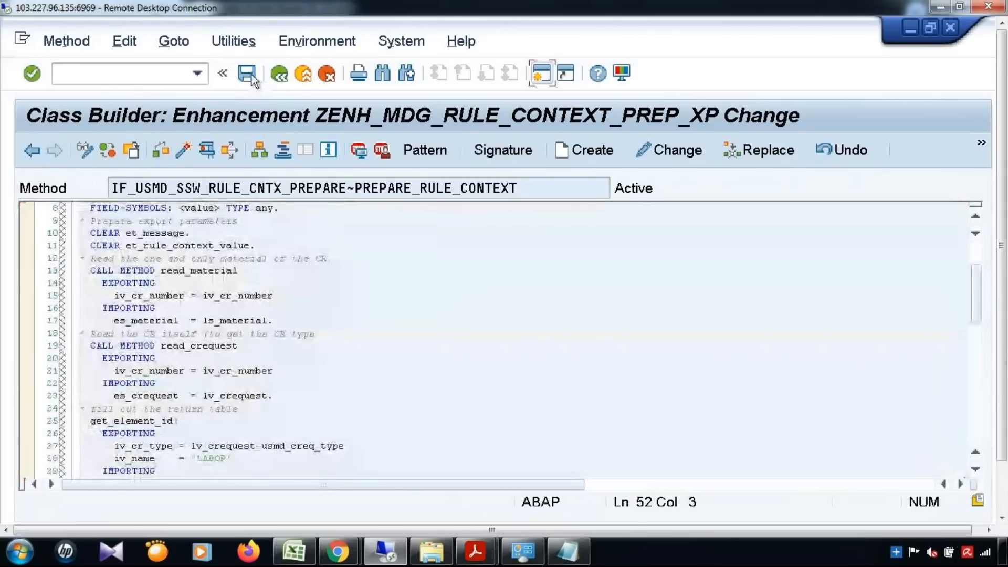
Activate the edited enhancement code with Ctrl+F3, confirming the listed inactive objects.
key("ctrl+F3")
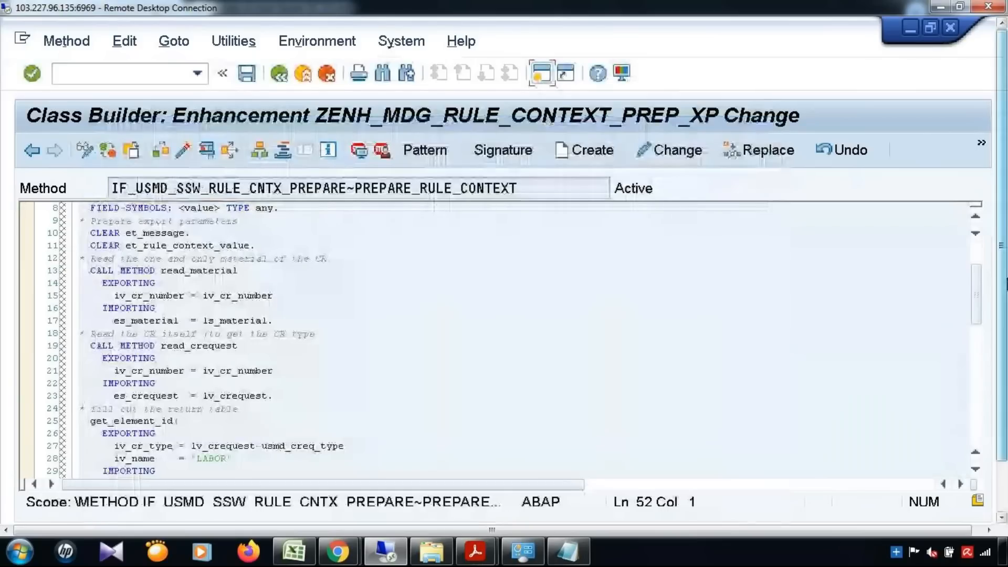
scroll(488, 379, "down", 5)
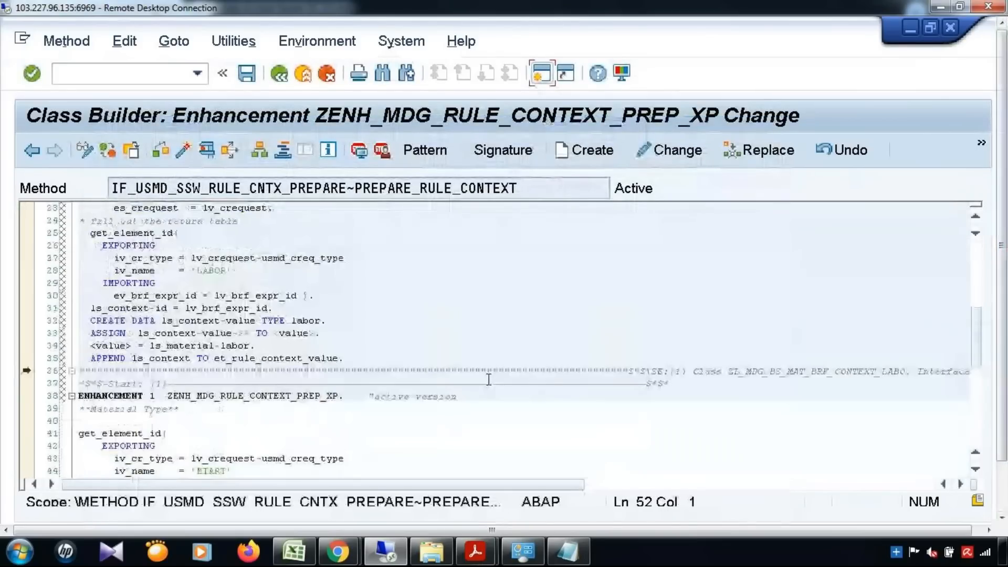
scroll(488, 378, "down", 7)
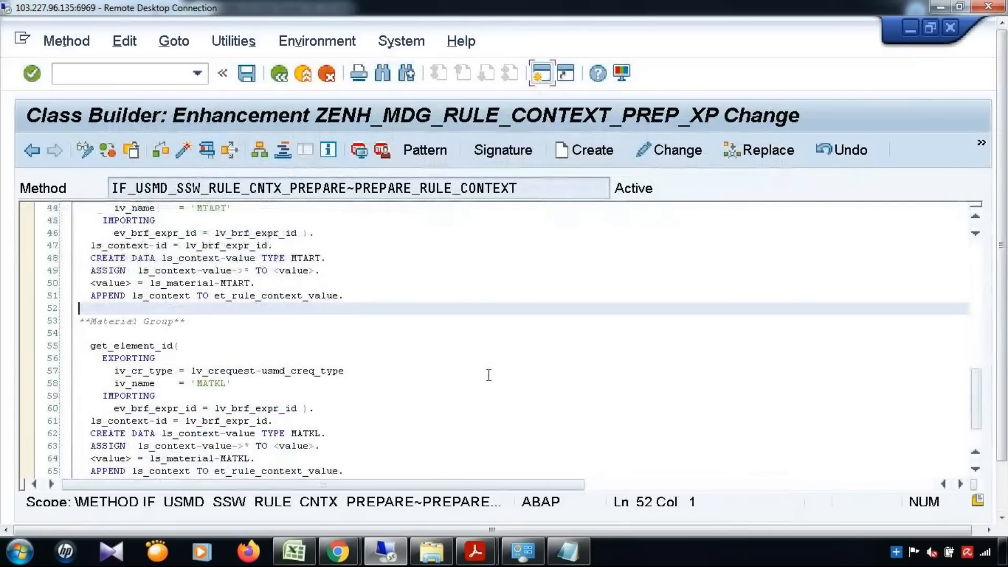
scroll(489, 373, "down", 2)
scroll(489, 374, "up", 1)
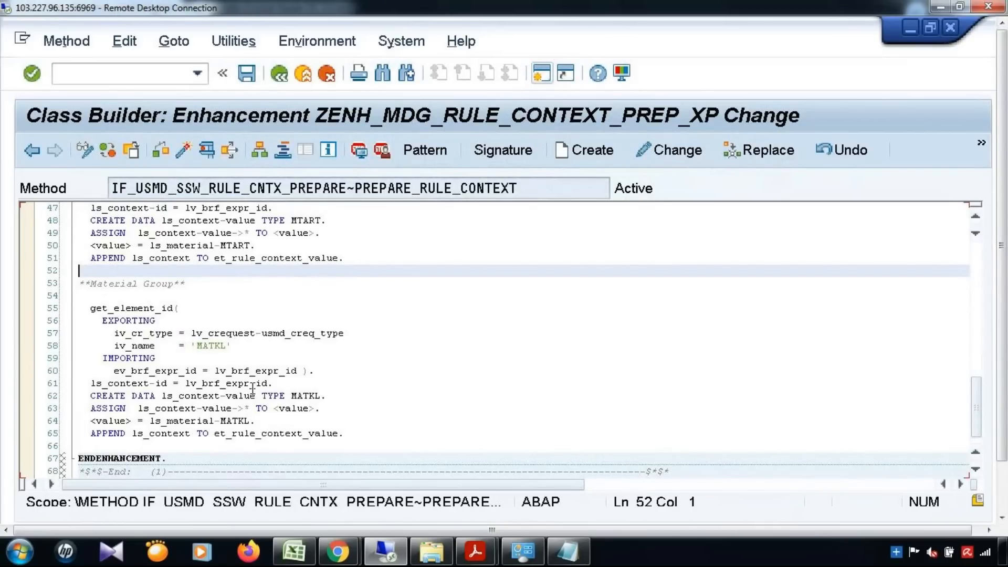
left_click(270, 70)
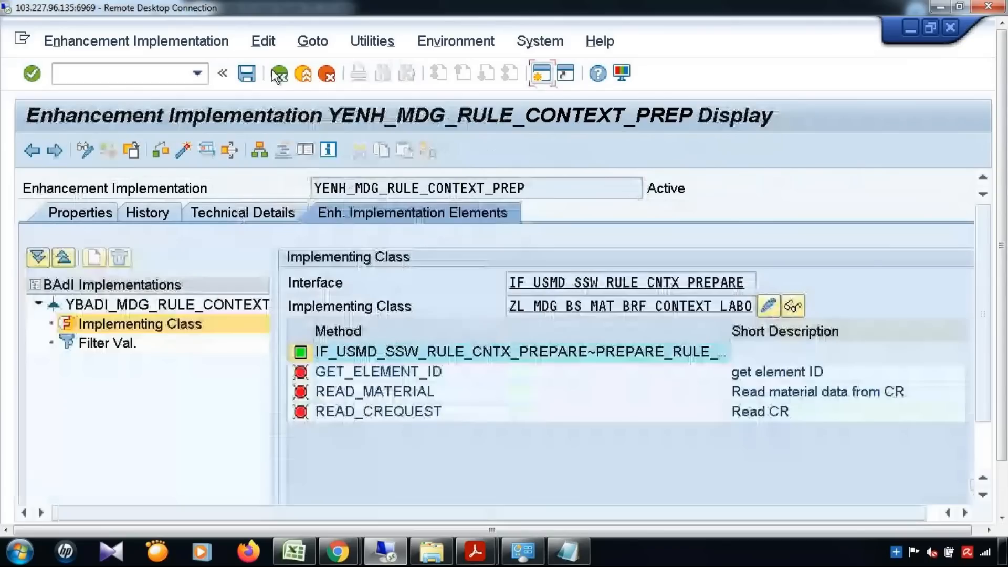
Select the YBADI_MDG_RULE_CONTEXT implementation, try activating it, and copy the implementation name.
left_click(128, 307)
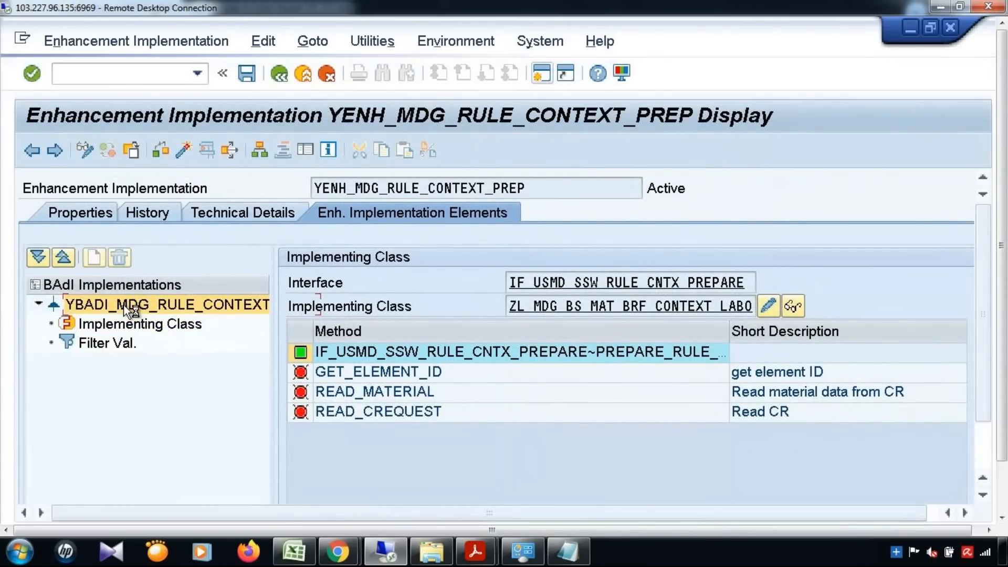
left_click(183, 153)
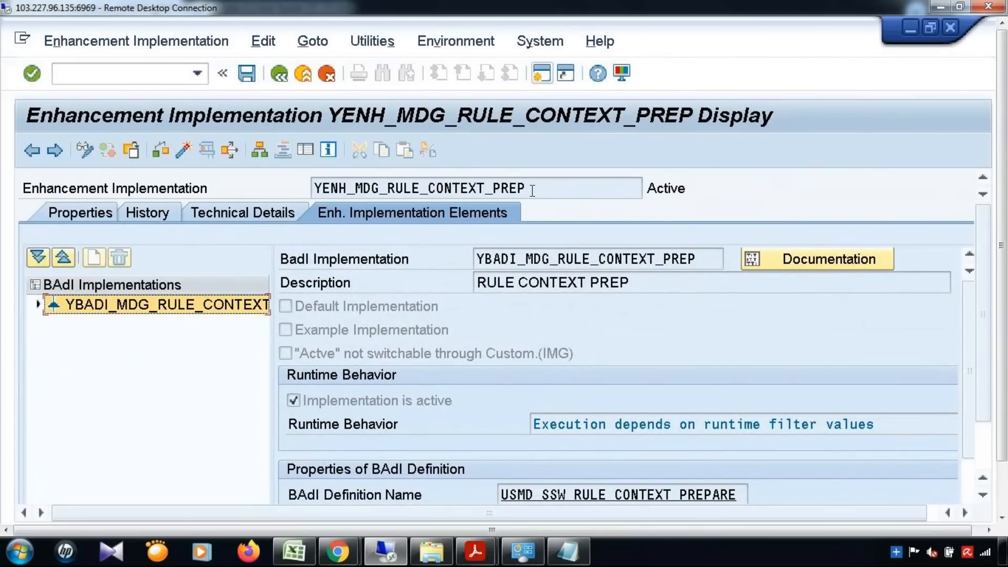
left_click_drag(532, 191, 283, 182)
key("ctrl+c")
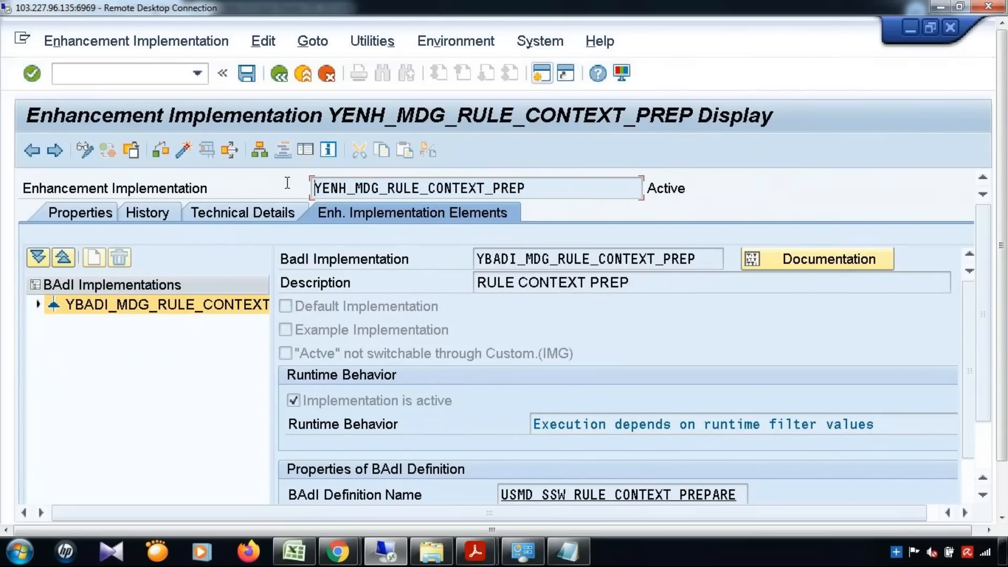
Run /nse19 and display YENH_MDG_RULE_CONTEXT_PREP to get its syntax check.
left_click(196, 76)
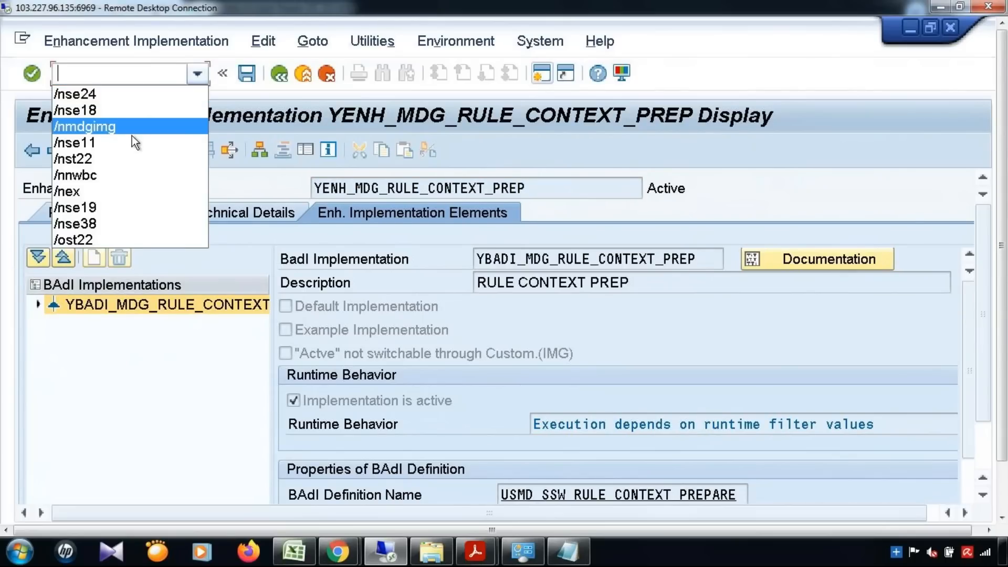
left_click(95, 207)
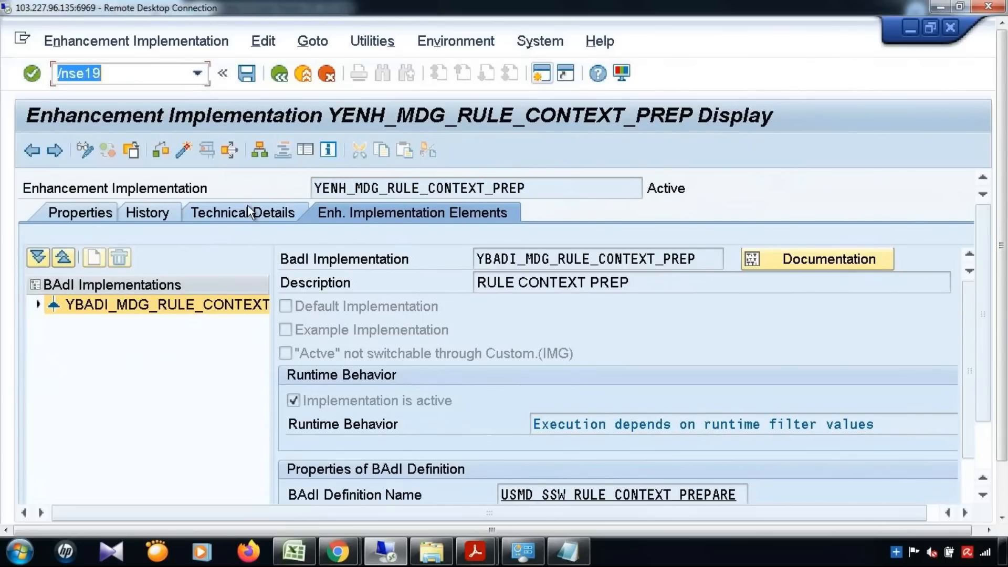
key("Return")
key("ctrl+v")
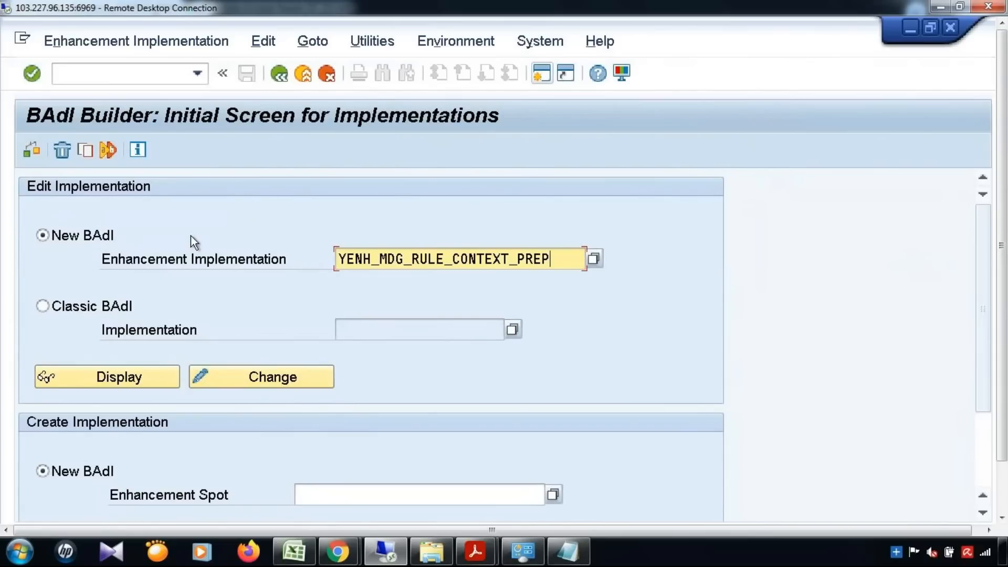
left_click(32, 151)
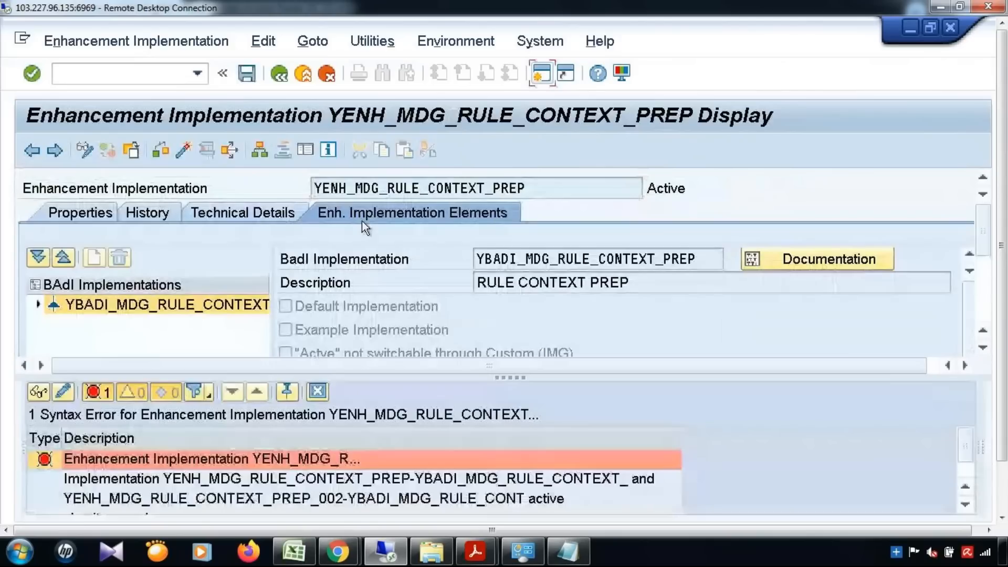
Open the syntax error showing the clash with active implementation YENH_MDG_RULE_CONTEXT_PREP_002.
double_click(291, 455)
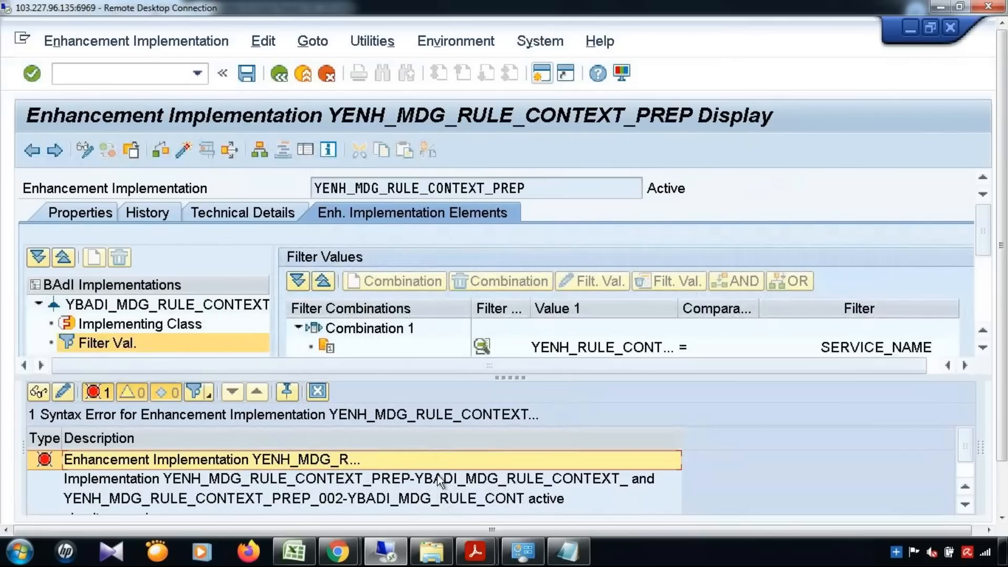
left_click(300, 499)
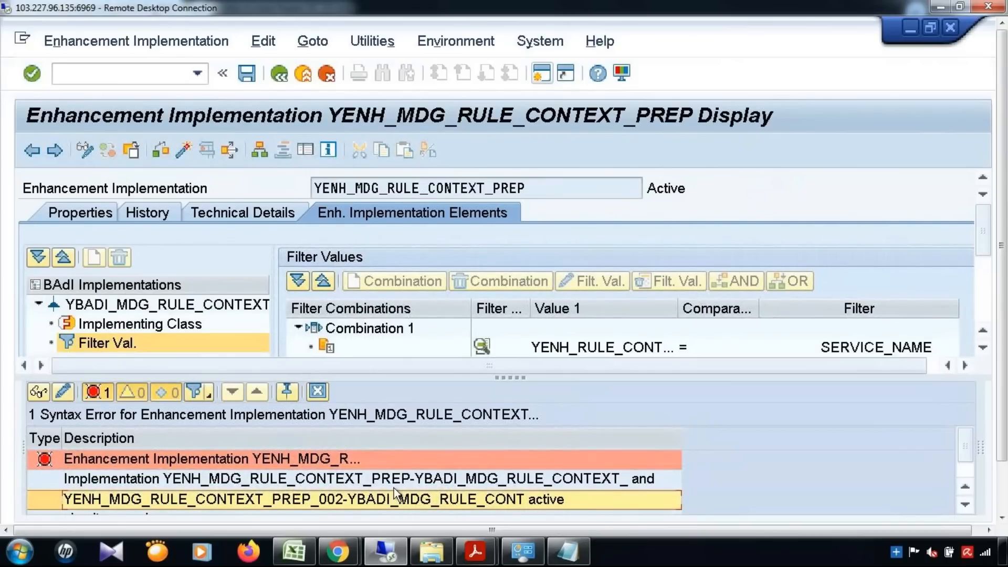
left_click_drag(1007, 284, 1006, 352)
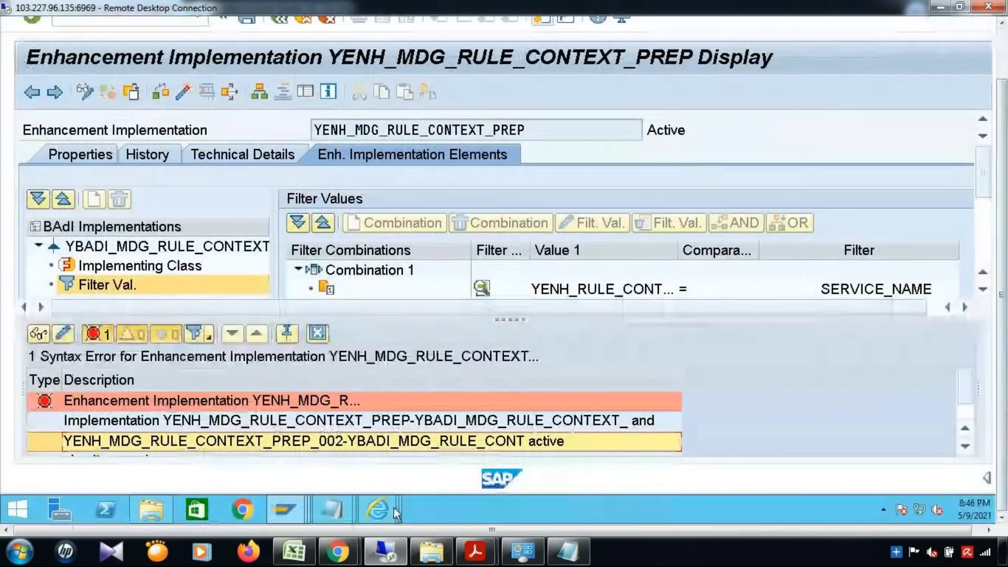
mouse_move(305, 507)
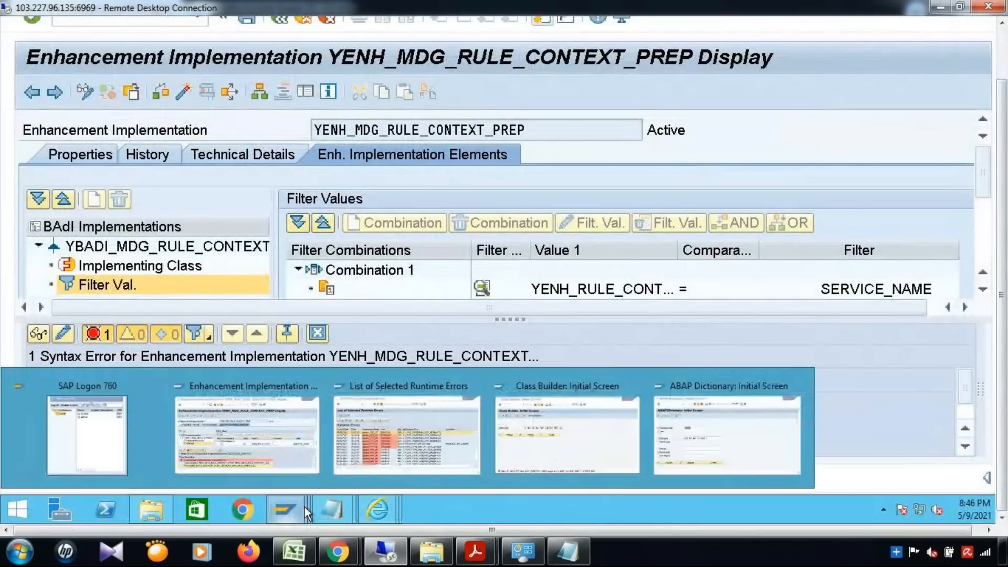
left_click(306, 422)
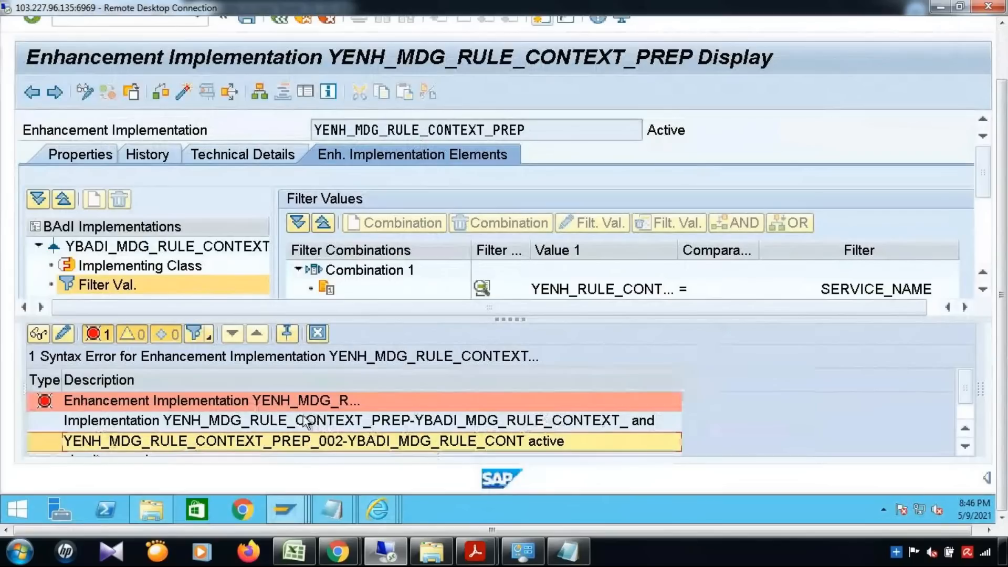
mouse_move(283, 513)
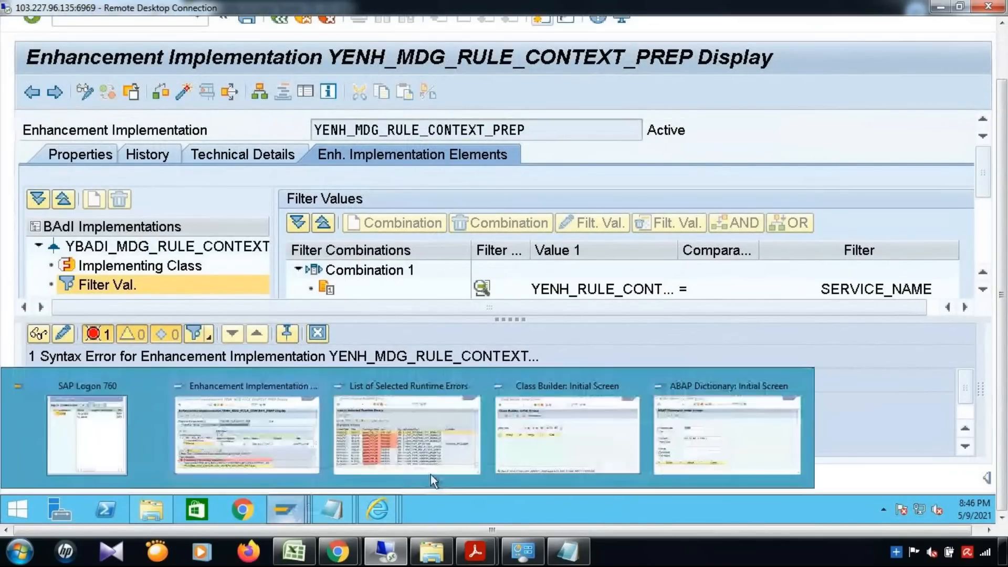
left_click(552, 128)
double_click(424, 129)
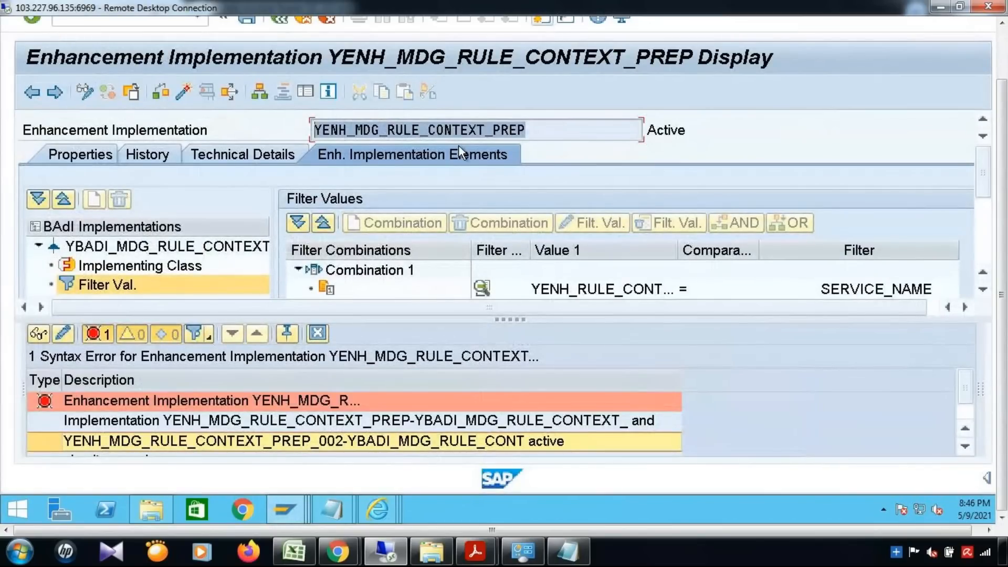
left_click(459, 145)
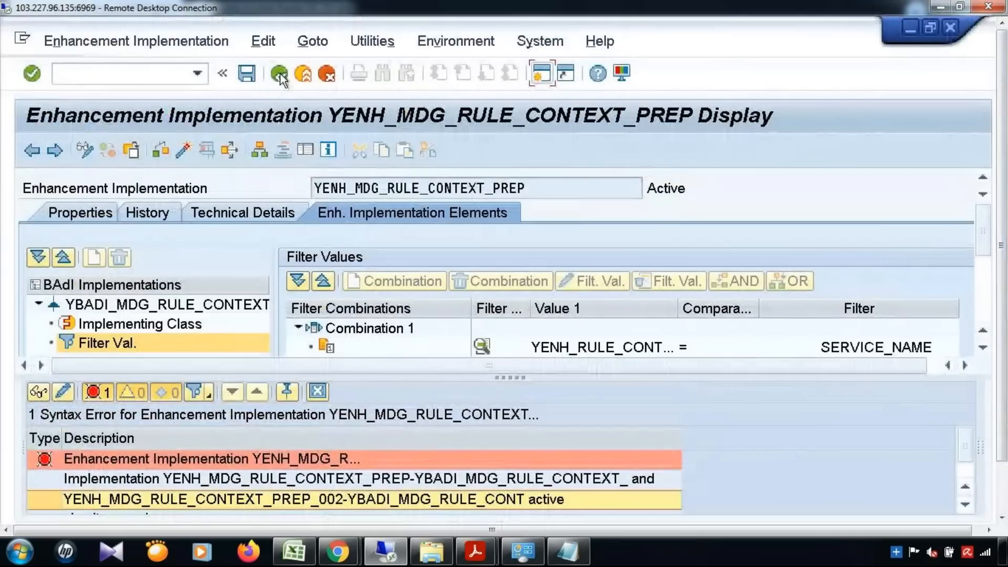
Find YENH_MDG_RULE_CONTEXT_PREP_002 via wildcard search and delete that implementation.
left_click(279, 74)
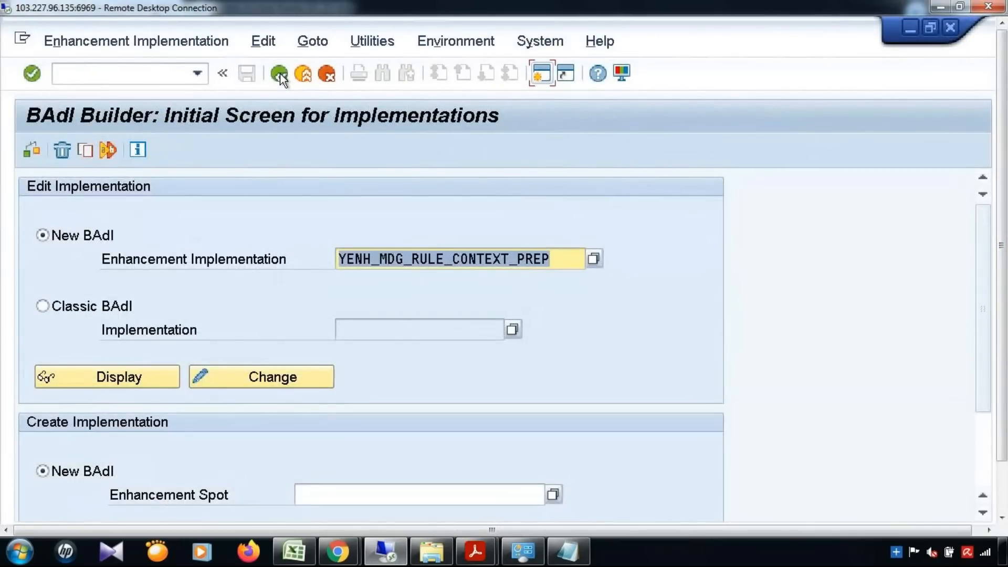
left_click(546, 259)
type("*")
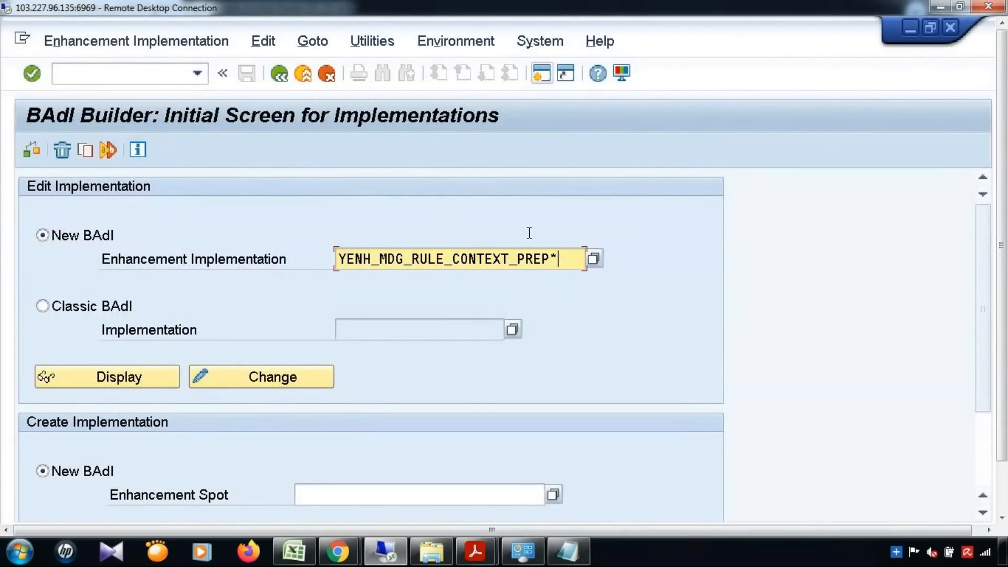
left_click(594, 259)
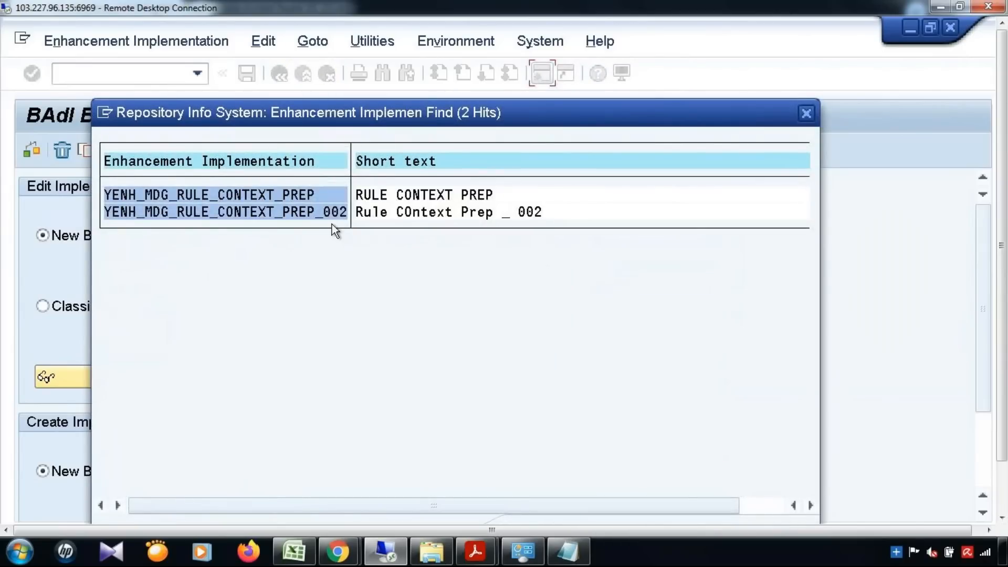
double_click(323, 213)
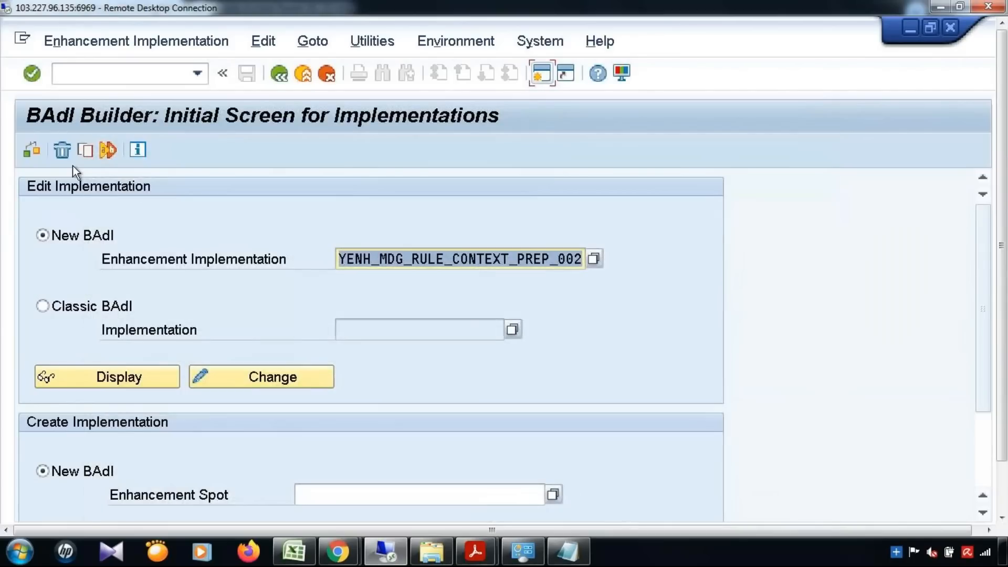
left_click(59, 150)
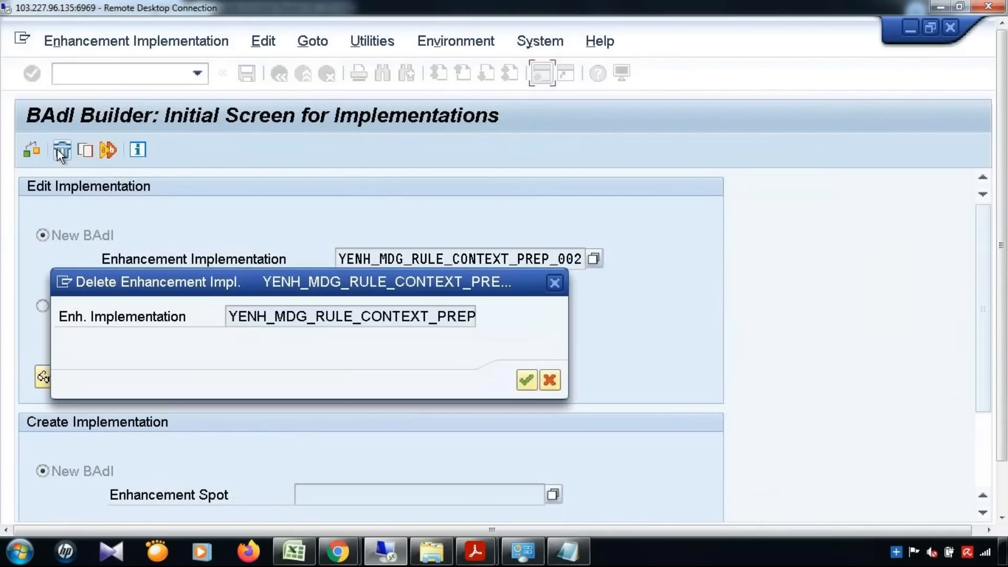
left_click(520, 378)
mouse_move(1004, 283)
left_mouse_down()
mouse_move(1005, 351)
mouse_move(1004, 286)
left_mouse_up()
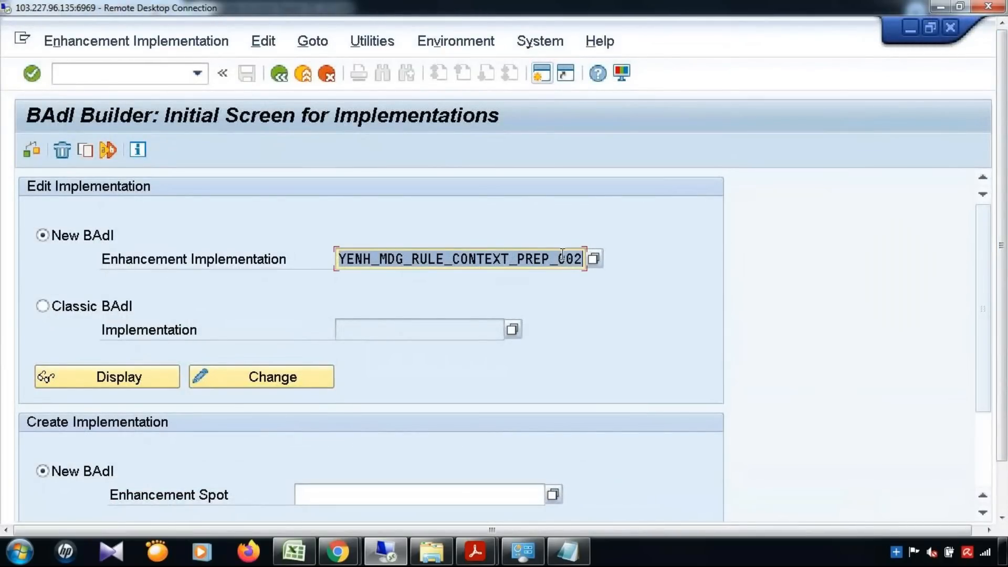
Enter YENH_MDG_RULE_CONTEXT_PREP without the _002 suffix, display it, and run Check.
left_click_drag(549, 258, 582, 259)
key("BackSpace")
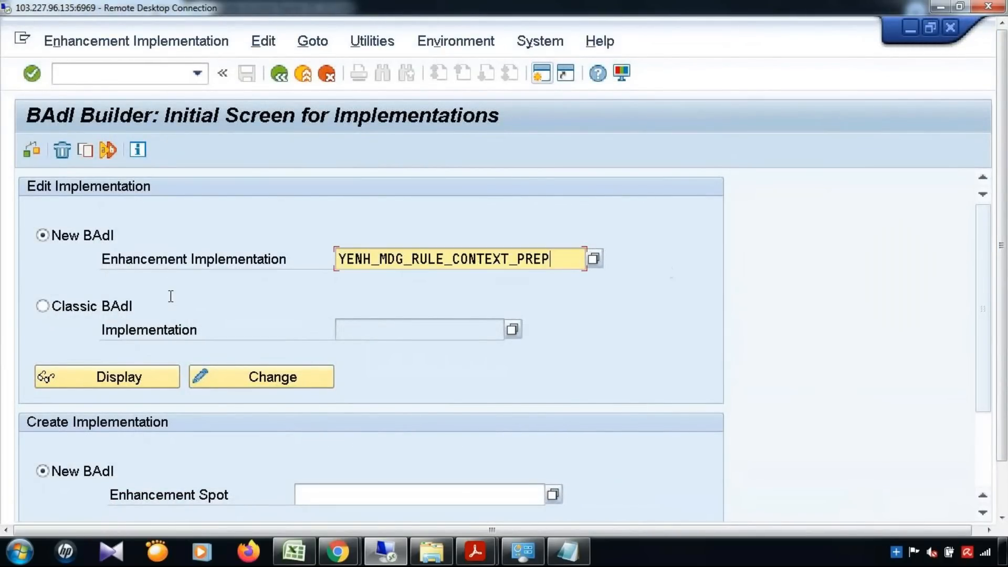
left_click(135, 376)
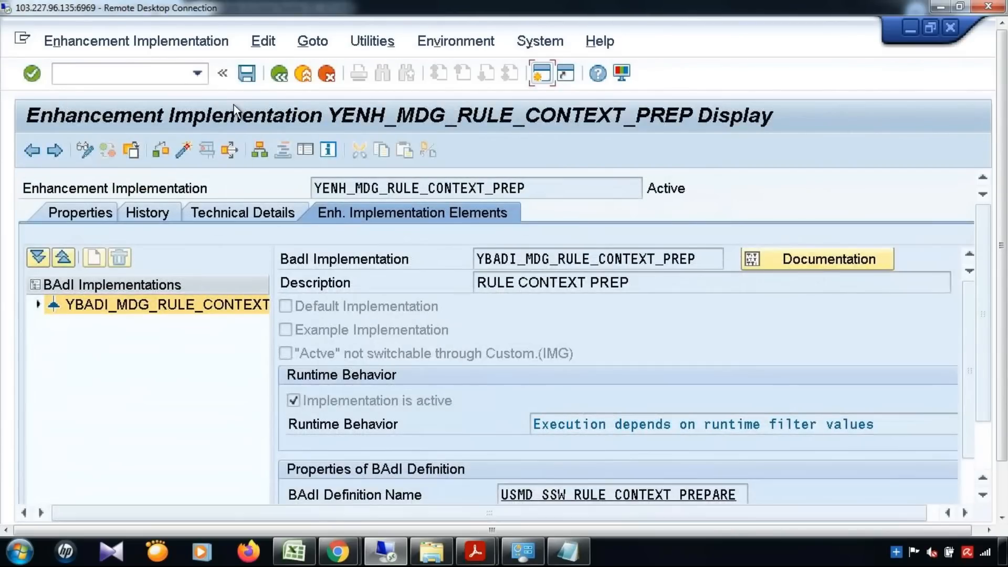
left_click(279, 73)
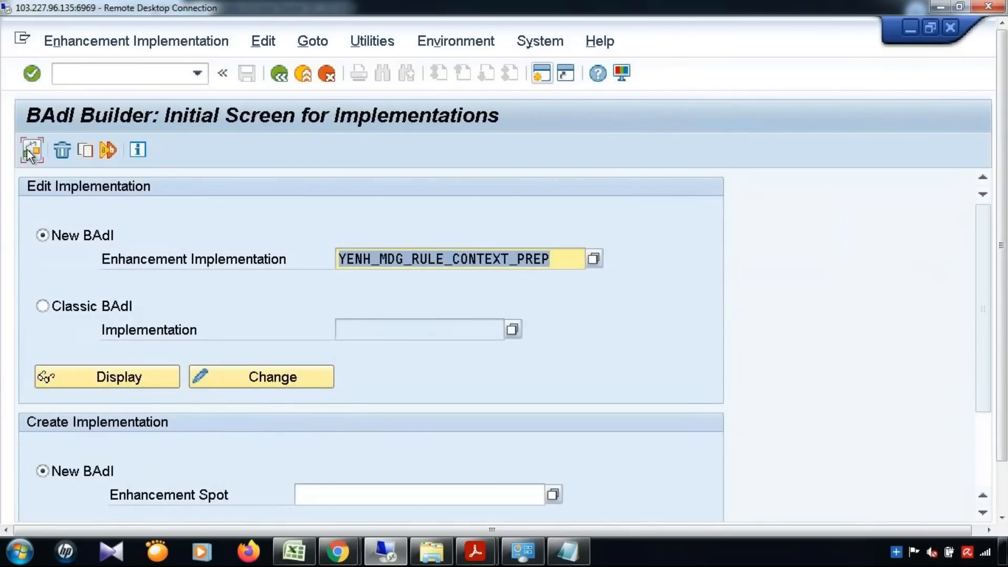
left_click(29, 152)
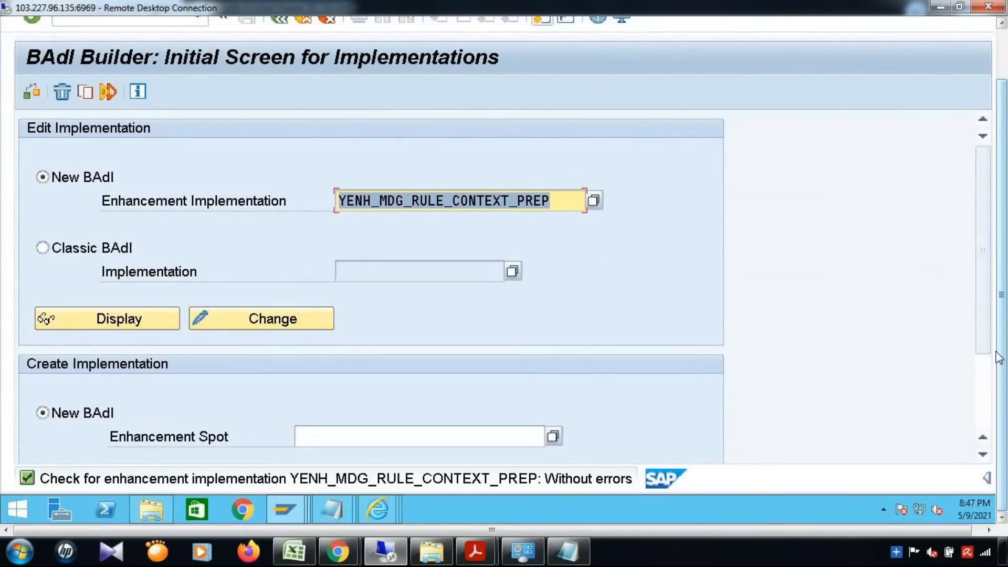
left_click_drag(1006, 254, 1006, 200)
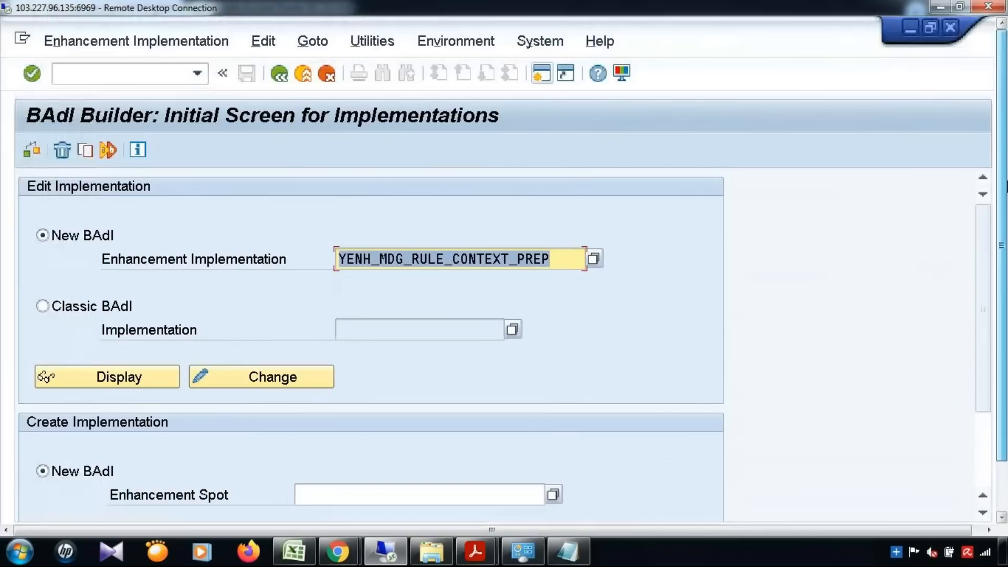
left_click(284, 550)
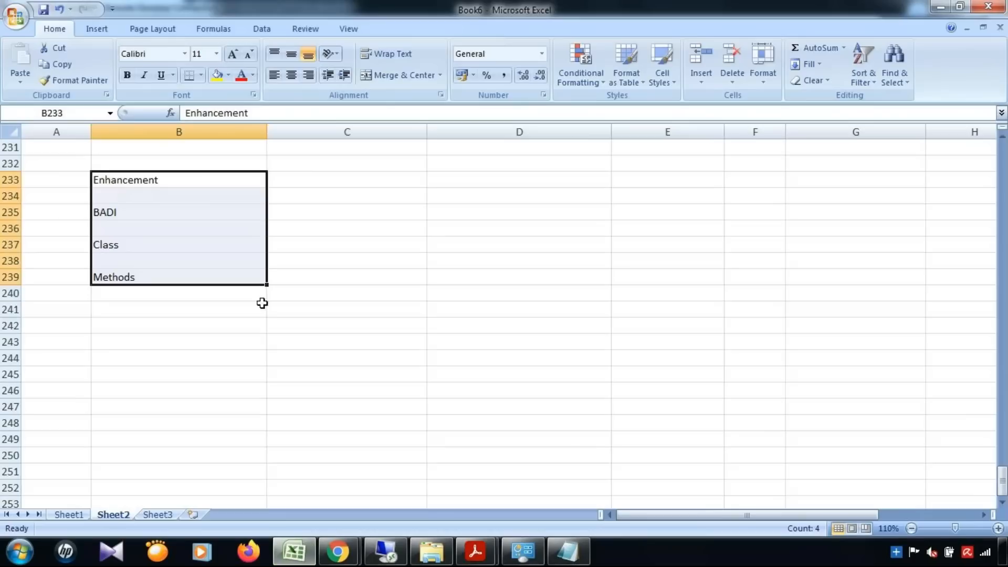
left_click(66, 517)
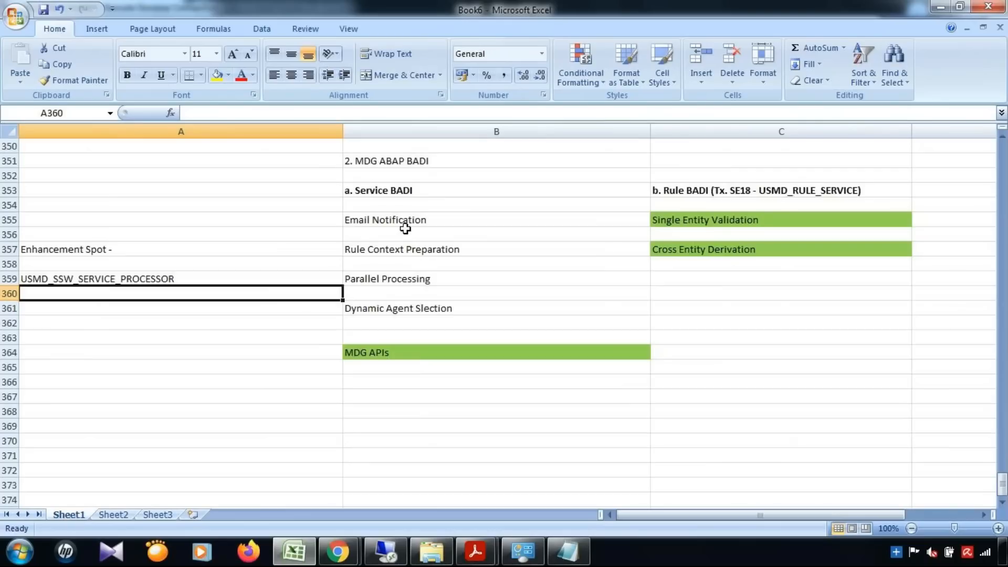
scroll(445, 225, "up", 2)
left_click(387, 226)
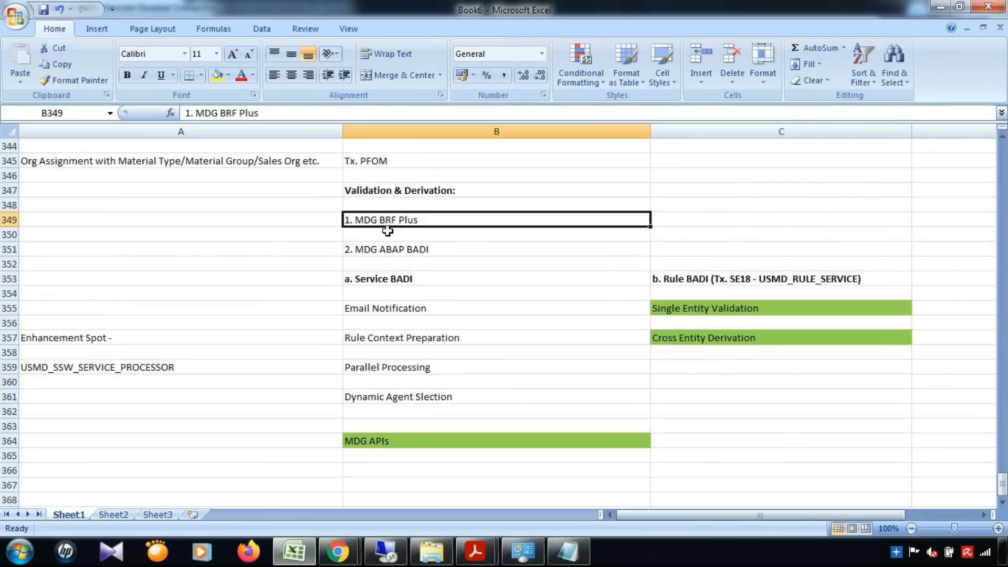
left_click(386, 249)
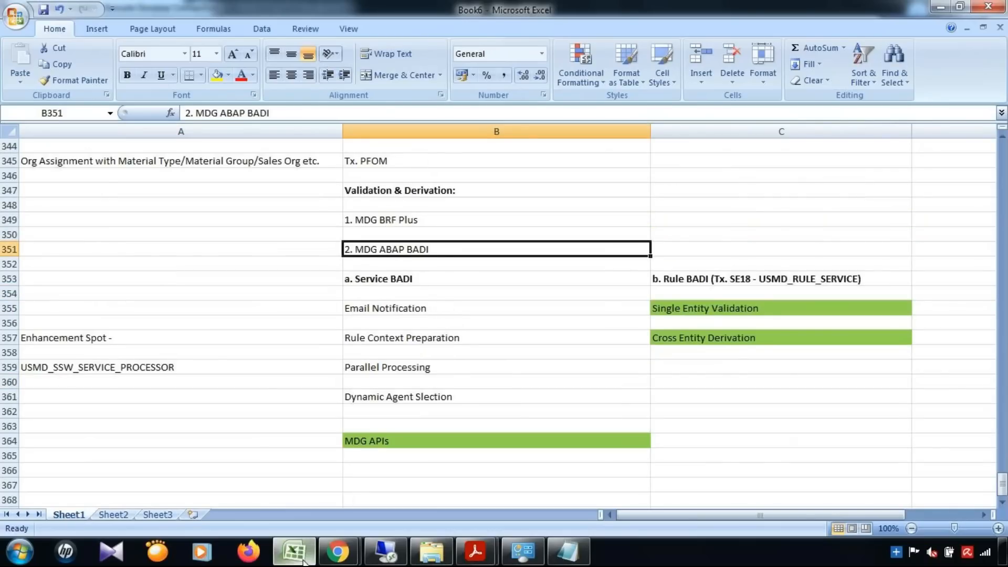
left_click(386, 551)
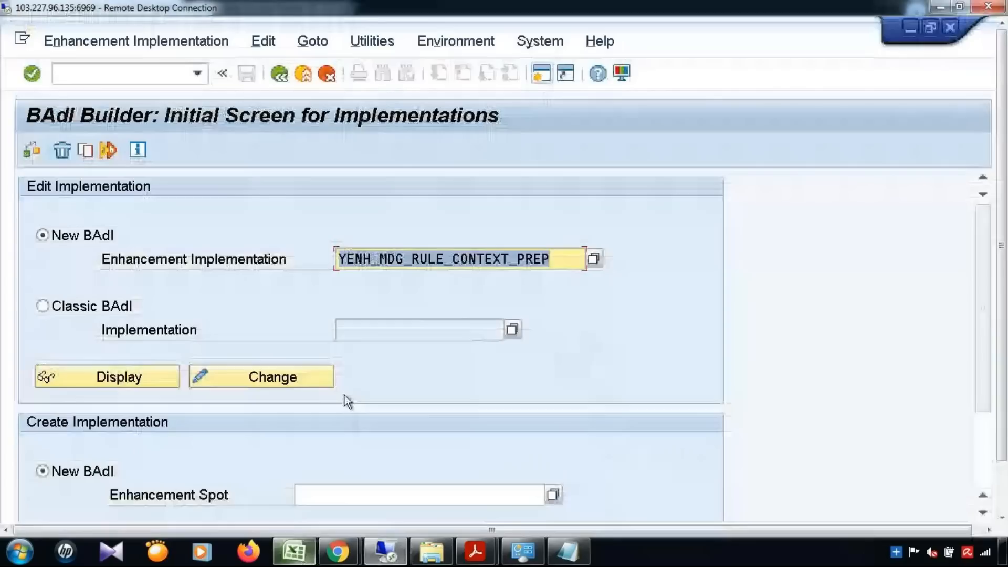
left_click(92, 384)
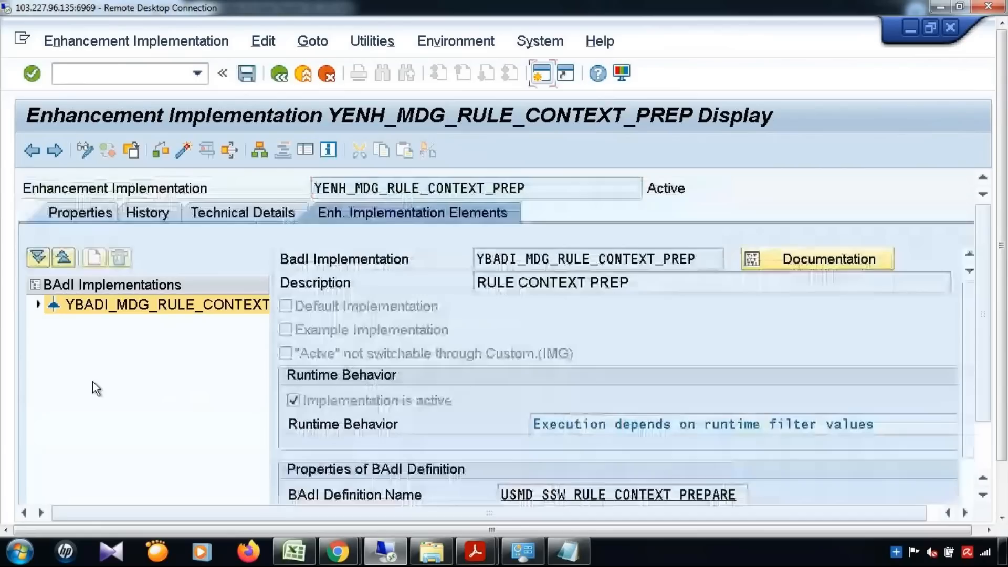
Open the filter value details showing YENH_RULE_CONTEXT_PREP_11 for SERVICE_NAME.
left_click(38, 305)
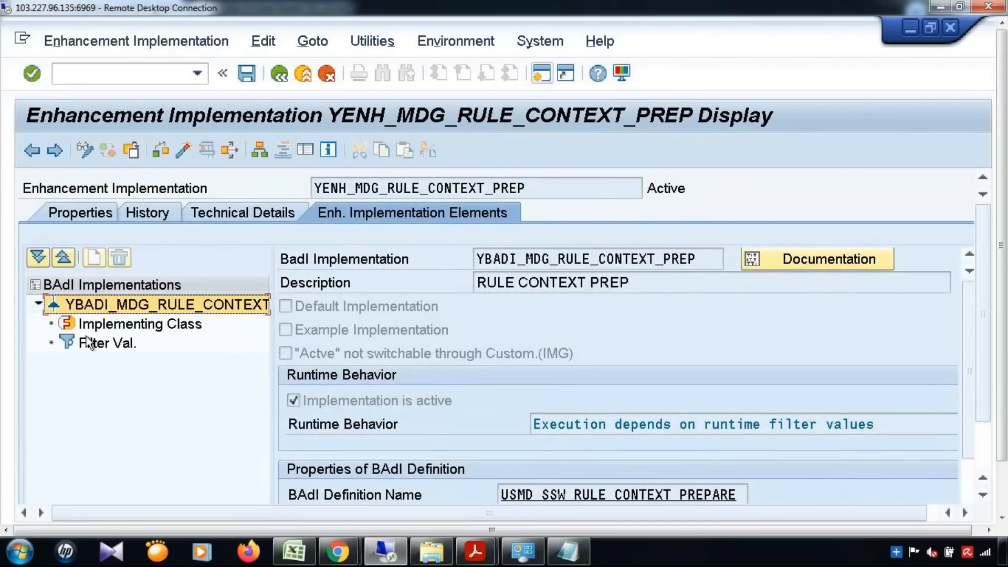
left_click(99, 326)
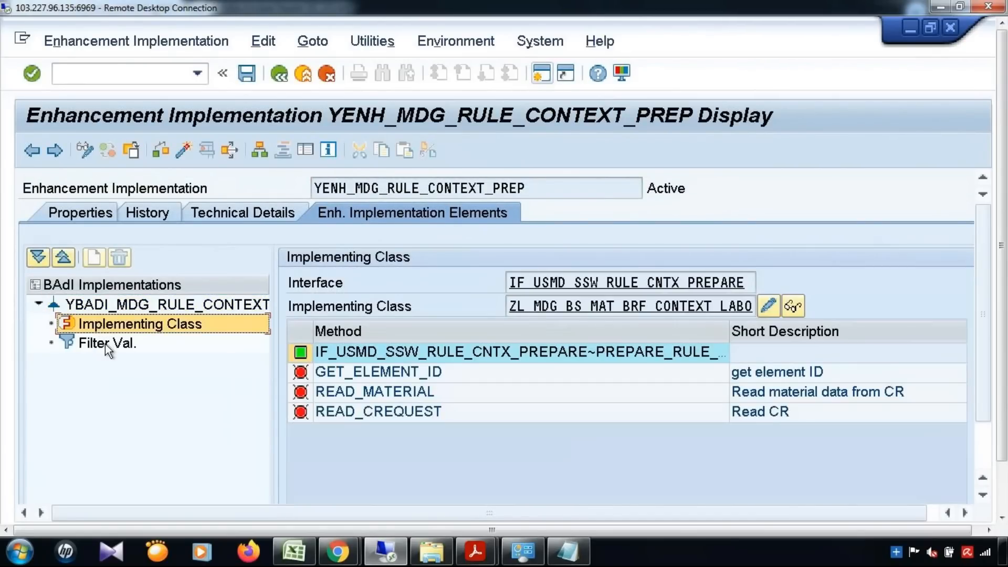
left_click(105, 344)
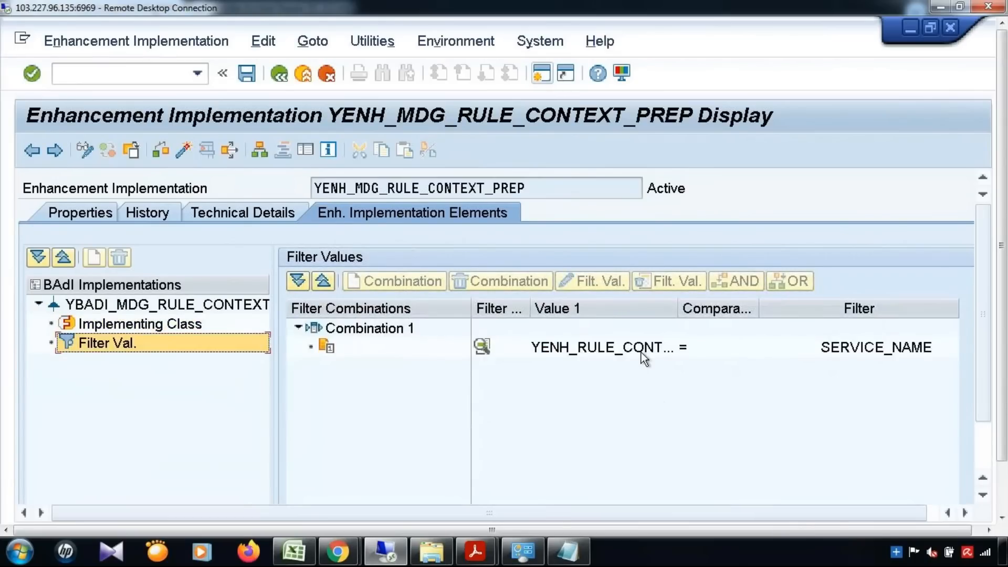
double_click(641, 352)
left_click_drag(508, 279, 523, 189)
Review the '1. MDG BRF Plus' note in the Excel notes workbook.
left_click(295, 551)
left_click(420, 221)
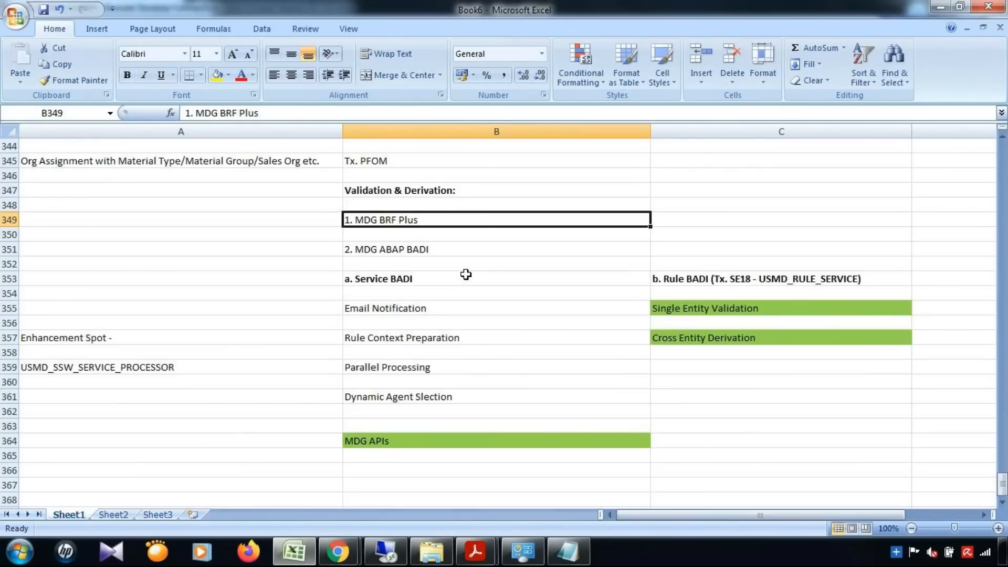
left_click(303, 561)
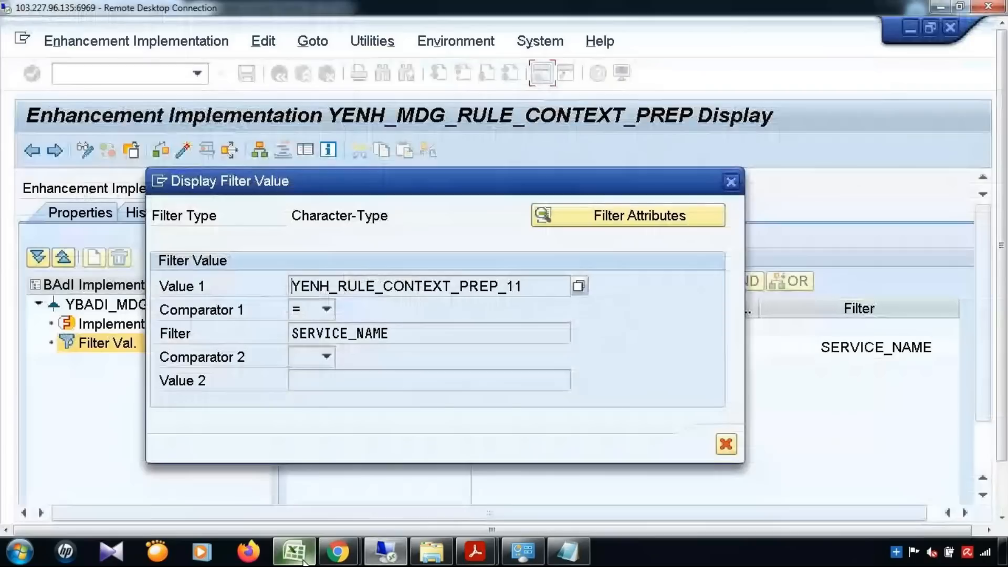
Highlight filter SERVICE_NAME and its value YENH_RULE_CONTEXT_PREP_11.
left_click(311, 316)
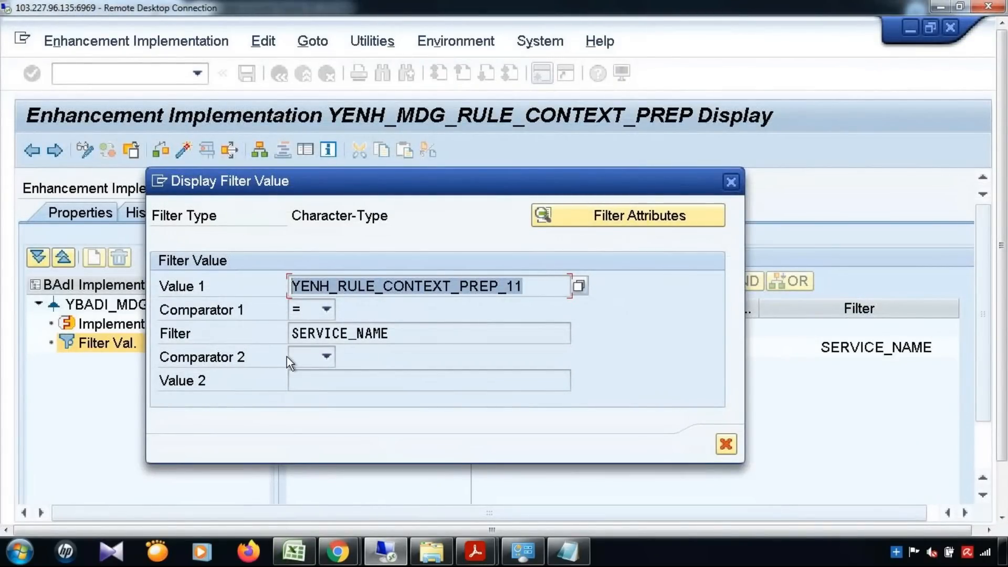
left_click_drag(397, 335, 238, 337)
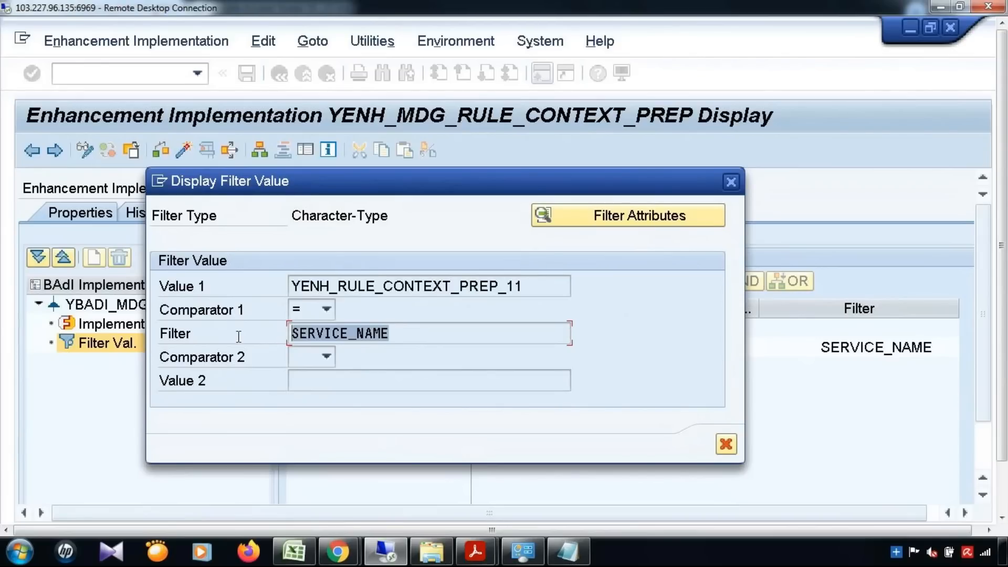
left_click_drag(522, 286, 273, 288)
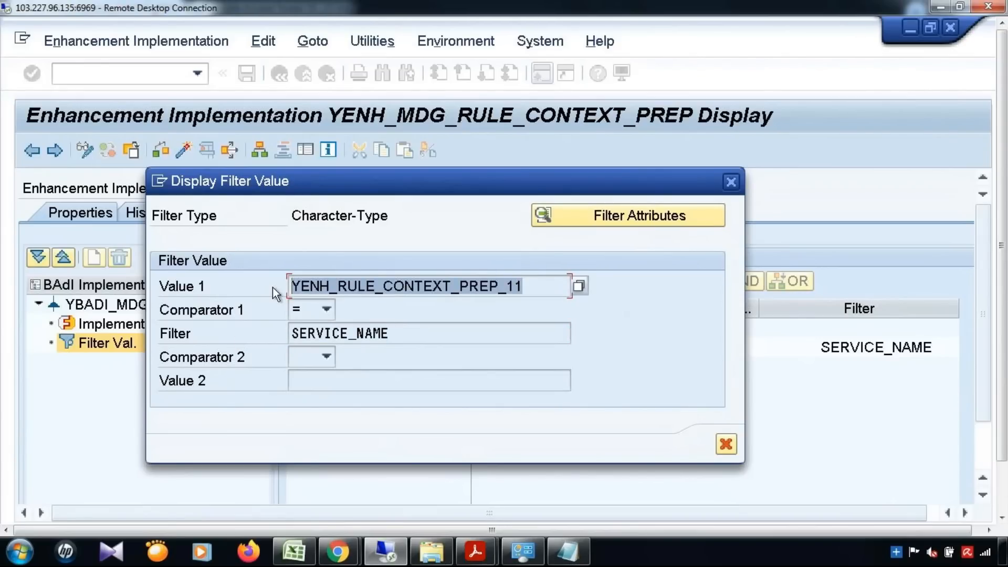
left_click(272, 288)
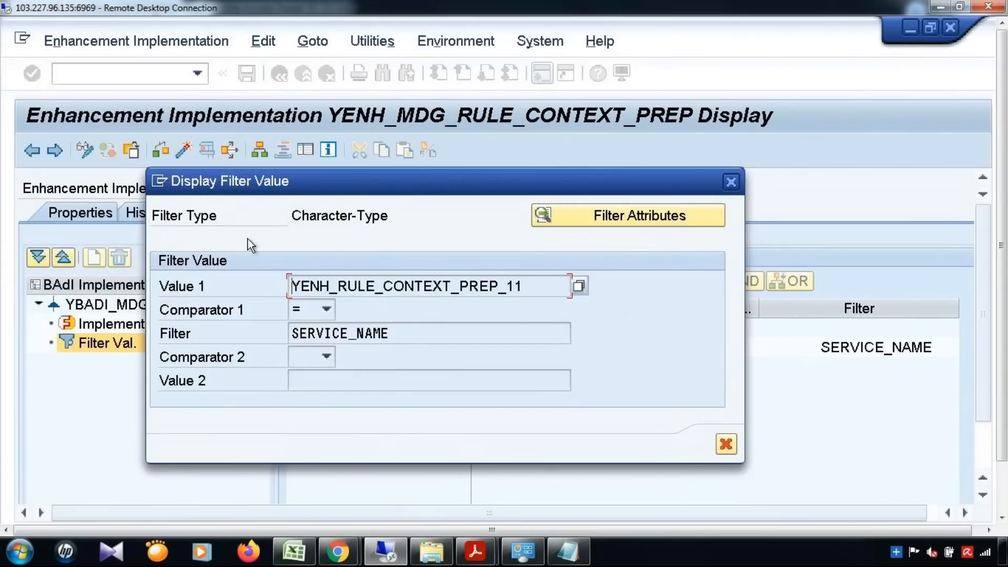
left_click_drag(525, 286, 209, 286)
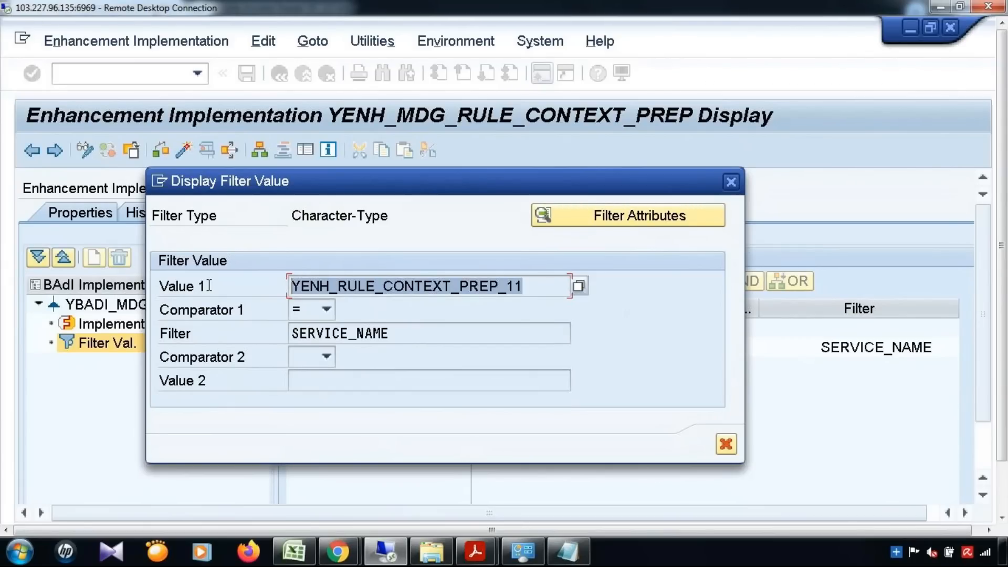
left_click(207, 285)
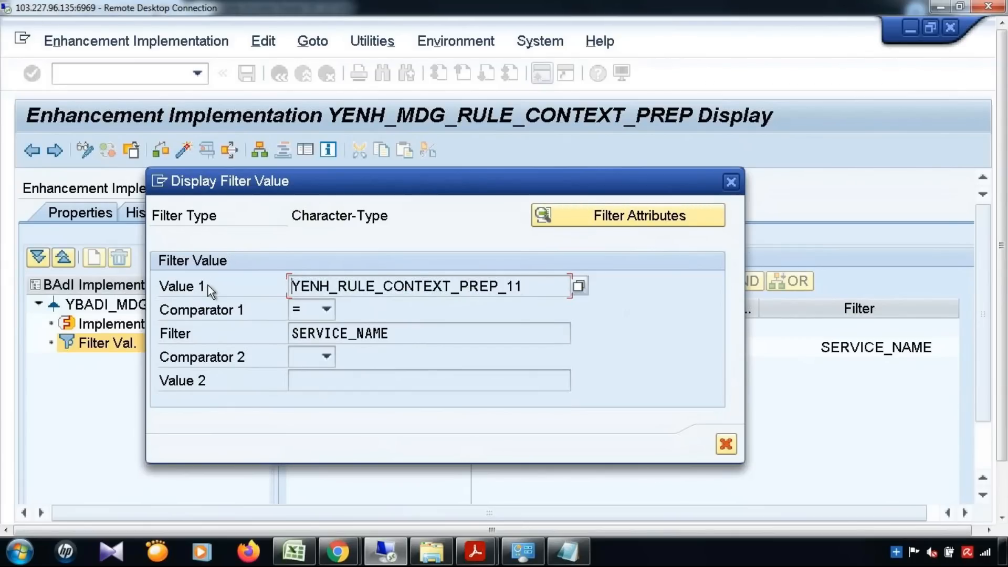
Close the filter value details and bring the BRFplus catalog browser forward.
left_click(731, 181)
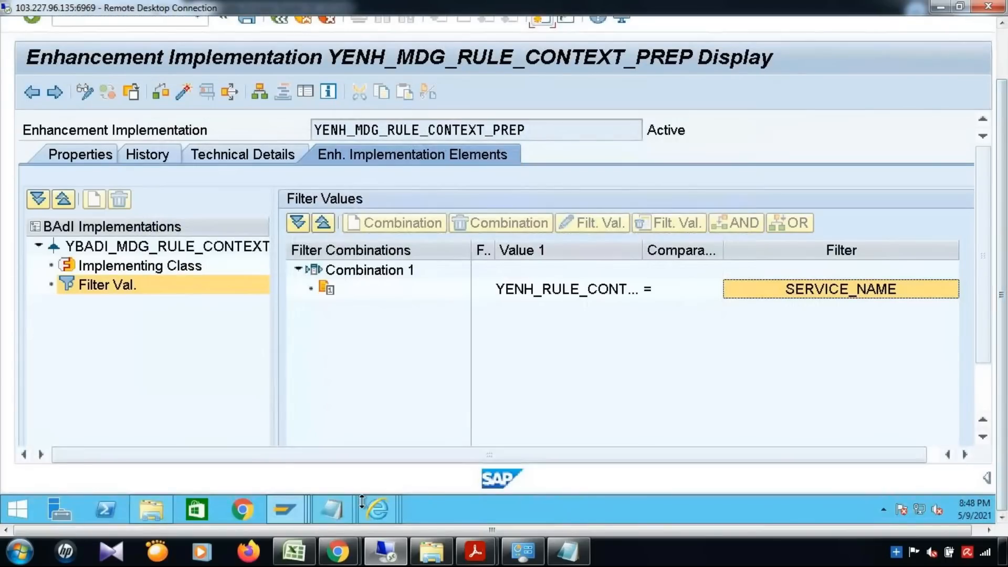
mouse_move(373, 513)
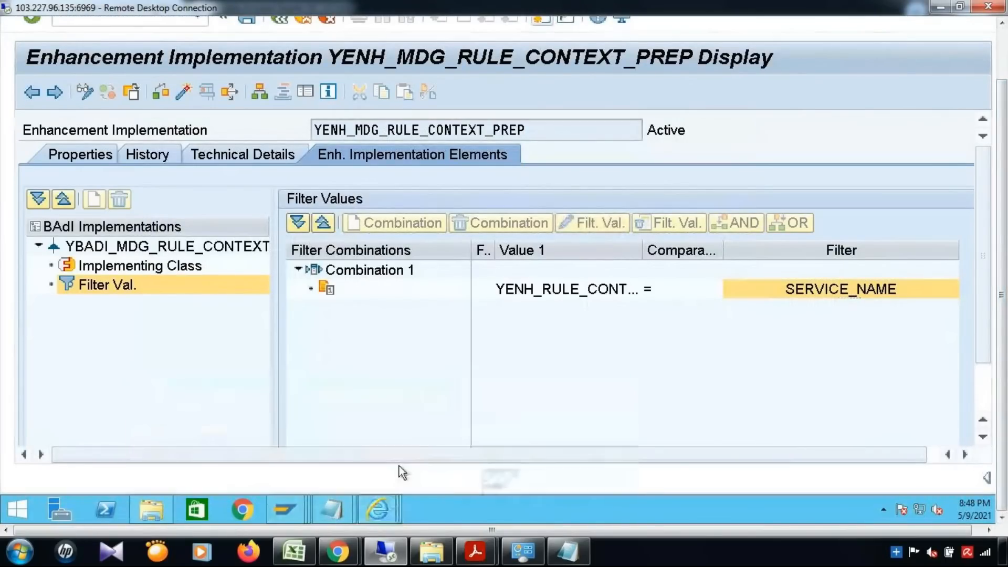
left_click(399, 465)
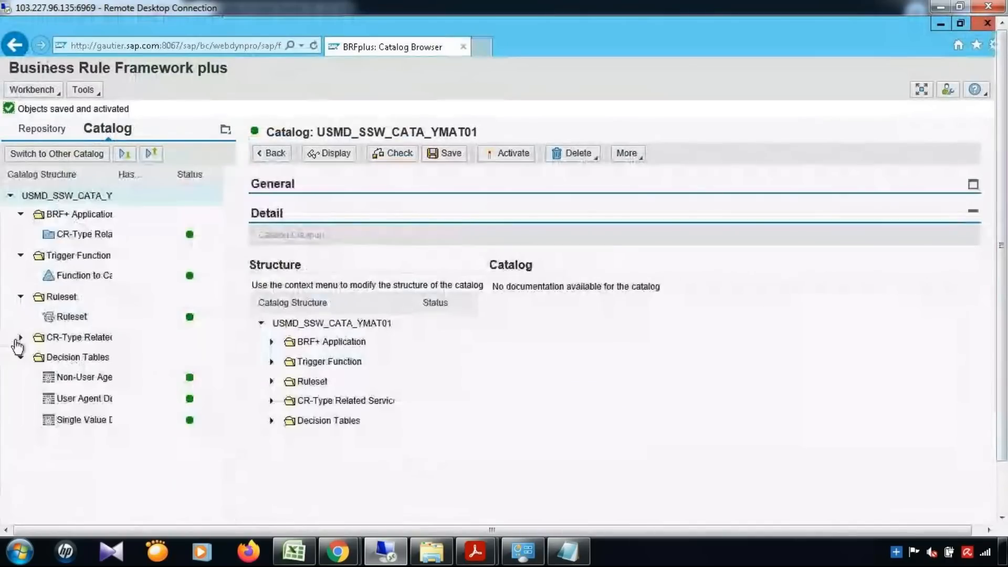
Confirm constant CNST_PROC_DT_SN_YMAT01 holds YENH_RULE_CONTEXT_PREP_11, then minimize the BRFplus browser.
left_click(21, 337)
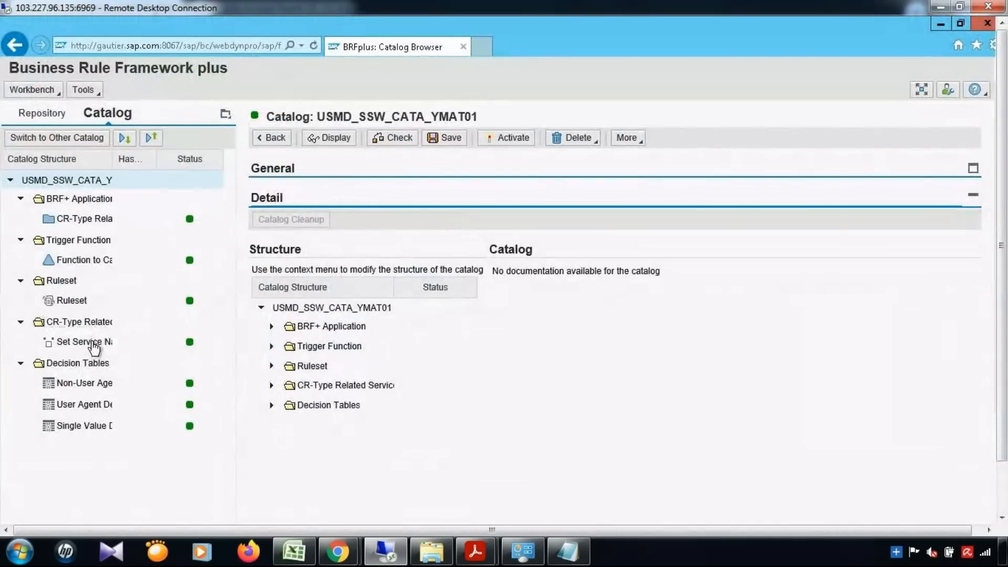
left_click(95, 347)
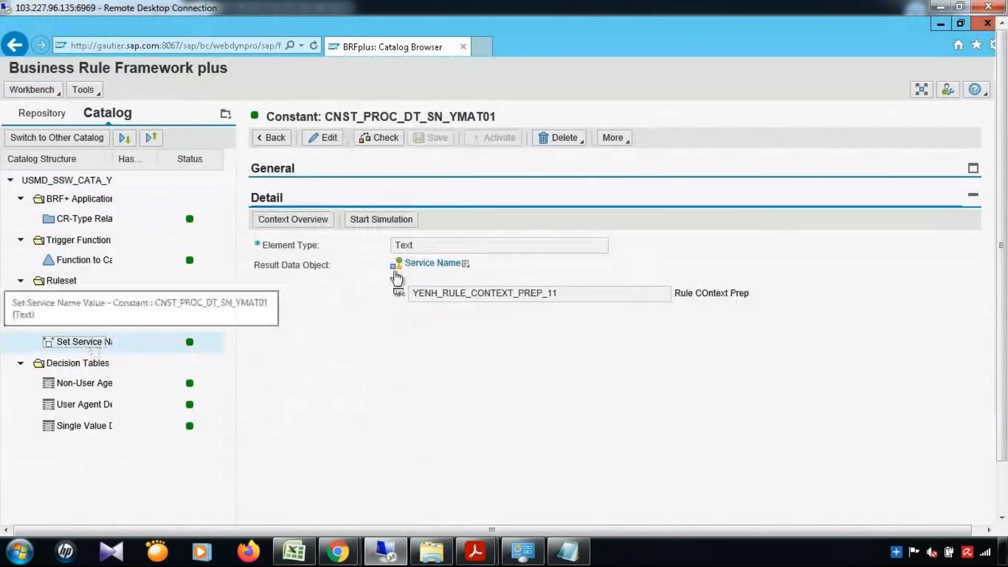
left_click_drag(574, 295, 374, 316)
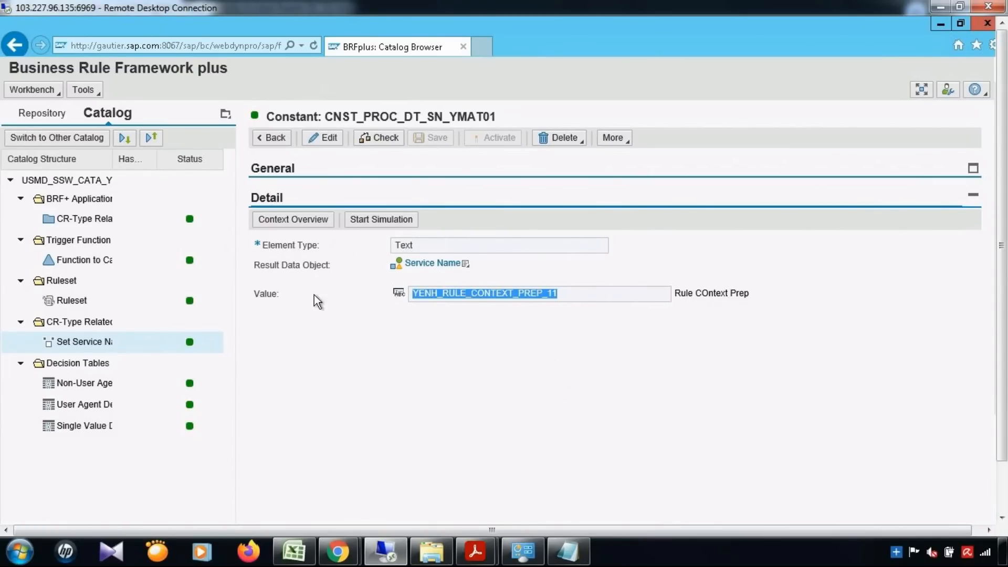
left_click(89, 408)
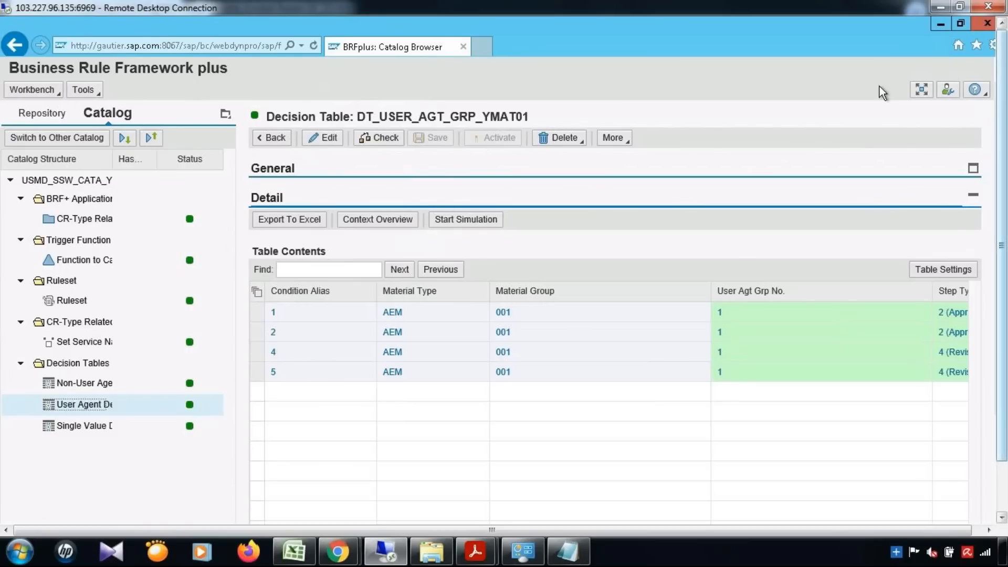
left_click(75, 343)
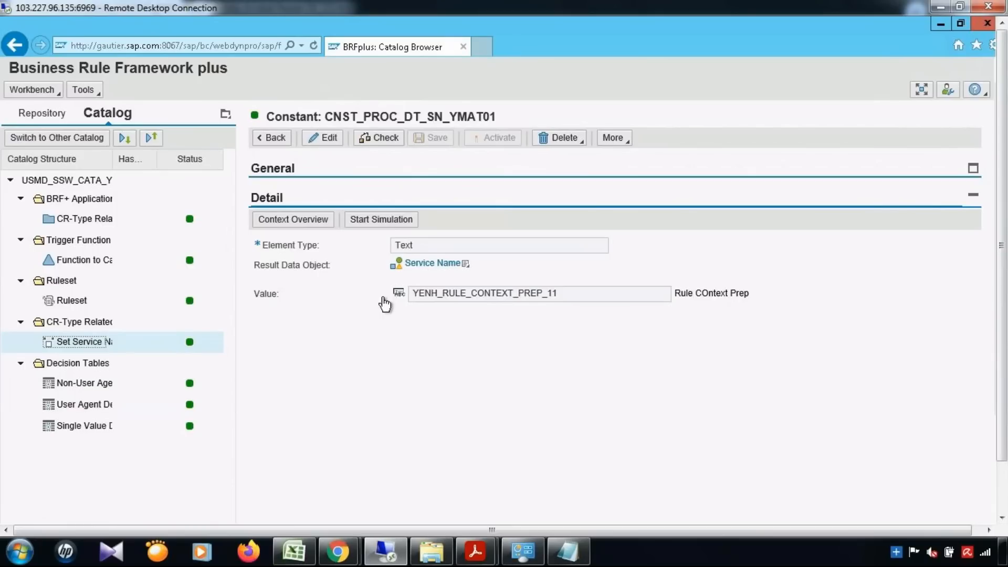
left_click(943, 26)
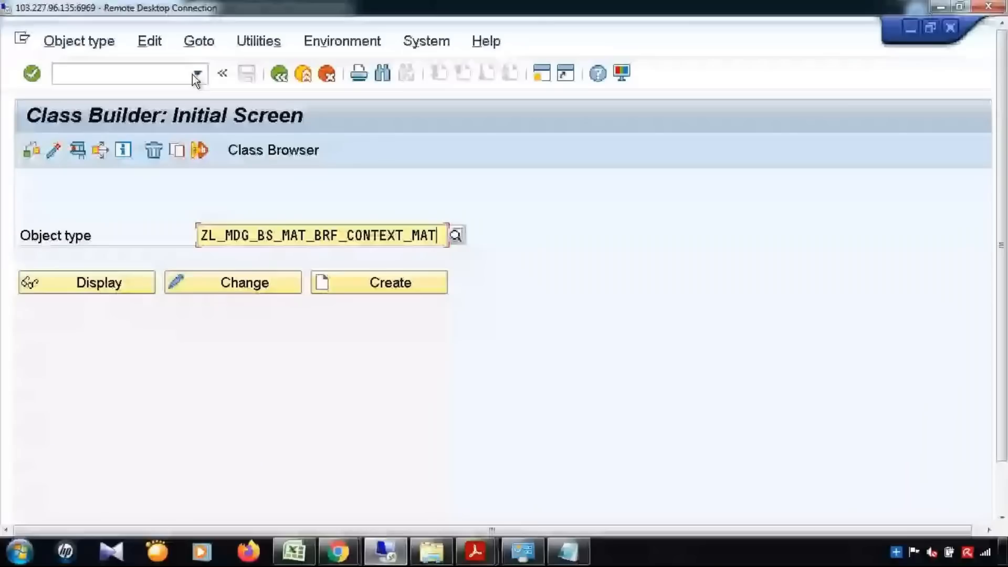
Run /nmdgimg and expand Process Modeling > Workflow > Rule-Based Workflow.
left_click(195, 74)
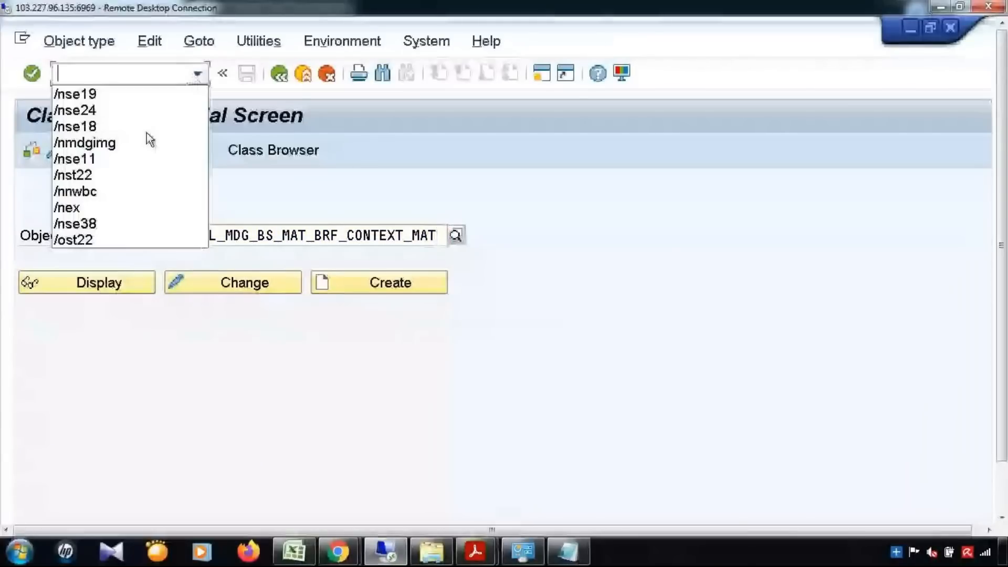
left_click(147, 141)
key("Return")
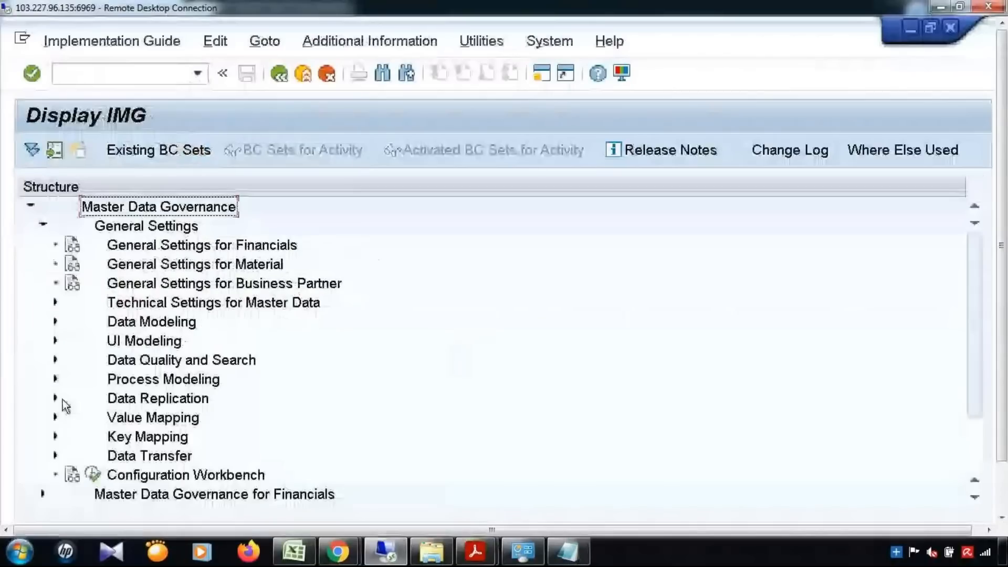
left_click(55, 379)
scroll(62, 416, "down", 1)
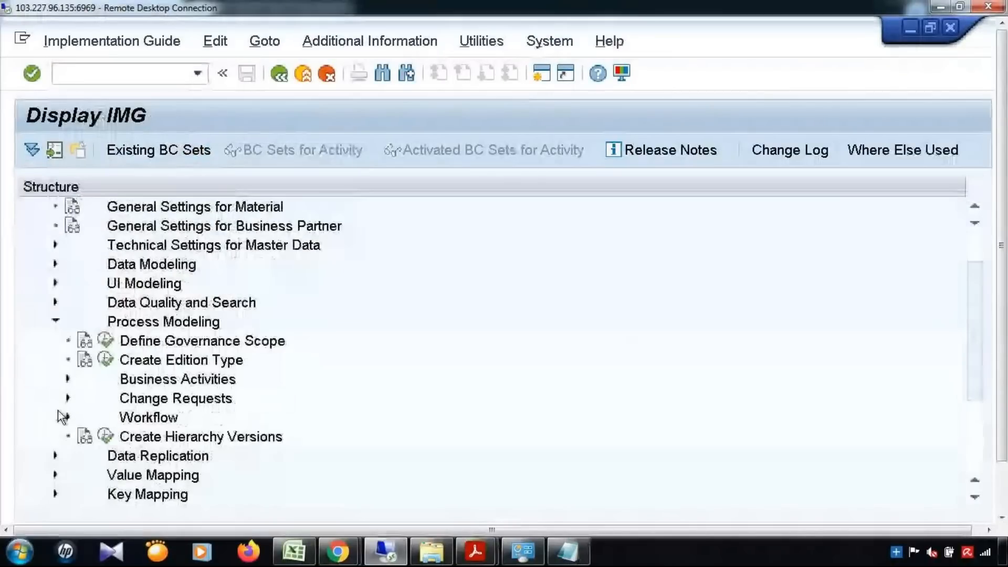
left_click(66, 417)
scroll(74, 422, "down", 2)
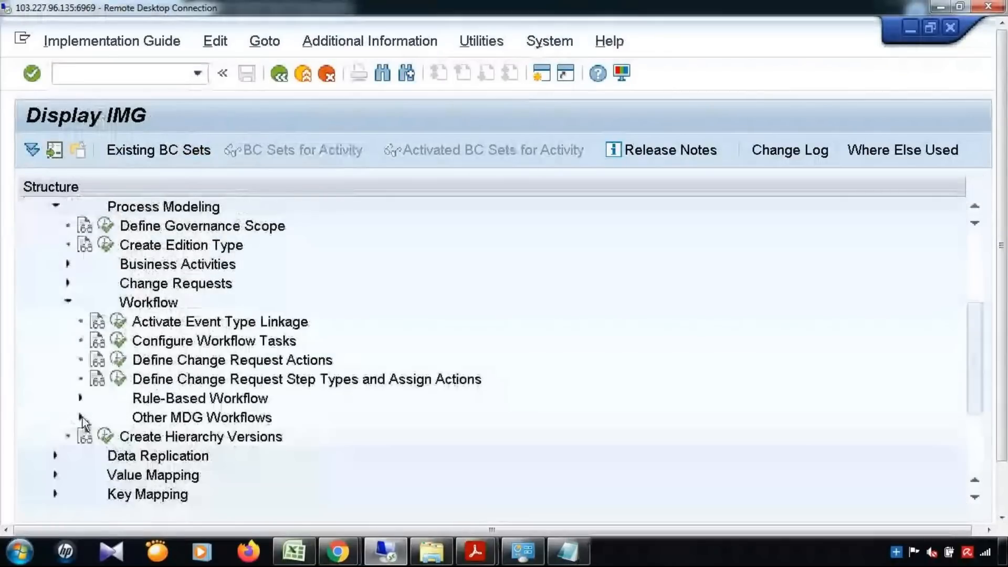
left_click(80, 398)
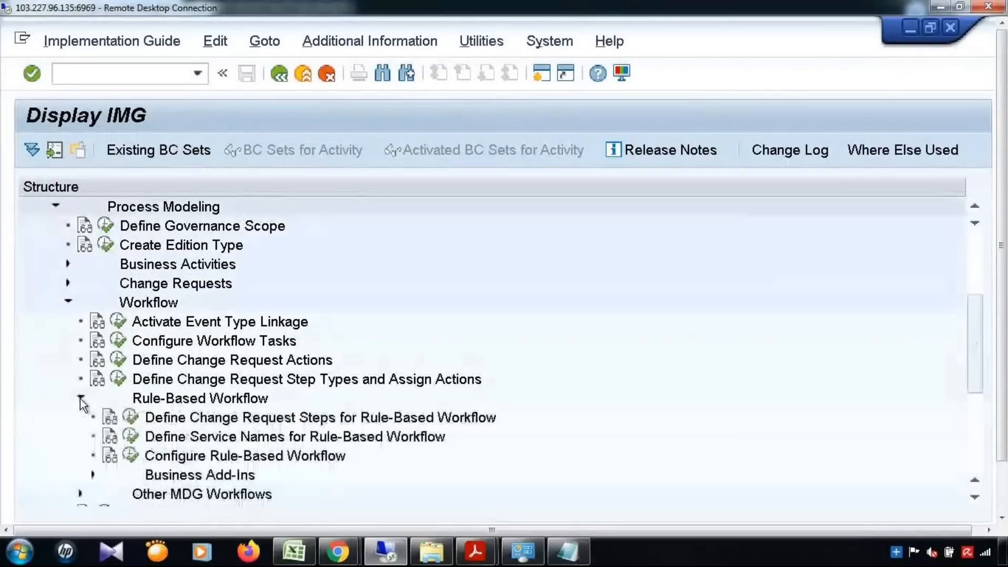
Execute Define Service Names and select the YENH_RULE_CONTEXT_PREP_11 'Rule COntext Prep' entry.
left_click(196, 438)
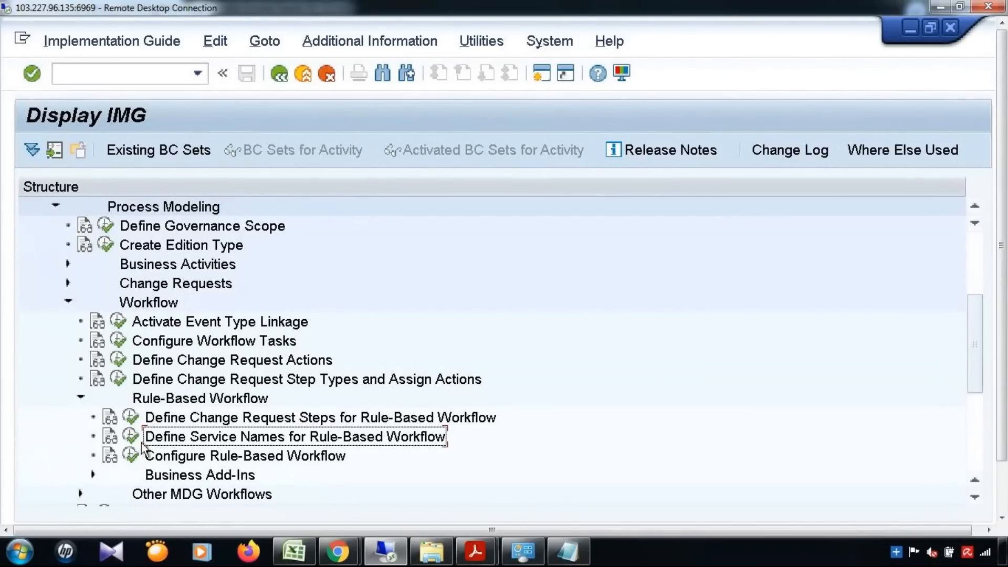
left_click(130, 456)
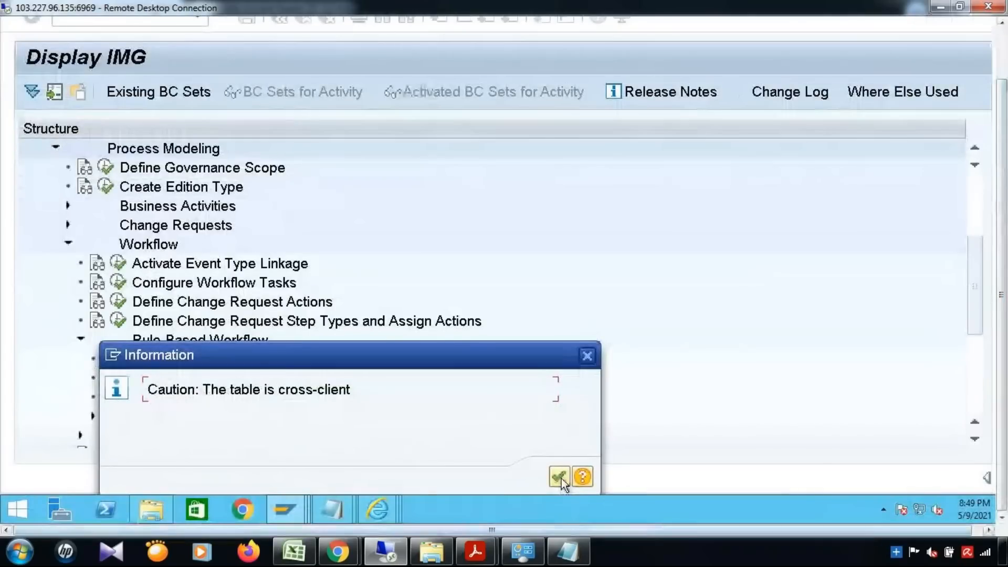
left_click(558, 479)
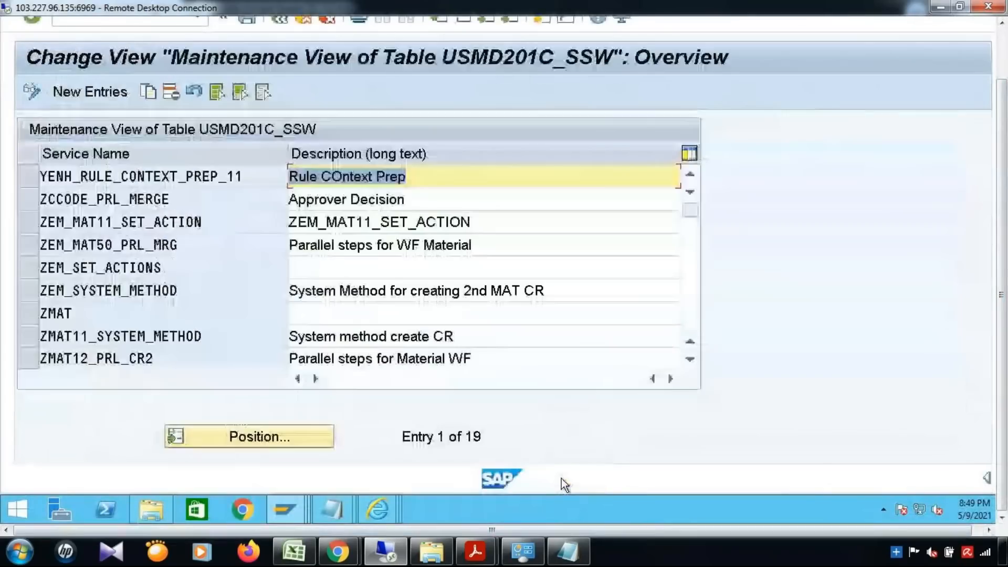
left_click(24, 177)
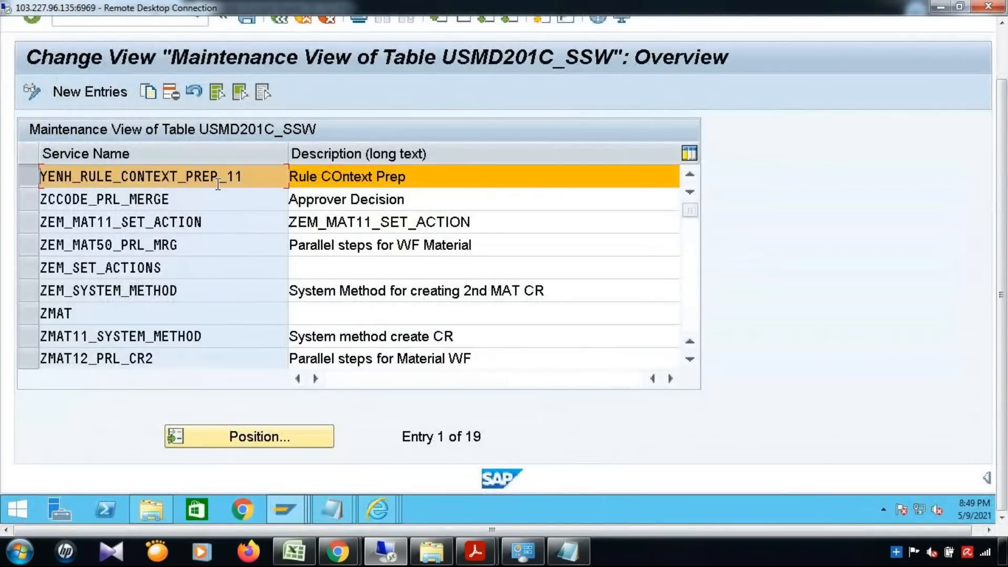
double_click(241, 179)
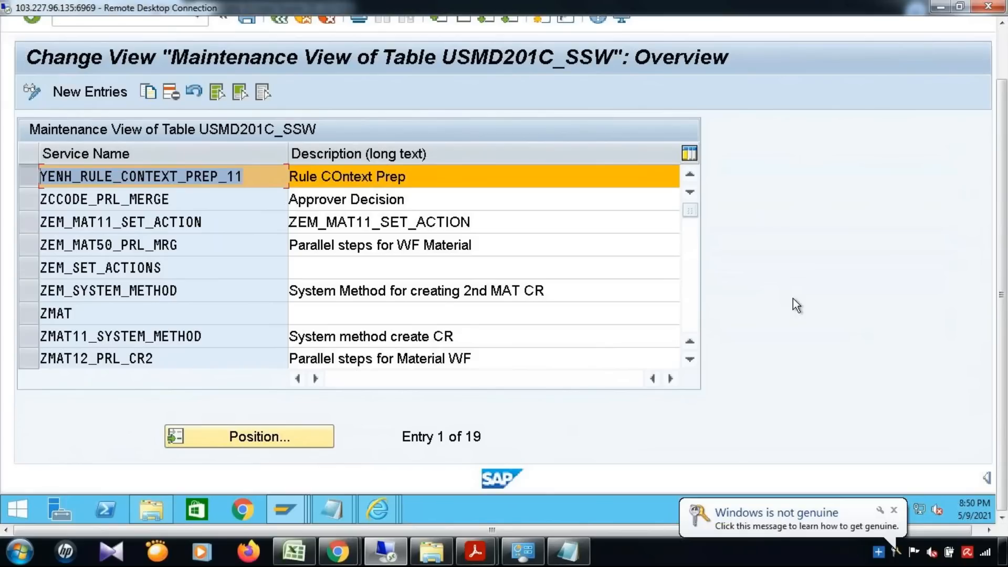
left_click(894, 510)
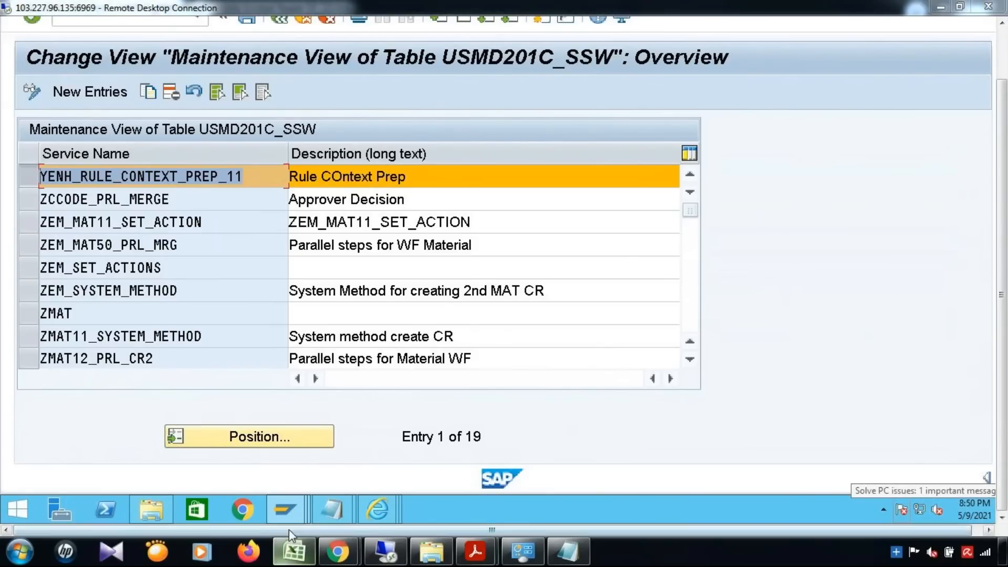
In the BRFplus catalog, review the YMAT01 Single Value and User Agent Group decision tables.
mouse_move(373, 515)
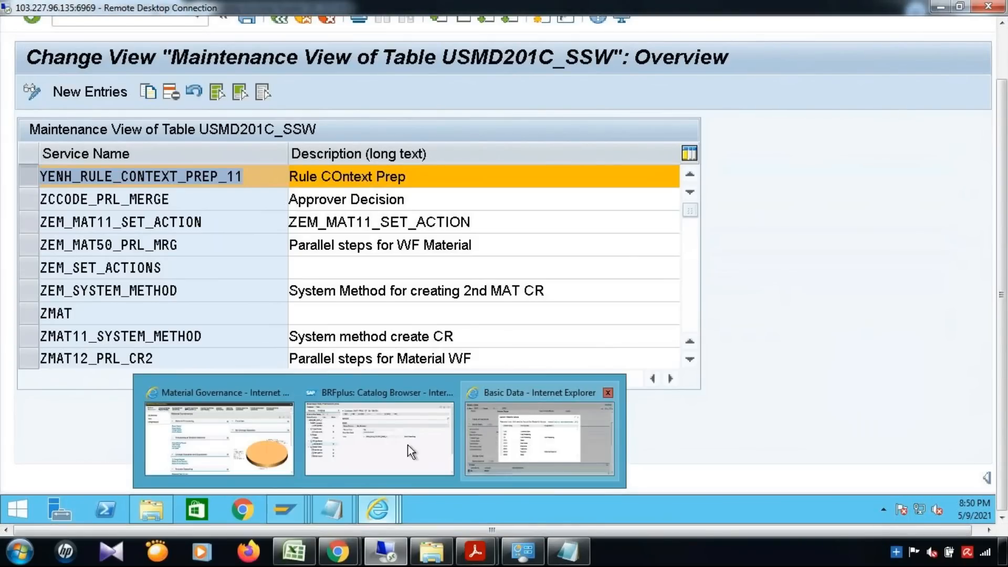
left_click(386, 449)
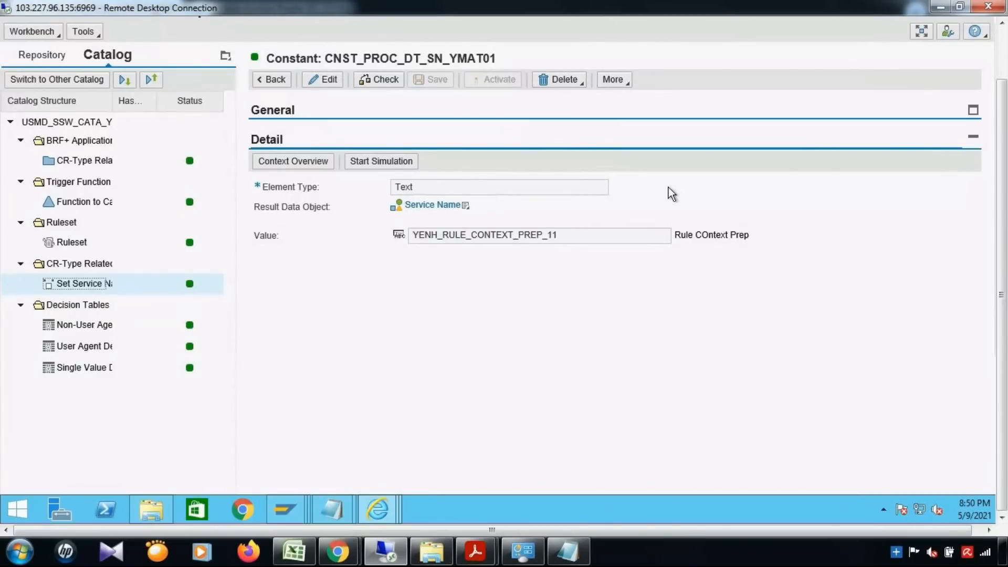
left_click_drag(1003, 246, 1003, 168)
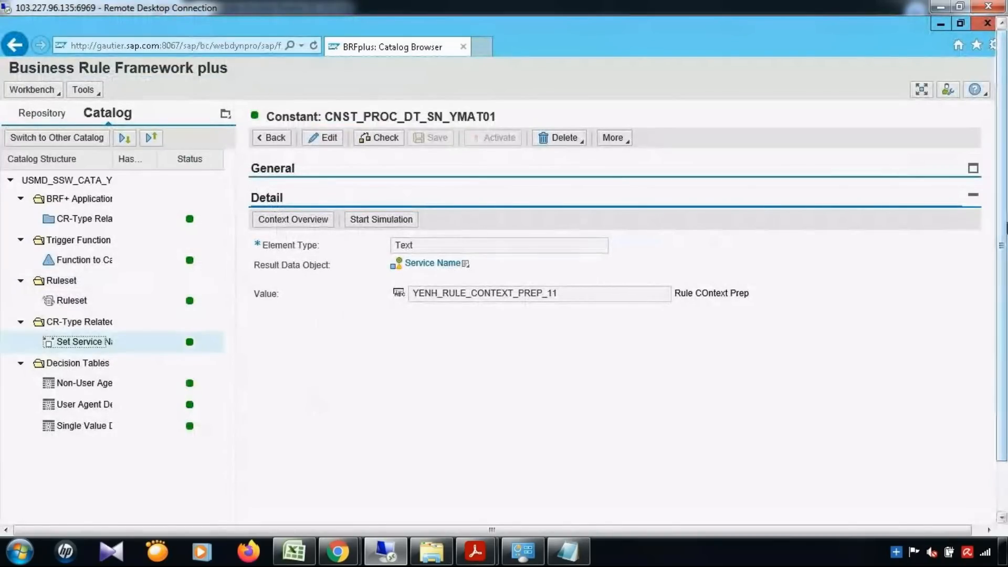
left_click_drag(1006, 227, 1006, 314)
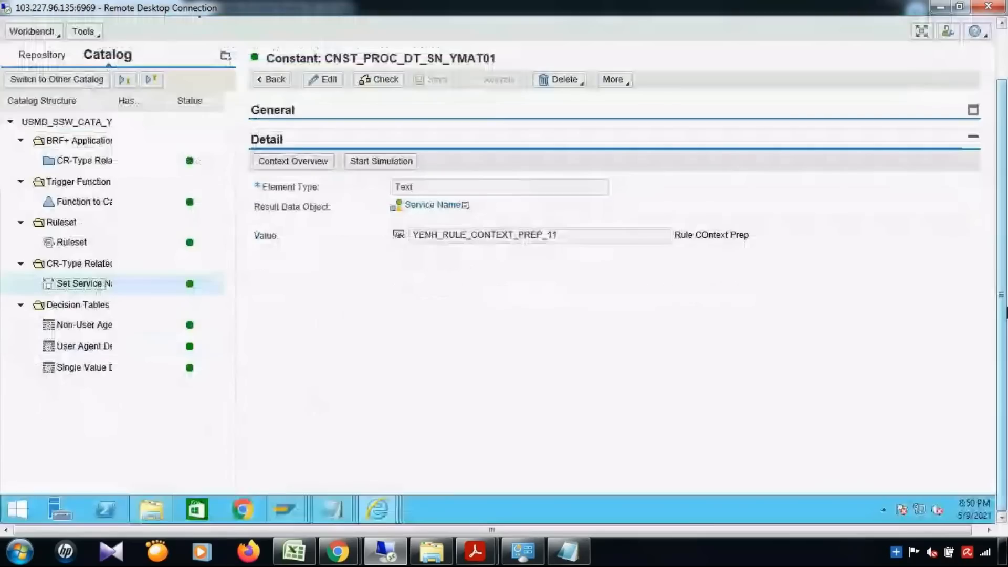
left_click(102, 366)
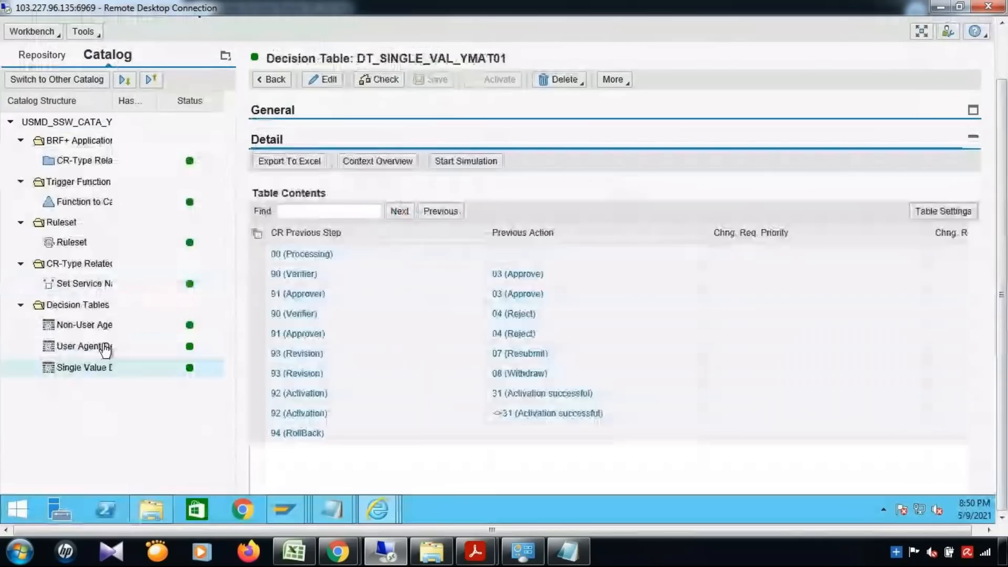
left_click(105, 349)
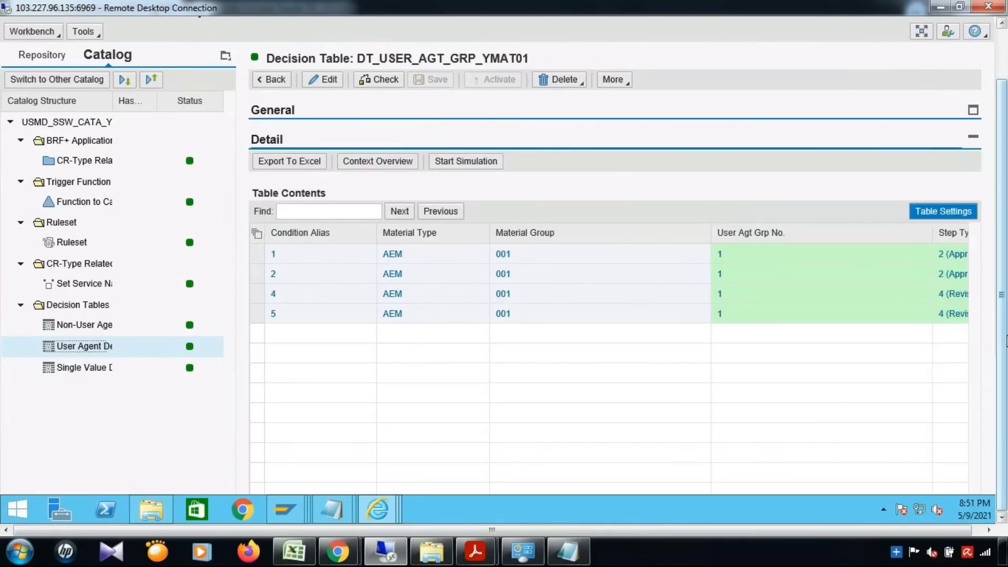
left_click_drag(1005, 326, 1007, 273)
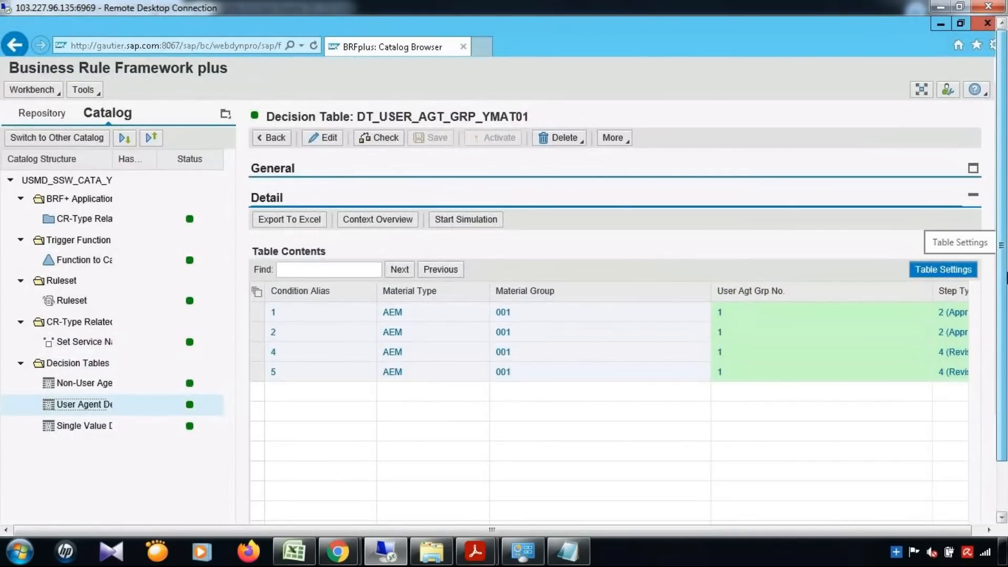
left_click_drag(1006, 274, 1006, 362)
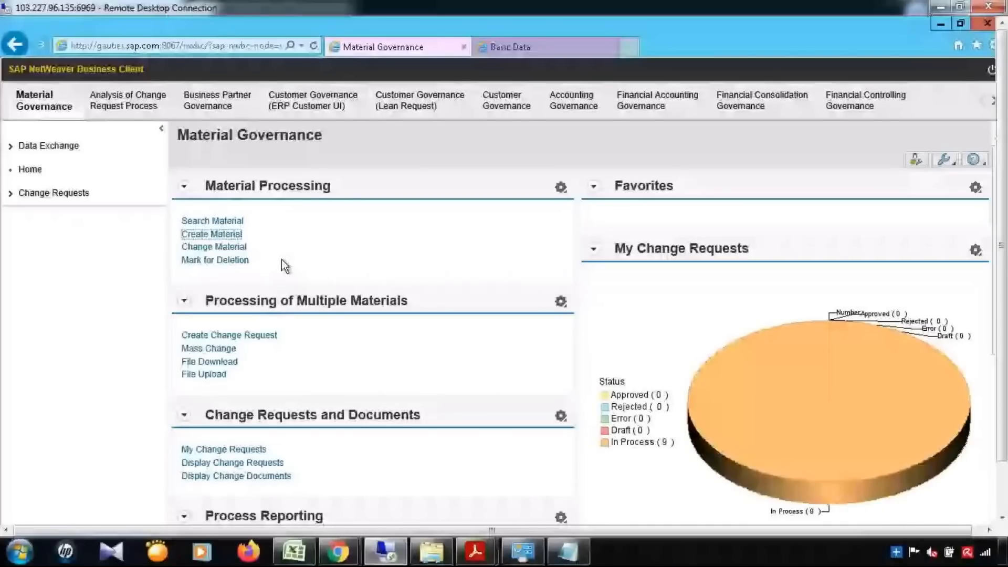
Start a new material change request with base unit EA and material type AEM.
left_click(40, 100)
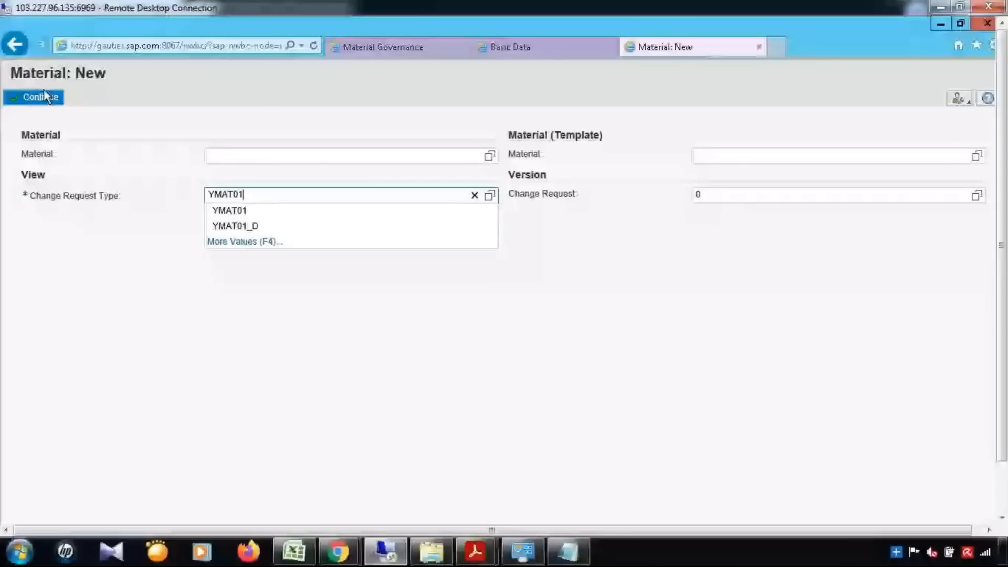
left_click(45, 97)
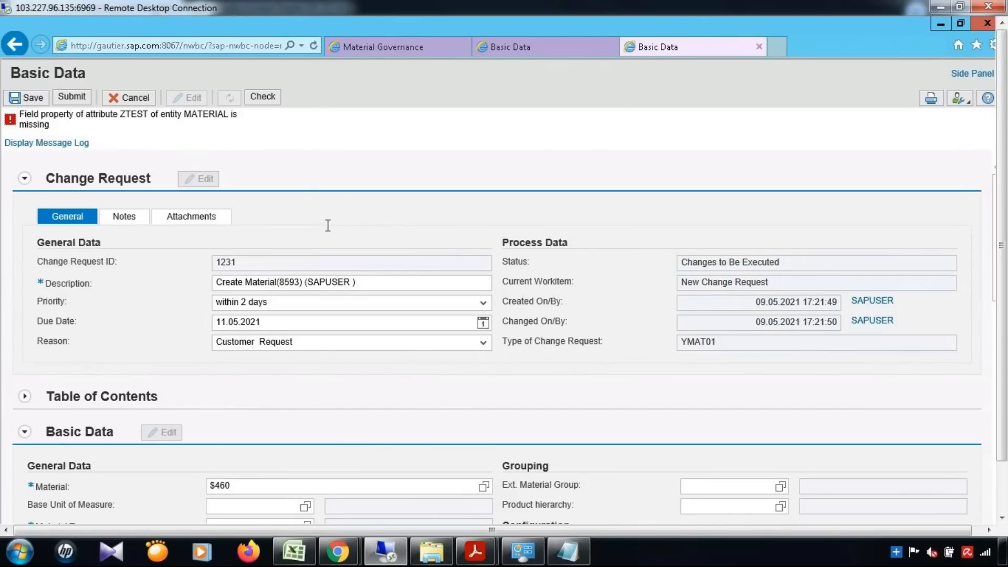
scroll(330, 294, "down", 2)
left_click(268, 389)
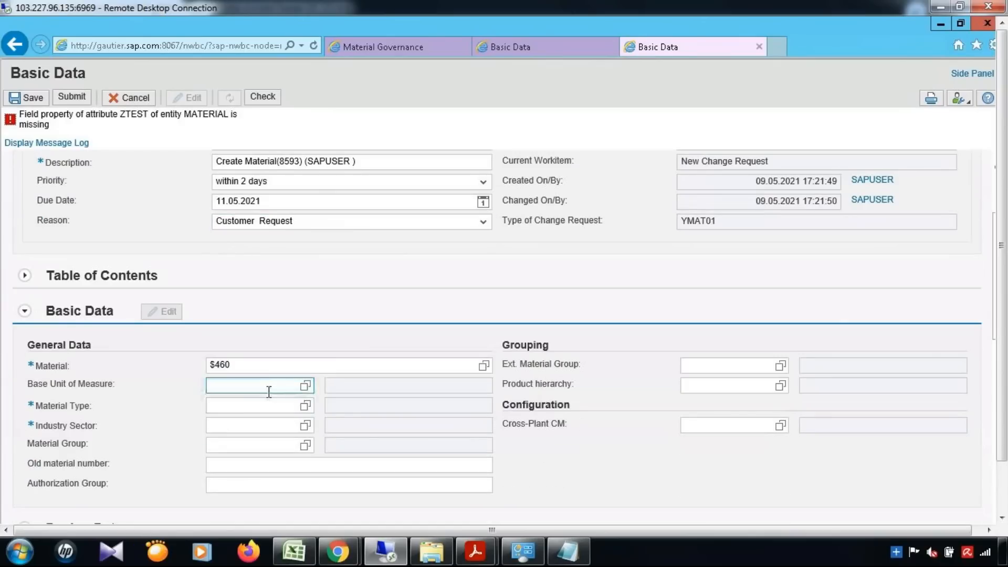
type("EA")
key("Tab")
type("AEM")
key("Tab")
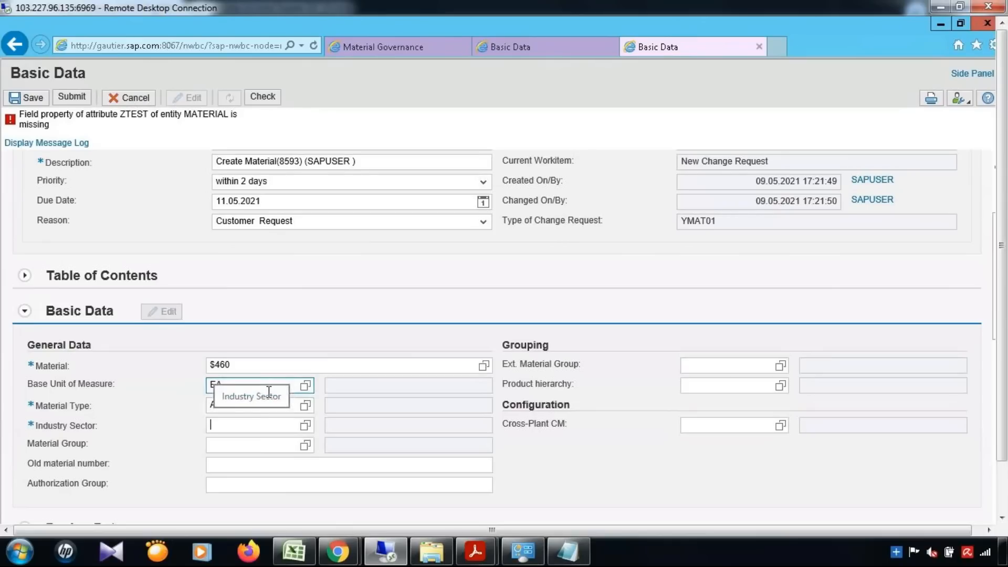
Set industry sector 1 and material group 001 on the request.
type("0")
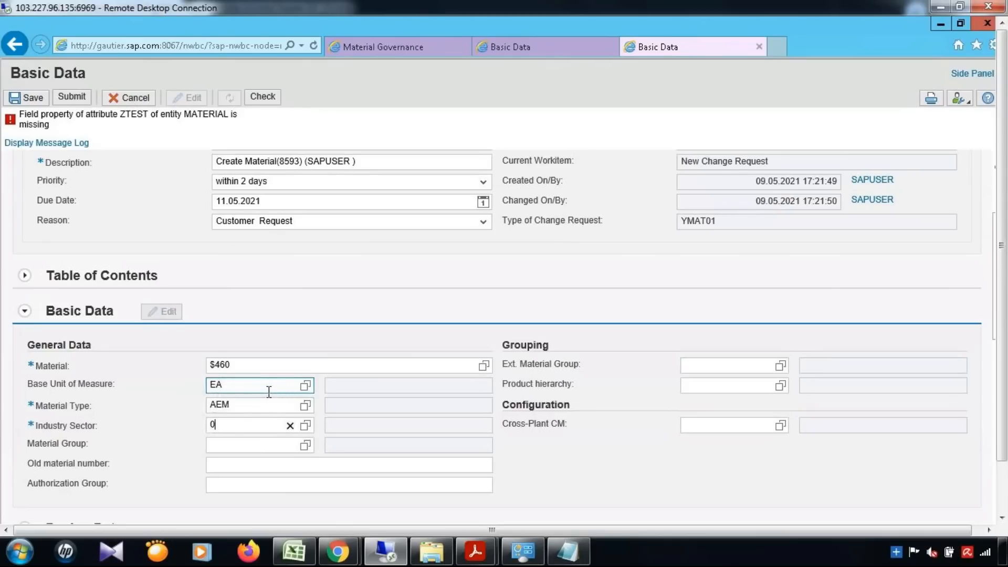
key("BackSpace")
type("0")
key("BackSpace")
type("1")
key("Tab")
type("001")
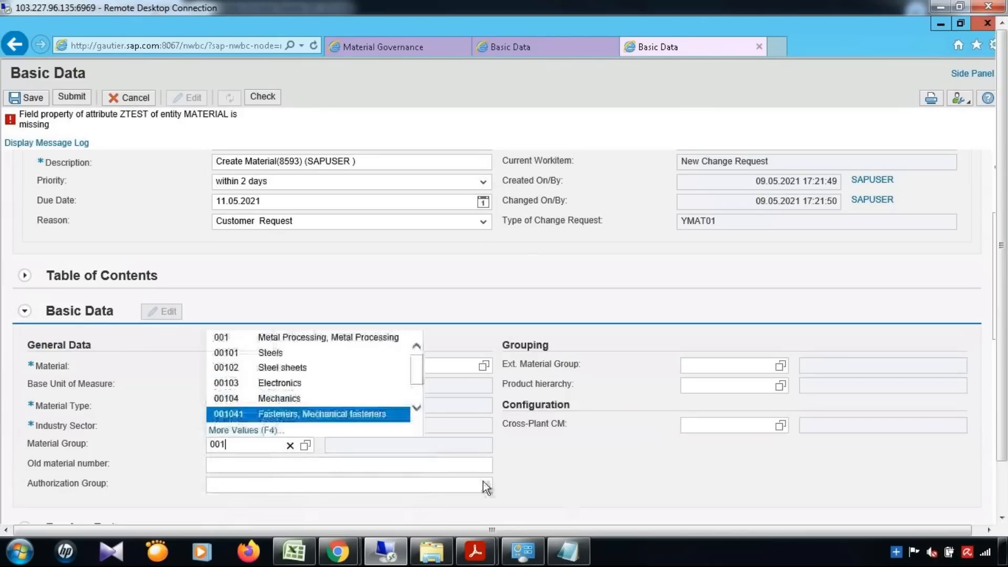
left_click(249, 330)
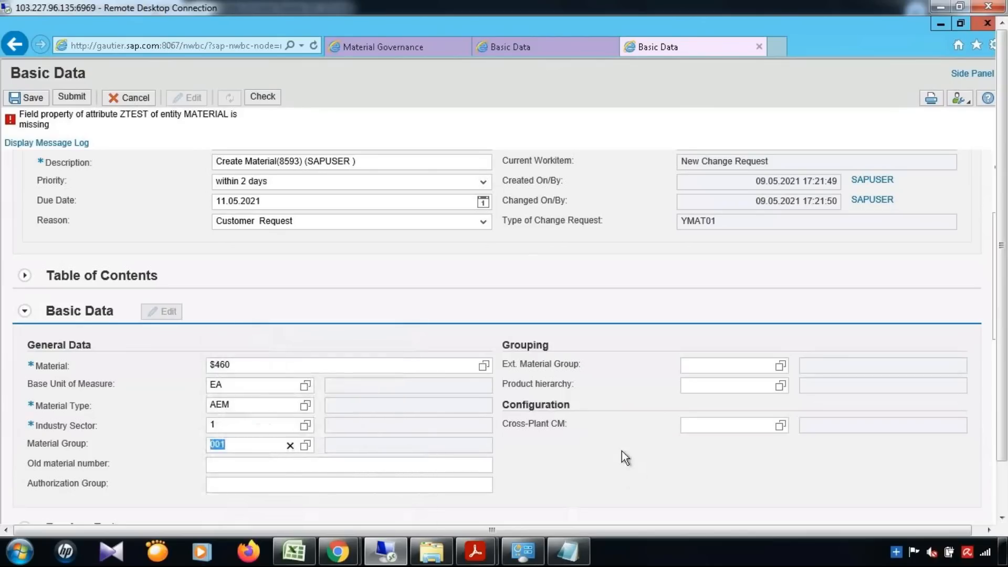
Enter the English description 'tst' and submit the change request.
scroll(621, 451, "down", 1)
scroll(487, 456, "down", 2)
left_click(395, 510)
type("tst")
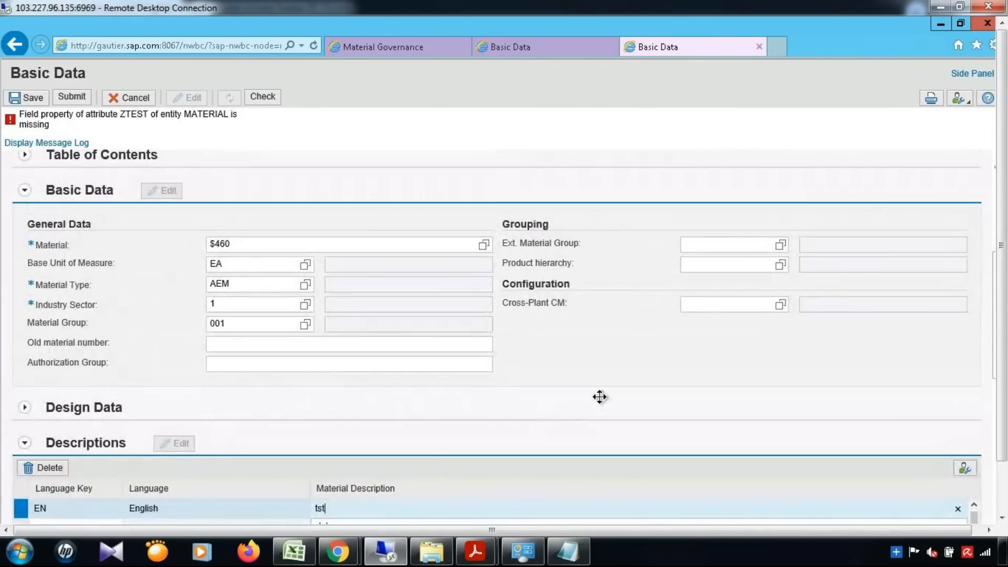
scroll(600, 397, "up", 4)
left_click(72, 97)
Note the BAdI interface error on the 500 error page, then minimize that window.
scroll(391, 189, "down", 3)
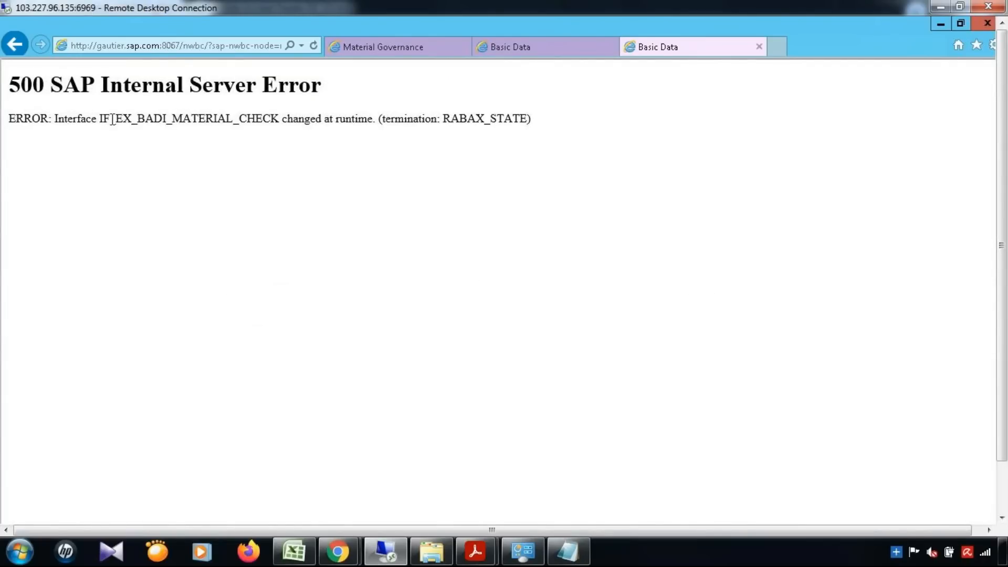
left_click_drag(109, 118, 752, 243)
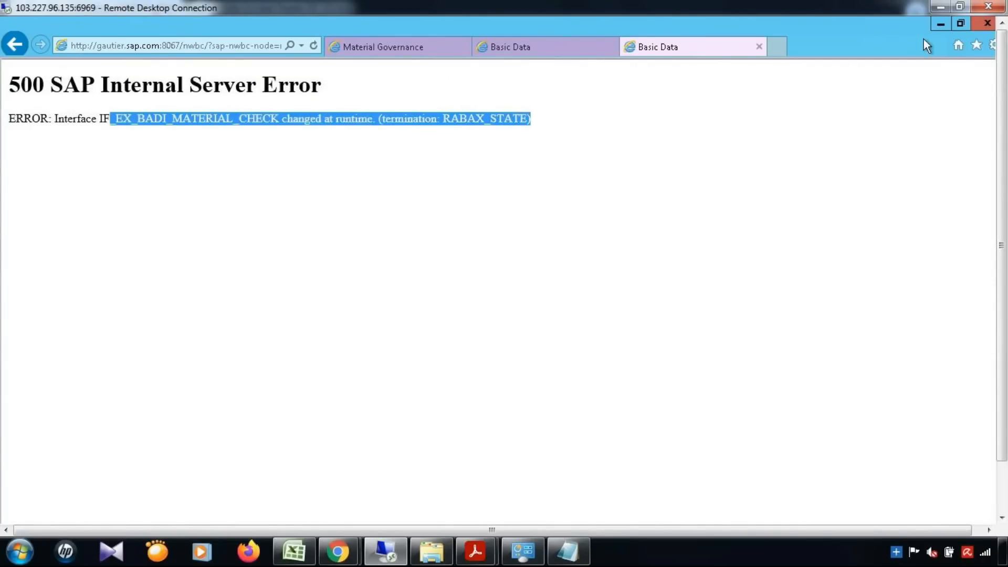
left_click(941, 24)
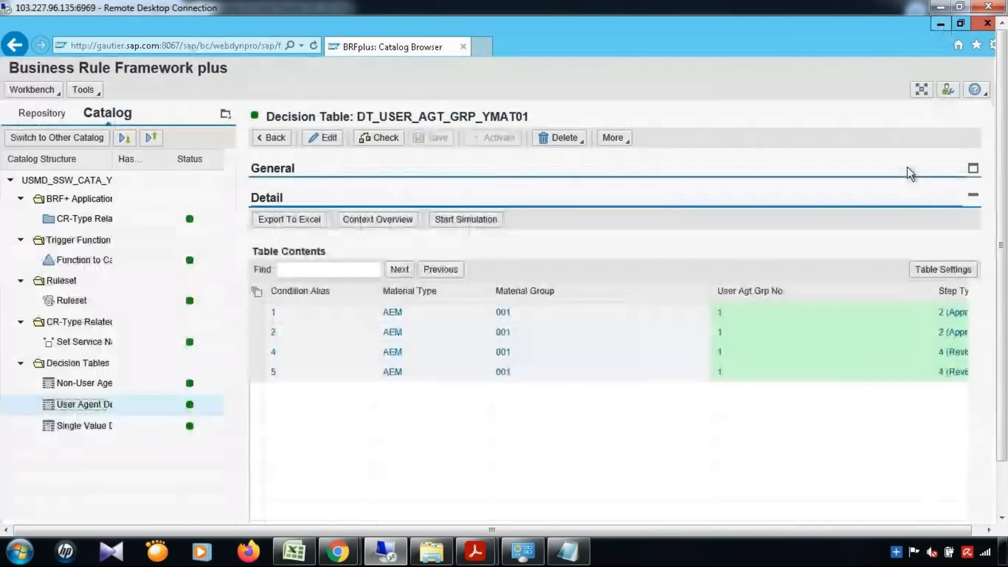
Minimize BRFplus and run /nST22 in a new SAP session.
left_click(939, 24)
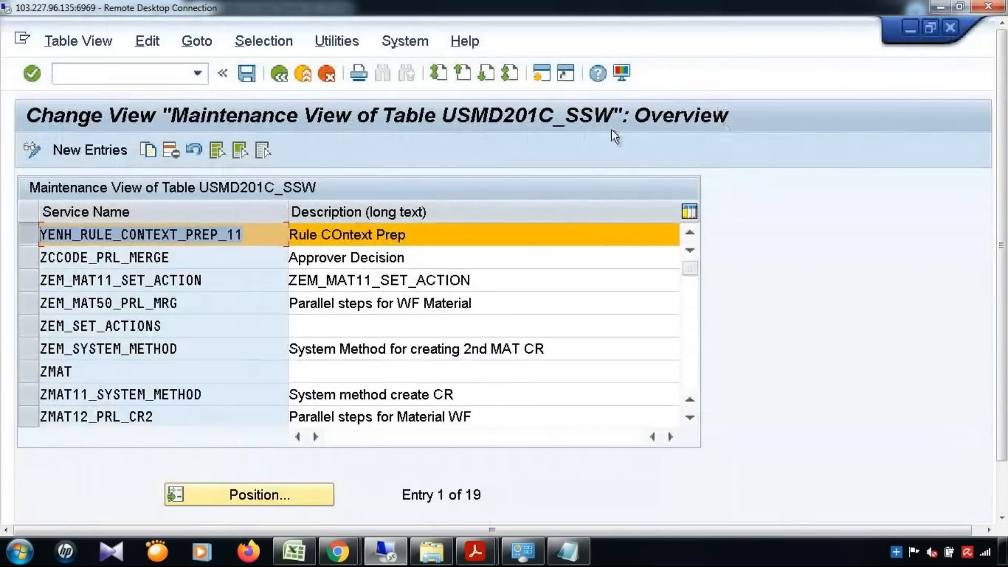
left_click(542, 73)
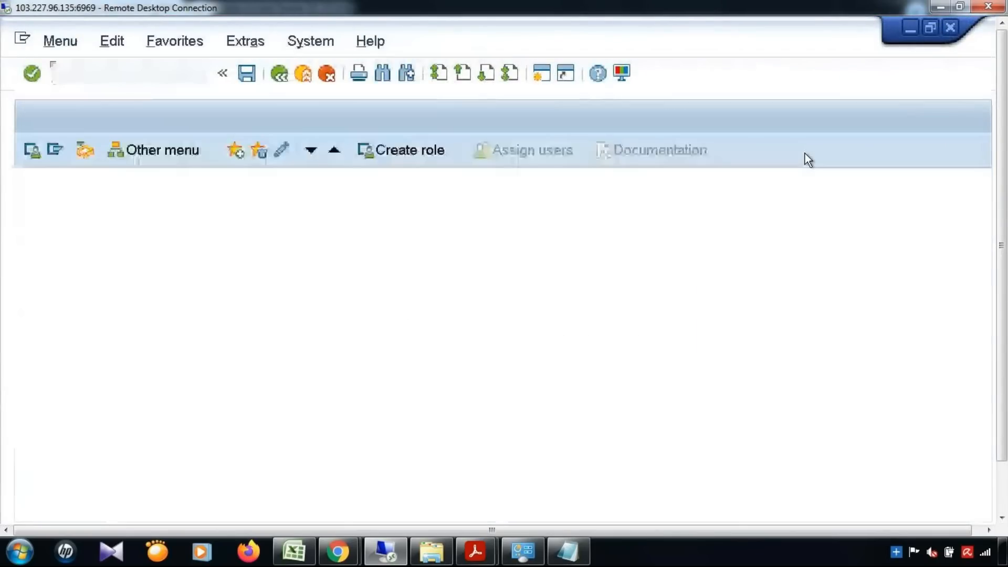
type("/ns")
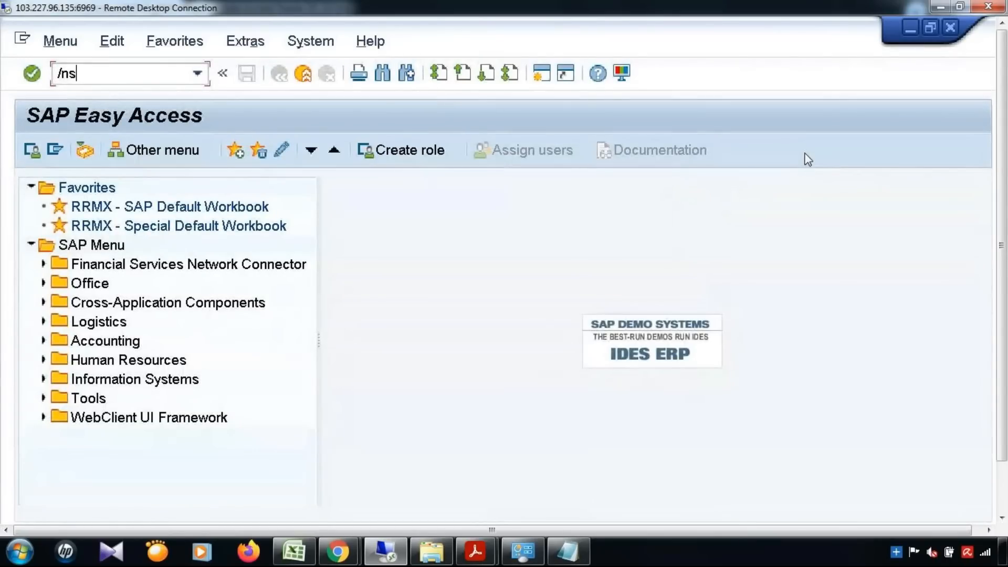
type("t22")
key("Return")
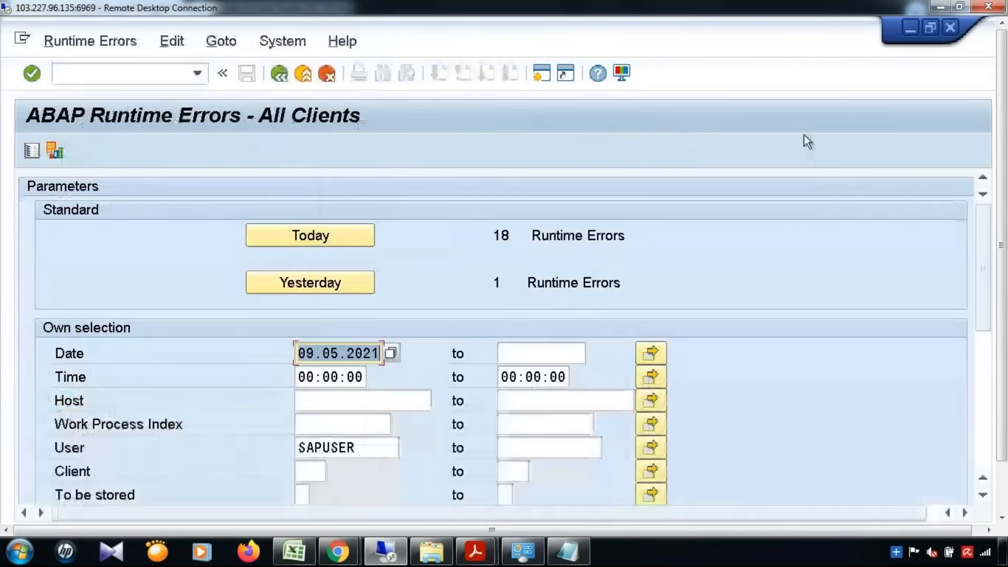
Show the error analysis of today's 20:52:51 dump and mark the interface name.
left_click(327, 240)
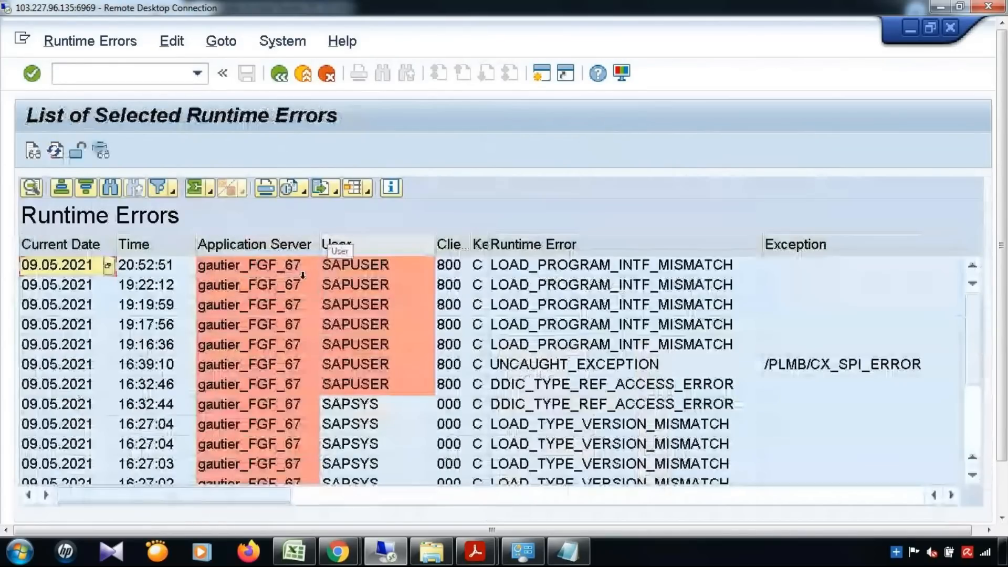
double_click(509, 266)
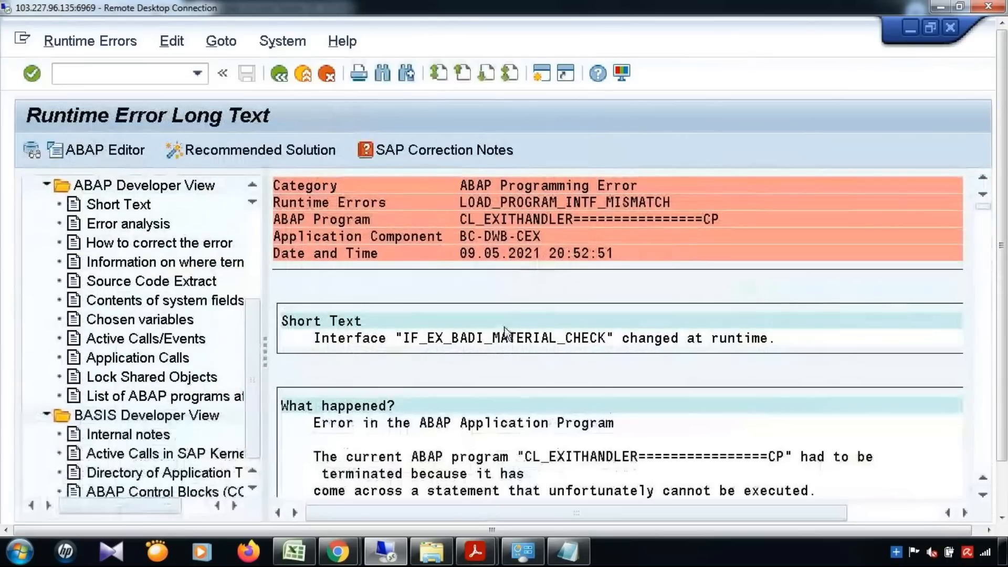
left_click(128, 224)
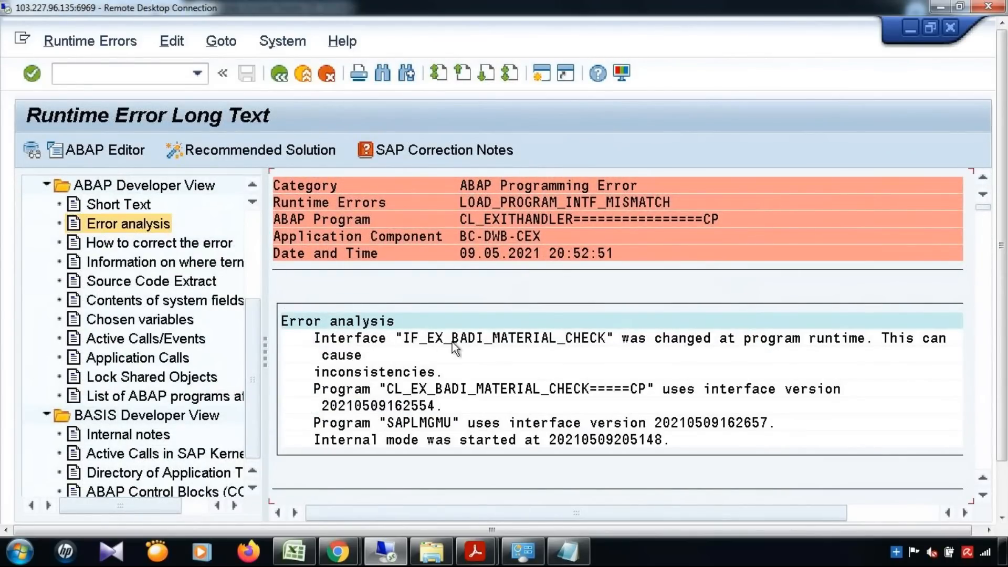
left_click(472, 339)
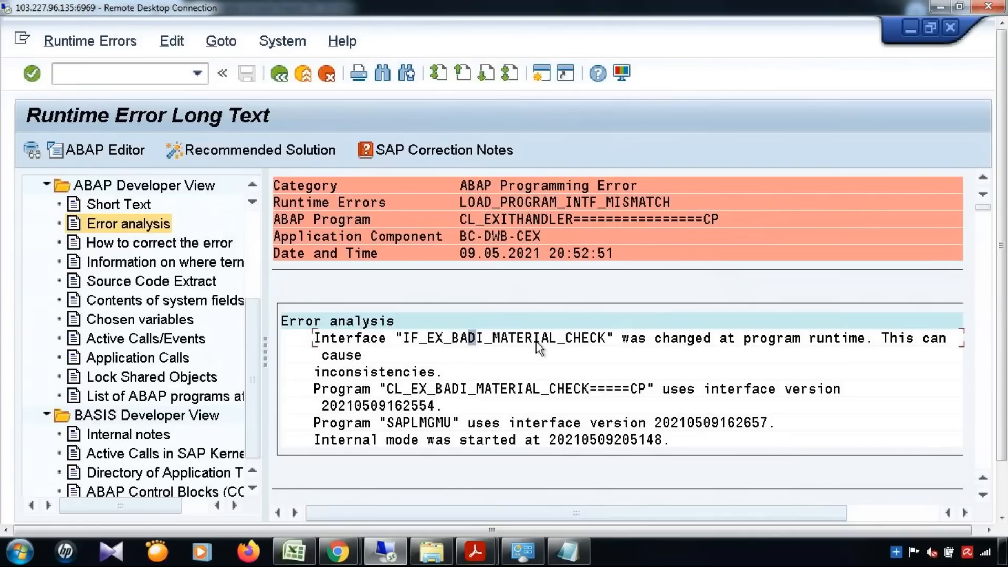
left_click(593, 340)
Open /nMDGIMG and run Data Modeling > Edit Data Model.
left_click(116, 77)
type("/nmdgimg")
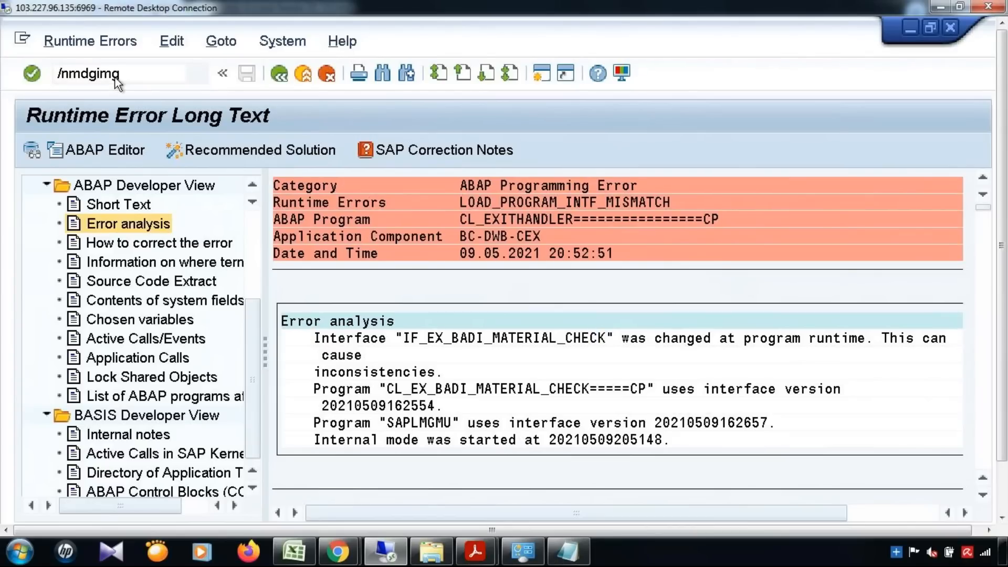
key("Return")
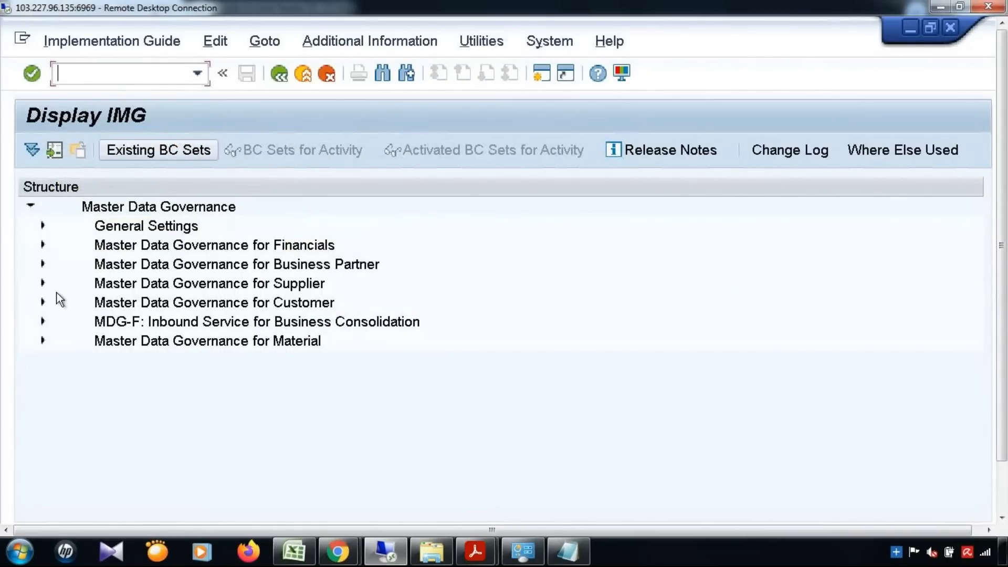
left_click(57, 320)
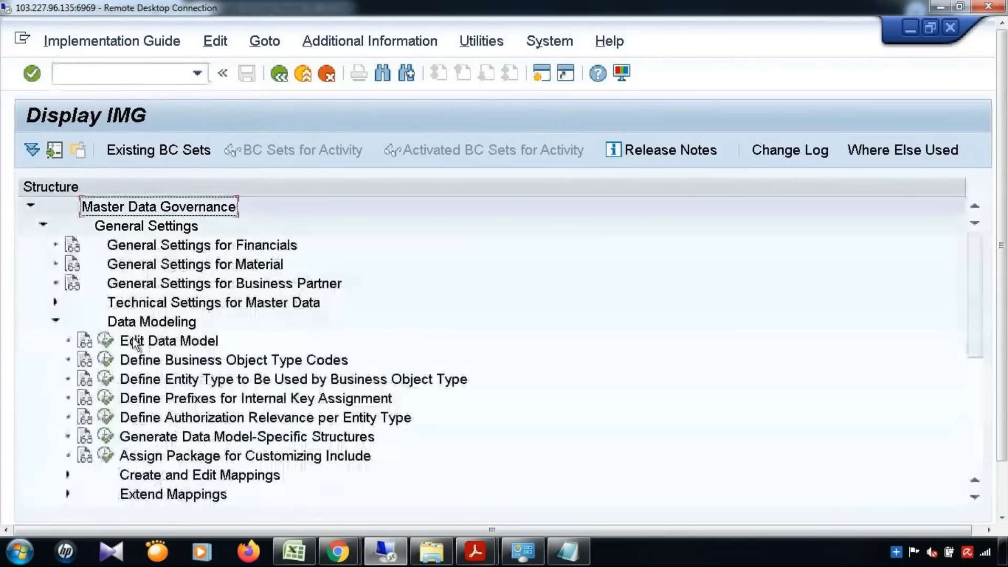
double_click(133, 337)
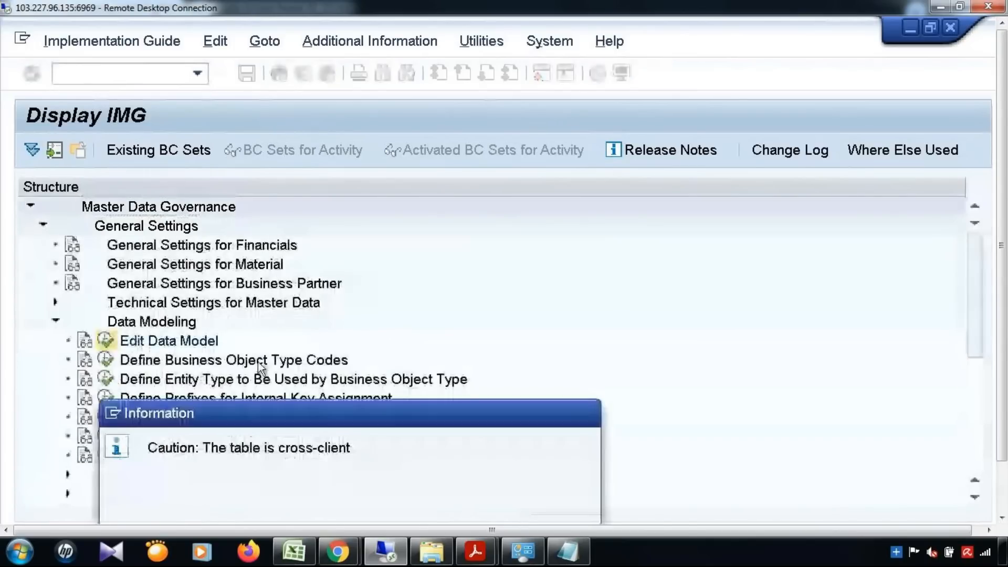
key("Return")
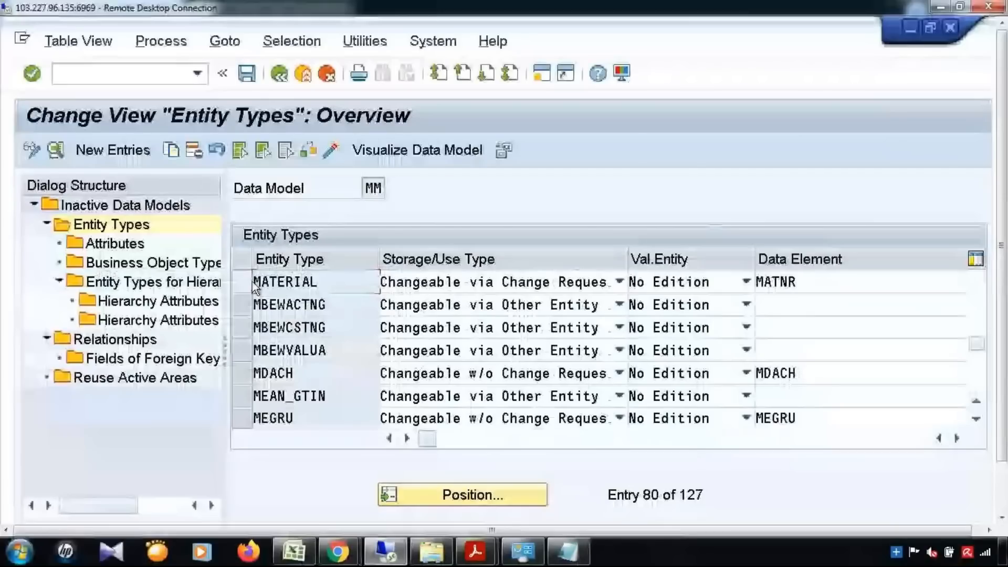
Locate ZTEST in the MATERIAL entity's attributes, then return to SAP Easy Access.
left_click(254, 287)
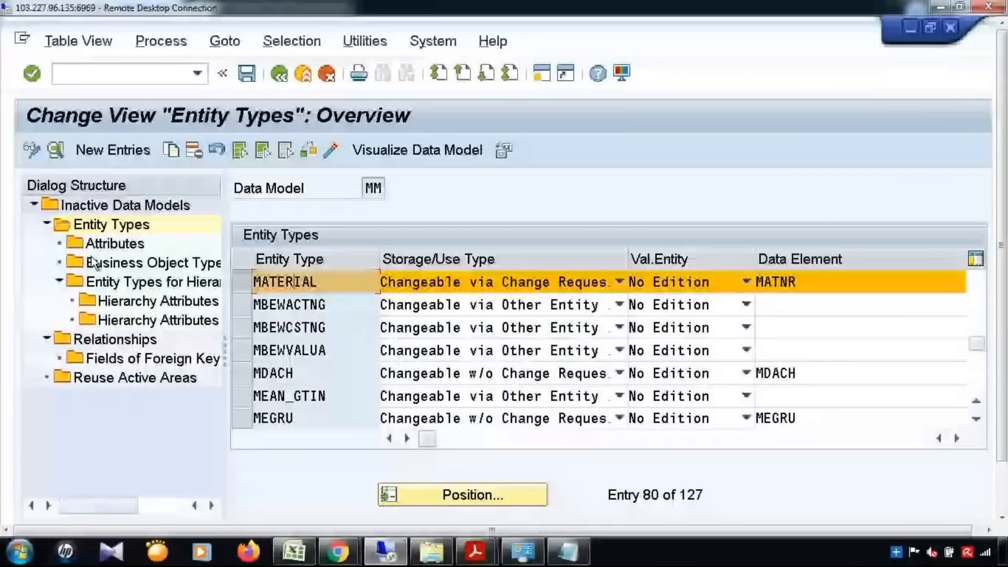
double_click(115, 244)
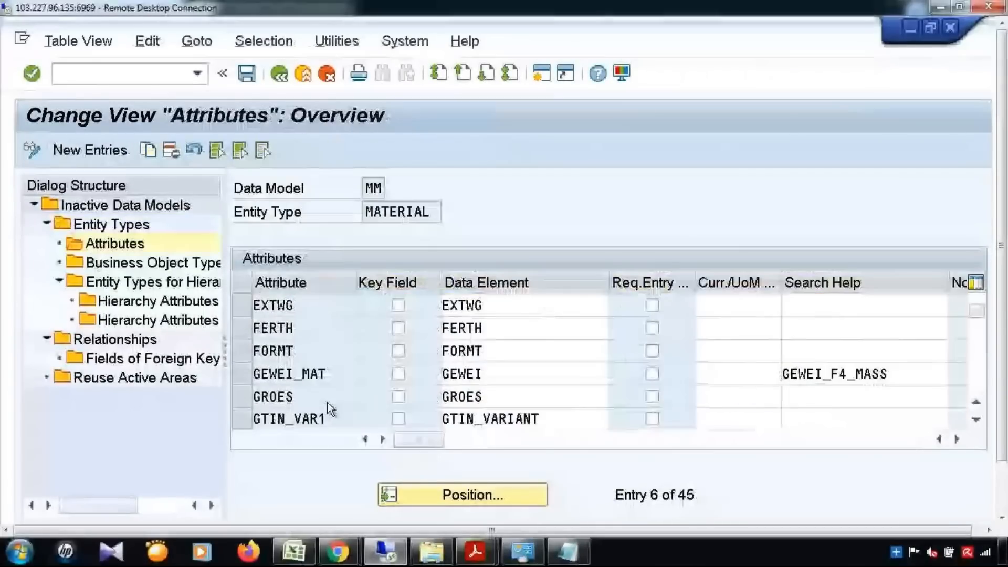
scroll(329, 404, "down", 7)
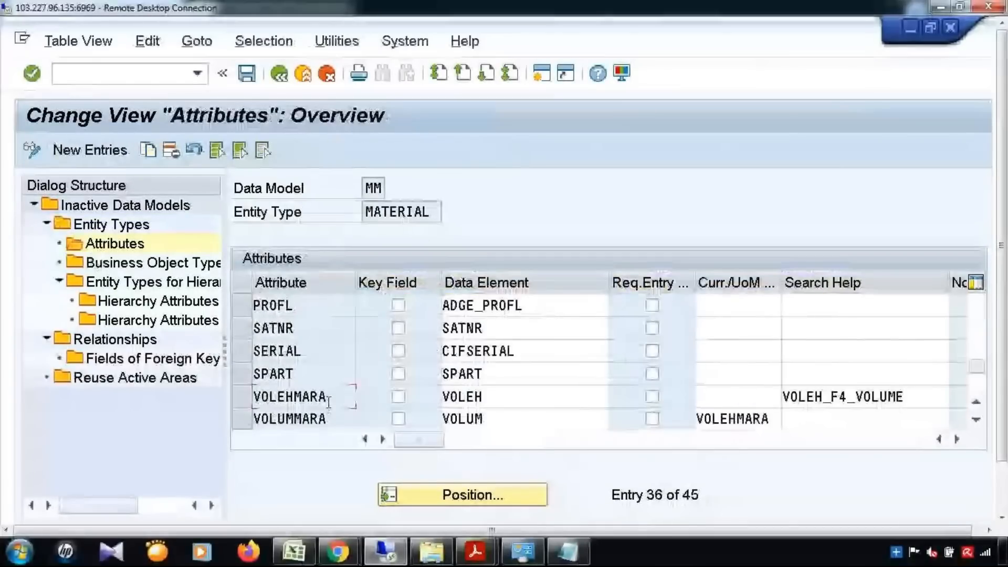
double_click(329, 403)
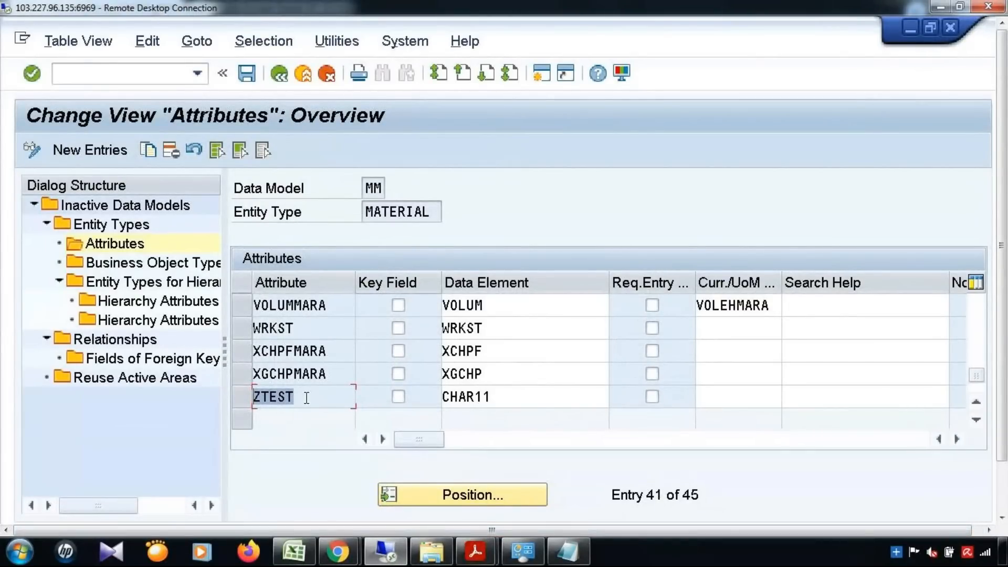
left_click(415, 422)
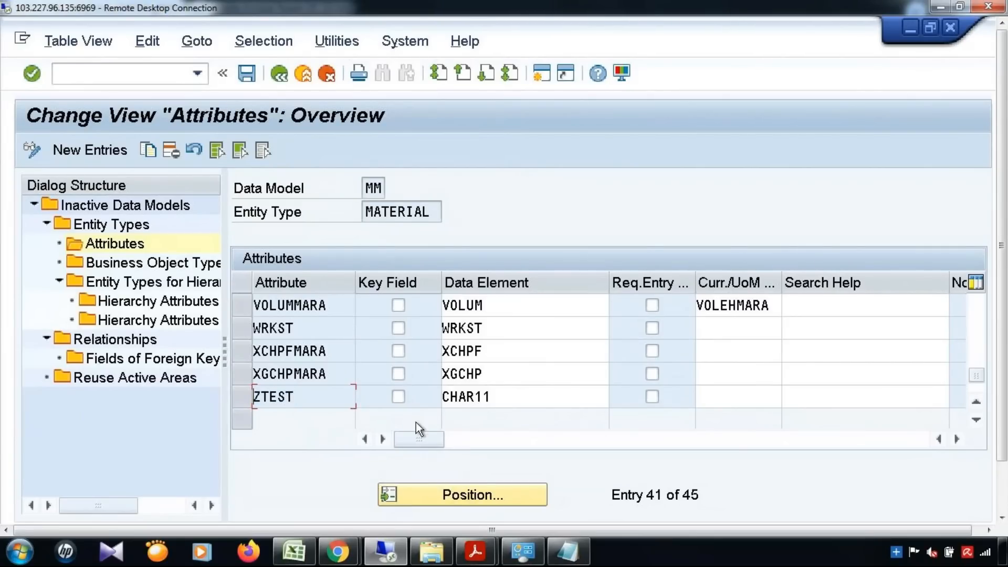
left_click(544, 78)
In SE11, display table MARA and find field ZTEST.
type("/nse11")
key("Return")
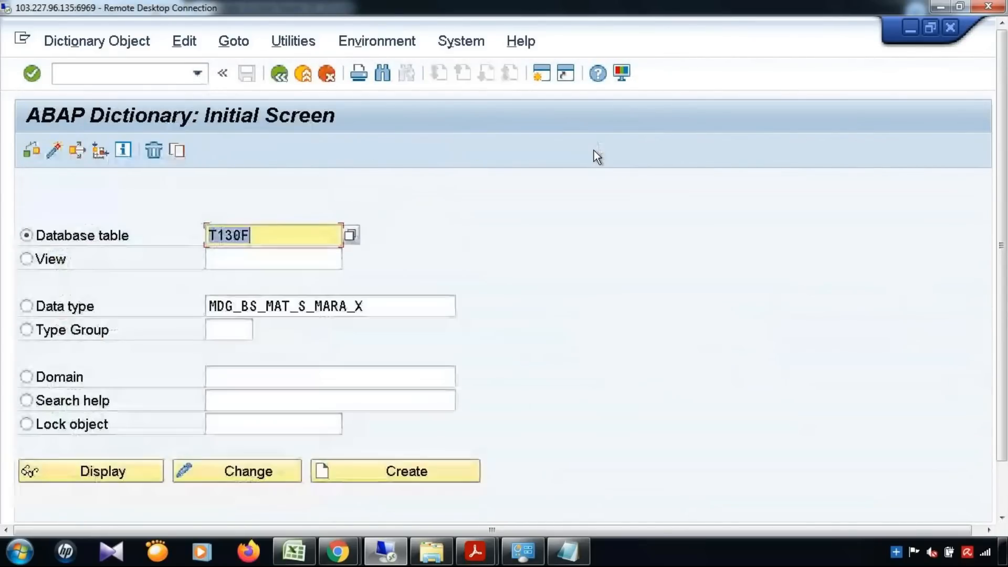
type("MARA")
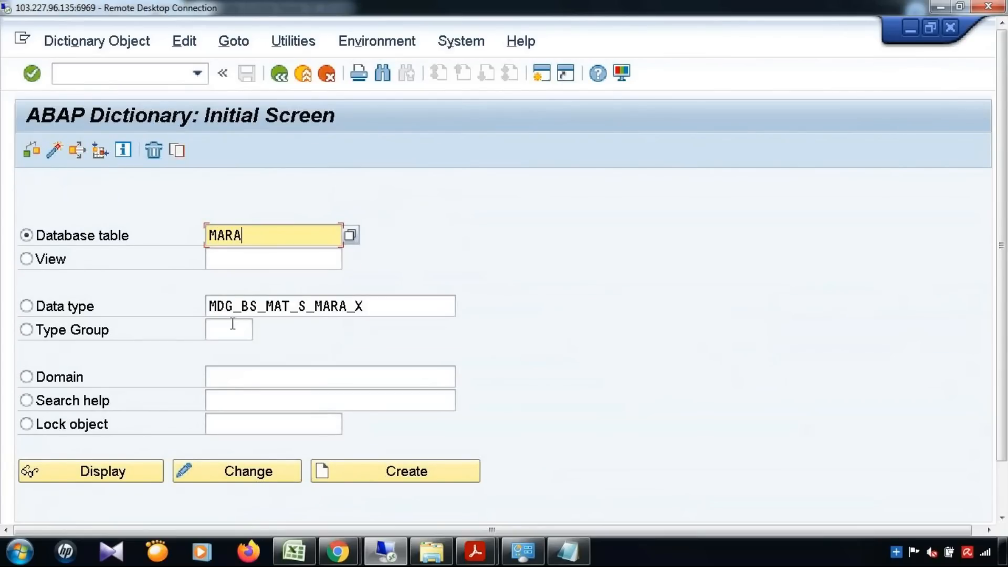
left_click(123, 471)
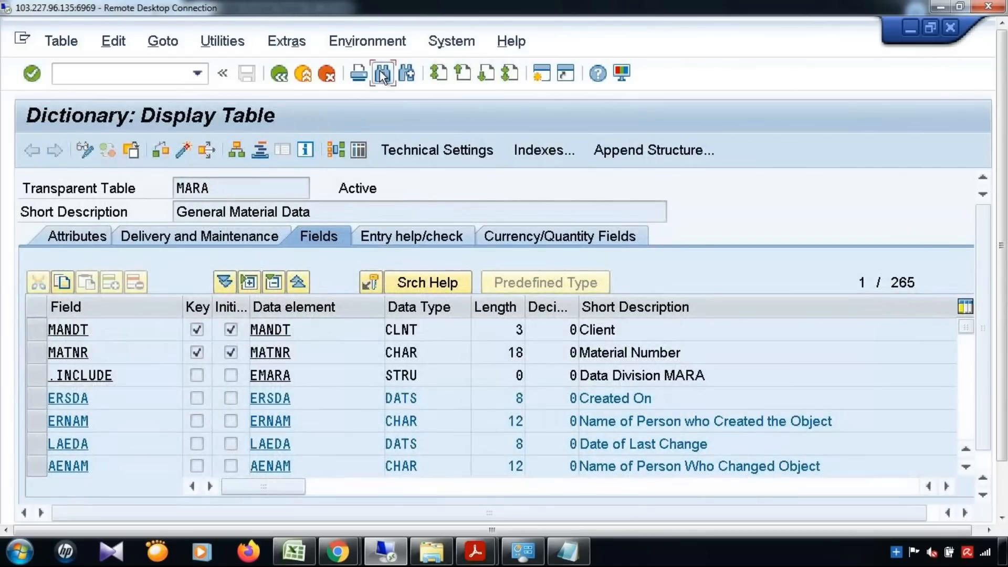
left_click(383, 75)
type("ZTEST")
key("Return")
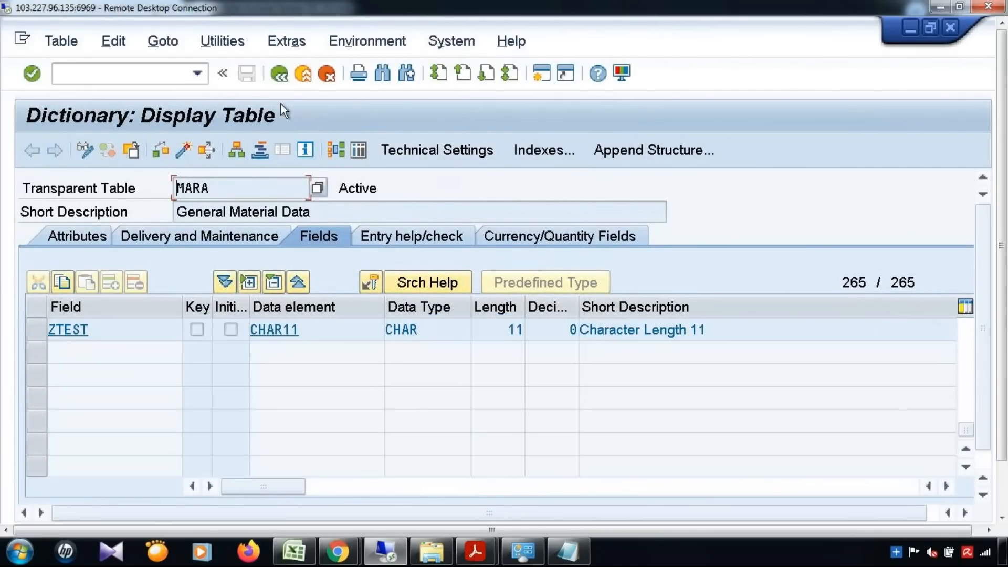
left_click(287, 80)
Display data type MDG_BS_MAT_S_MARA_X and find its ZTEST component.
left_click(25, 305)
double_click(347, 307)
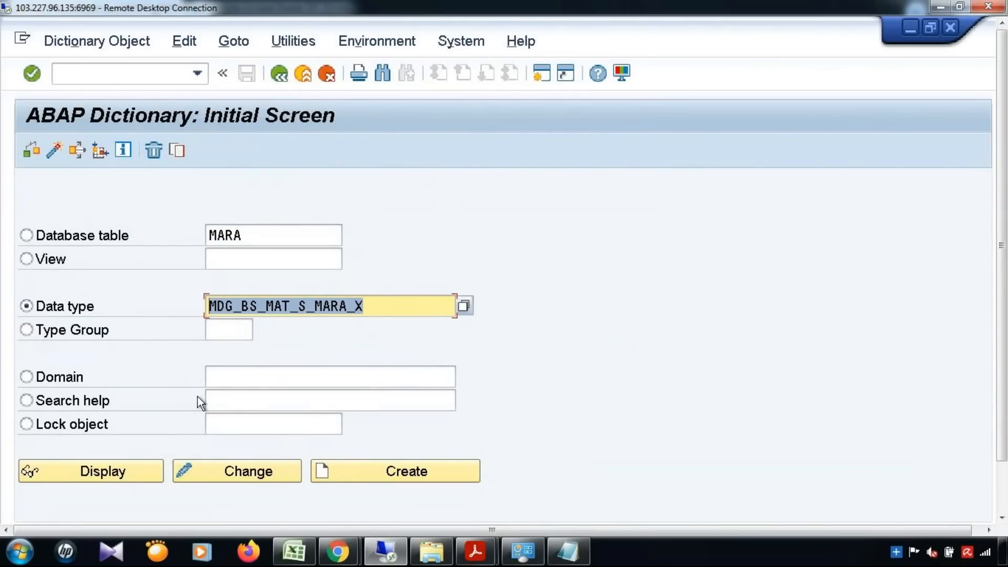
left_click(112, 471)
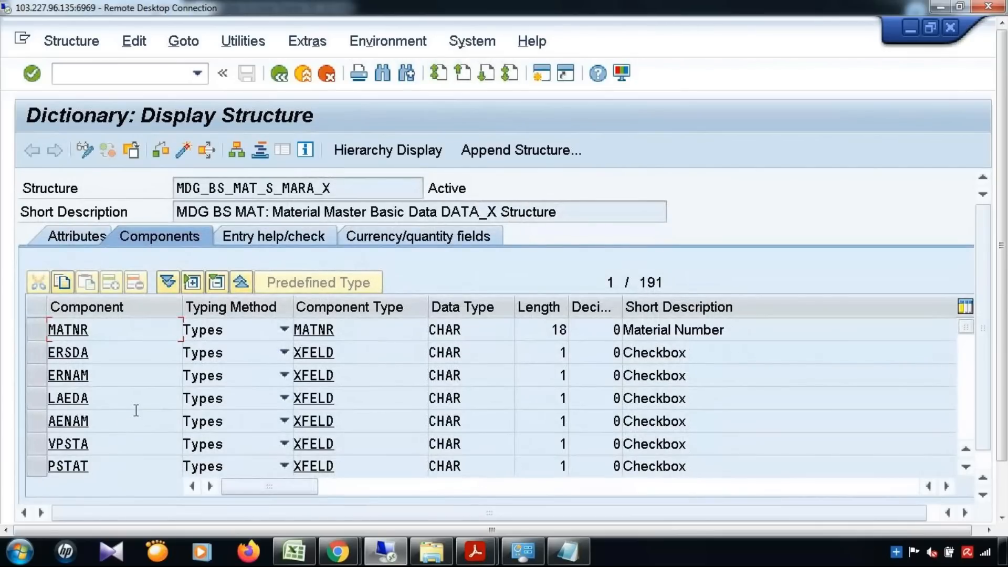
key("ctrl+f")
type("ZTEST")
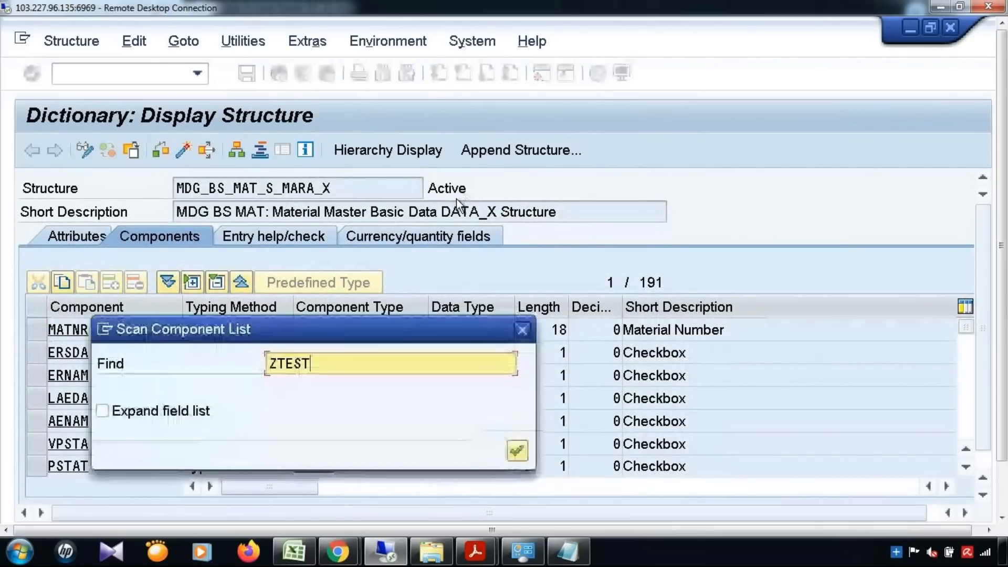
key("Return")
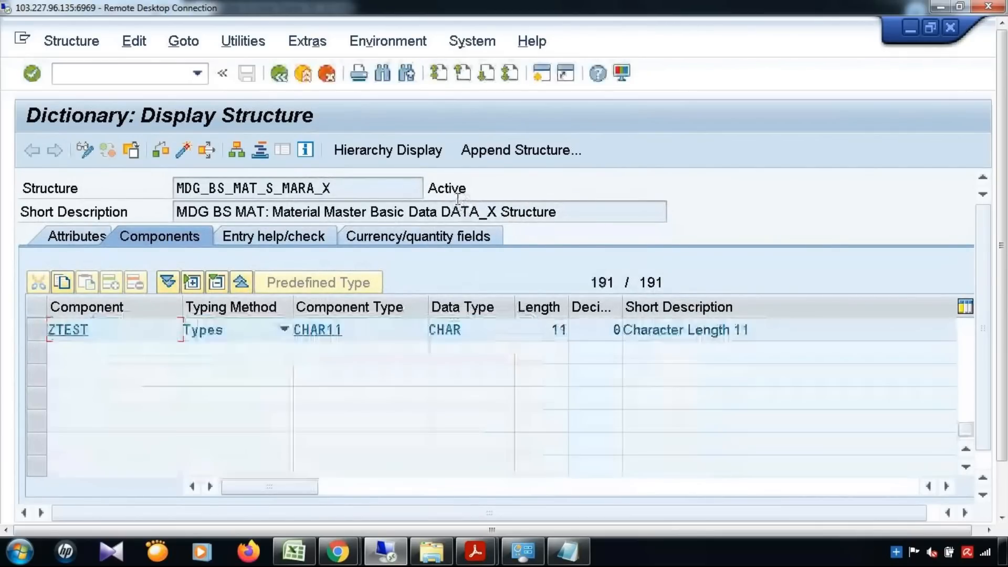
left_click(33, 333)
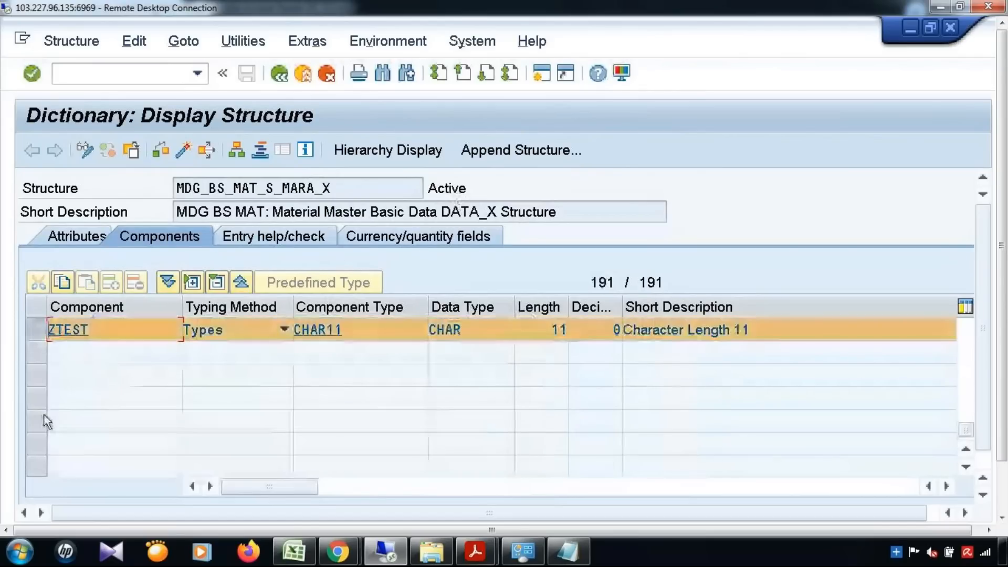
left_click(278, 75)
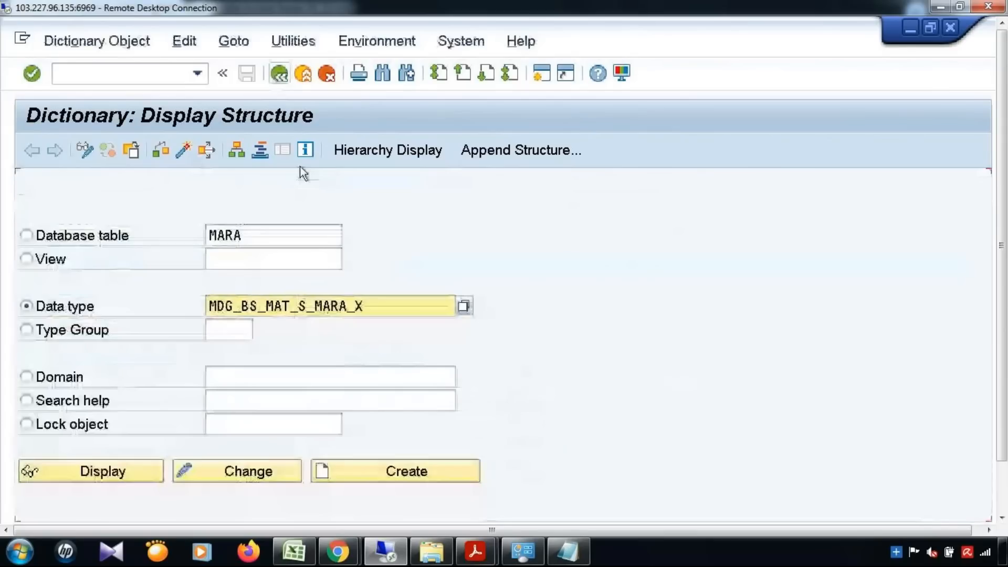
Query table T130F for field name MARA-ZTEST.
double_click(275, 235)
type("T130F")
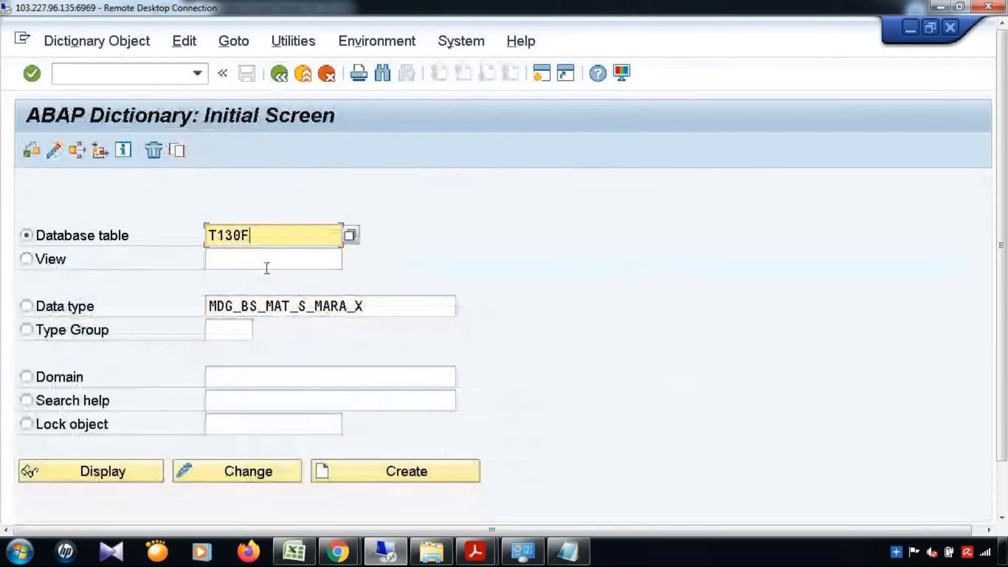
left_click(105, 470)
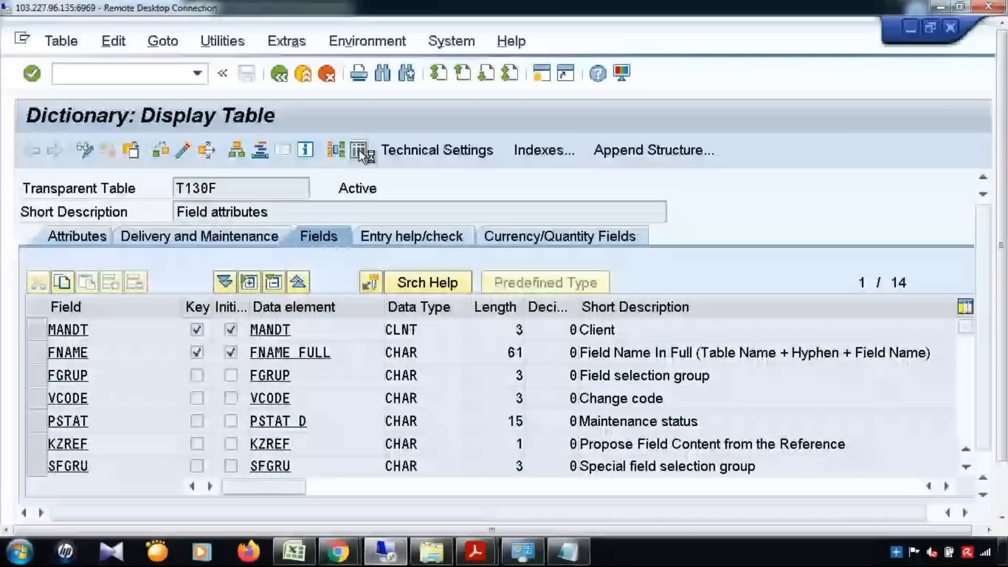
type("MARA-")
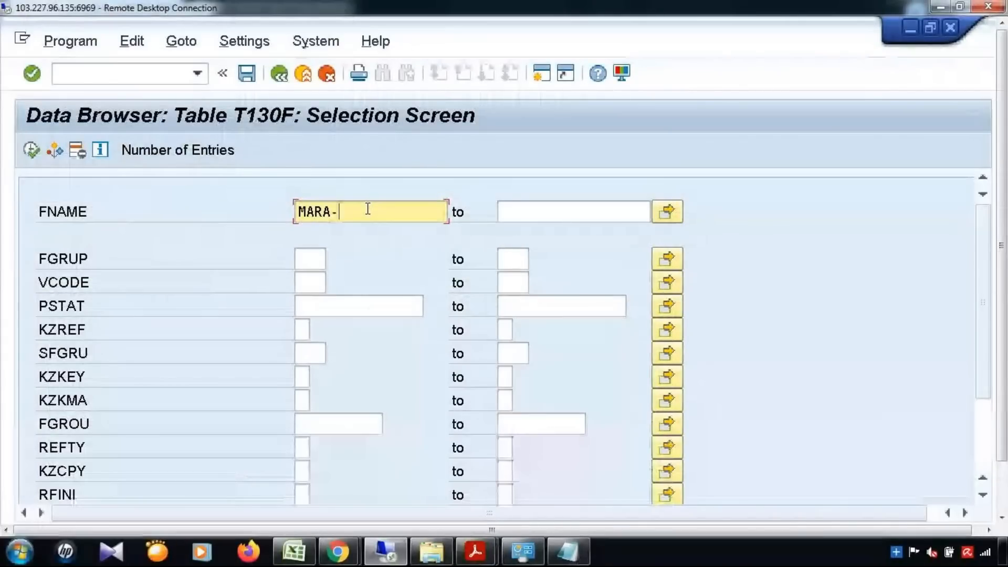
type("Z*")
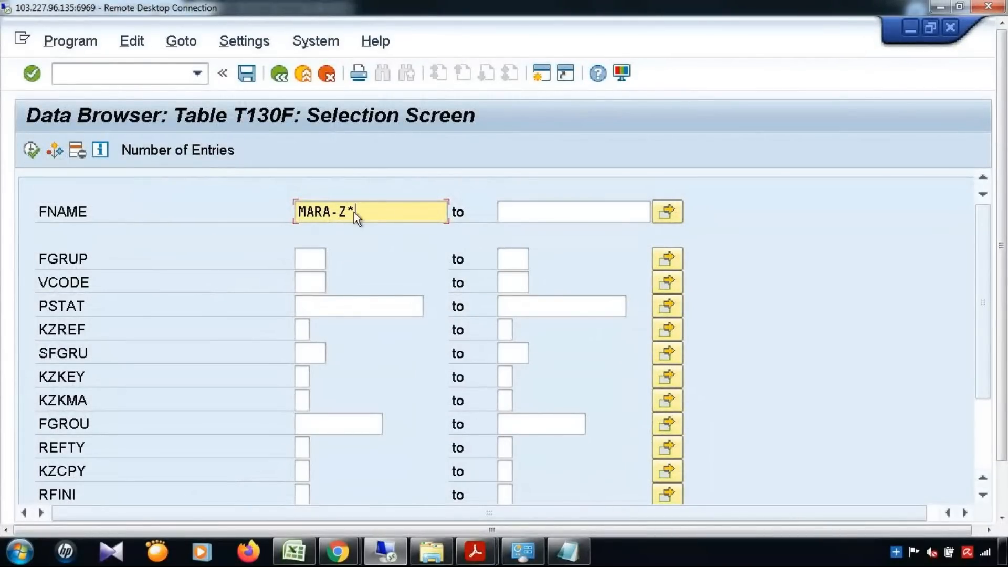
left_click_drag(338, 212, 368, 211)
type("ZTEST")
left_click(33, 151)
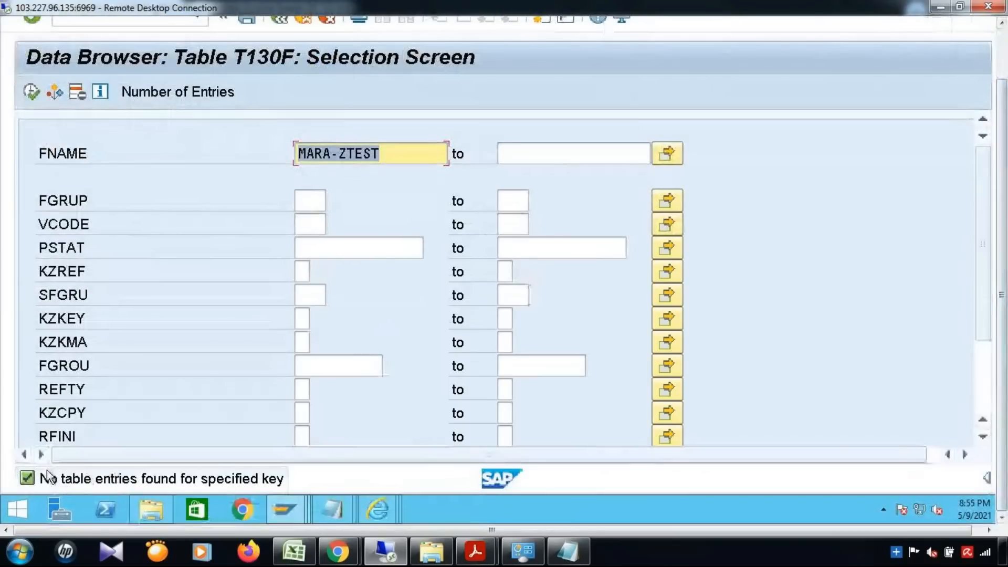
Confirm T130F returns no entry, then switch to the data model attributes window.
left_click_drag(1001, 273, 1002, 215)
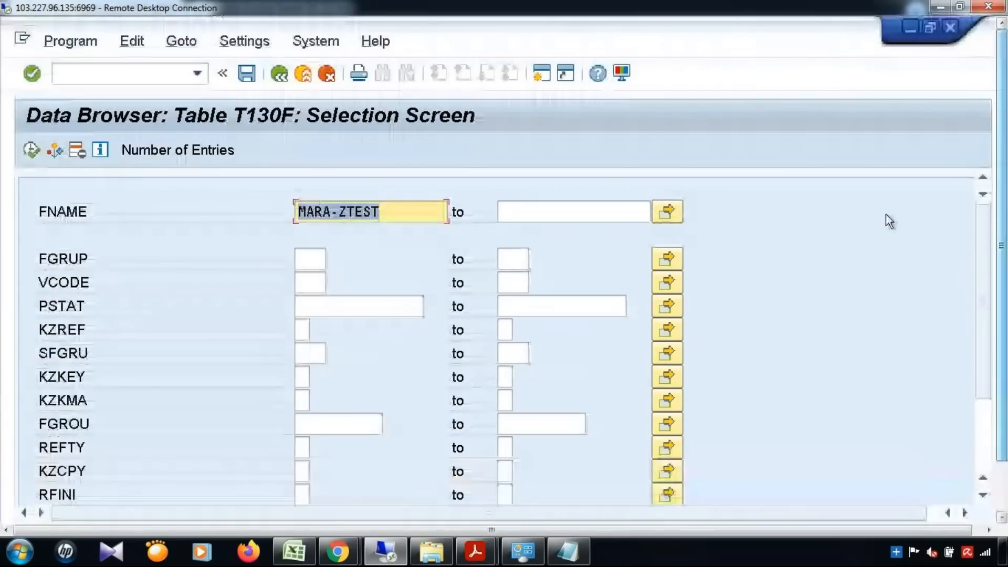
left_click_drag(1001, 257, 1006, 311)
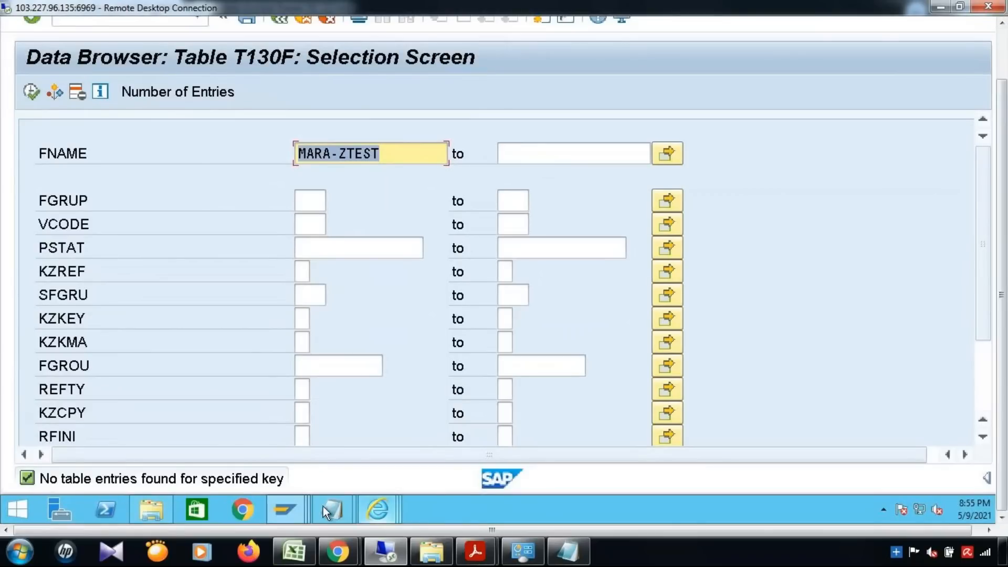
left_click(297, 509)
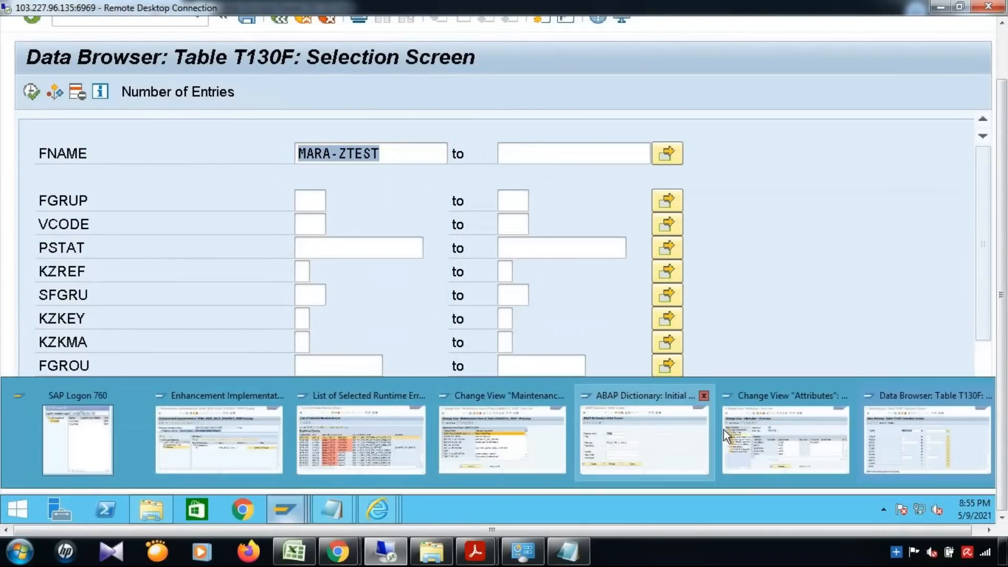
left_click(805, 429)
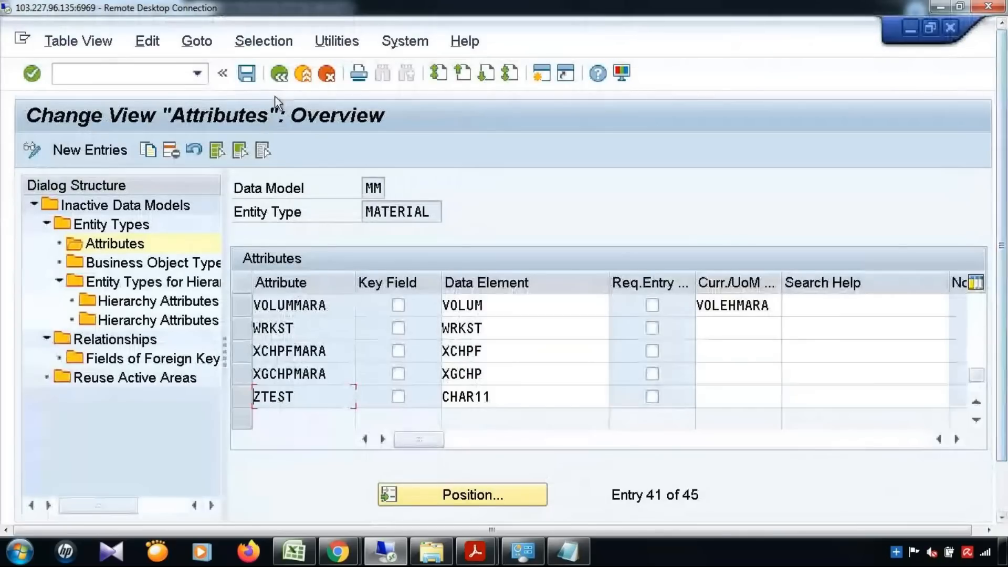
Run Generate Data Model-Specific Structures for data model MM and open its Structures.
left_click(278, 74)
left_click(279, 75)
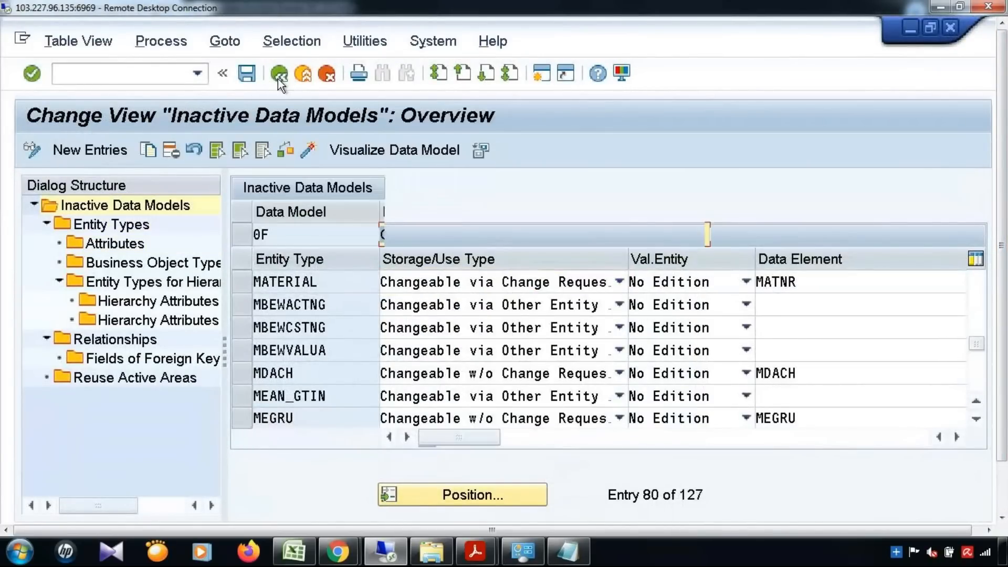
left_click(279, 75)
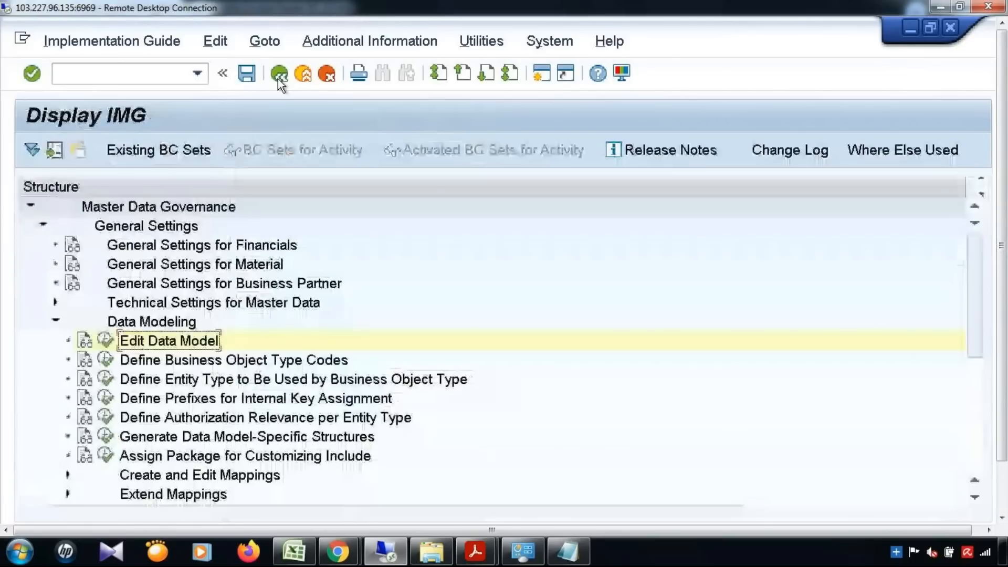
left_click(103, 436)
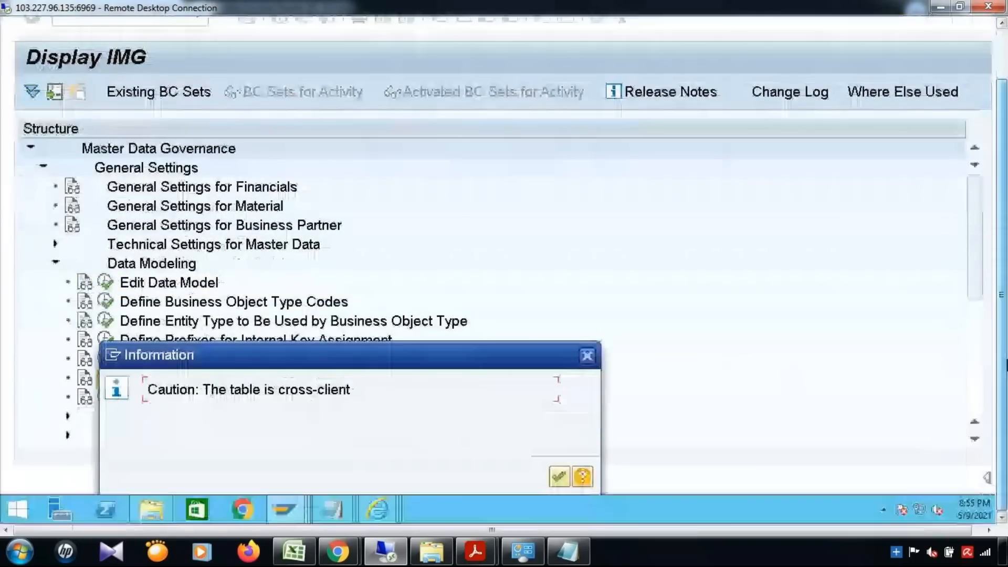
left_click(558, 477)
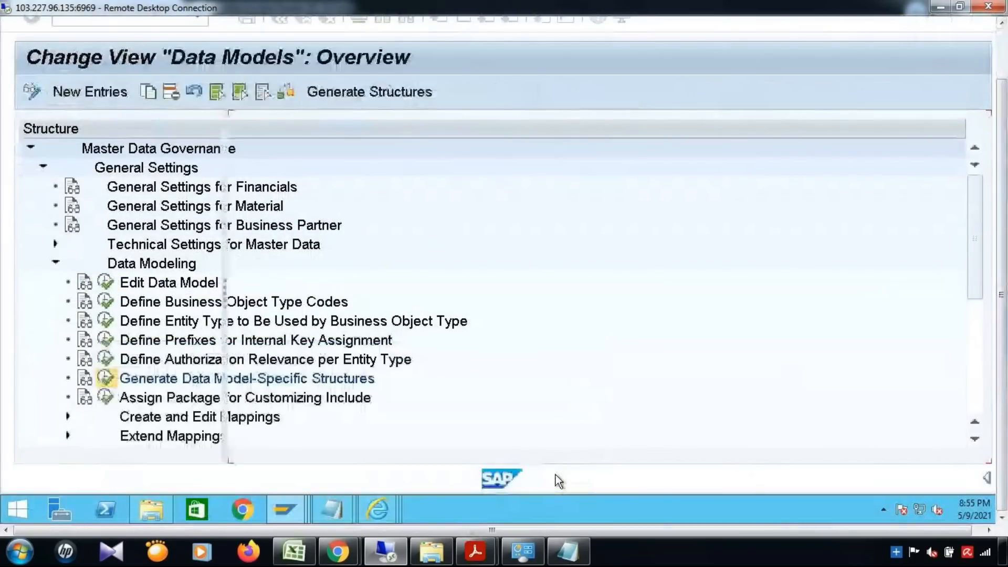
left_click(242, 222)
double_click(84, 167)
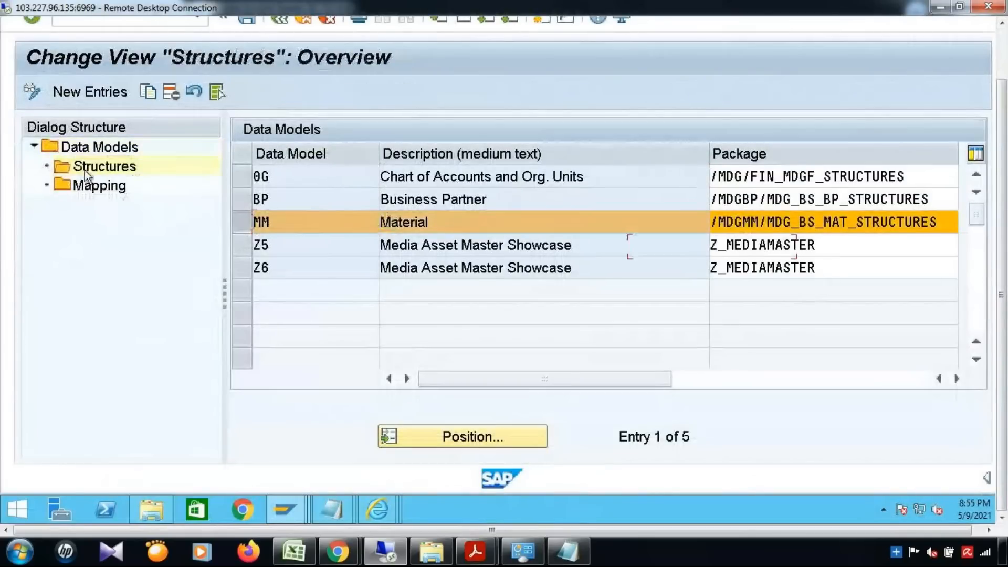
Position to entity MATERIAL and note the /MDGMM/ PP_MATERIAL structure name.
left_click(467, 436)
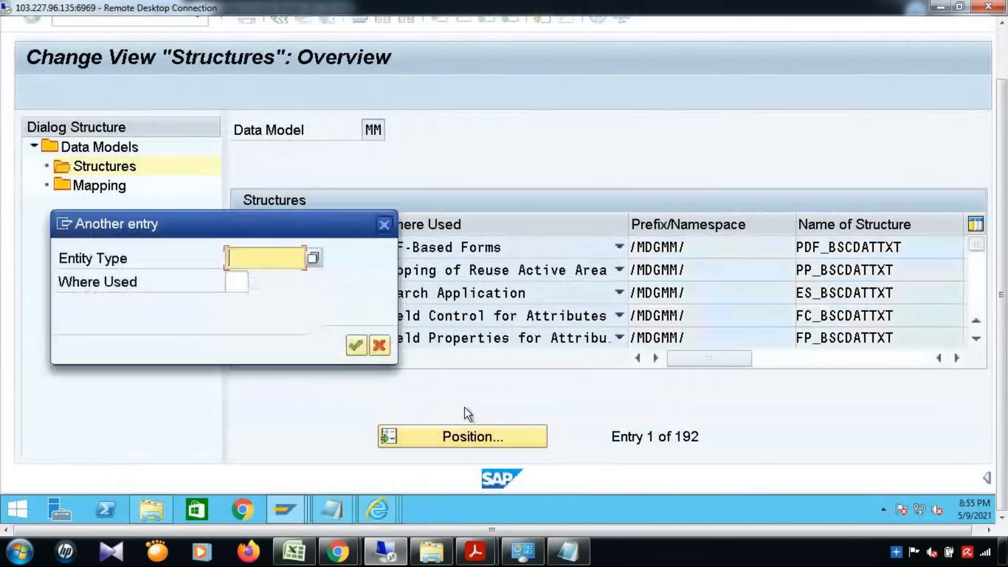
type("TERIAL")
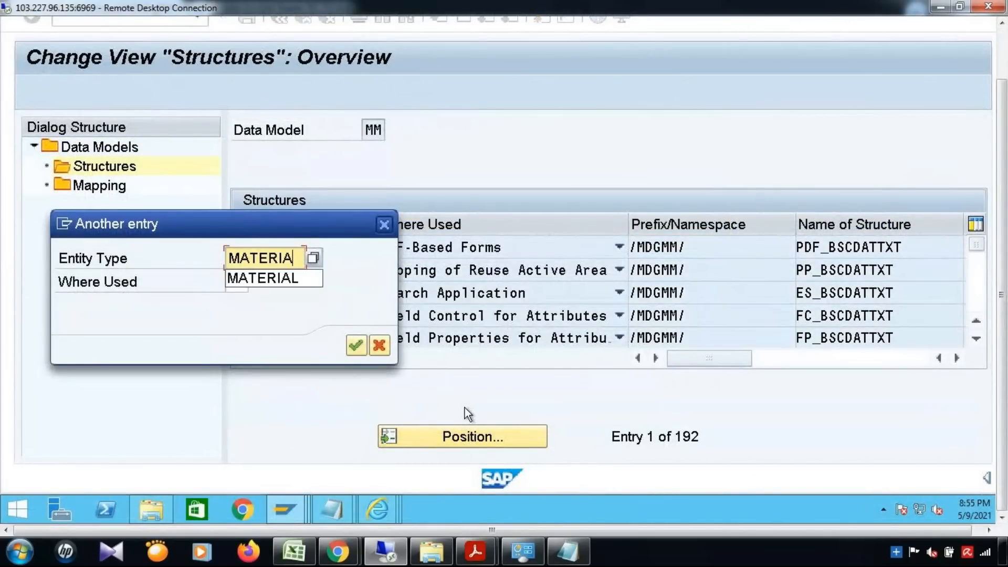
key("Return")
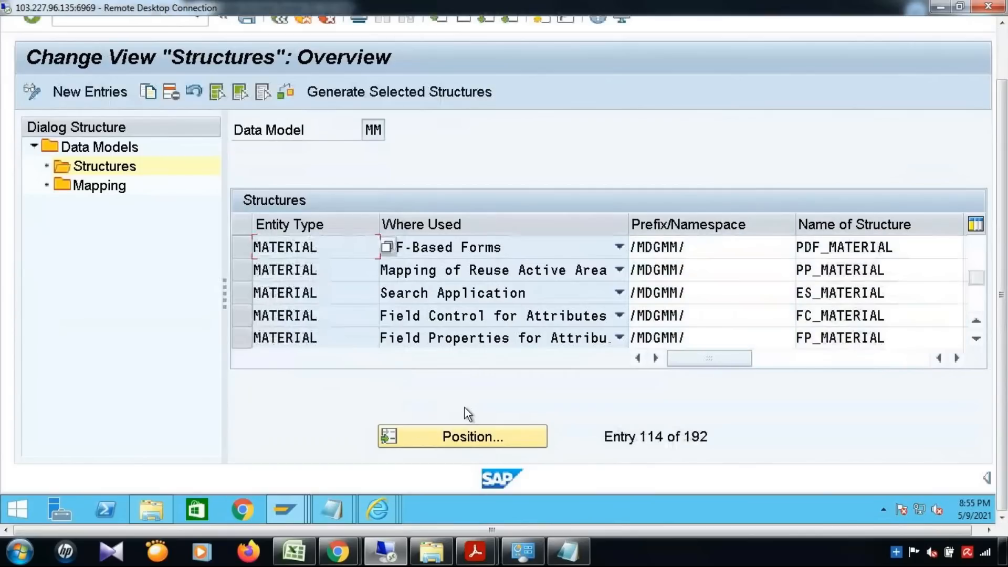
left_click(242, 267)
left_click_drag(741, 270, 648, 412)
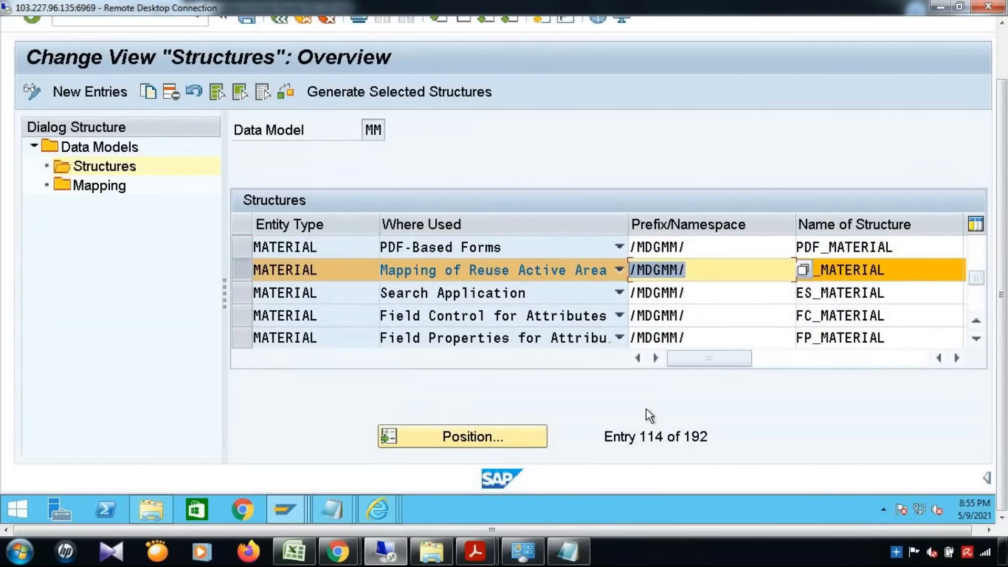
left_click_drag(902, 269, 750, 342)
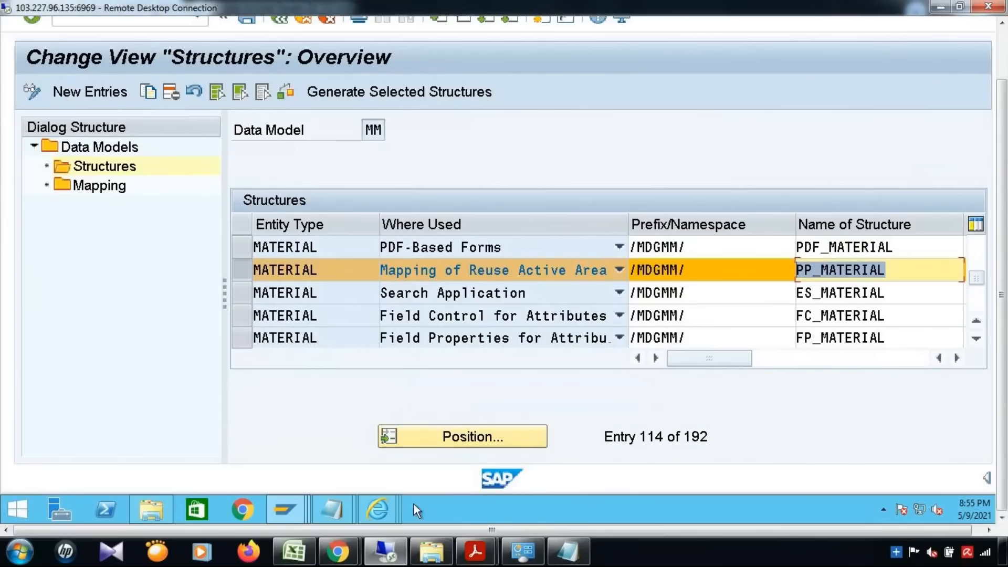
left_click(291, 510)
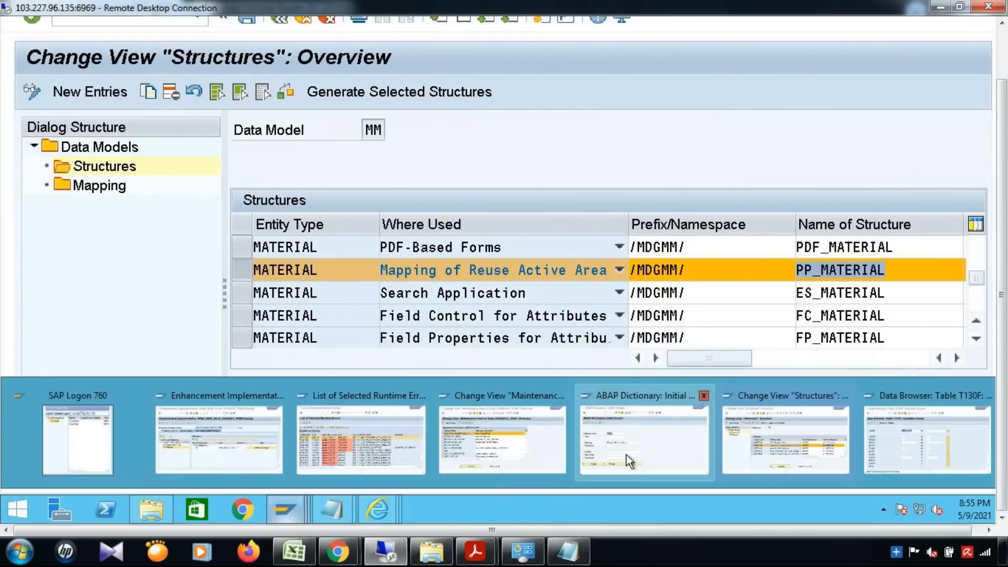
In SE11, find and display structure /MDGMM/_S_MM_PP_MATERIAL via the /MDGMM/*PP_MATERIAL* search.
left_click(629, 455)
left_click(428, 247)
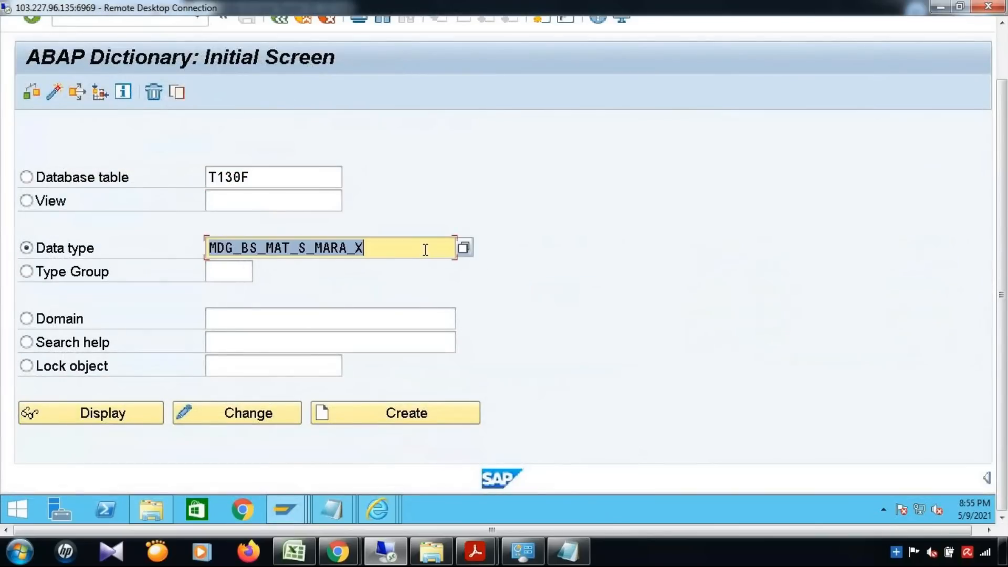
key("BackSpace")
left_click(377, 301)
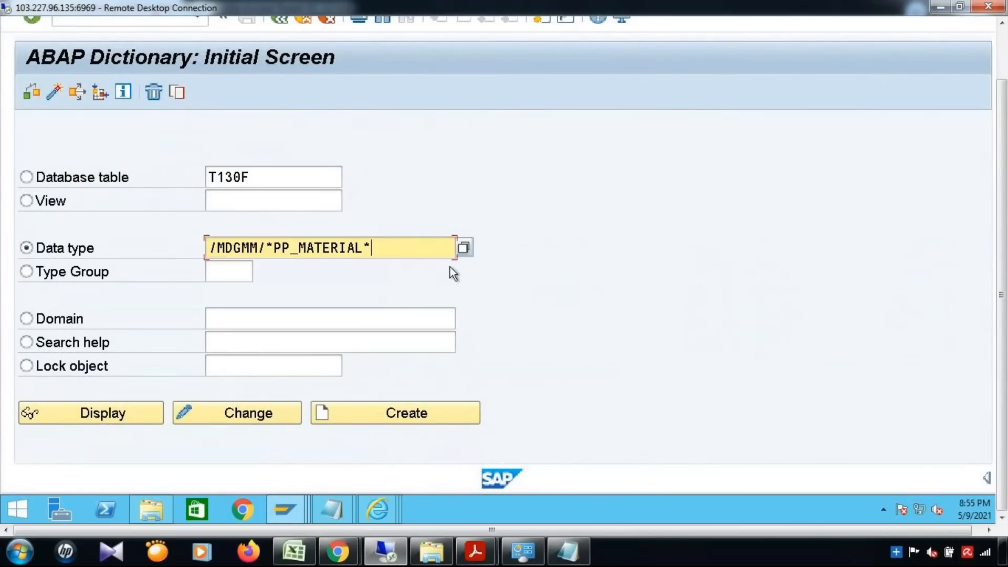
key("F4")
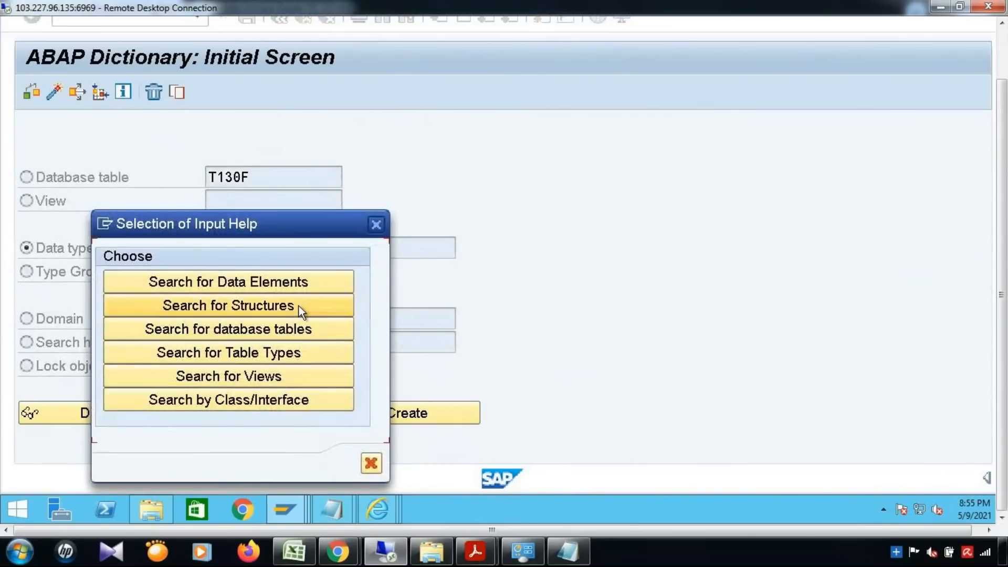
left_click(302, 311)
double_click(241, 54)
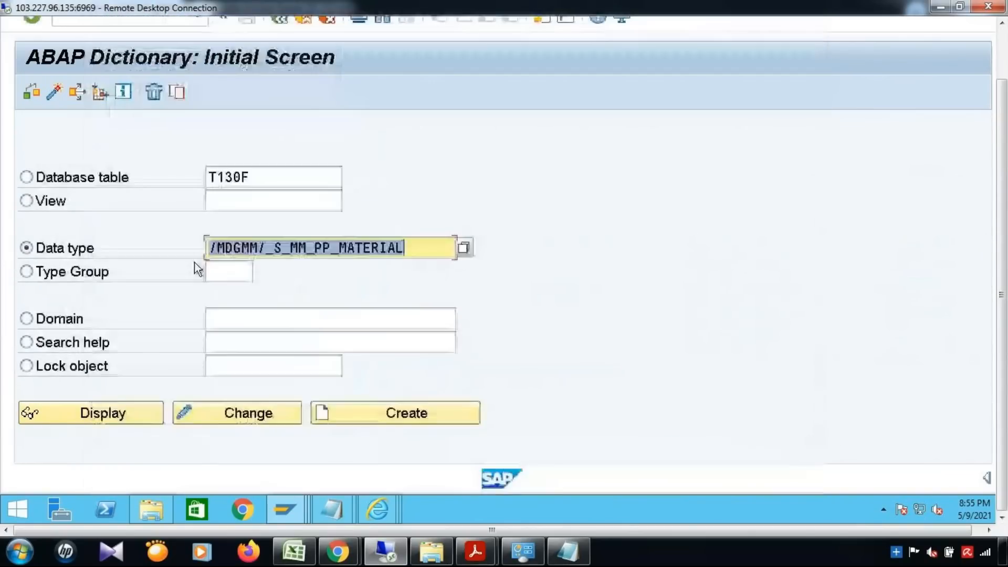
left_click(105, 417)
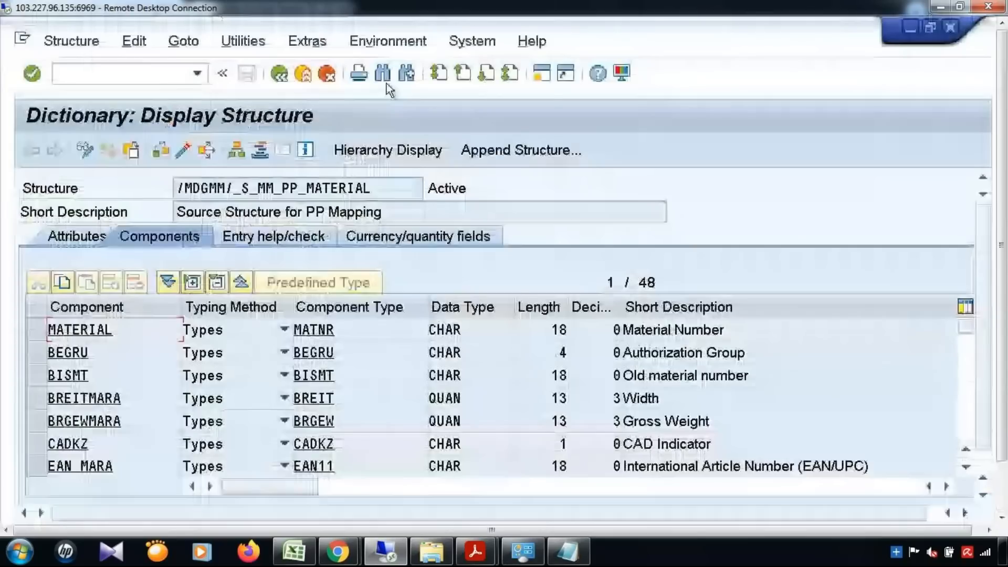
Search the 48 components for ZTEST and scroll the list to confirm it is absent.
left_click(384, 78)
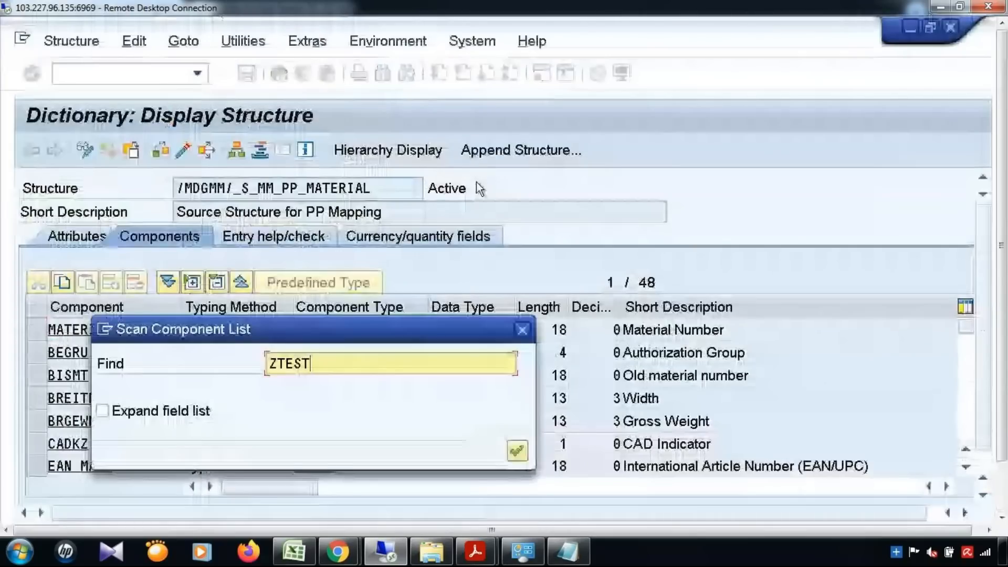
key("Return")
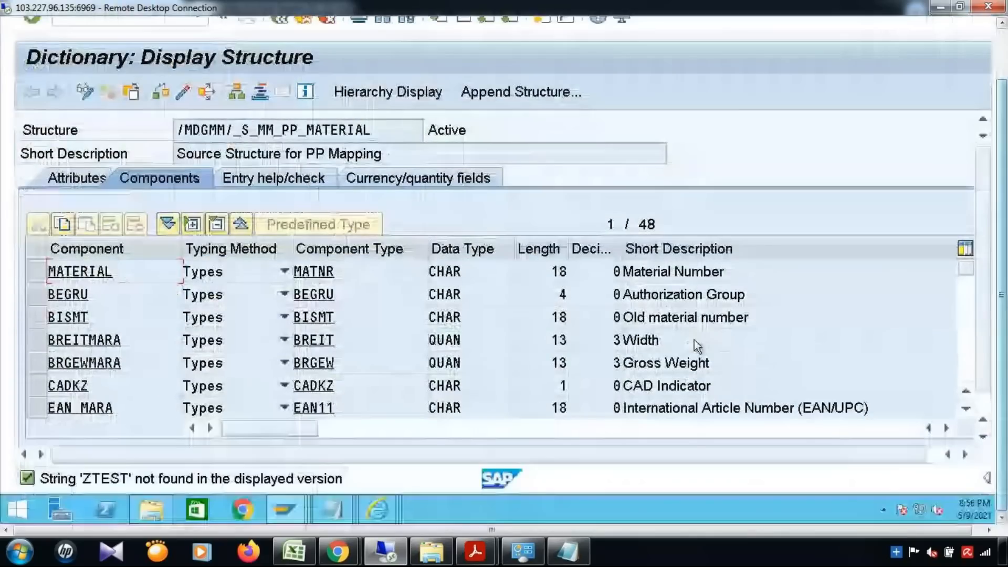
scroll(697, 347, "down", 4)
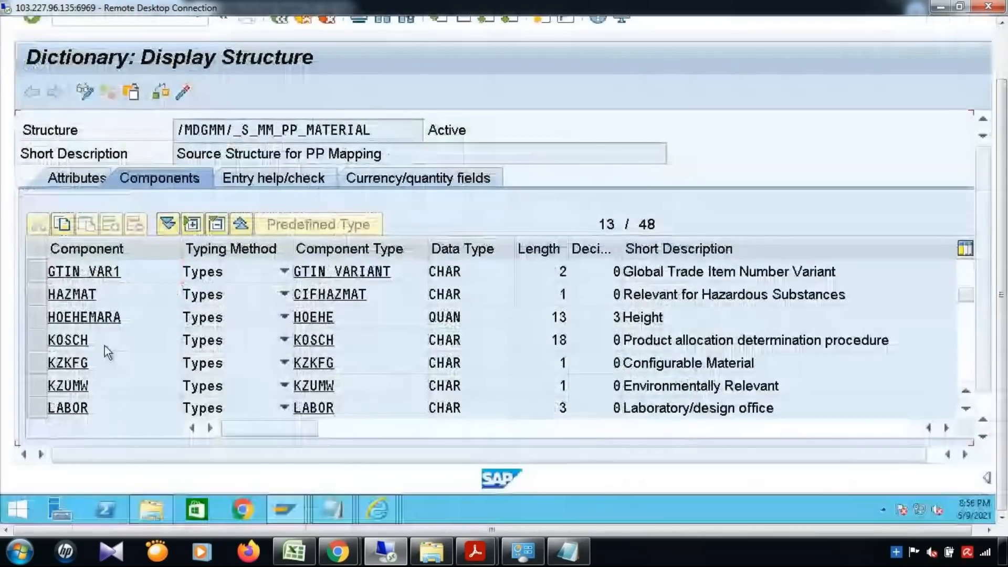
scroll(105, 345, "down", 12)
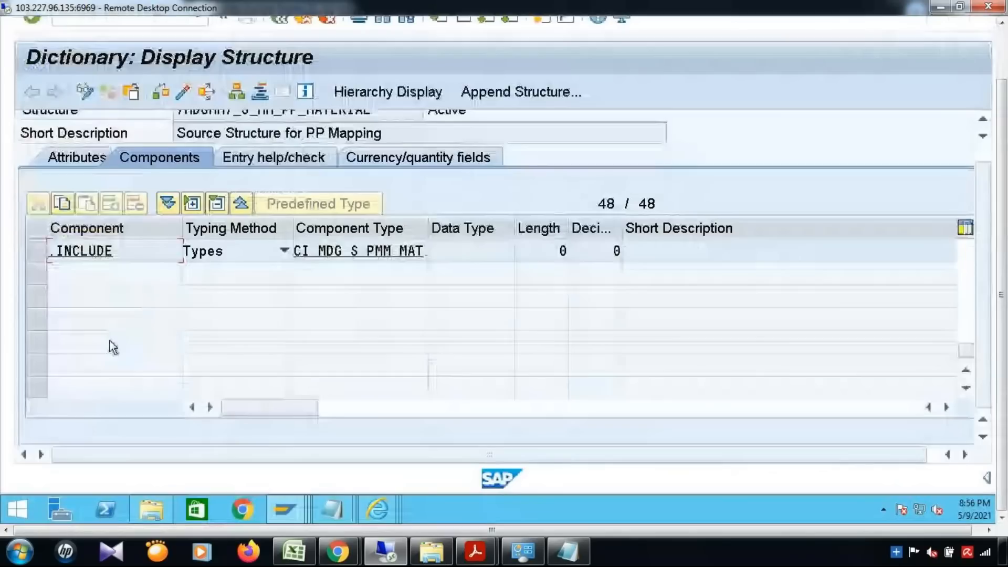
scroll(113, 344, "up", 1)
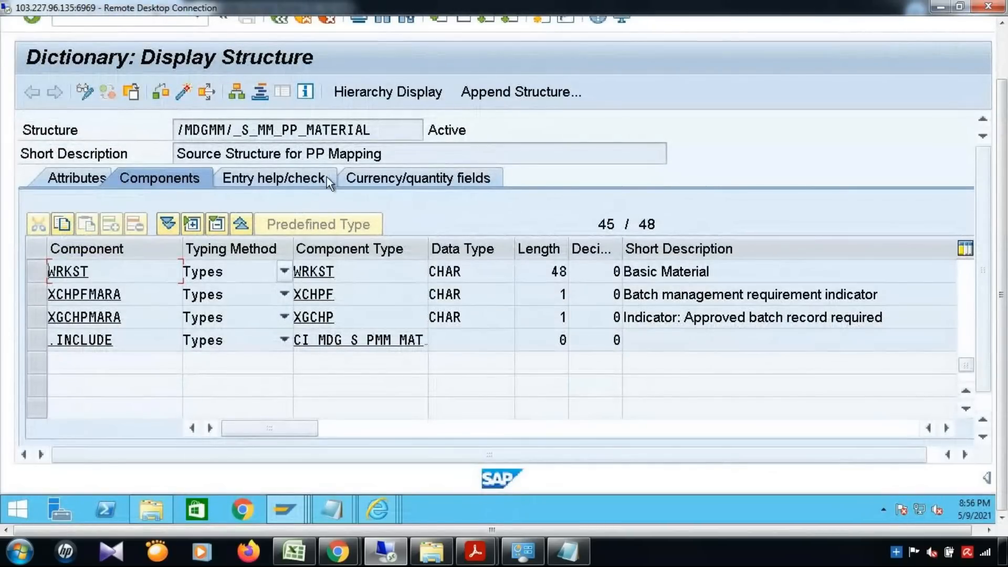
left_click_drag(387, 131, 126, 166)
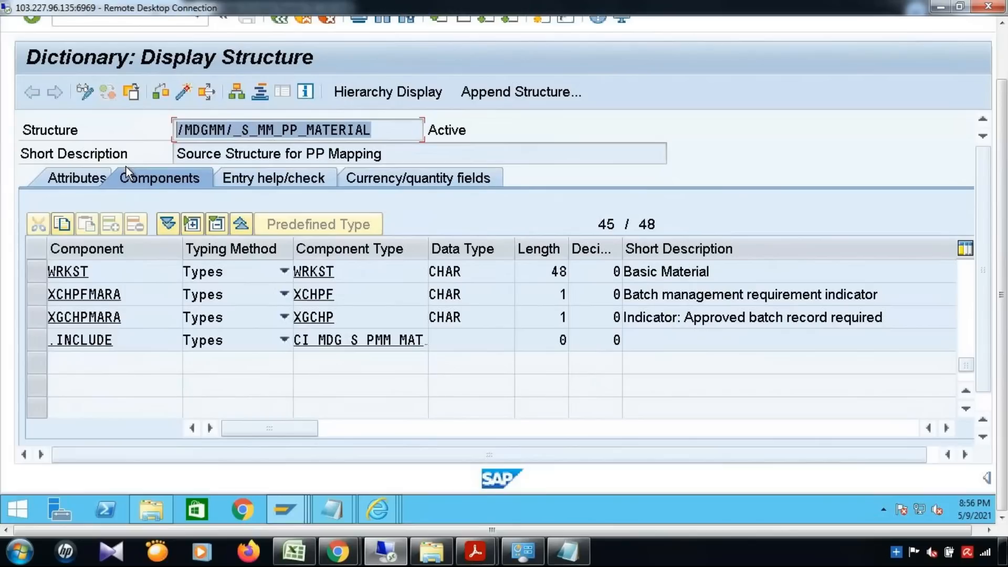
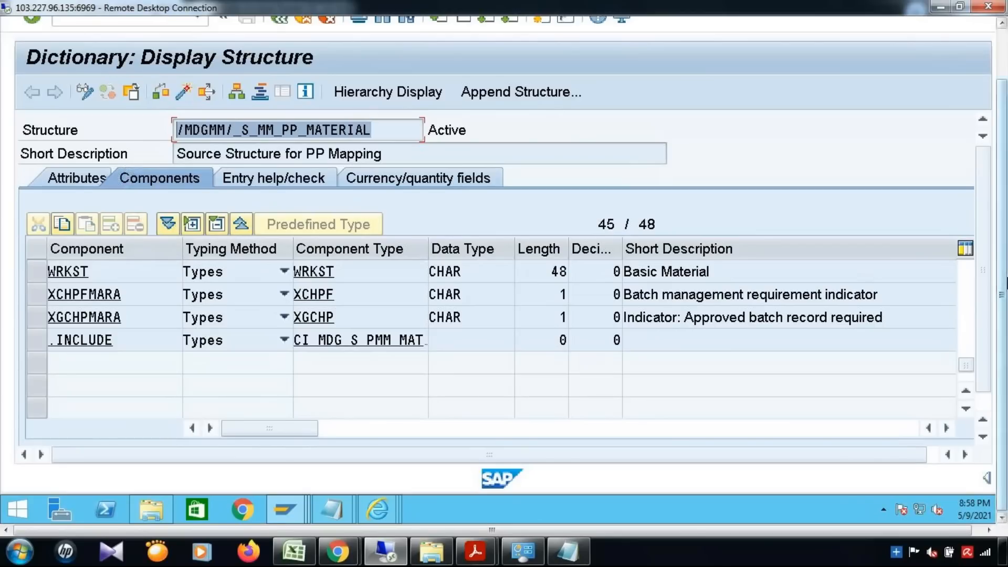
Leave the /MDGMM/_S_MM_PP_MATERIAL display and bring up the Internet Explorer window previews.
left_click(381, 508)
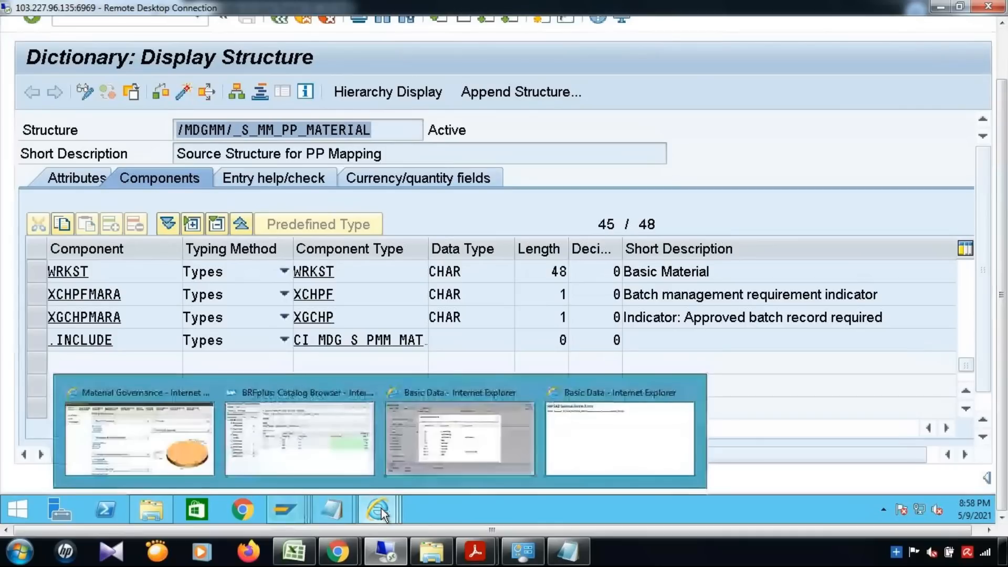
left_click(790, 150)
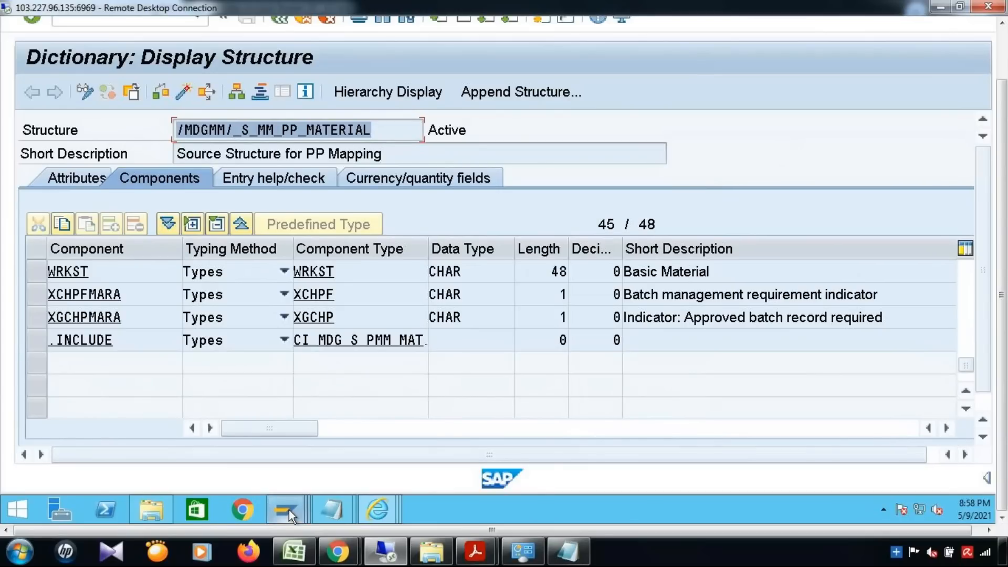
mouse_move(287, 506)
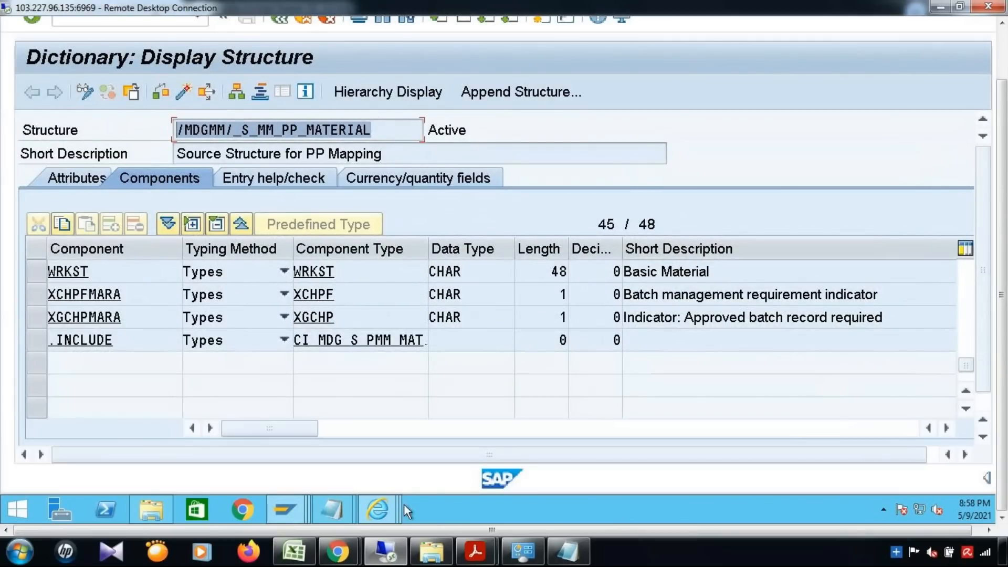
mouse_move(374, 499)
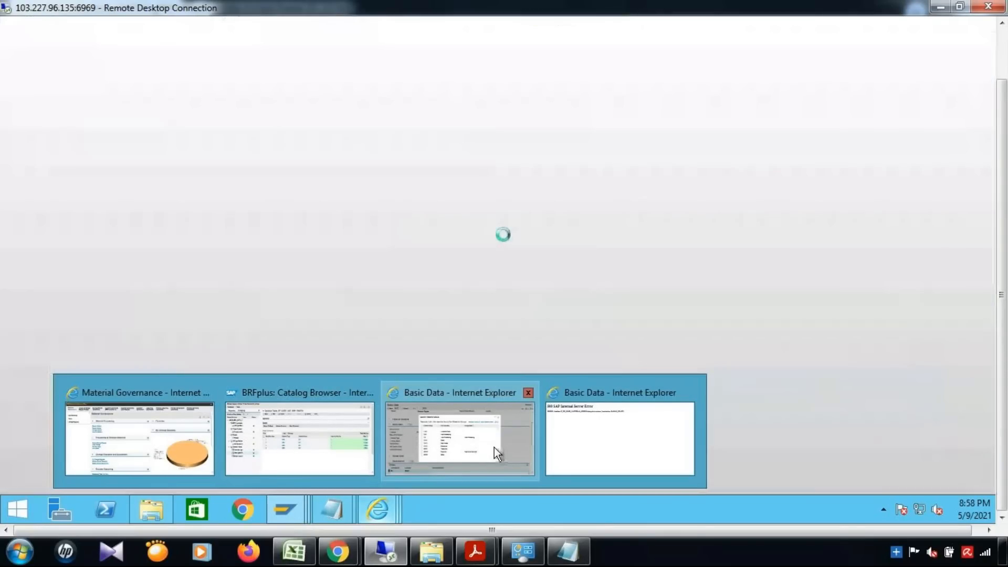
Close the Basic Data browser tab showing the 500 server error.
left_click(494, 446)
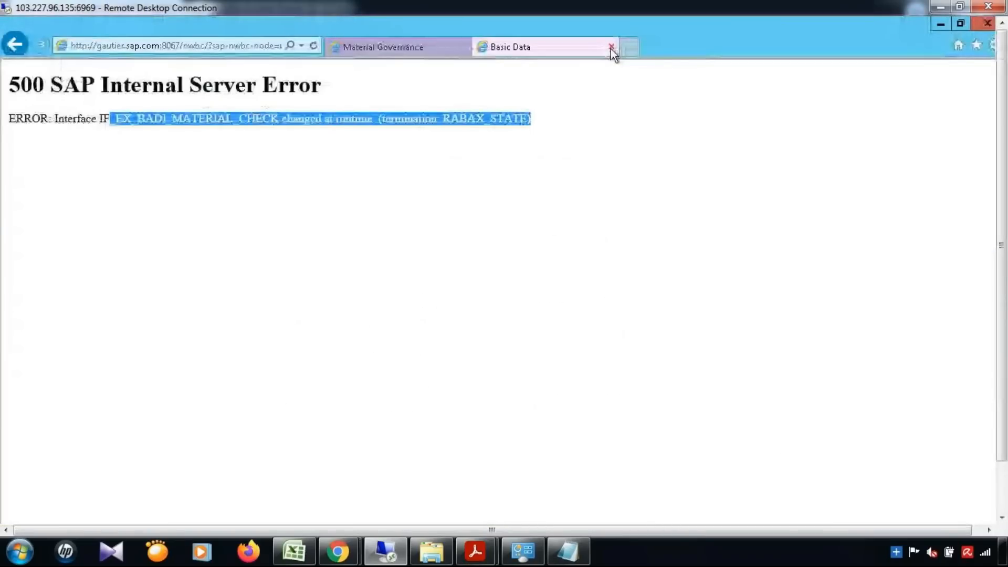
left_click(611, 49)
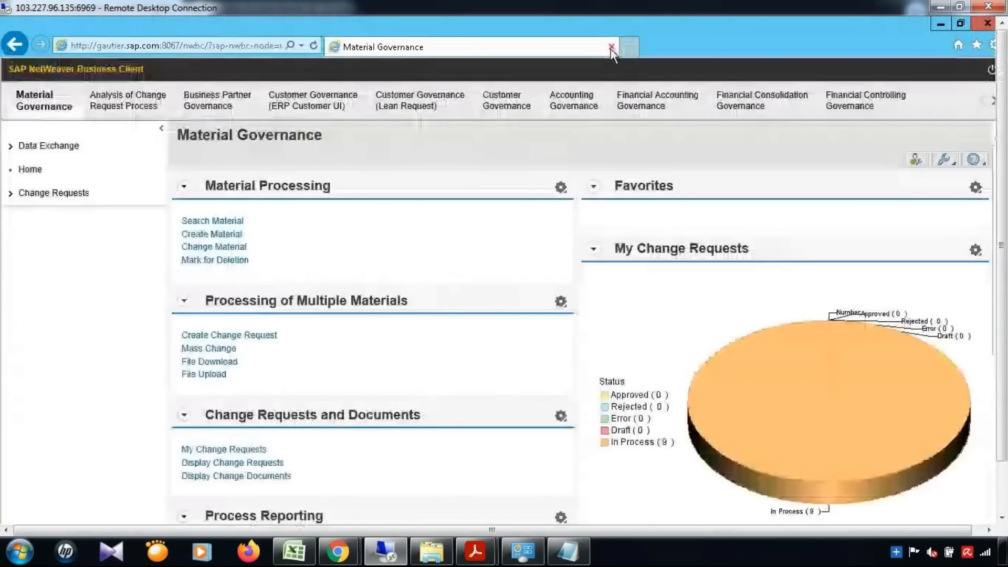
left_click(611, 48)
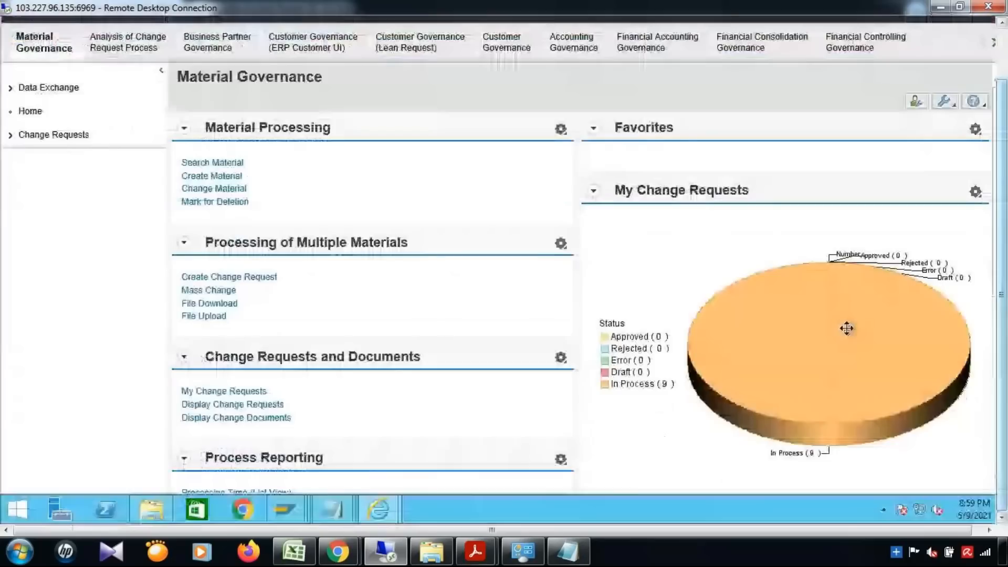
Glance at the Excel notes workbook, then return to the remote SAP session.
left_click(293, 551)
left_click(473, 338)
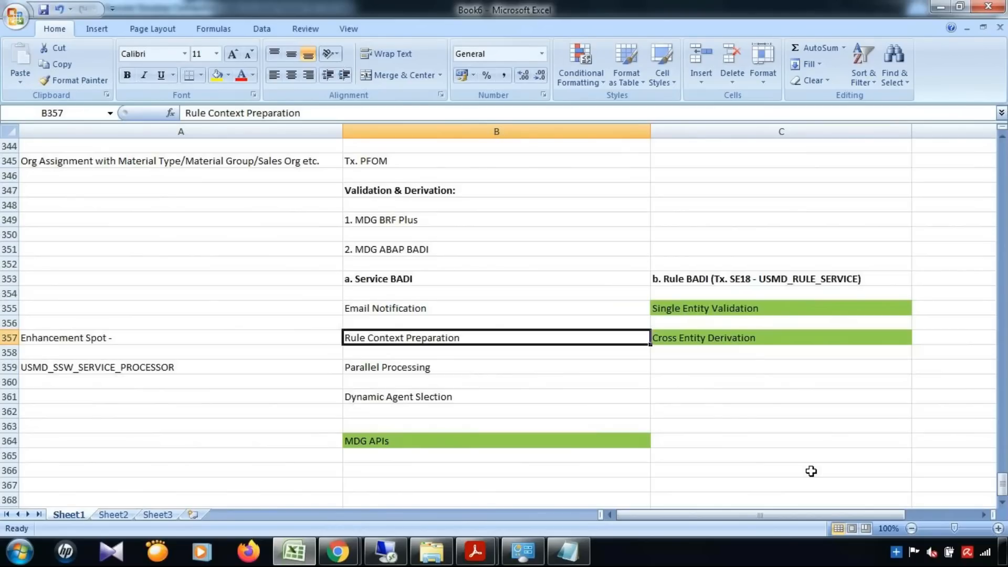
left_click(379, 560)
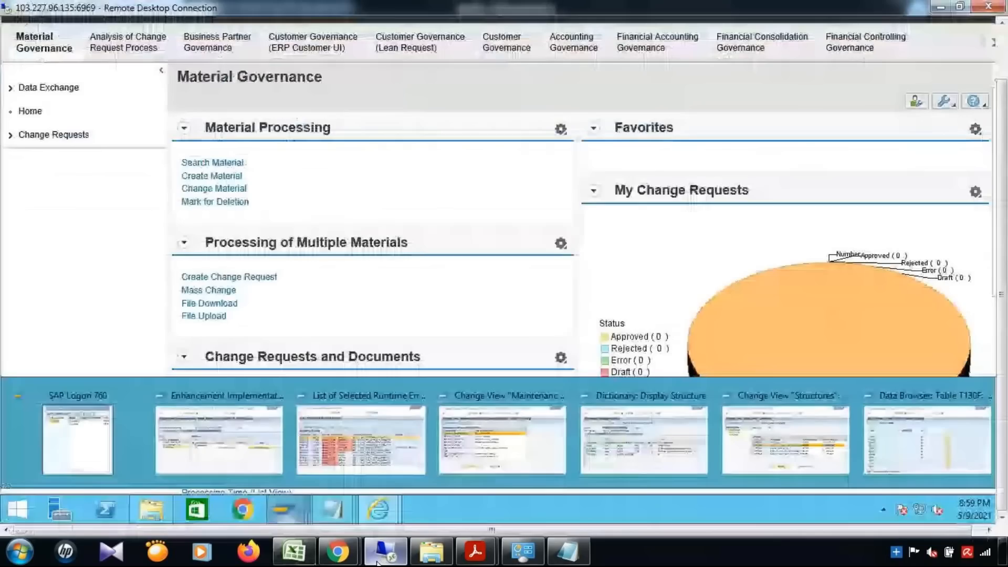
Switch to the BRFplus window showing decision table DT_USER_AGT_GRP_YMAT01 for AEM / 001.
left_click(425, 451)
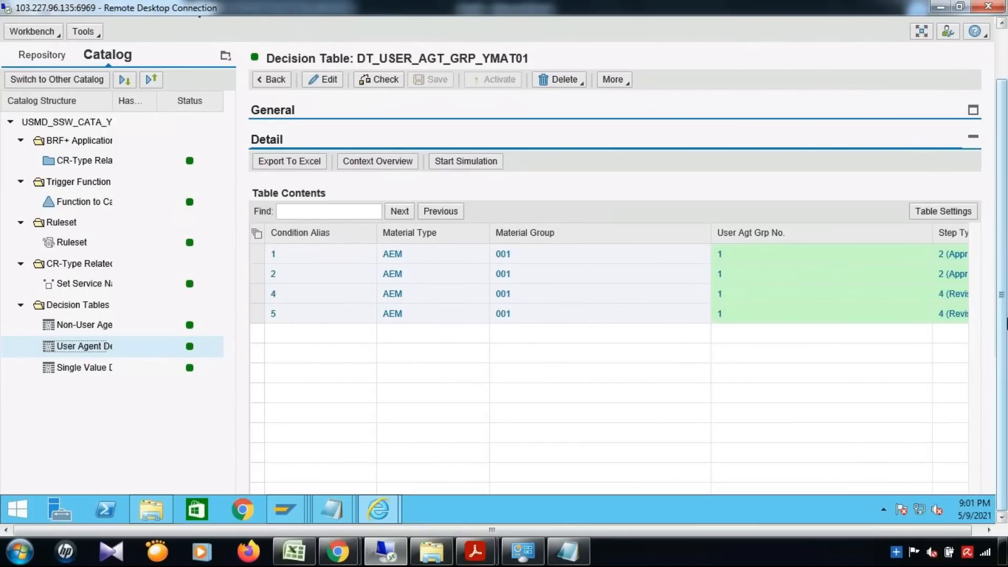
Narrow the Material Group column so Step Type shows Approve and Revise Change Request.
left_click_drag(1006, 321, 1006, 286)
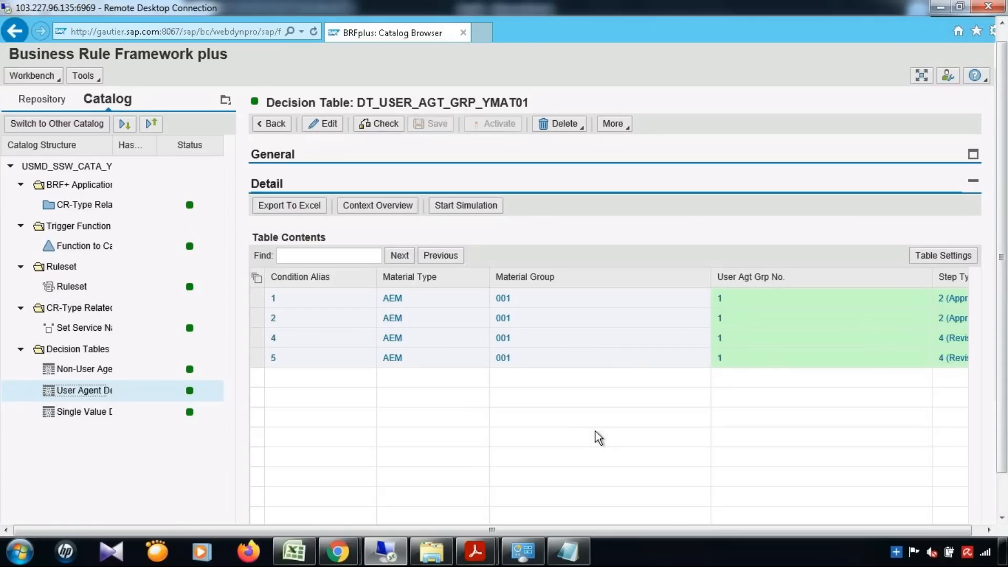
left_click_drag(710, 281, 622, 289)
left_click_drag(1005, 239, 1007, 311)
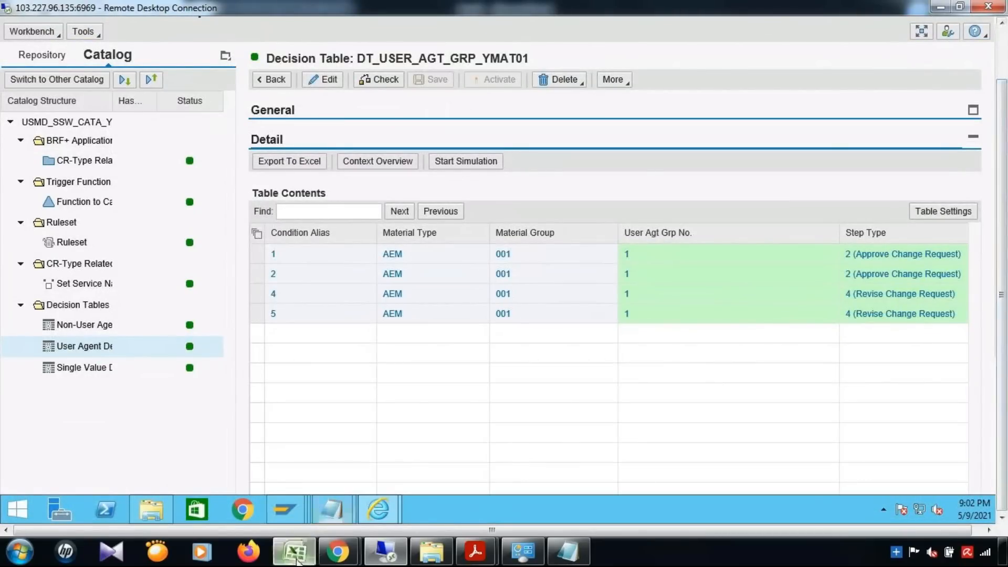
left_click(294, 551)
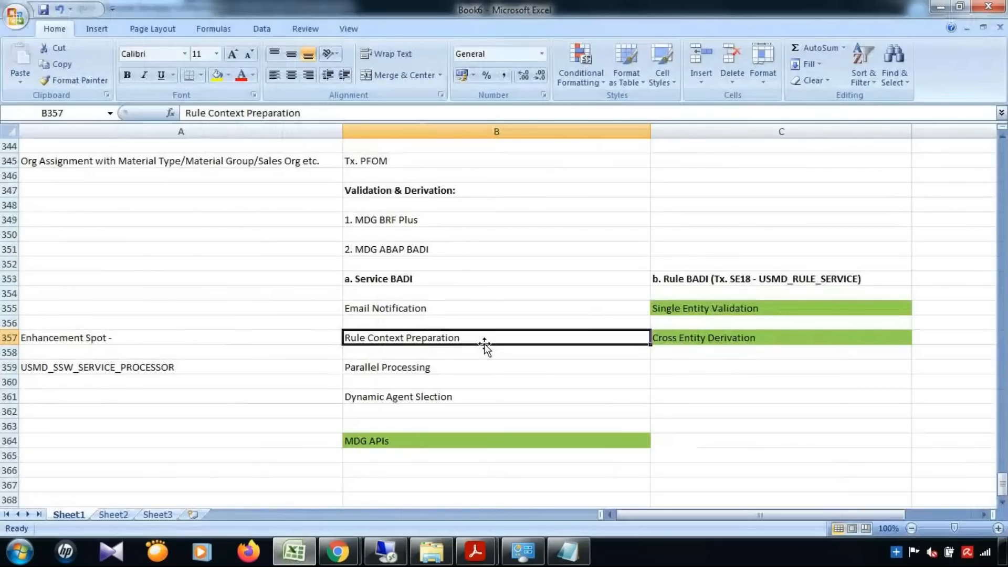
Select the Dynamic Agent Slection note in B361, then show the USMD_SSW_DYNAMIC_AGENT_SELECT PDF's table of contents.
left_click(389, 399)
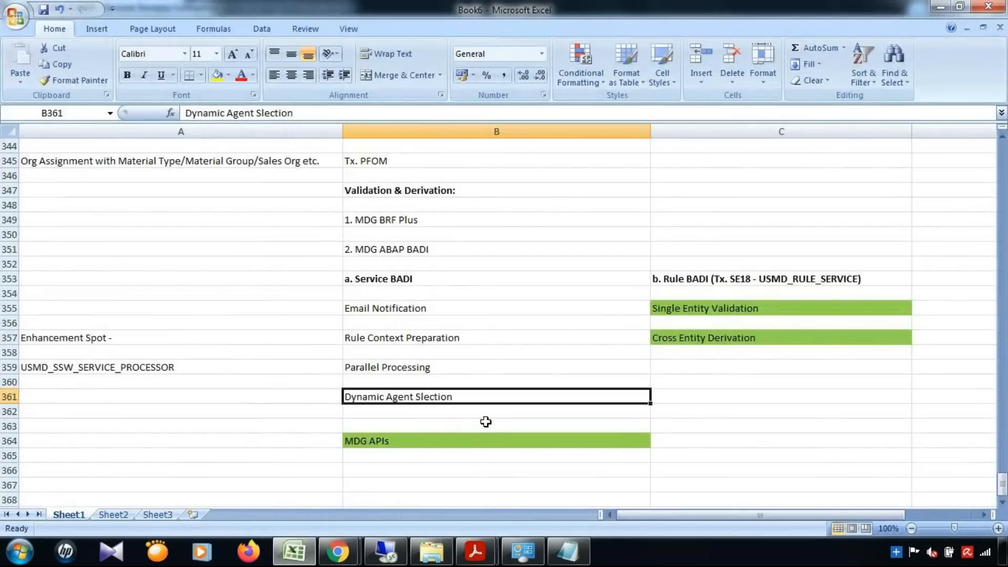
left_click(475, 551)
left_click(574, 505)
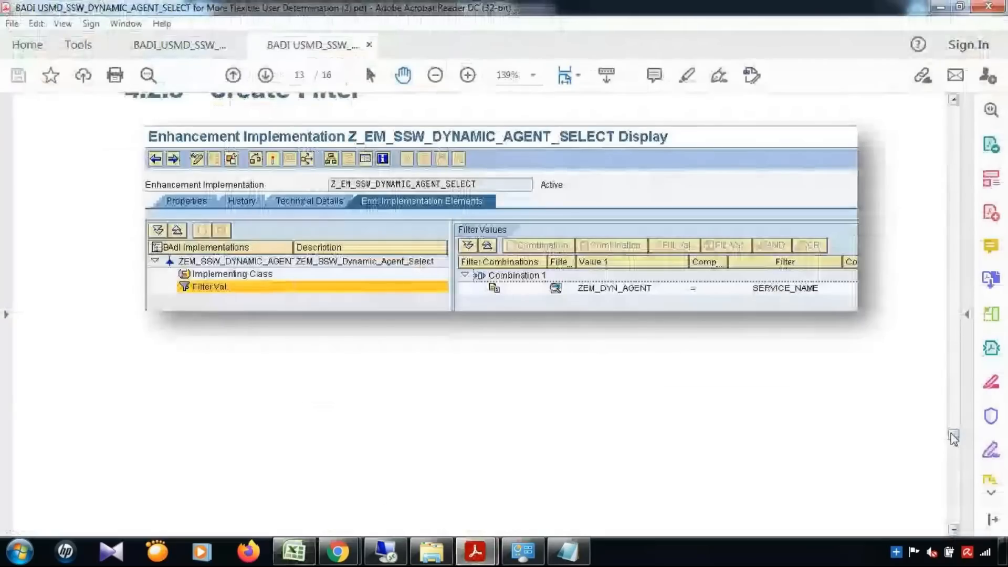
left_click_drag(950, 433, 941, 216)
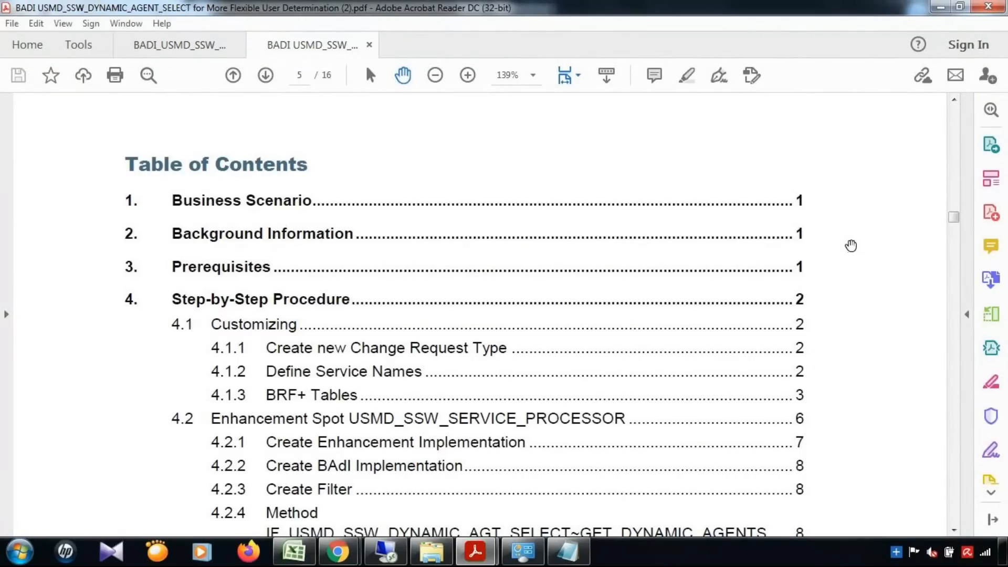
Jump to 1. Business Scenario and read on to section 2 on GET_DYNAMIC_AGENTS.
left_click(387, 199)
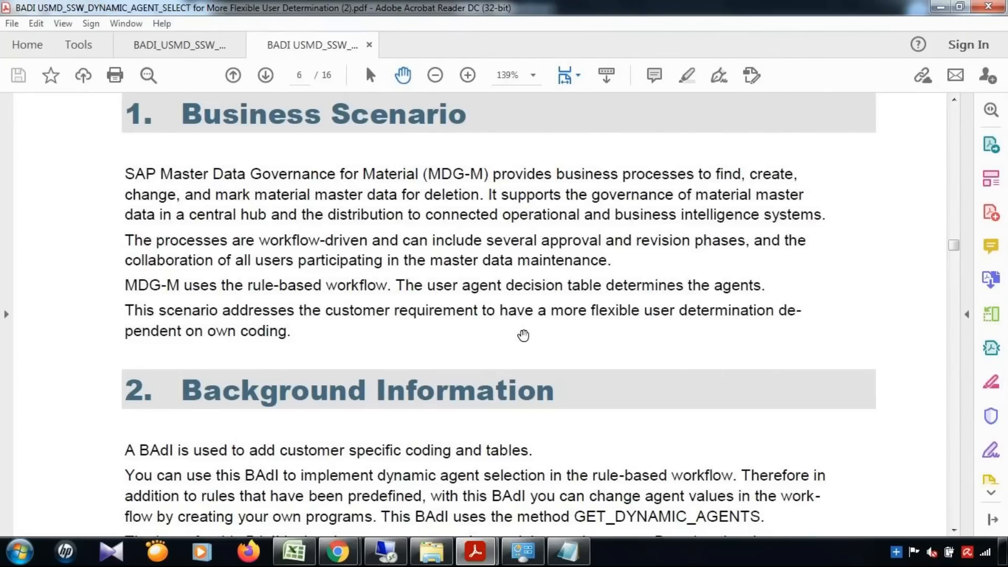
scroll(523, 336, "down", 3)
scroll(310, 367, "down", 2)
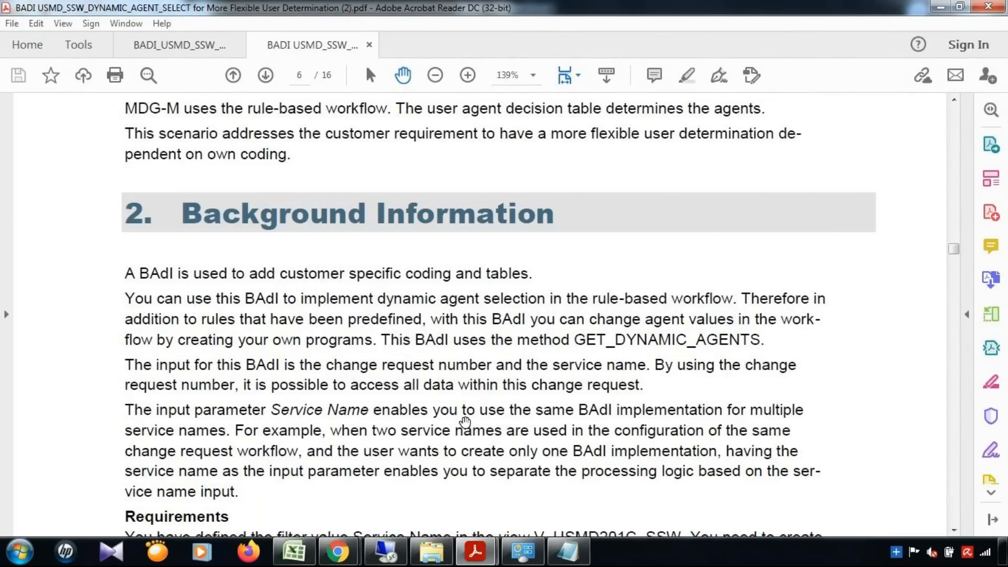
Replace the Notepad notes with 'If Material Type is AEM (Sample Material) then … go to Mr. A'.
left_click(567, 552)
key("shift+Up")
key("shift+Up")
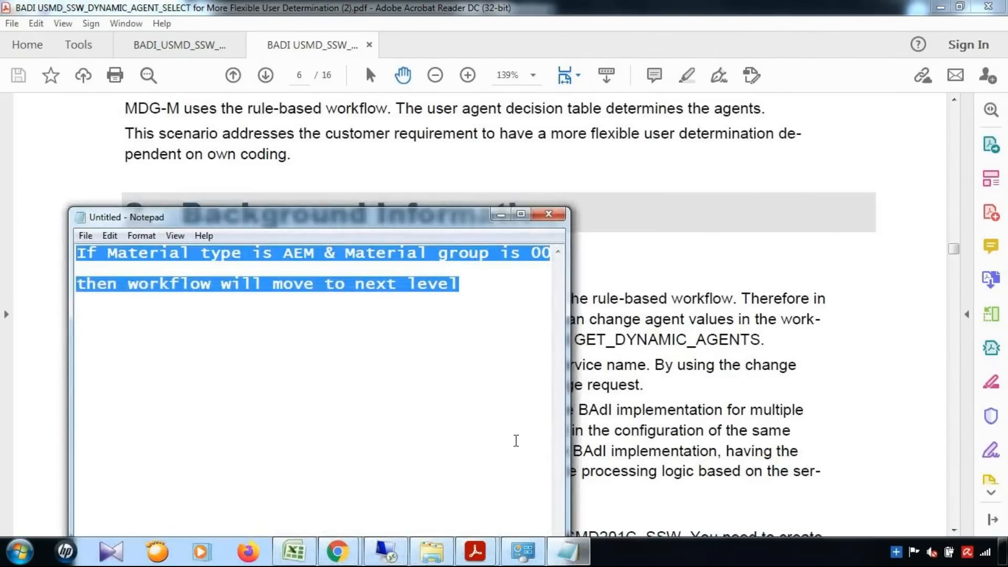
key("BackSpace")
type("If Material Type is ")
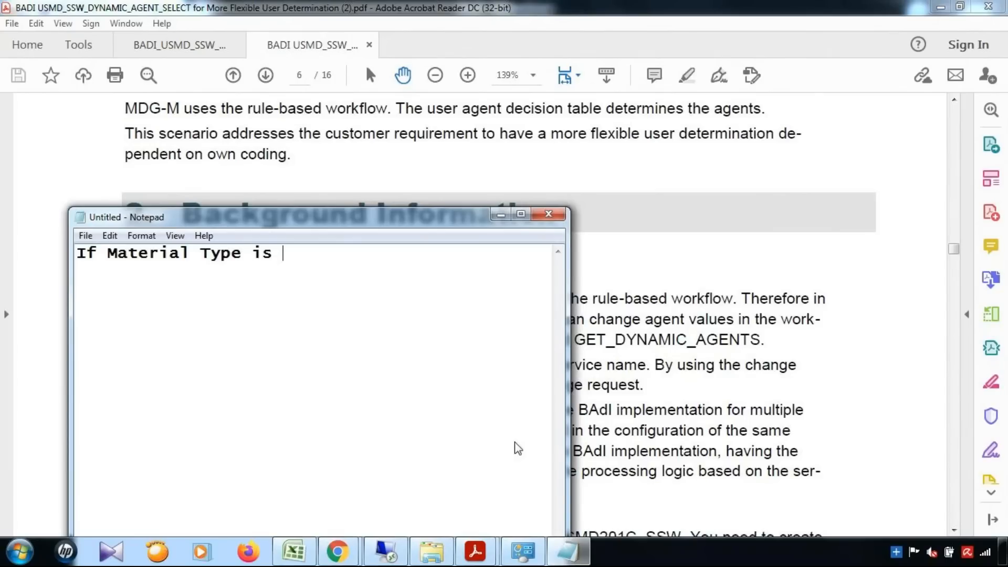
type("A")
type("EM (Samp")
type("ke")
key("BackSpace")
key("BackSpace")
type("le Mat")
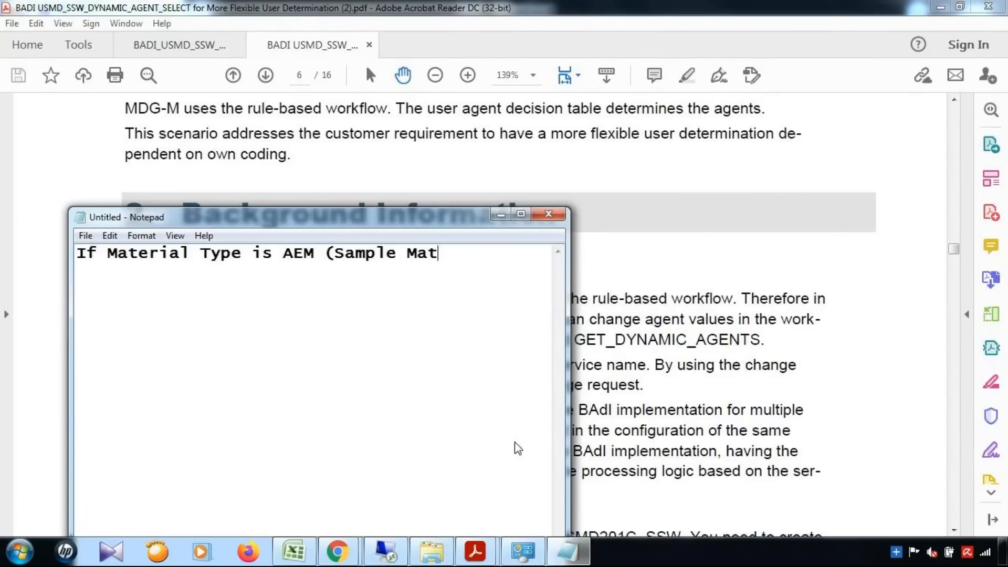
type("erial)")
key("Return")
key("Return")
type("then ")
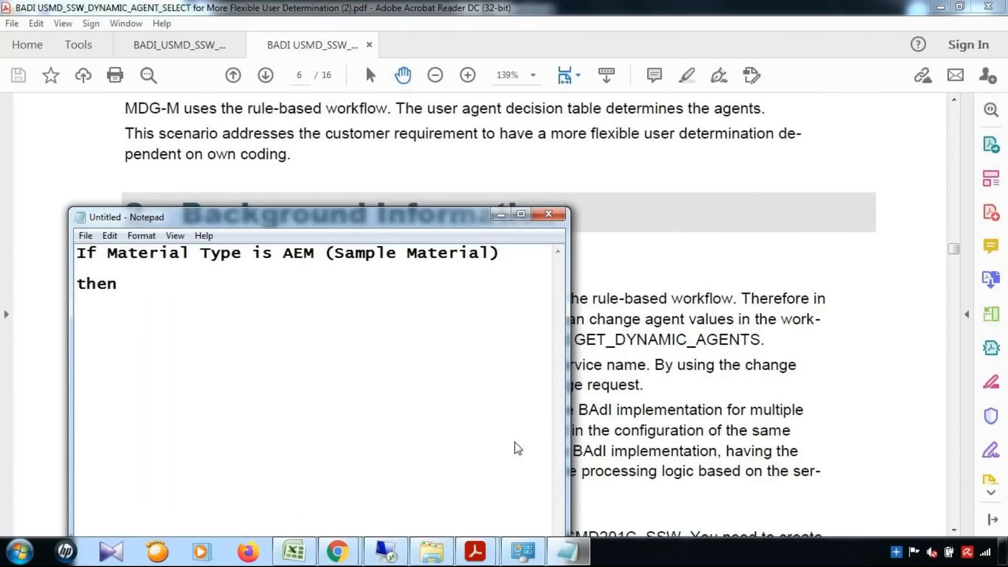
type("i")
key("BackSpace")
type("the request")
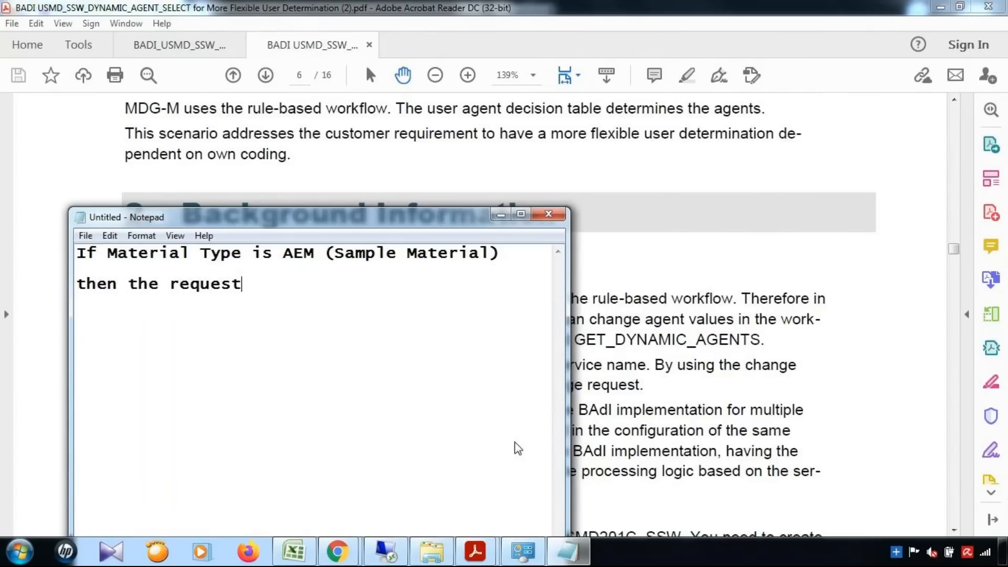
type(" should go to ")
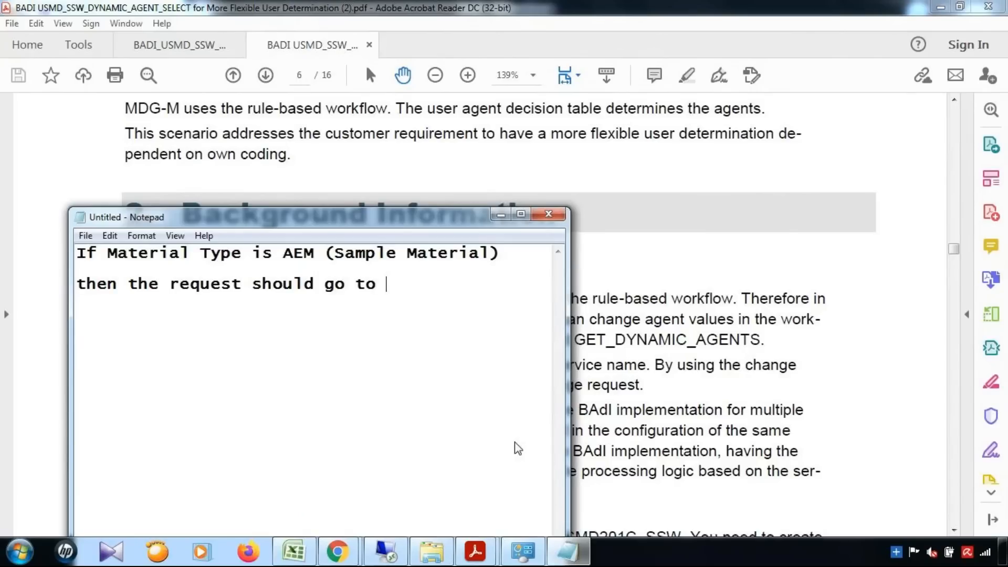
type("Mr. A   ")
type("If")
Add a second condition 'If Material Type is other than AEM (Sample Material)'.
left_click_drag(107, 253, 509, 253)
key("ctrl+c")
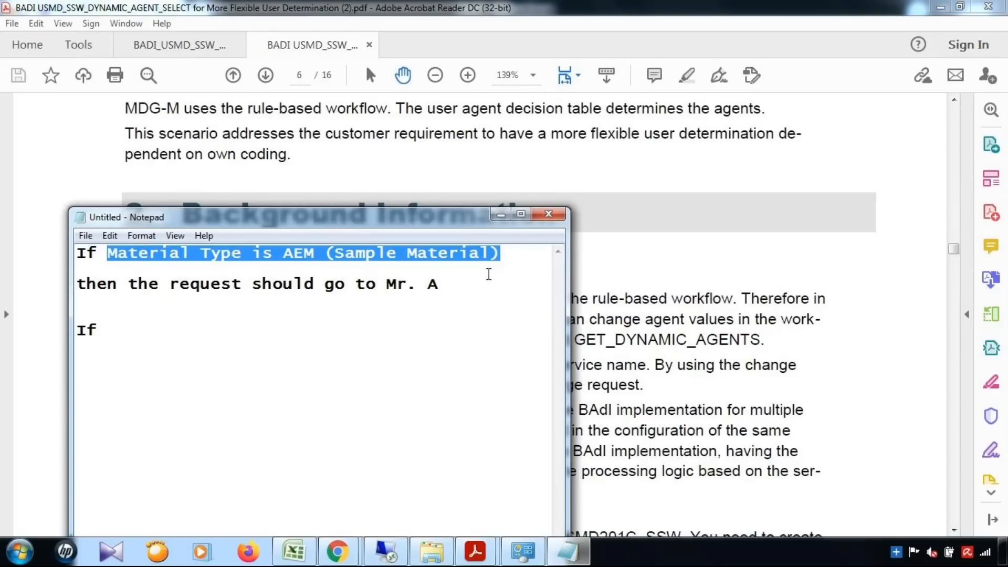
left_click(129, 324)
key("ctrl+v")
left_click(285, 336)
type("other ")
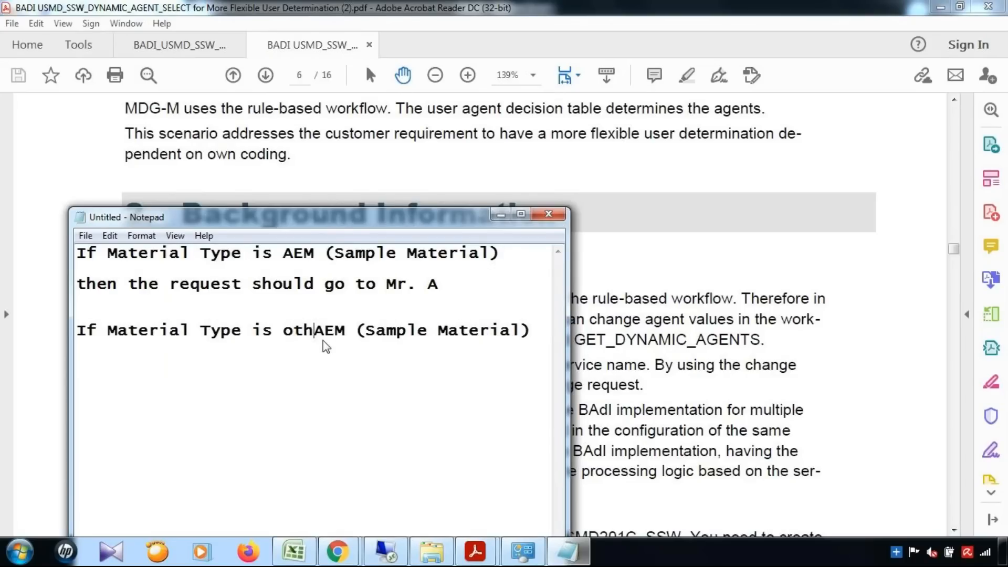
type("than")
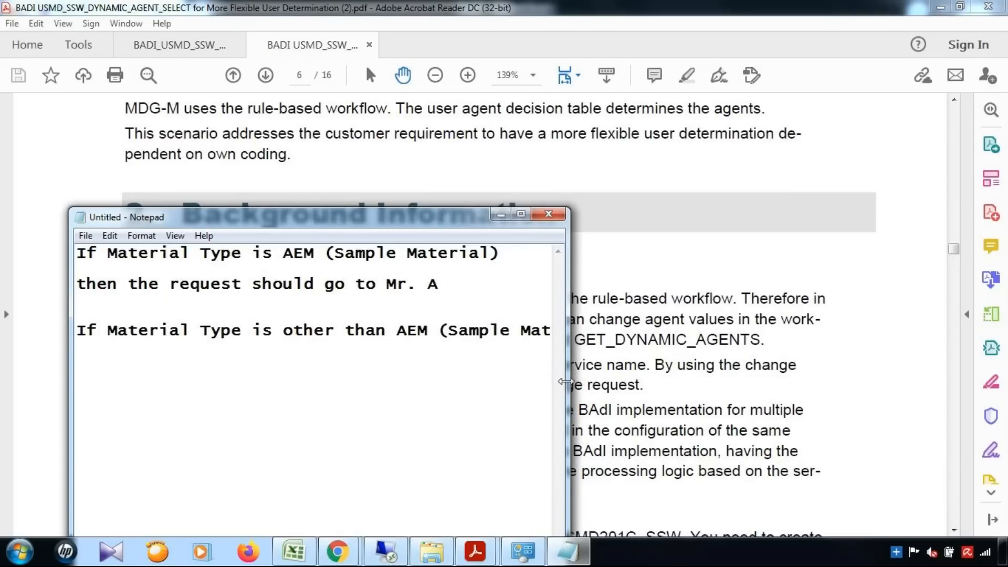
Copy the routing line below the second condition and change Mr. A to Mr. B.
left_click_drag(566, 382, 895, 383)
left_click(655, 333)
left_click_drag(78, 284, 505, 298)
key("ctrl+c")
left_click(621, 330)
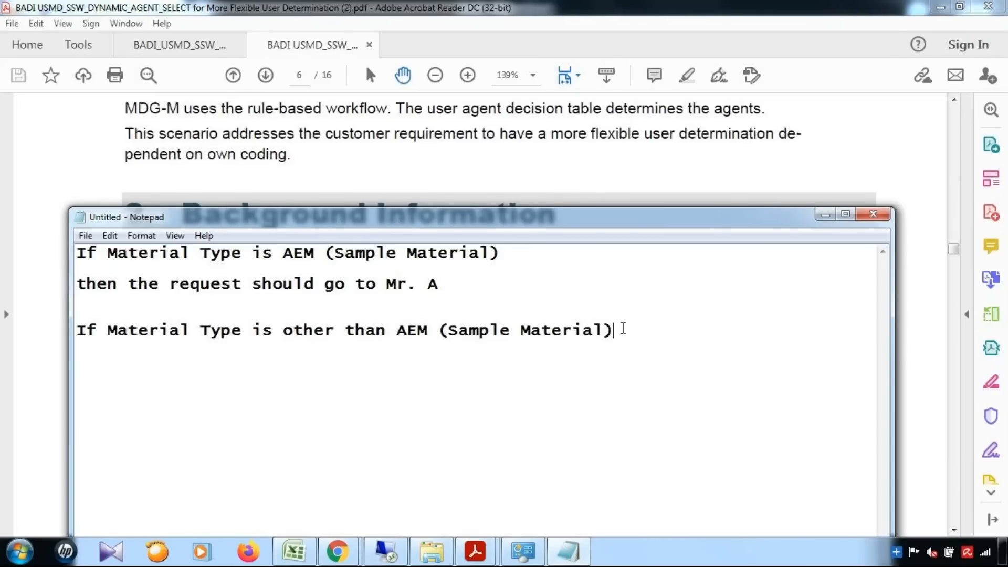
key("ctrl+v")
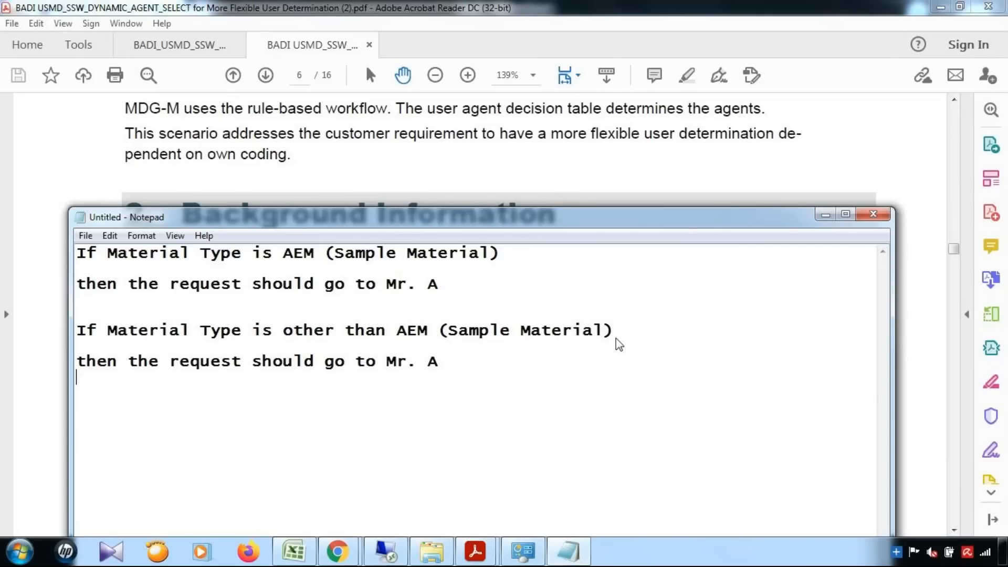
key("BackSpace")
type("B")
Minimize the Excel workbook so the Notepad AEM routing rules show again.
left_click(294, 551)
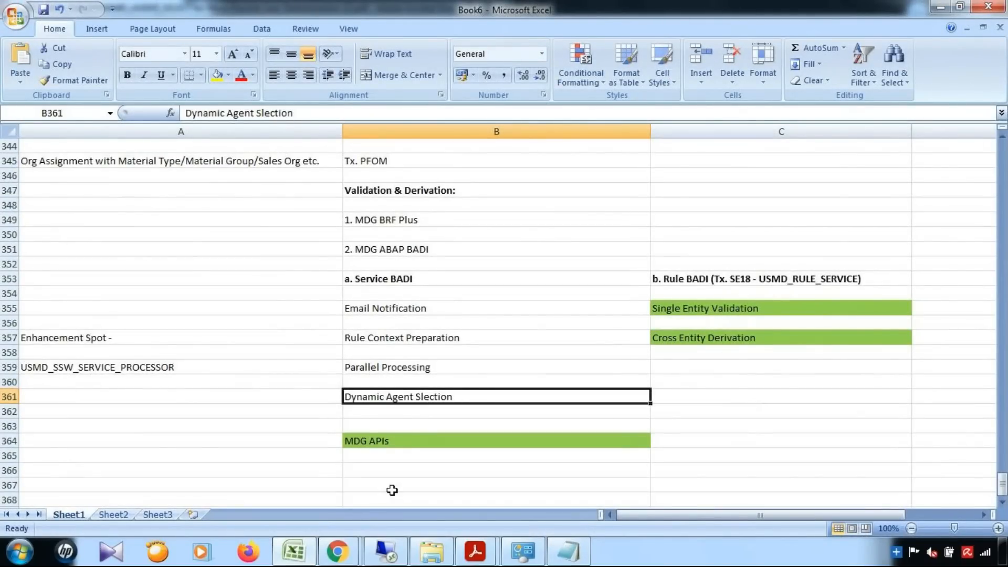
left_click(294, 551)
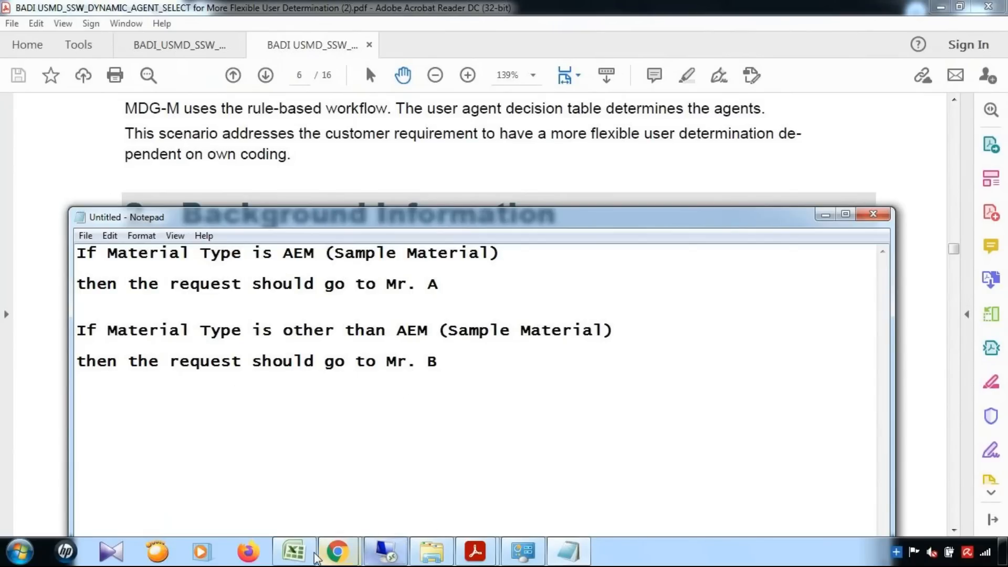
Set aside Excel, BRFplus and the Material Governance browser, returning to the SAP Structures window.
left_click(289, 554)
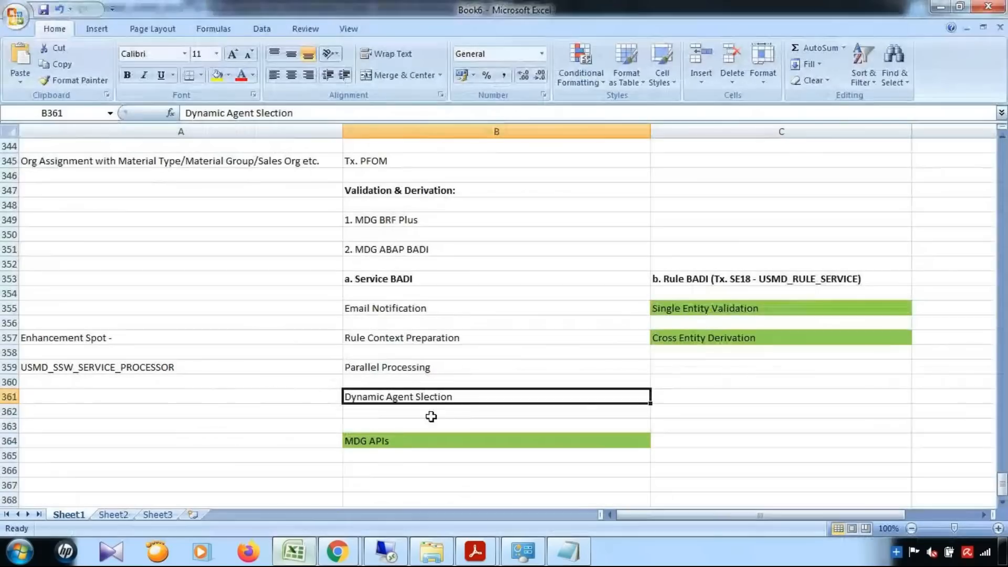
left_click(294, 552)
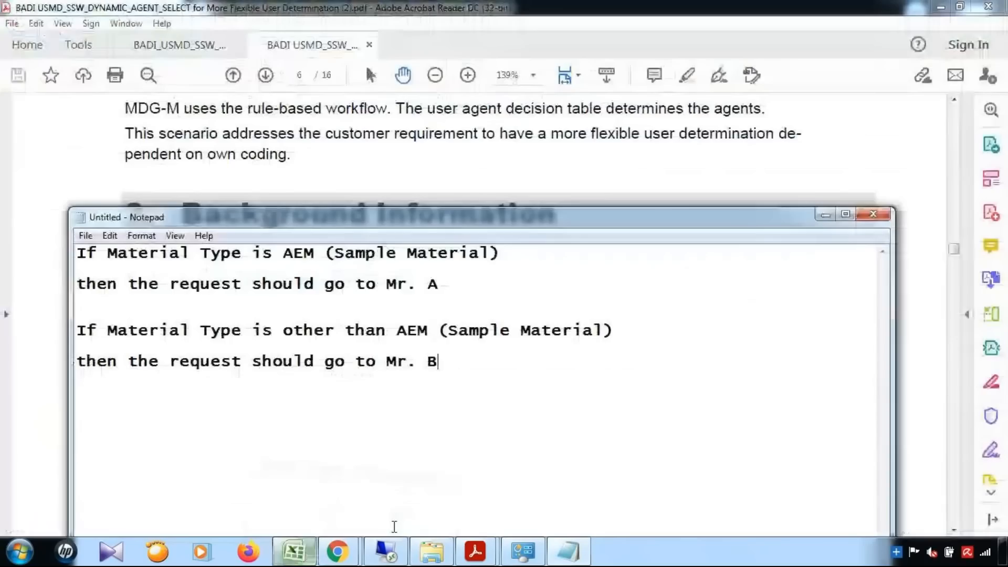
left_click(386, 554)
left_click_drag(1002, 154, 1002, 100)
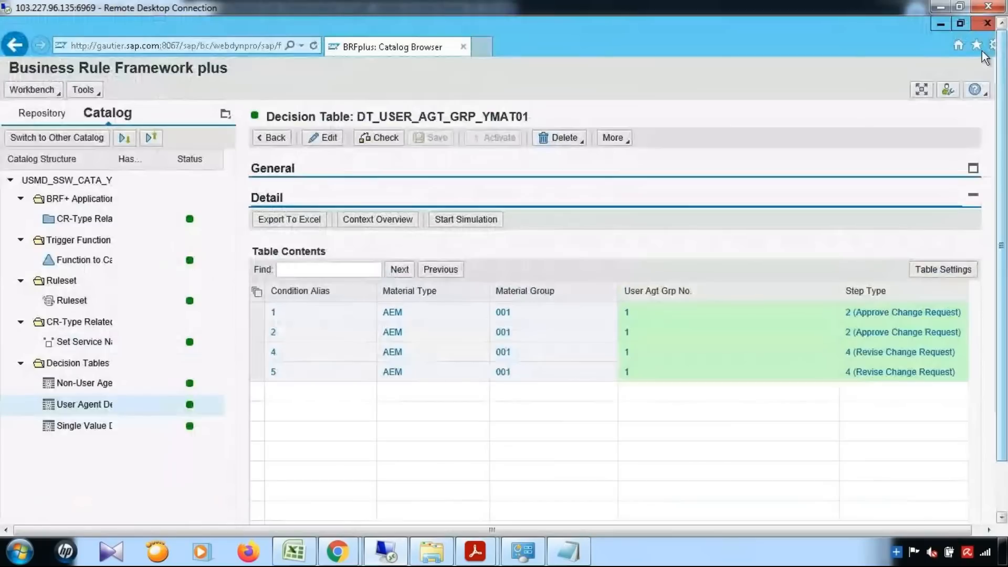
left_click(941, 24)
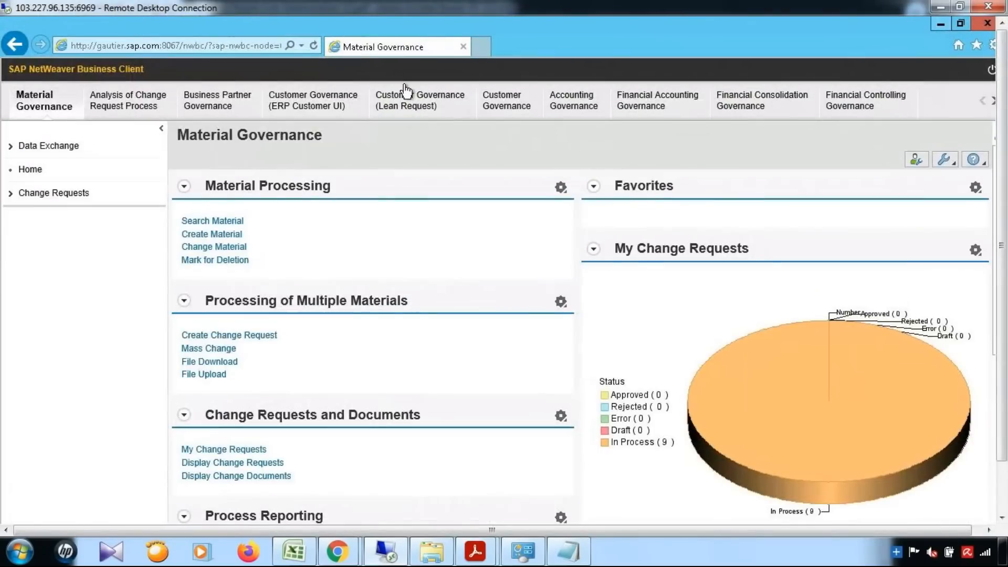
left_click(941, 24)
left_click_drag(1002, 224, 1001, 276)
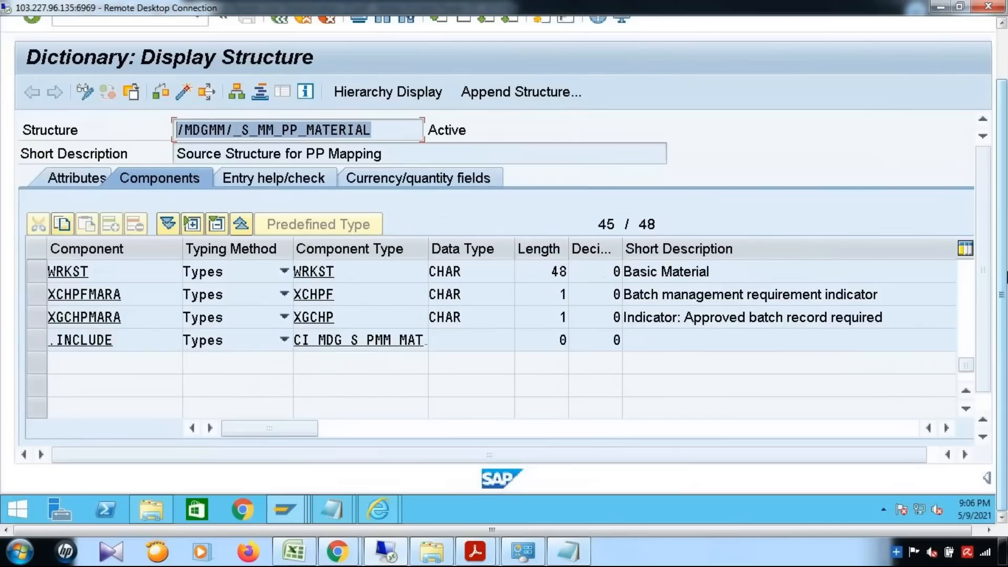
mouse_move(289, 511)
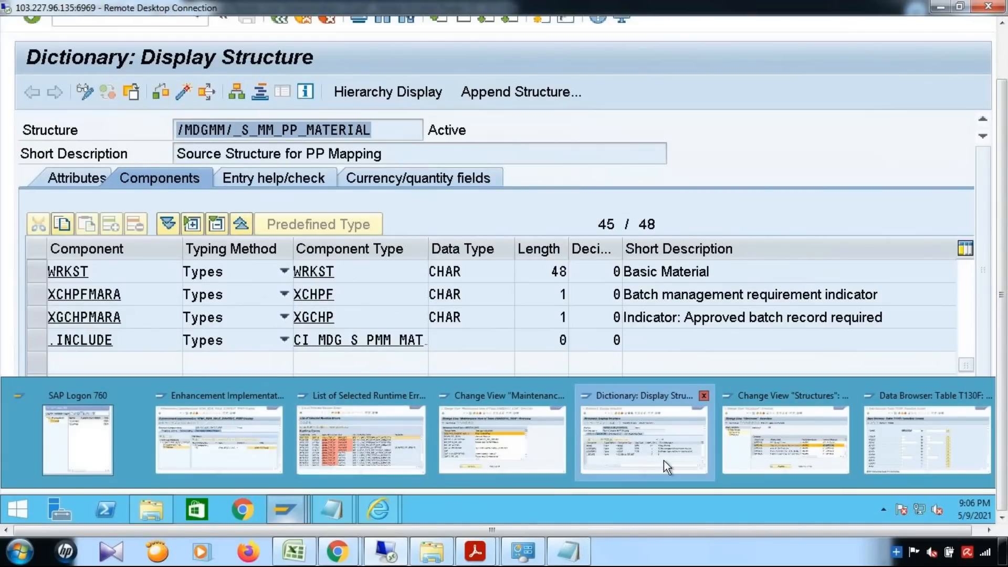
left_click(756, 460)
left_click_drag(1005, 344, 1006, 293)
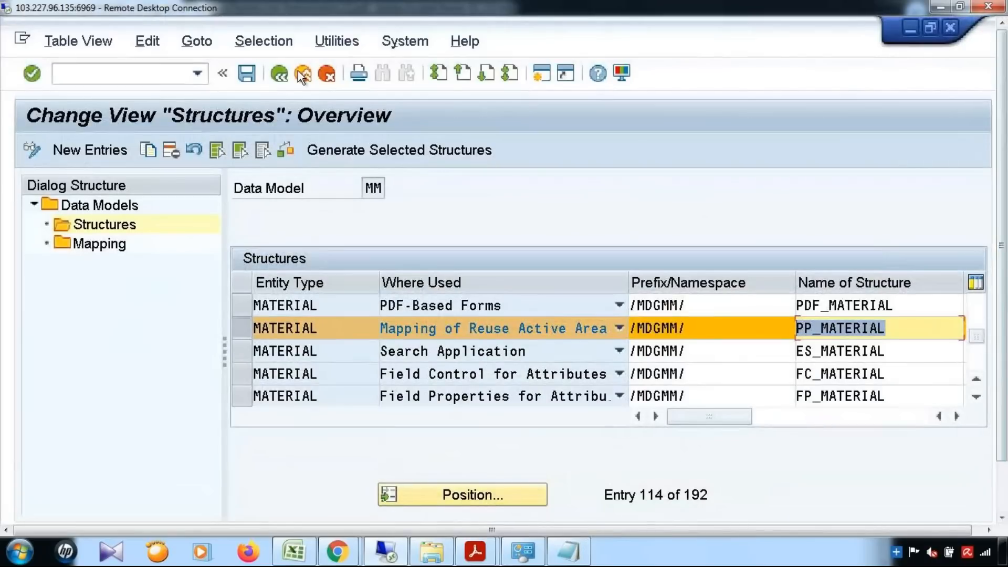
Back in the IMG, run Process Modeling > Change Requests > Create Change Request Type.
left_click(283, 75)
left_click(282, 75)
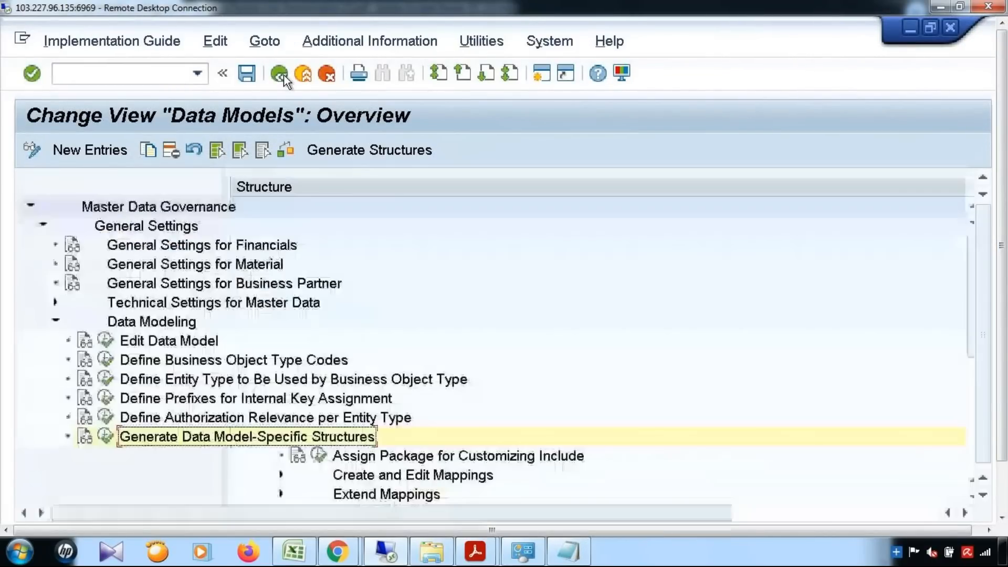
scroll(225, 407, "down", 3)
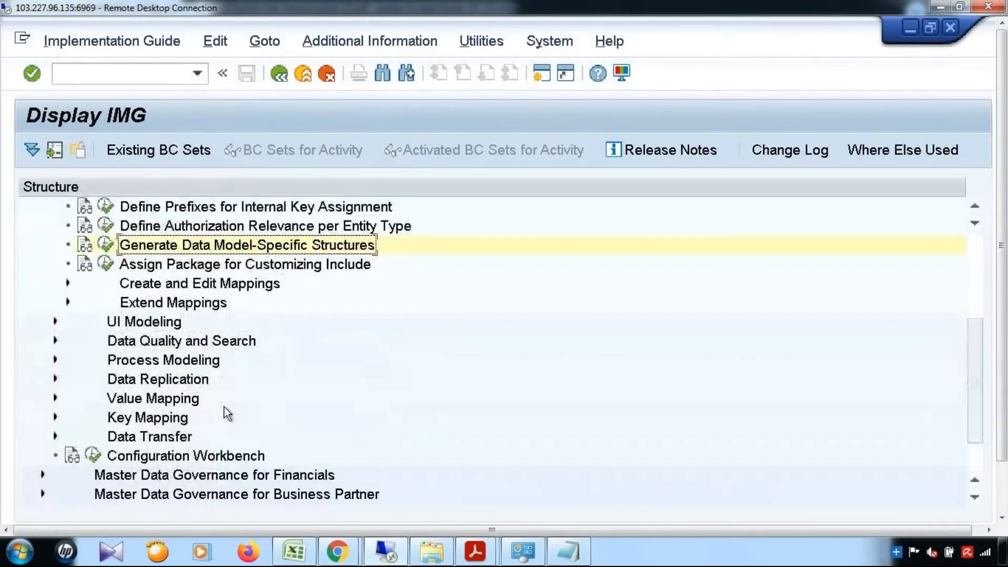
scroll(224, 407, "down", 2)
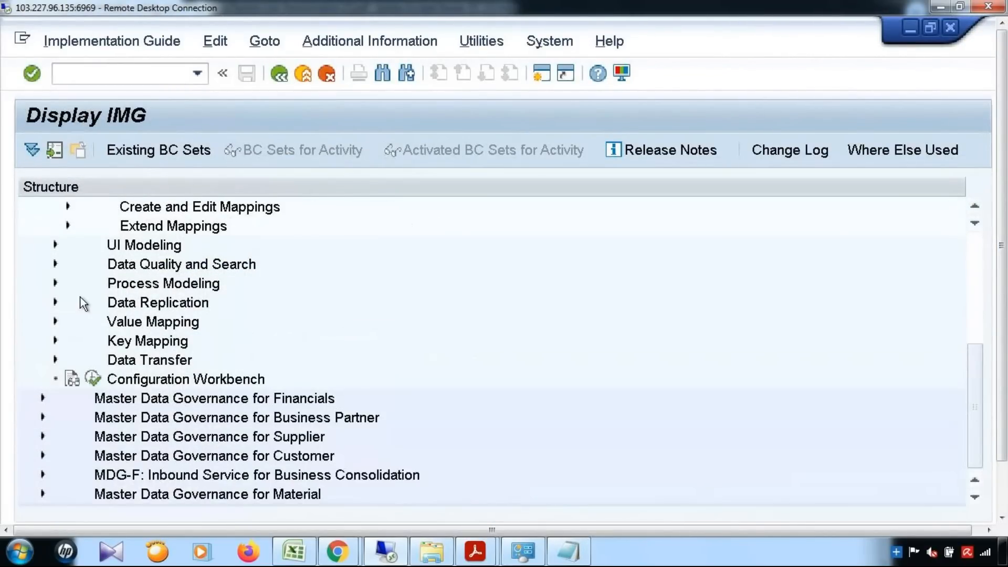
left_click(56, 284)
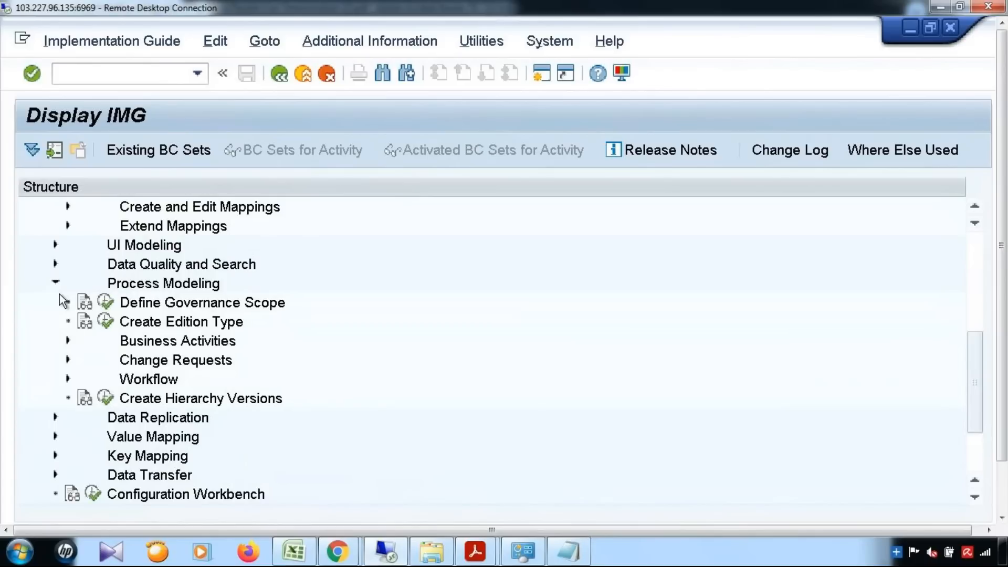
left_click(66, 357)
left_click(117, 379)
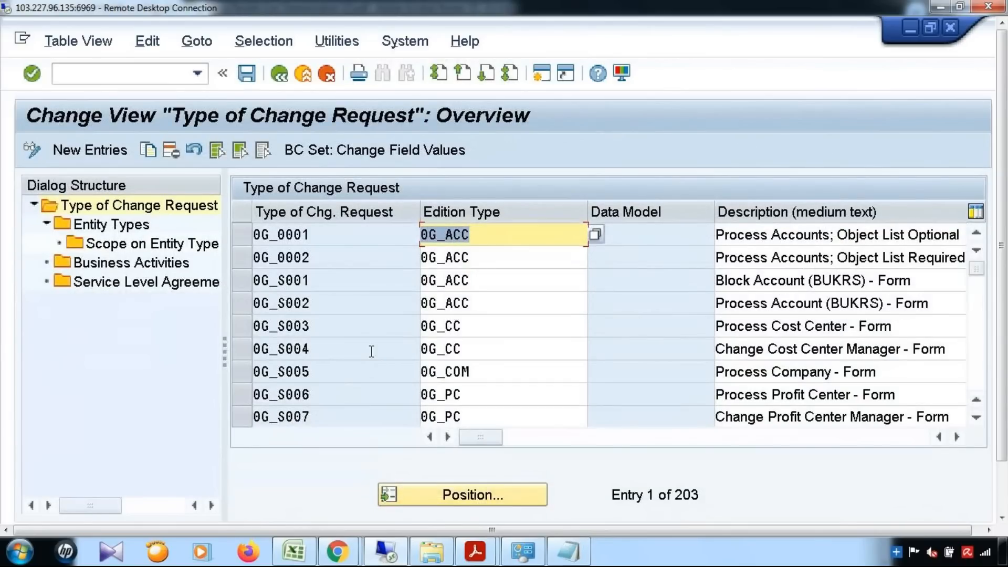
Position the list on change request type YMAT01_D and select it.
left_click(446, 494)
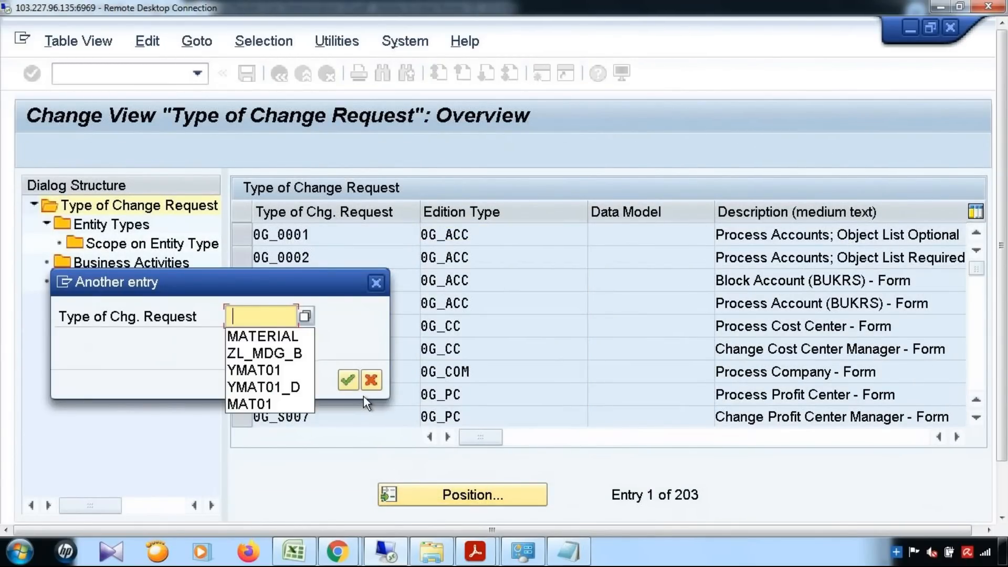
left_click(262, 387)
left_click(348, 381)
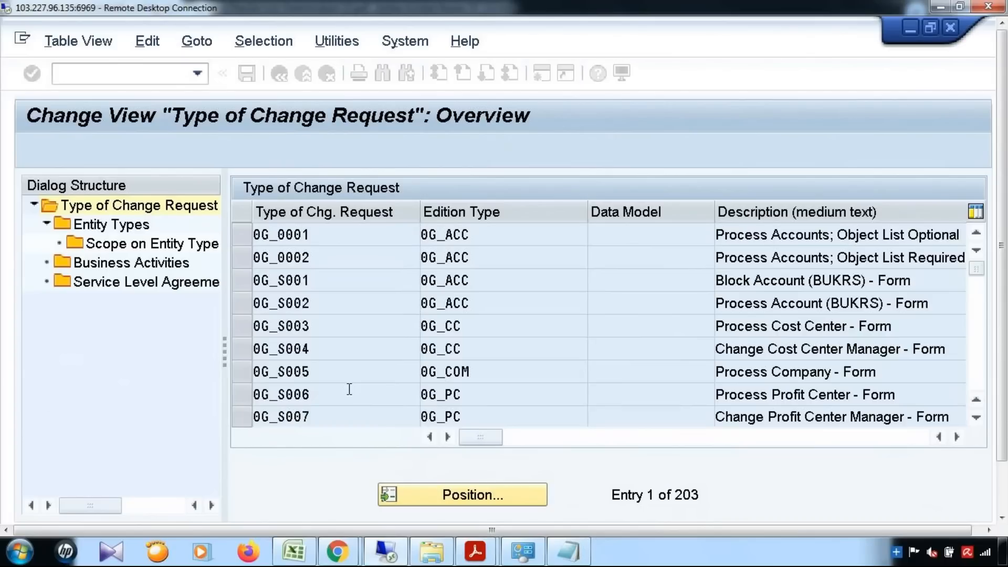
left_click(240, 235)
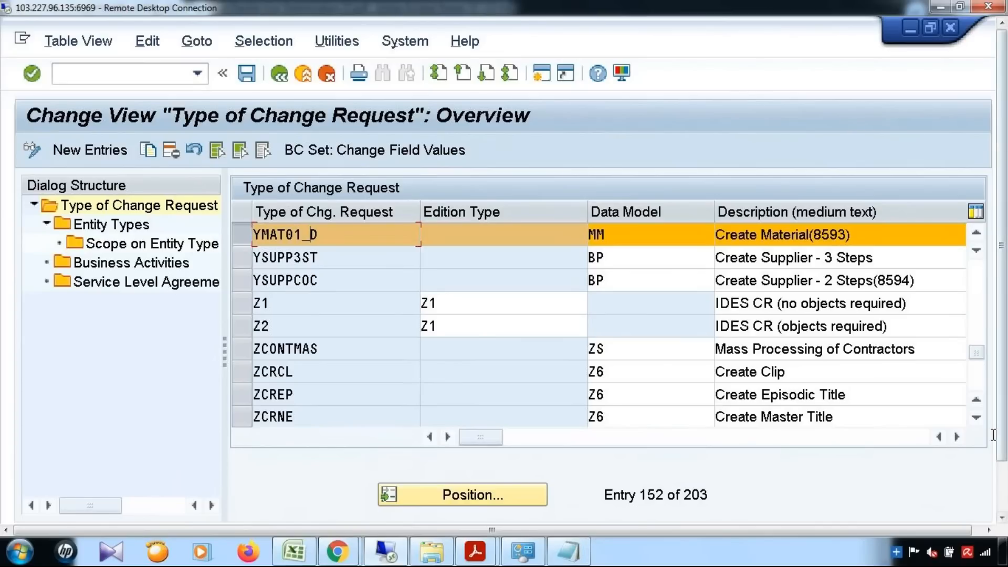
left_click(955, 437)
left_click(955, 437)
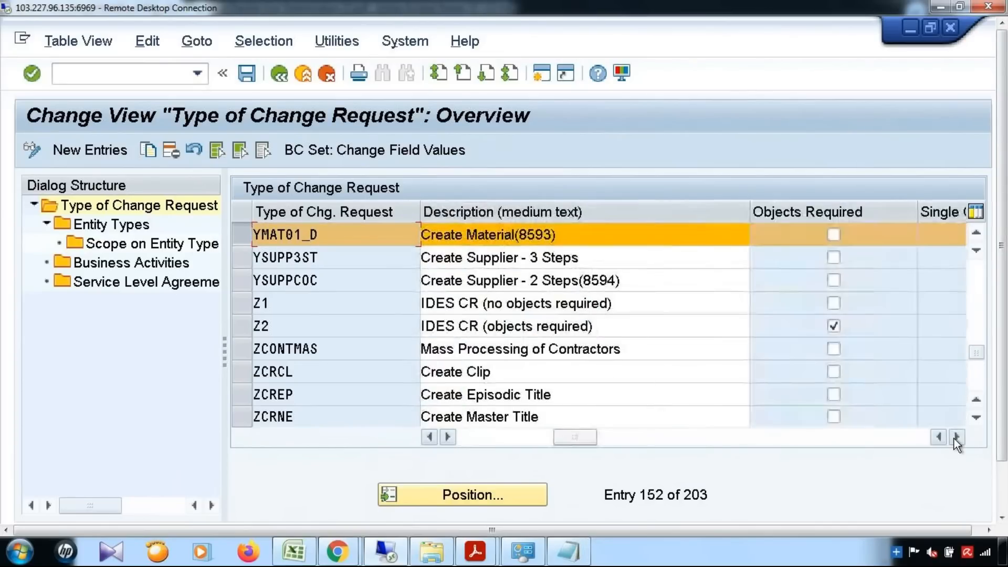
left_click(956, 437)
left_click(956, 437)
left_click(956, 438)
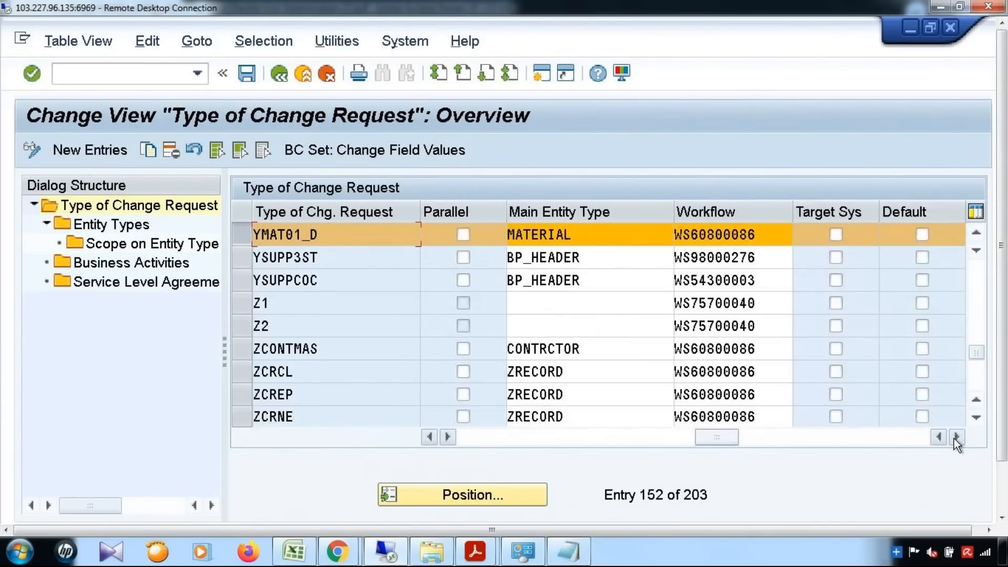
Review YMAT01_D's Entity Types and Business Activities.
left_click(124, 225)
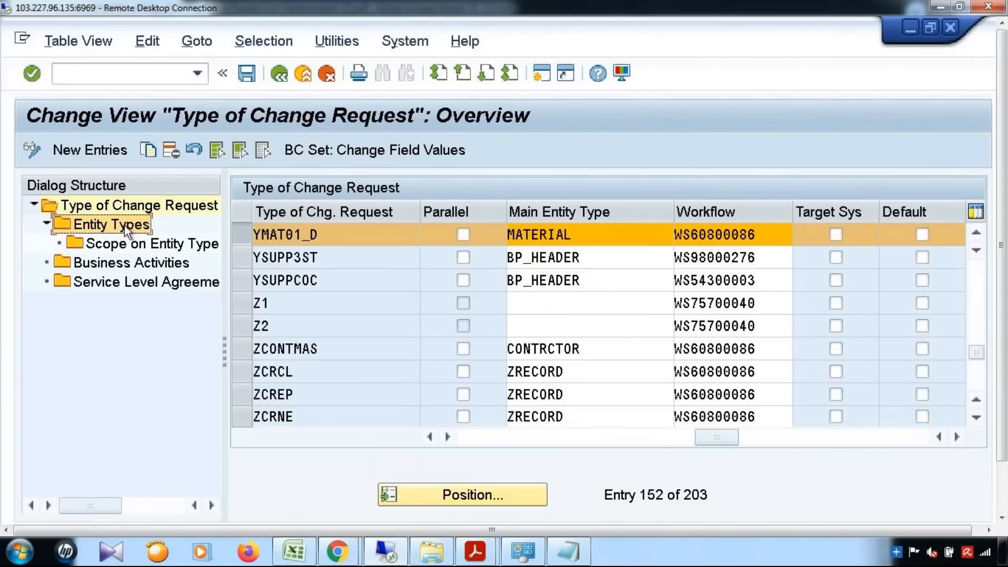
double_click(125, 225)
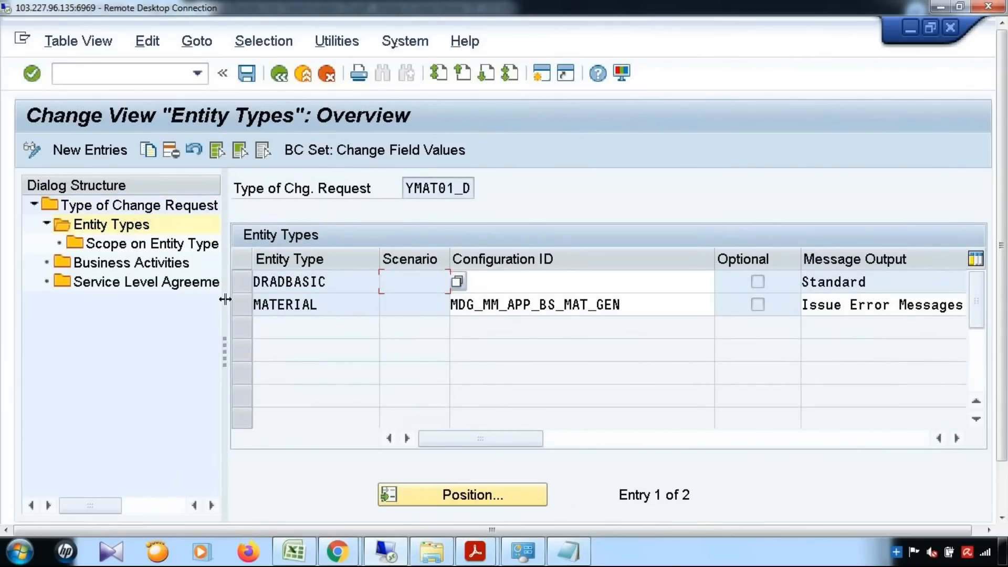
double_click(130, 265)
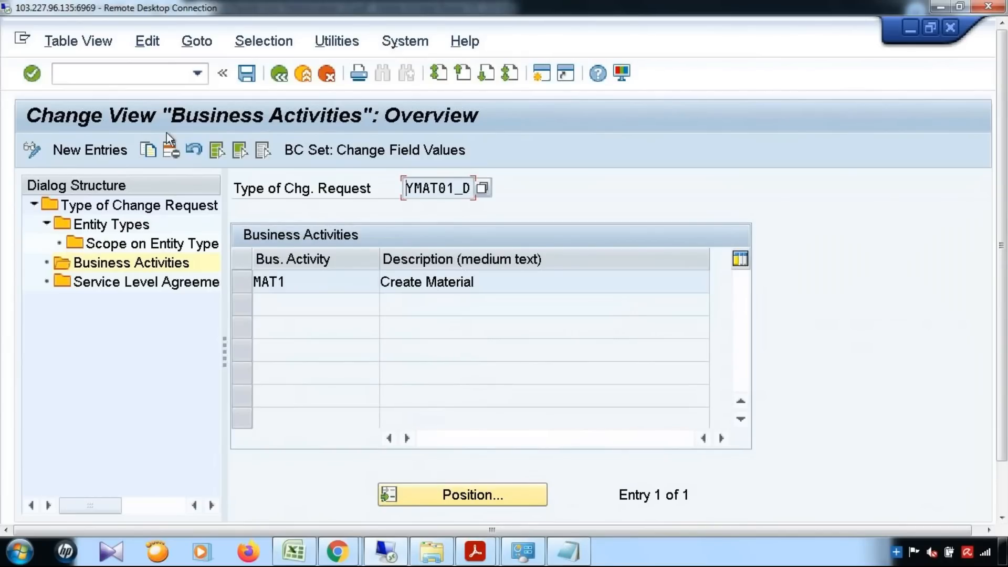
Exit the maintenance, saving changes despite the processor warning to a customizing request.
left_click(281, 76)
left_click(282, 77)
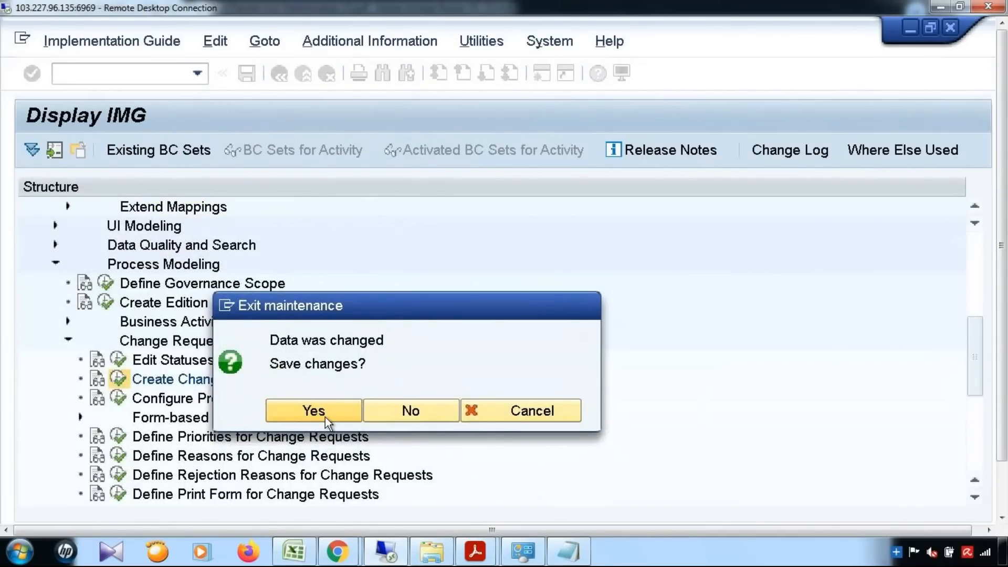
left_click(325, 417)
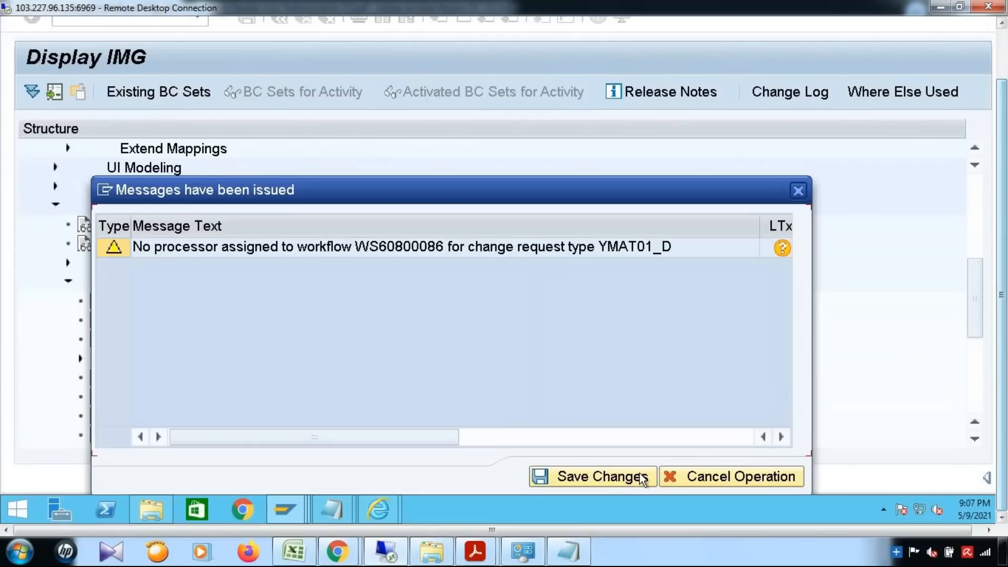
left_click(615, 477)
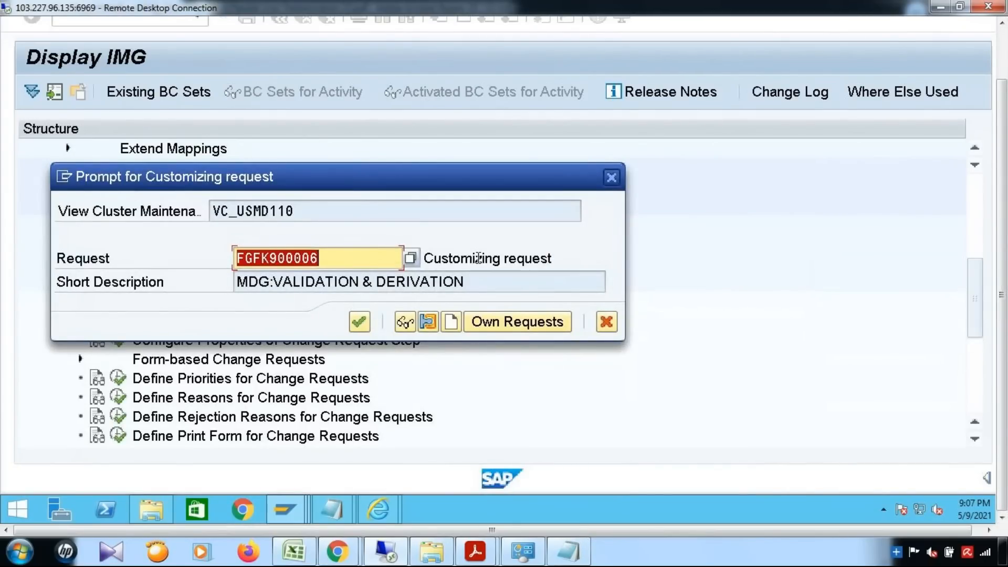
left_click(431, 257)
left_click(360, 322)
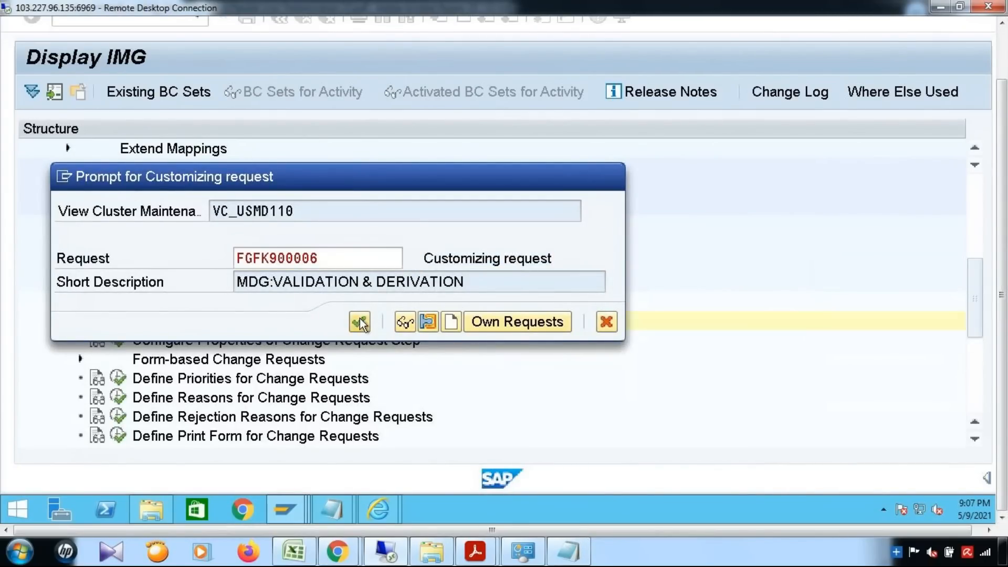
scroll(355, 297, "down", 4)
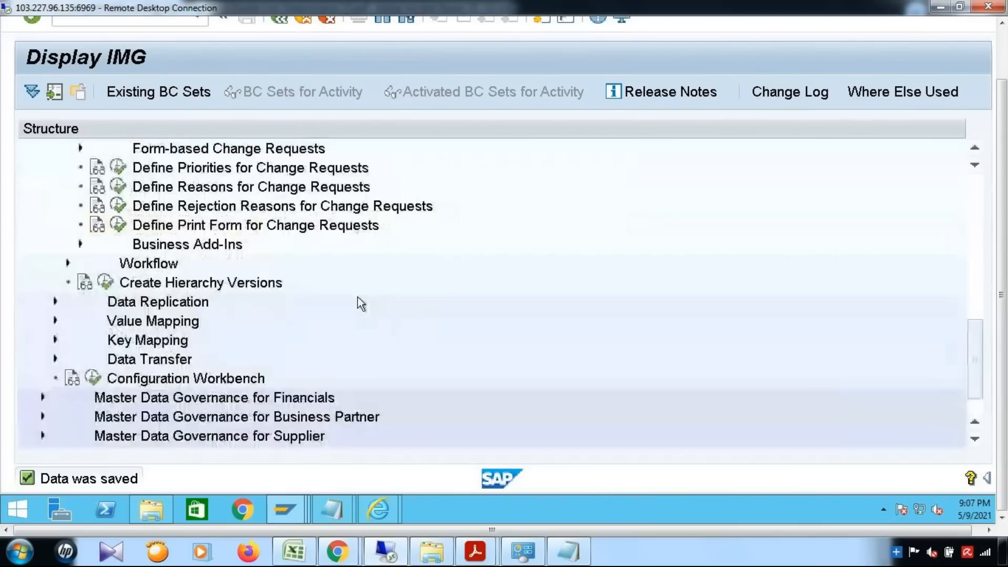
Open the Rule-Based Workflow change request step definitions and jump to YMAT01_D.
left_click(74, 260)
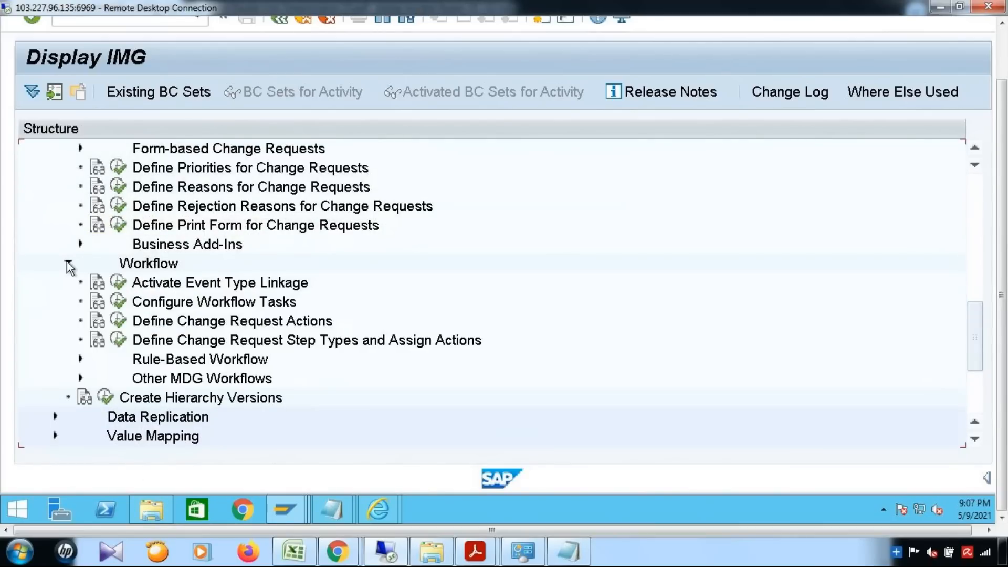
left_click(80, 360)
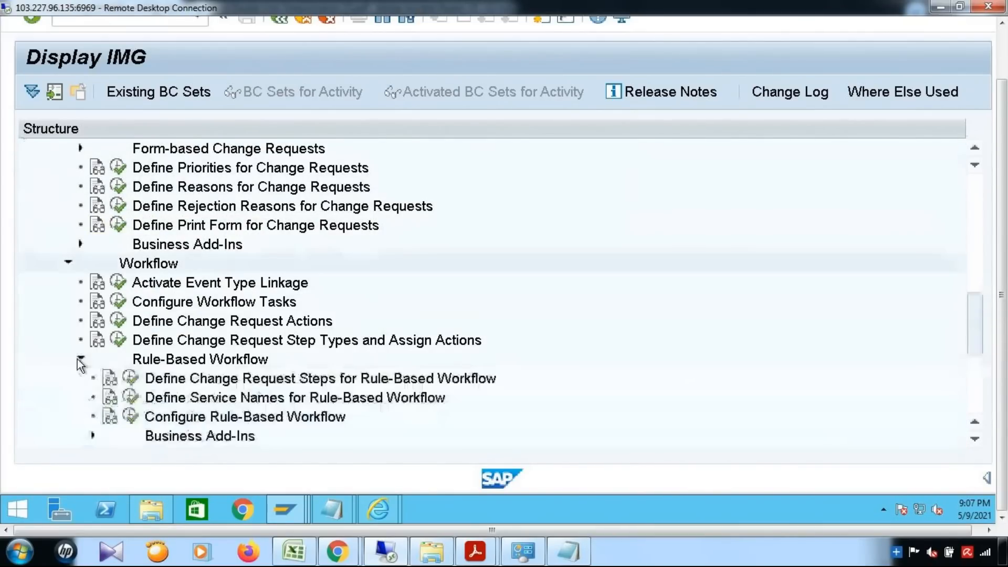
left_click(131, 378)
left_click_drag(1002, 180, 1002, 127)
left_click(247, 498)
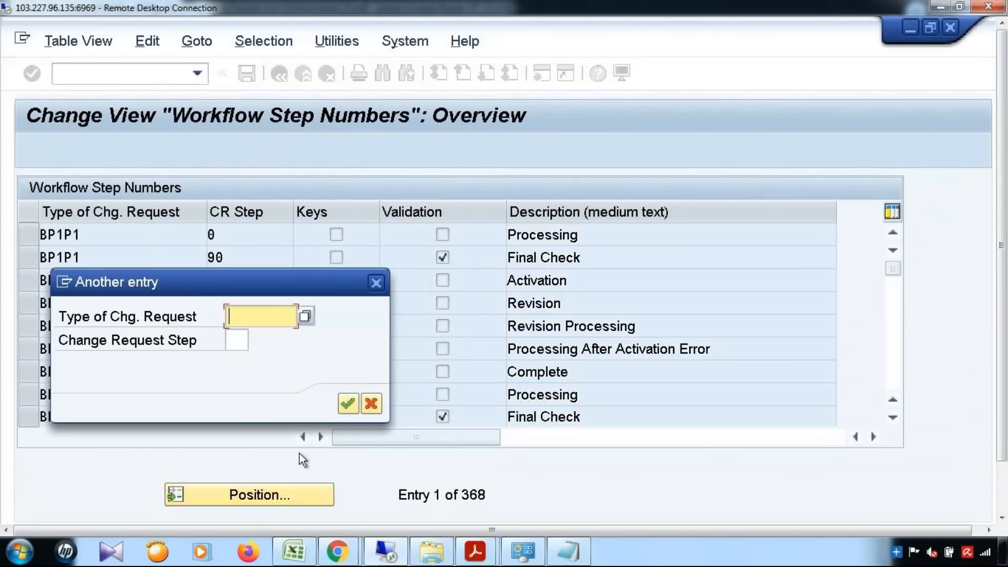
left_click(258, 318)
left_click(263, 336)
left_click(349, 405)
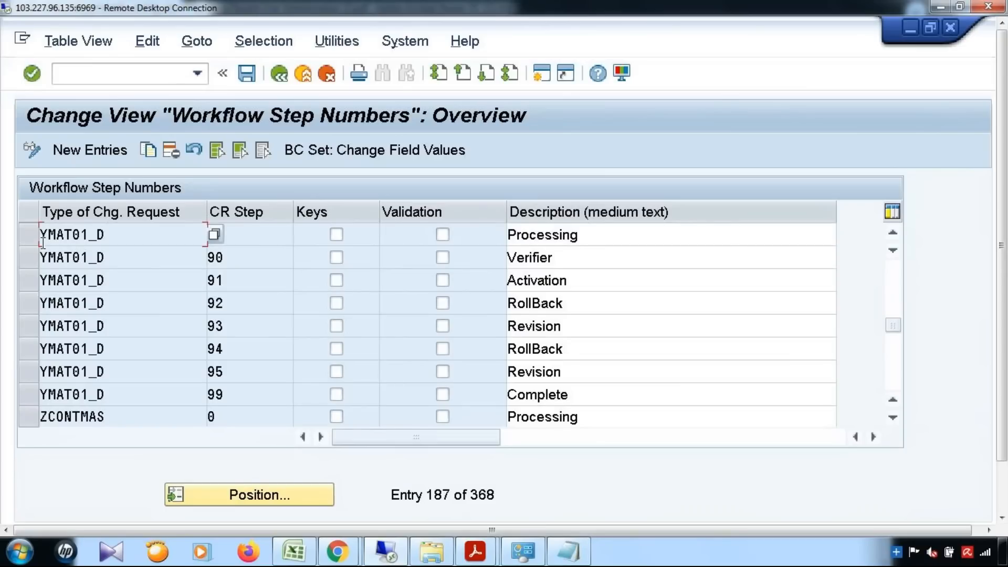
Select the YMAT01_D step rows, including steps 93, 94, 95 and 99.
left_click_drag(30, 240, 30, 350)
left_click(30, 350, "ctrl")
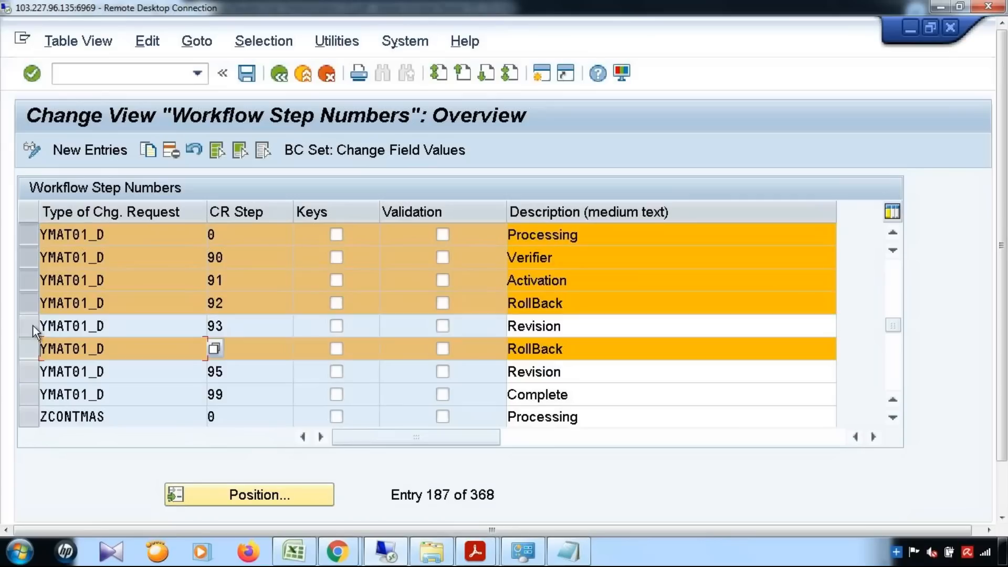
left_click(33, 326, "ctrl")
left_click(30, 372, "ctrl")
left_click(30, 392, "ctrl")
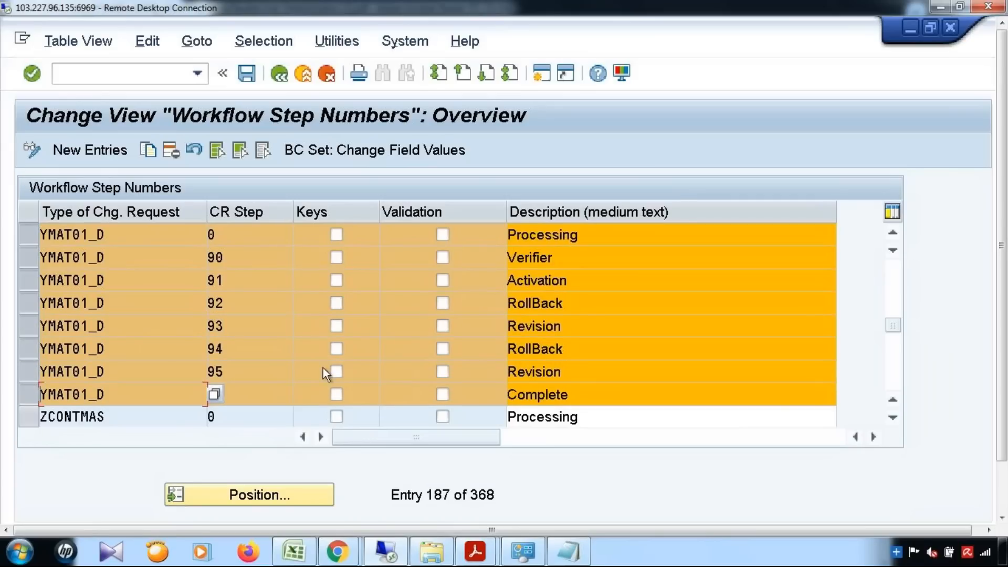
Check each step description from Processing through Complete, then go back to the IMG.
left_click(608, 234)
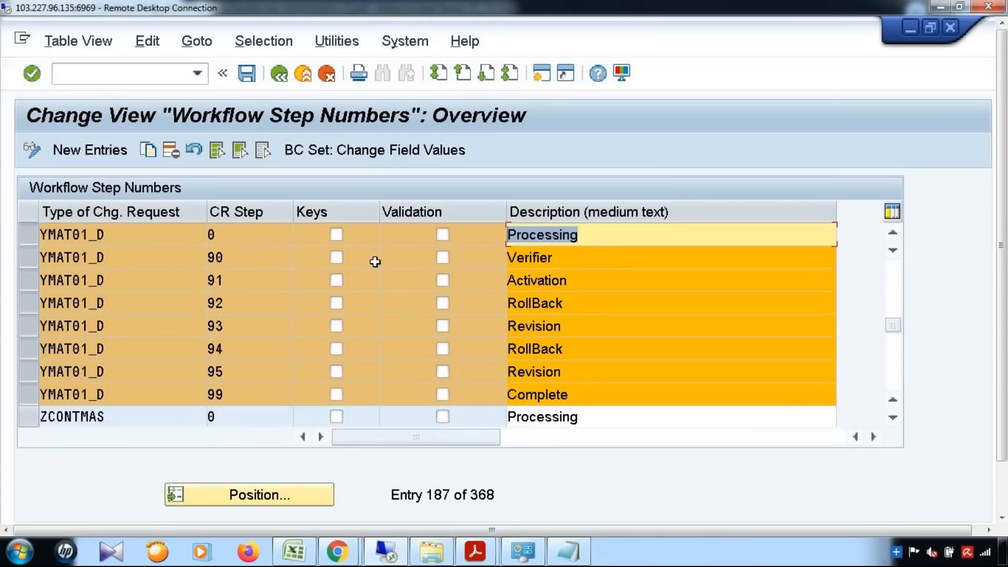
key("Down")
key("Down")
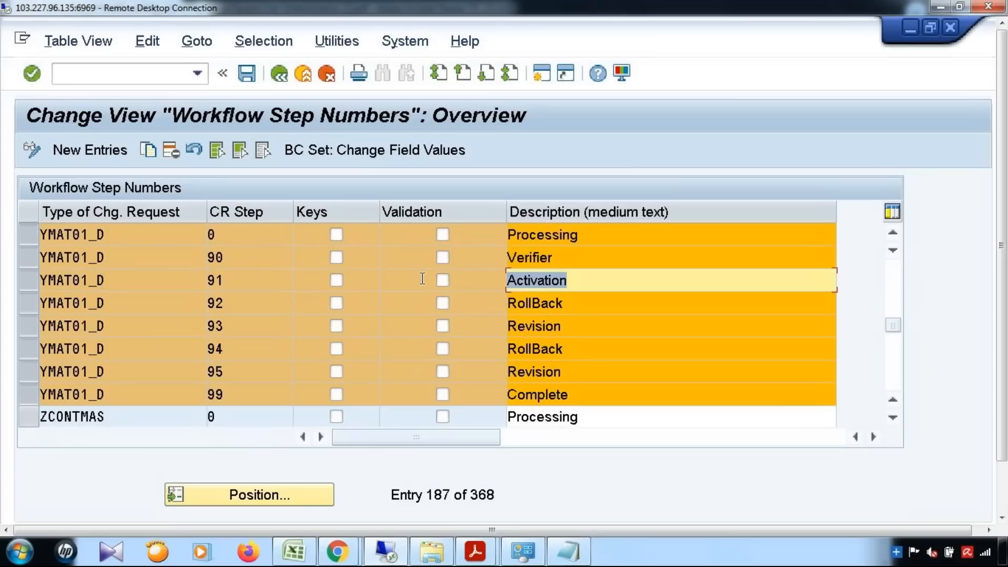
key("Down")
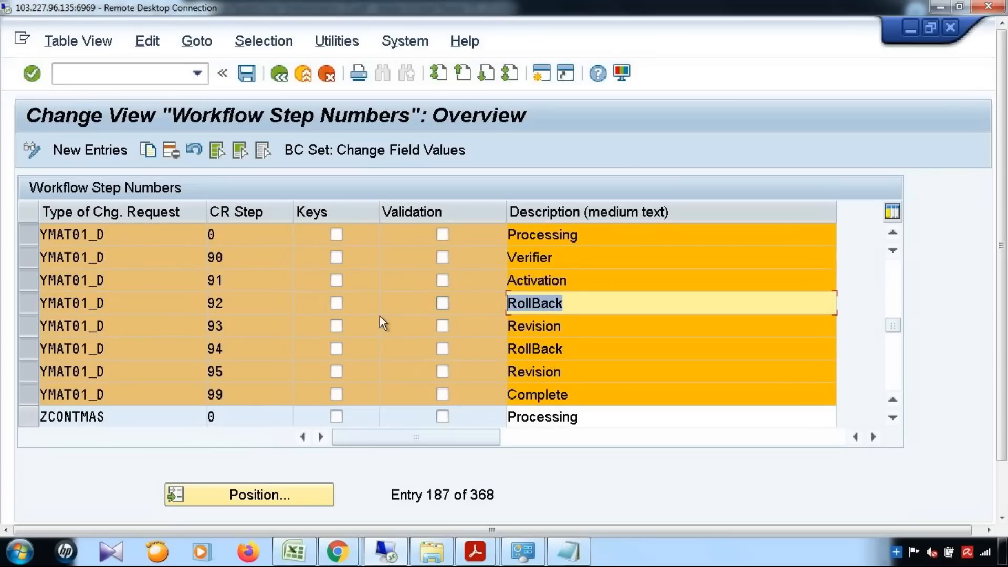
key("Down")
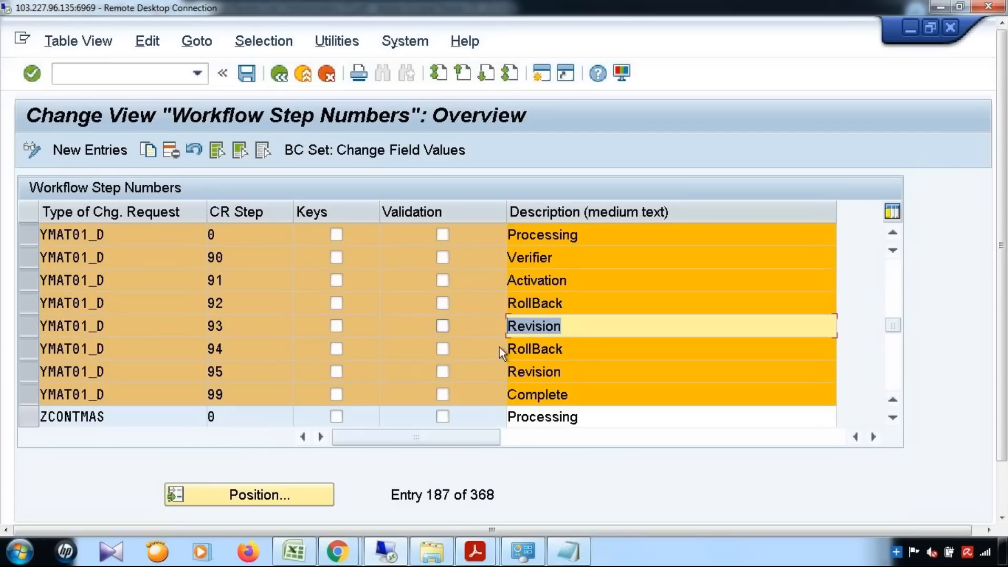
left_click(585, 347)
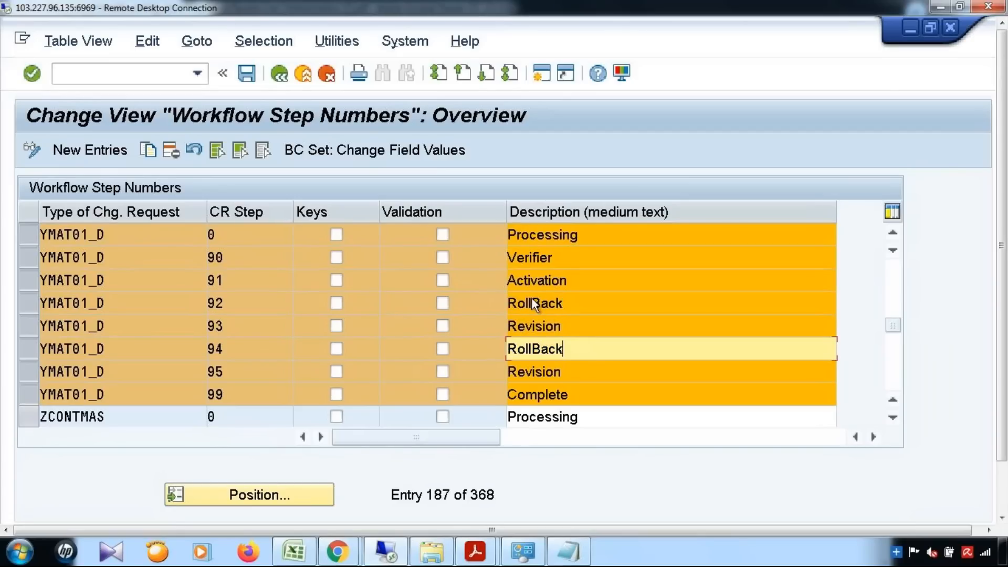
left_click(29, 352)
left_click(30, 352)
left_click_drag(612, 345, 454, 344)
left_click(573, 374)
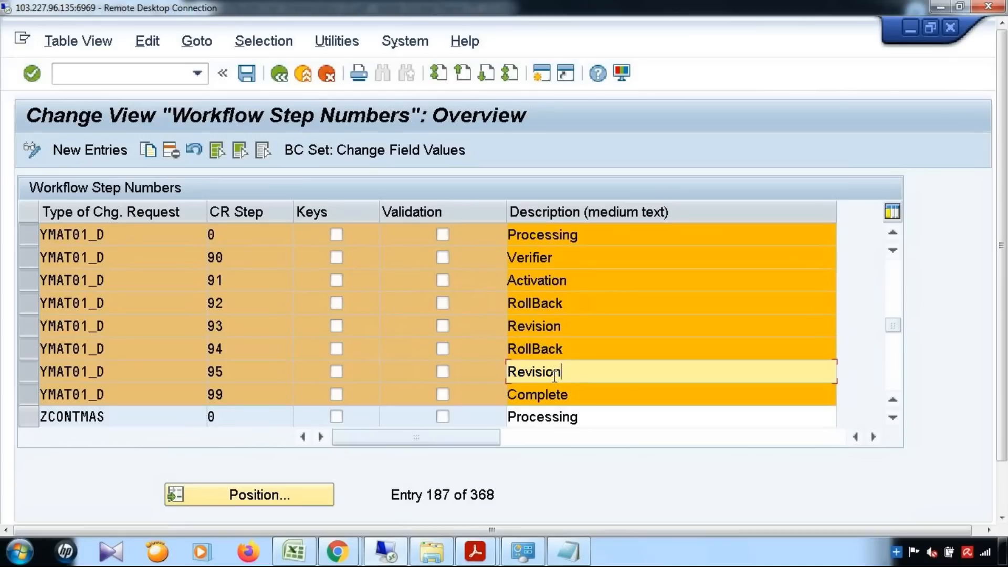
left_click_drag(572, 373, 443, 371)
left_click_drag(578, 397, 443, 395)
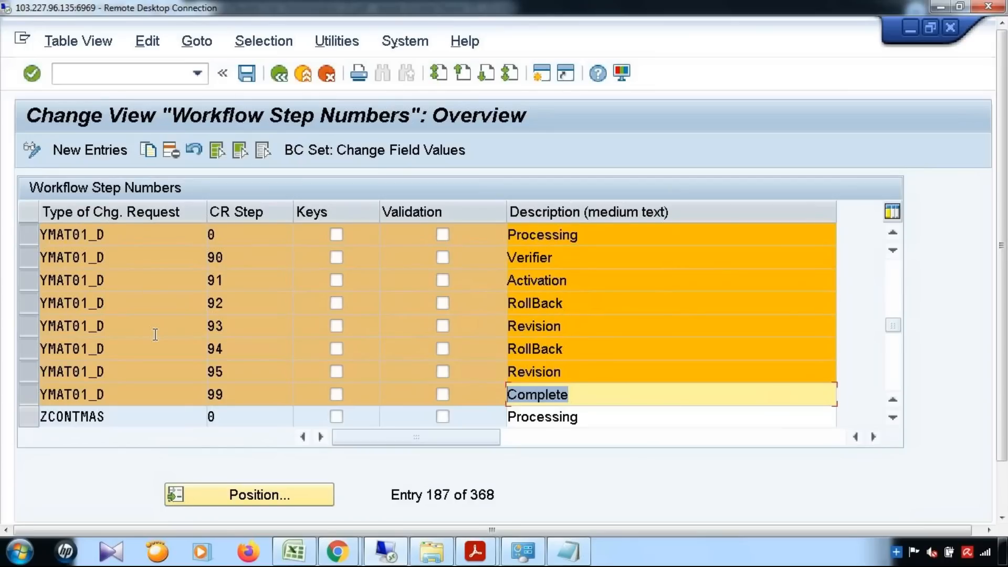
left_click(280, 75)
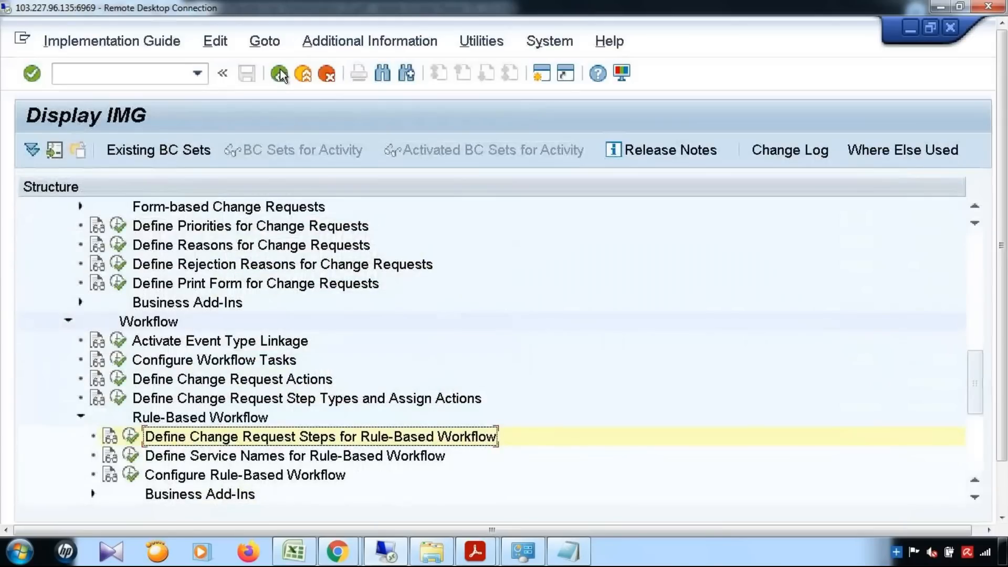
Run Configure Rule-Based Workflow for change request type YMAT01_D and continue to BRFplus.
scroll(532, 461, "down", 2)
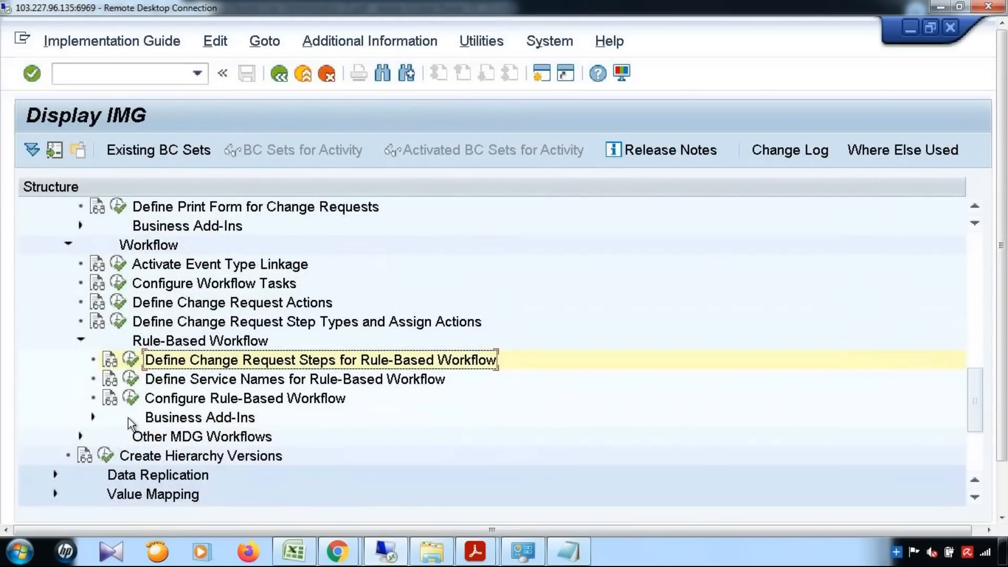
left_click(132, 399)
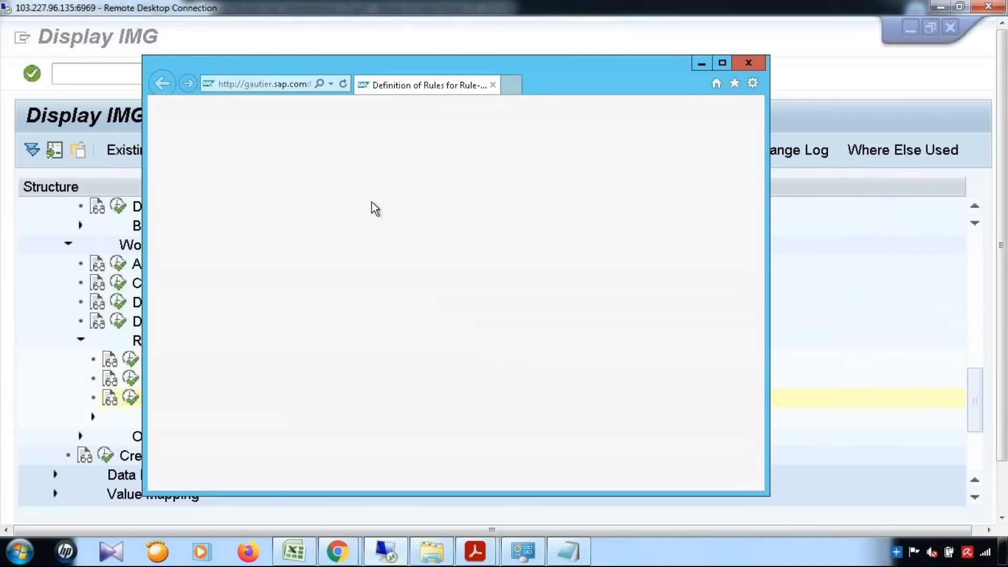
type("YMAT01")
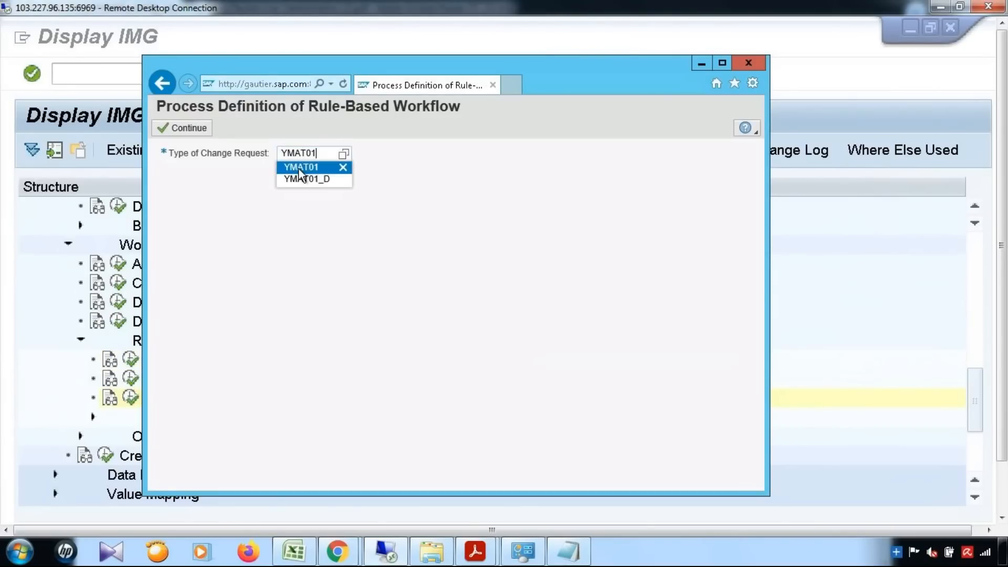
left_click(300, 178)
left_click(181, 129)
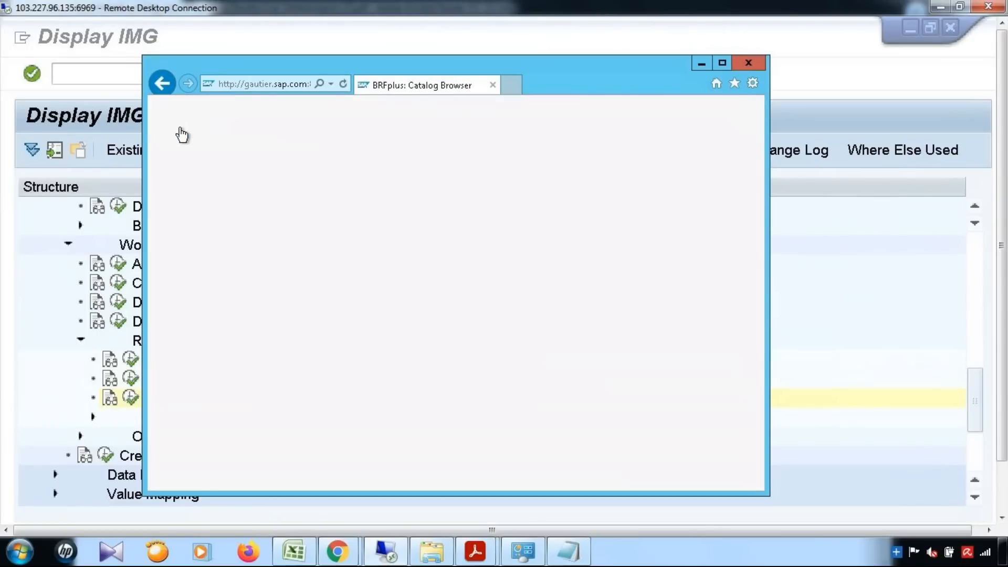
Maximize BRFplus, open the Single Value decision table and inspect the 00 (Processing) rule.
left_click(727, 64)
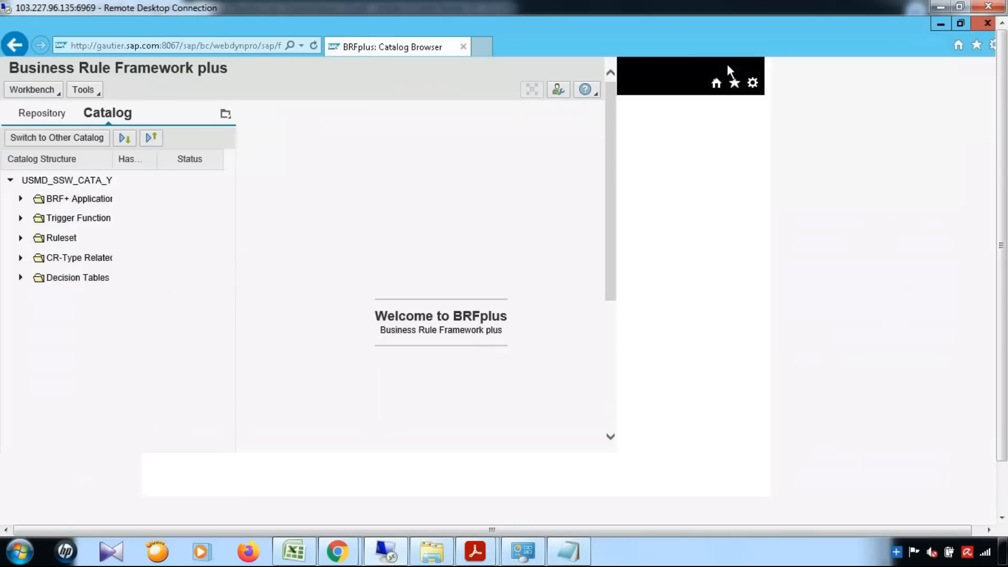
left_click(20, 278)
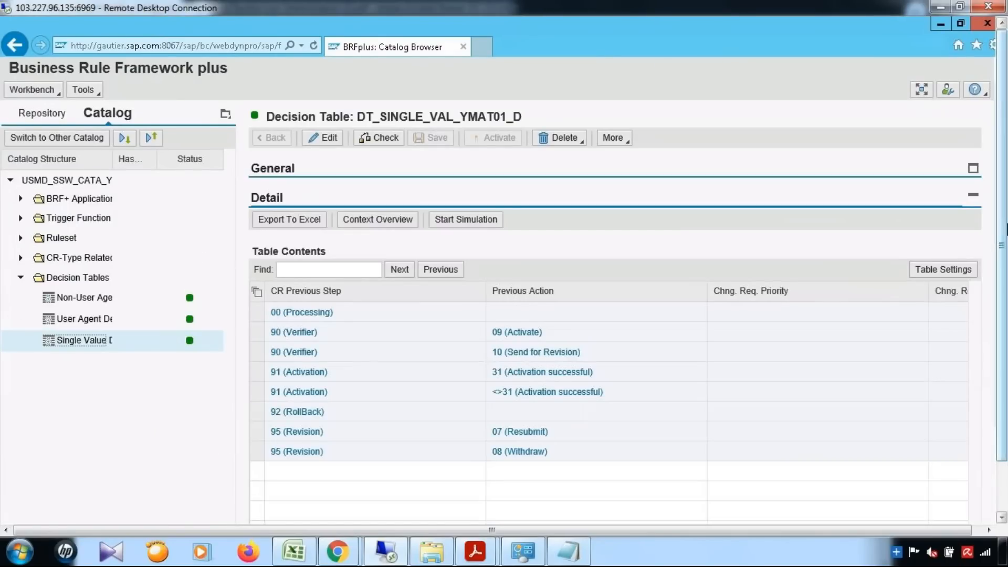
left_click_drag(1002, 231, 1002, 305)
left_click(260, 254)
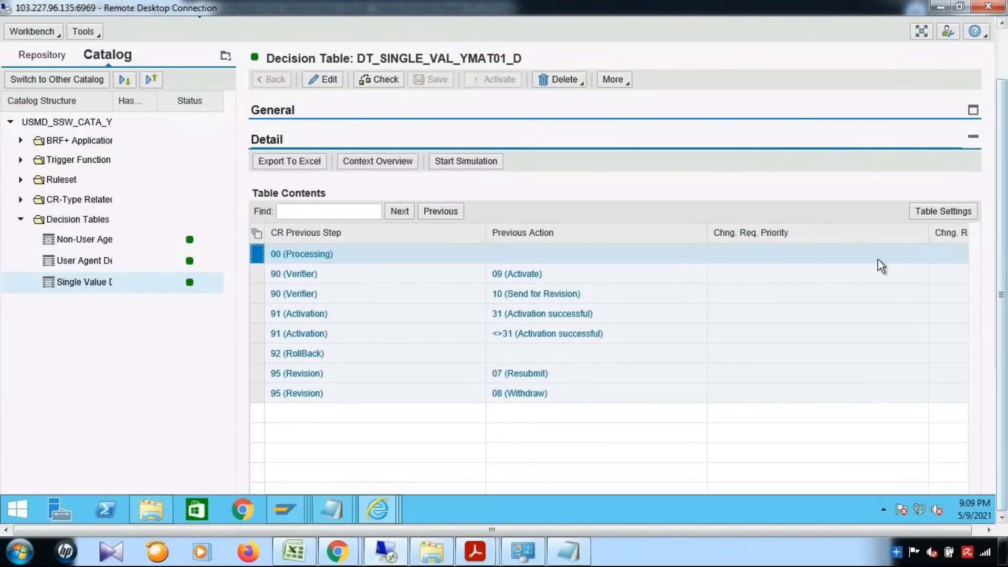
scroll(803, 263, "down", 3)
scroll(802, 259, "up", 3)
left_click_drag(451, 478, 765, 475)
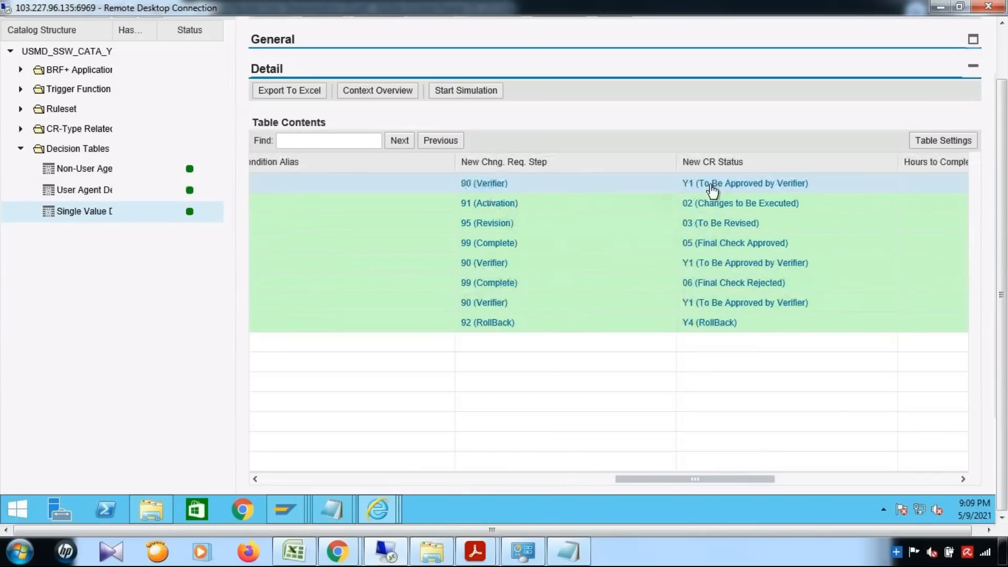
left_click_drag(662, 479, 287, 478)
left_click(287, 477)
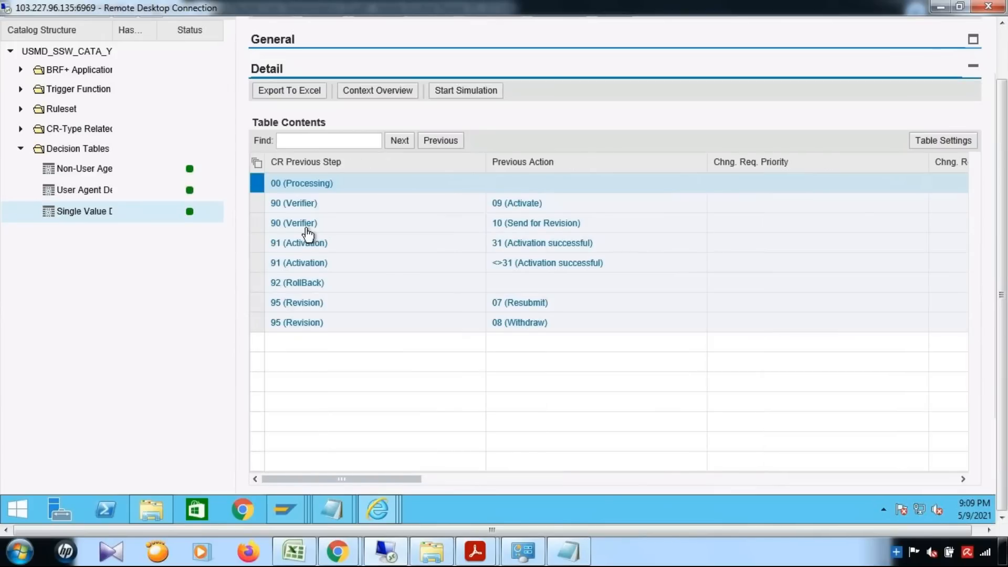
Compare the new steps reached by the 90 (Verifier) and 91 (Activation) rules.
left_click(258, 205)
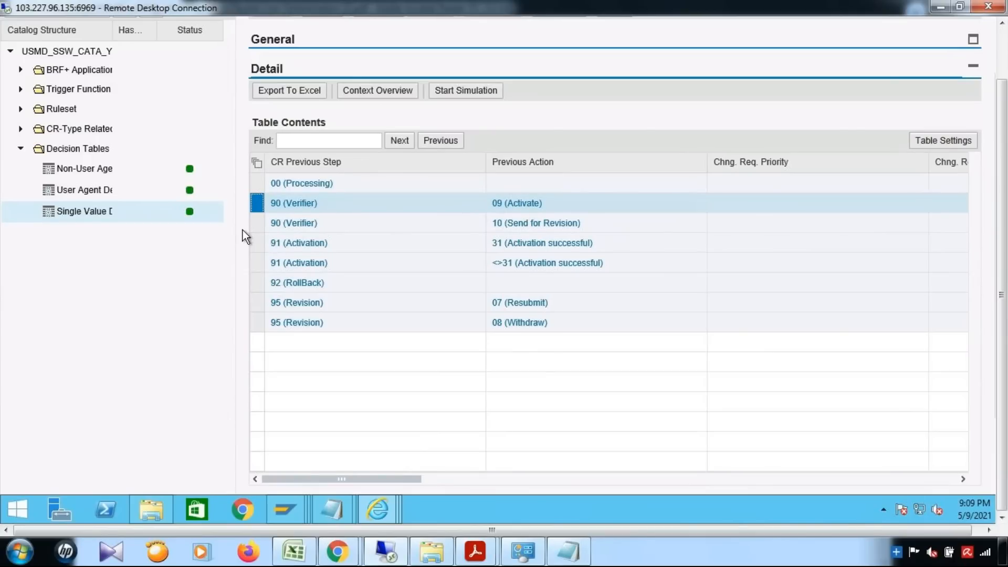
left_click(257, 225, "ctrl")
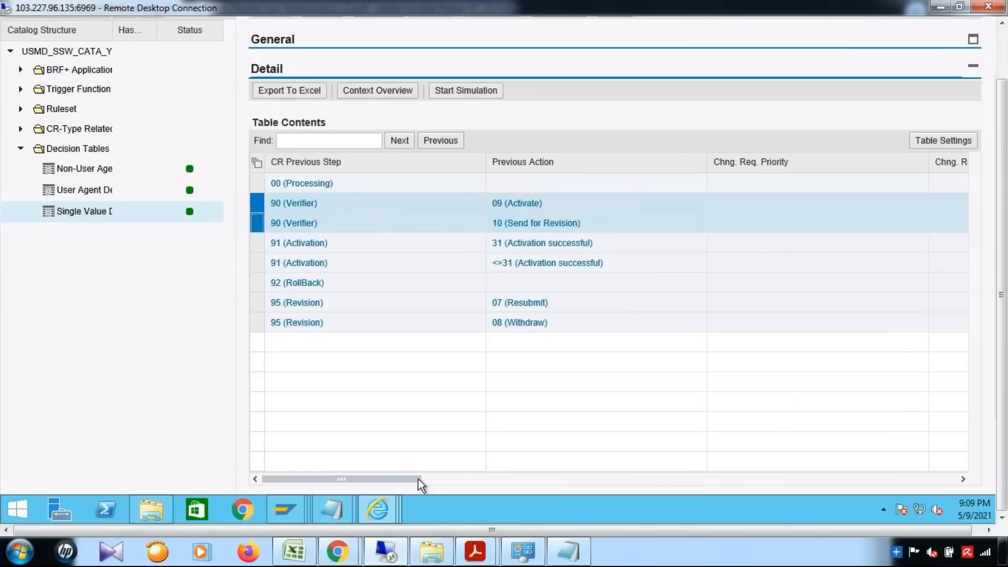
left_click_drag(391, 479, 692, 474)
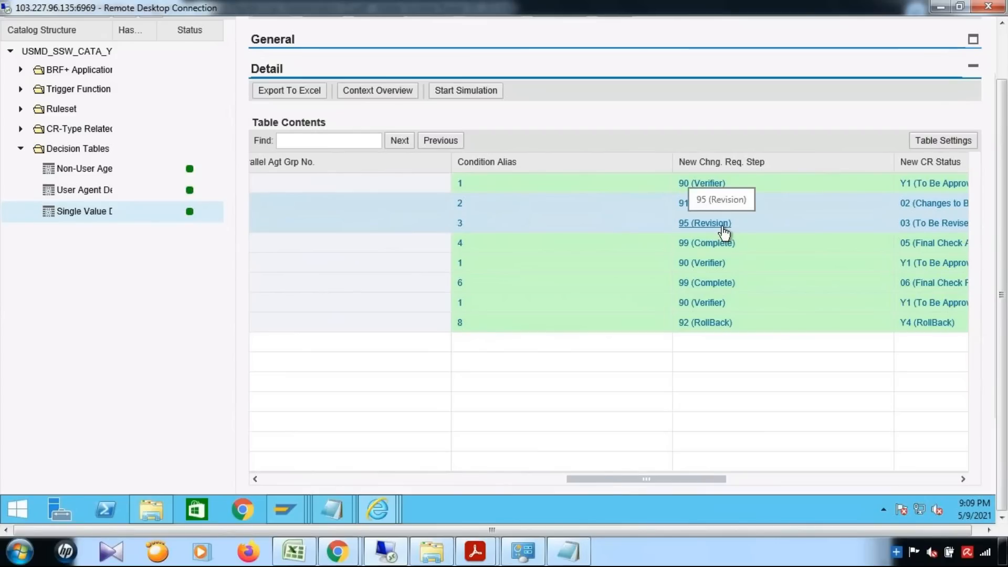
left_click_drag(604, 477, 241, 474)
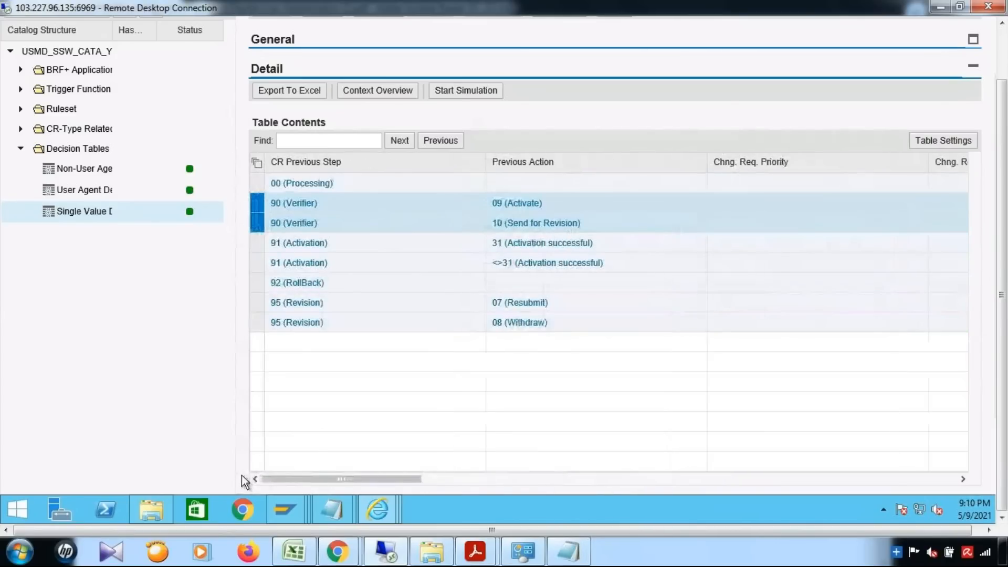
left_click(256, 243)
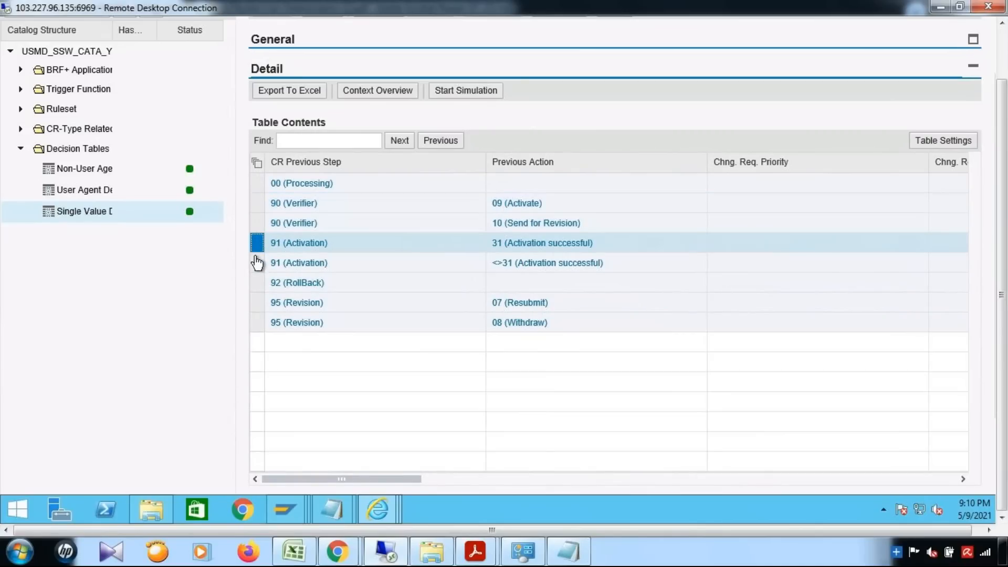
left_click(257, 264, "ctrl")
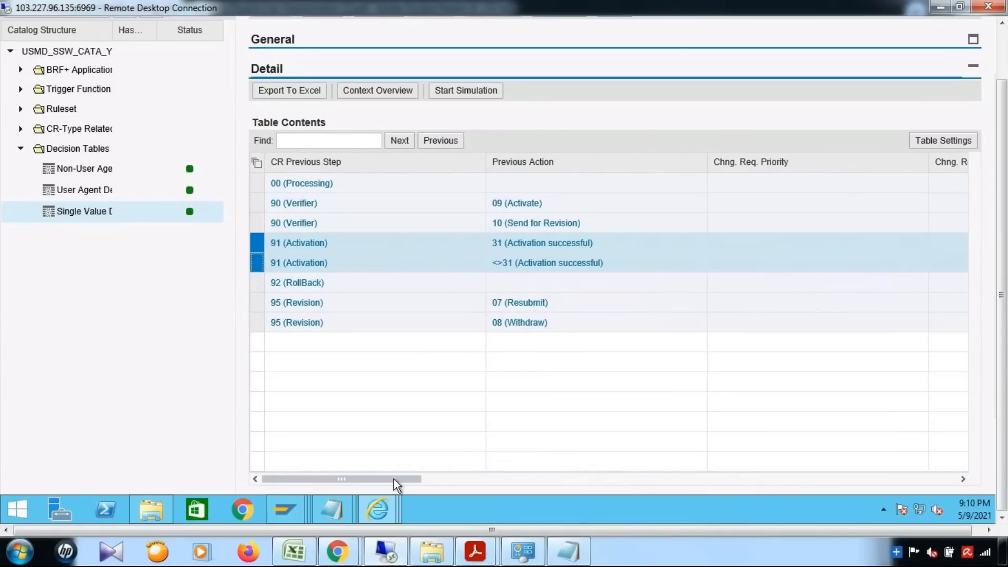
left_click_drag(394, 479, 700, 479)
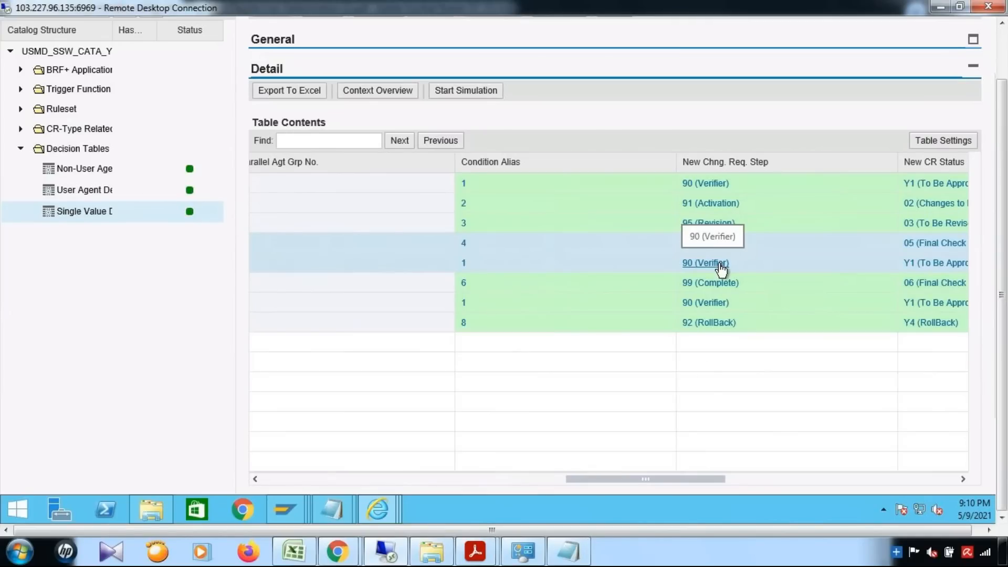
left_click_drag(441, 480, 261, 479)
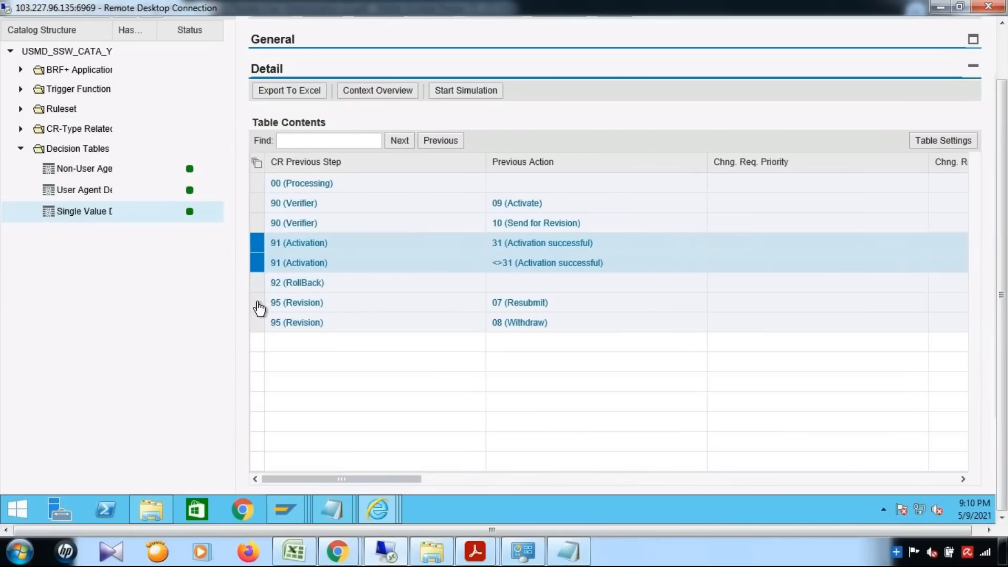
left_click(259, 309)
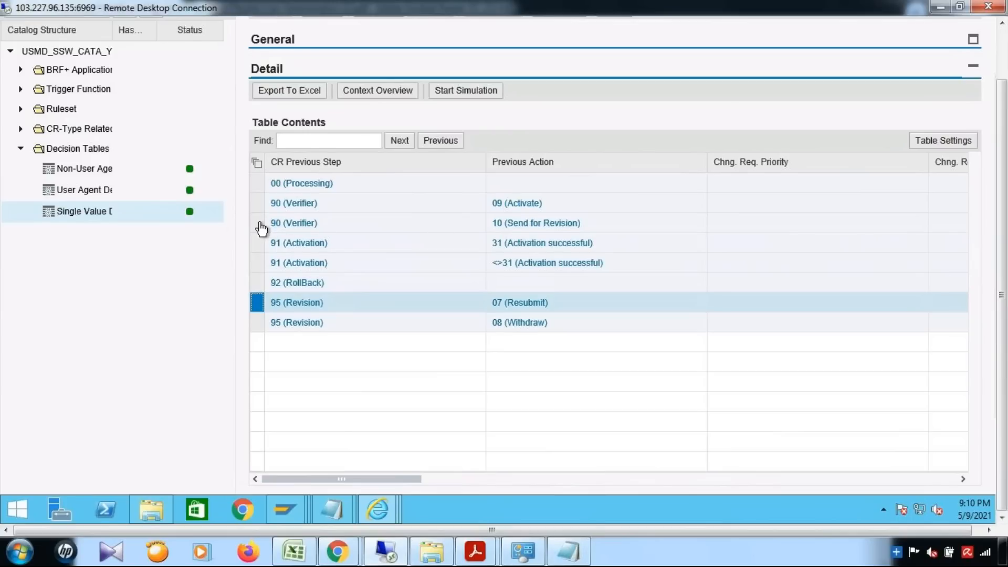
left_click(514, 226)
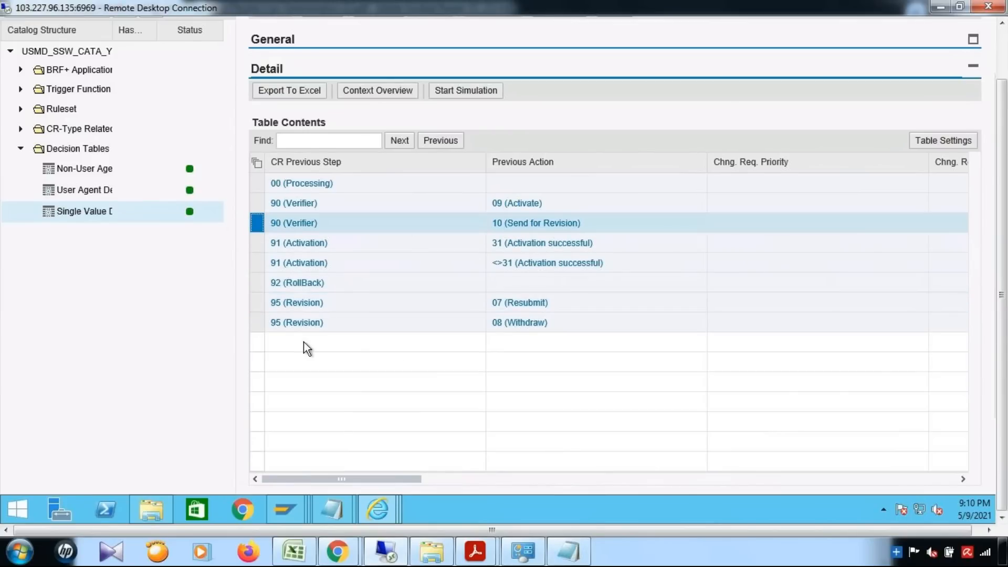
left_click(265, 304)
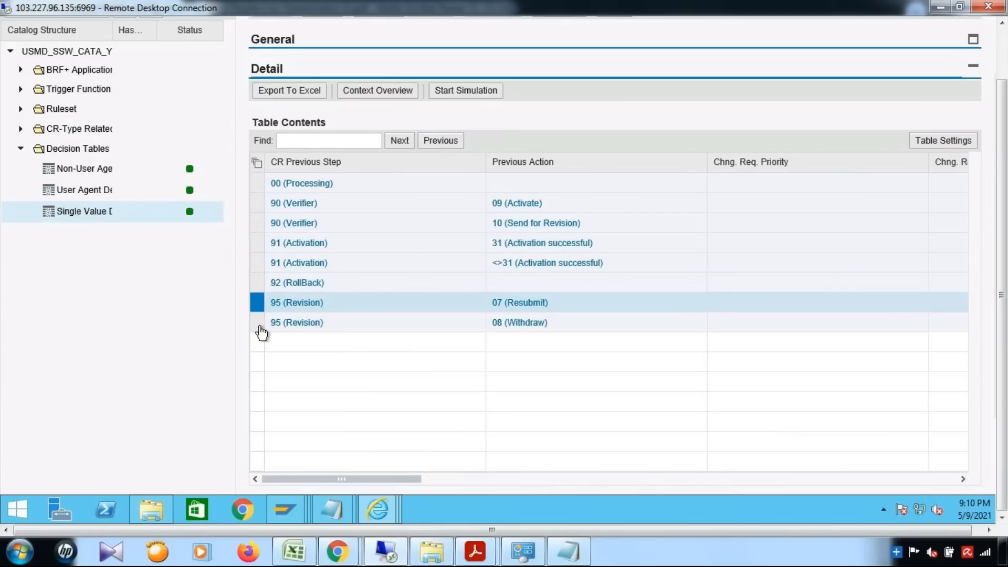
left_click(260, 326)
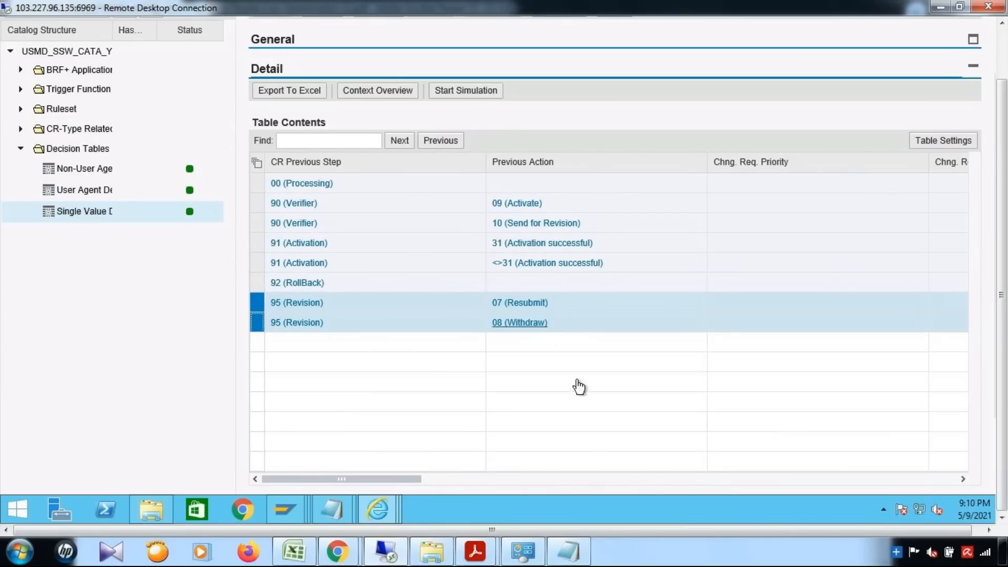
left_click_drag(413, 483, 732, 479)
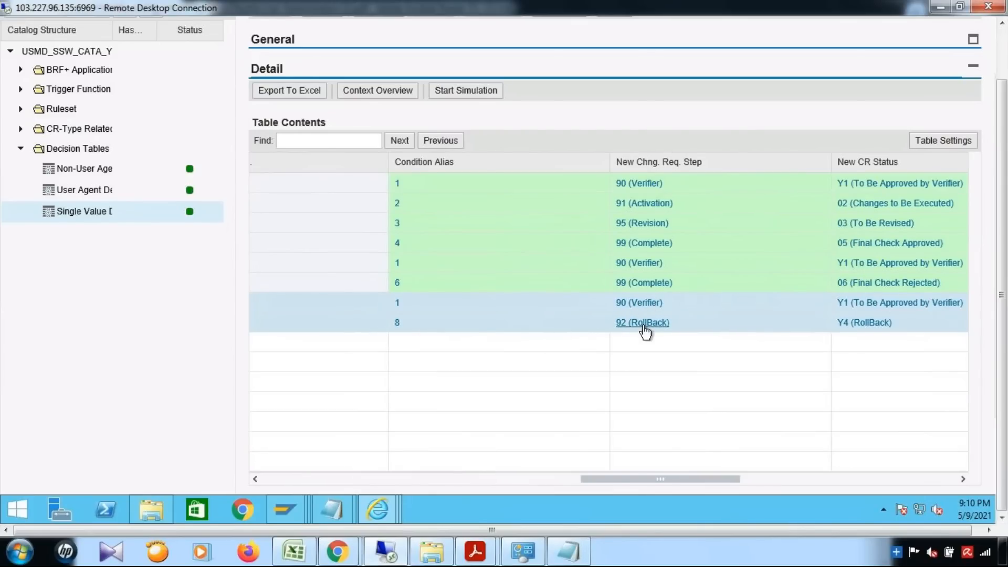
left_click(294, 480)
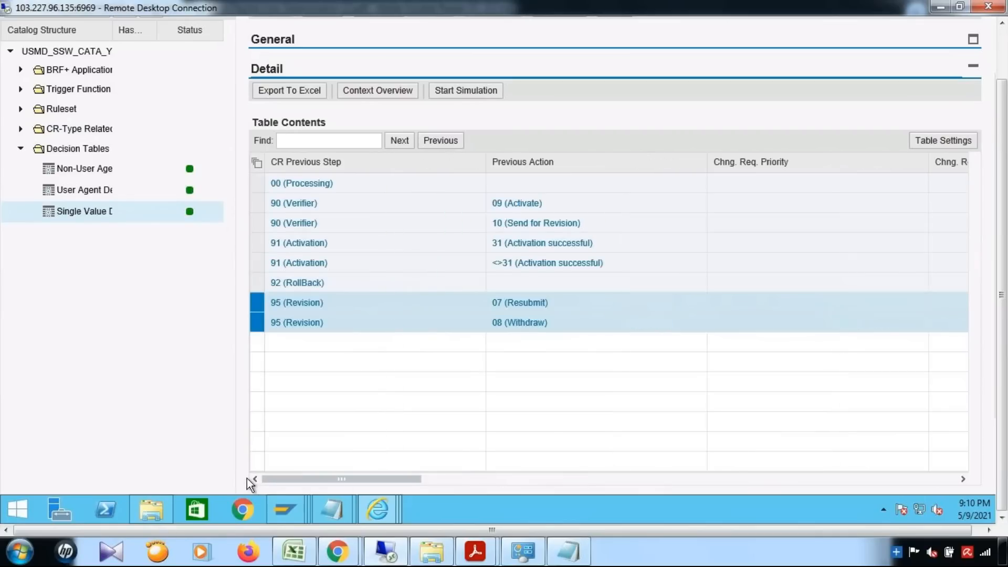
left_click(257, 283)
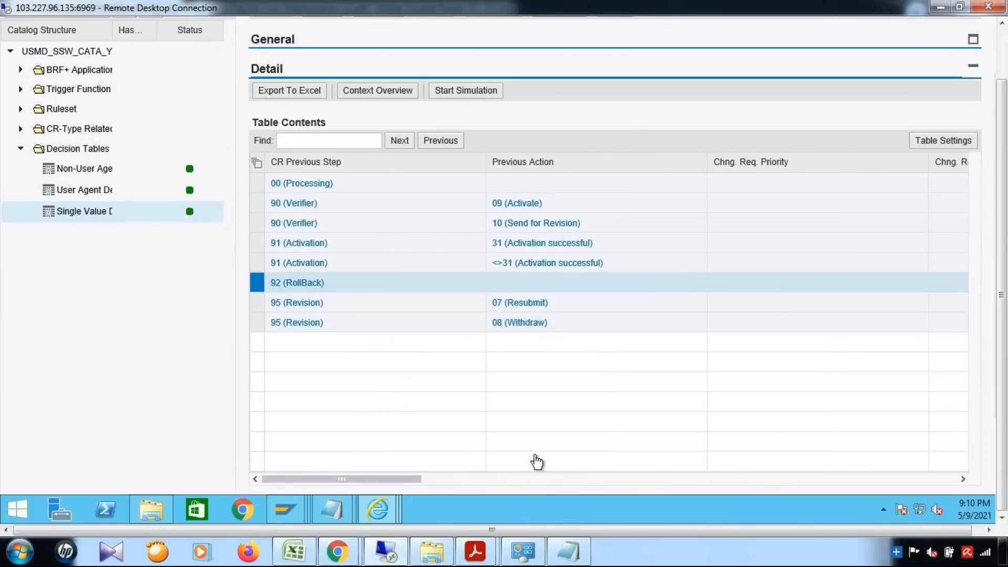
left_click(555, 480)
left_click(754, 479)
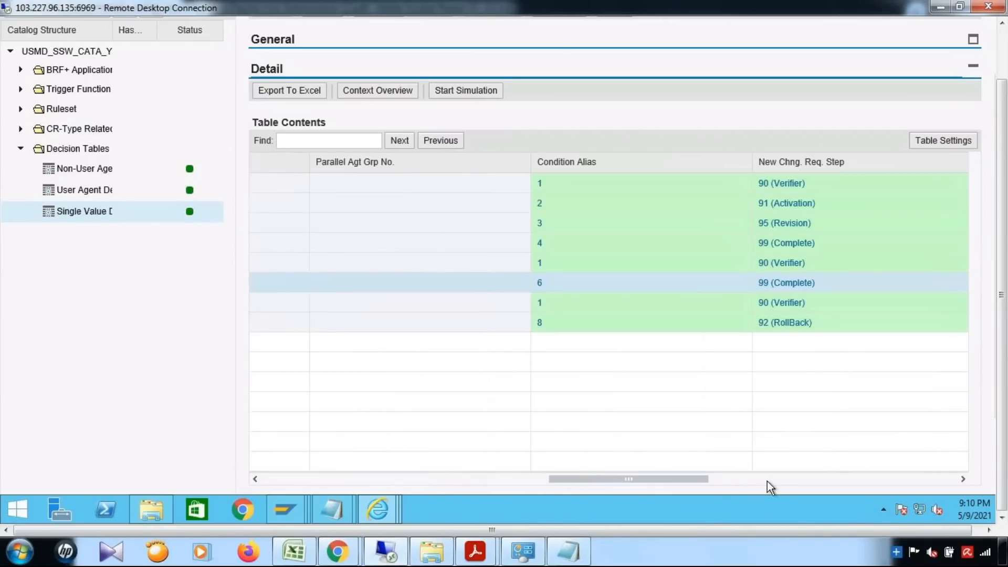
left_click(767, 479)
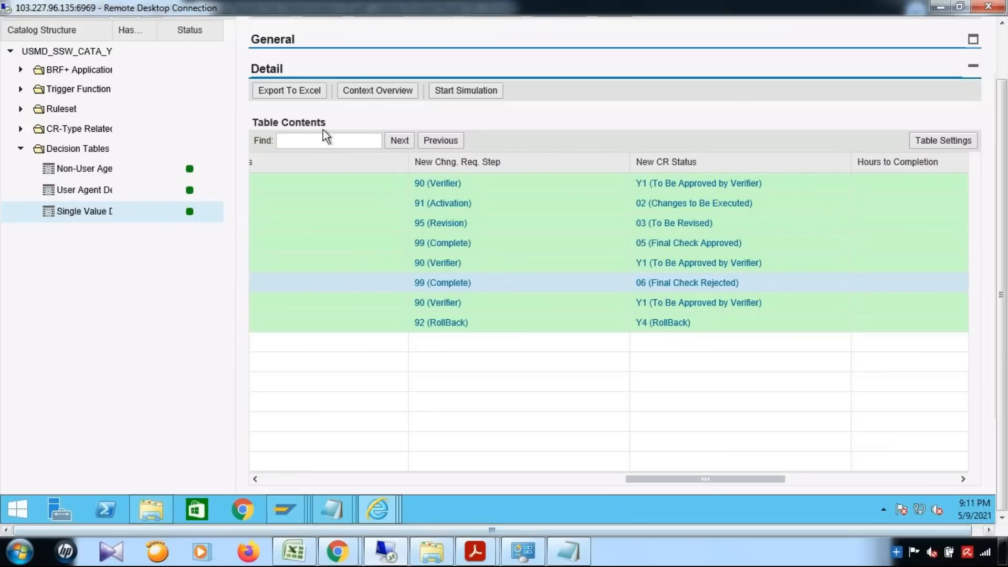
left_click_drag(695, 481, 931, 490)
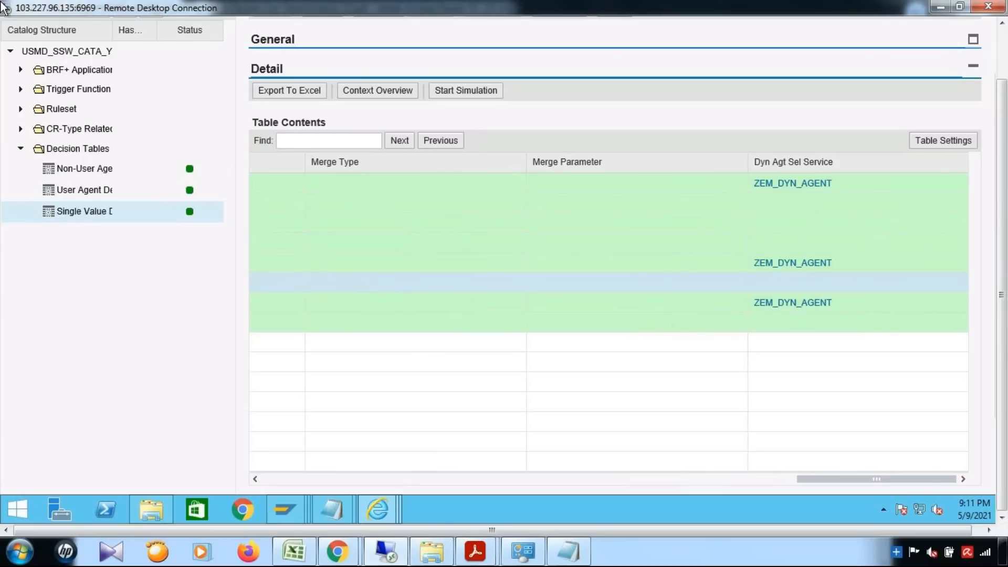
View the Set Service Name constant under CR-Type Related, then return to the Single Value table.
left_click(21, 129)
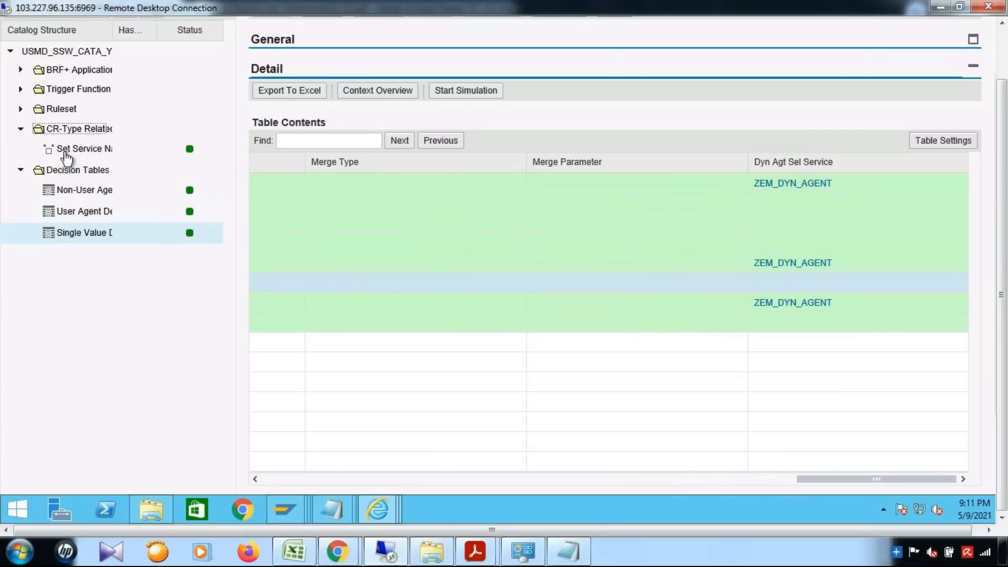
left_click(92, 150)
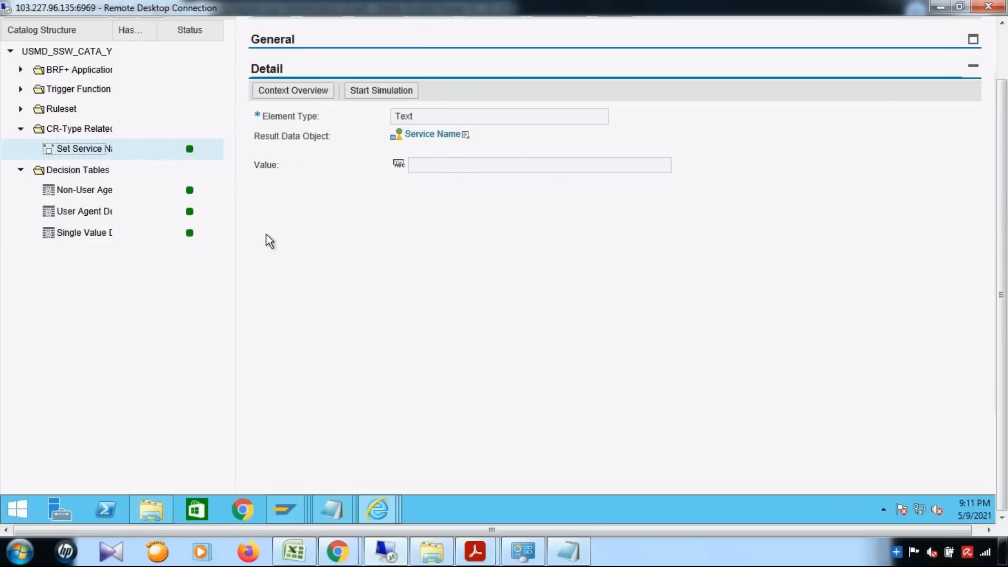
left_click(103, 234)
left_click_drag(403, 477, 982, 485)
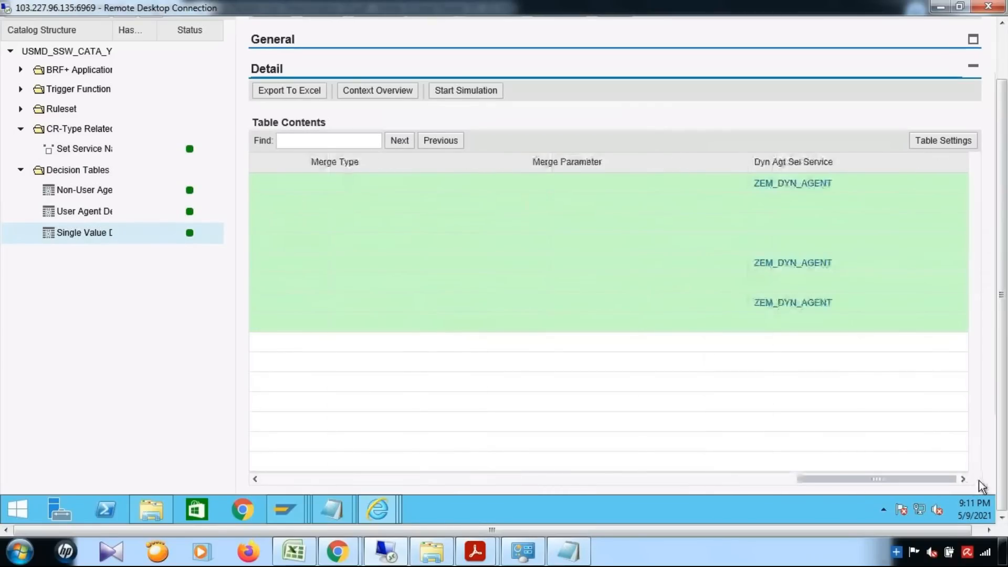
left_click(93, 149)
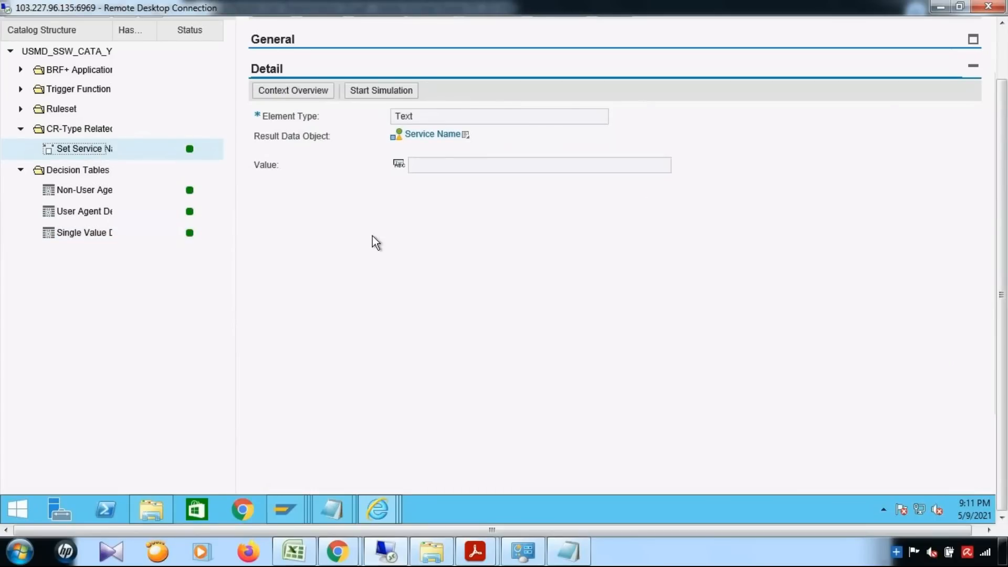
left_click(79, 236)
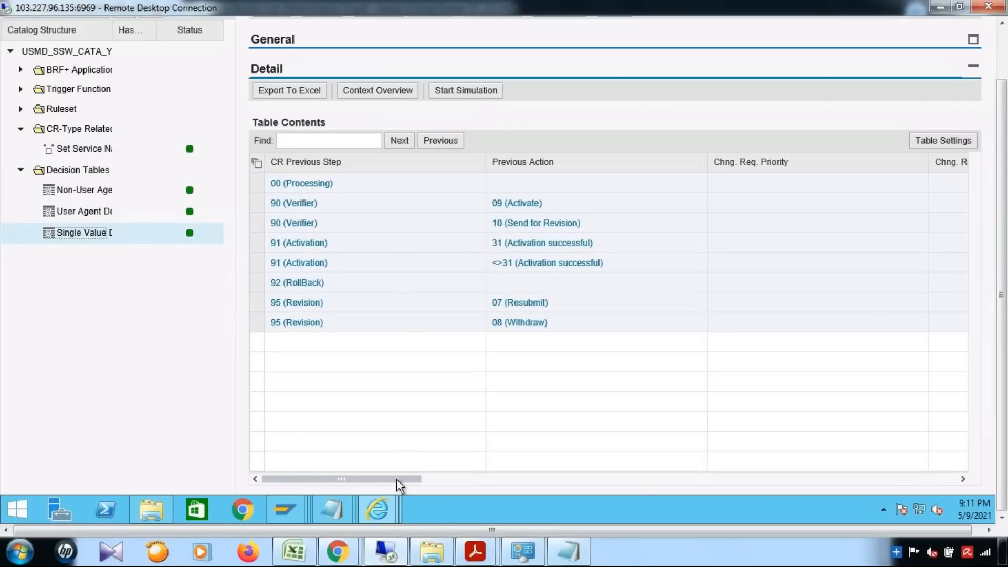
left_click_drag(708, 480, 959, 484)
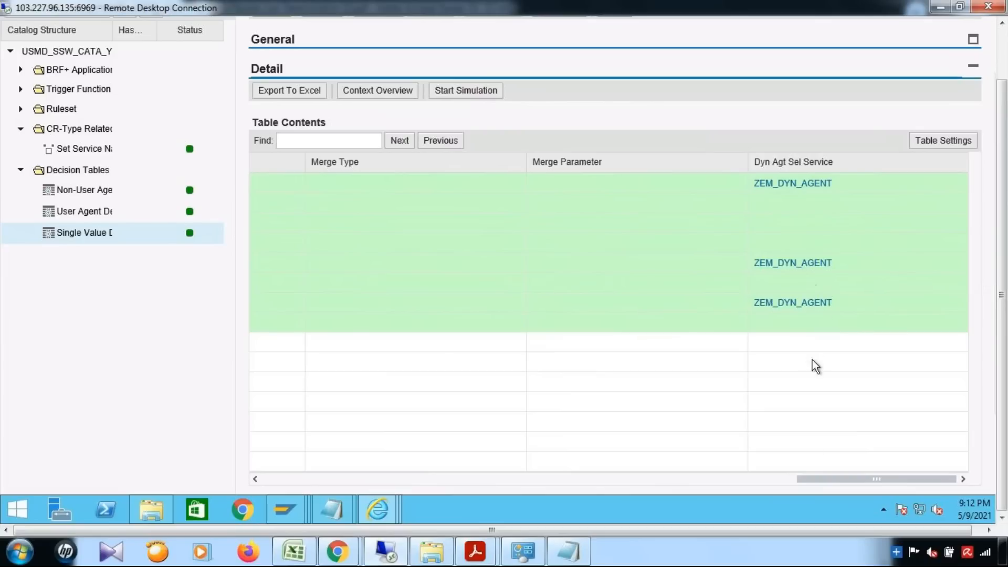
left_click_drag(767, 479, 571, 478)
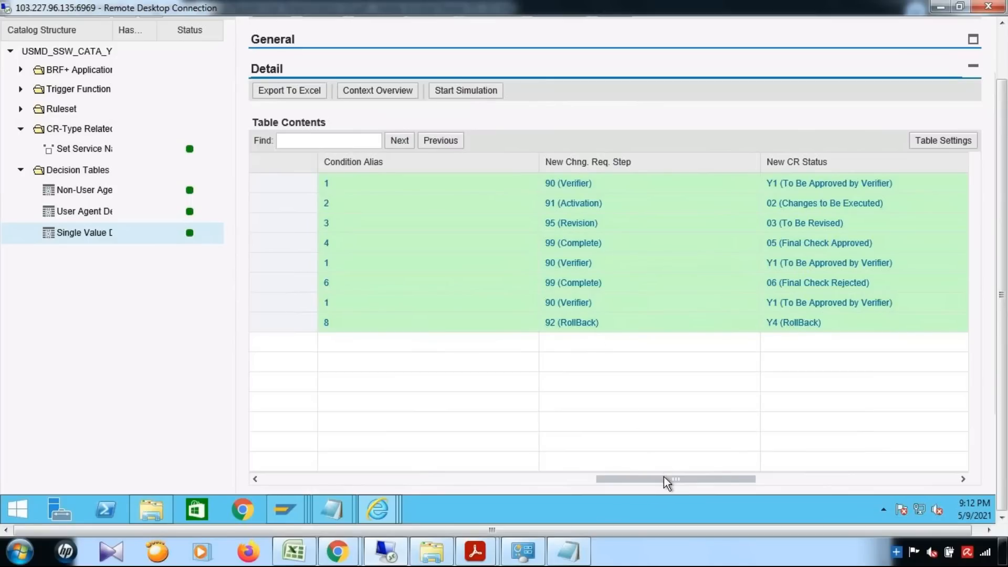
left_click_drag(870, 486, 928, 492)
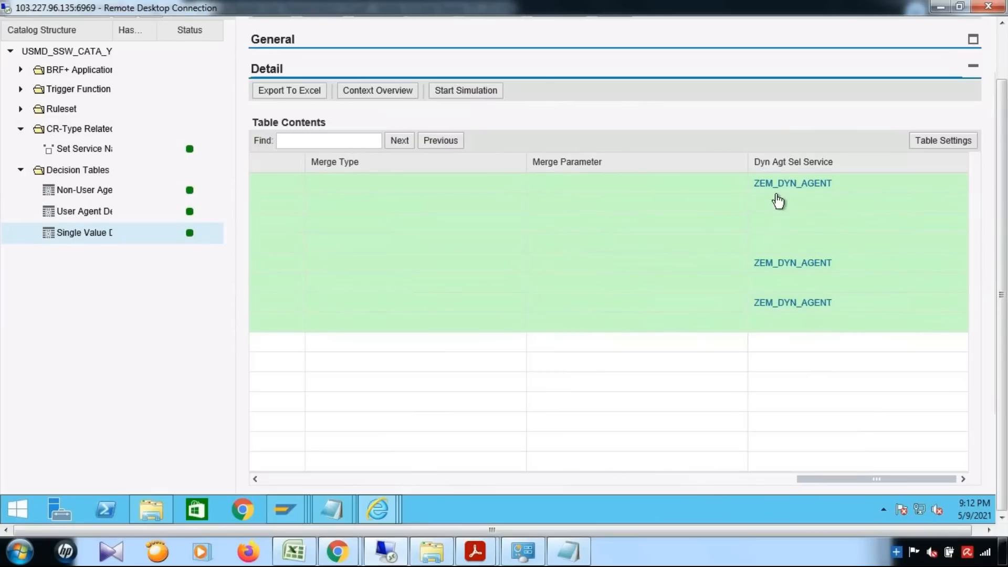
Check the ZEM_DYN_AGENT value, then run Define Service Names for Rule-Based Workflow in Display IMG.
left_click(791, 184)
key("ctrl+c")
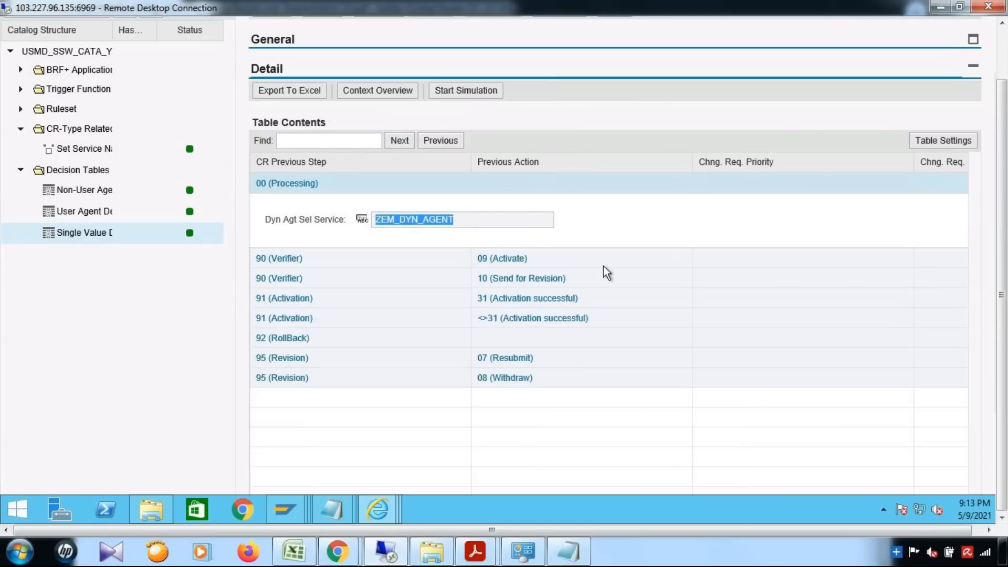
left_click(283, 513)
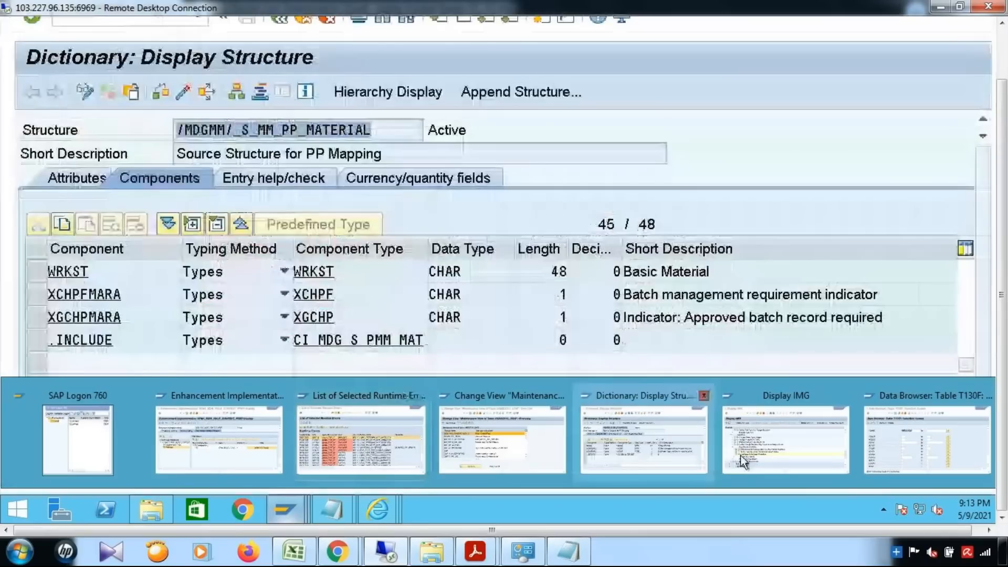
left_click(762, 465)
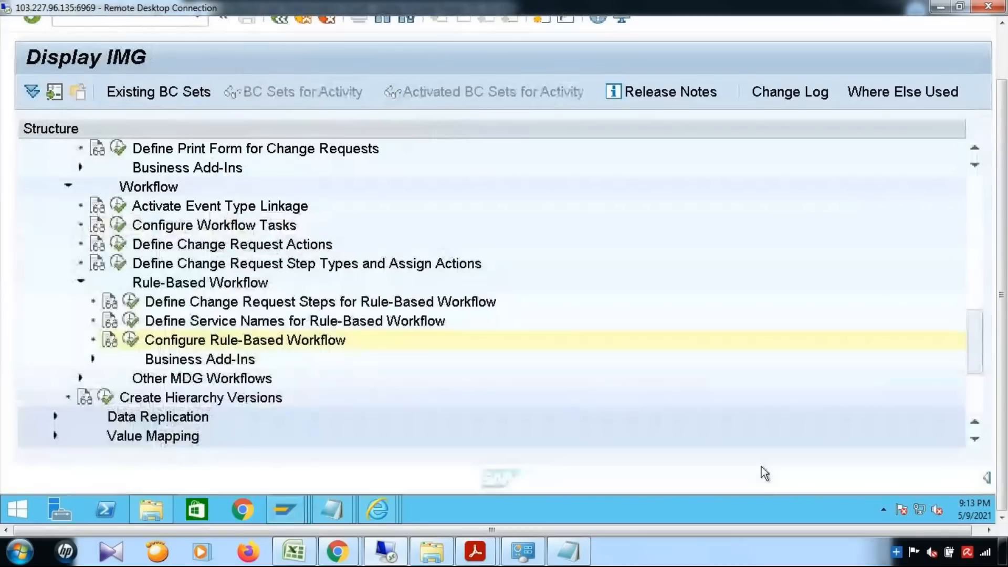
left_click(141, 326)
left_click(559, 476)
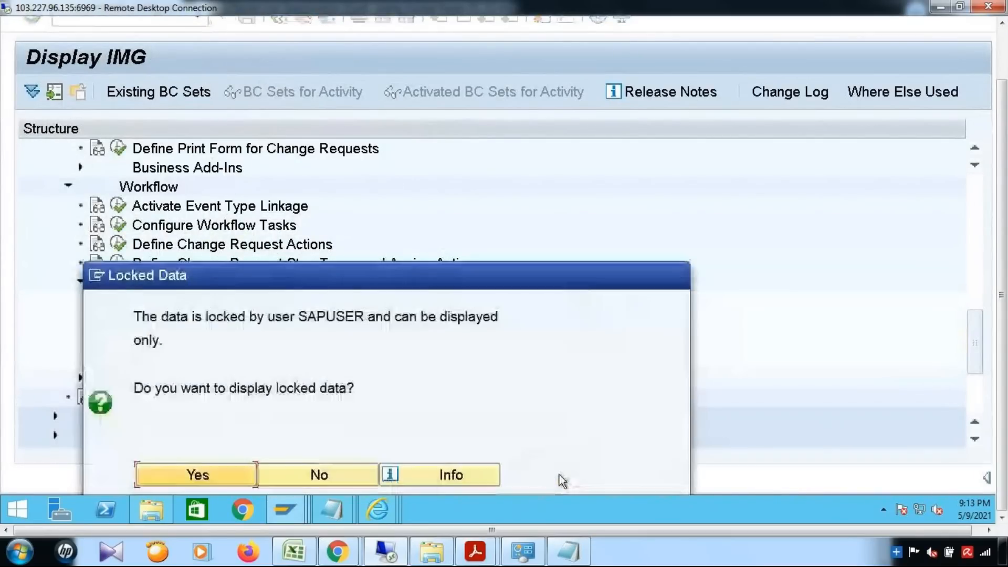
left_click(300, 477)
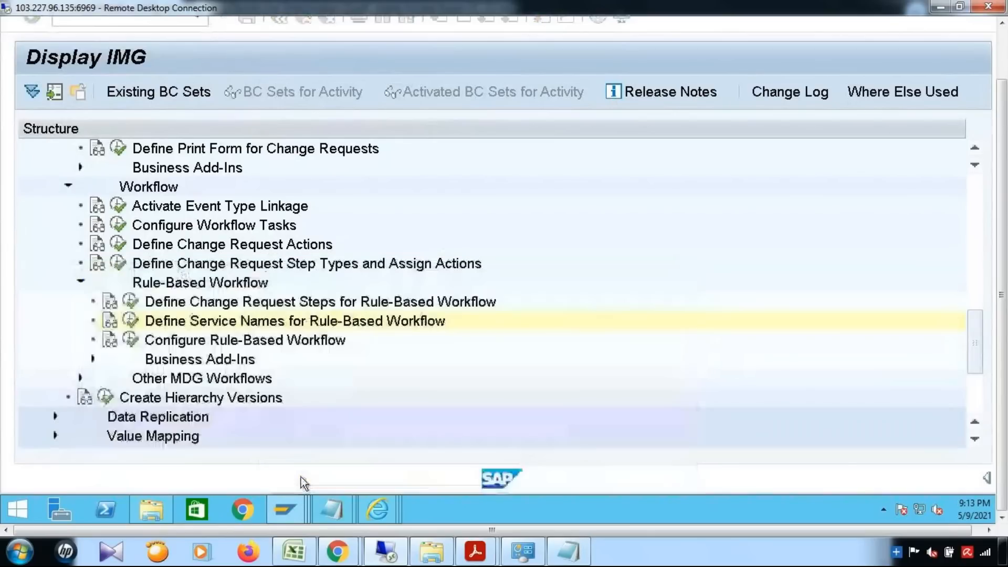
mouse_move(283, 494)
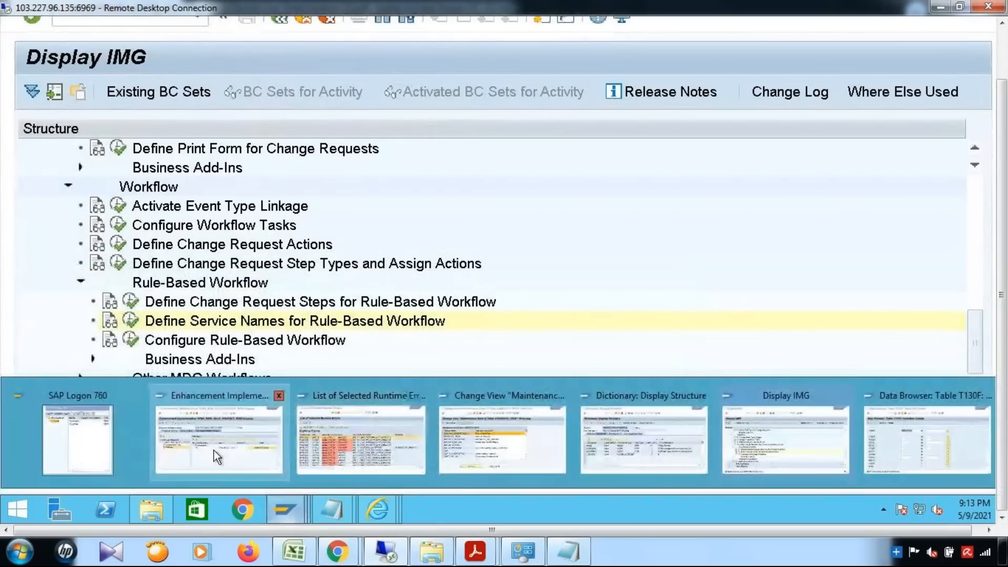
mouse_move(213, 449)
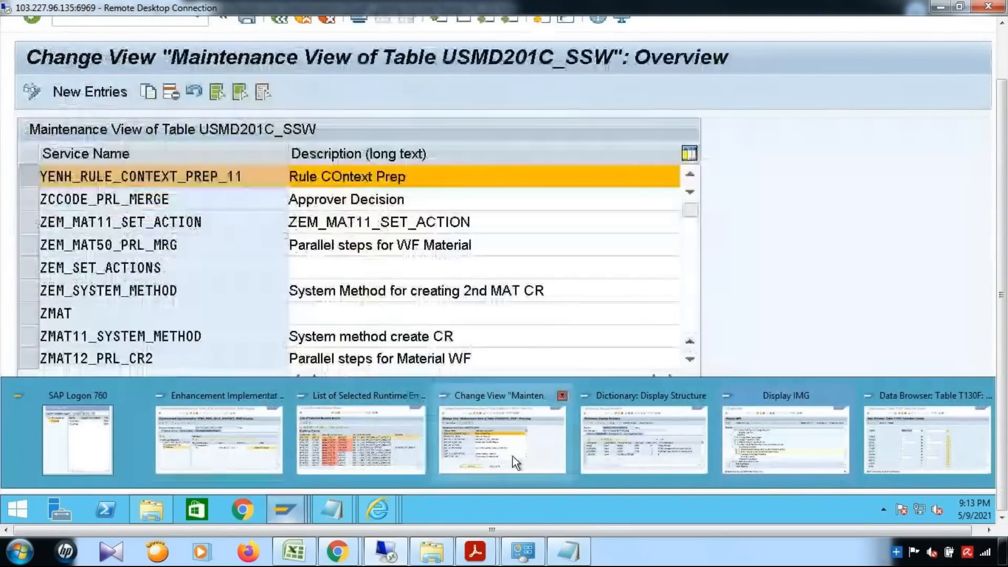
Add a new service name entry ZEM_DYN_AGENT with description 'Dynamic Agent'.
left_click(512, 456)
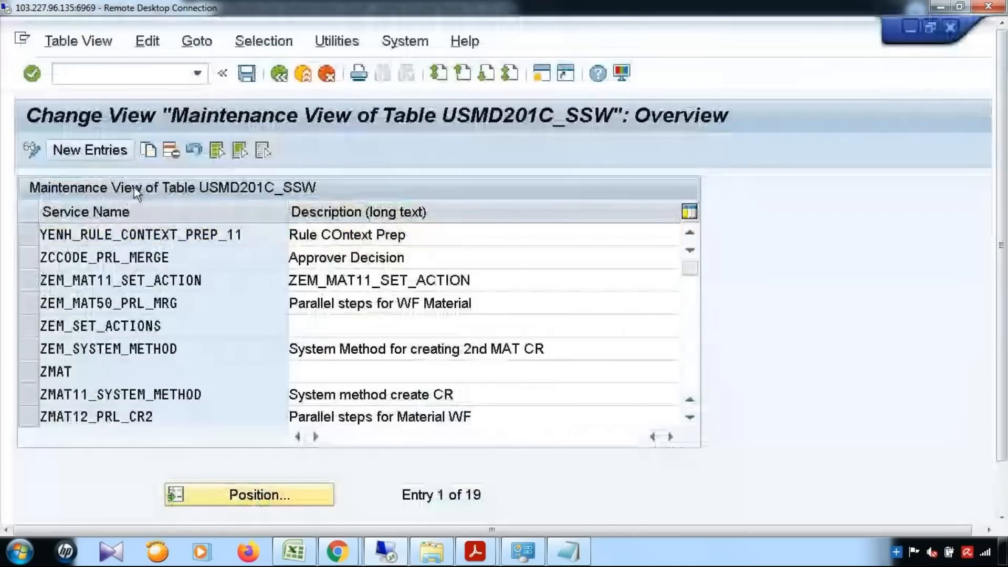
key("F5")
key("ctrl+v")
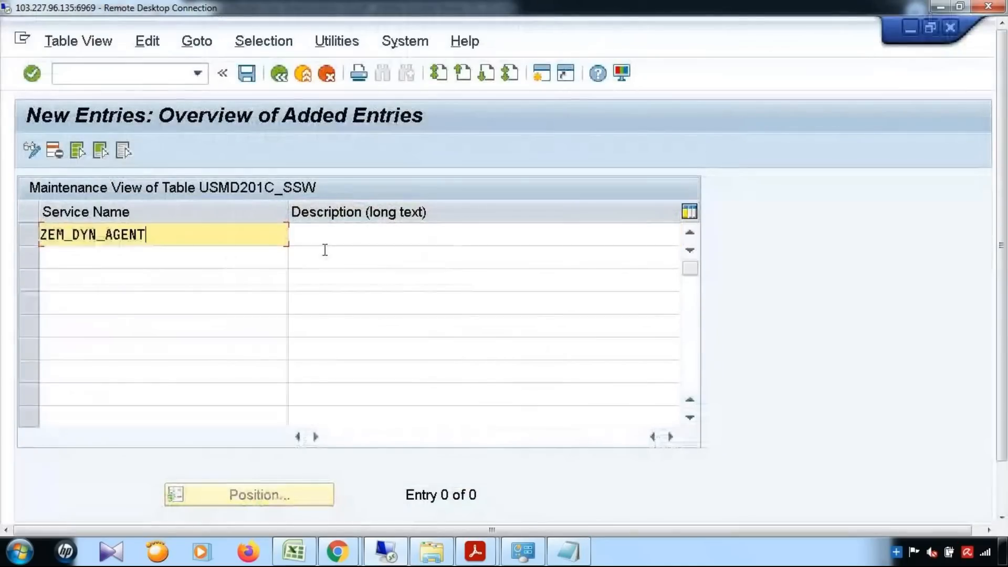
left_click(389, 243)
type("Dynman")
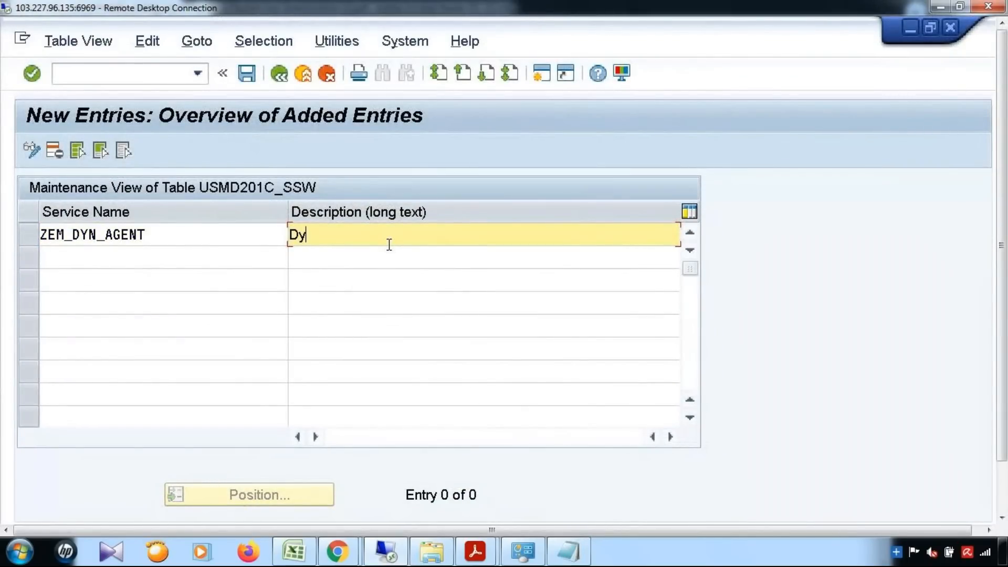
key("BackSpace")
key("BackSpace")
key("BackSpace")
type("amic Agent")
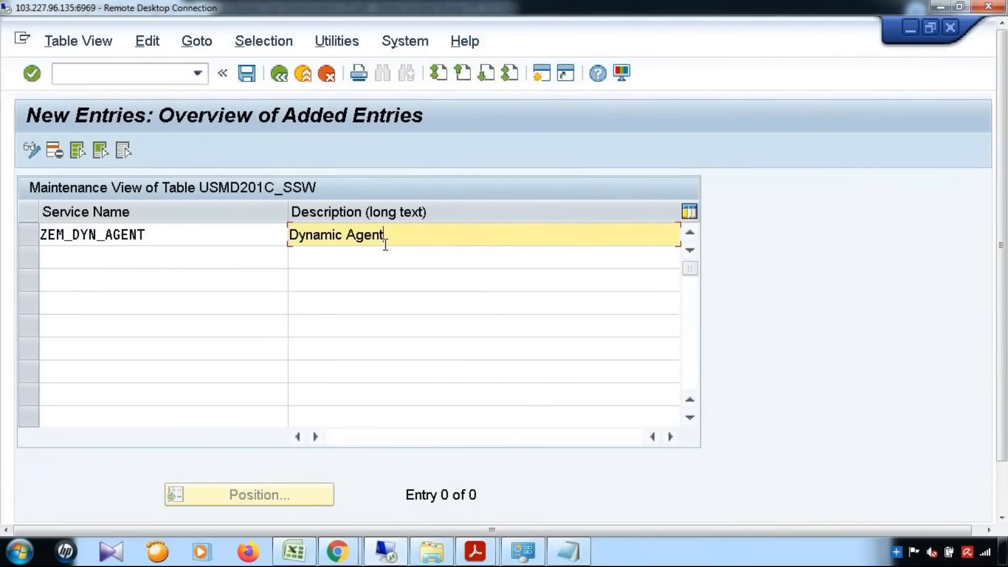
Save the entry to a workbench request and return to the IMG structure.
left_click(247, 74)
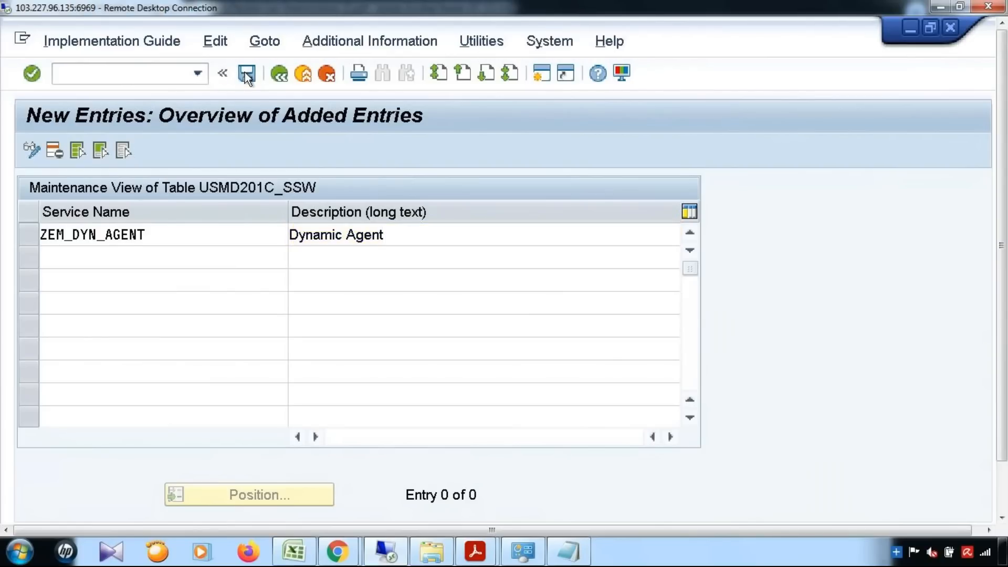
left_click(360, 384)
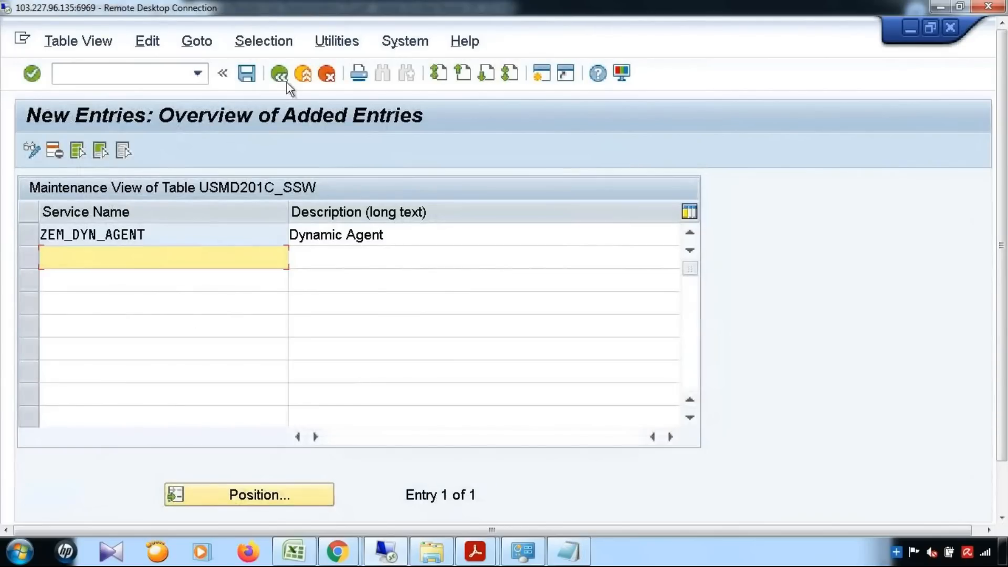
left_click(279, 74)
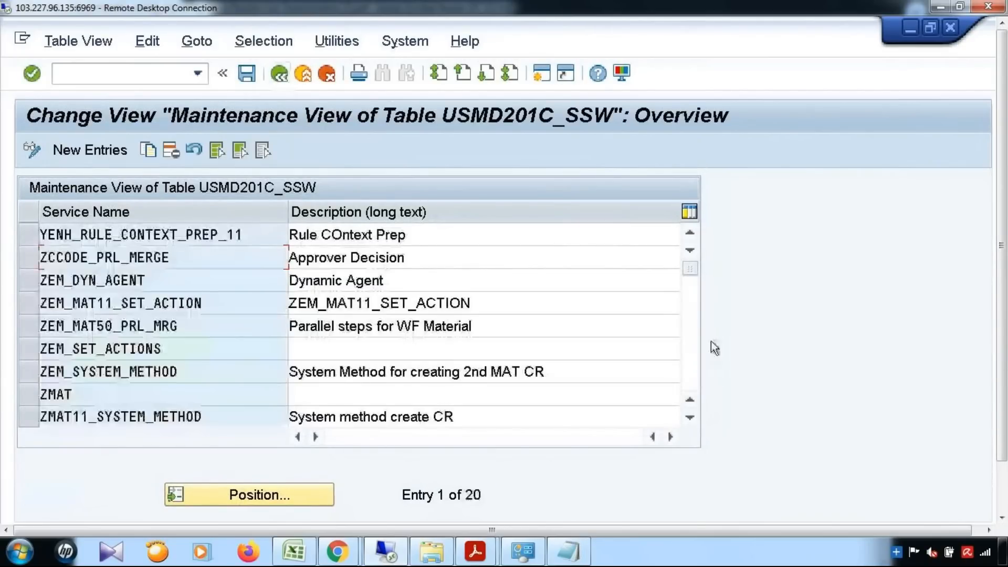
left_click(279, 74)
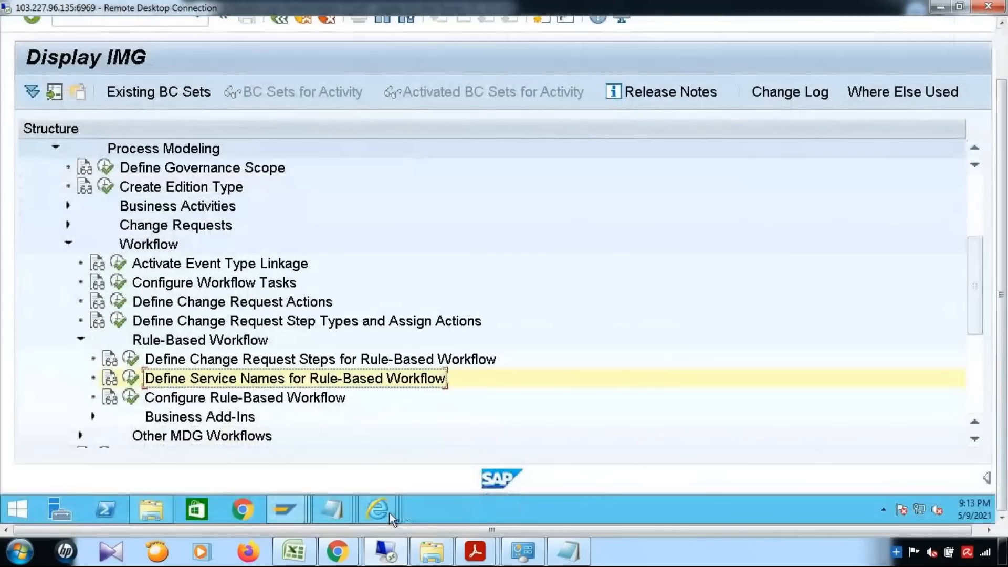
mouse_move(390, 514)
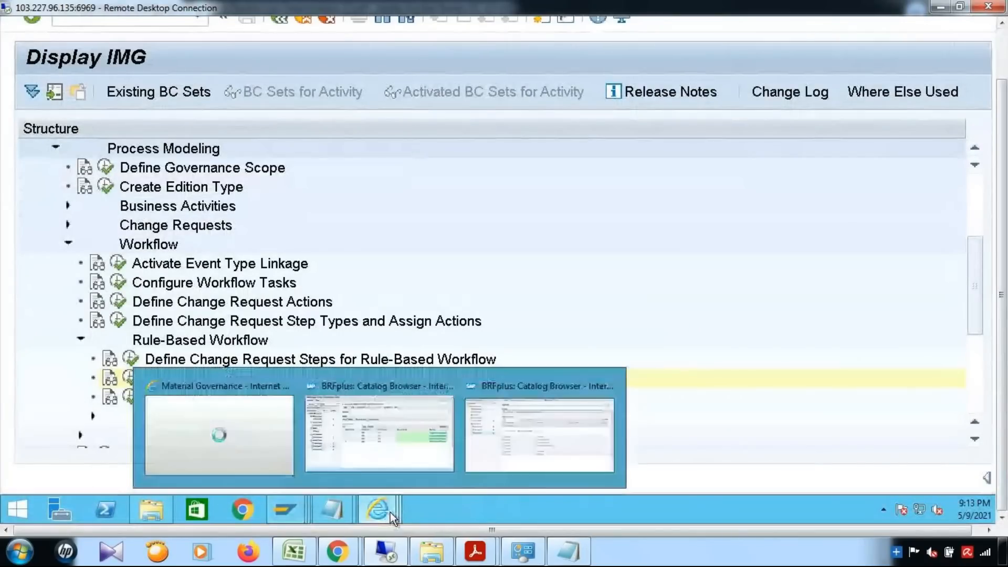
left_click(508, 464)
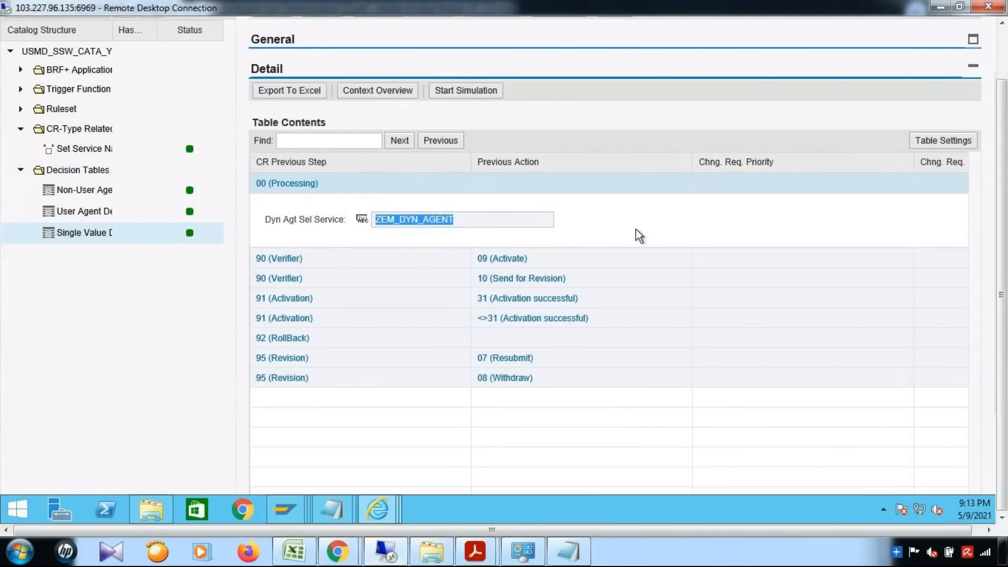
left_click_drag(1004, 247, 1006, 190)
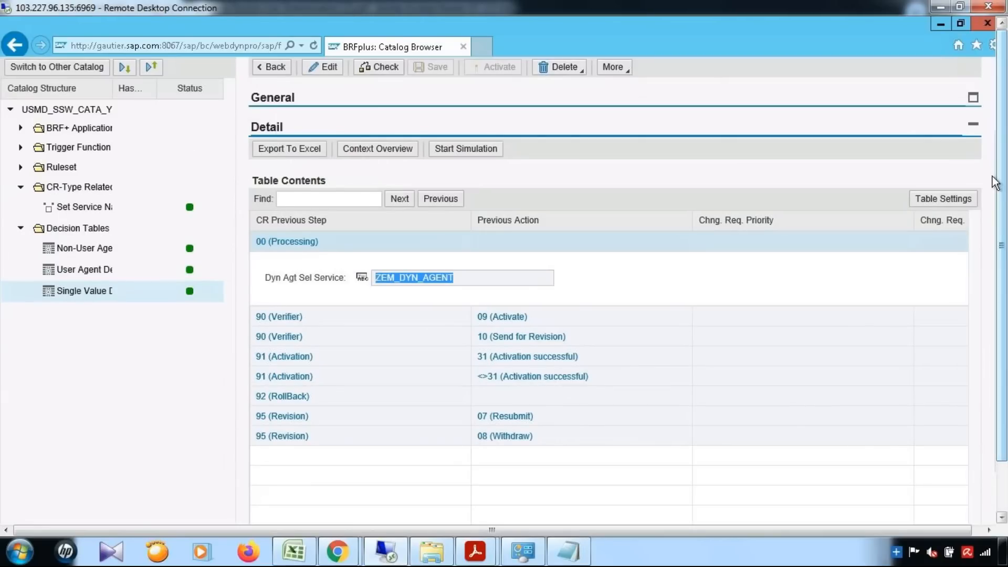
left_click(938, 23)
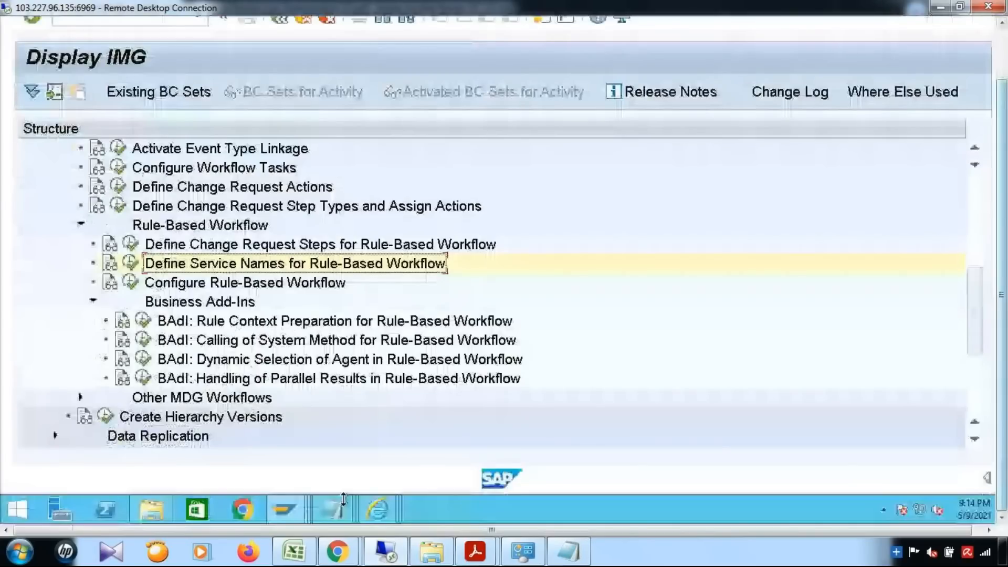
Display enhancement spot USMD_SSW_SERVICE_PROCESSOR in transaction SE18.
left_click(307, 499)
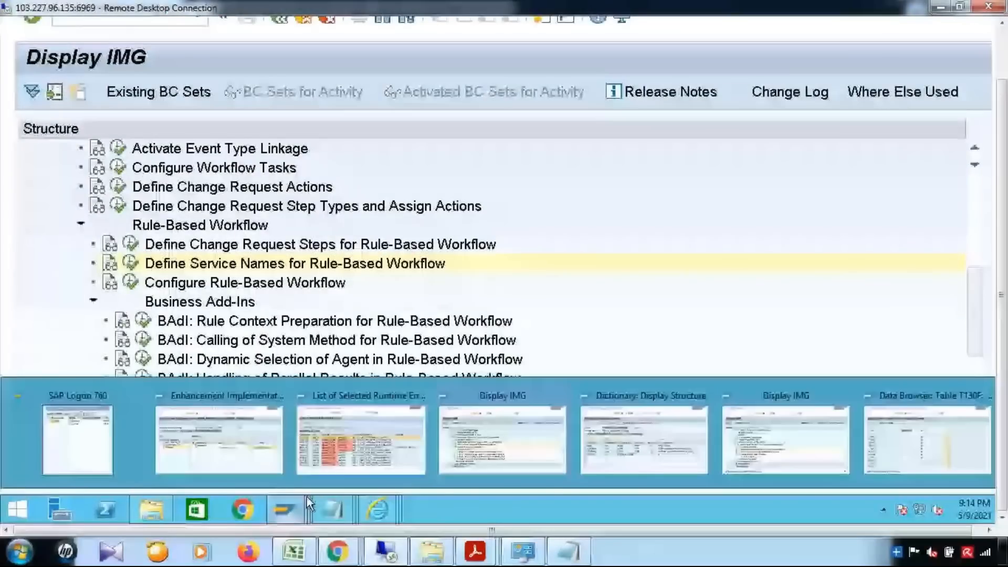
left_click(360, 440)
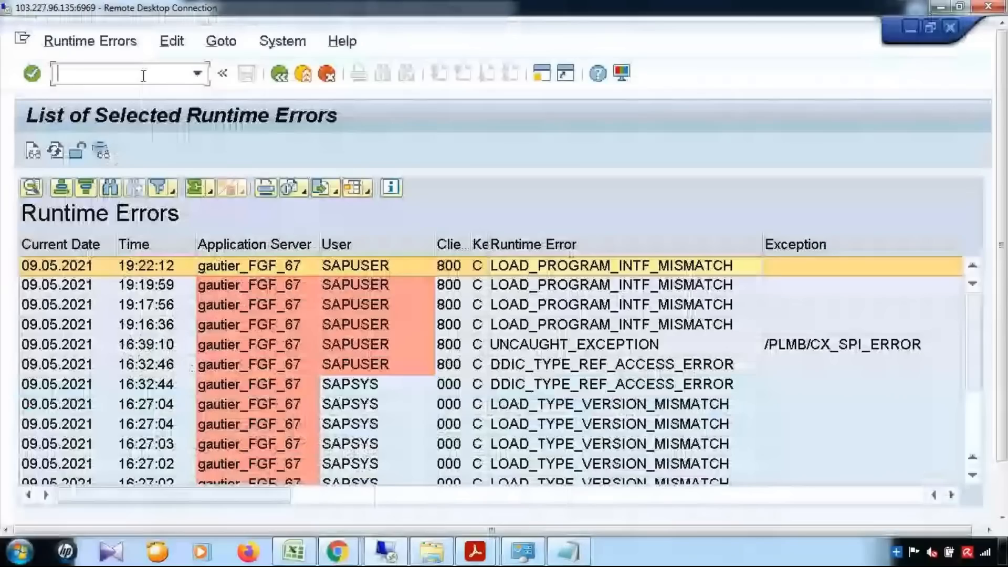
type("/nse18")
key("Return")
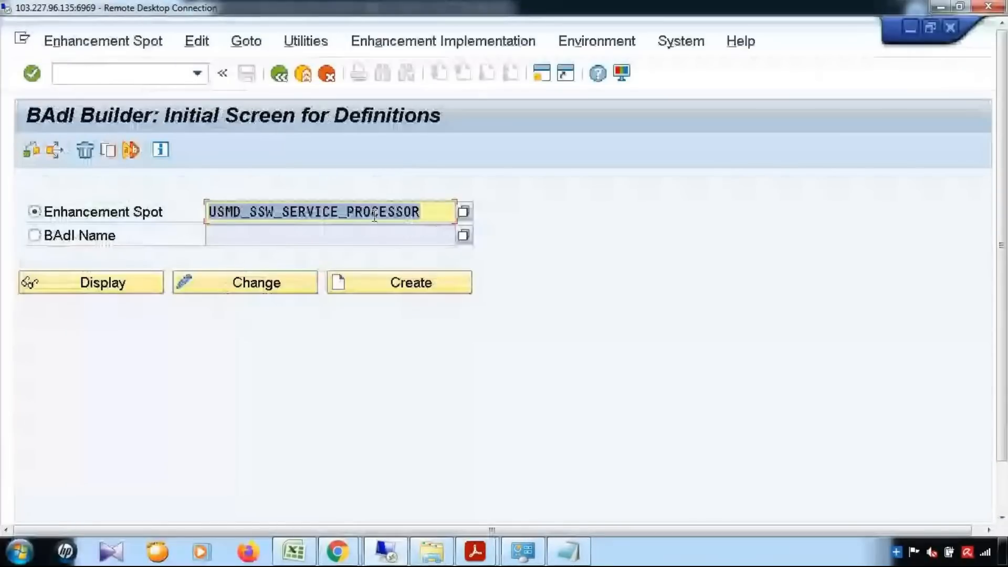
left_click(100, 288)
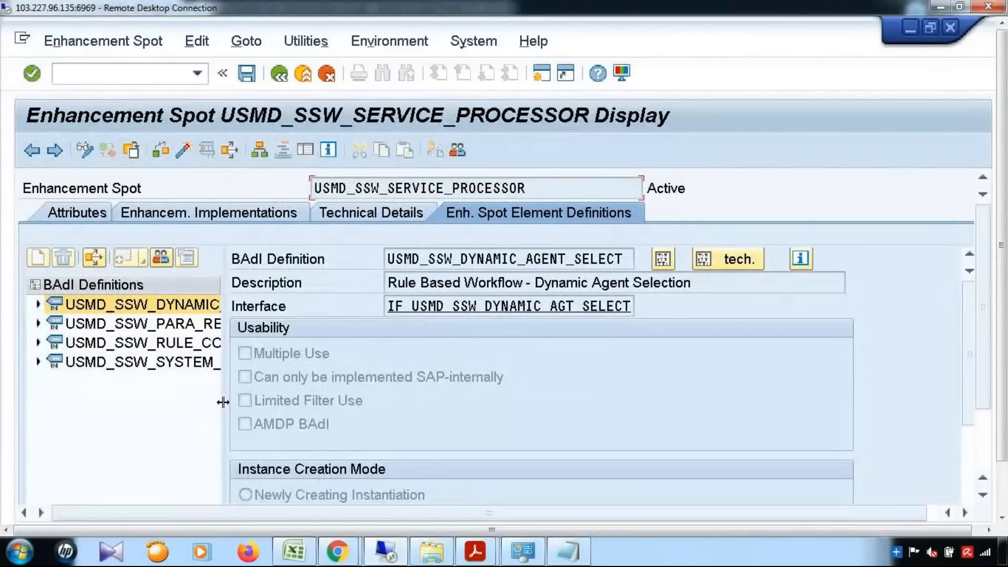
Choose Create BAdI Implementation on USMD_SSW_DYNAMIC_AGENT_SELECT's Implementations node.
left_click_drag(601, 401, 597, 399)
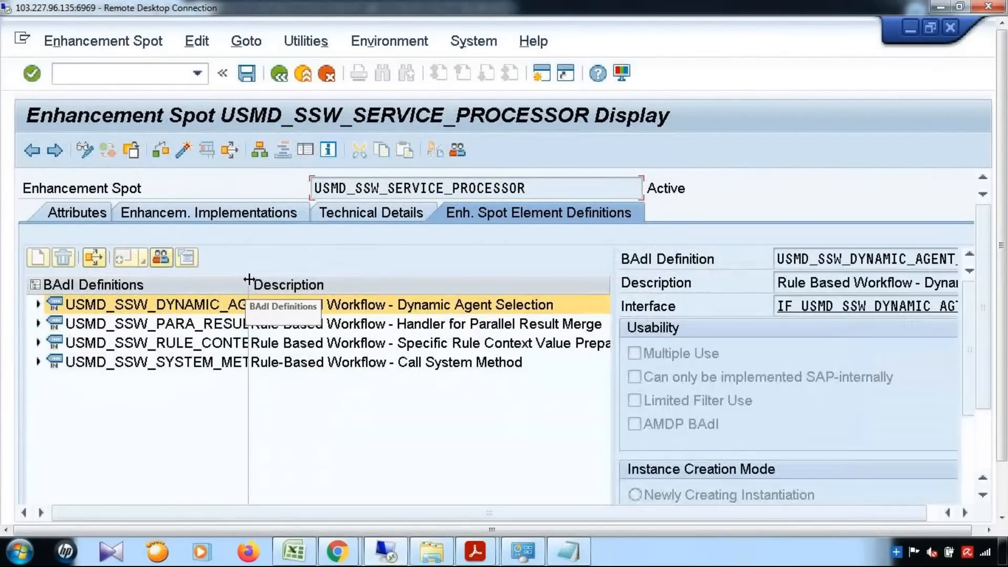
left_click_drag(248, 283, 456, 283)
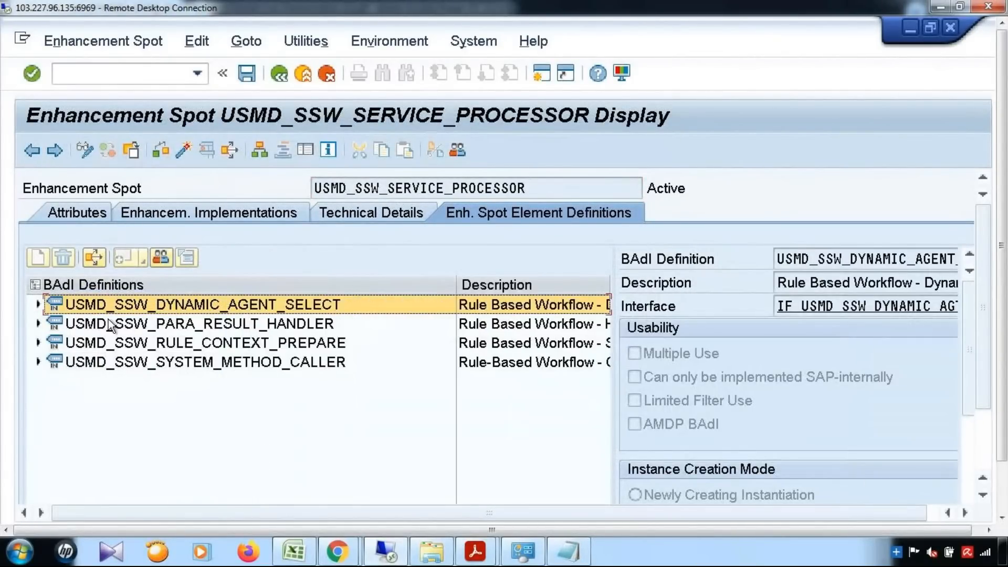
left_click(38, 305)
left_click(107, 362)
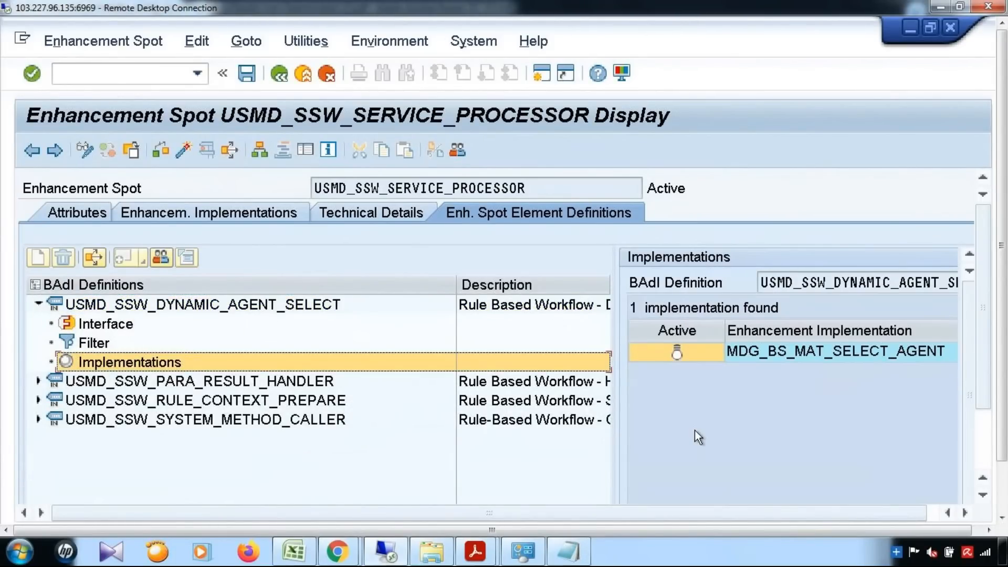
left_click(176, 361)
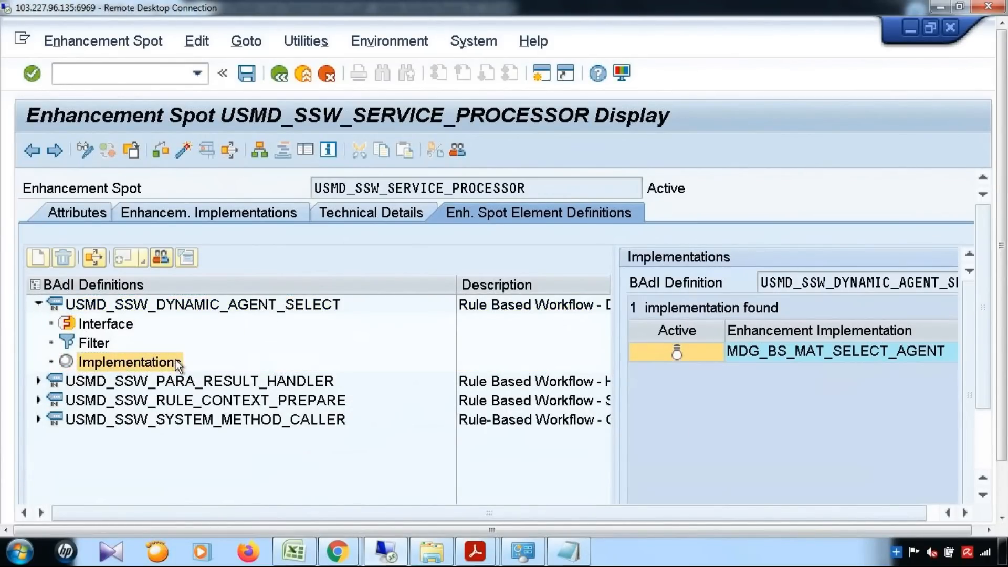
right_click(175, 360)
left_click(188, 369)
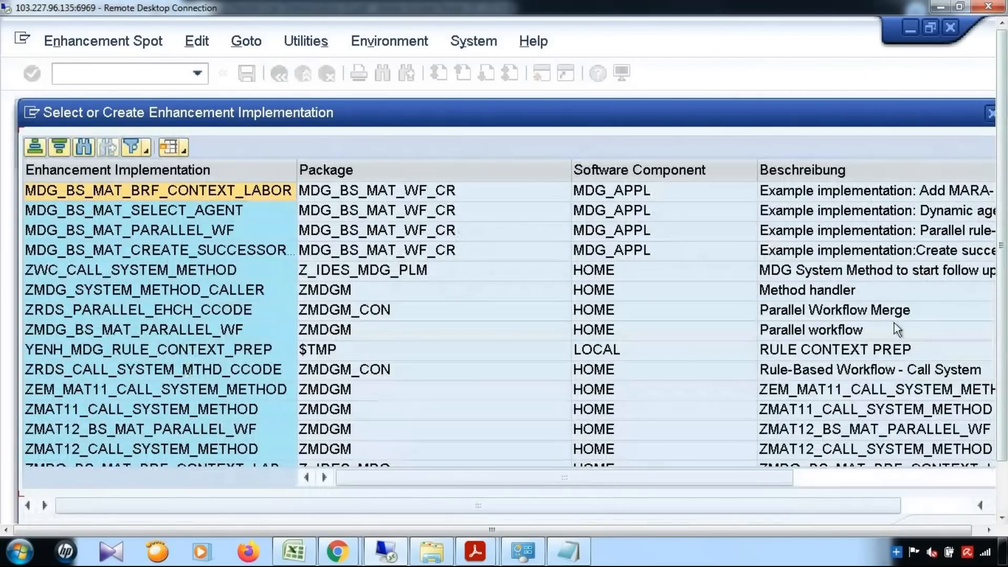
Create enhancement implementation YENH_DYNAMIC_AGENT, short text 'Dynamic Agent', as a local object.
left_click(950, 477)
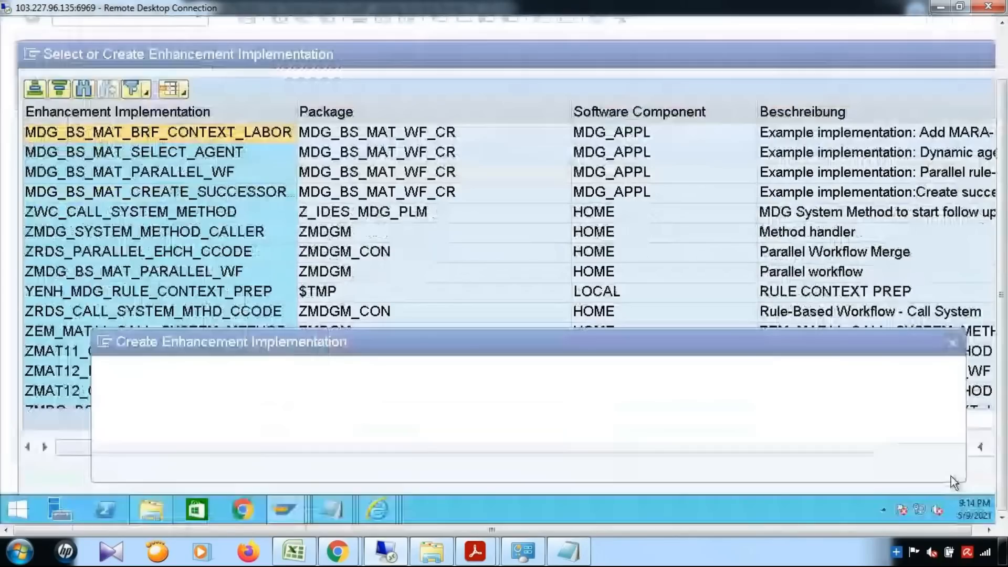
type("YENH_DYNAMIC")
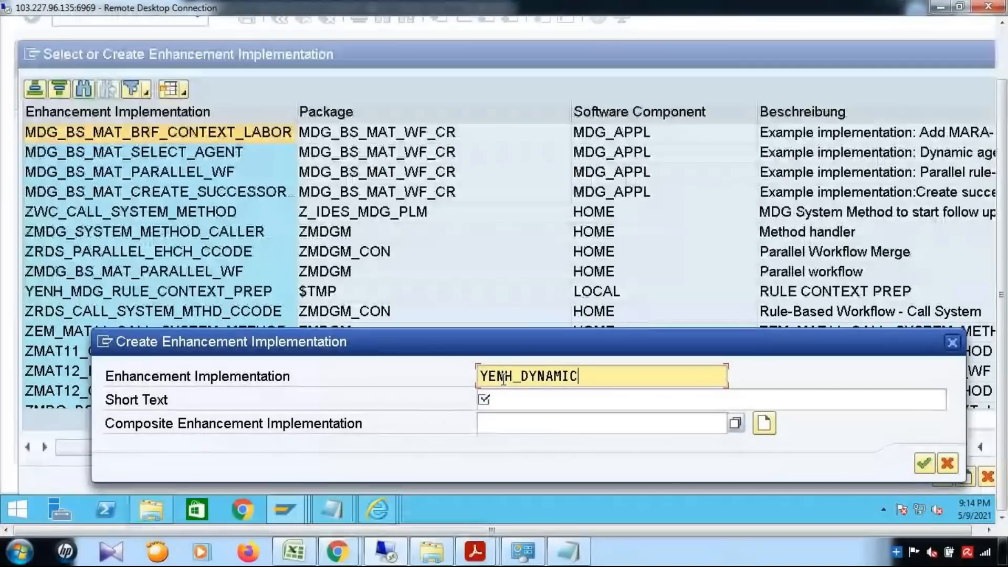
type("_AGENT")
left_click(514, 405)
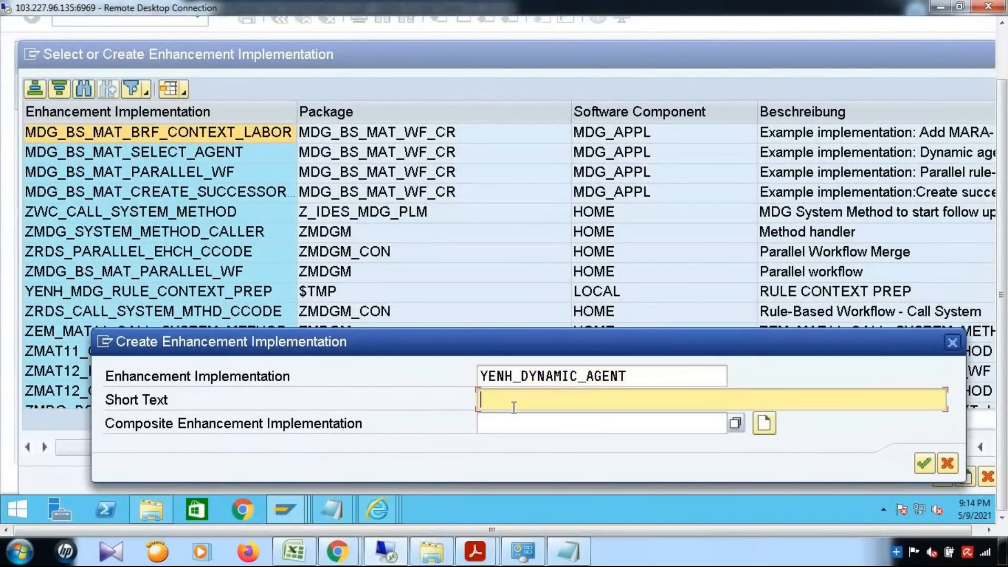
type("Dynamic Agent")
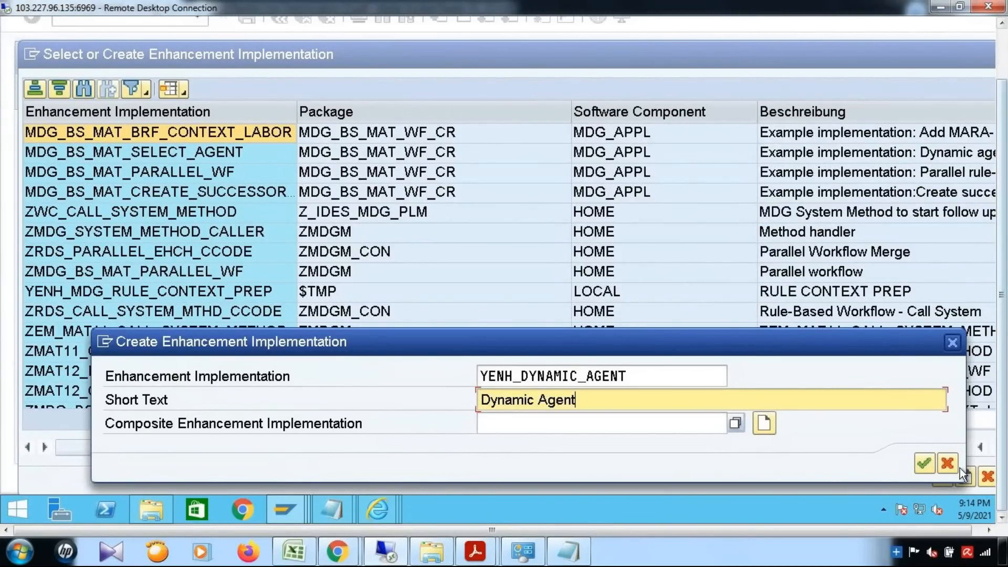
left_click(924, 463)
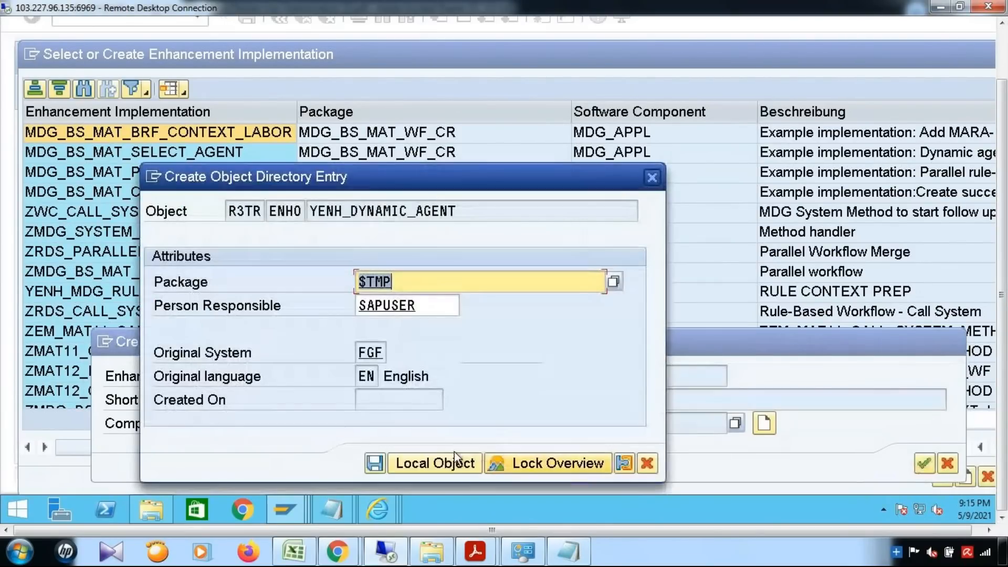
left_click(440, 463)
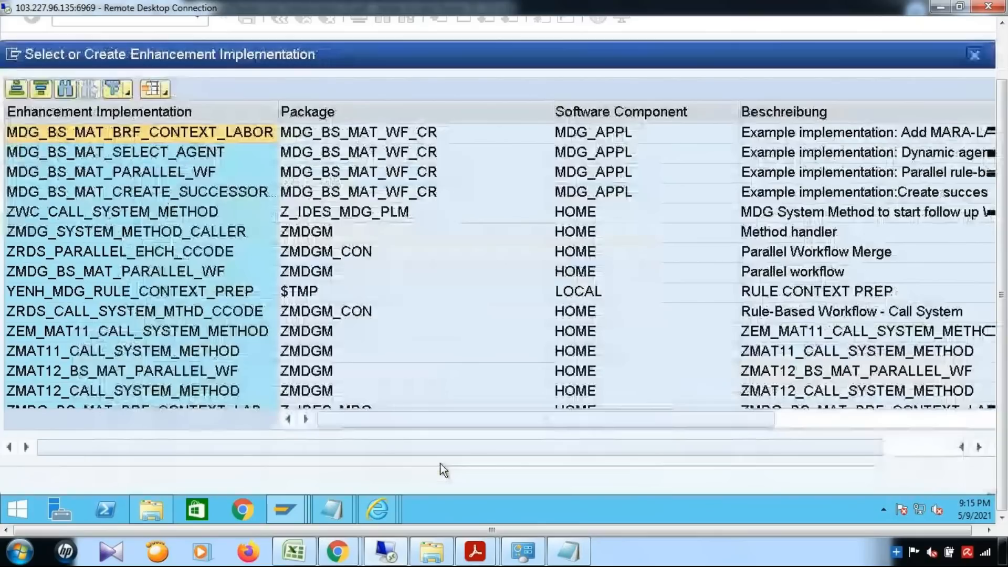
Name the BAdI implementation YBADI_DYNAMIC_AGENT with description 'DYNAMIC AGENT'.
left_click(945, 486)
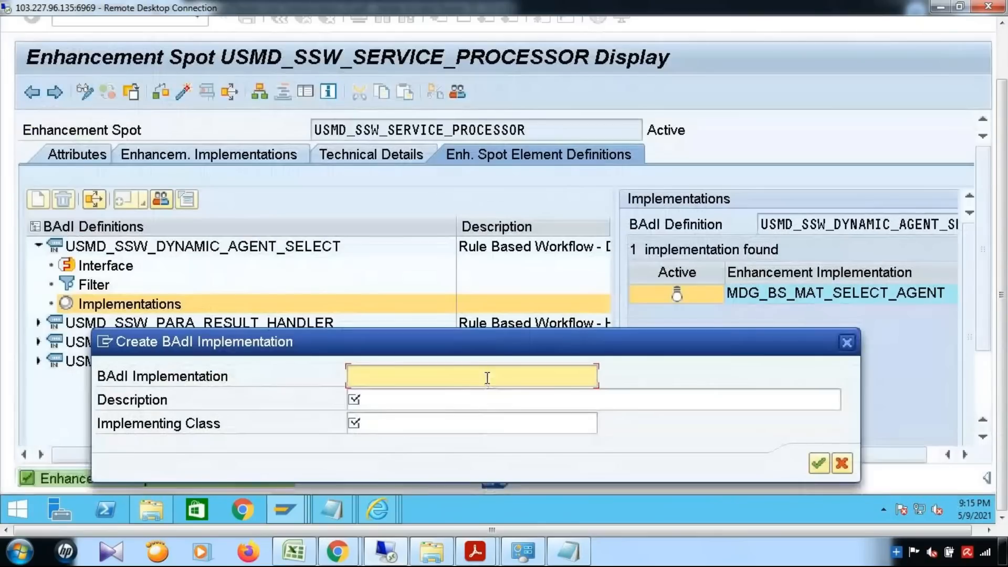
type("YBADI_")
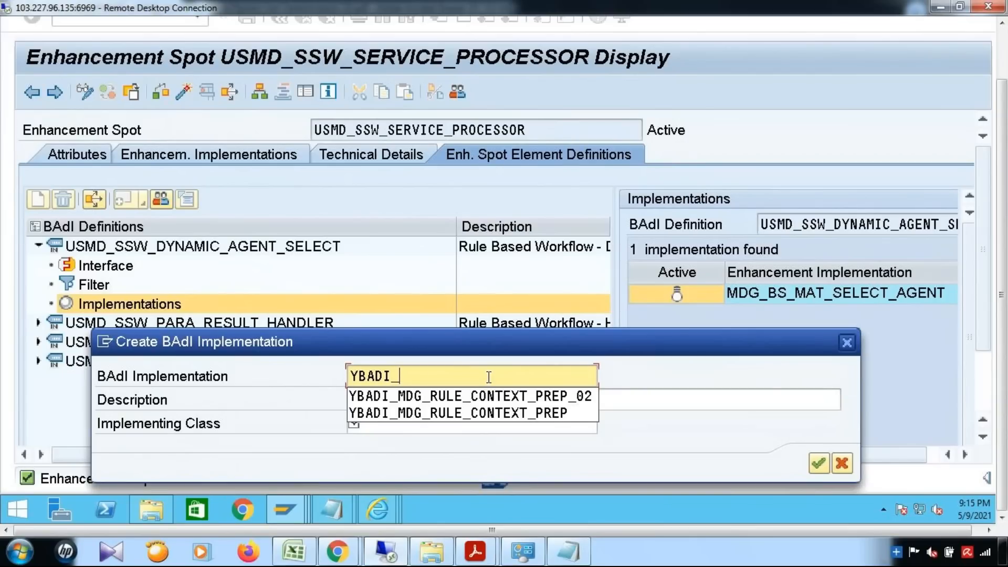
type("DYNAMIC")
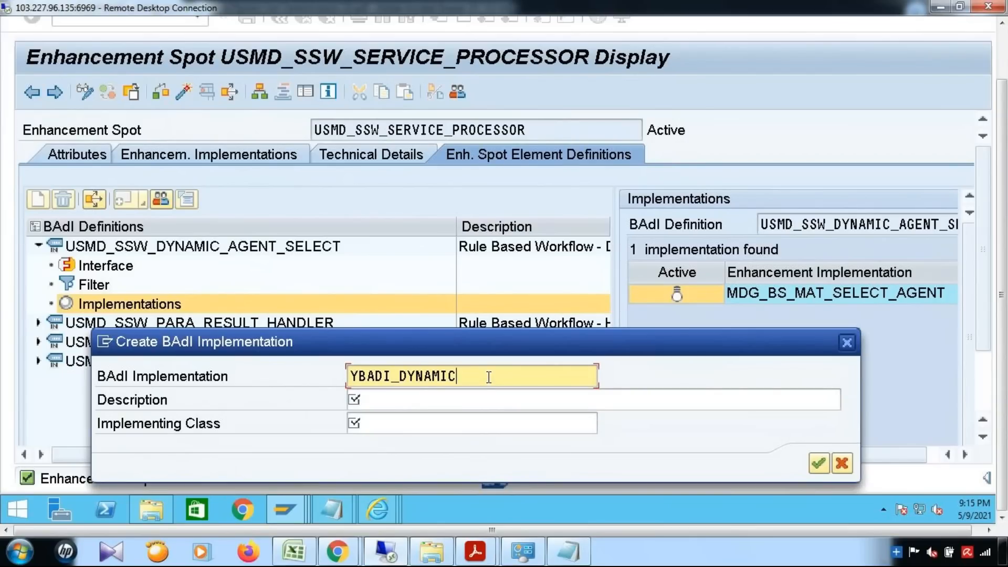
type("_AGENT")
key("Tab")
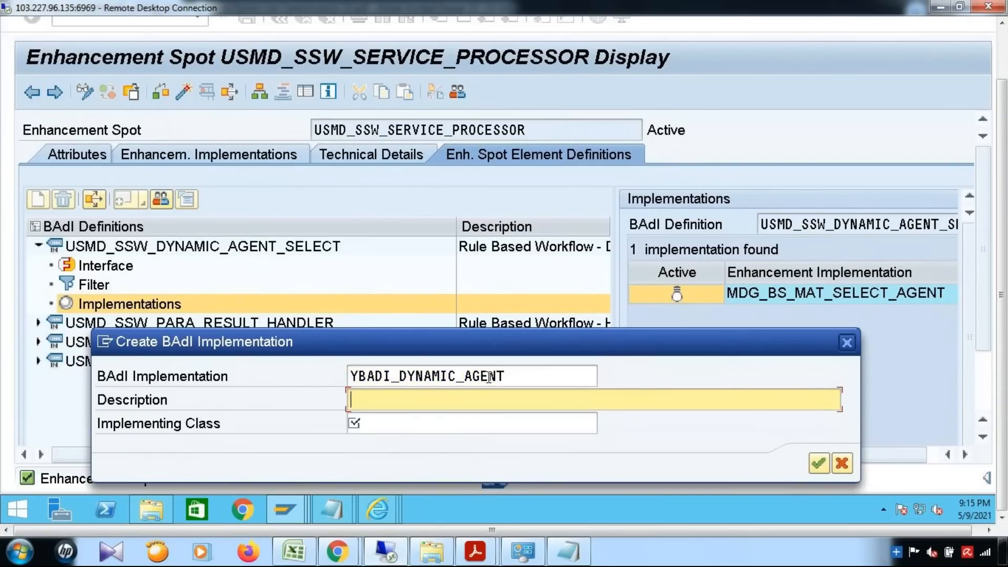
type("DYNAMIC AGENT")
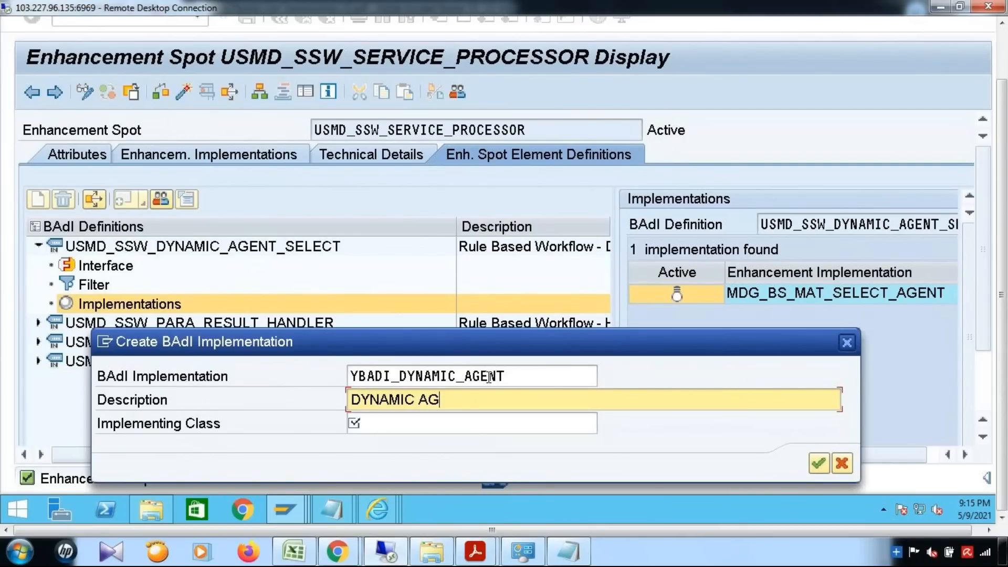
left_click(483, 432)
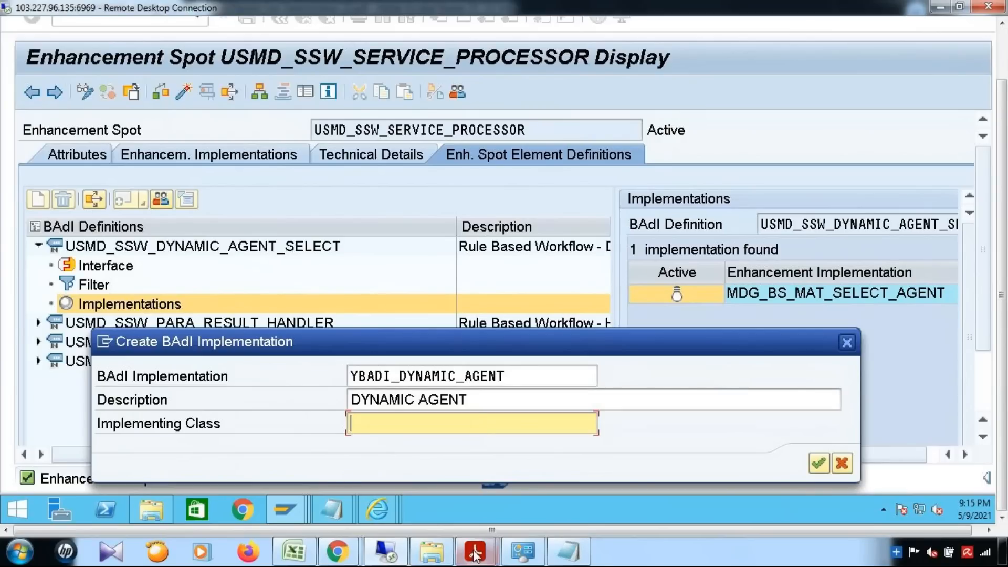
Bring the PDF guide forward and scroll to the GET_DYNAMIC_AGENTS section on page 14.
mouse_move(475, 554)
left_click(612, 493)
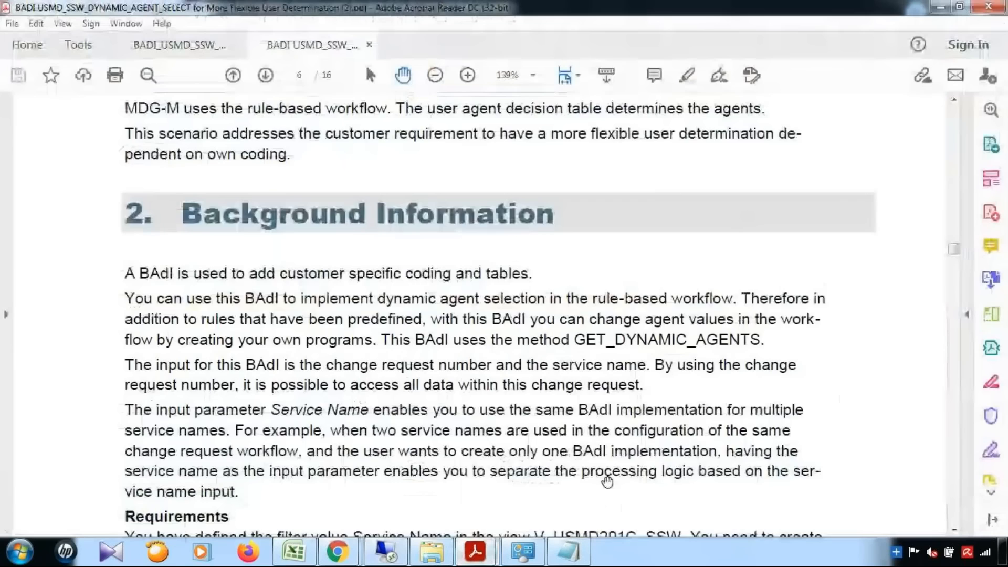
scroll(637, 271, "down", 15)
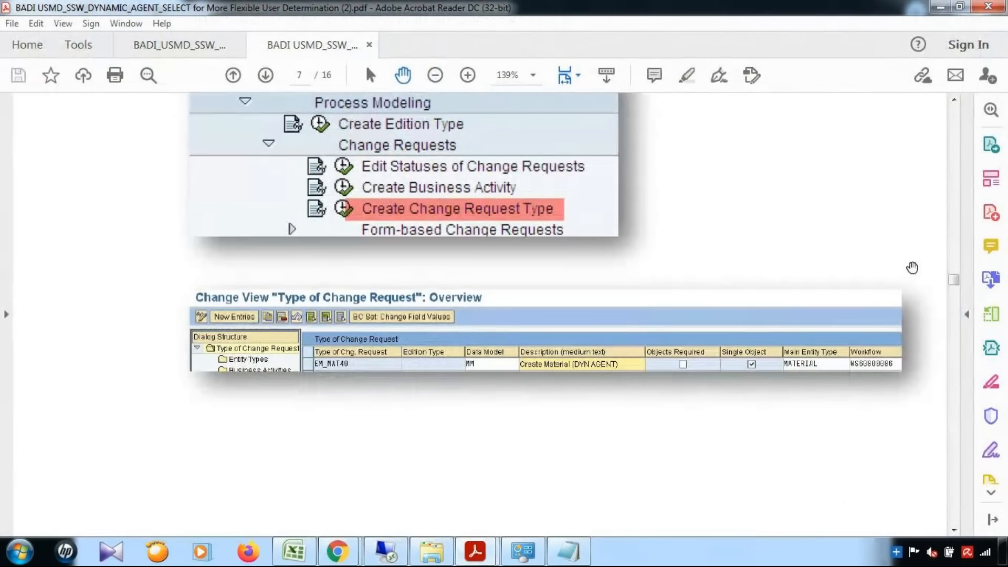
left_click_drag(954, 280, 968, 437)
scroll(970, 452, "down", 5)
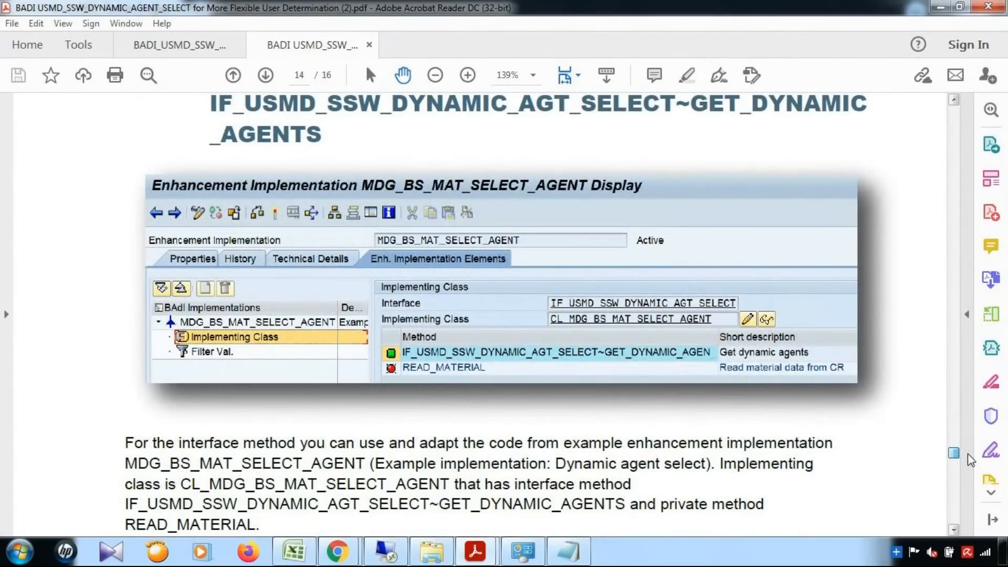
scroll(970, 459, "up", 2)
scroll(549, 361, "down", 2)
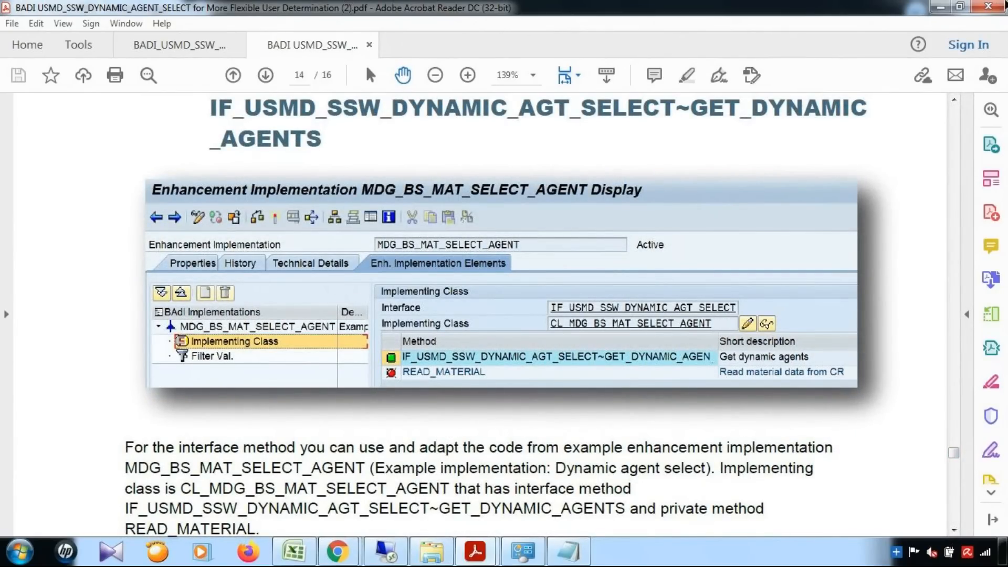
Enter CL_MDG_BS_MAT_AGENT as the implementing class and confirm the new BAdI implementation.
left_click(940, 6)
type("CL_M")
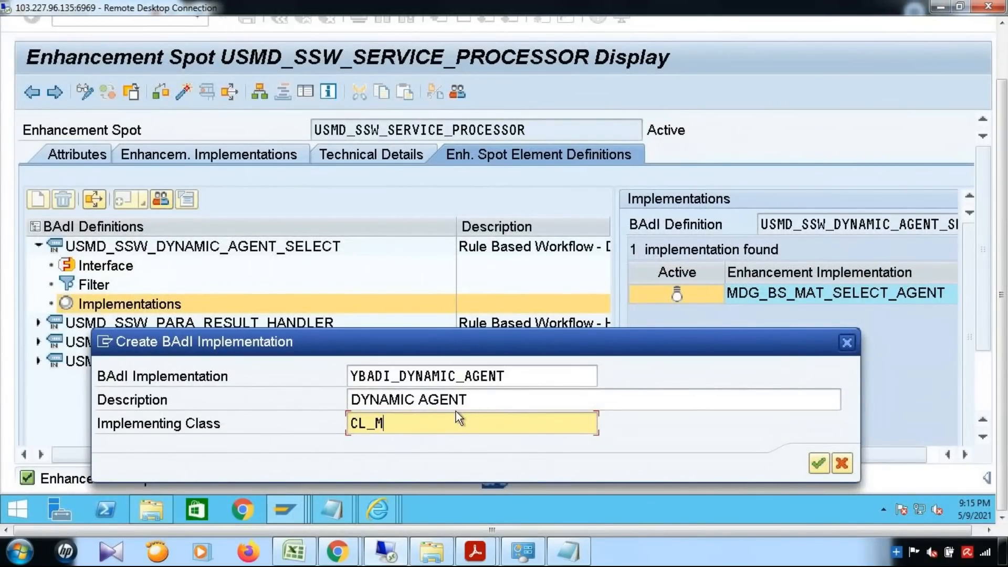
type("DG_BS_MAT_AGENT")
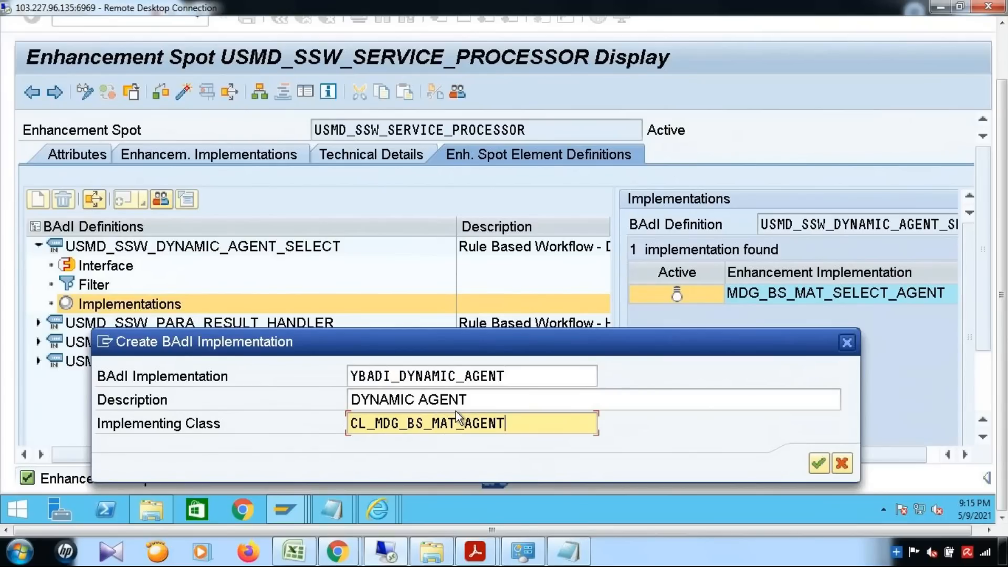
left_click(817, 464)
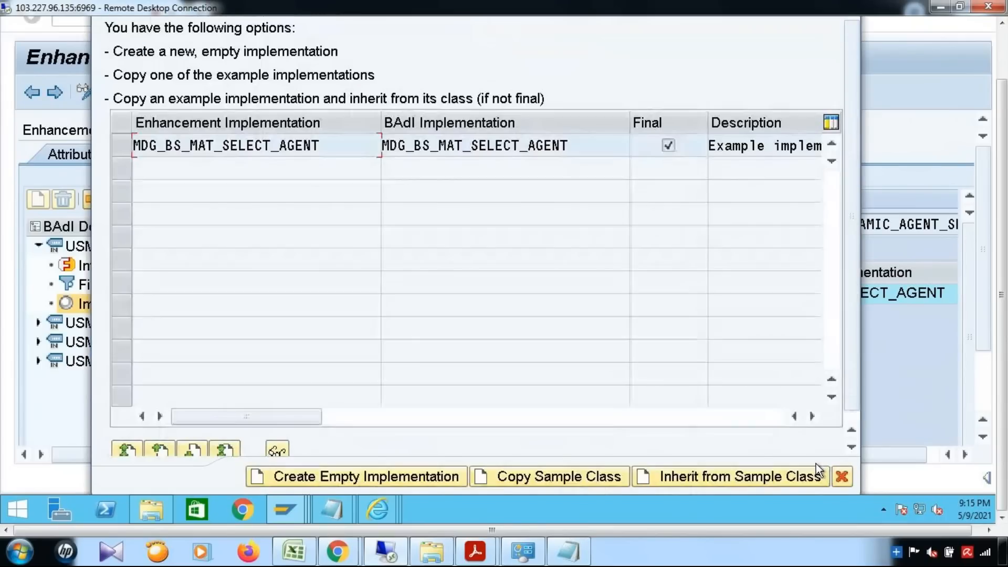
Copy sample class MDG_BS_MAT_SELECT_AGENT, then dismiss the access-key request and Access refused error.
left_click(125, 148)
left_click(517, 476)
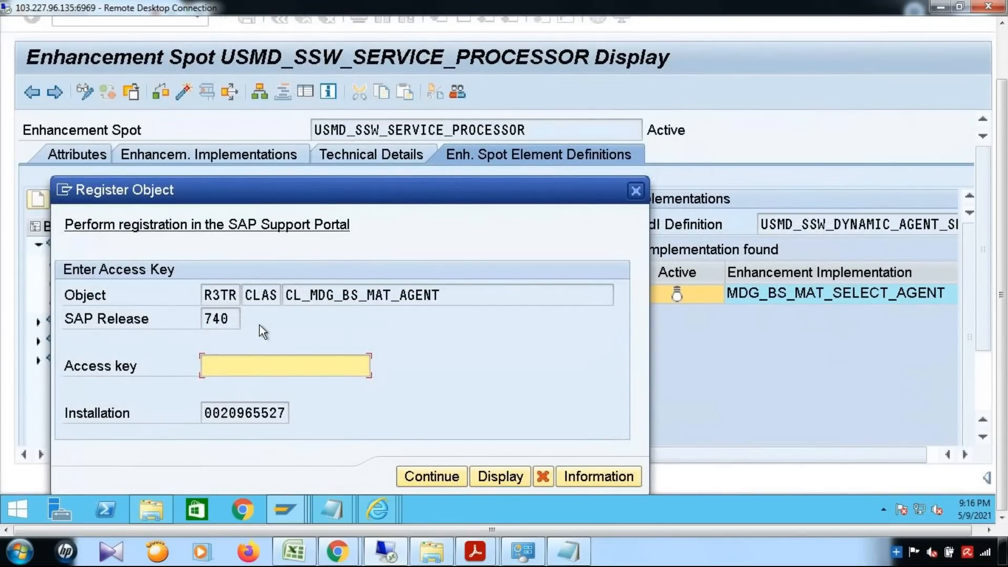
left_click(441, 478)
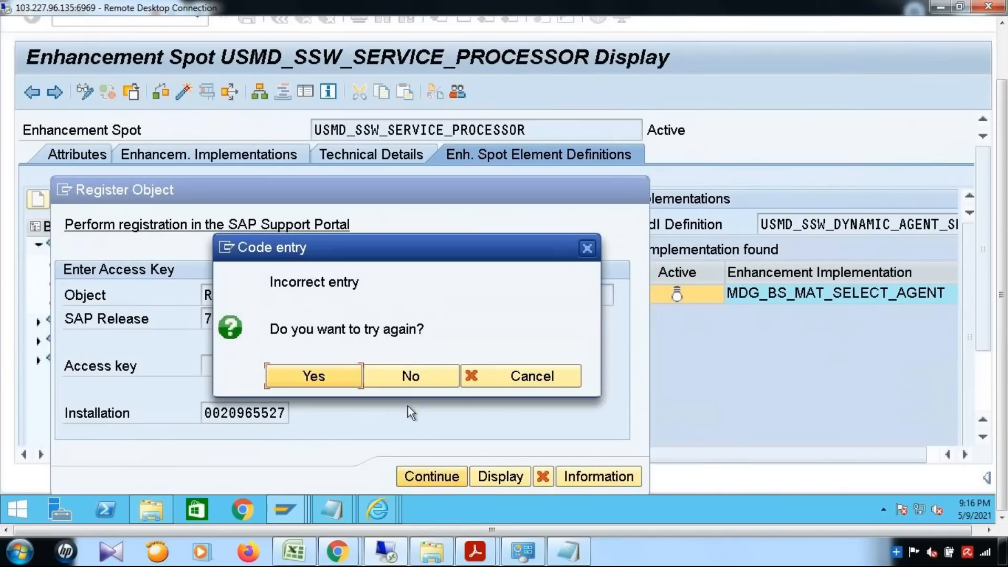
left_click(409, 375)
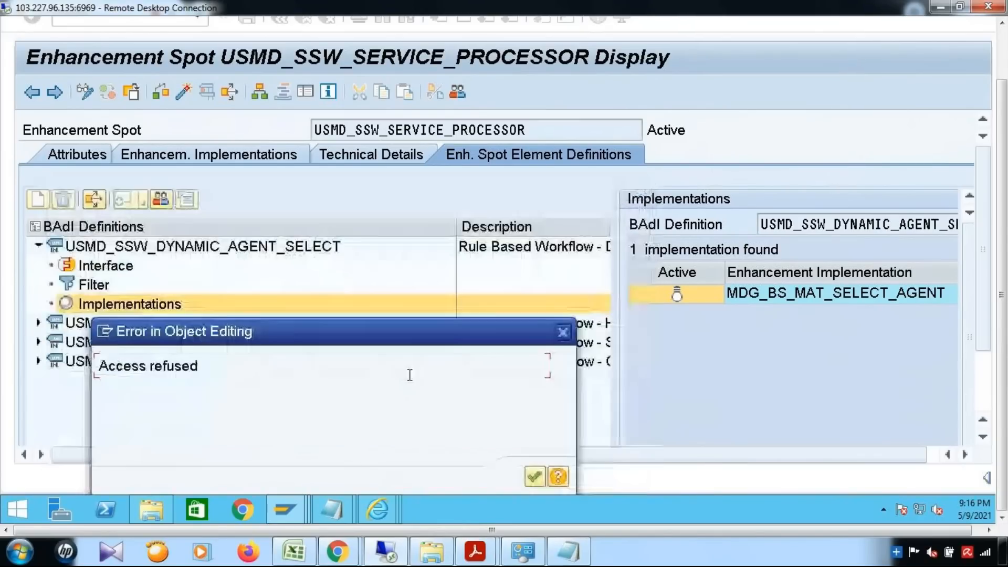
left_click(563, 332)
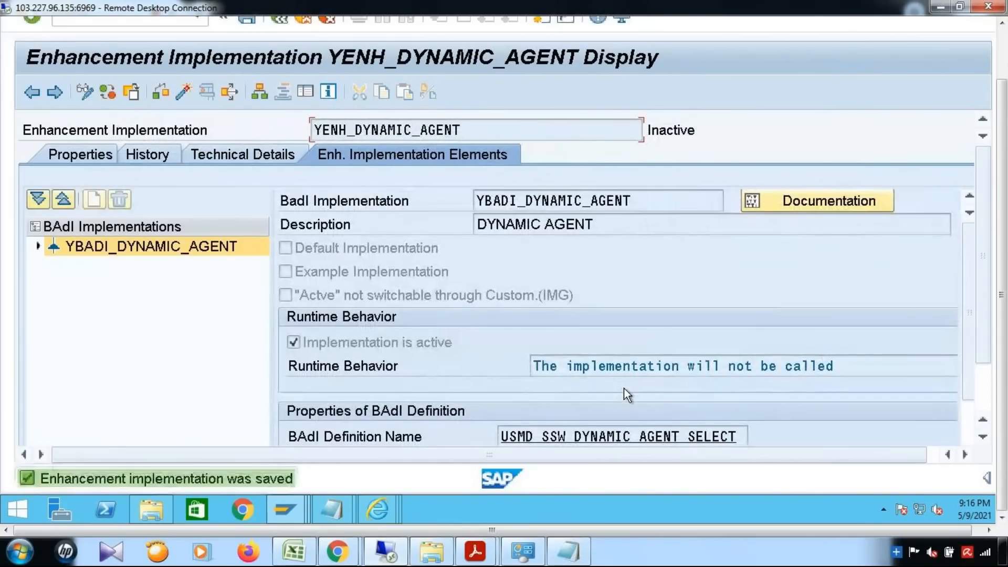
Expand YBADI_DYNAMIC_AGENT, show its implementing class, and copy the name CL_MDG_BS_MAT_AGENT.
double_click(63, 247)
left_click(102, 266)
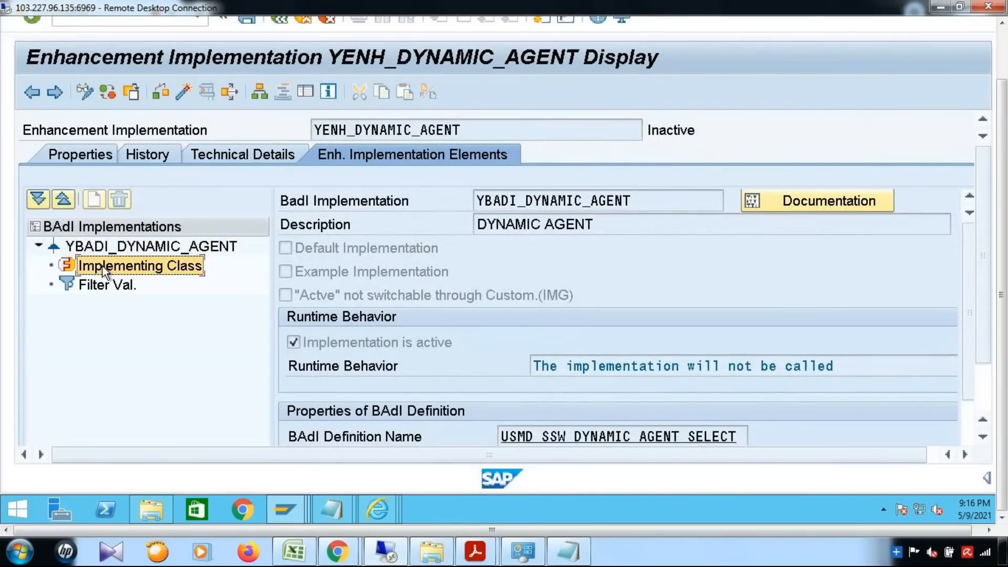
left_click(128, 272)
left_click_drag(701, 251, 406, 241)
key("ctrl+c")
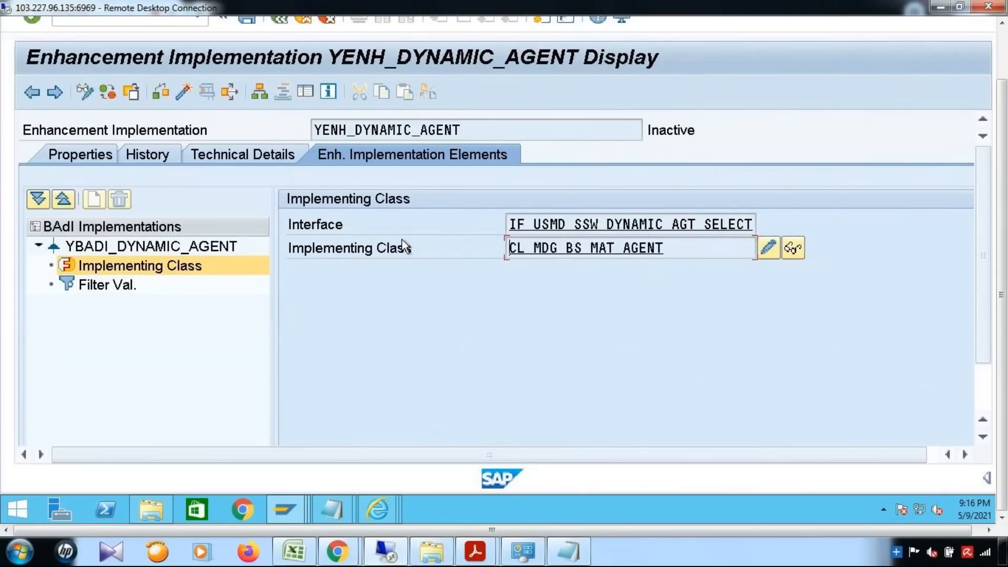
mouse_move(1001, 152)
left_mouse_down()
mouse_move(1002, 100)
mouse_move(1006, 171)
left_mouse_up()
mouse_move(330, 507)
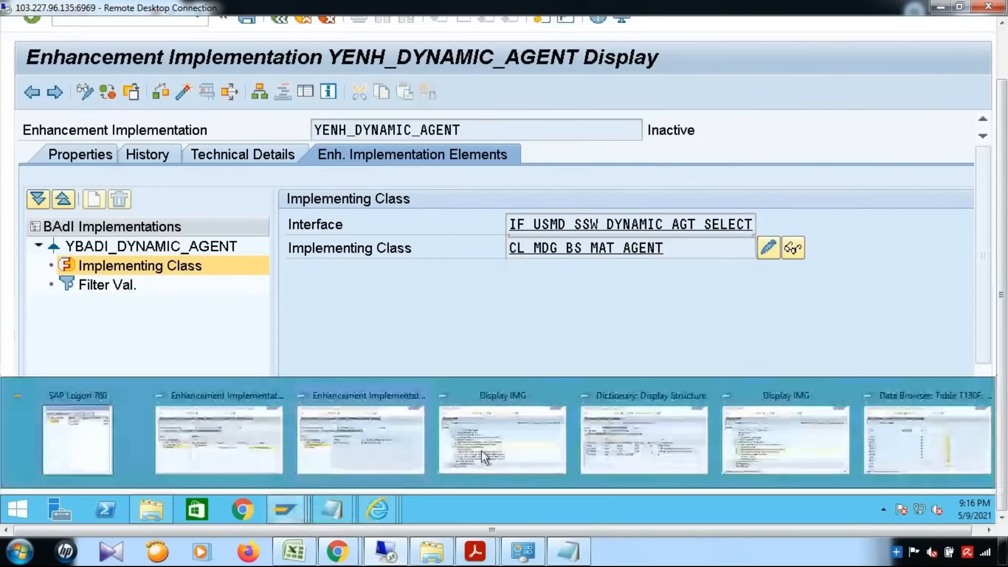
Paste CL_MDG_BS_MAT_AGENT into Class Builder and consult the dynamic agent reference PDF.
left_click(907, 466)
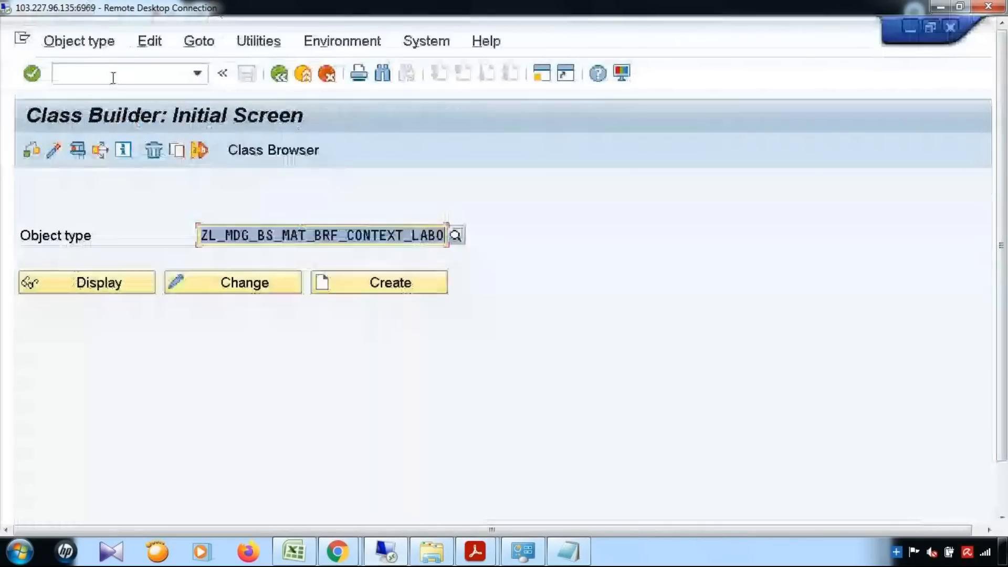
key("ctrl+v")
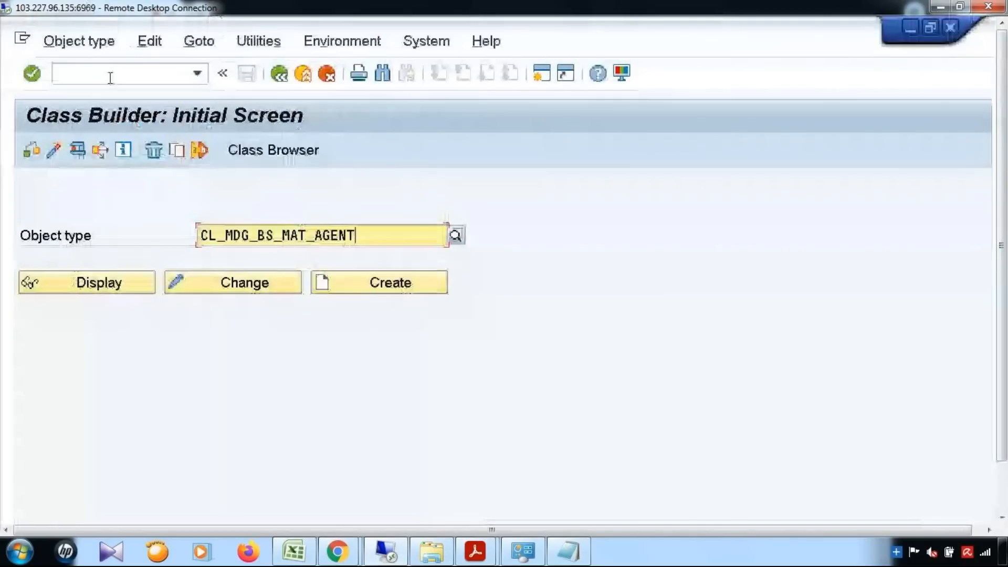
key("ctrl+a")
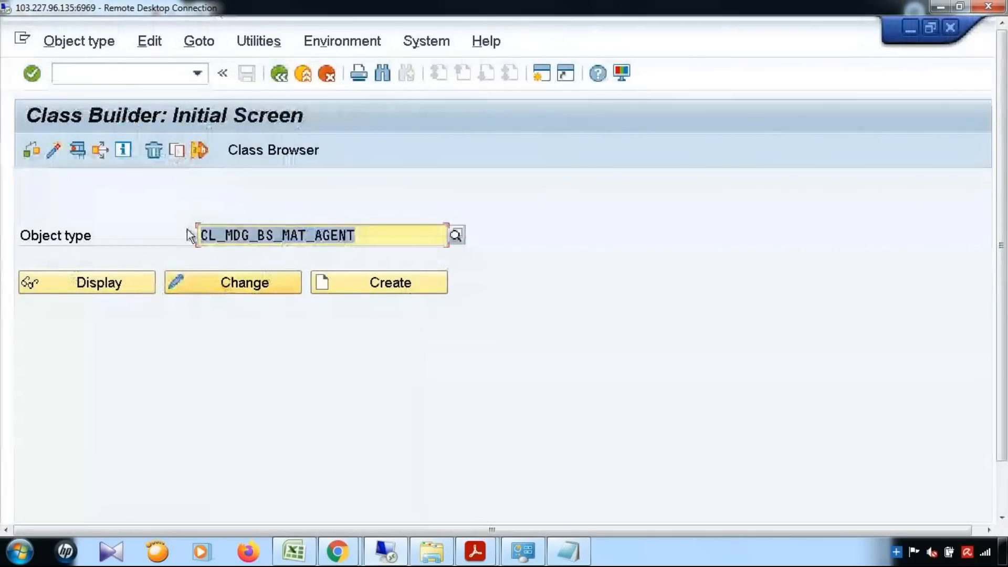
left_click_drag(1005, 320, 1006, 435)
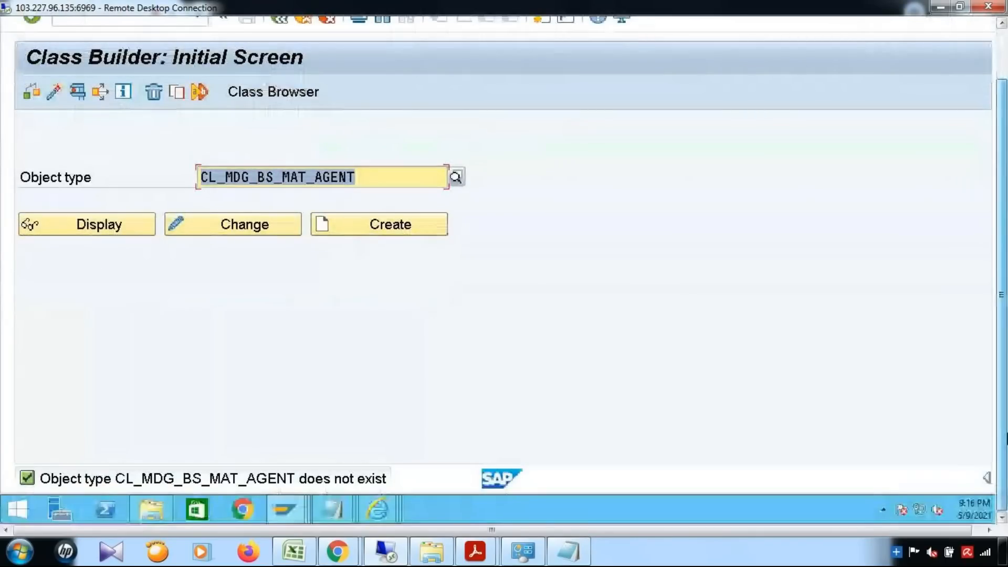
mouse_move(475, 552)
left_click(616, 500)
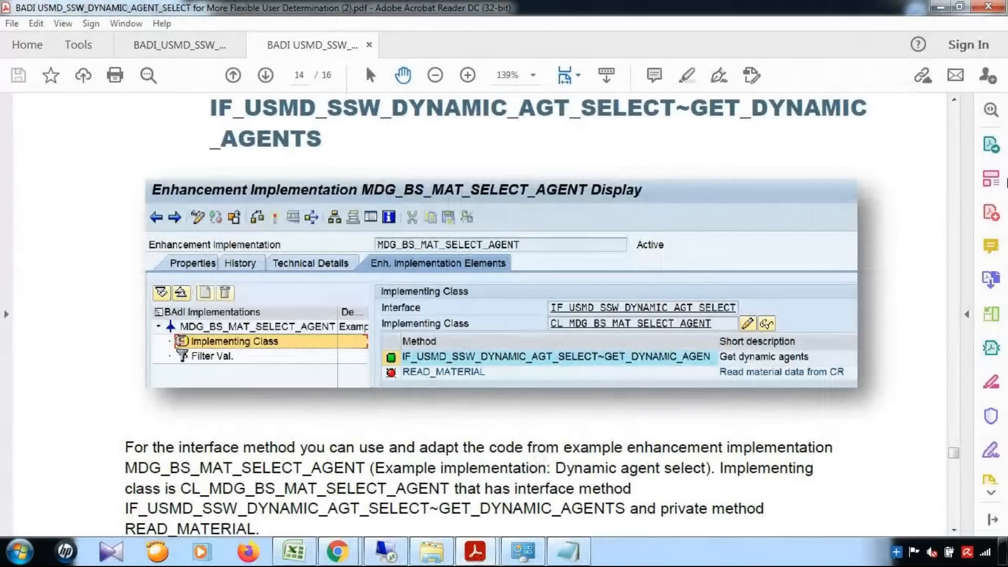
Correct the class name to CL_MDG_BS_MAT_SELECT_AGENT, copy it, and return to YENH_DYNAMIC_AGENT.
key("alt+Tab")
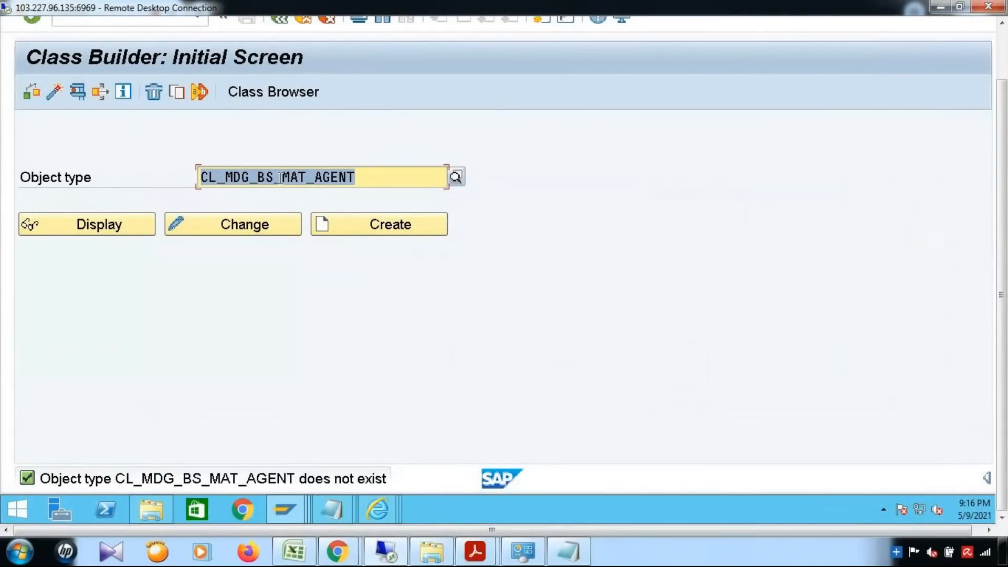
left_click(317, 178)
type("SELECT_")
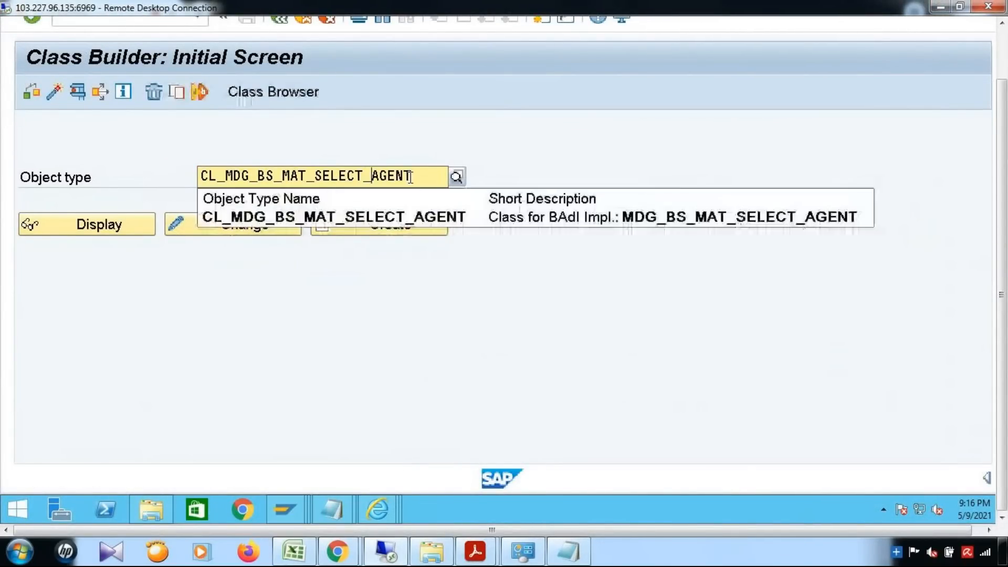
left_click(411, 178)
left_click_drag(284, 179, 106, 178)
key("ctrl+c")
left_click_drag(1000, 179, 1000, 132)
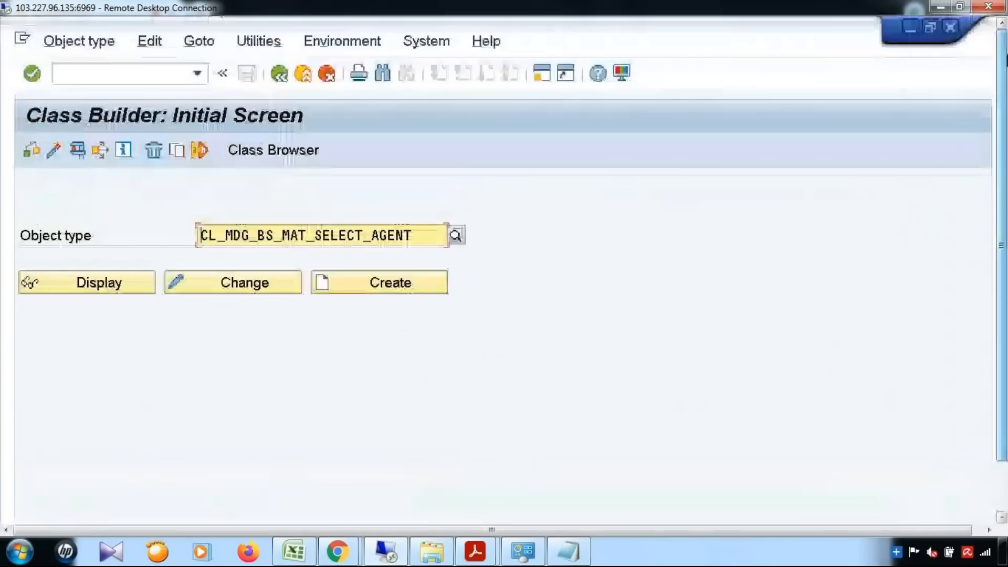
left_click(911, 26)
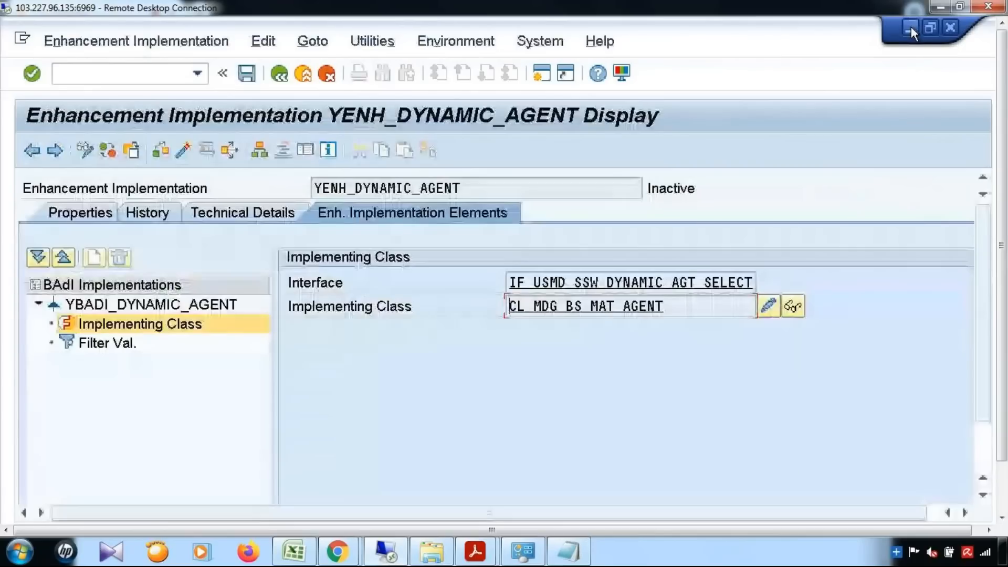
Try creating CL_MDG_BS_MAT_AGENT from sample class CL_MDG_BS_MAT_SELECT_AGENT; access is refused.
double_click(741, 316)
left_click(292, 436)
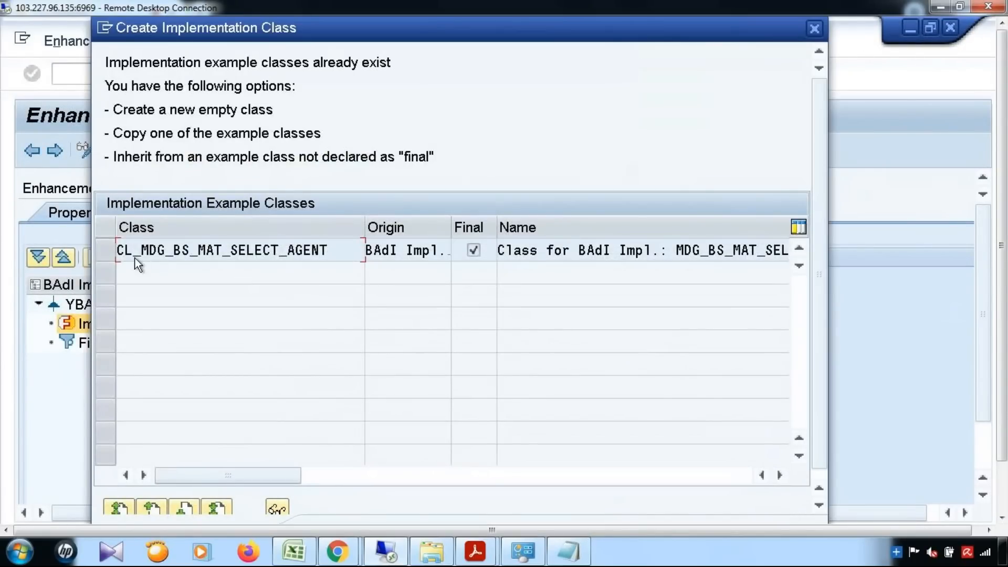
left_click(138, 257)
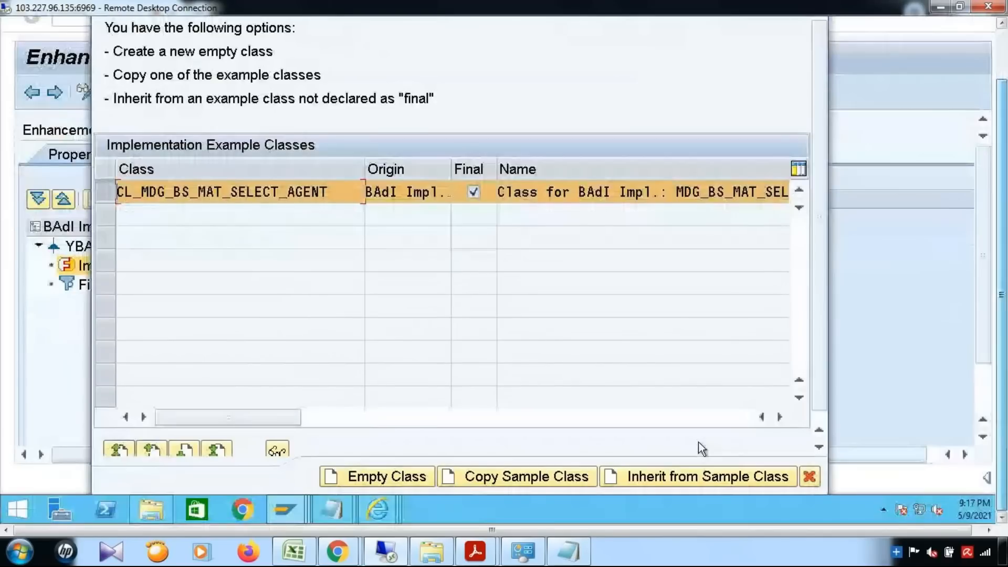
left_click(501, 477)
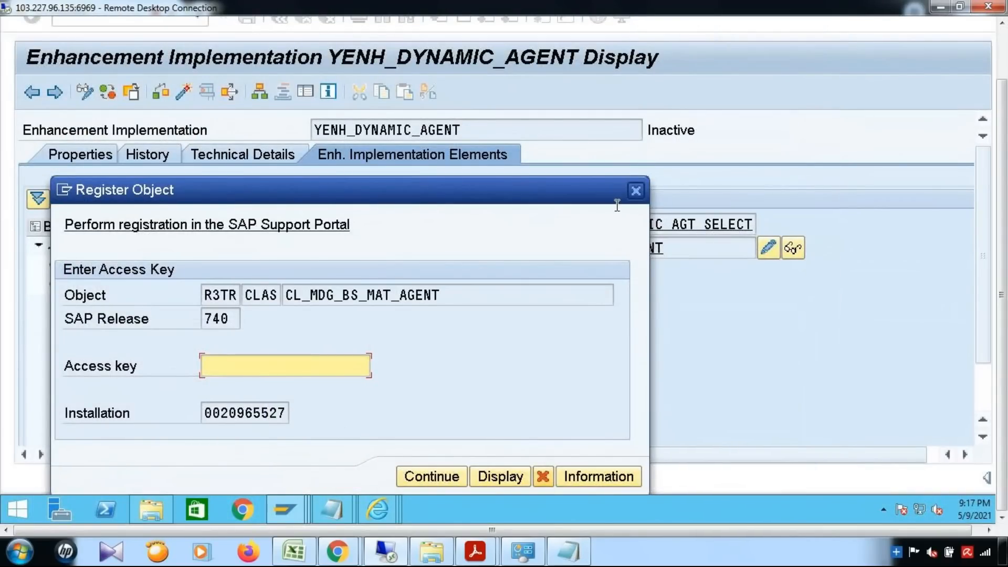
left_click(640, 193)
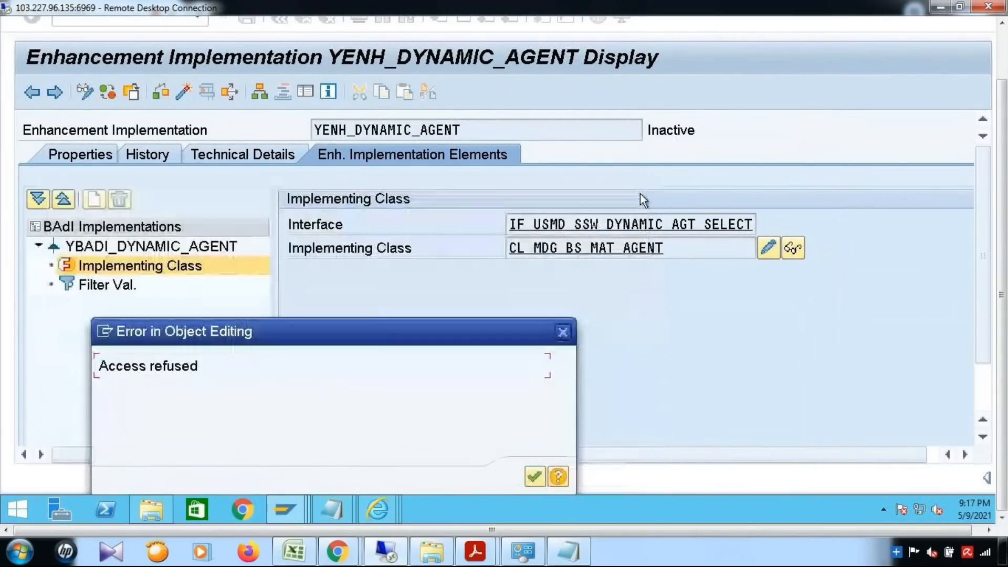
left_click(563, 332)
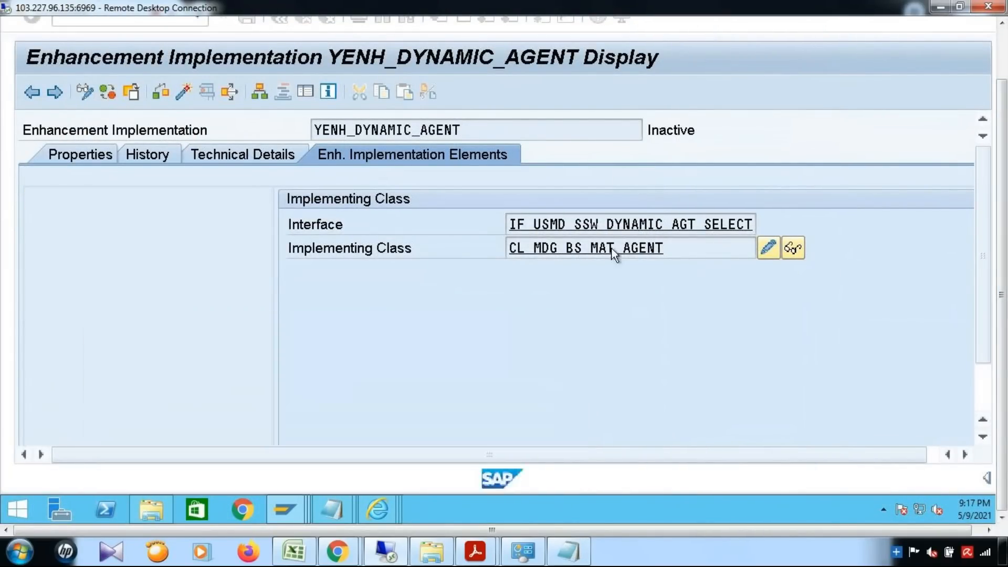
Retry opening the implementing class, cancel the creation, and switch YENH_DYNAMIC_AGENT to change mode.
double_click(612, 248)
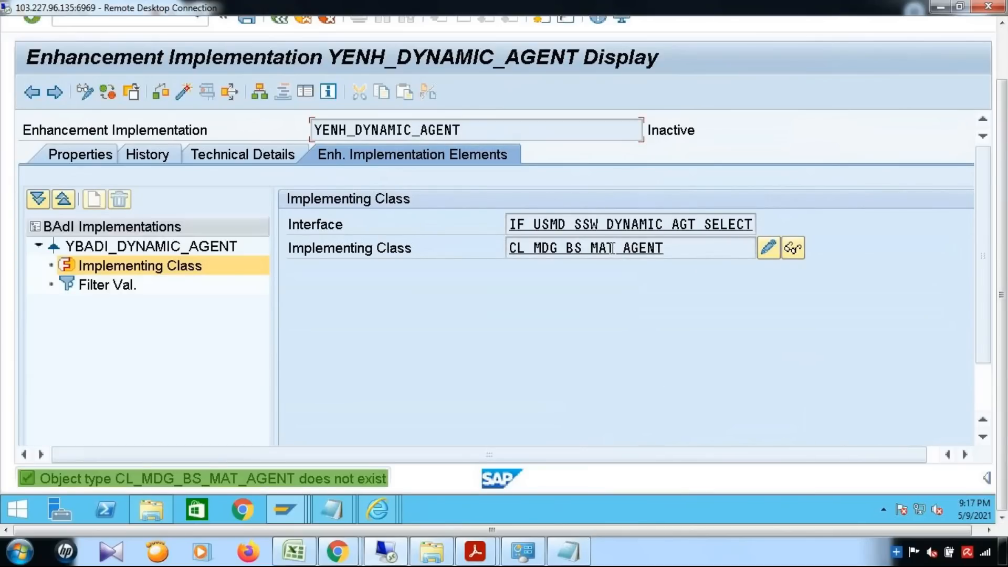
left_click(768, 249)
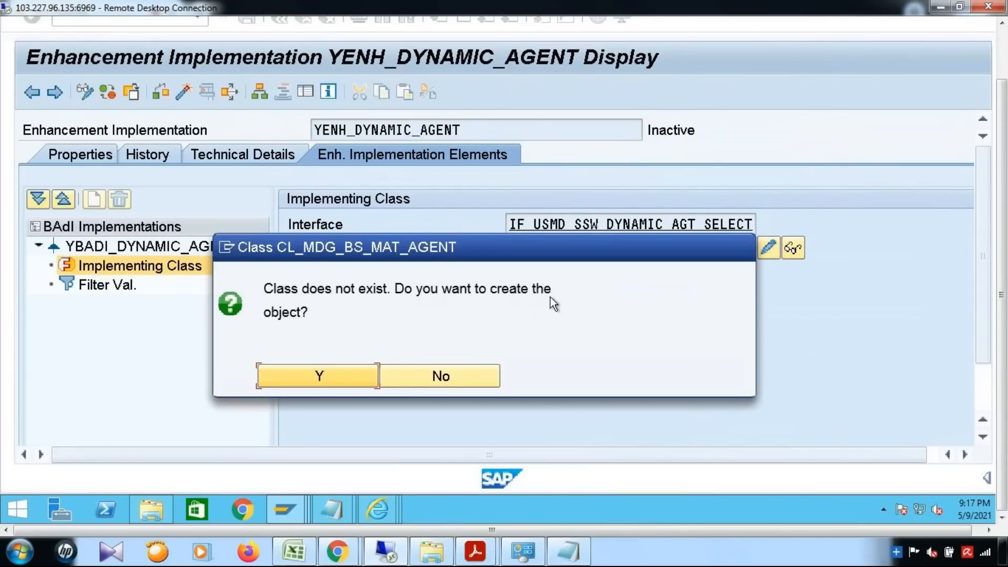
left_click(342, 373)
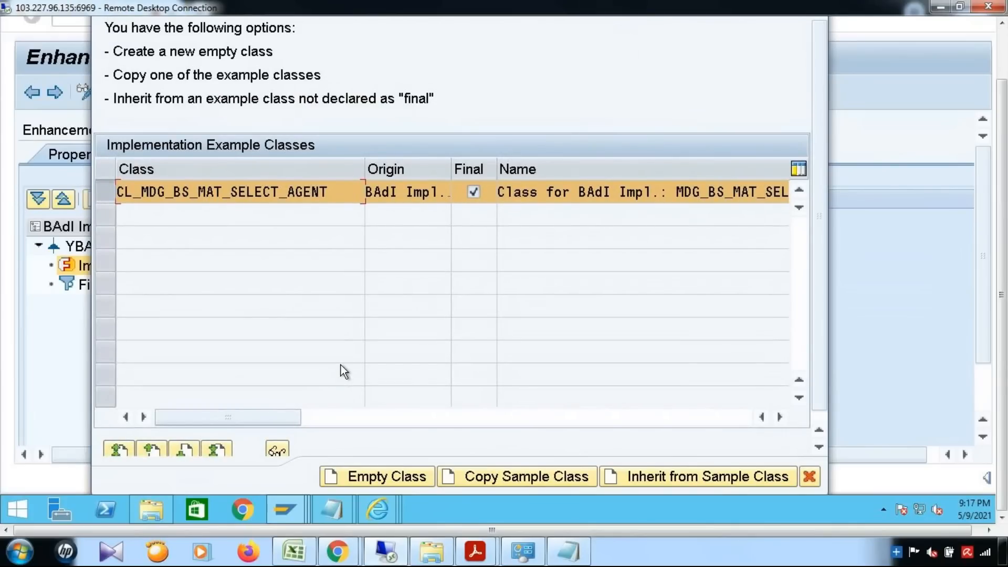
scroll(341, 365, "down", 1)
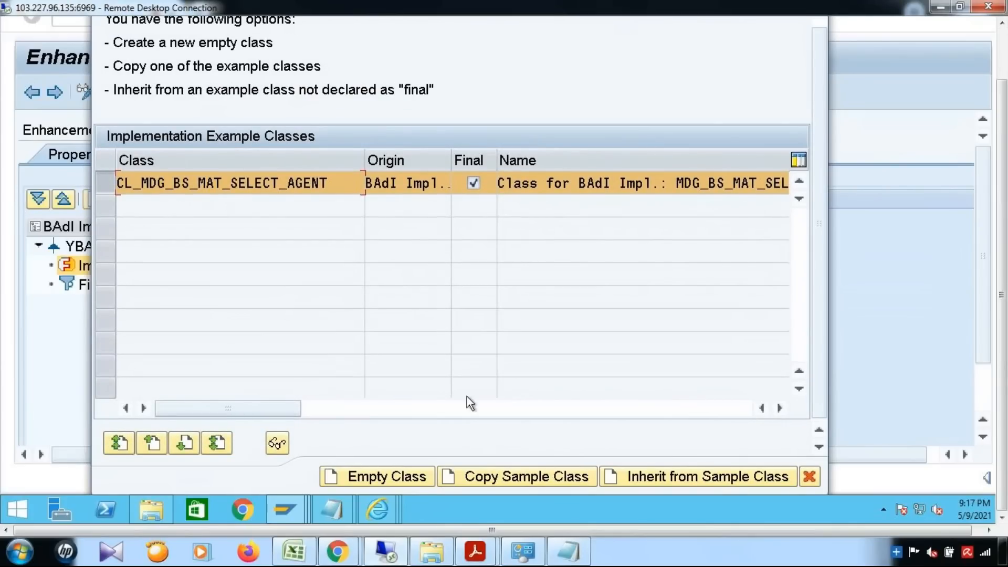
left_click(808, 478)
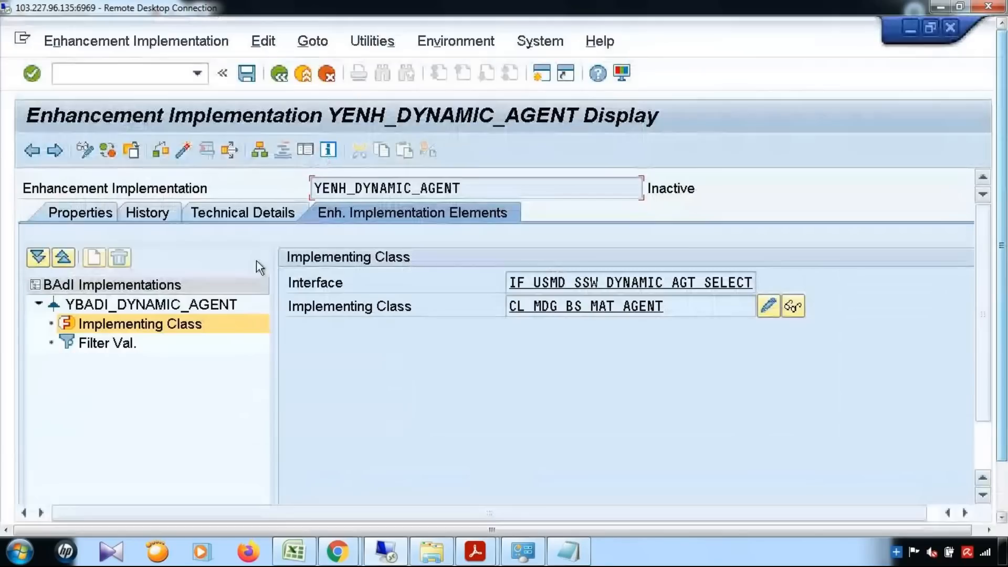
left_click(86, 150)
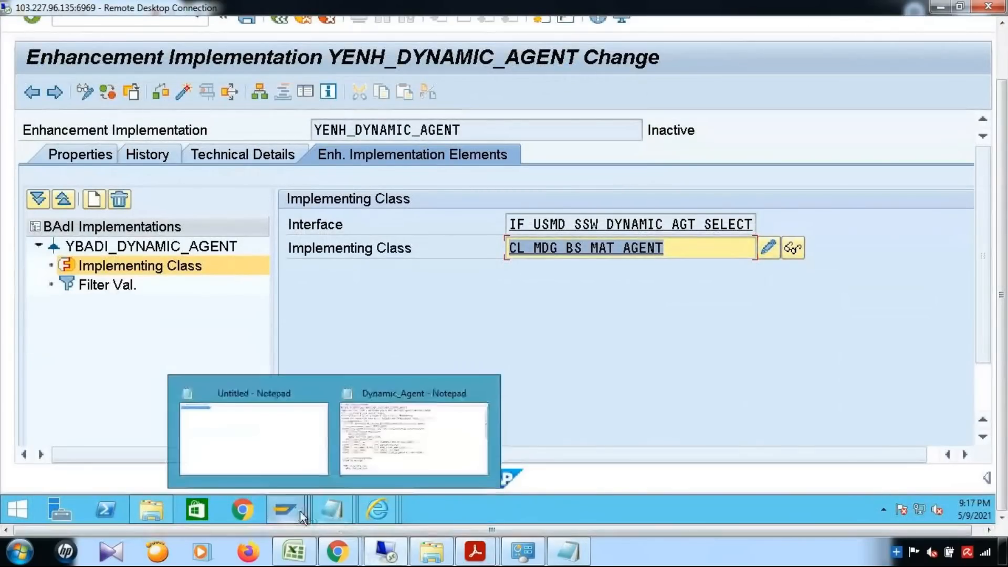
In Class Builder, copy the class as YCL_MDG_BS_MAT_SELECT_AGENT and save it as a local object.
mouse_move(300, 511)
left_click(808, 393)
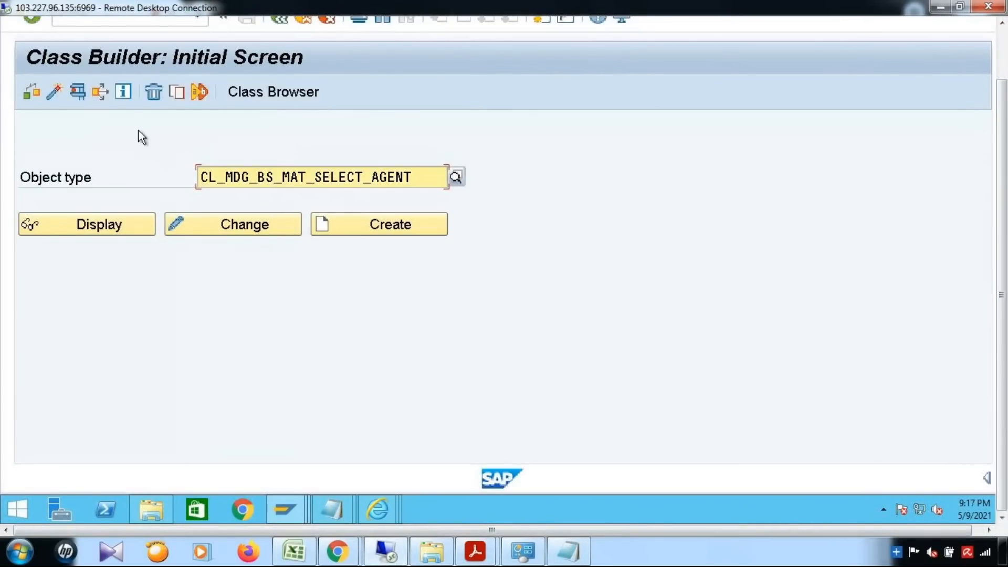
left_click(178, 92)
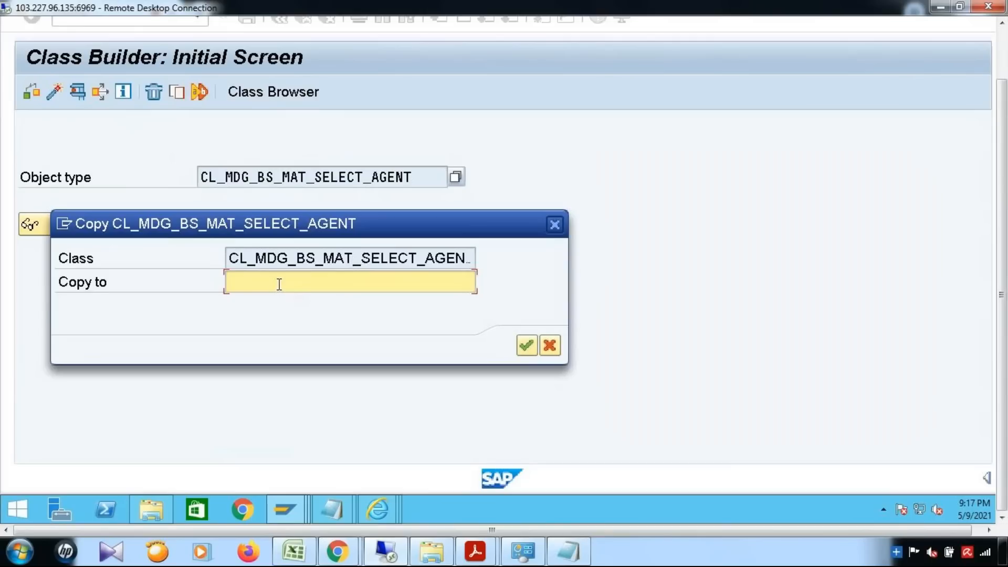
type("Y")
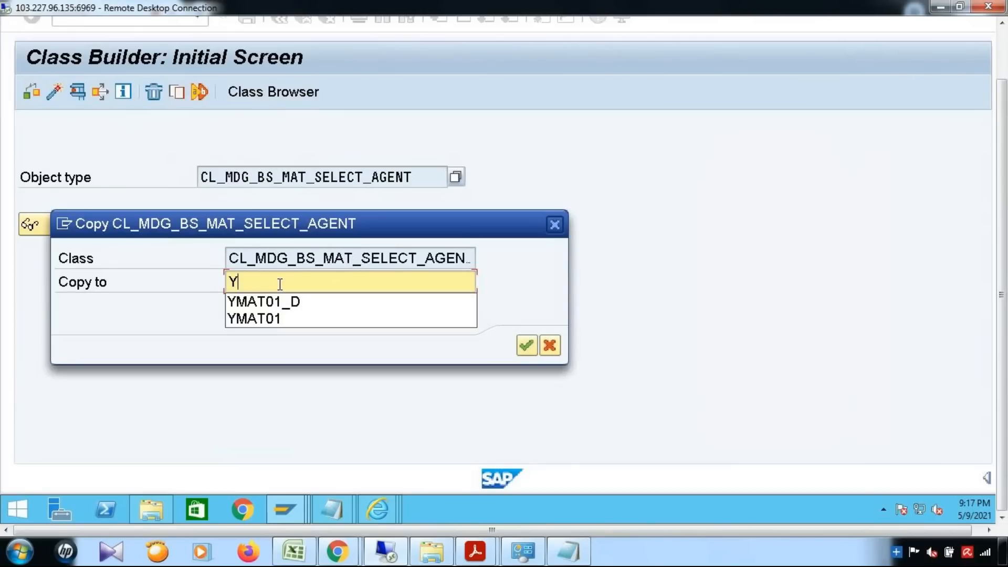
key("ctrl+v")
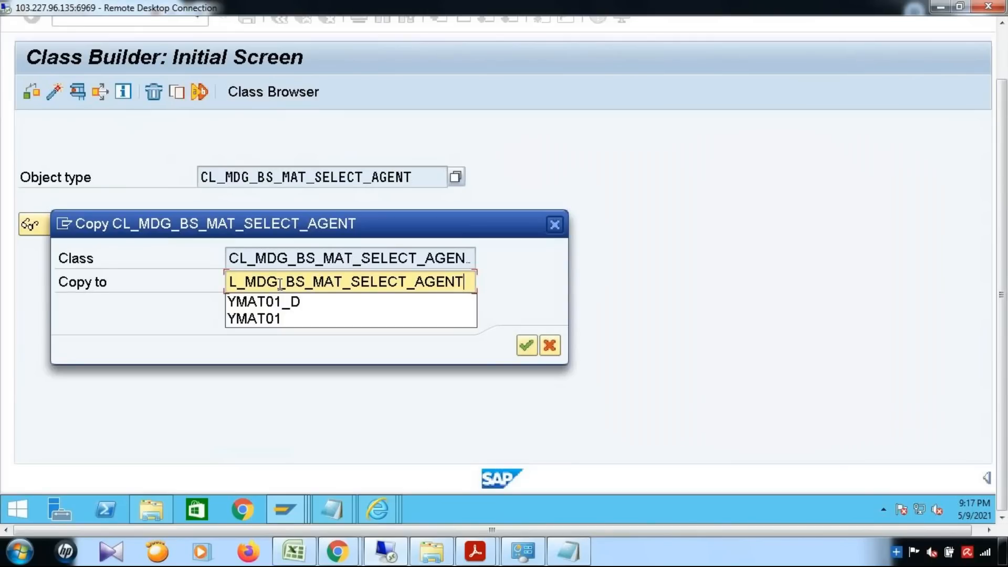
left_click(527, 345)
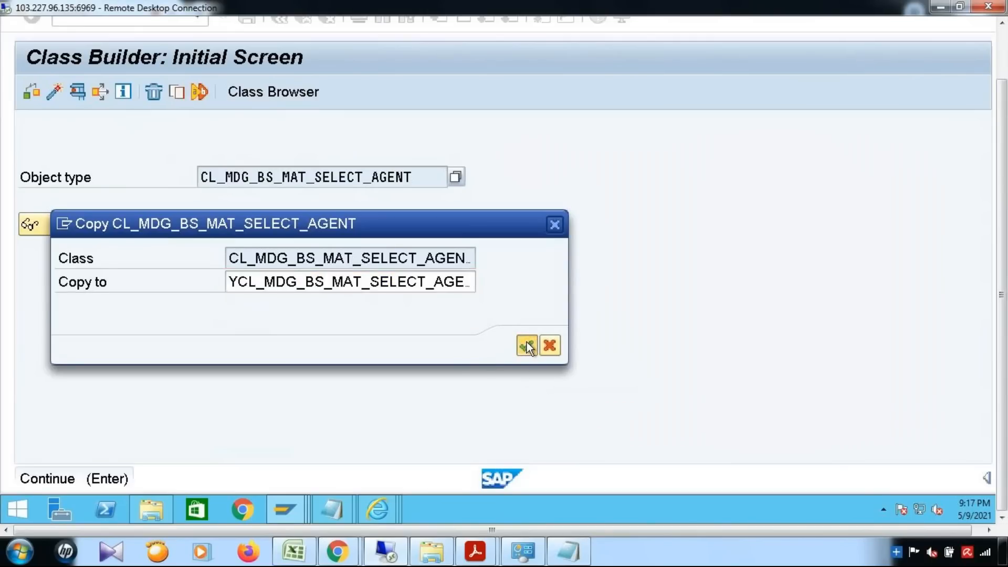
left_click(434, 465)
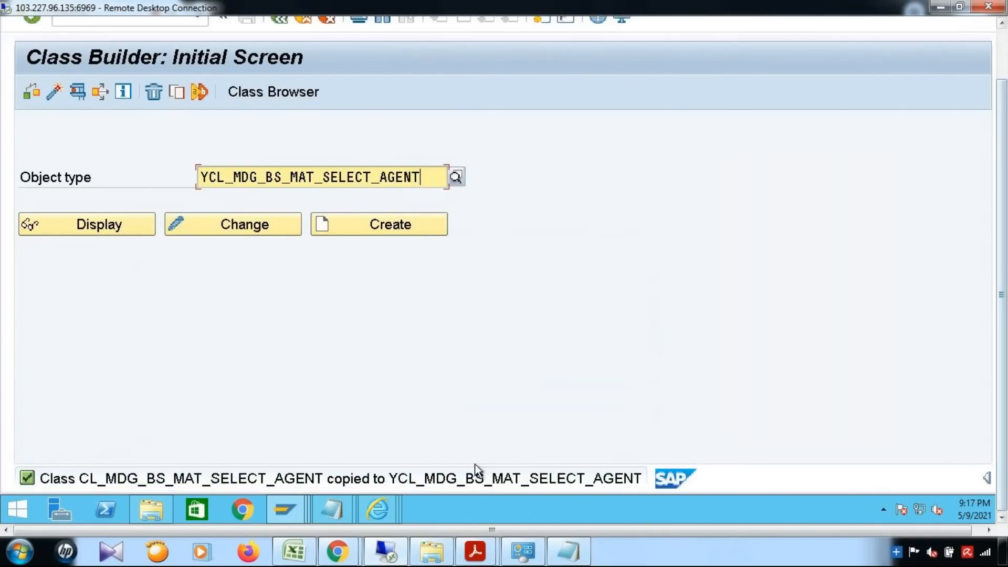
left_click(285, 506)
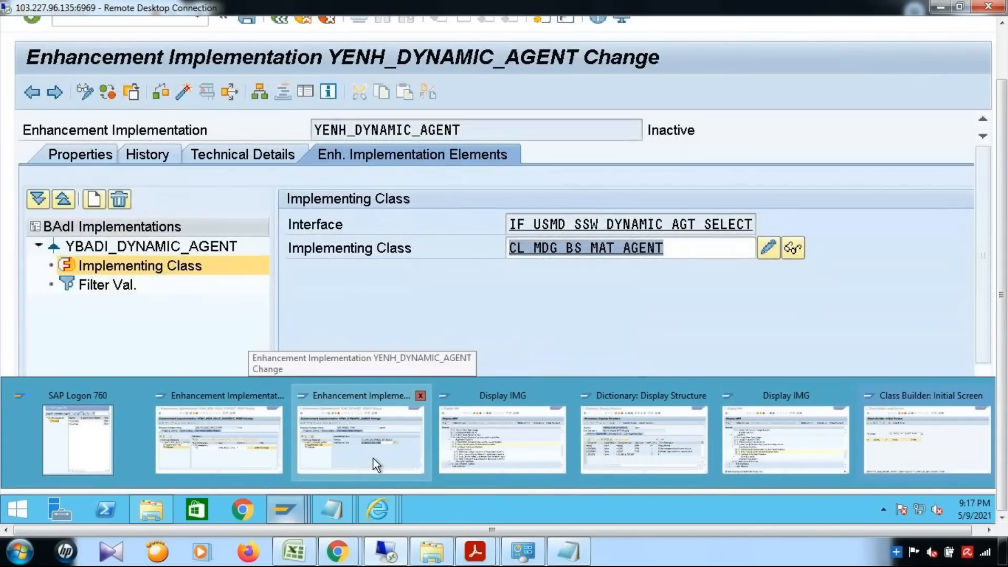
Set the implementing class to YCL_MDG_BS_MAT_SELECT_AGENT and save the enhancement implementation.
left_click(373, 458)
key("ctrl+v")
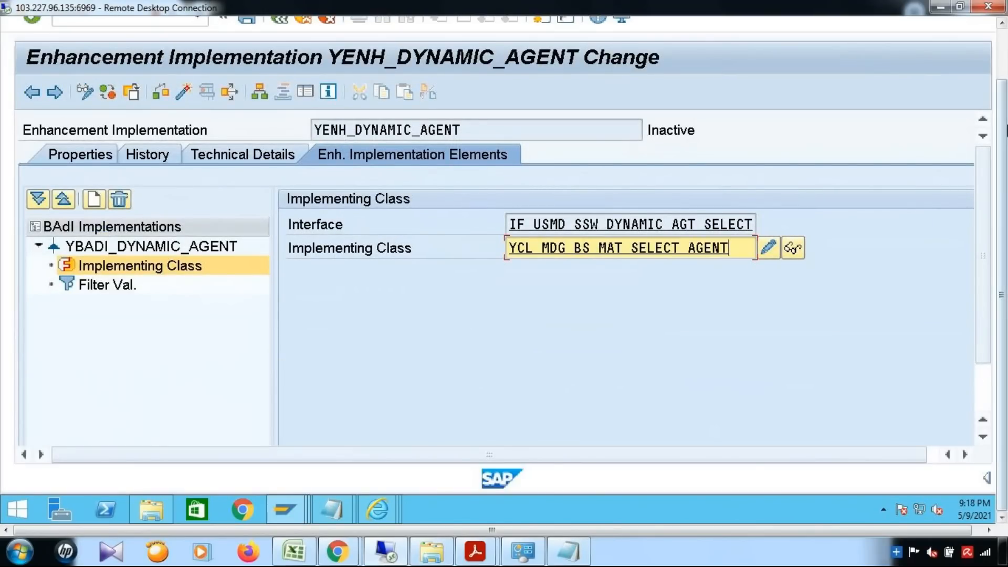
left_click_drag(1001, 273, 889, 167)
left_click(250, 76)
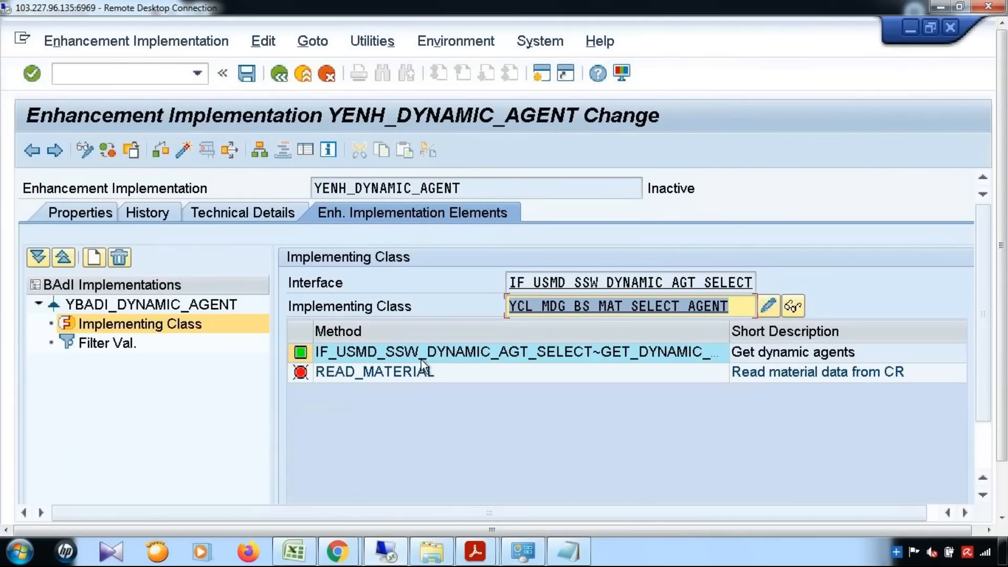
Review the READ_MATERIAL method source code, then go back to the enhancement implementation.
left_click(420, 373)
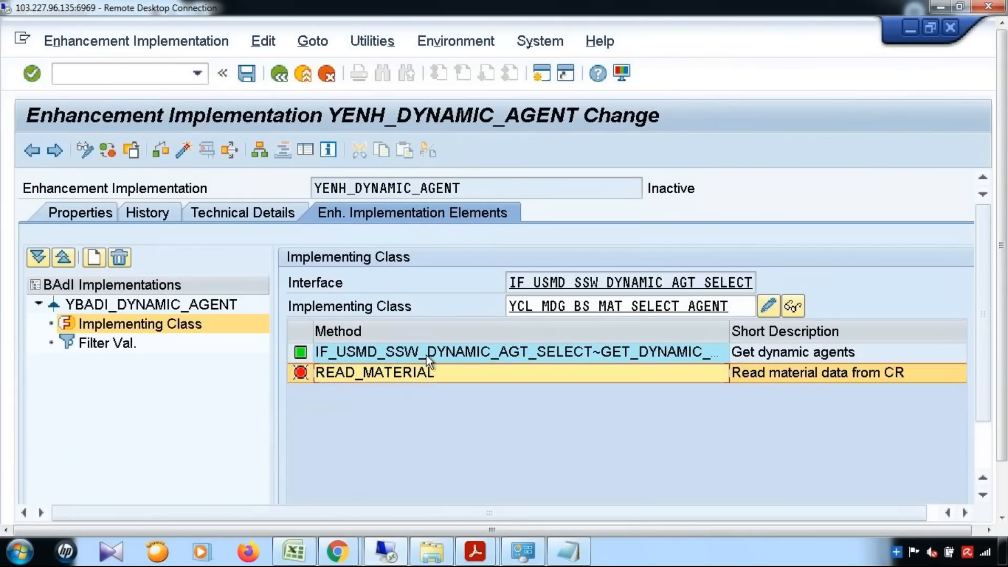
left_click(426, 355)
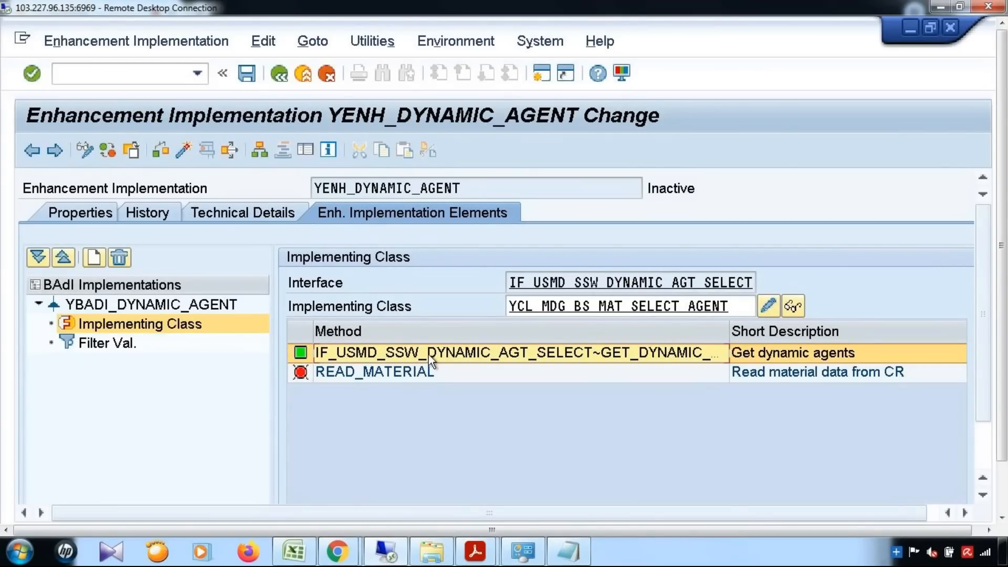
double_click(429, 371)
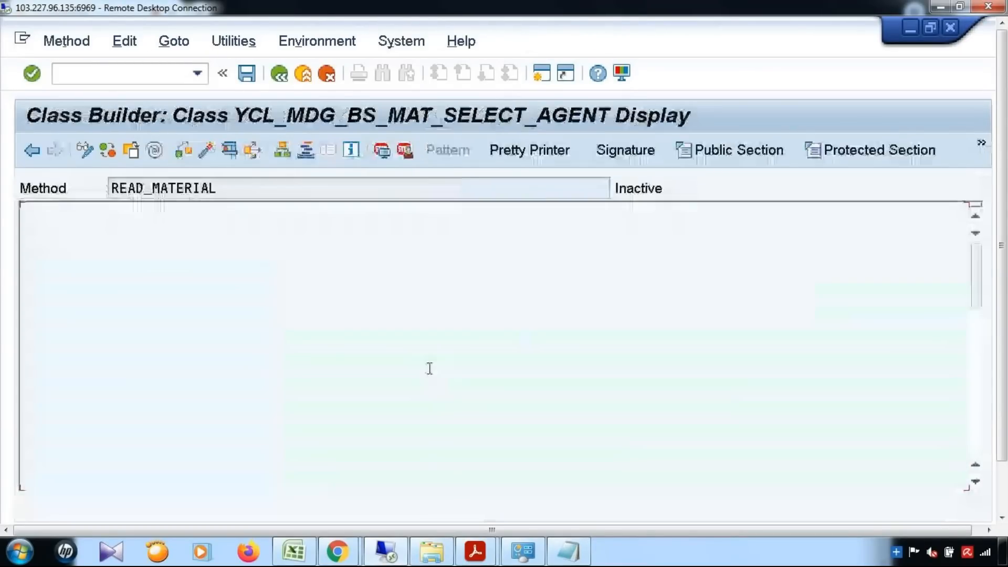
left_click(511, 340)
scroll(511, 339, "down", 2)
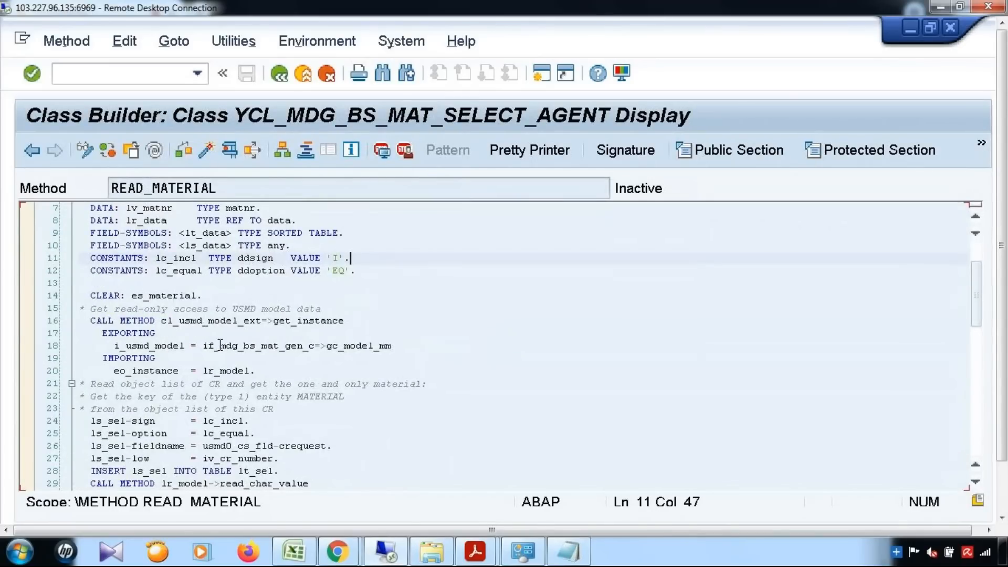
scroll(326, 428, "down", 4)
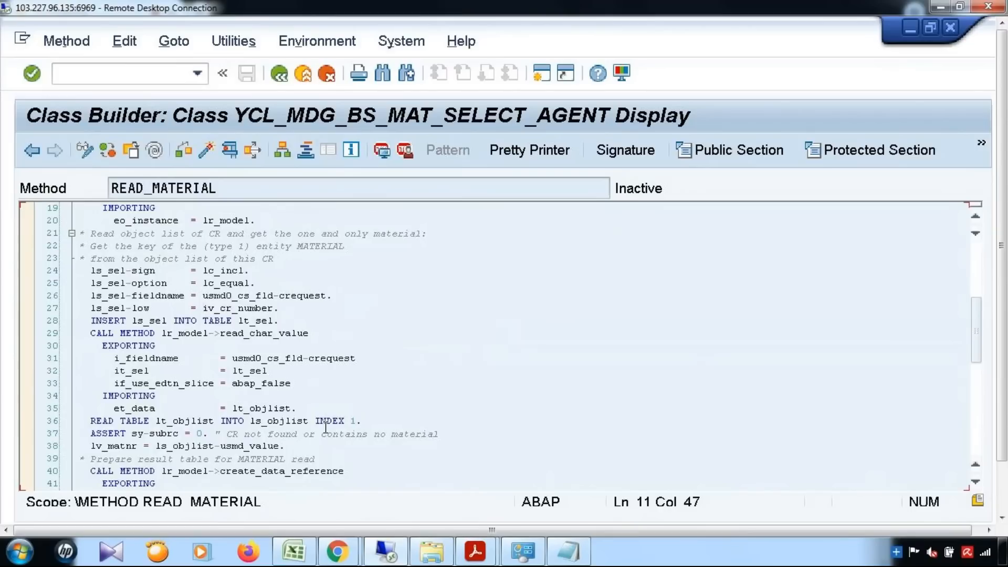
scroll(325, 428, "down", 5)
scroll(326, 428, "down", 7)
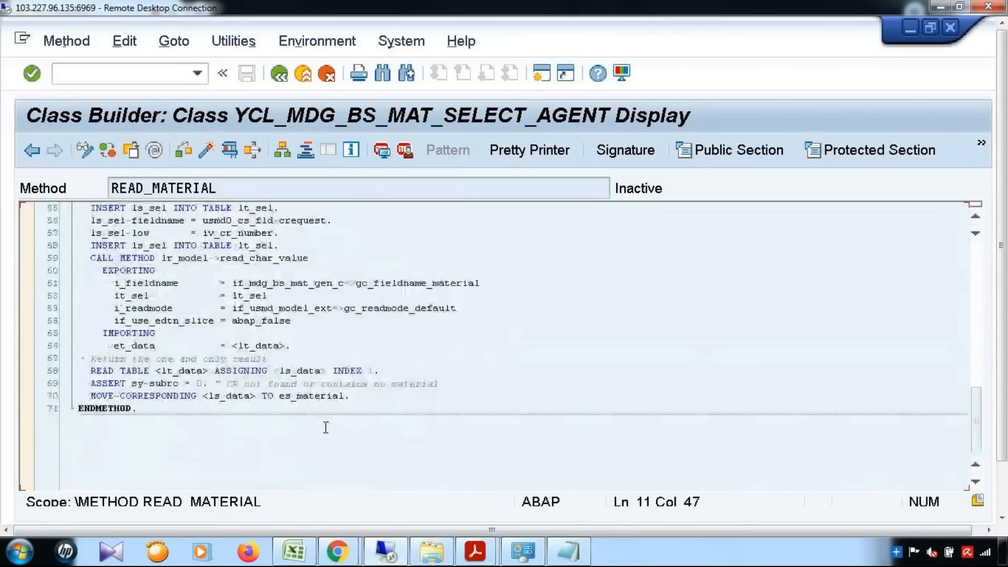
left_click(34, 151)
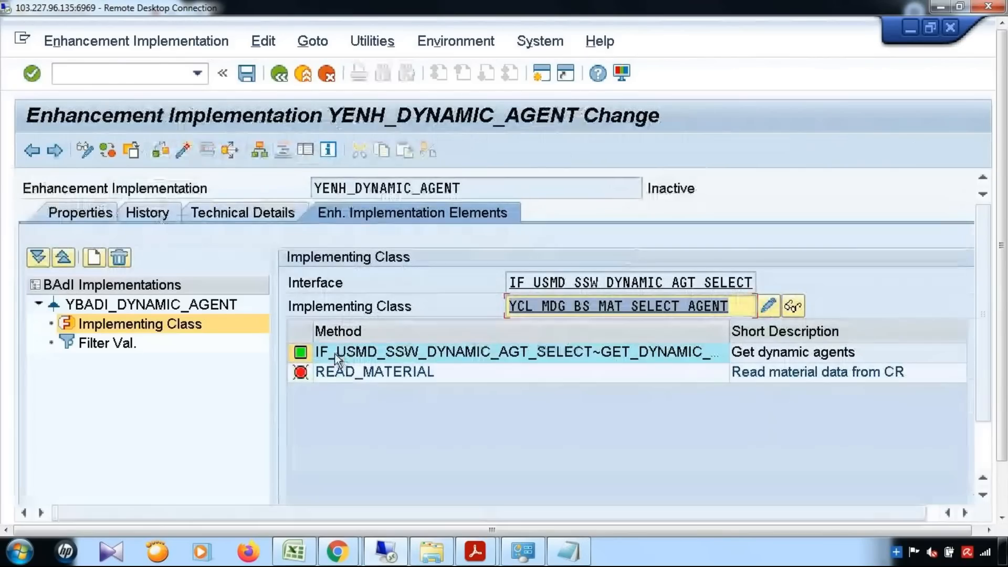
Create a new filter combination and get the service name ZEM_DYN_AGENT from the BRFplus window.
left_click(96, 341)
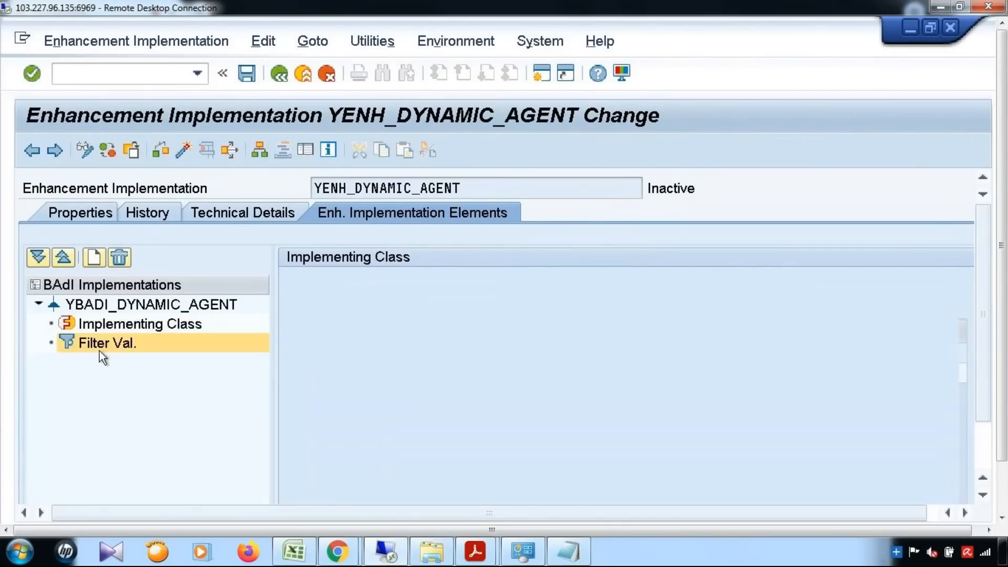
left_click(398, 278)
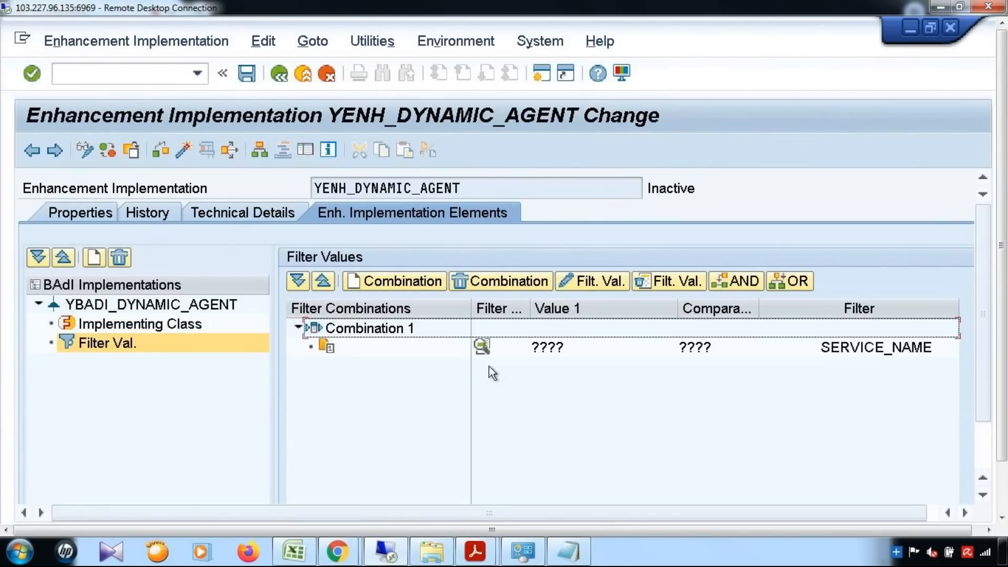
double_click(549, 347)
left_click_drag(1002, 367, 1006, 430)
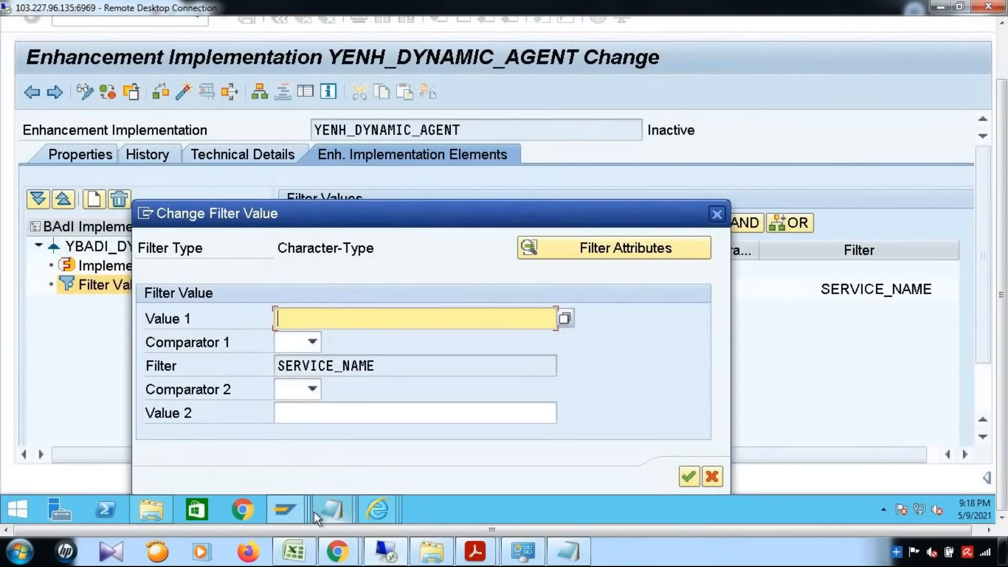
left_click(294, 512)
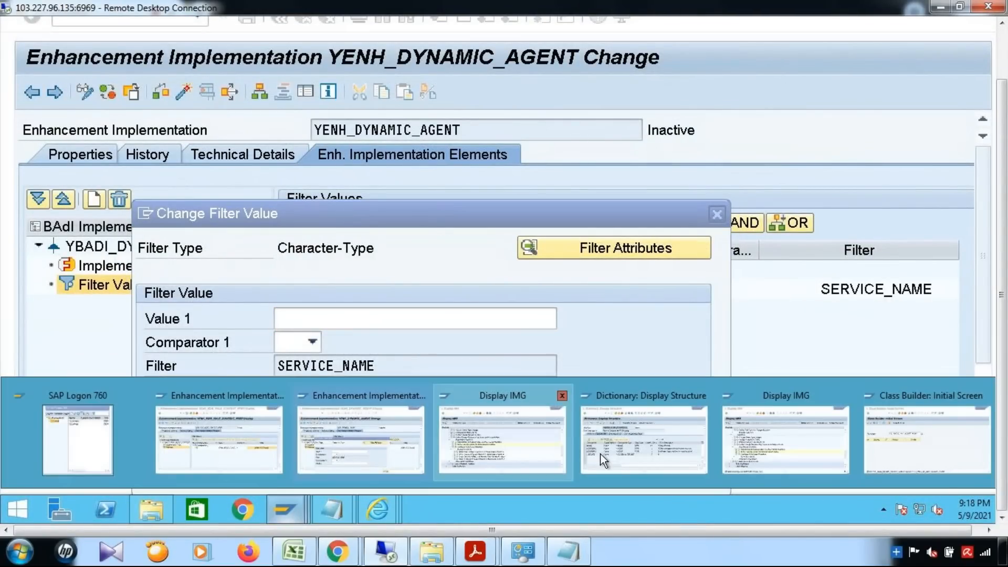
mouse_move(392, 509)
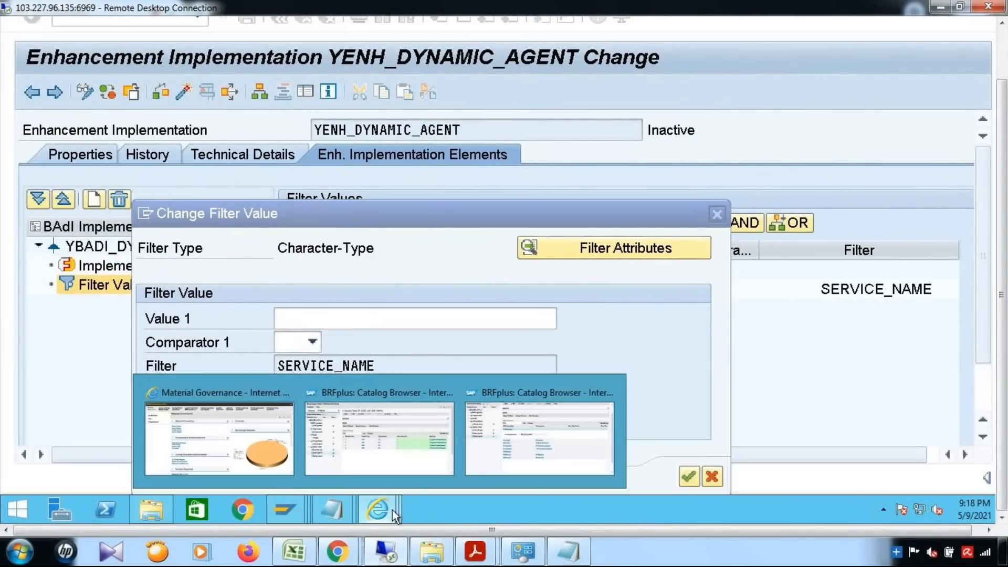
left_click(534, 459)
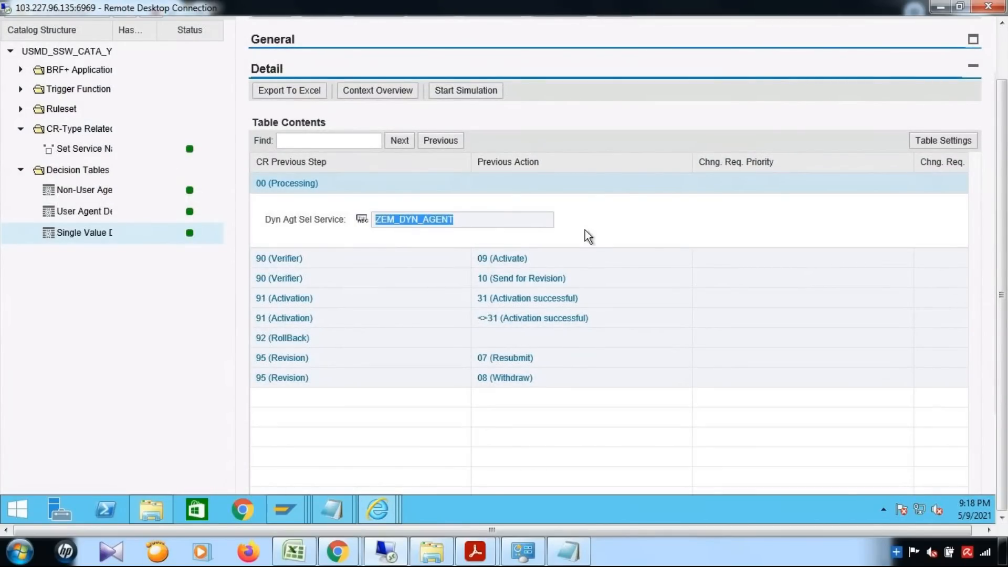
left_click(295, 511)
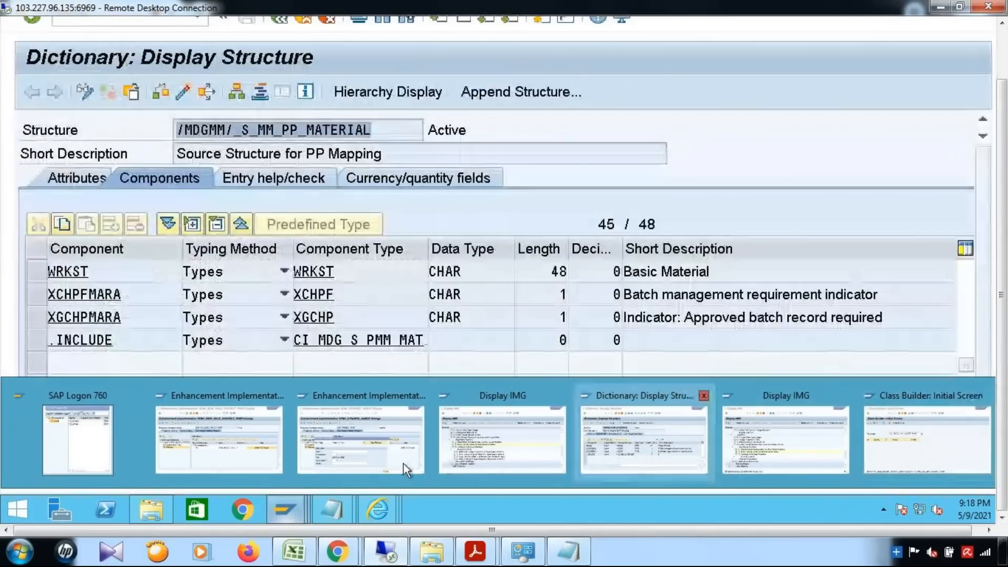
left_click(403, 464)
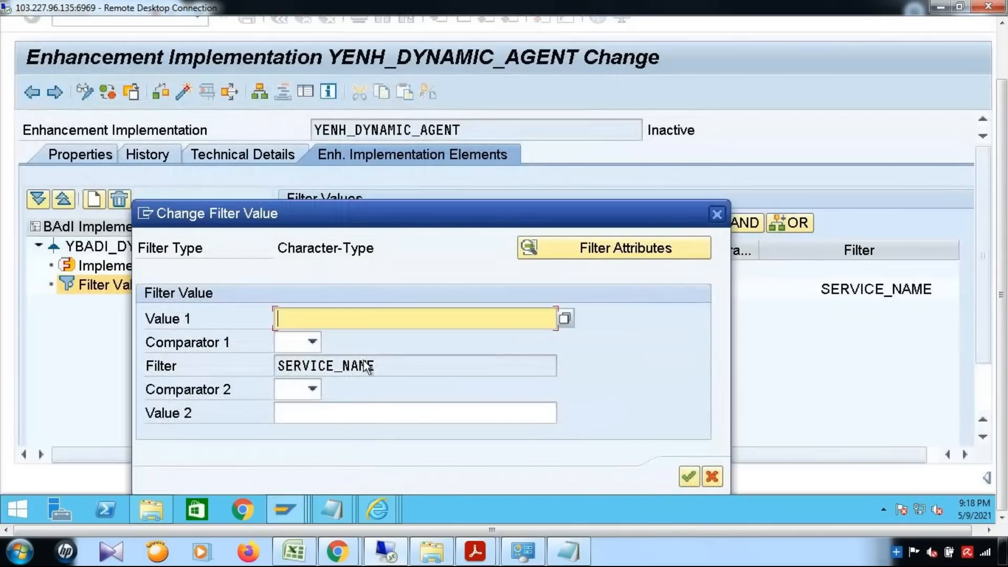
Enter ZEM_DYN_AGENT as the SERVICE_NAME value with comparator = and confirm.
type("ZEM_DYN_AGENT")
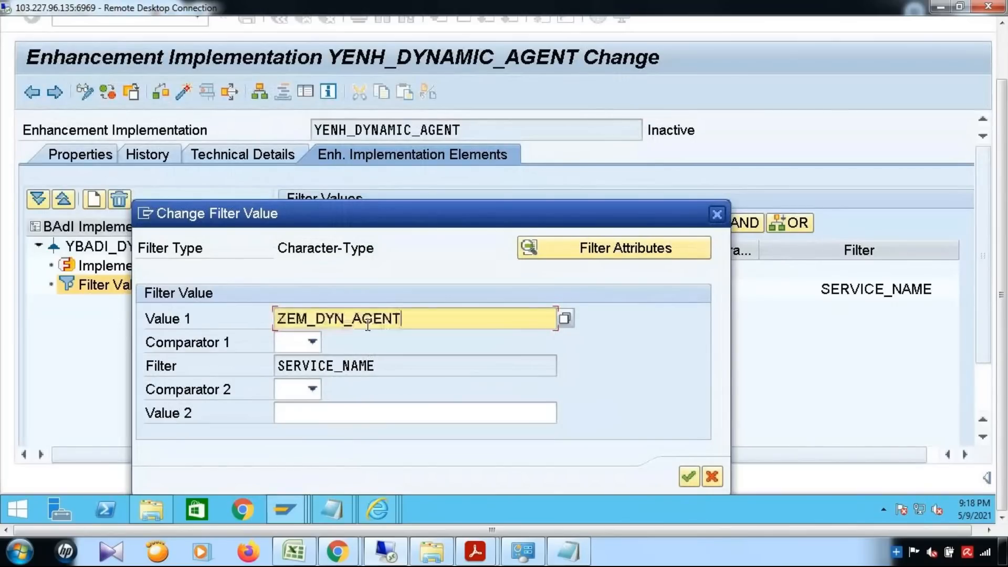
left_click(312, 341)
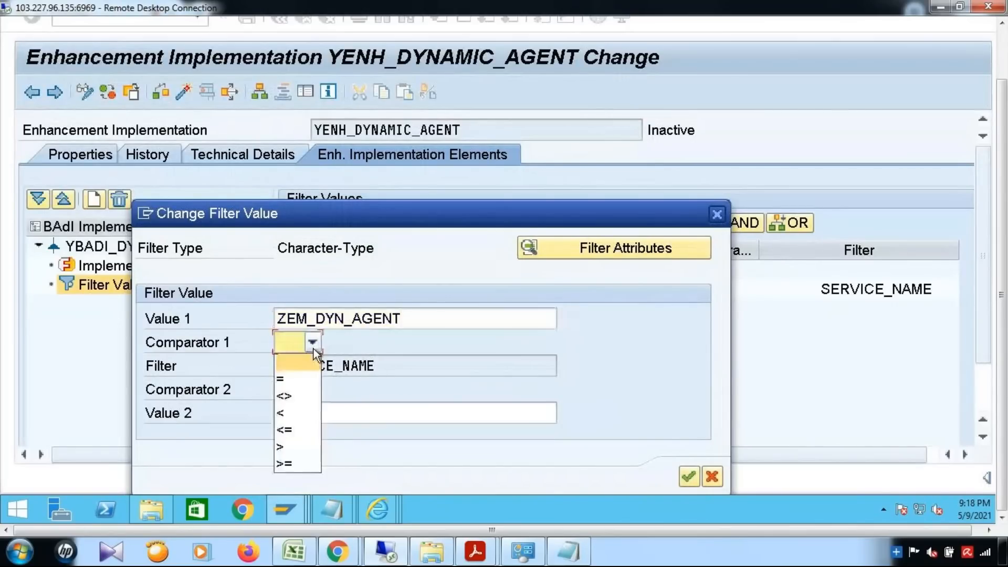
left_click(284, 382)
left_click(687, 464)
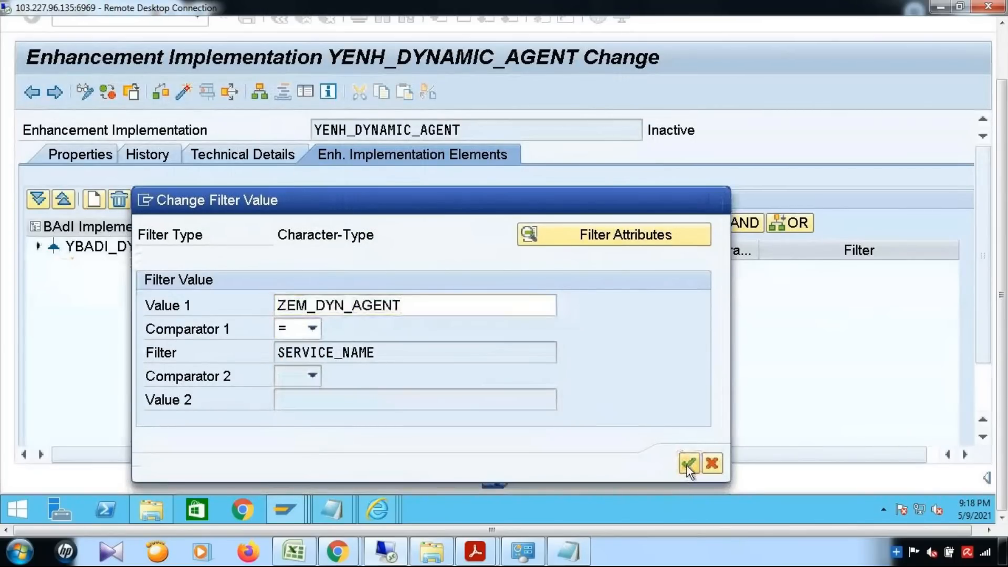
left_click_drag(1002, 268, 1006, 213)
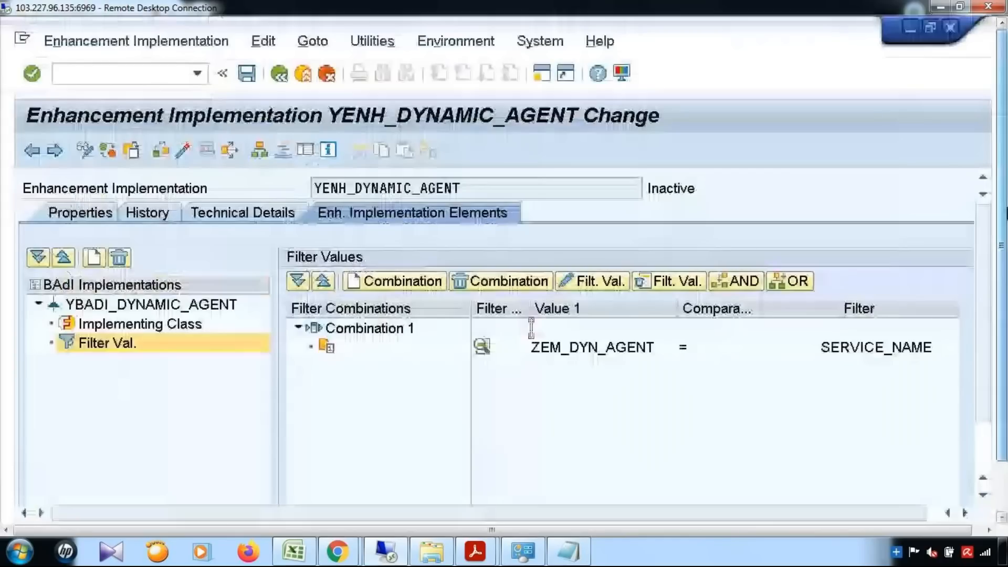
Open GET_DYNAMIC_AGENTS of YCL_MDG_BS_MAT_SELECT_AGENT and switch it from display to change mode.
left_click(151, 325)
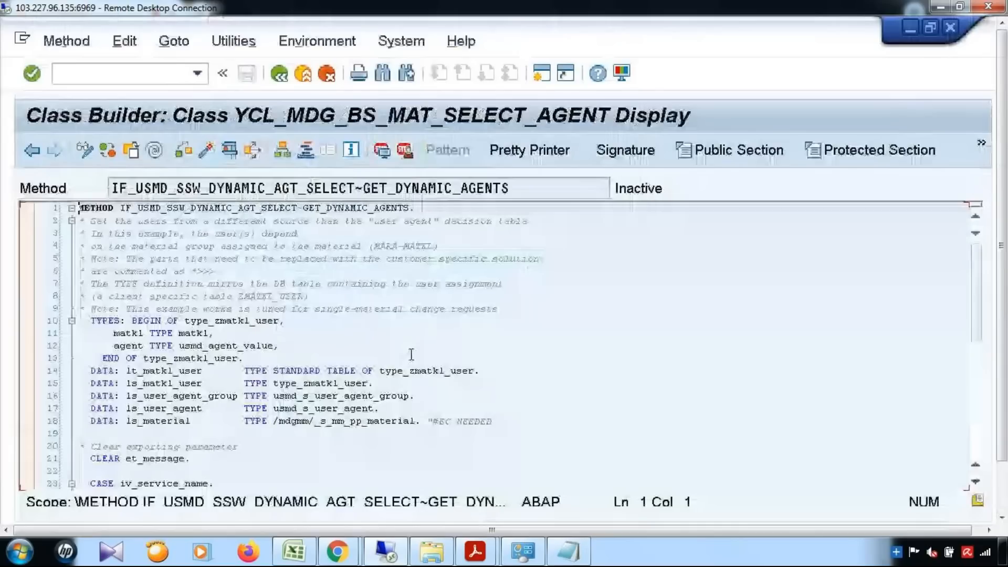
left_click(411, 354)
scroll(606, 364, "down", 10)
scroll(607, 364, "up", 5)
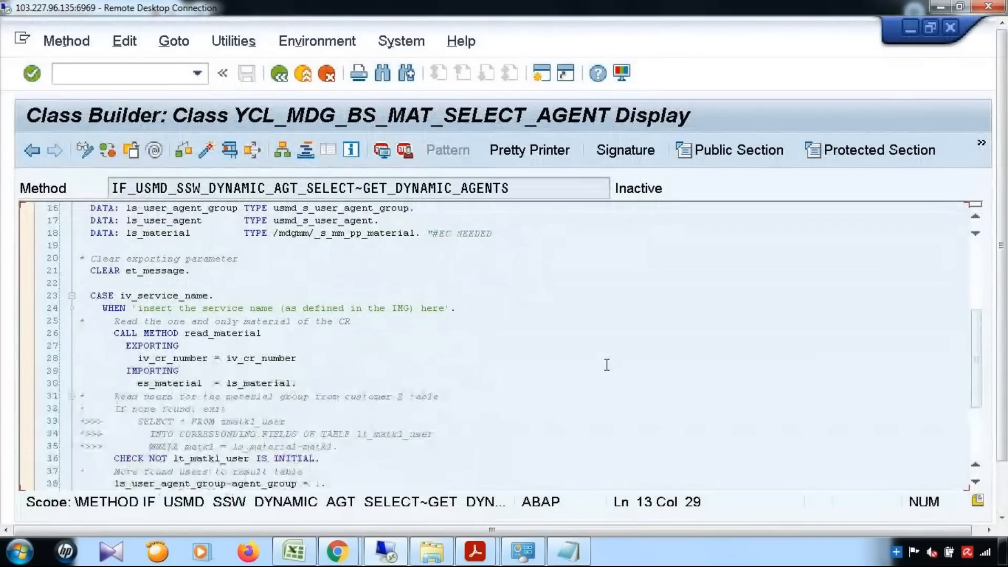
scroll(607, 364, "down", 2)
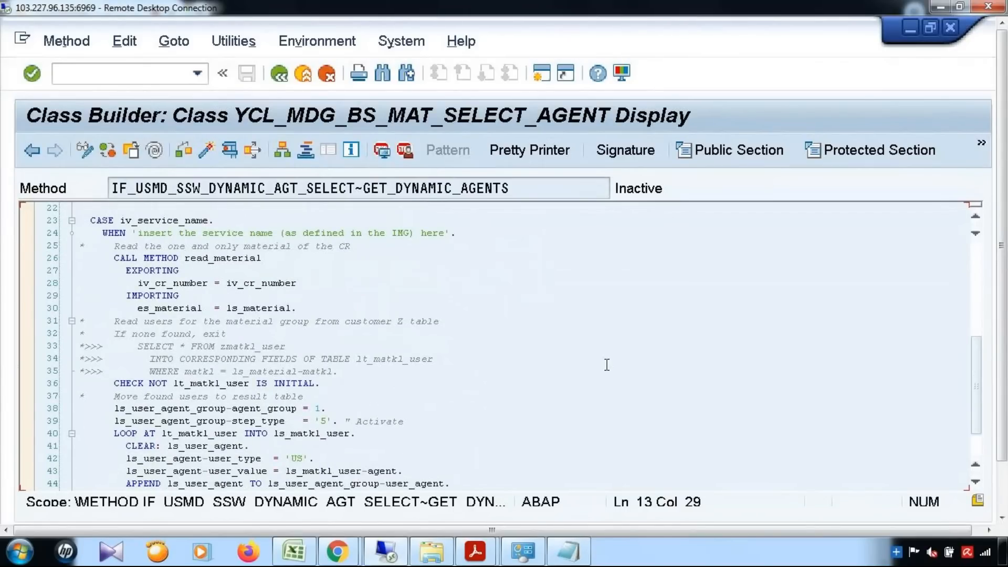
scroll(607, 364, "up", 6)
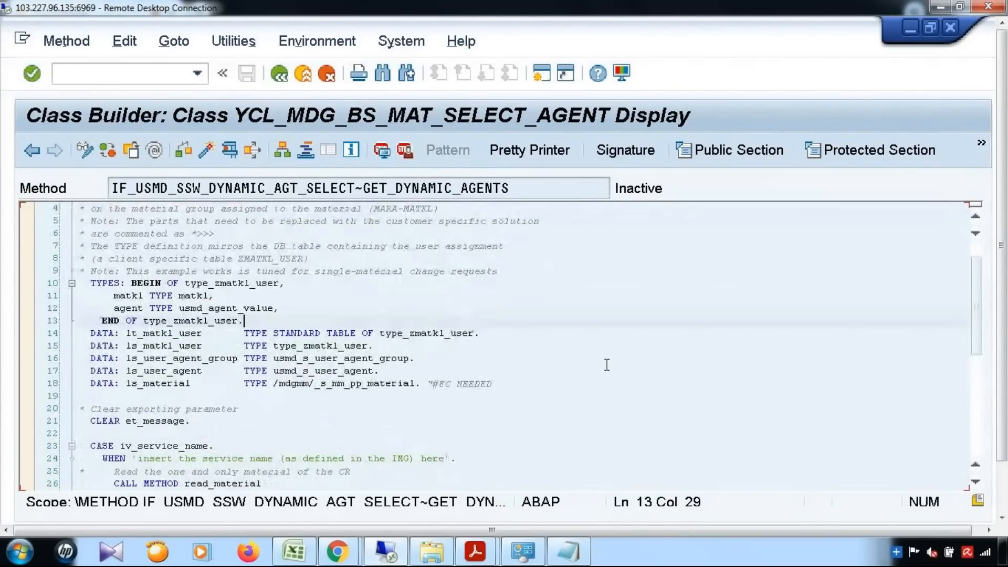
left_click(89, 148)
left_click(510, 371)
scroll(608, 407, "down", 1)
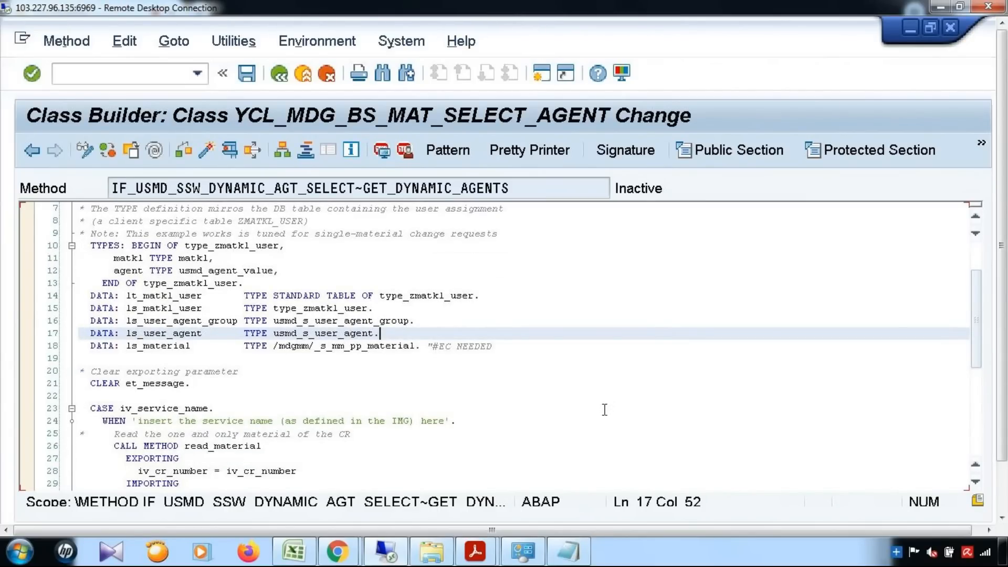
scroll(608, 407, "down", 1)
scroll(563, 551, "down", 3)
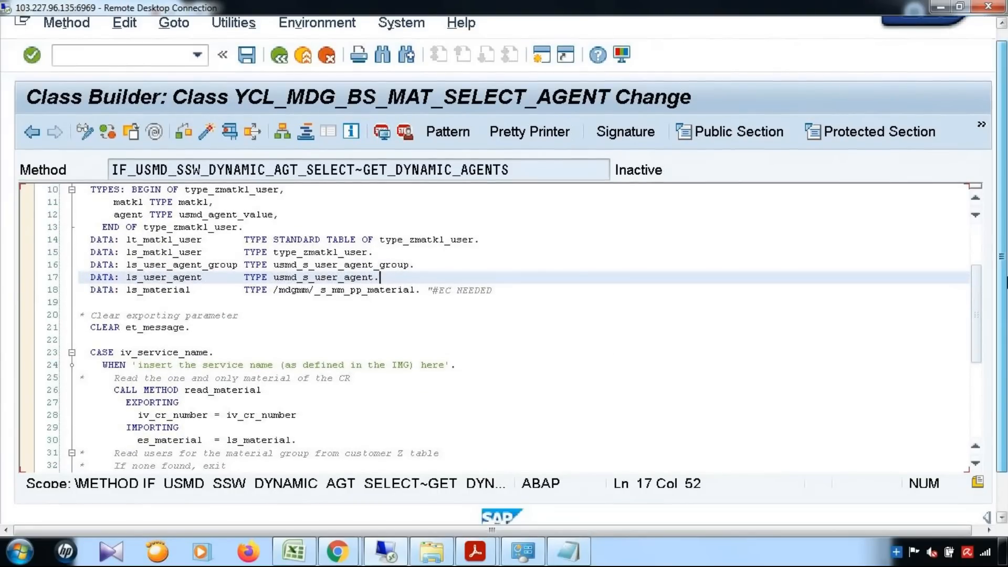
Select all of the agent code in the Dynamic_Agent Notepad file to copy it.
mouse_move(348, 512)
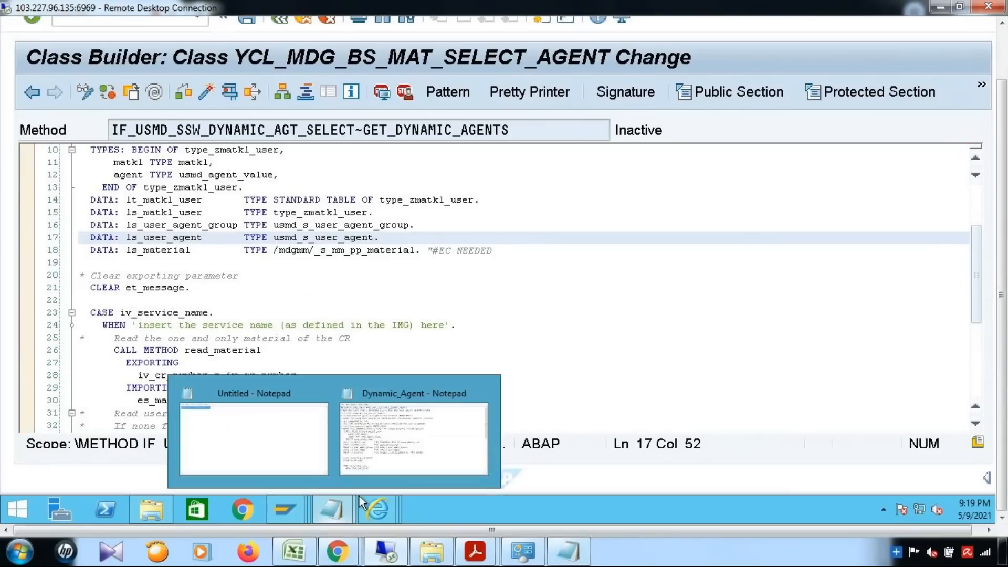
left_click(439, 440)
left_click(601, 335)
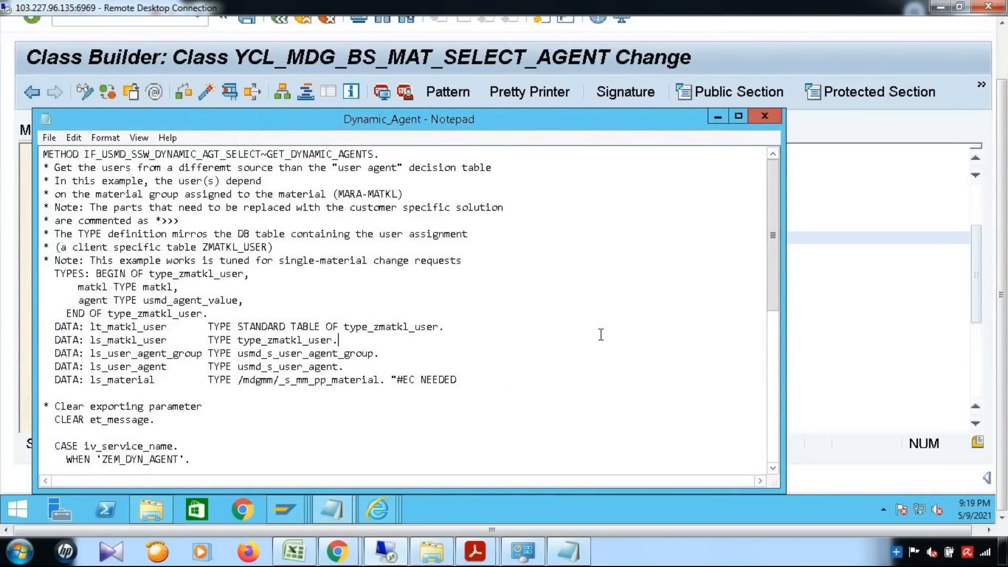
key("ctrl+a")
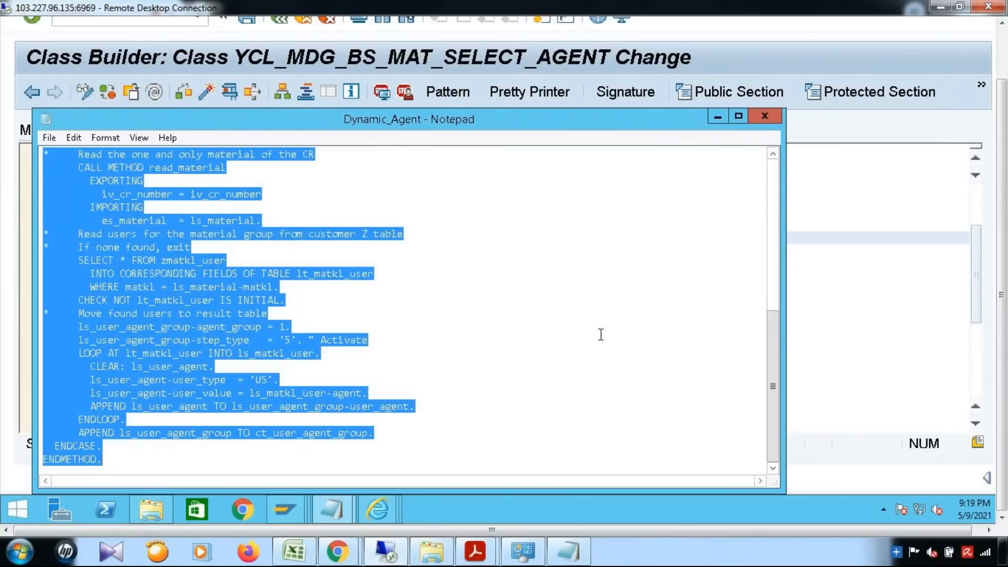
Replace the GET_DYNAMIC_AGENTS code with the copied agent code and save the method.
left_click(882, 332)
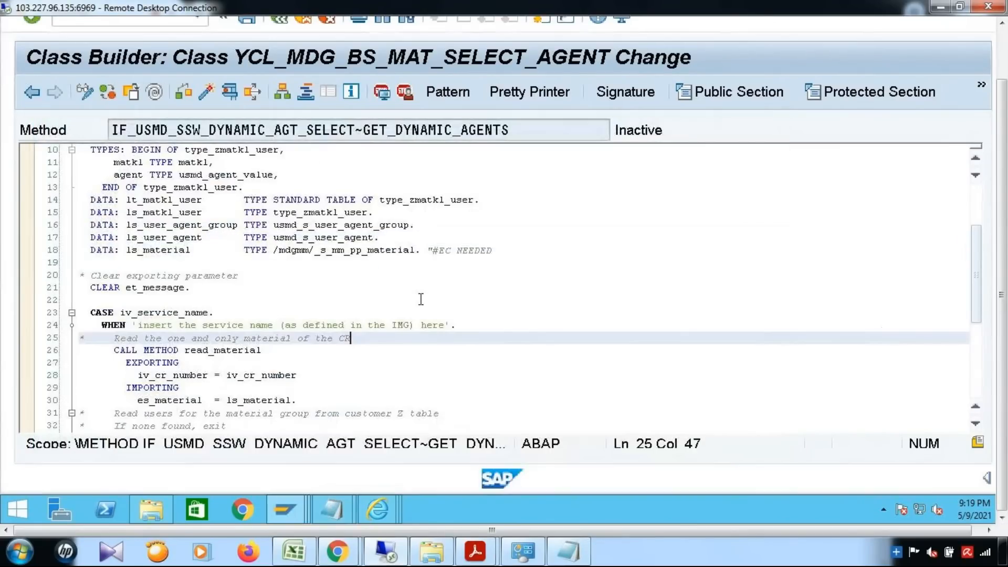
scroll(443, 366, "down", 3)
scroll(585, 338, "up", 6)
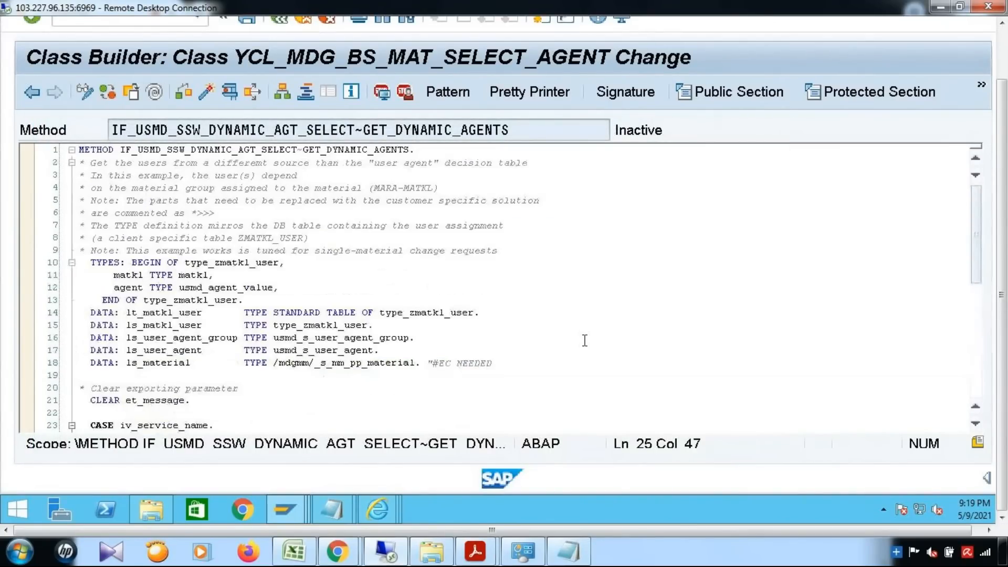
key("ctrl+a")
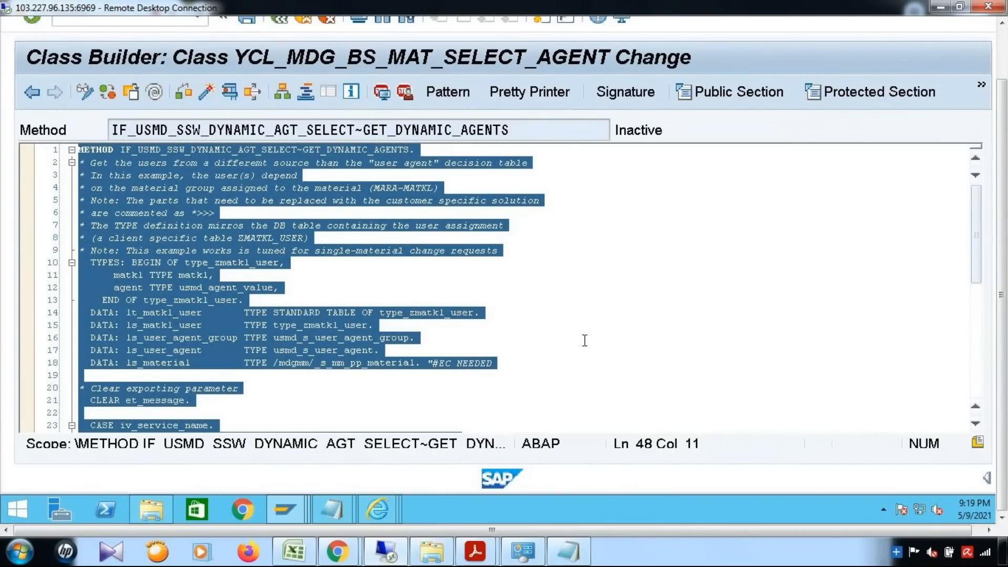
key("ctrl+v")
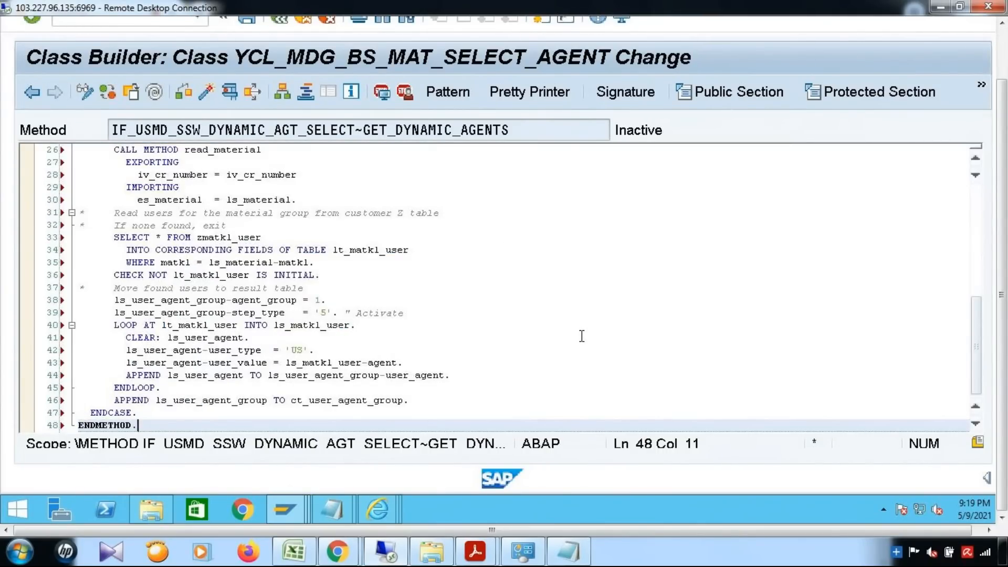
scroll(581, 336, "up", 8)
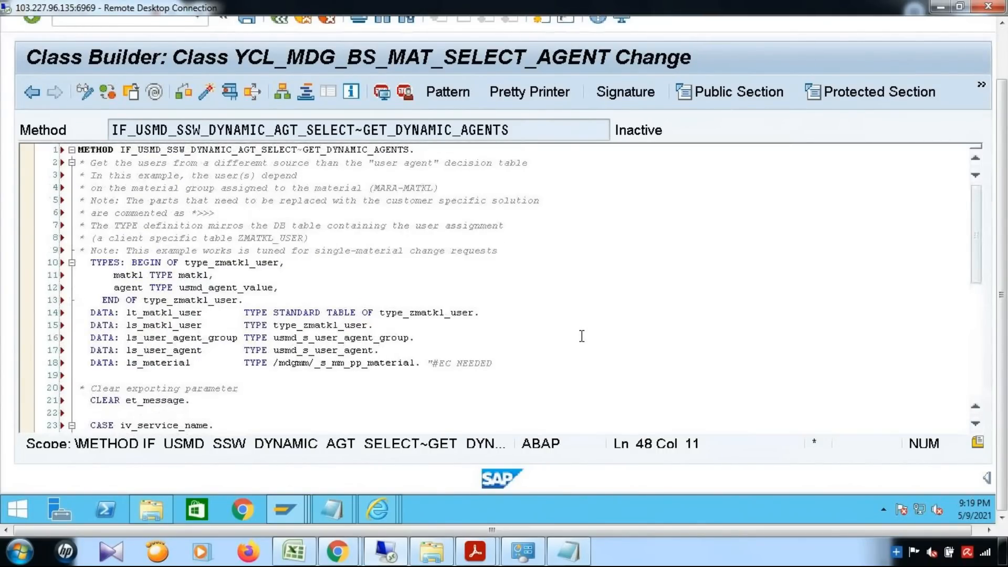
scroll(582, 336, "down", 5)
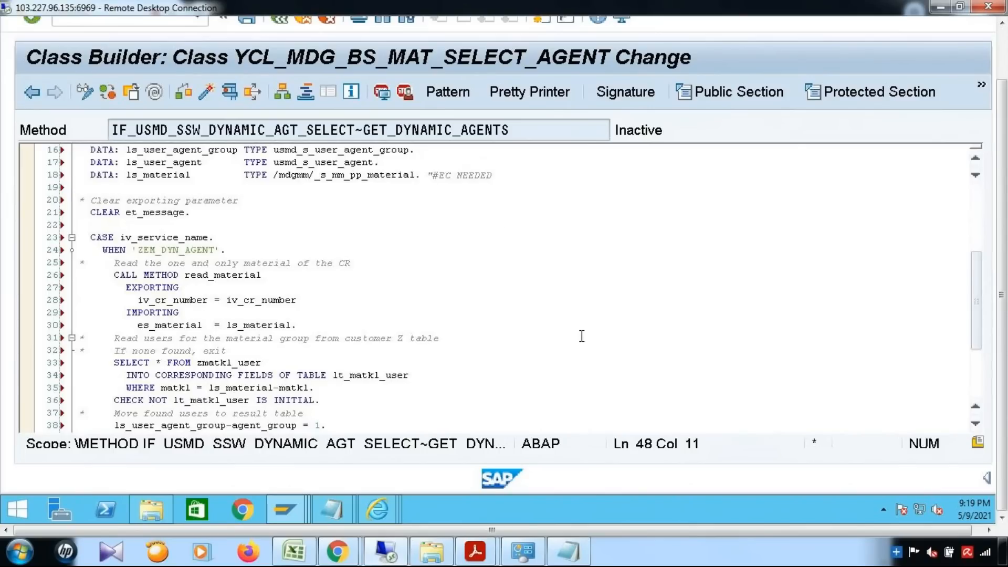
scroll(582, 336, "down", 2)
scroll(581, 336, "down", 3)
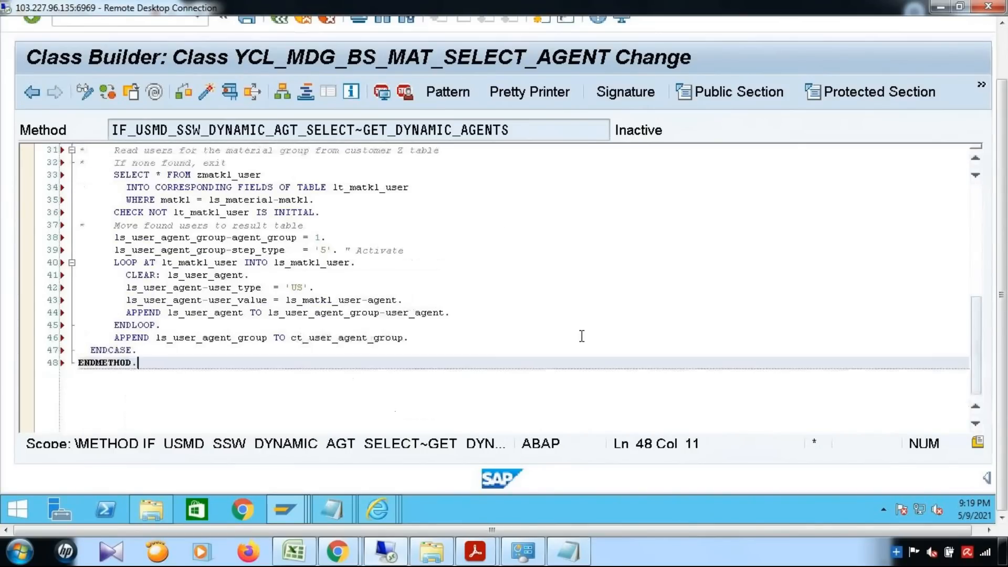
scroll(582, 336, "up", 10)
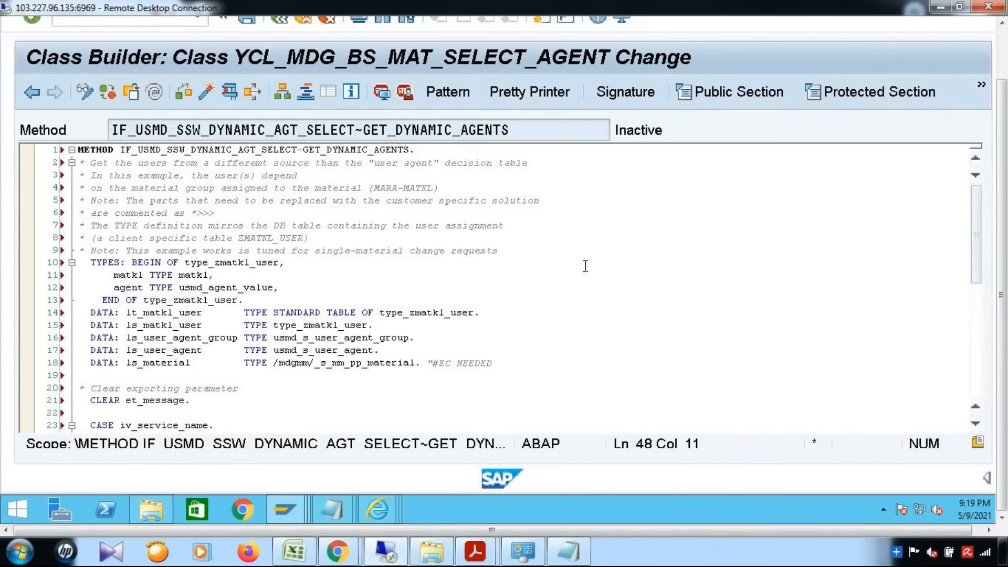
key("ctrl+s")
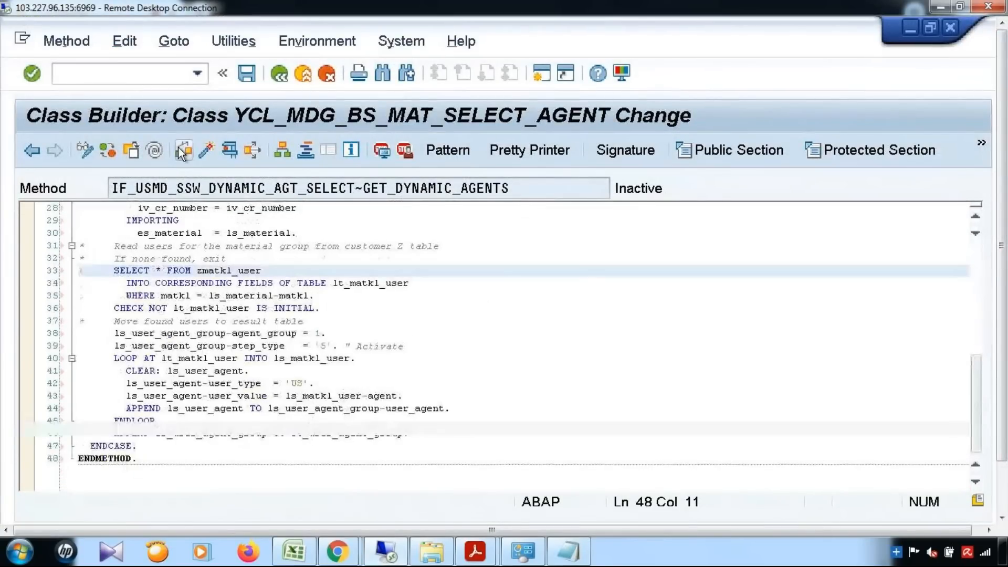
Syntax-check GET_DYNAMIC_AGENTS and highlight the undefined table zmatkl_user on line 33.
left_click(179, 149)
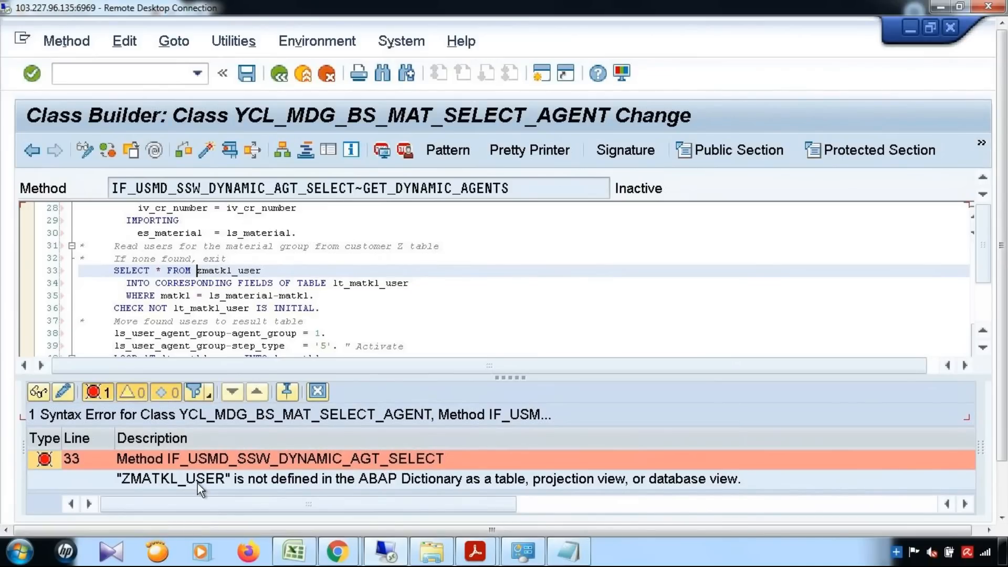
left_click(317, 392)
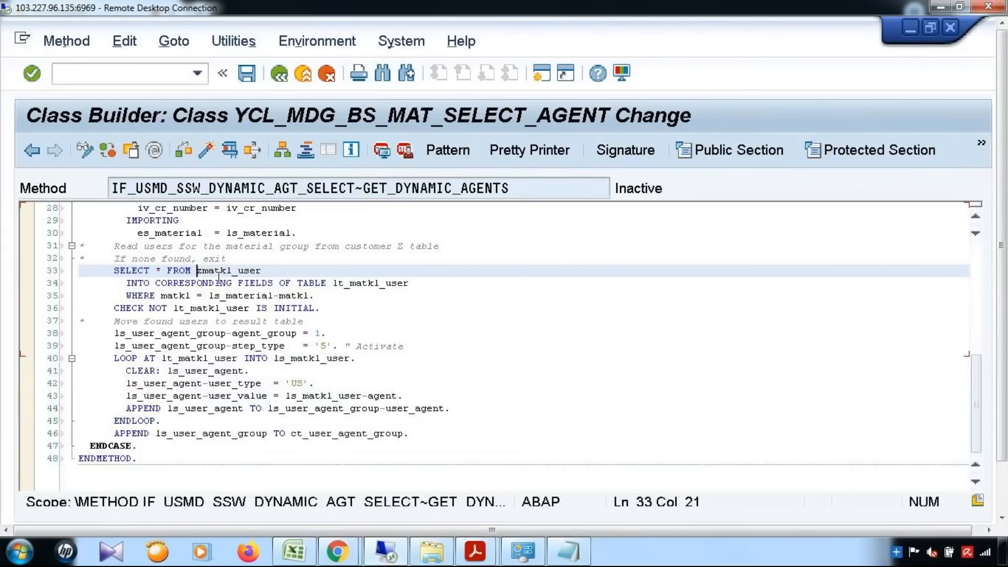
left_click_drag(197, 271, 262, 271)
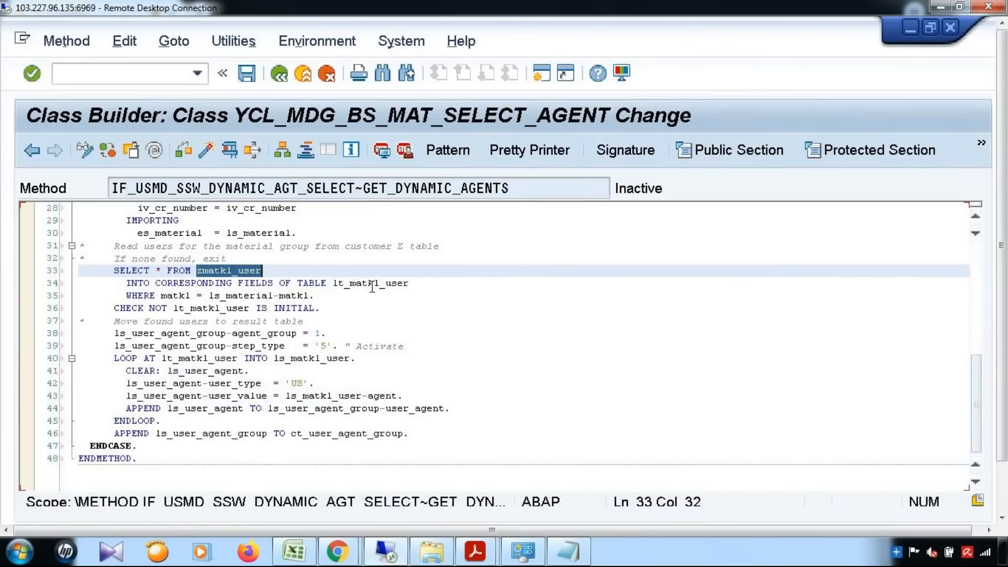
mouse_move(476, 551)
left_click(574, 499)
scroll(621, 362, "down", 10)
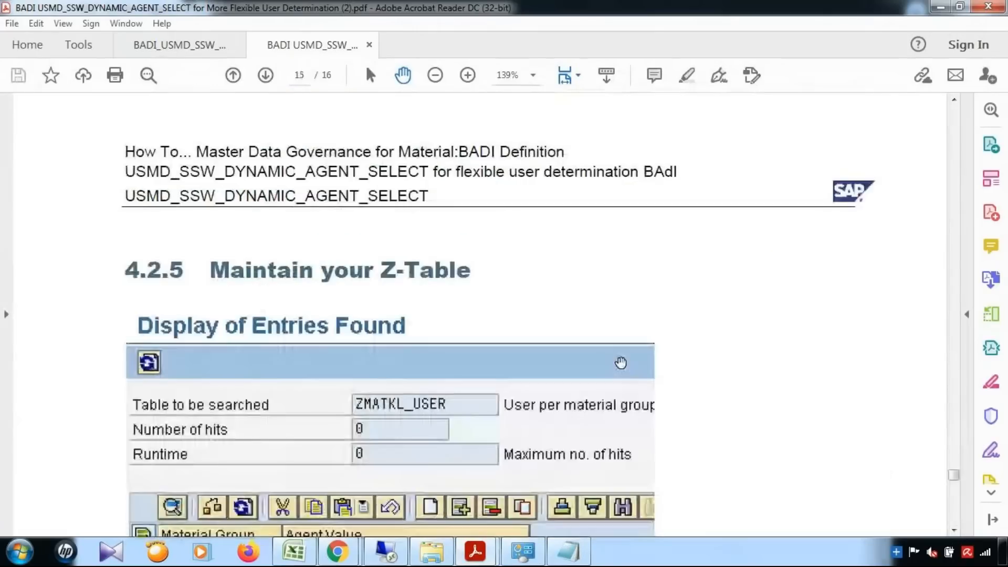
scroll(620, 362, "down", 8)
scroll(623, 353, "up", 9)
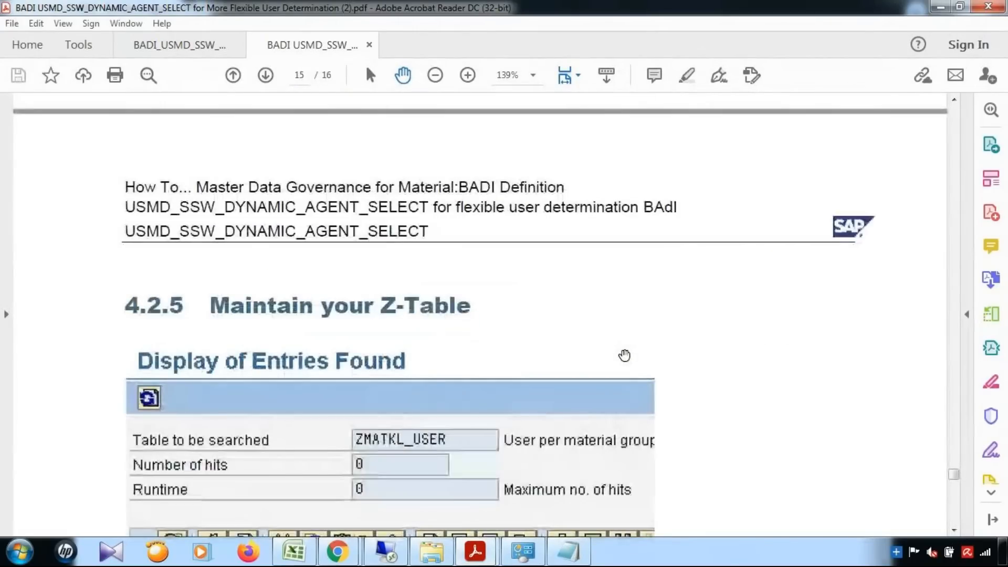
scroll(624, 355, "down", 5)
scroll(592, 419, "up", 1)
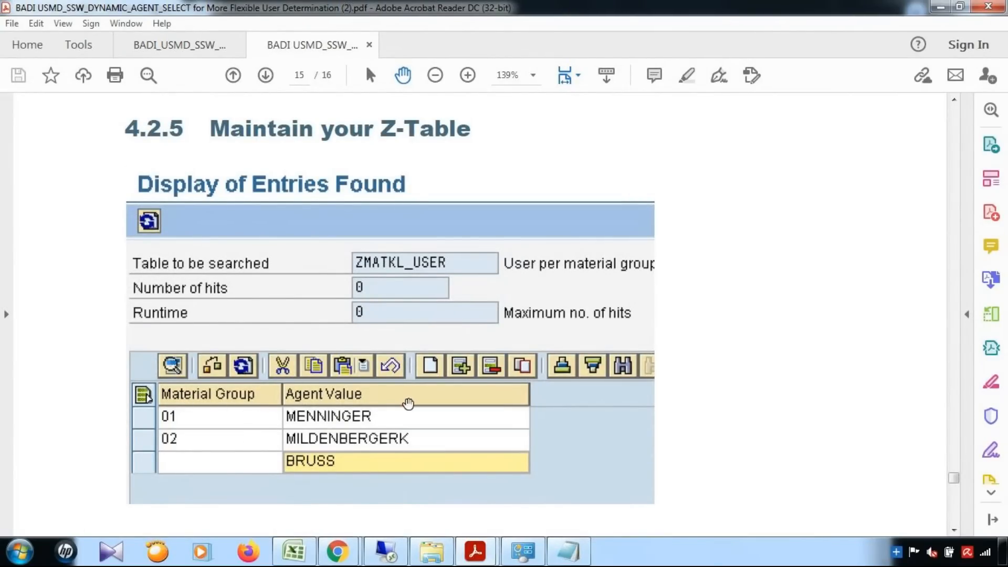
scroll(407, 402, "down", 3)
scroll(409, 403, "down", 3)
scroll(408, 403, "up", 10)
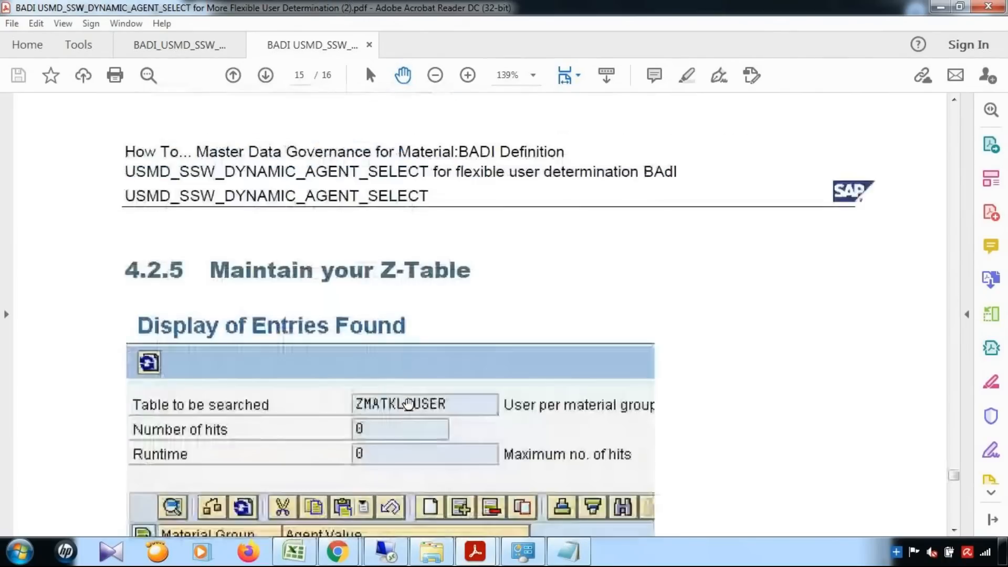
scroll(408, 403, "up", 5)
scroll(407, 405, "down", 3)
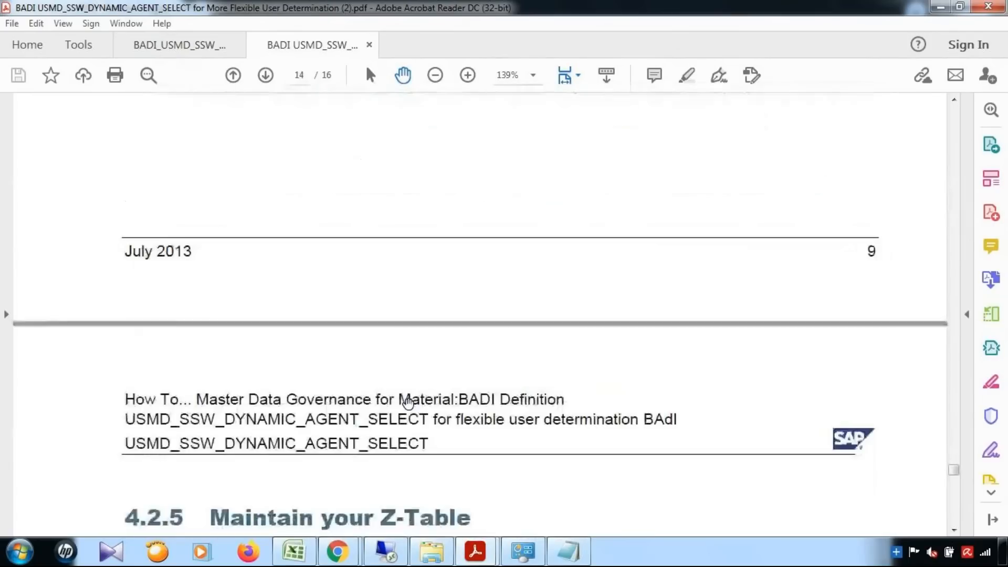
scroll(408, 402, "down", 5)
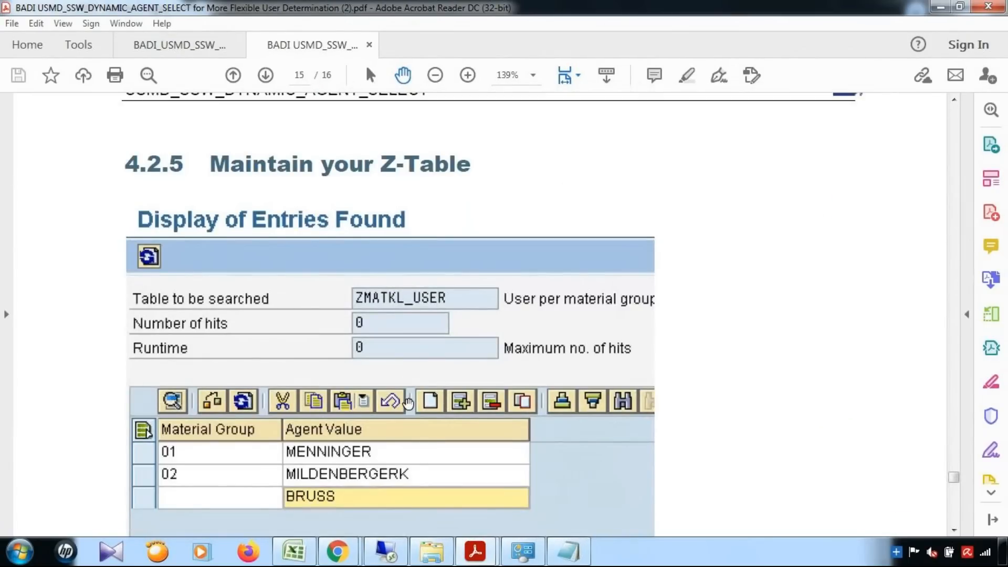
scroll(409, 402, "up", 12)
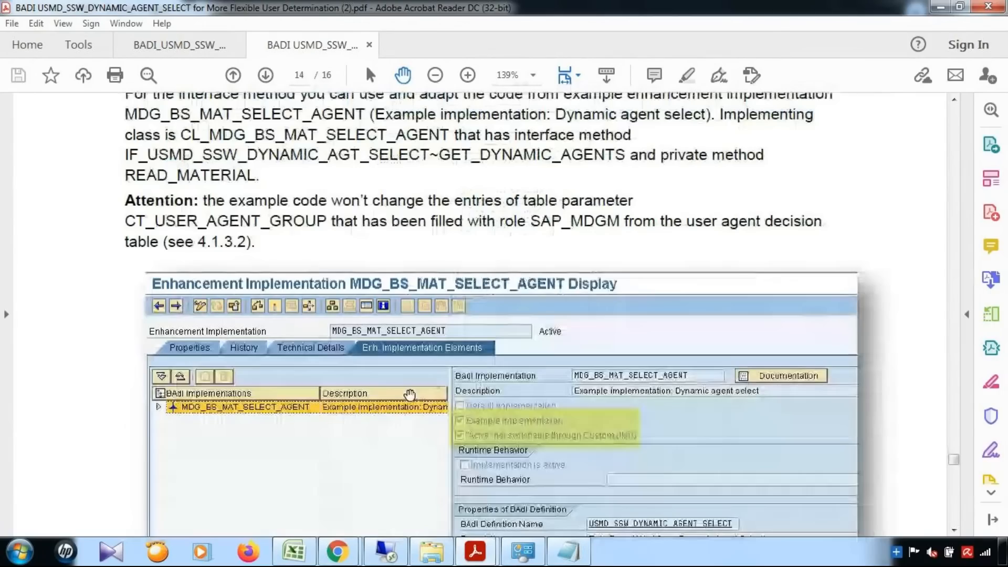
scroll(410, 397, "down", 8)
scroll(410, 392, "down", 3)
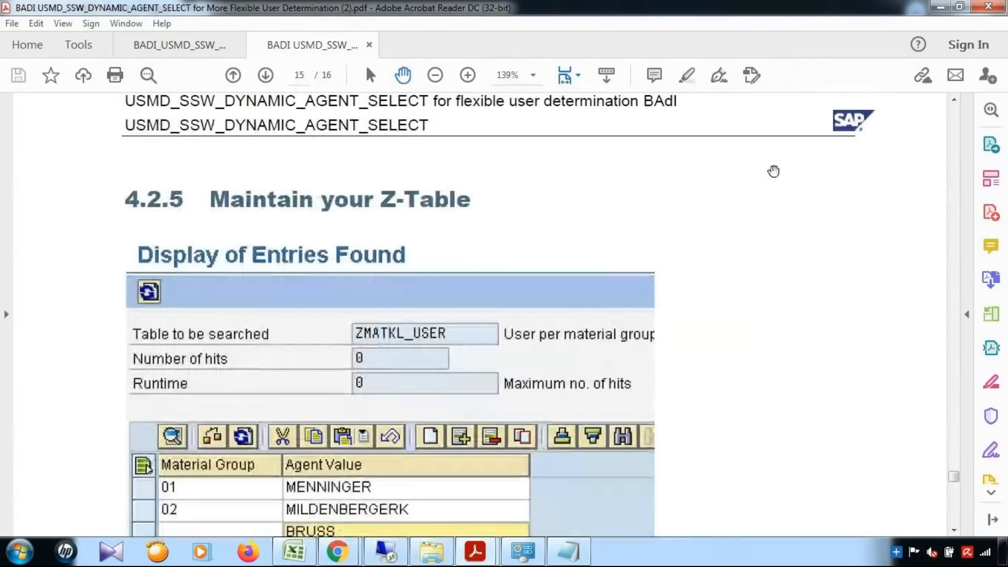
left_click(938, 7)
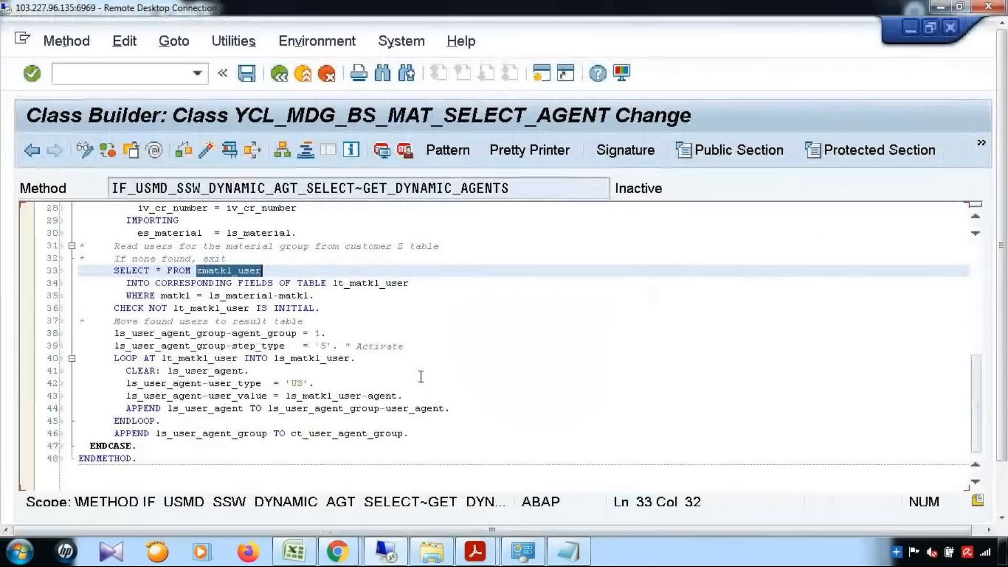
scroll(424, 376, "up", 5)
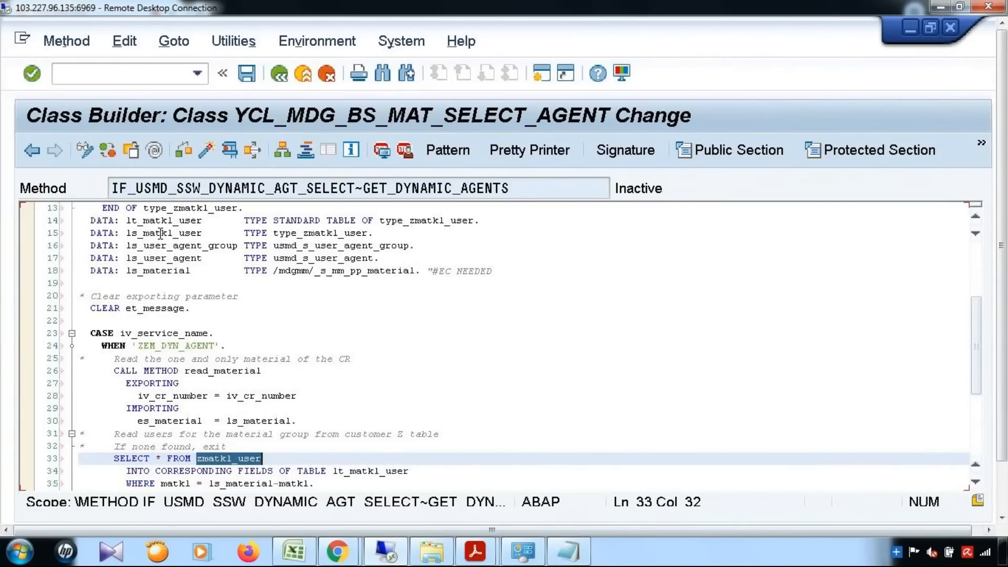
Inspect the type_zmatkl_user definition and its matkl and agent fields in the code.
left_click(433, 221)
double_click(432, 221)
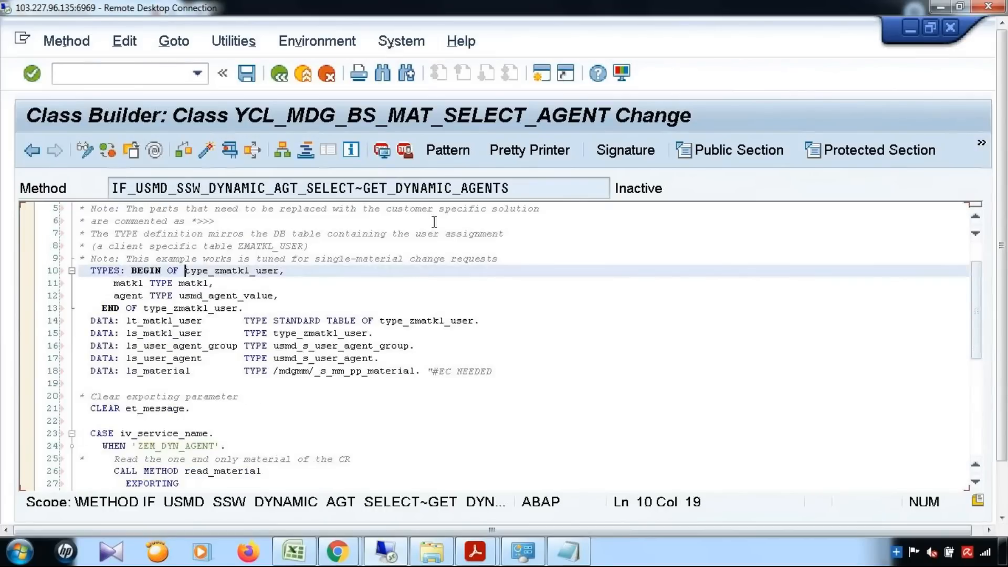
left_click_drag(113, 283, 212, 284)
left_click_drag(108, 295, 444, 300)
left_click(444, 300)
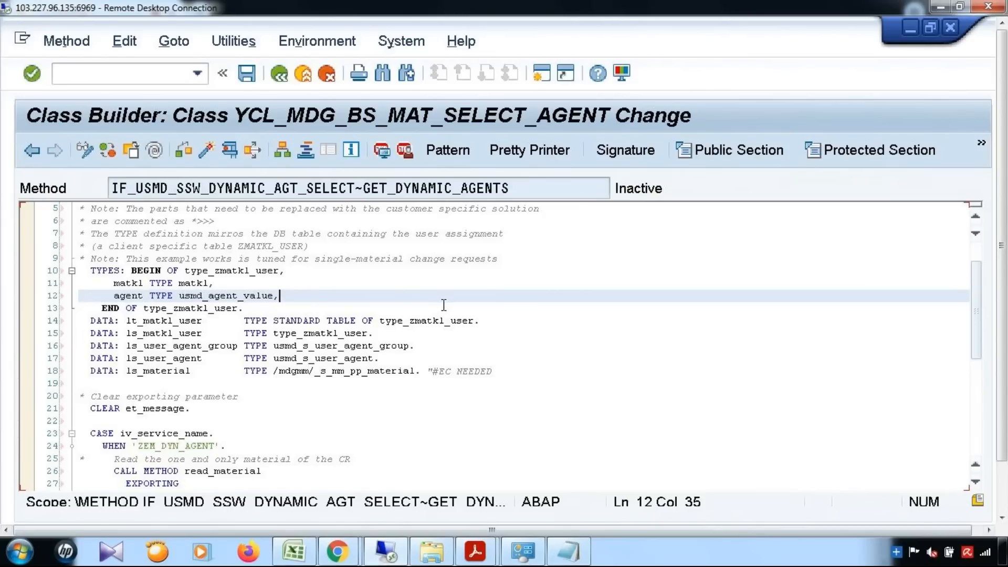
After hitting the session limit, start creating database table ZMATKL_USER in SE11 via /nse11.
left_click(541, 74)
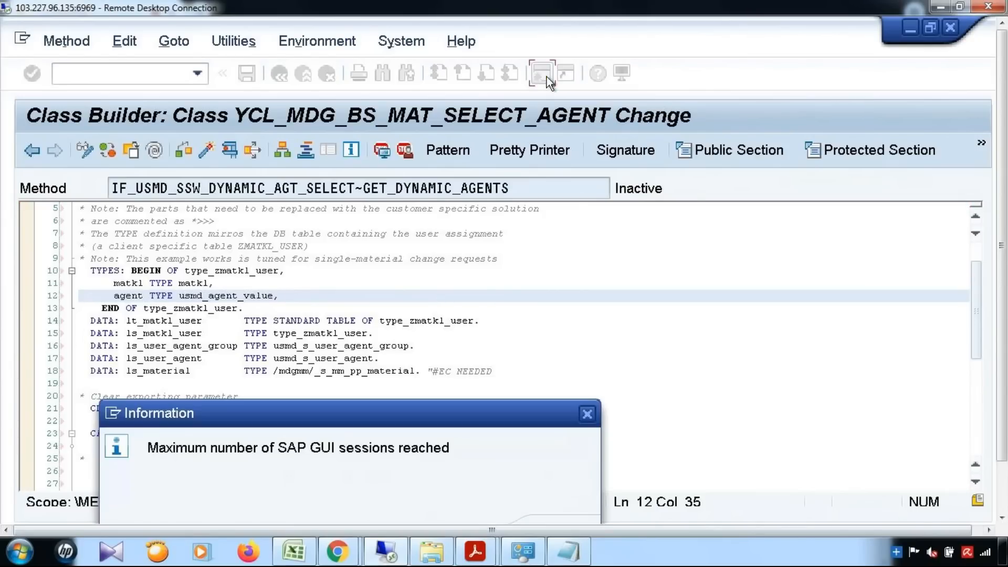
left_click(587, 414)
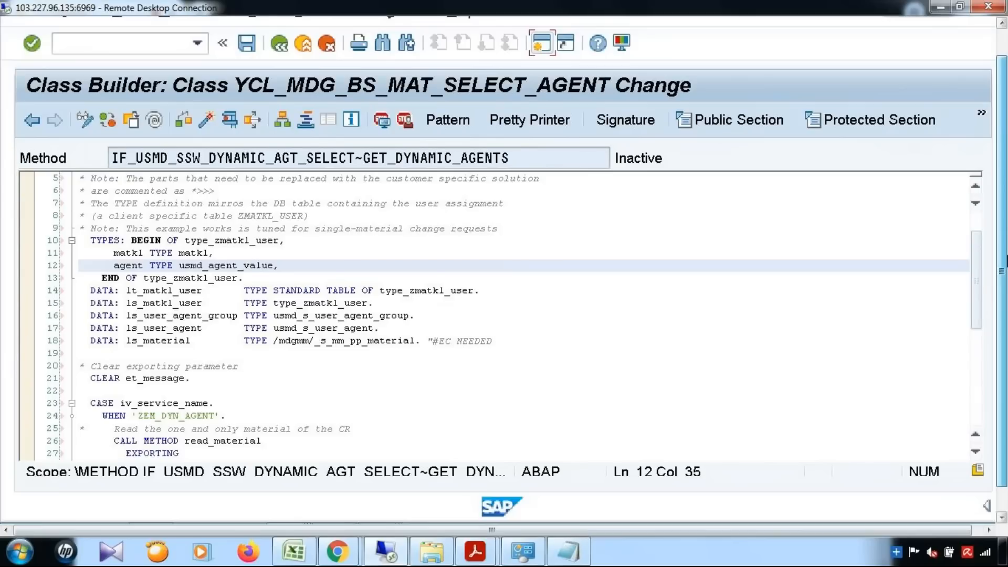
mouse_move(288, 515)
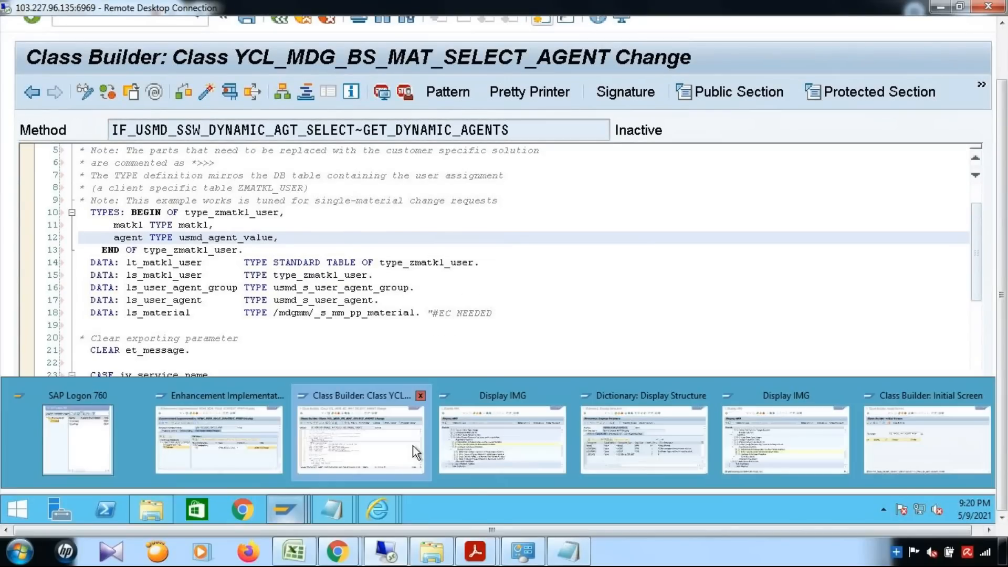
left_click(523, 445)
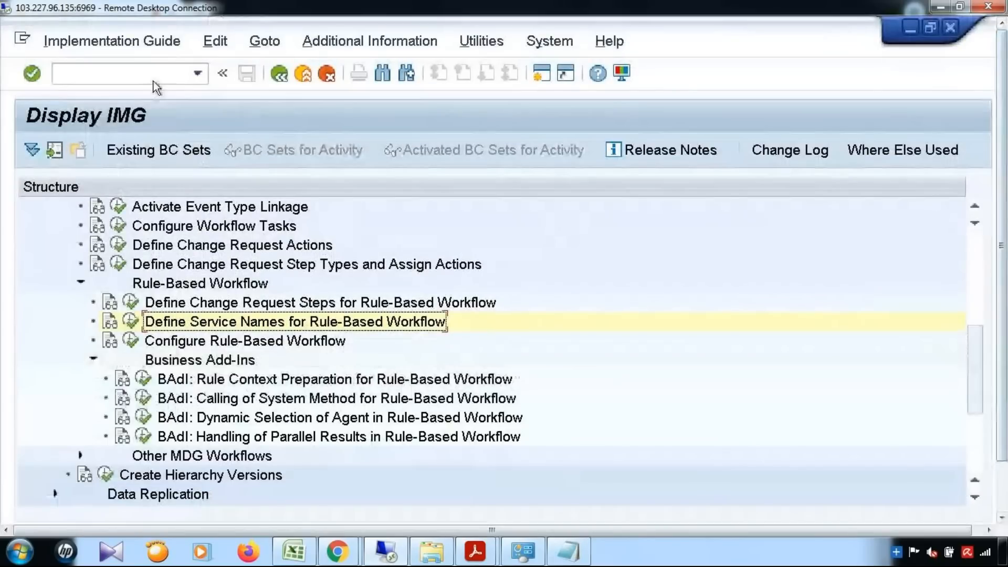
type("/nse11")
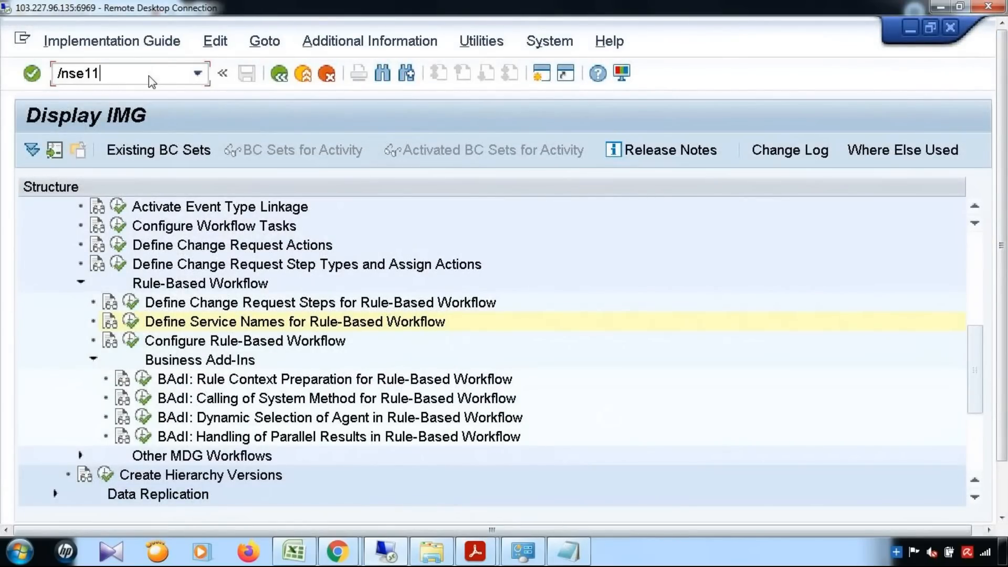
key("Return")
left_click(87, 238)
type("zmatkl_user")
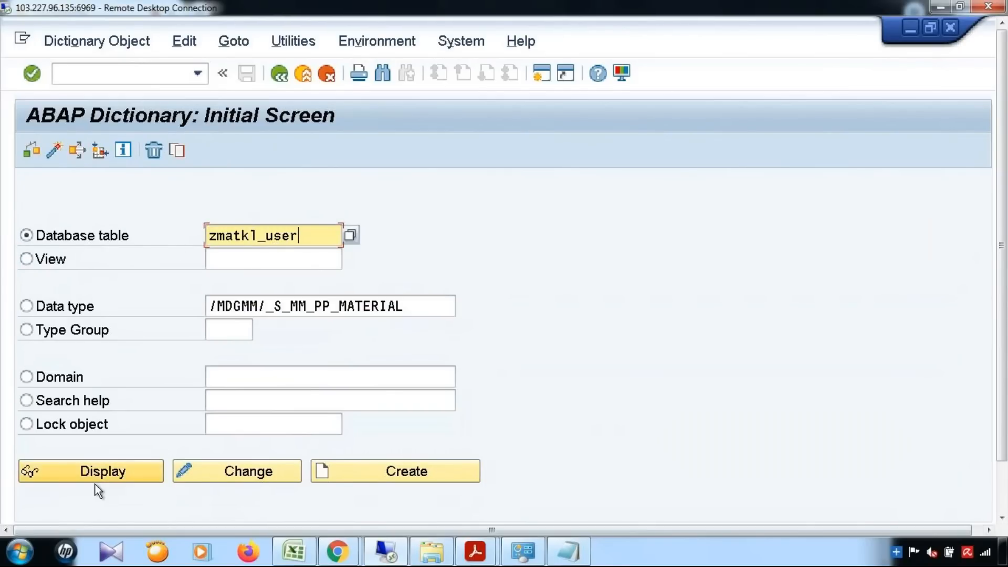
left_click(364, 468)
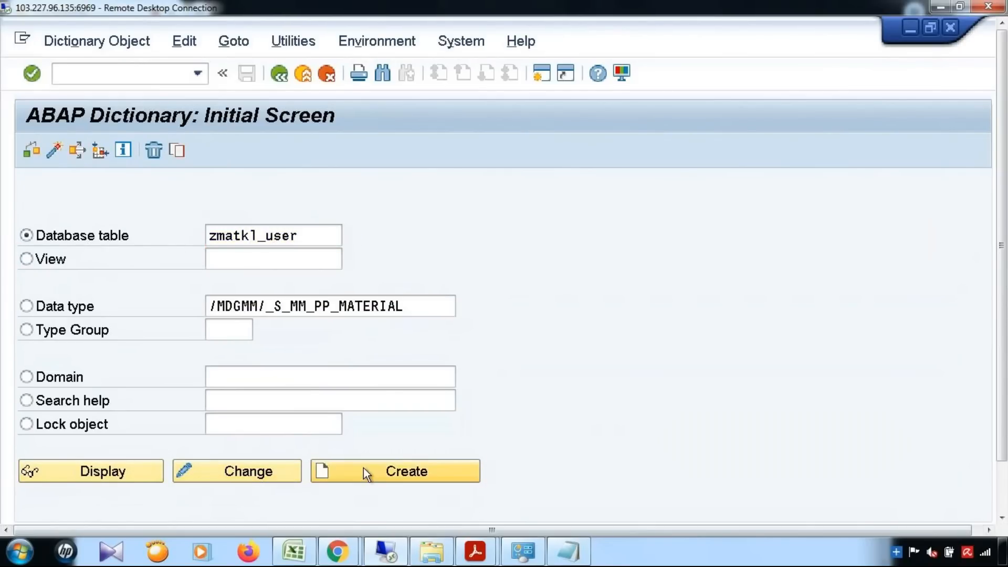
Give ZMATKL_USER short description zmatkl_user, delivery class A, and Display/Maintenance Allowed.
left_click(253, 211)
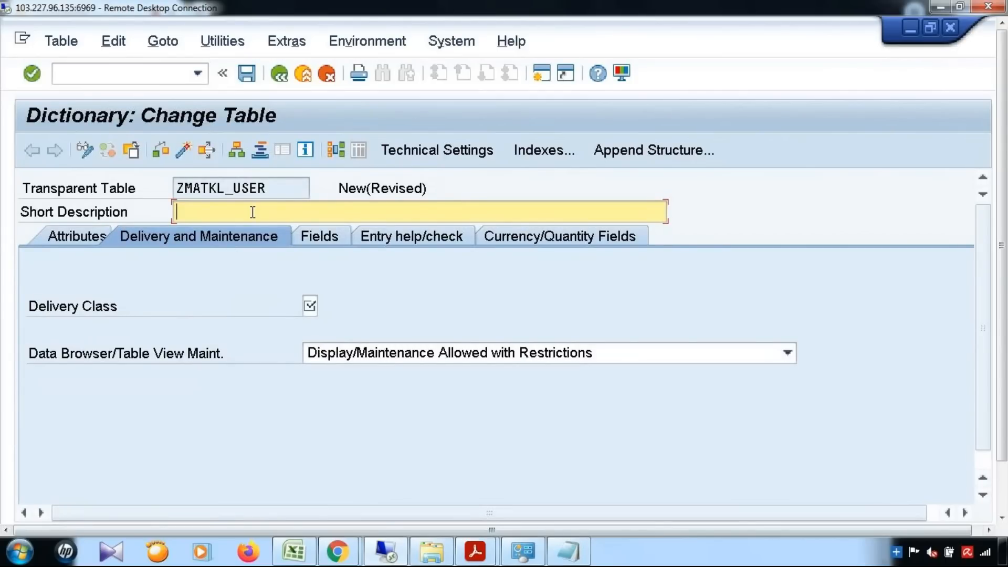
type("zmatkl_user")
left_click(310, 306)
key("F4")
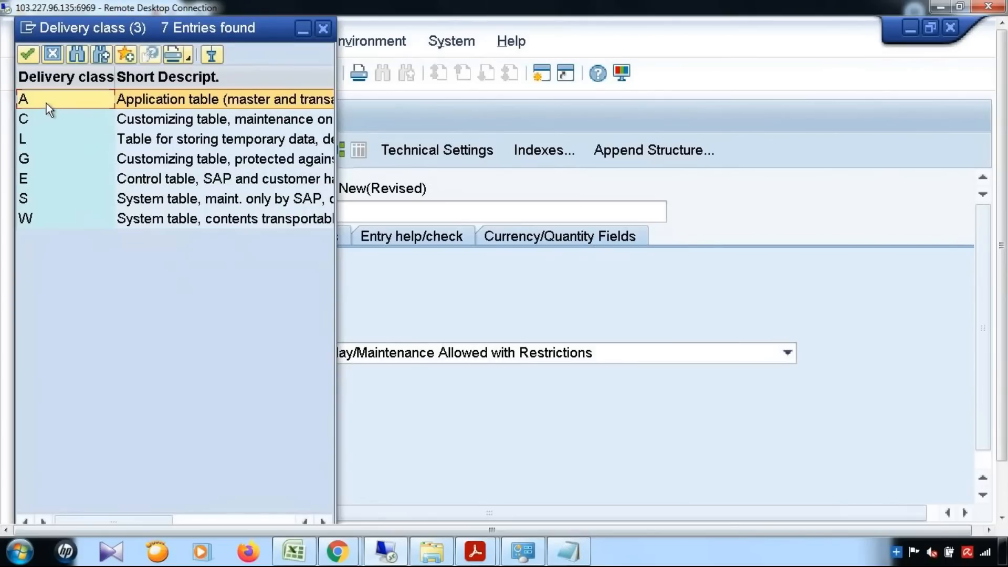
double_click(46, 102)
left_click(581, 354)
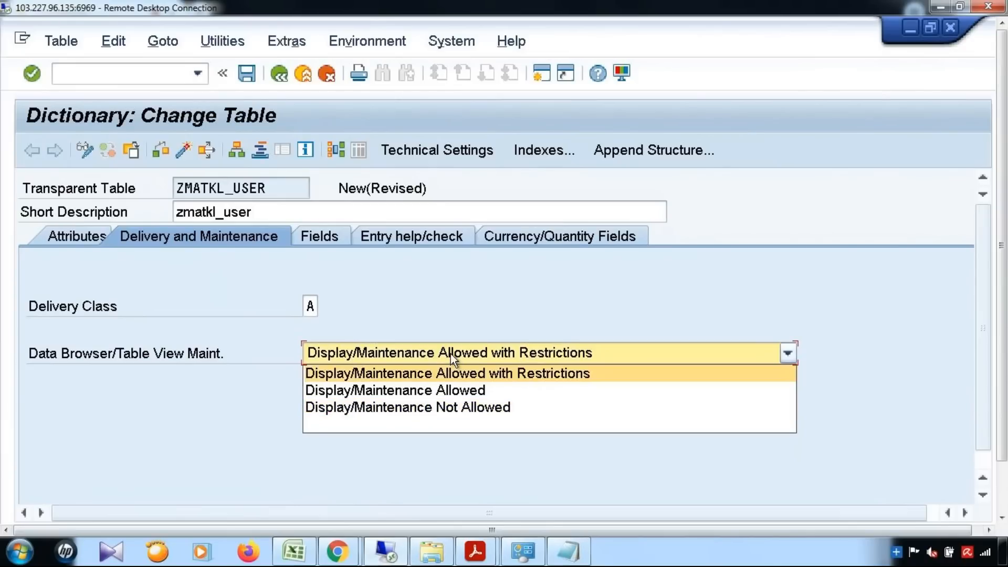
left_click(433, 392)
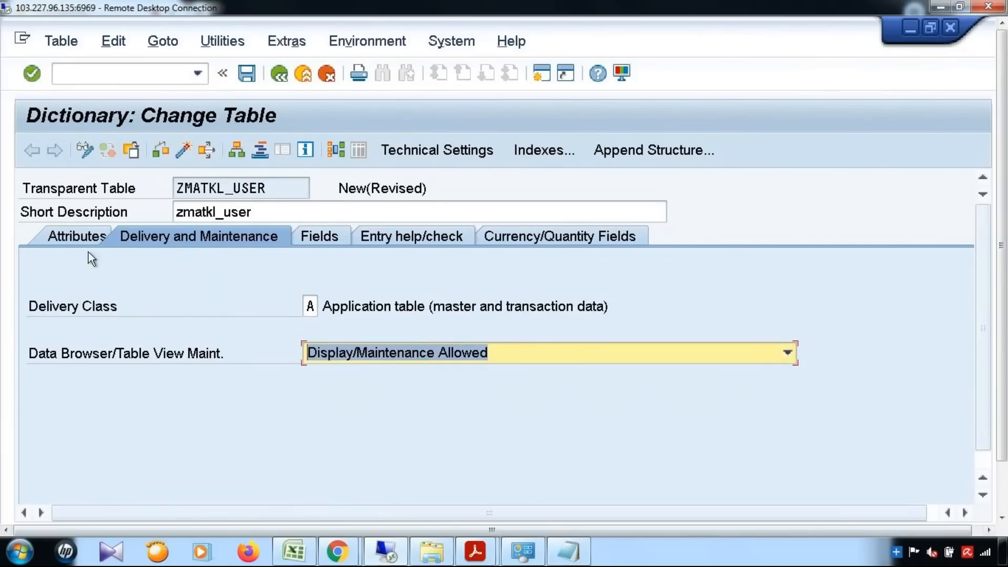
left_click(82, 236)
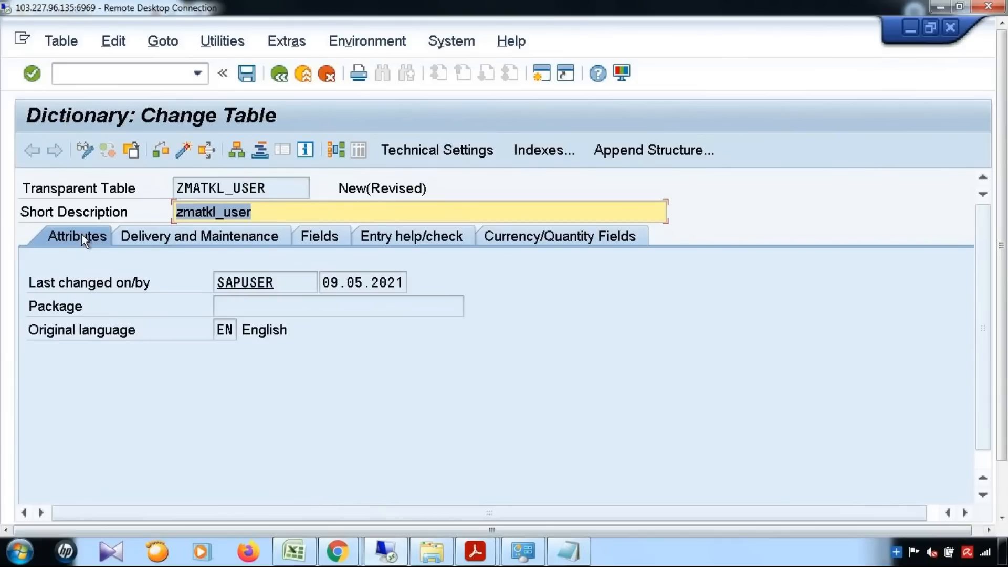
Add key field MANDT with initial values and data element MANDT.
left_click(325, 241)
left_click(121, 335)
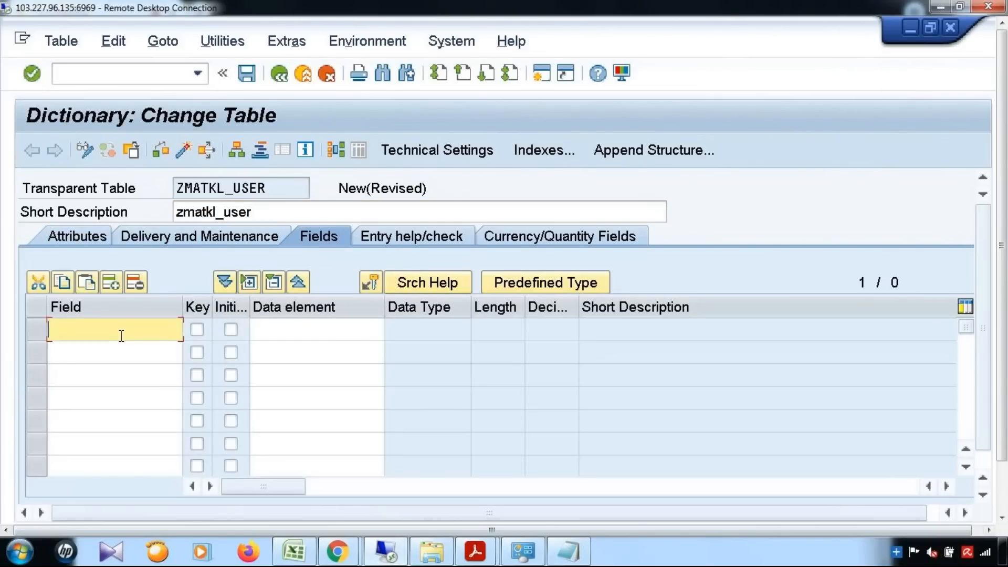
type("MANDT")
key("Tab")
key("Tab")
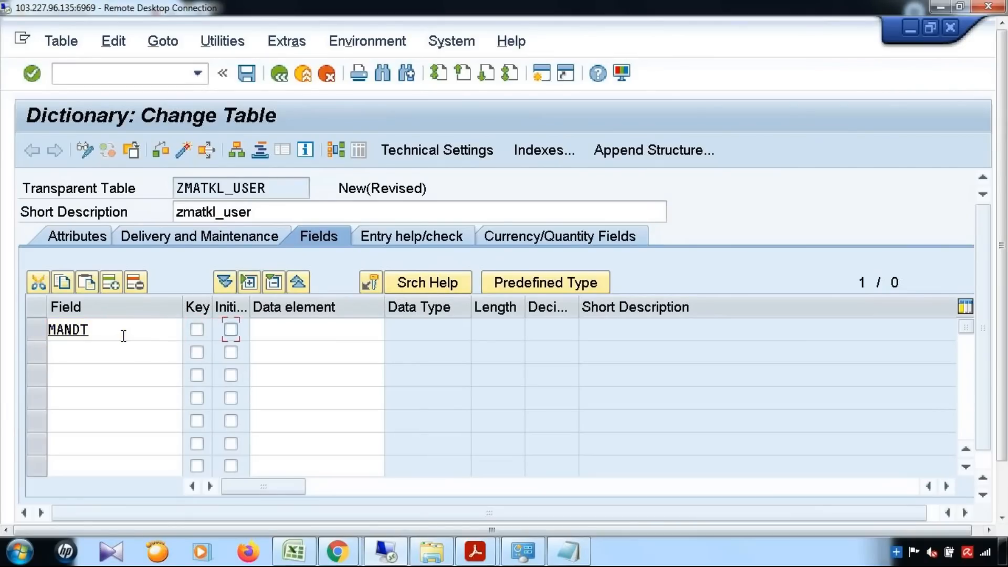
left_click(232, 329)
left_click(272, 333)
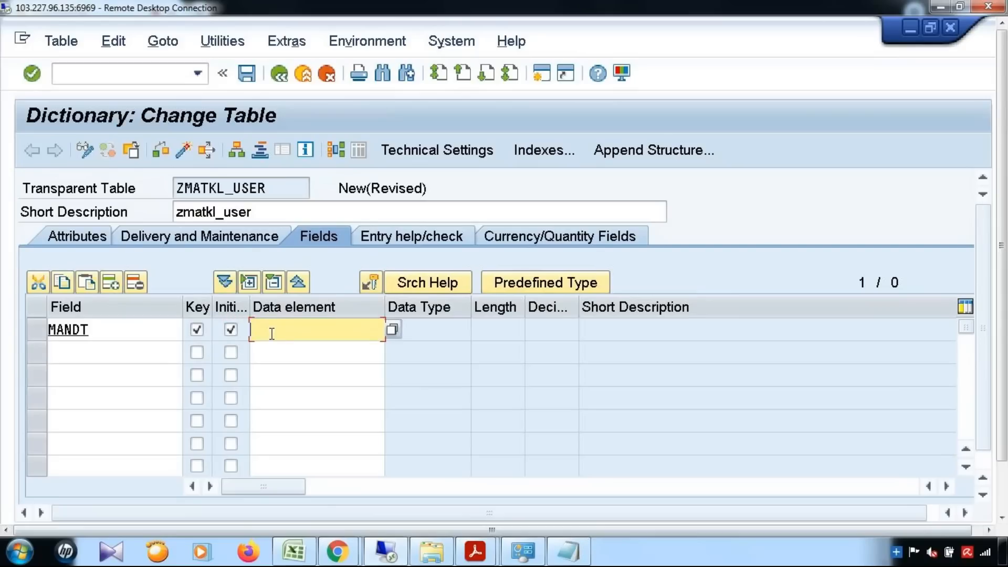
type("MANDT")
key("Return")
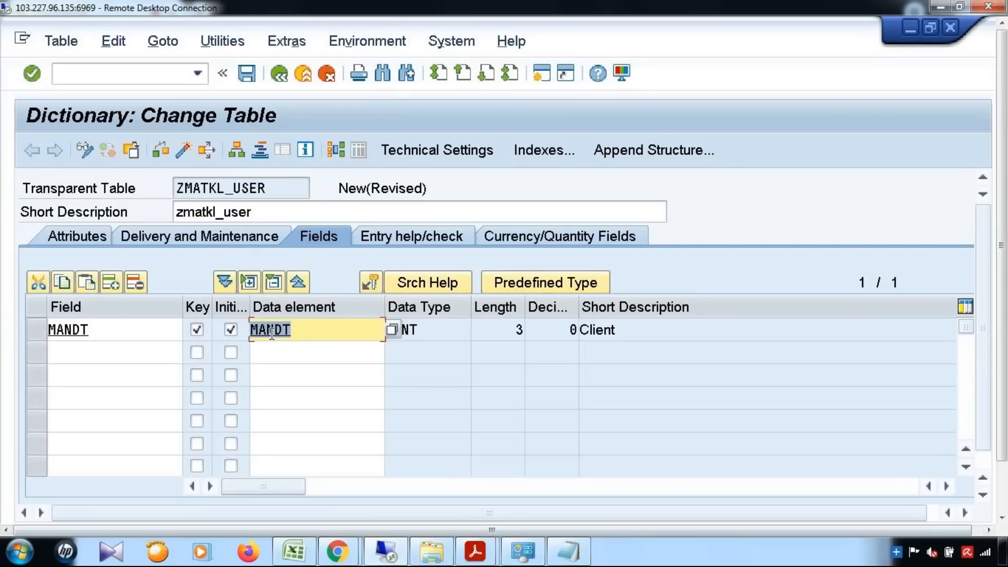
Check the matkl field name in the Class Builder type definition.
left_click(97, 354)
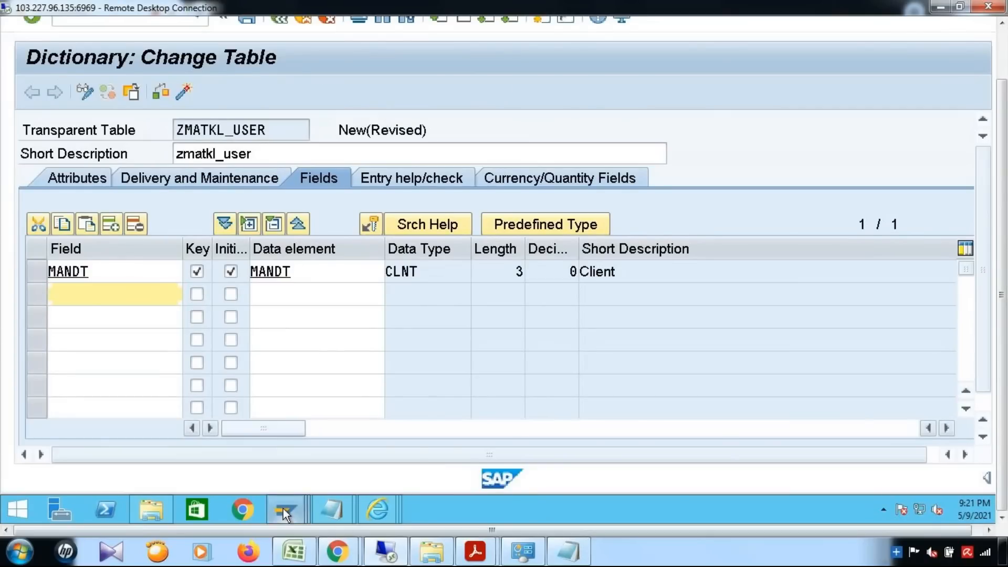
mouse_move(283, 508)
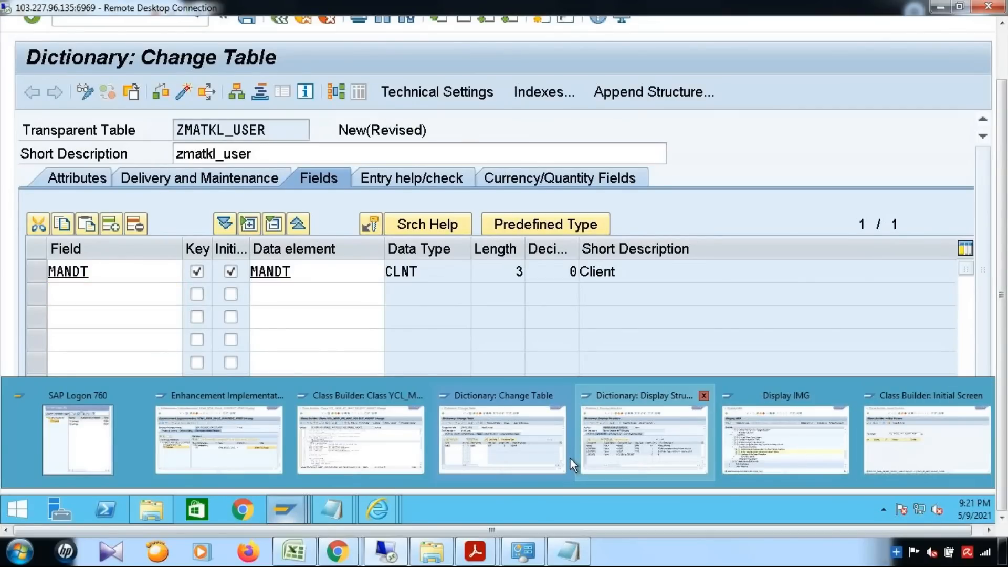
left_click(344, 459)
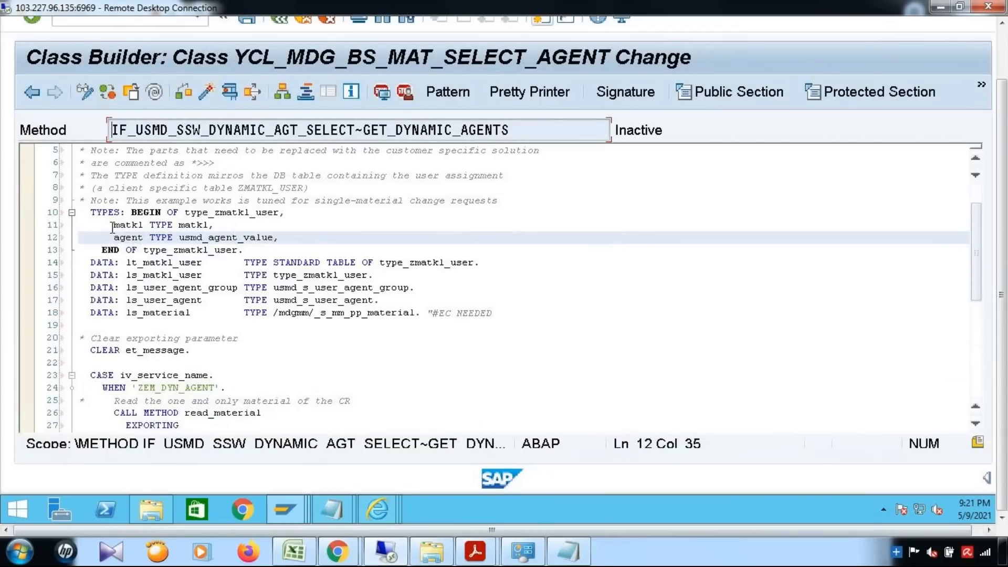
double_click(146, 225)
left_click(439, 241)
mouse_move(292, 509)
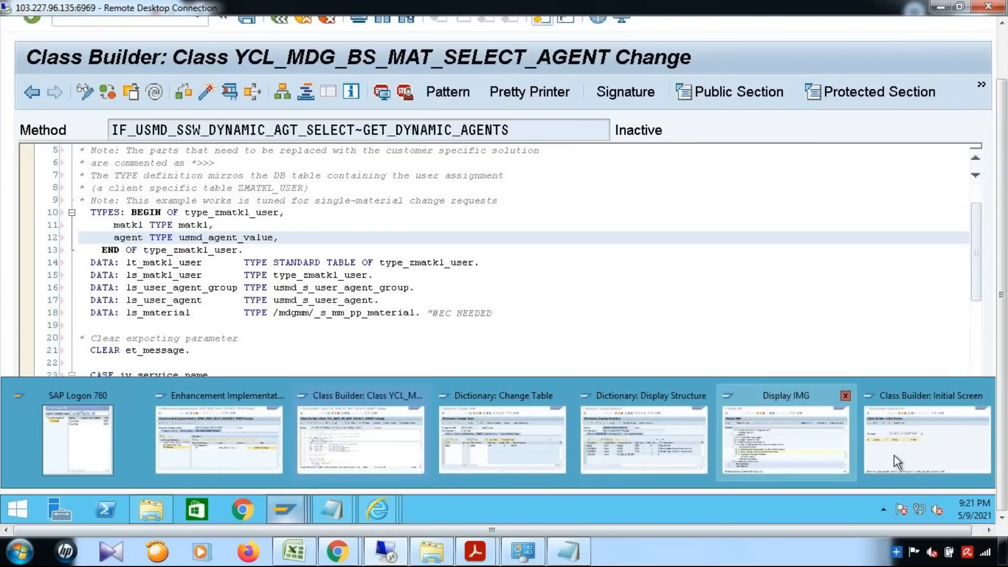
mouse_move(729, 455)
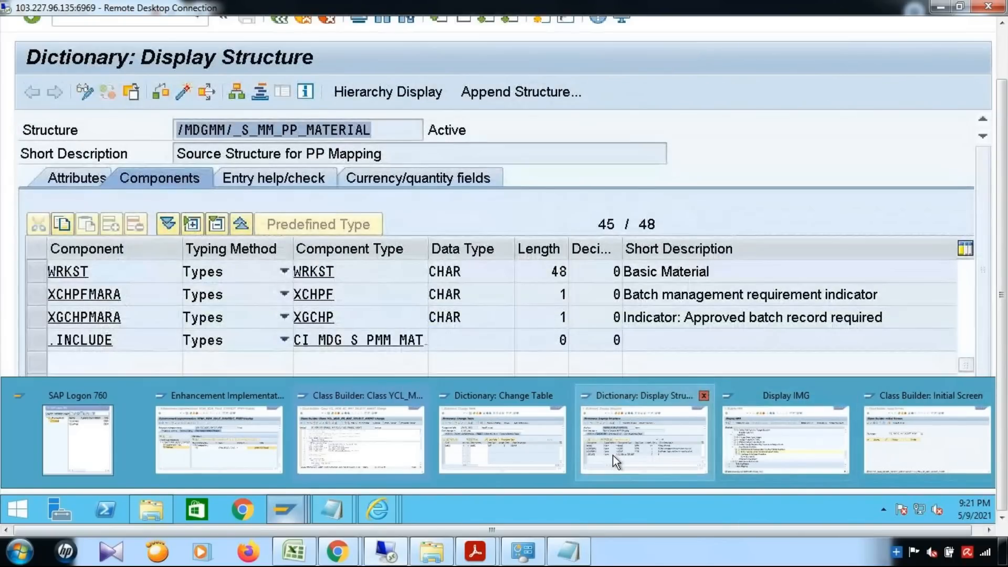
left_click(502, 441)
Add field MATKL with data element matkl copied from the code.
left_click(78, 299)
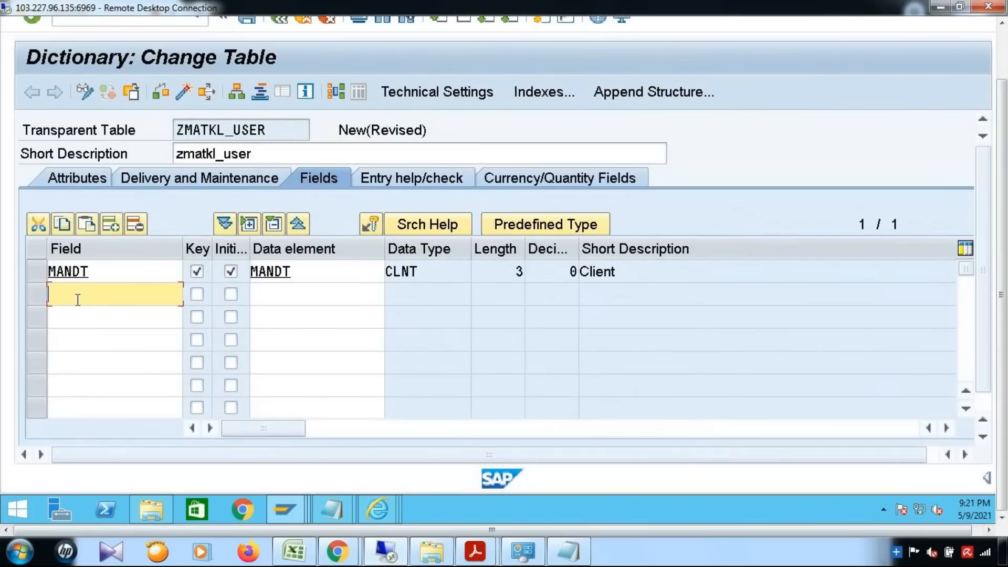
type("matkl")
left_click(276, 295)
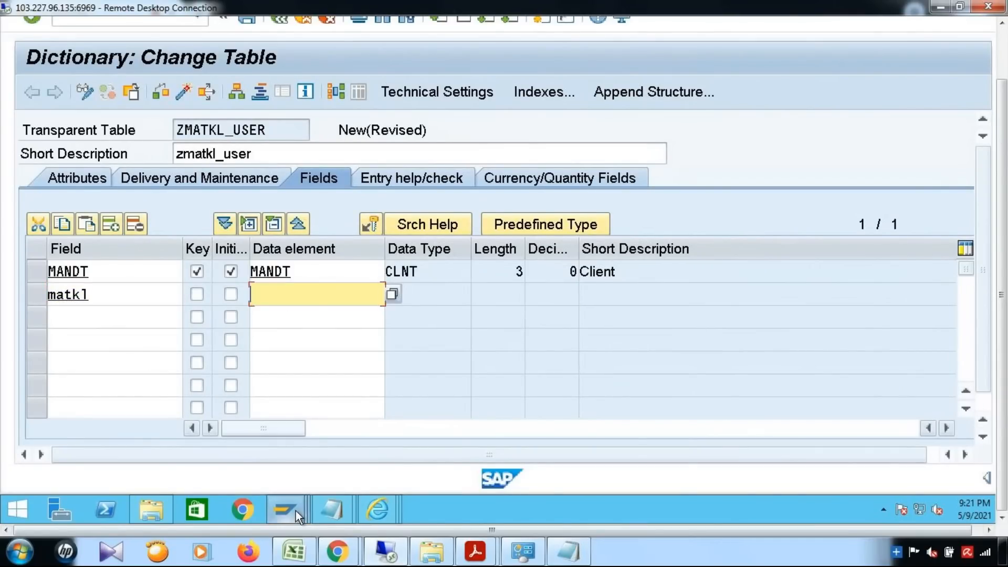
left_click(338, 460)
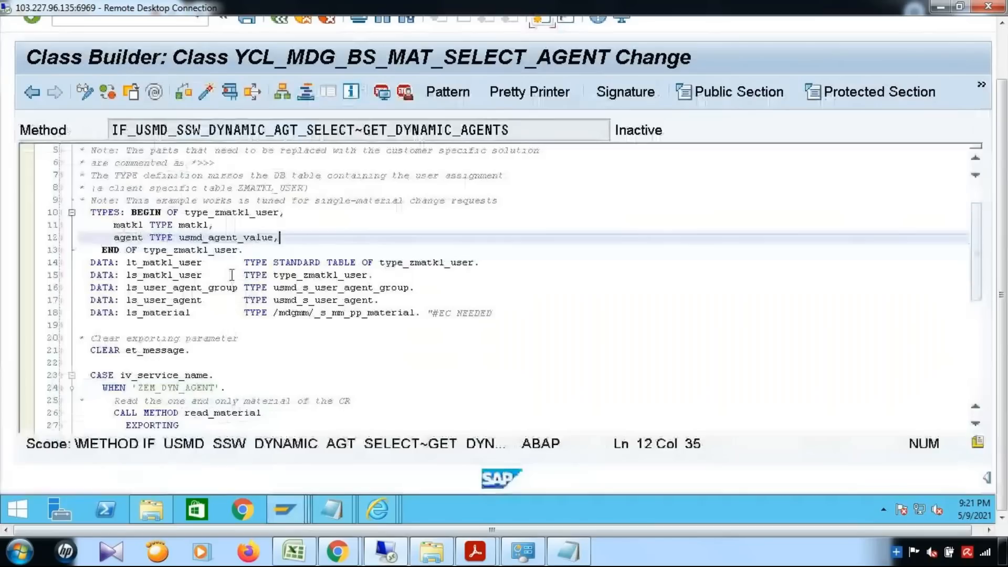
left_click_drag(178, 225, 210, 225)
key("ctrl+c")
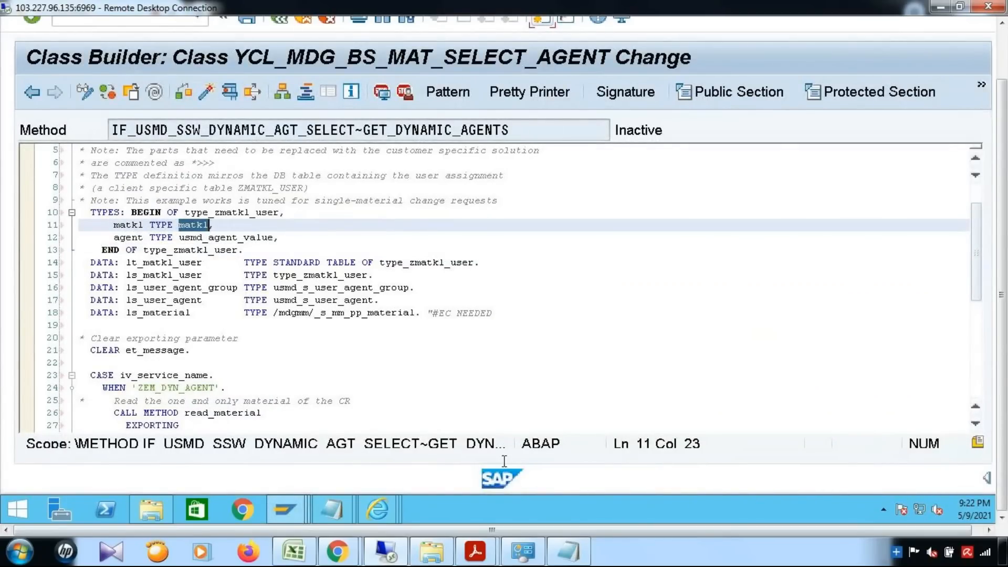
mouse_move(298, 512)
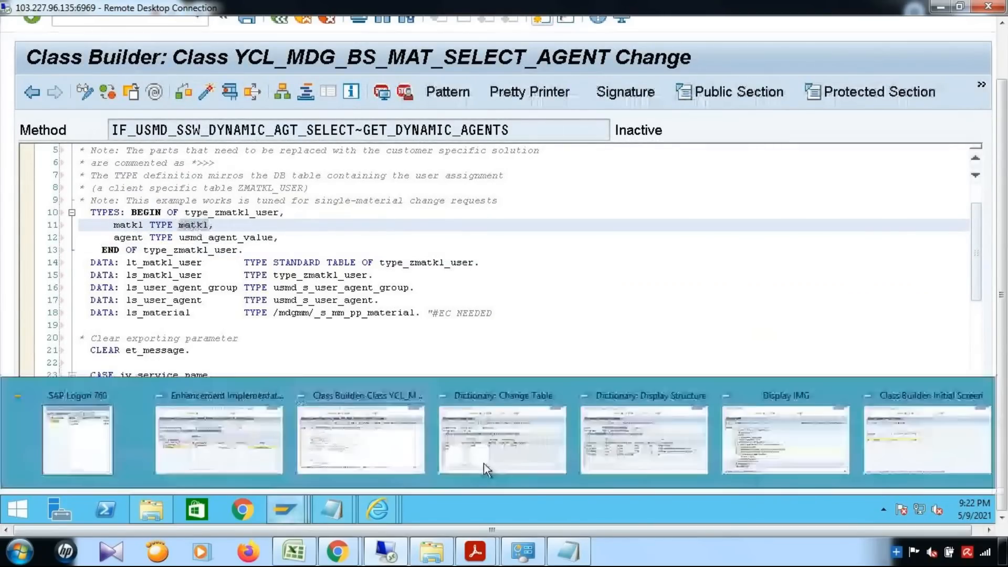
left_click(498, 456)
left_click(308, 296)
key("ctrl+v")
key("Return")
Copy the agent component's type usmd_agent_value from the class code.
left_click(93, 313)
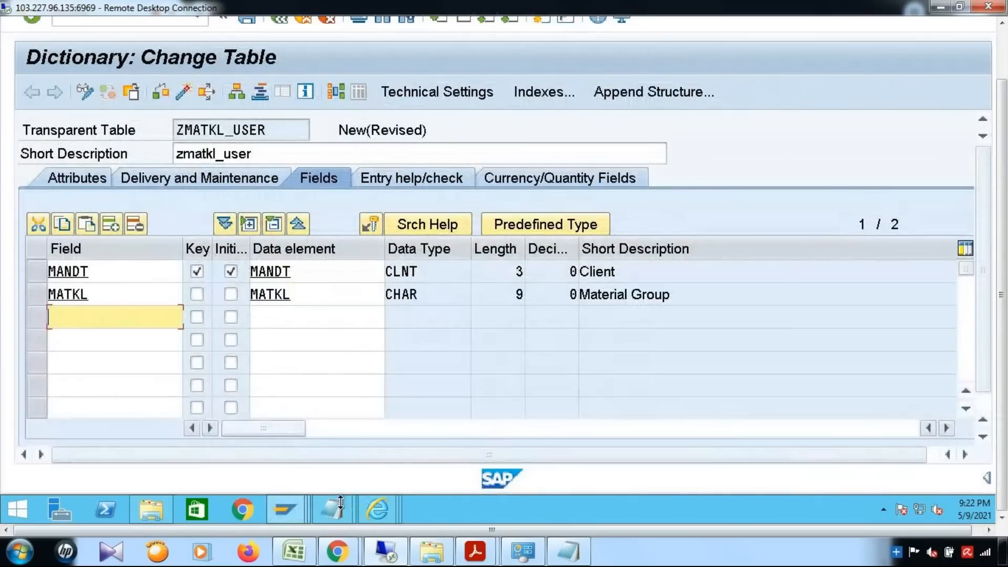
mouse_move(281, 510)
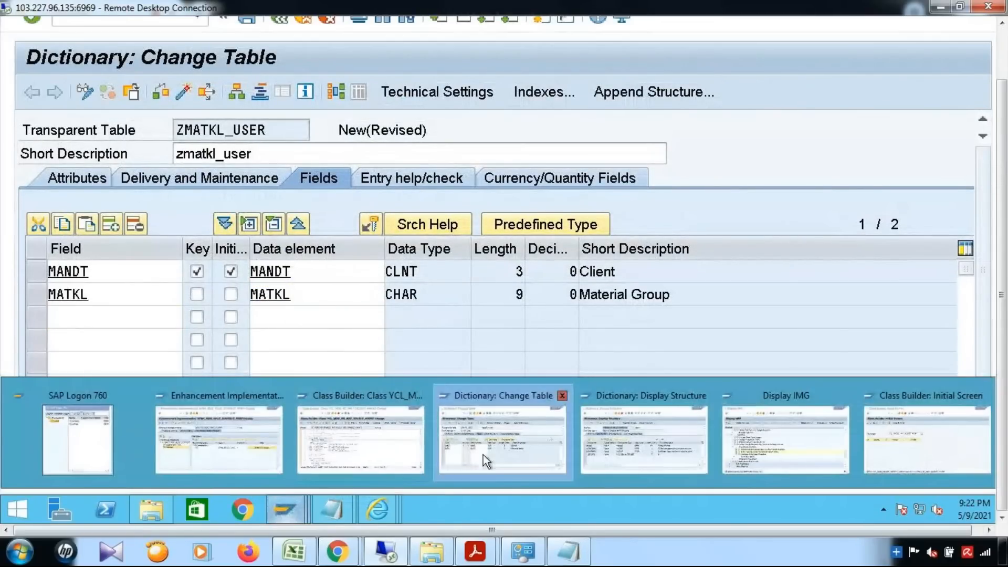
left_click(349, 452)
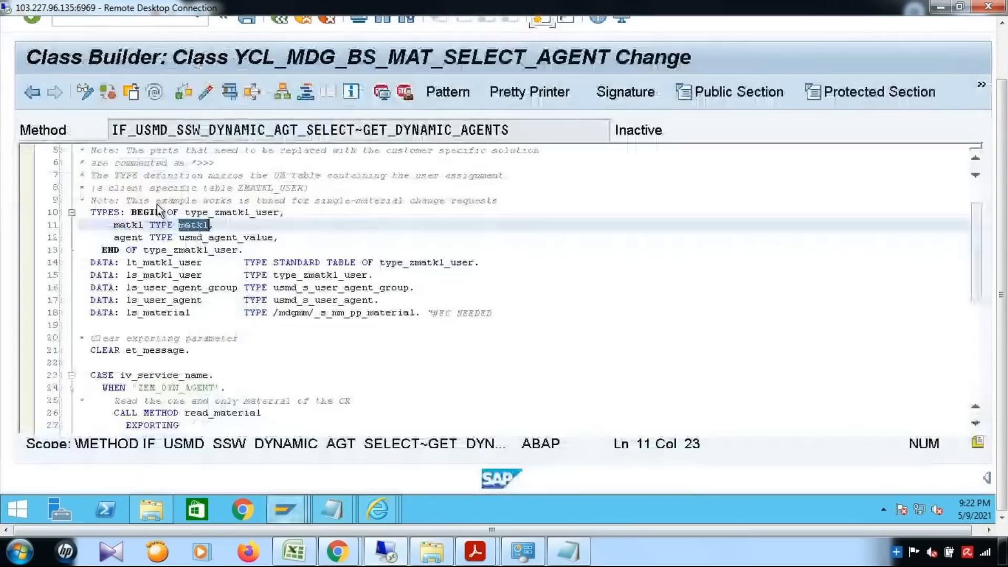
left_click(127, 237)
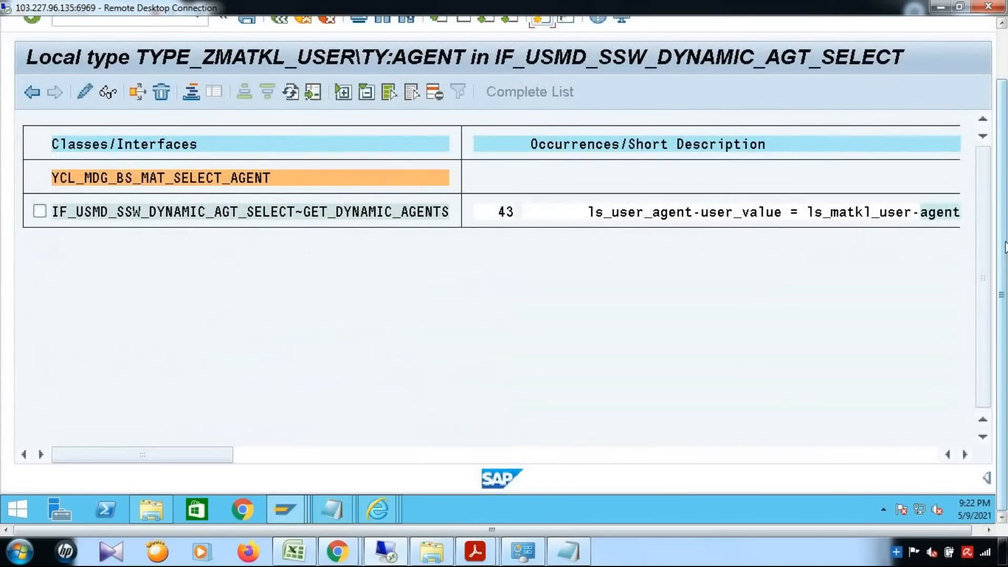
left_click(1003, 247)
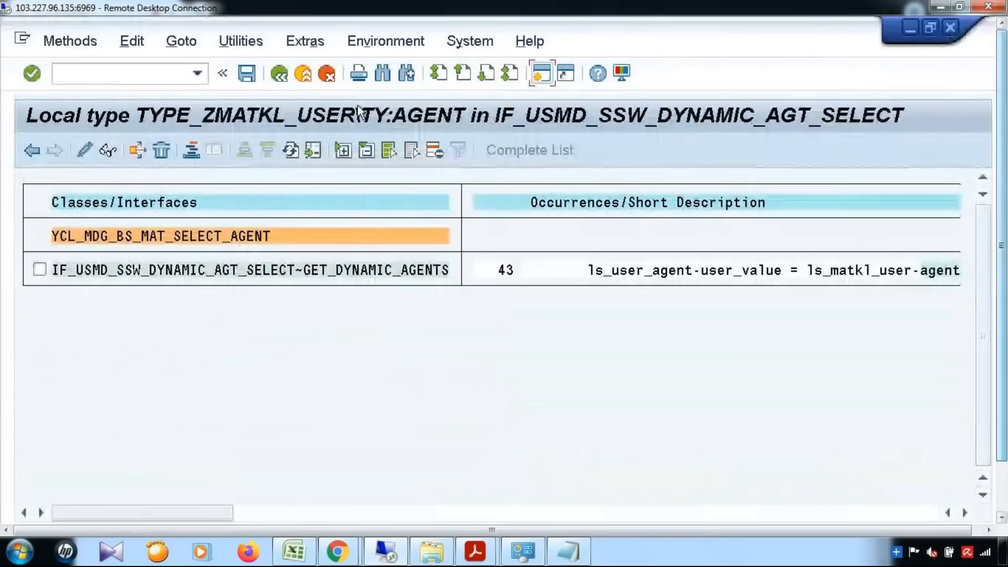
left_click(279, 73)
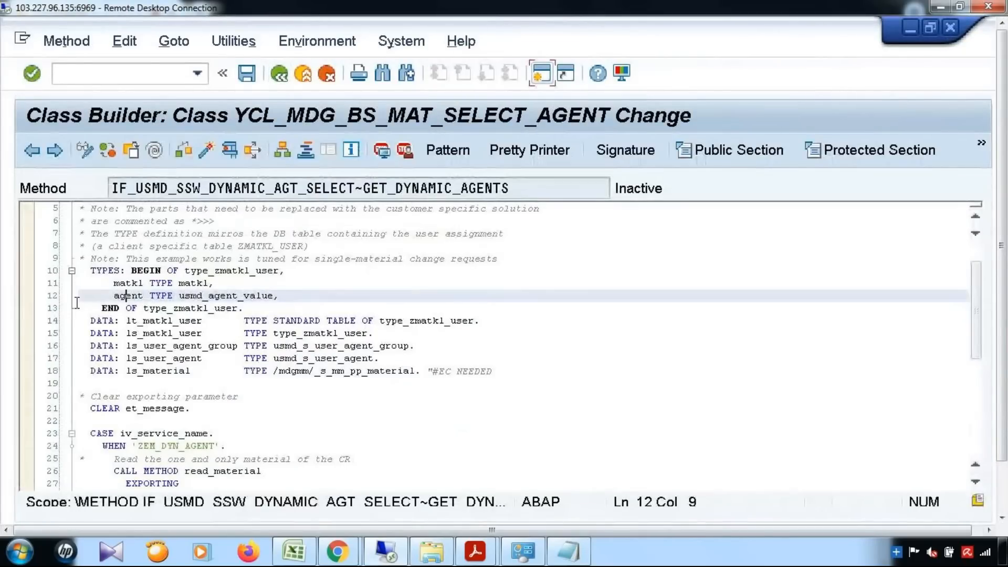
double_click(115, 296)
double_click(184, 295)
left_click_drag(258, 296, 272, 297)
key("ctrl+c")
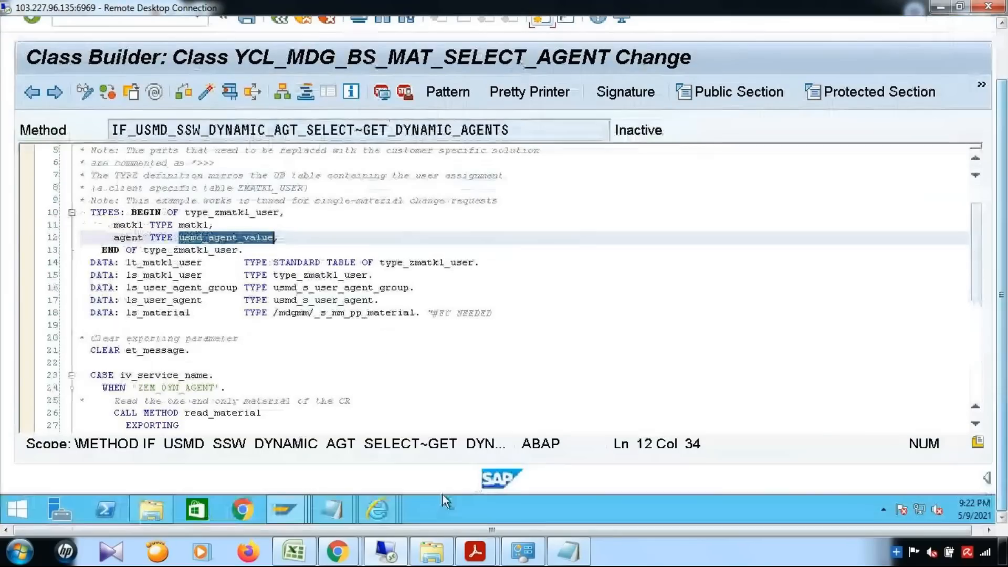
Add field AGENT with data element USMD_AGENT_VALUE to ZMATKL_USER.
left_click(285, 508)
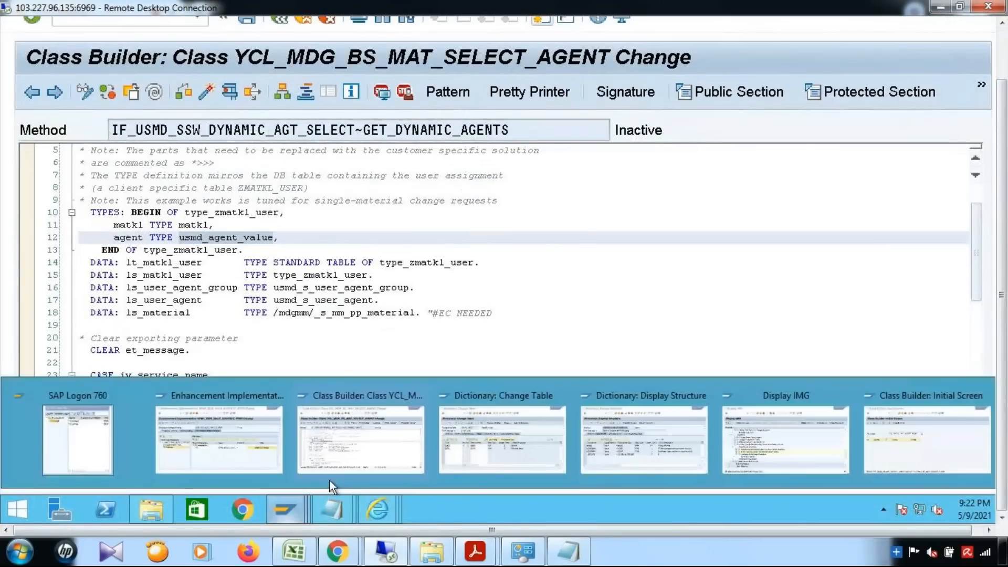
left_click(462, 452)
type("a")
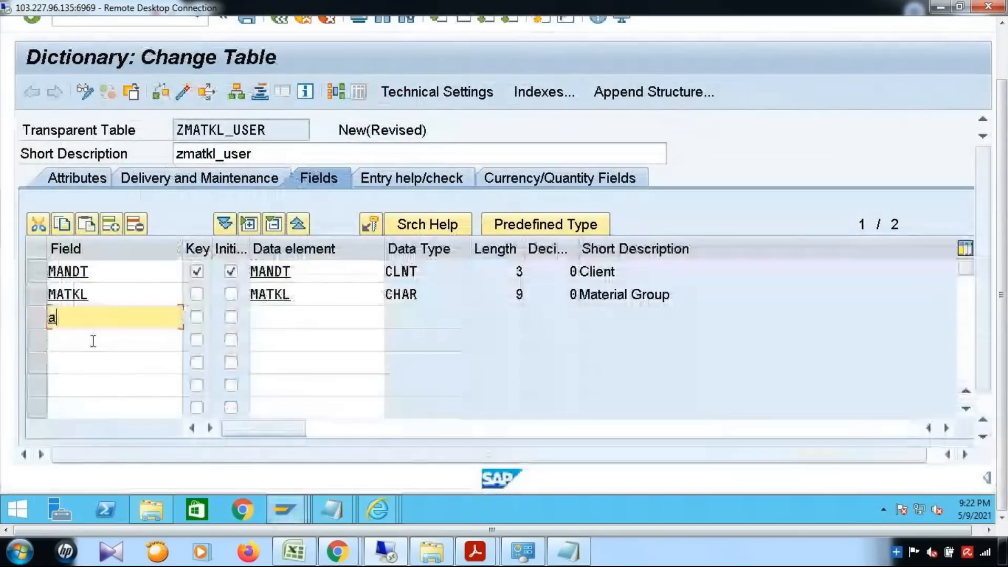
type("gent")
key("Tab")
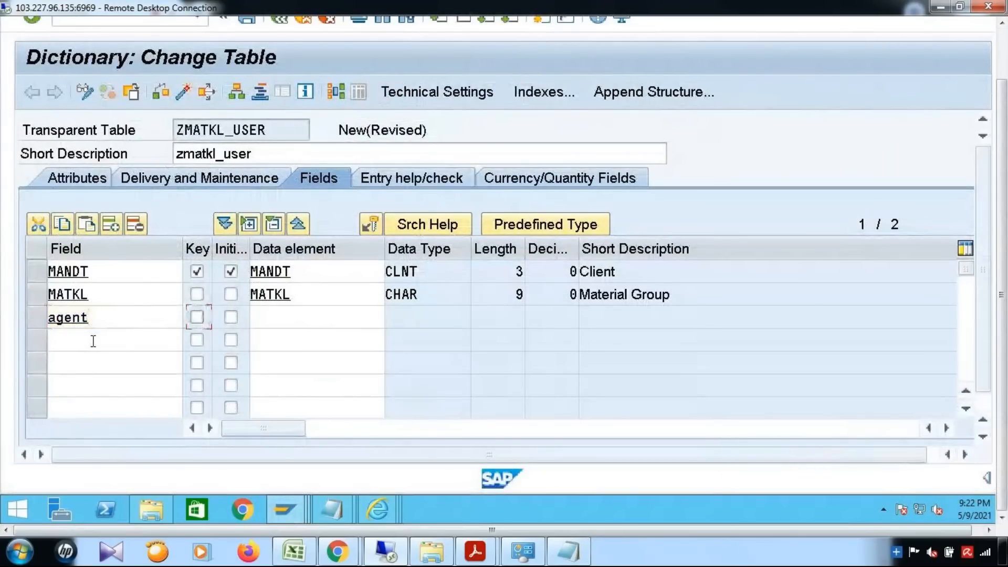
key("Tab")
key("Tab")
key("ctrl+v")
key("Return")
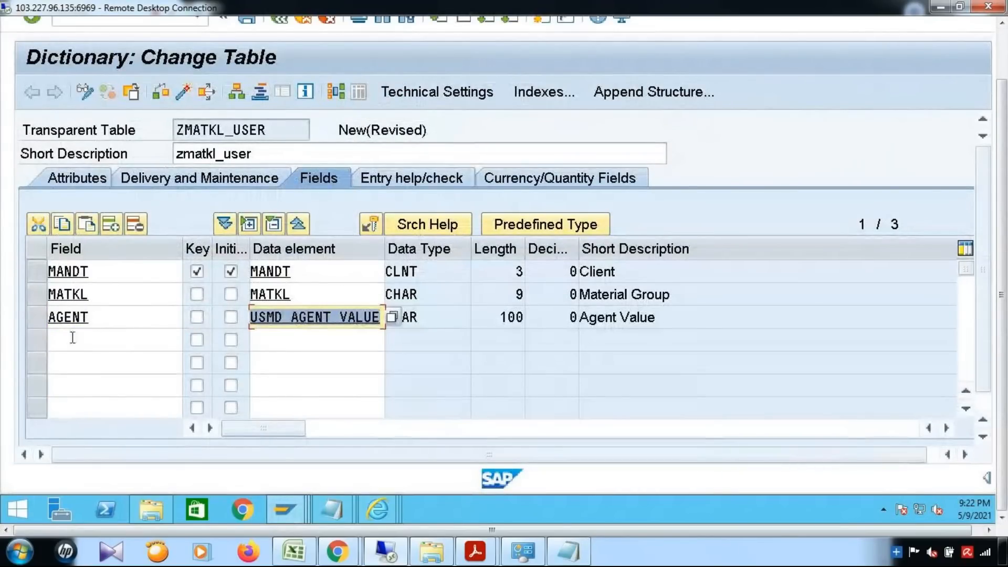
Save ZMATKL_USER as a local object and run its consistency check.
left_click_drag(1006, 338, 1007, 313)
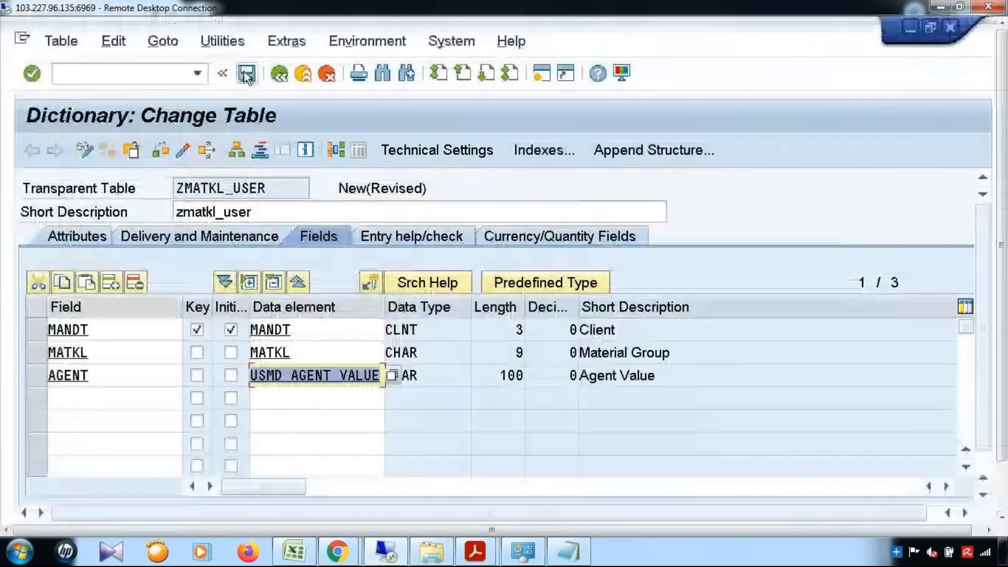
left_click(245, 73)
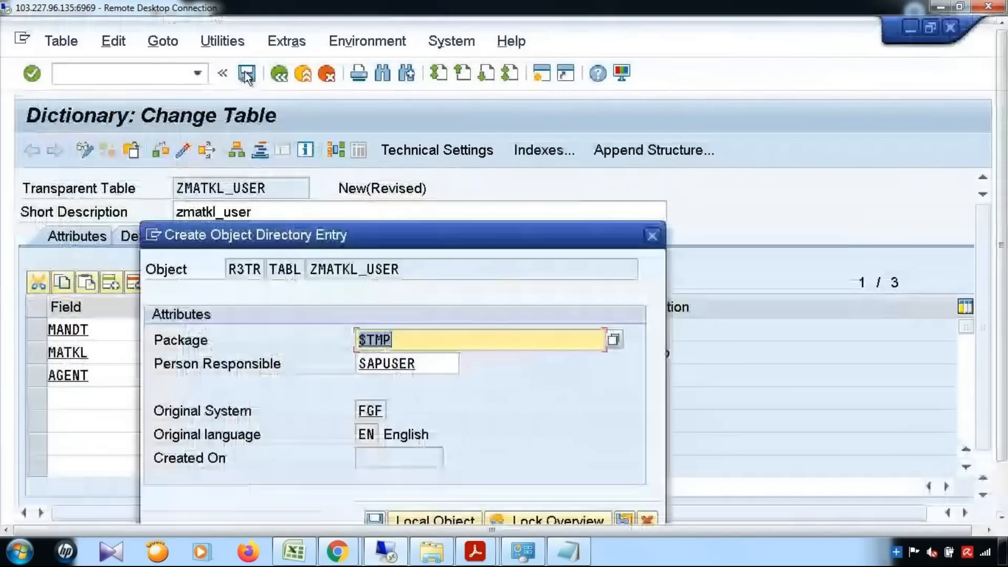
left_click(433, 518)
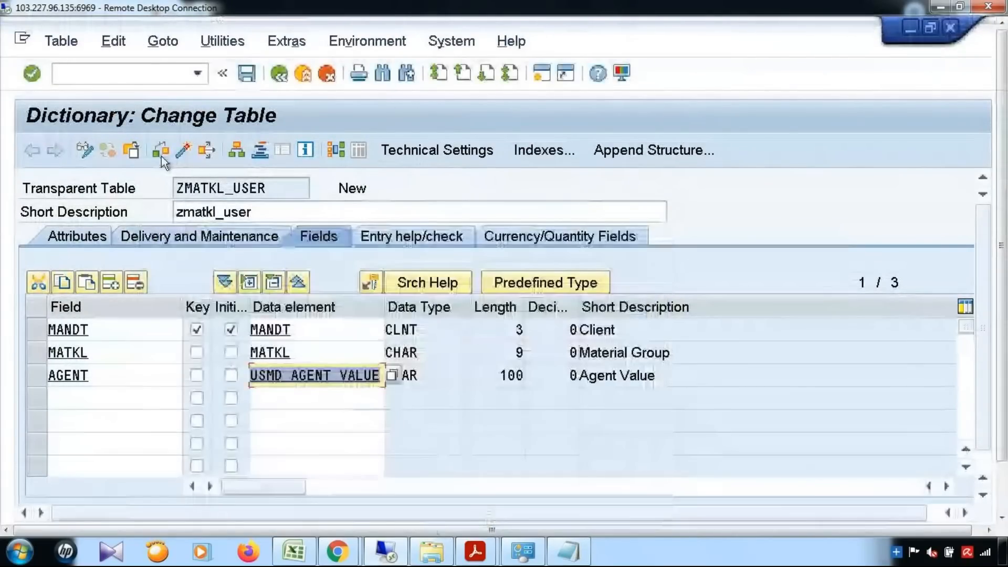
left_click(161, 153)
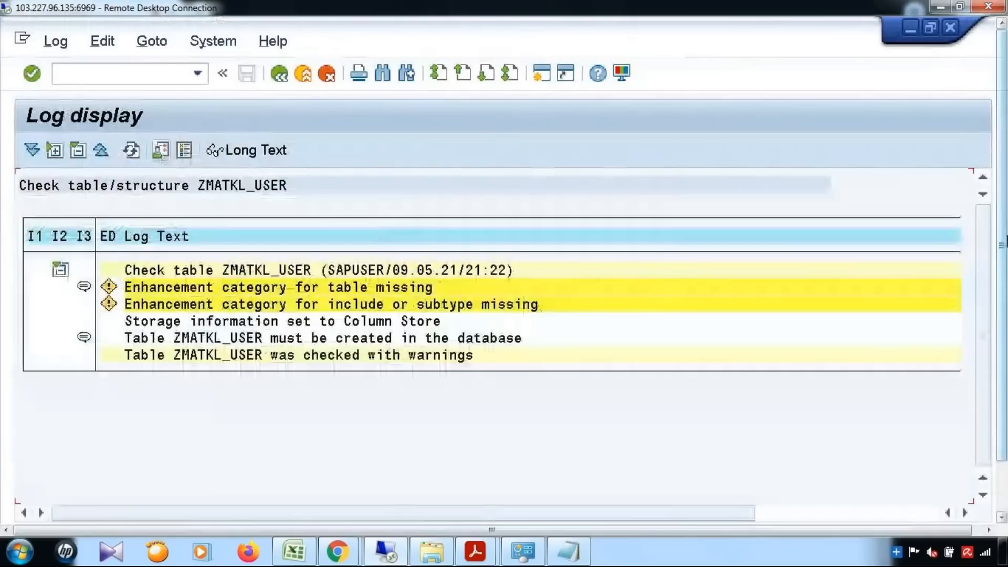
left_click(279, 73)
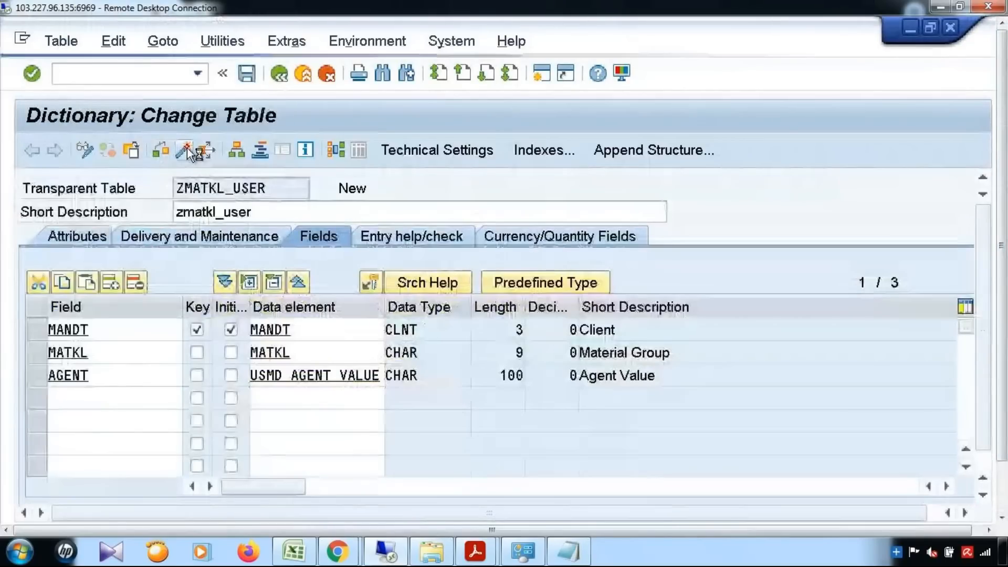
Choose data class APPL0 and size category 0 in ZMATKL_USER's technical settings, then save.
left_click(187, 148)
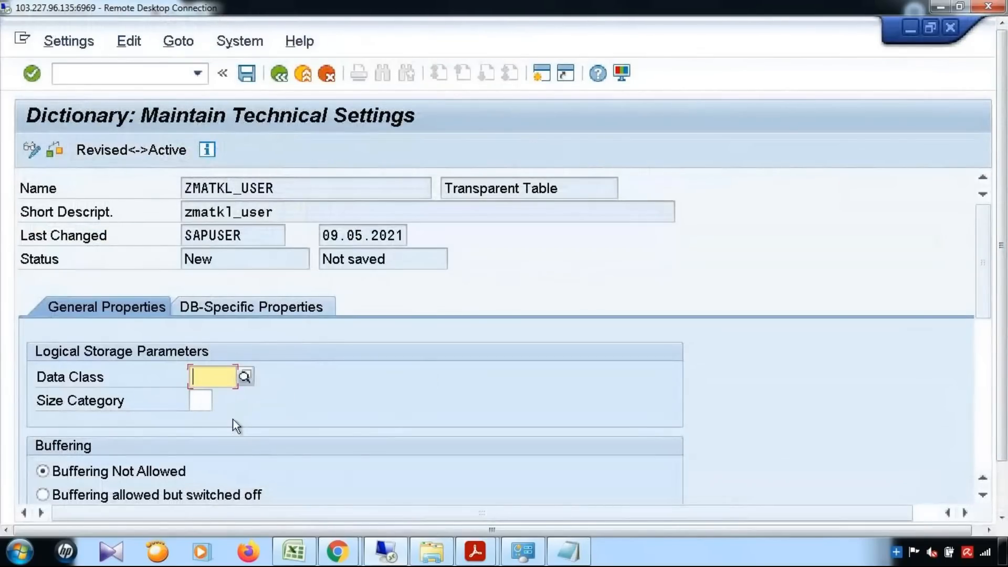
key("F4")
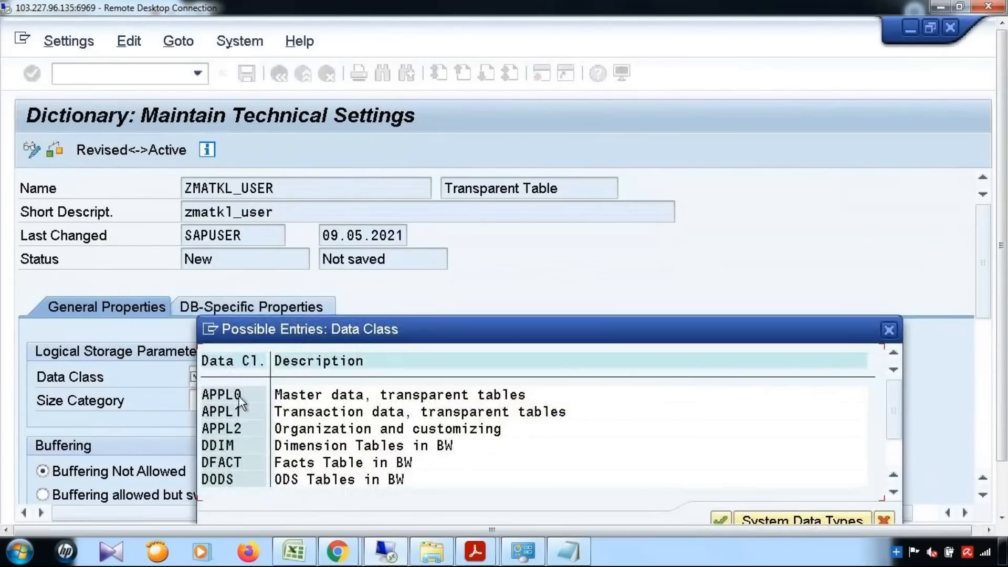
double_click(237, 394)
left_click(196, 401)
left_click(218, 402)
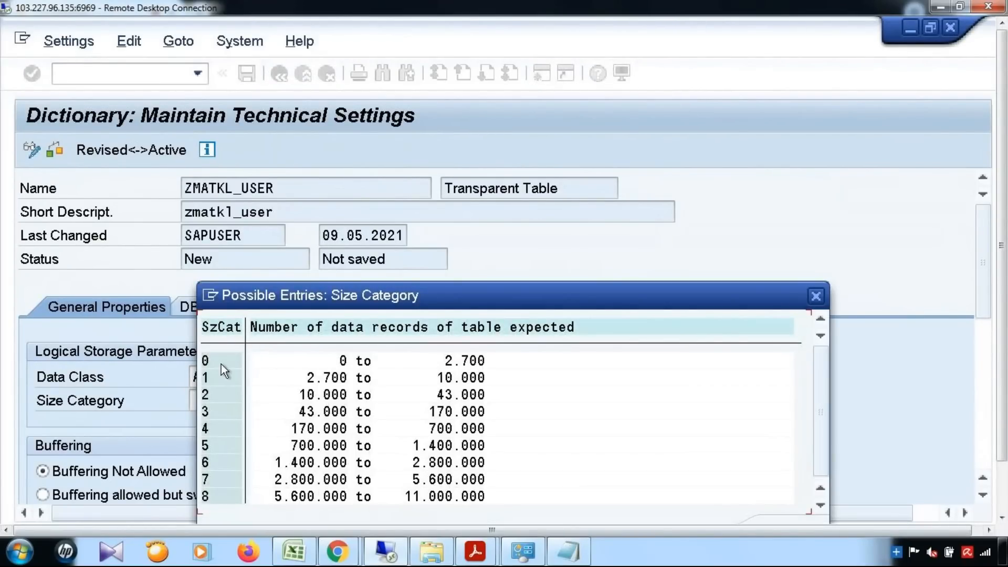
double_click(221, 362)
scroll(294, 398, "down", 2)
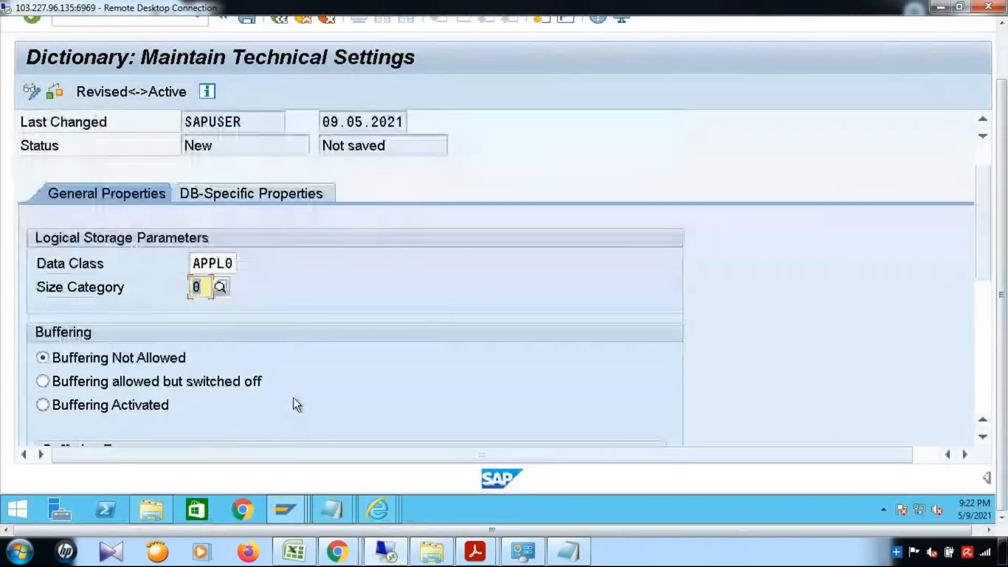
scroll(295, 391, "down", 5)
scroll(297, 389, "down", 1)
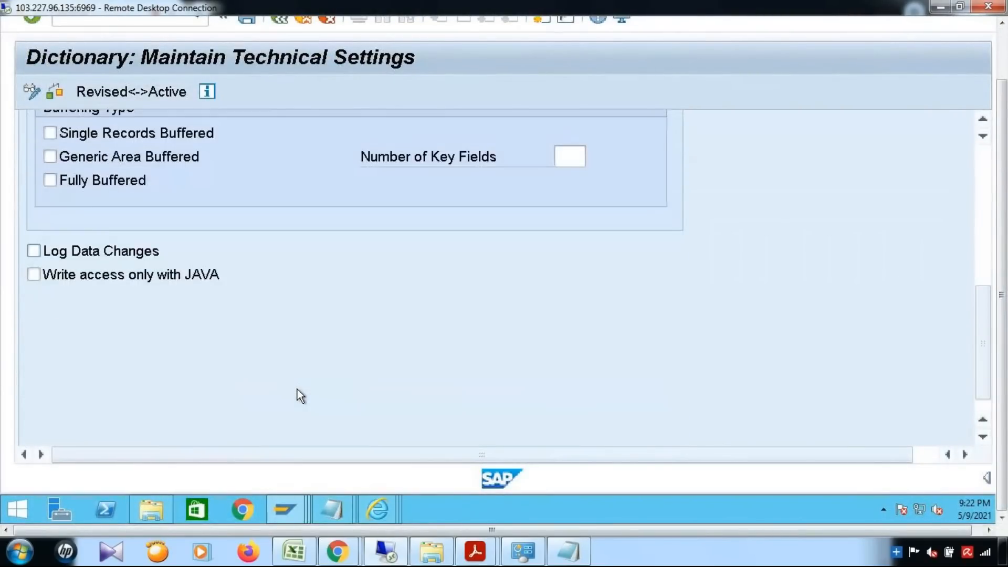
scroll(297, 389, "up", 2)
scroll(297, 390, "up", 3)
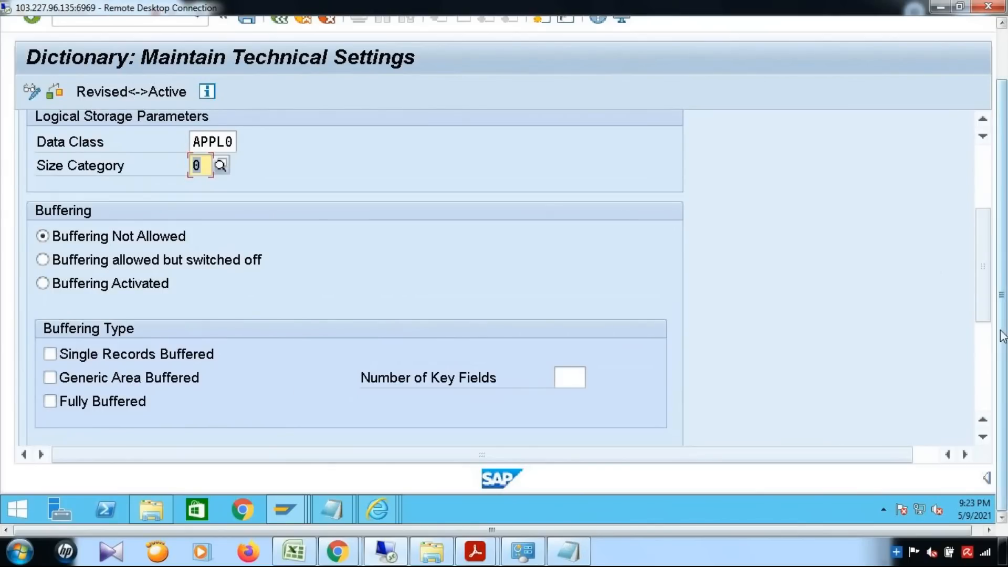
left_click_drag(984, 262, 985, 164)
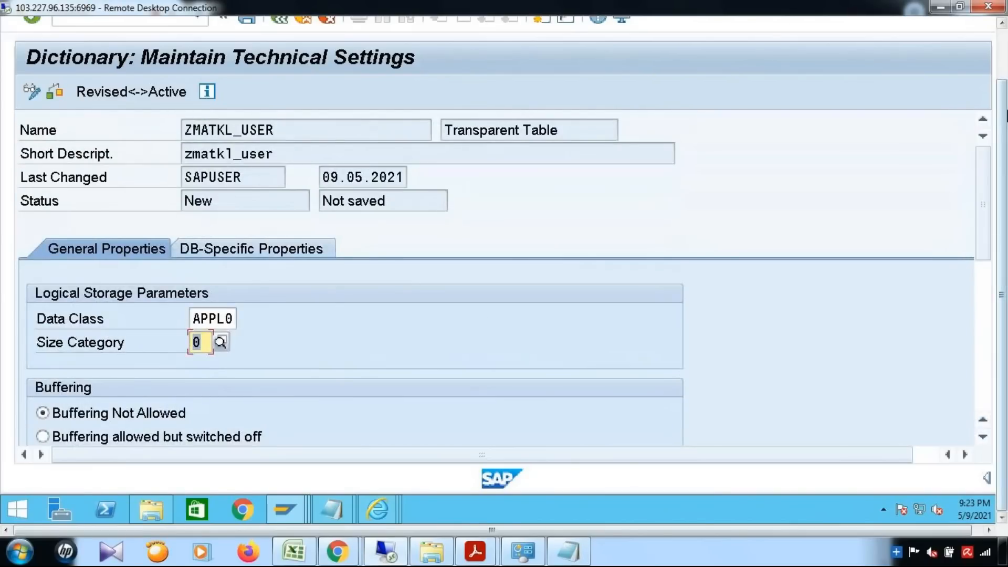
left_click_drag(1001, 116, 1002, 58)
left_click(246, 73)
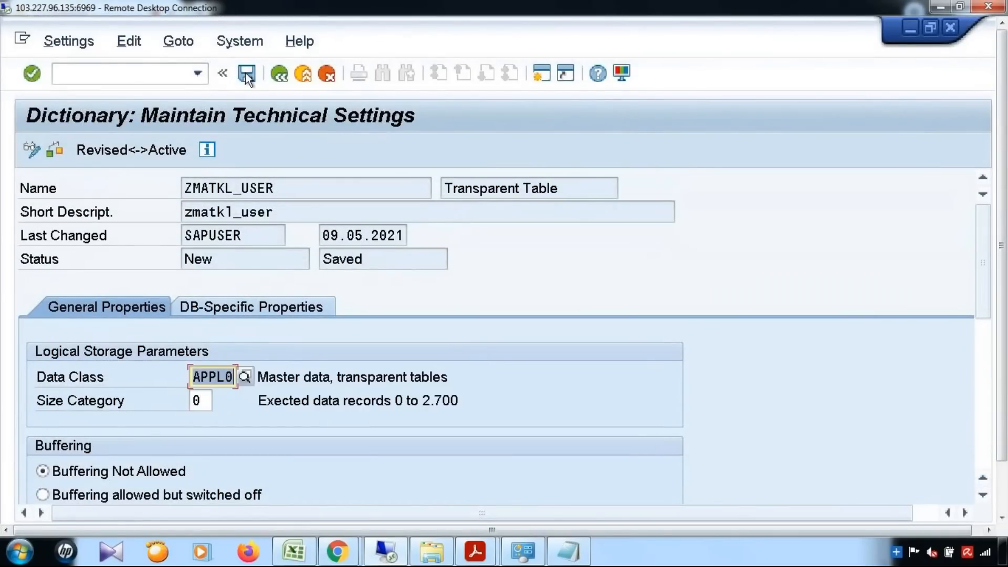
Activate ZMATKL_USER and review the warnings in the activation log.
left_click(279, 74)
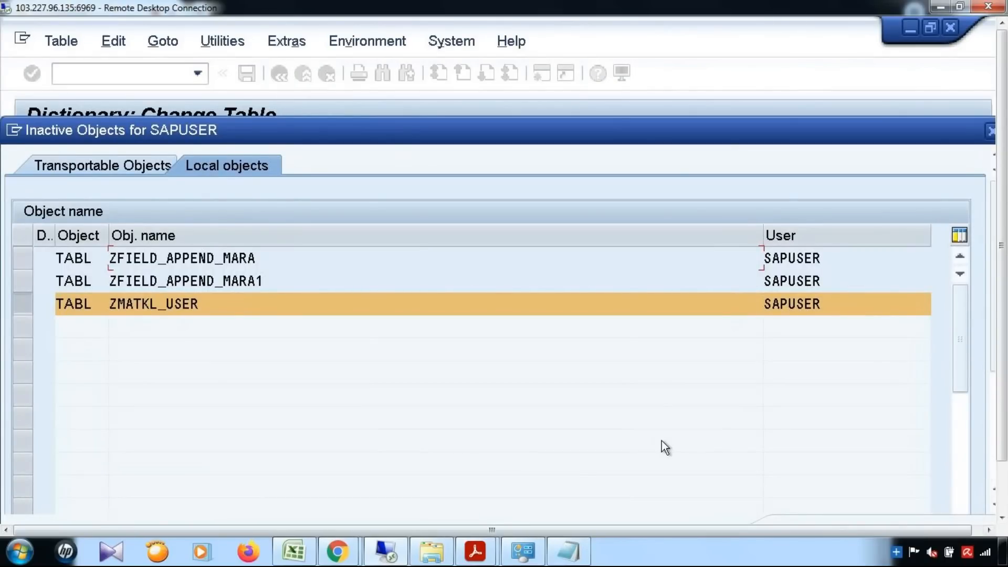
key("Return")
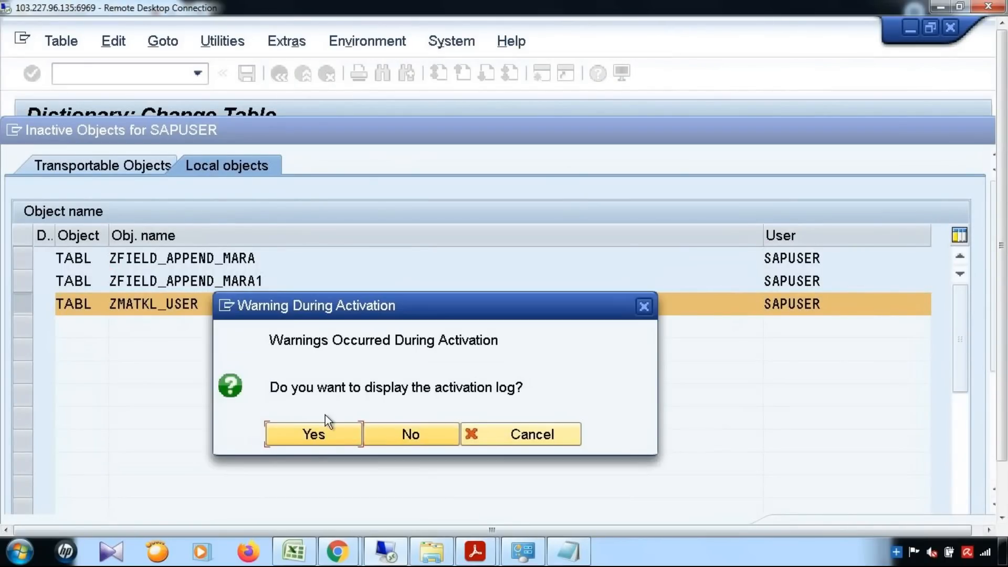
left_click(334, 442)
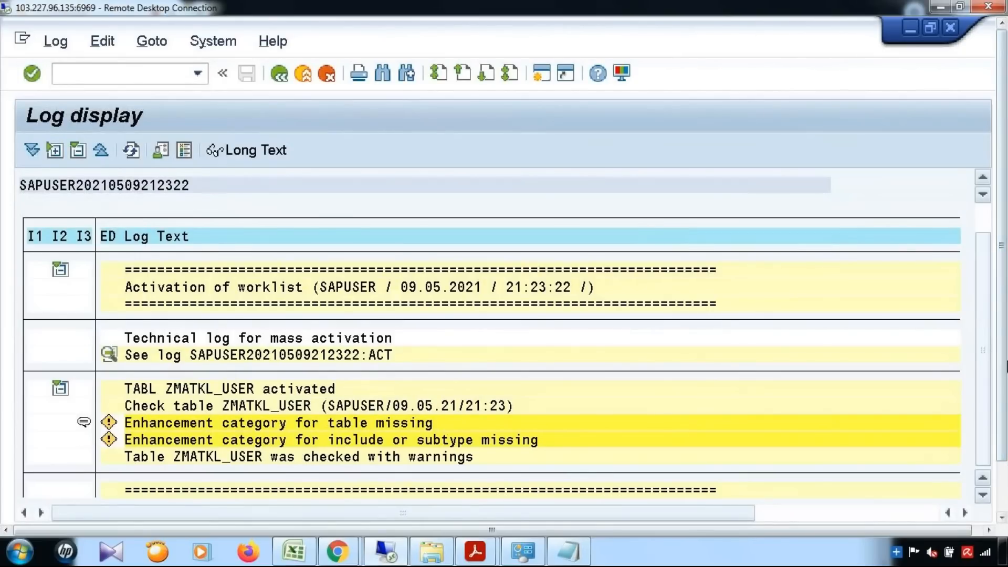
scroll(984, 350, "down", 1)
left_click(278, 71)
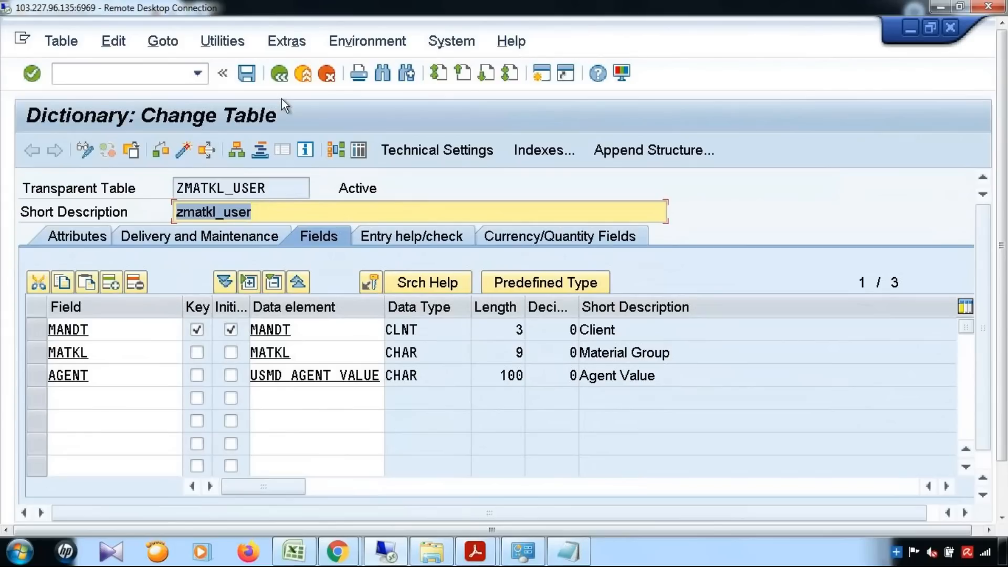
Open Create Entries for ZMATKL_USER and view the Z-Table example in the PDF guide.
double_click(194, 197)
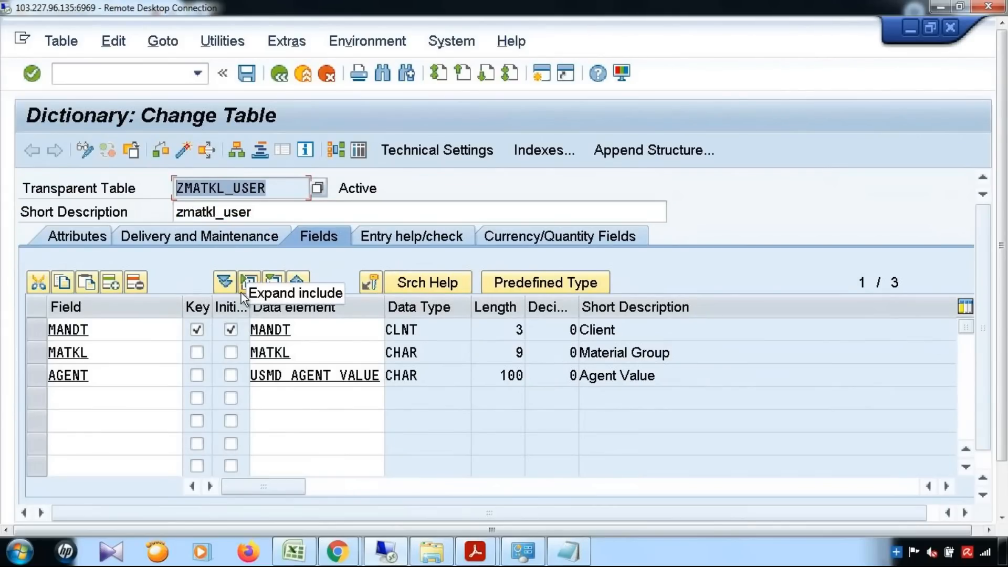
left_click(238, 43)
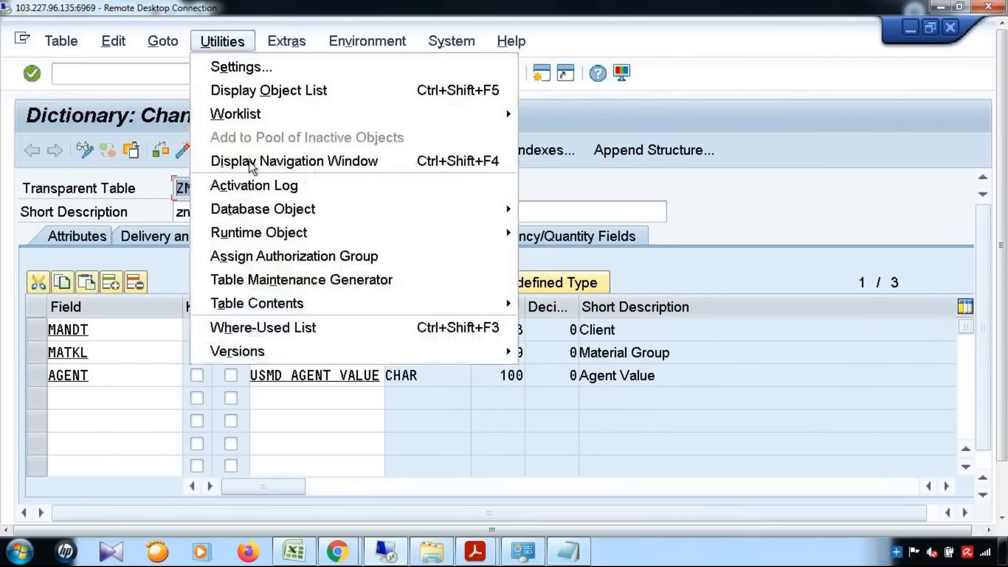
mouse_move(434, 302)
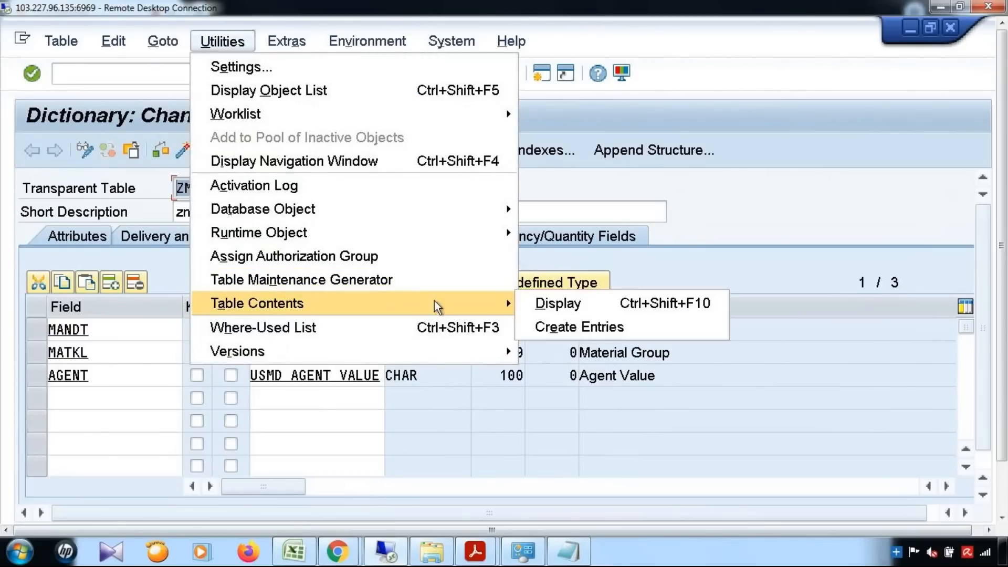
left_click(535, 330)
left_click_drag(1001, 220, 1002, 286)
left_click(476, 552)
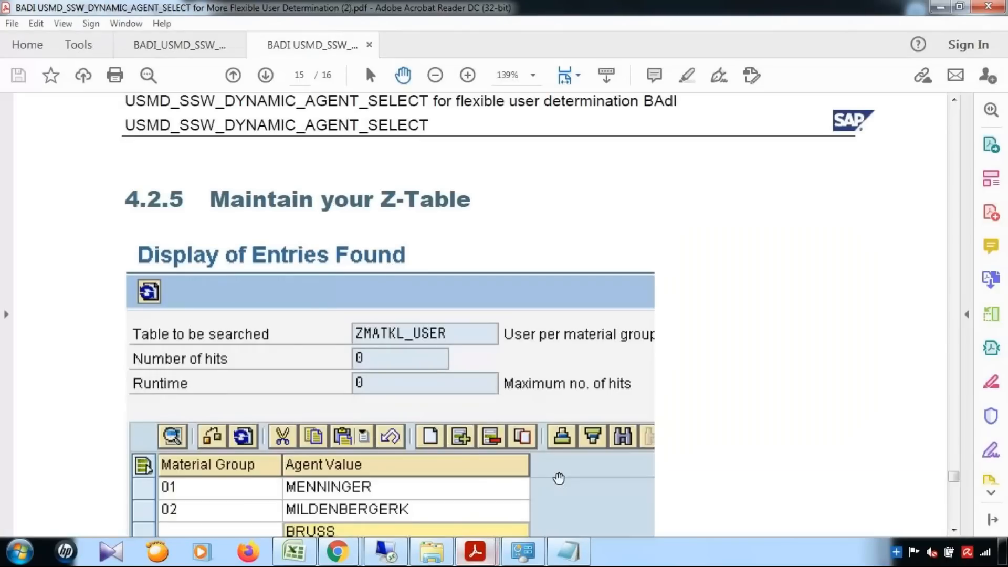
scroll(241, 436, "down", 3)
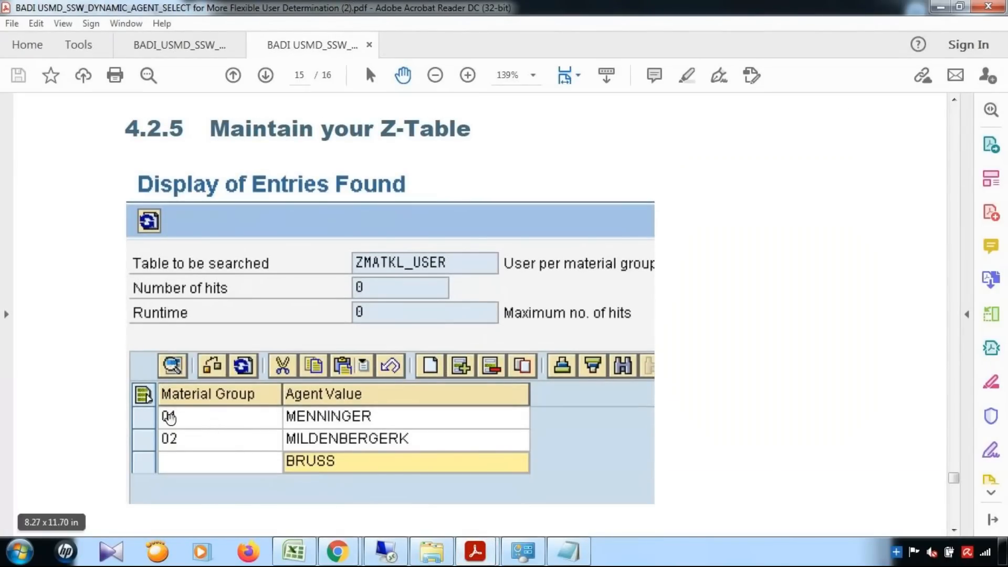
Browse the material group search help, then fill MATKL with 000000001 (Material group 1).
left_click(942, 8)
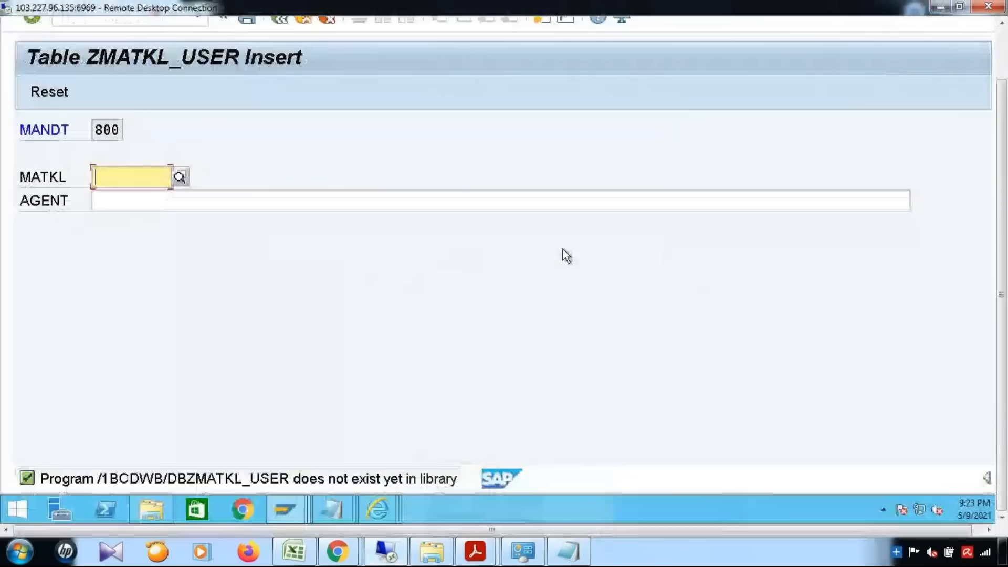
left_click(181, 177)
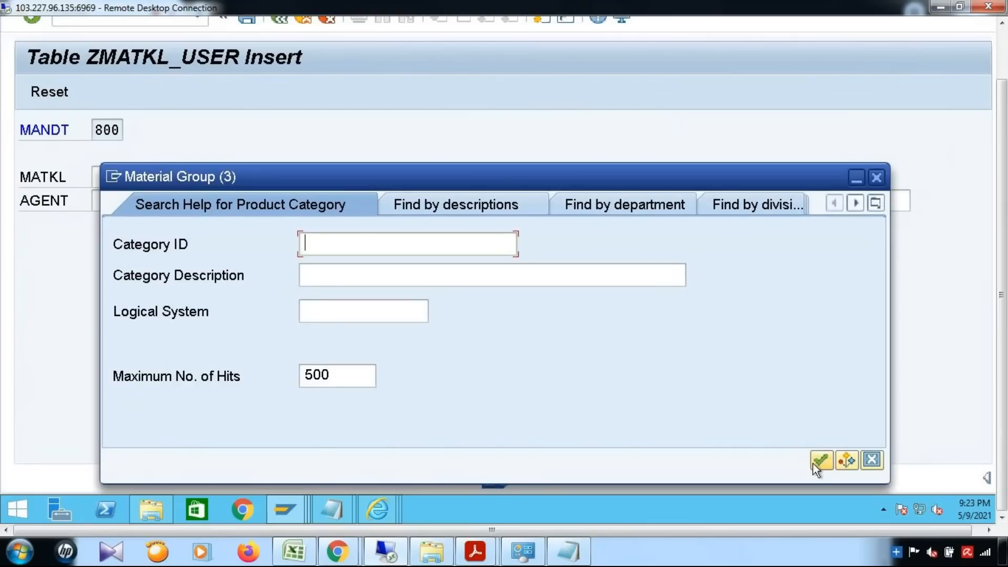
left_click(814, 462)
left_click(877, 178)
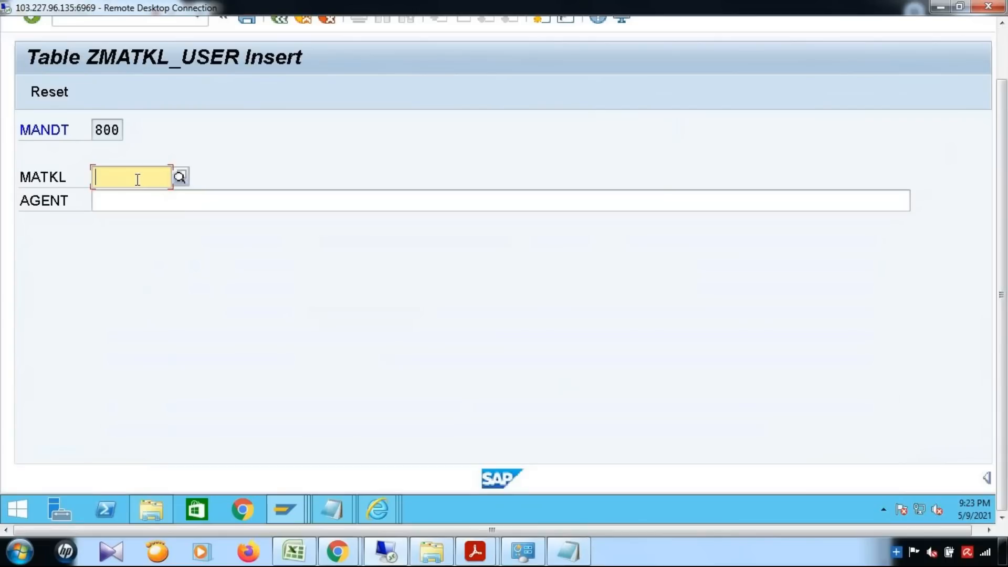
type("00")
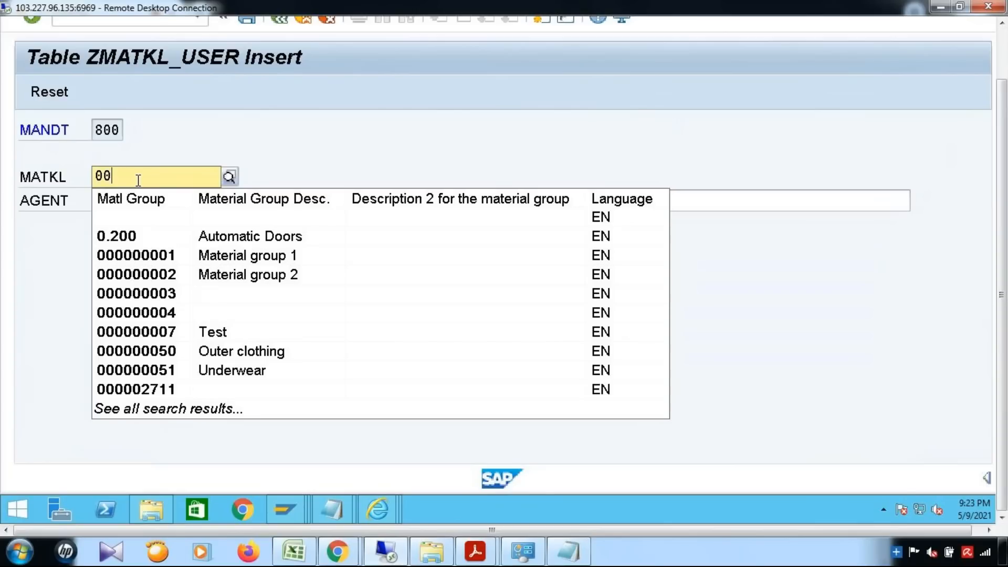
type("1")
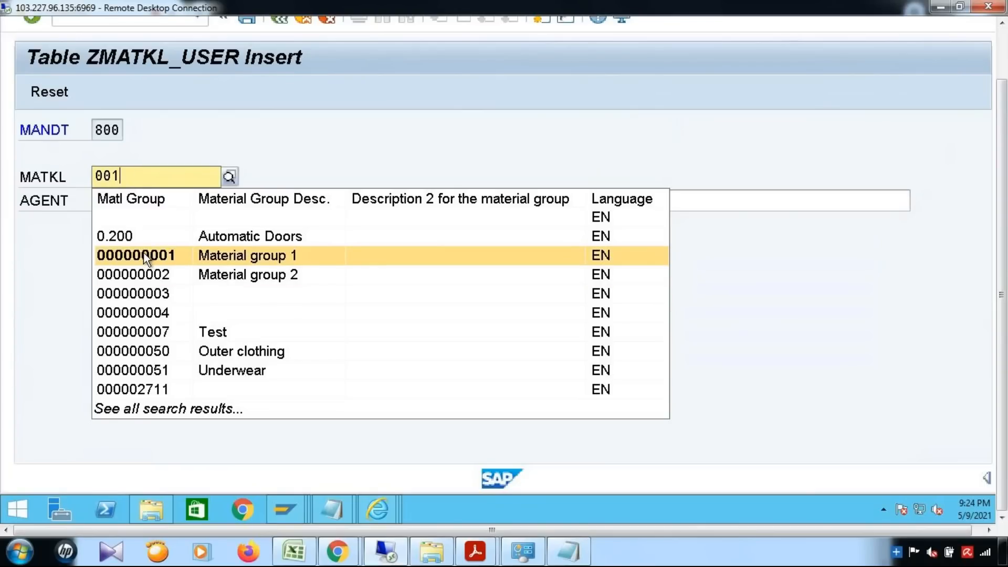
left_click(144, 256)
left_click(142, 199)
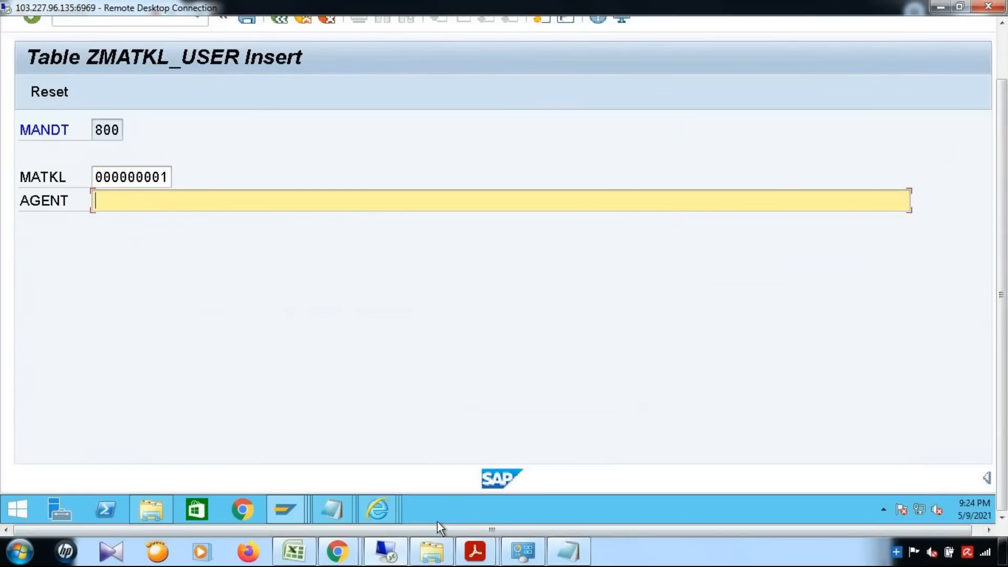
Enter agent SAPUSER from the PDF guide and save the first entry.
left_click(625, 479)
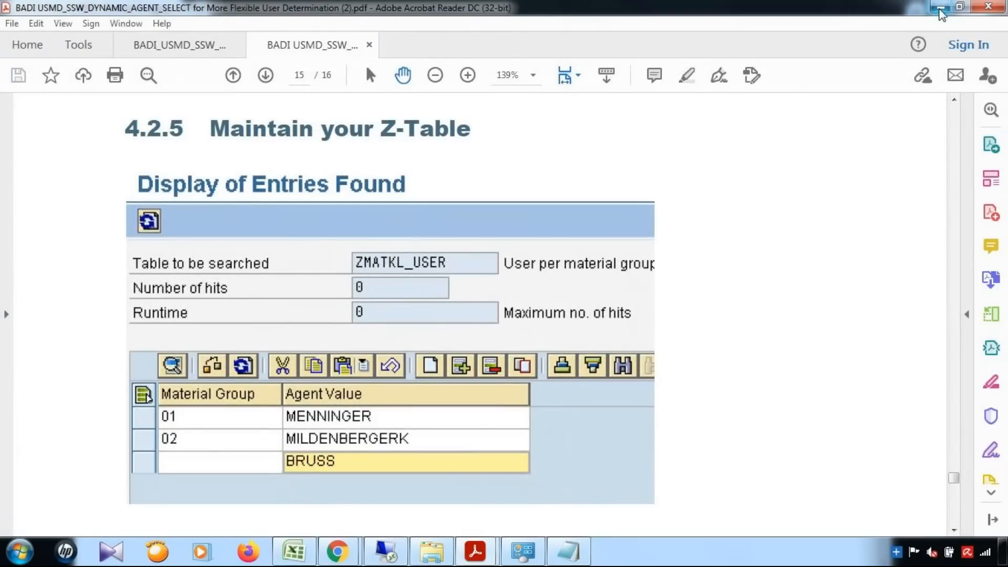
left_click(940, 11)
type("SAPUSER")
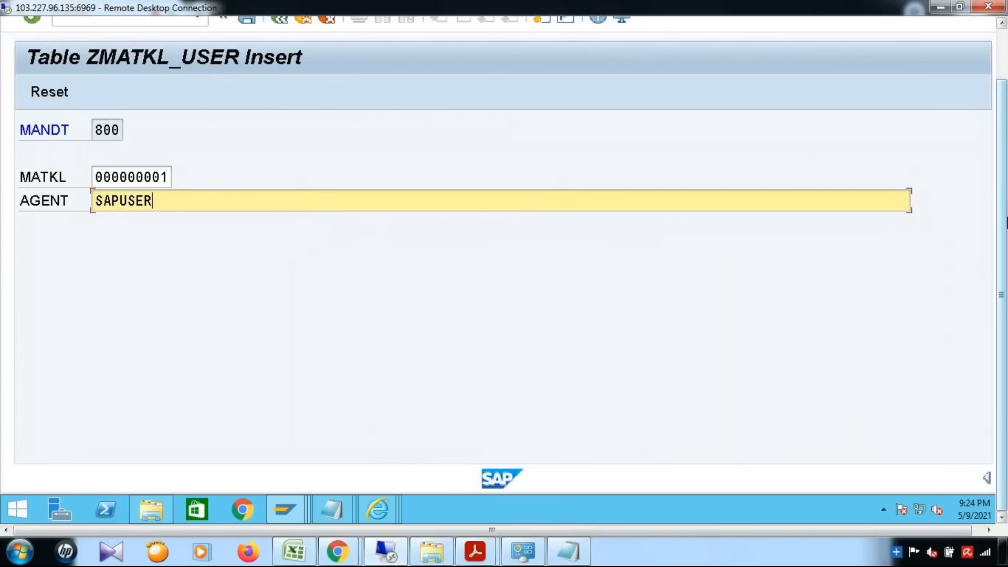
left_click_drag(1002, 221, 1002, 129)
left_click(252, 76)
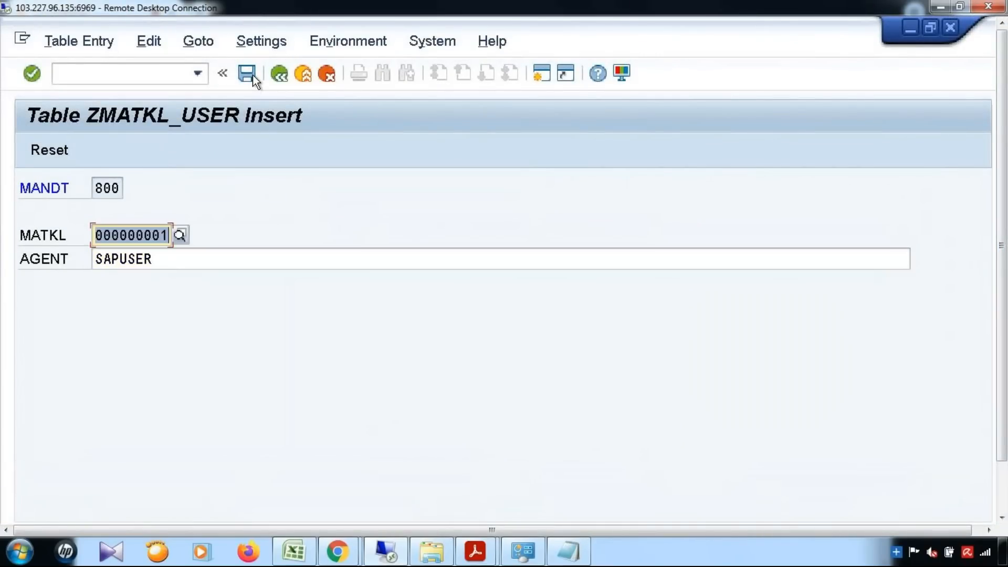
Start another ZMATKL_USER entry with MATKL begun as 00.
left_click(280, 75)
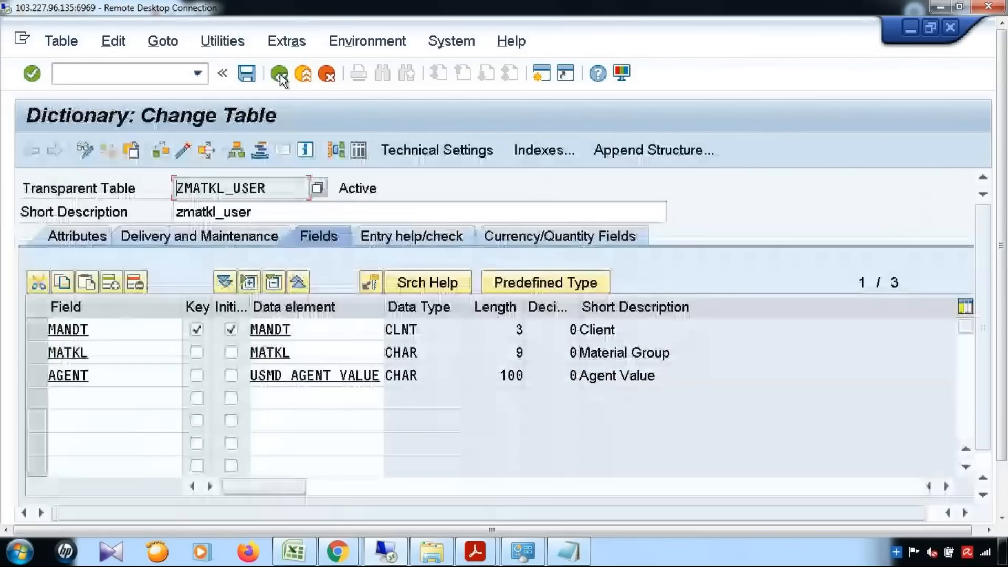
left_click(227, 40)
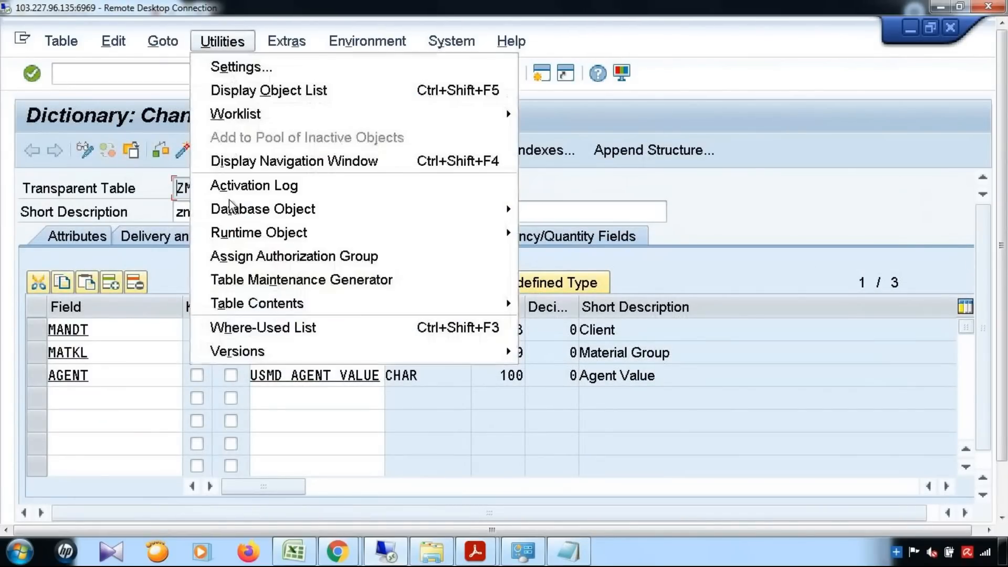
mouse_move(352, 305)
left_click(540, 333)
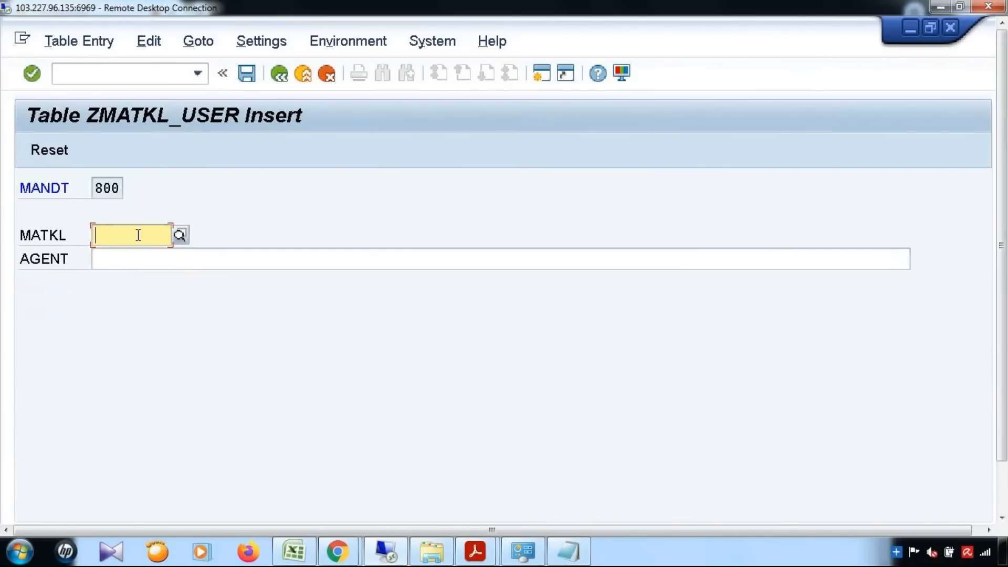
type("00")
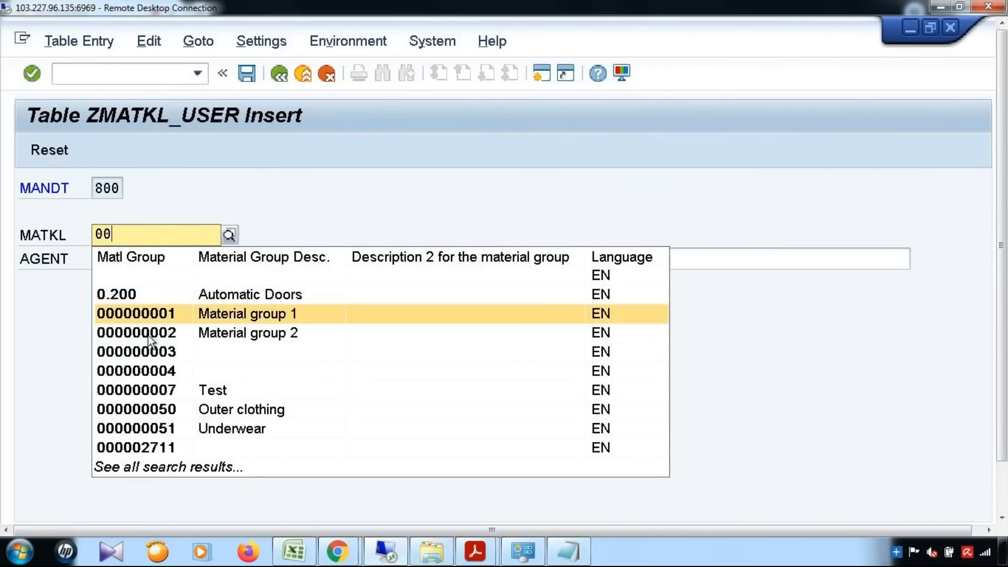
Save a second entry with material group 000000002 and agent MDGUSER.
left_click(150, 337)
left_click(169, 255)
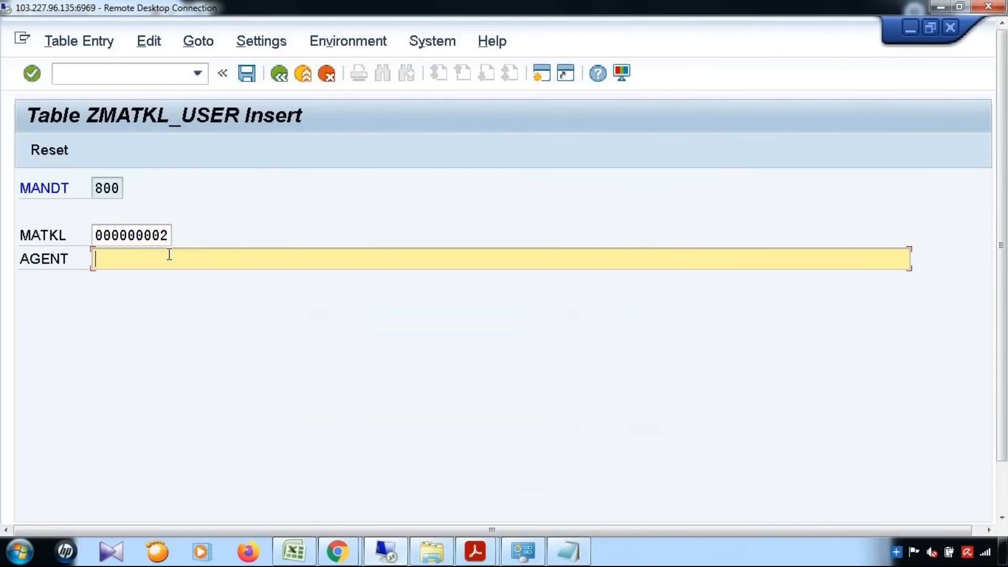
type("MDGUSER")
left_click(247, 73)
Browse ZMATKL_USER's stored entries and check the number of entries.
left_click(277, 75)
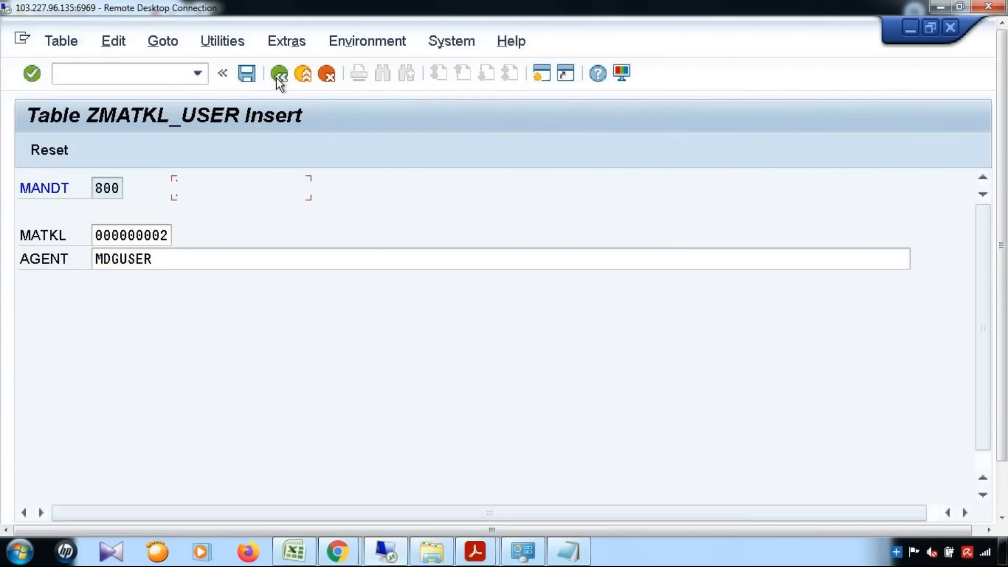
key("ctrl+shift+F10")
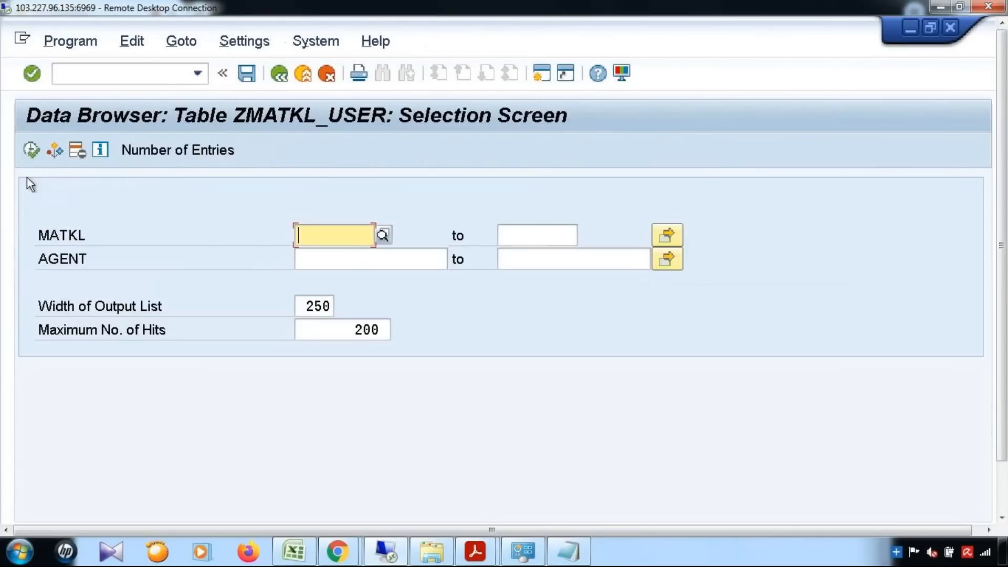
left_click(30, 149)
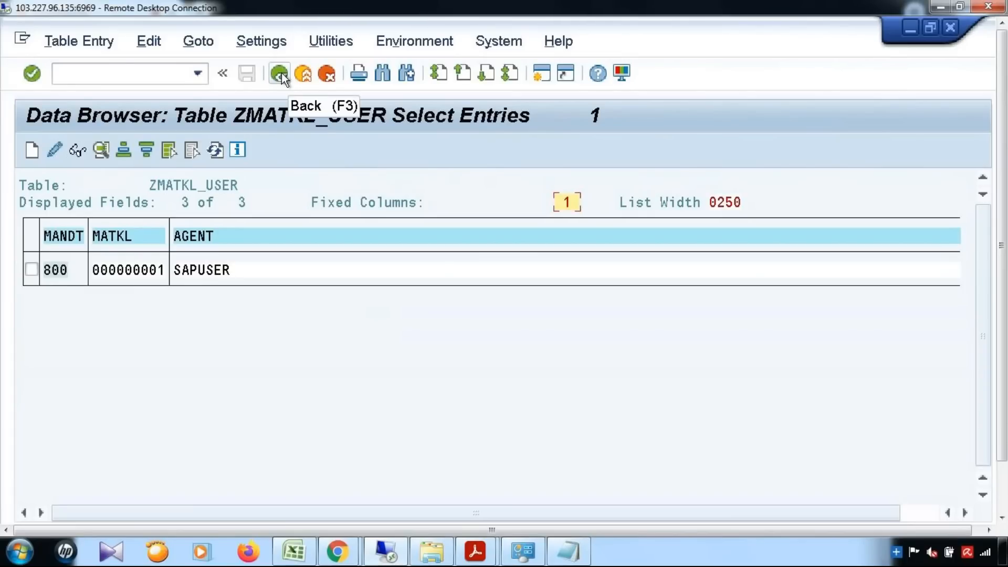
double_click(121, 272)
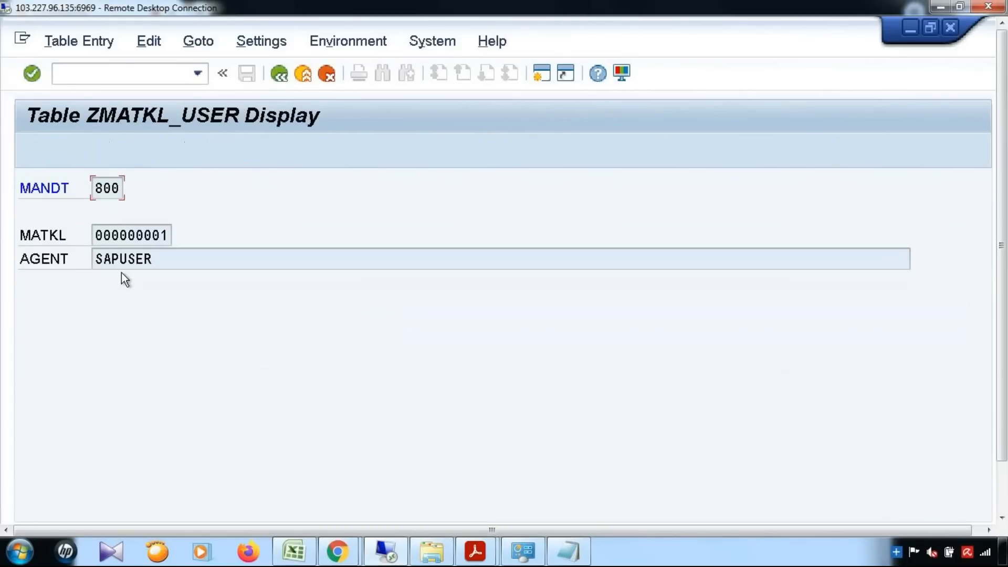
left_click(280, 75)
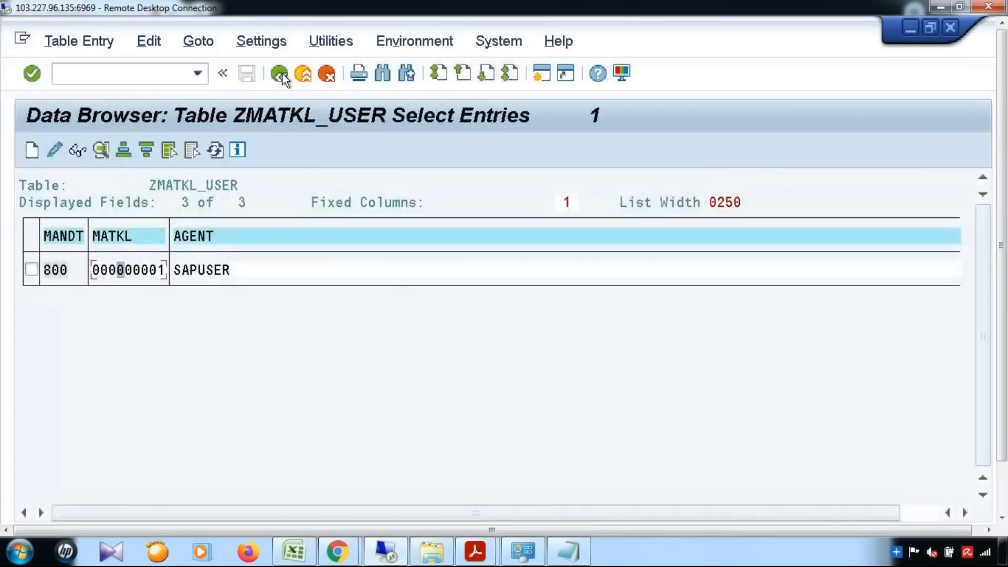
left_click(282, 74)
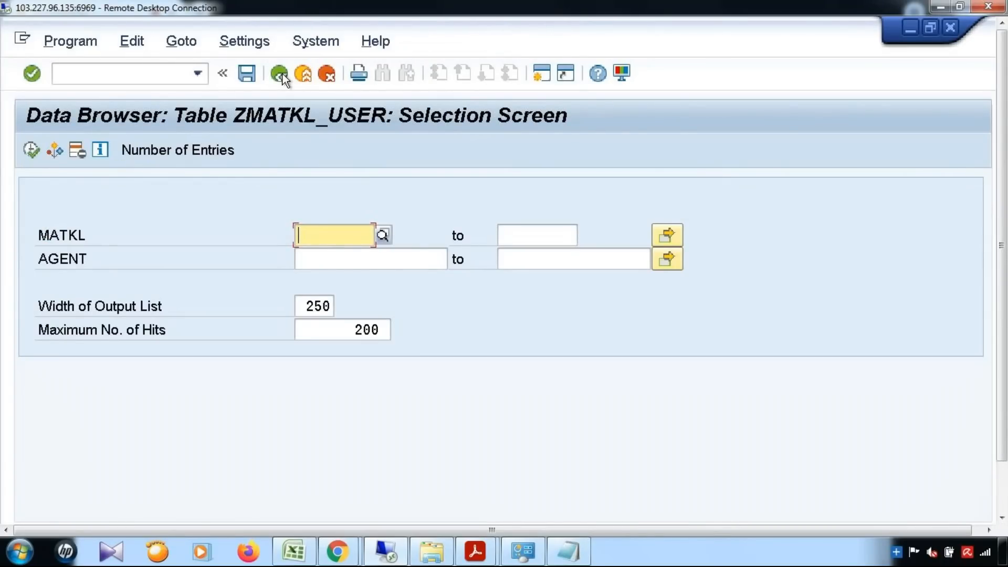
left_click(178, 150)
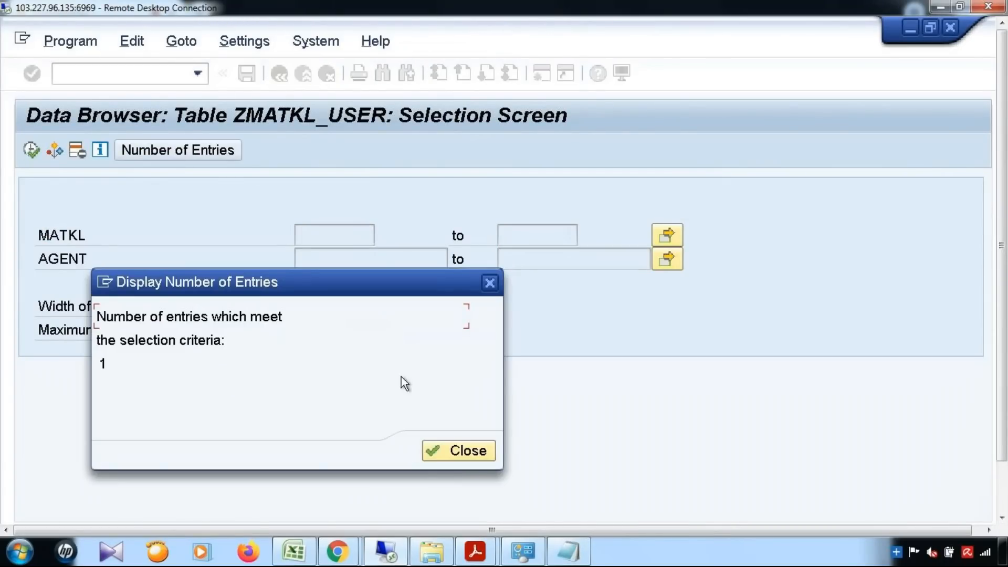
left_click(426, 450)
Open a blank ZMATKL_USER create-entries form.
left_click(282, 80)
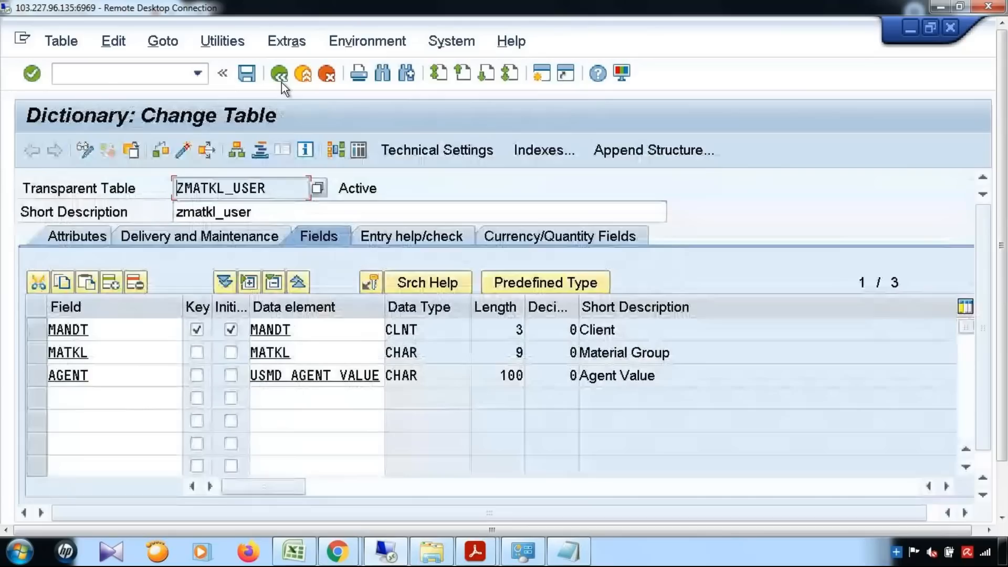
left_click(215, 48)
mouse_move(237, 304)
left_click(546, 324)
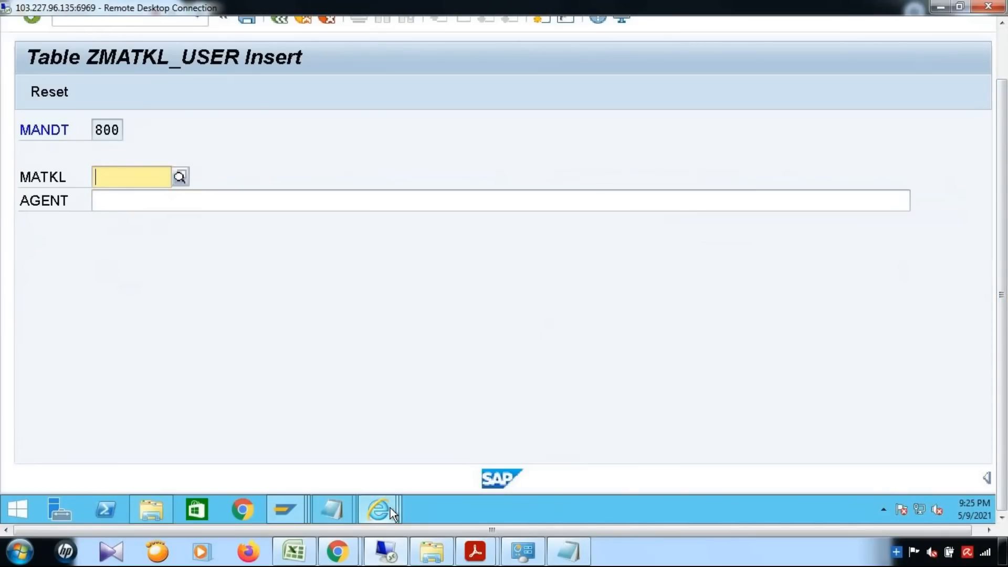
Switch to NWBC and reload the Material Governance page.
mouse_move(390, 509)
left_click(352, 453)
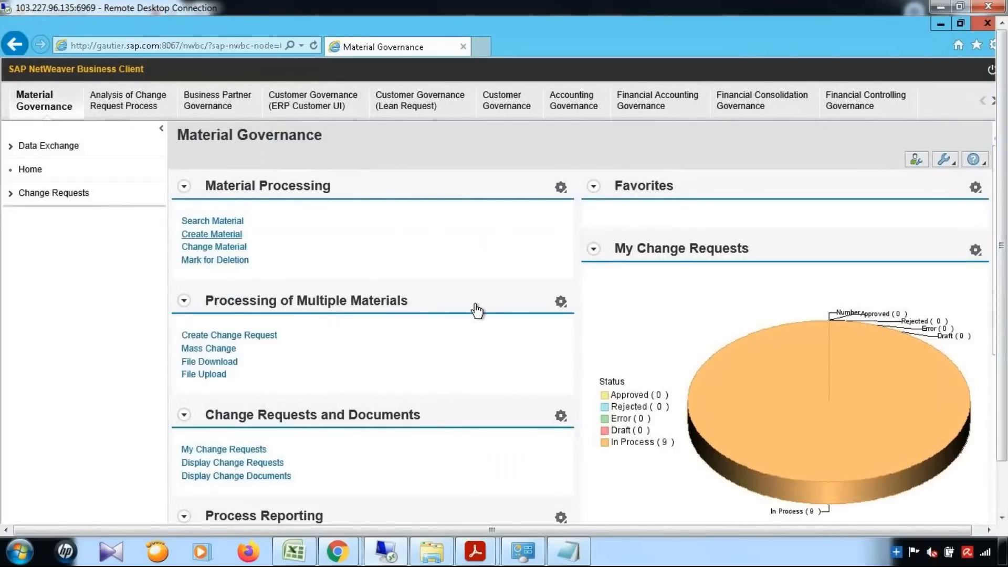
left_click(37, 105)
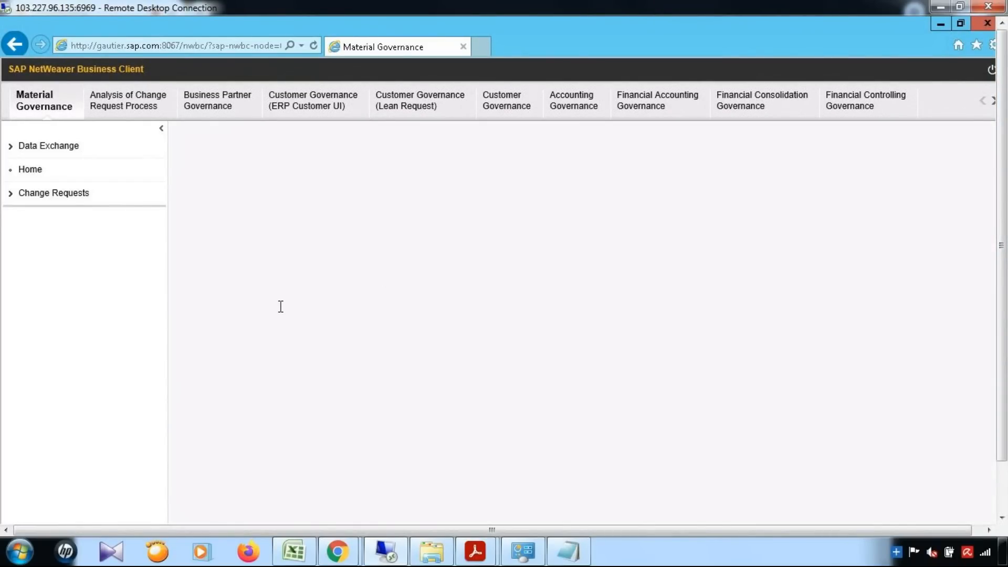
Start a YMAT01 material change request and open the Material Group value help.
left_click(229, 236)
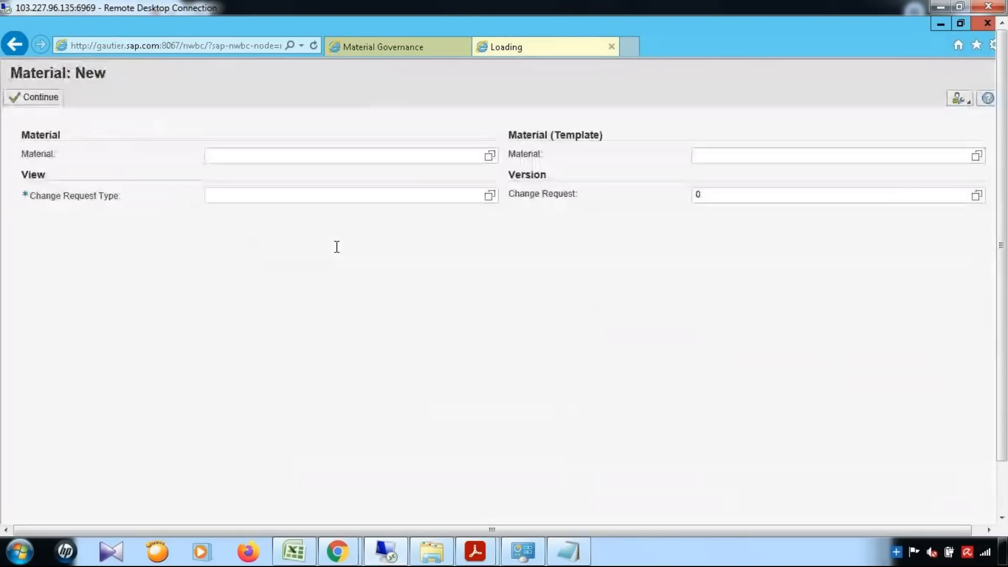
type("ymat01")
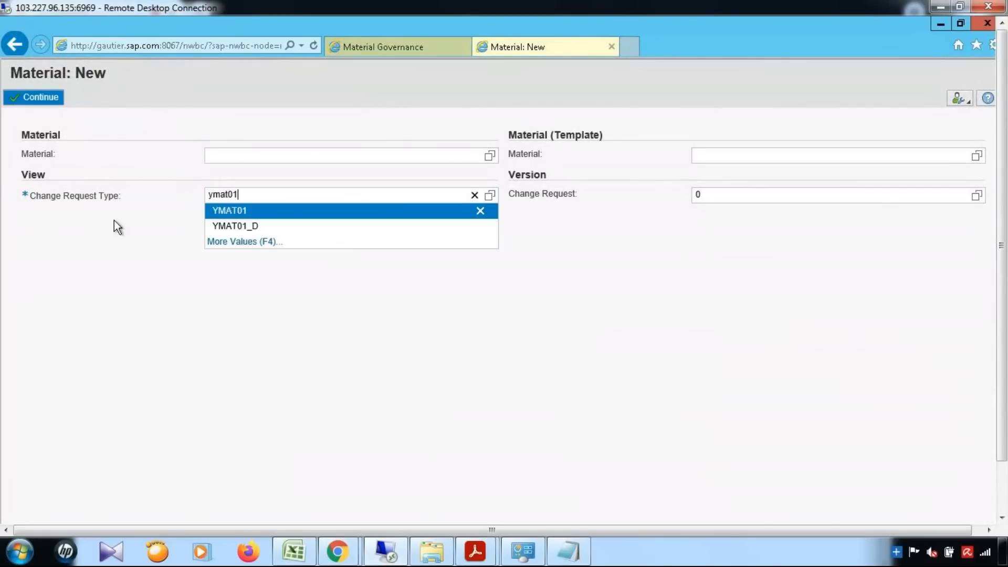
key("Down")
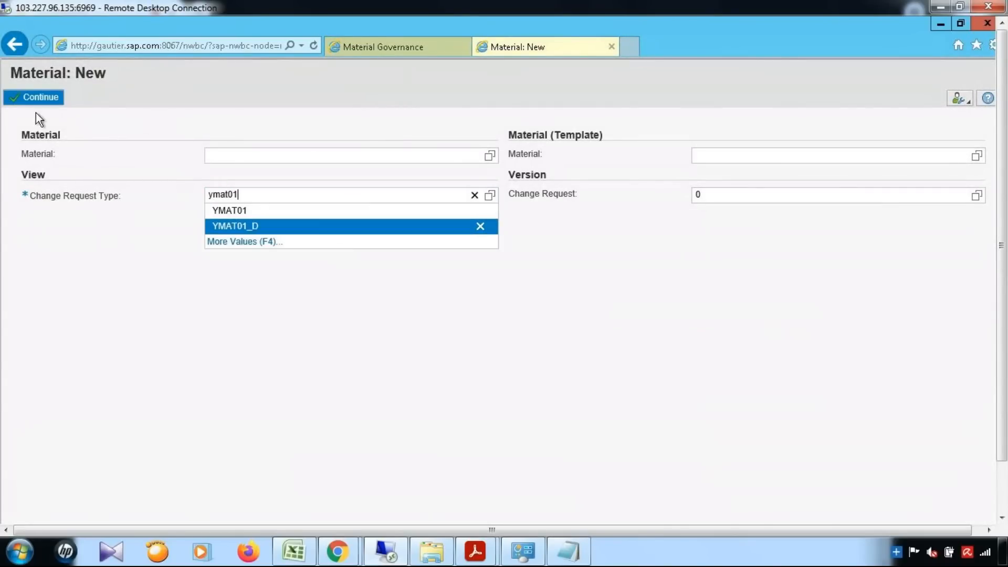
left_click(46, 95)
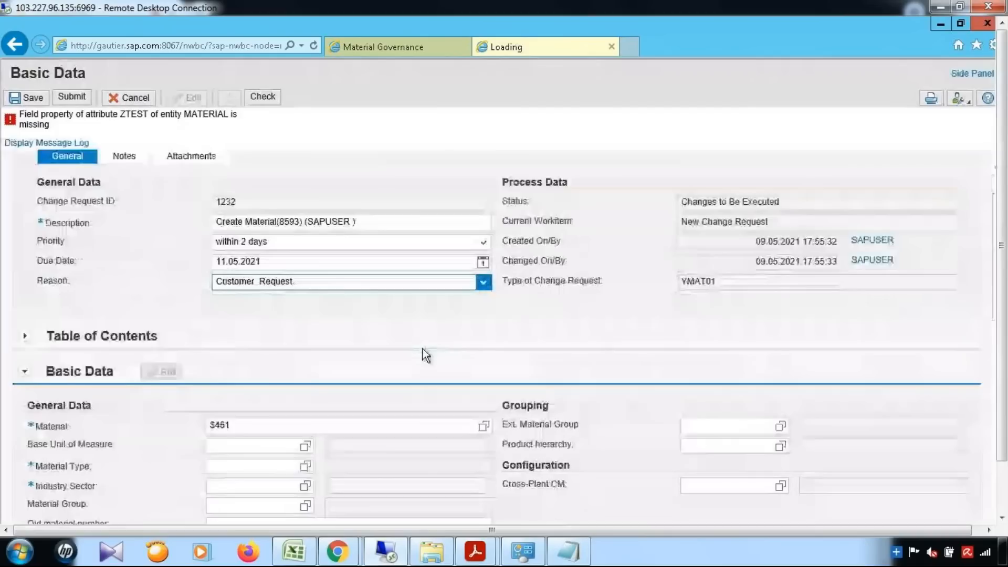
scroll(423, 348, "down", 5)
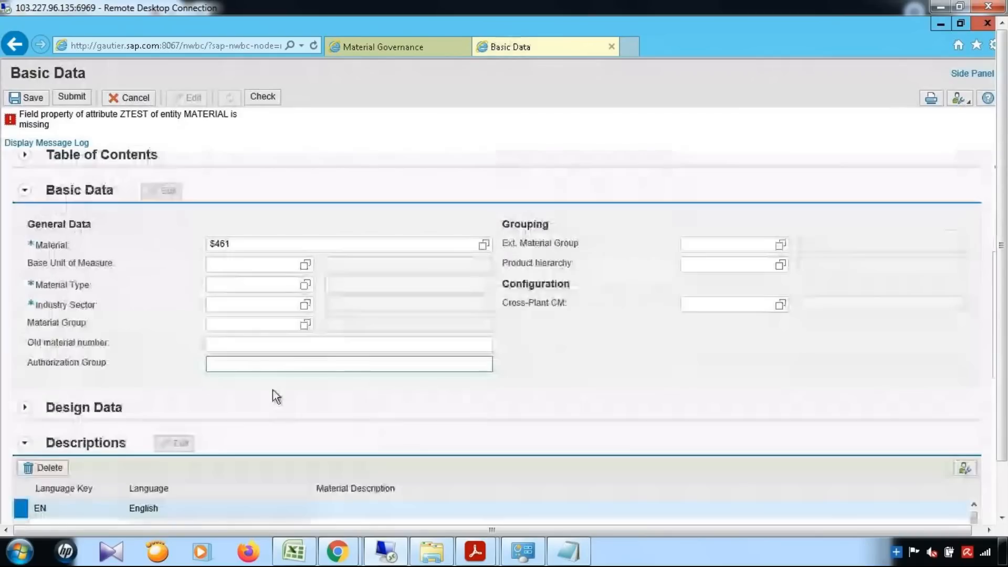
left_click(305, 326)
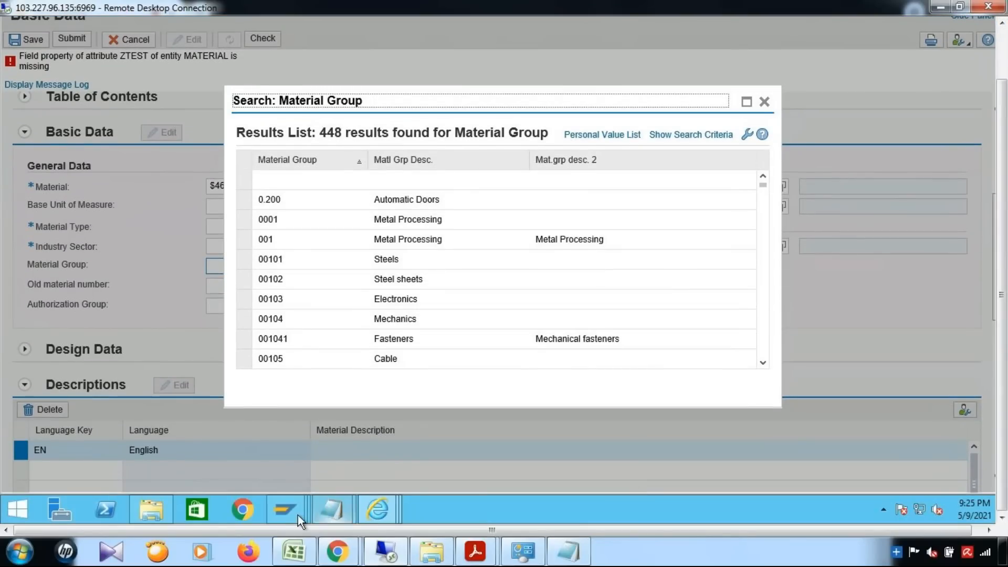
Enter material group 00101 with agent MDGUSER in ZMATKL_USER and save the entry.
mouse_move(292, 513)
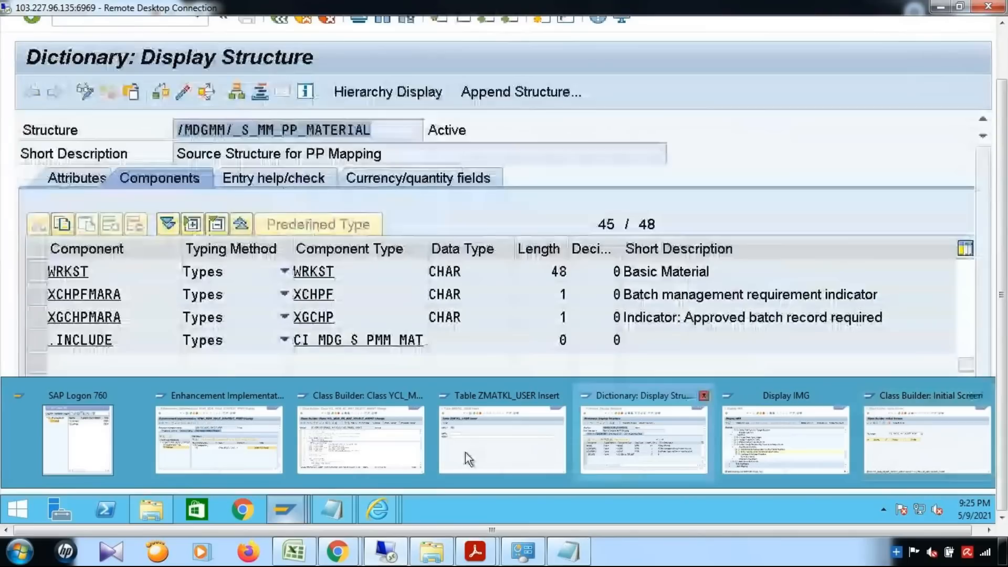
left_click(465, 452)
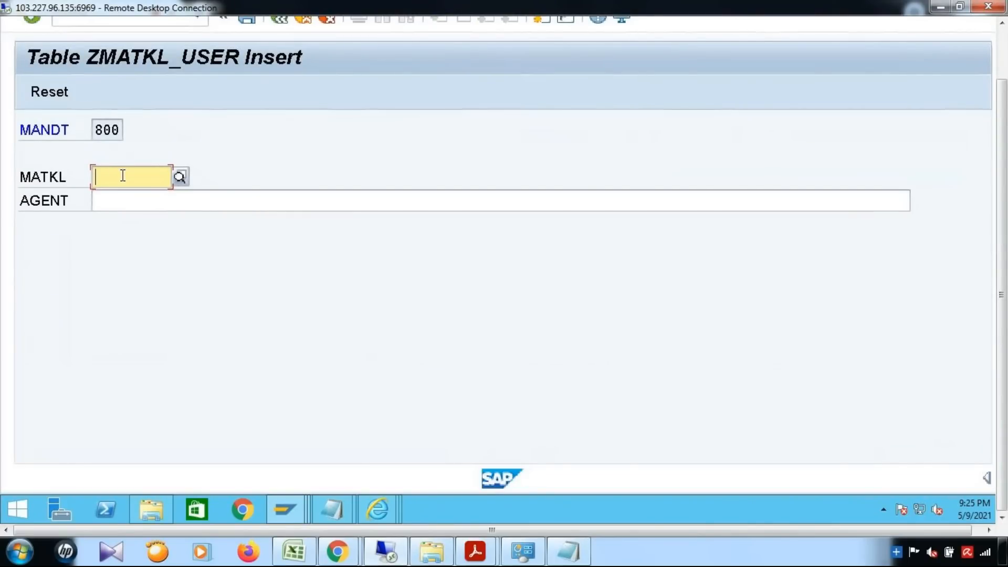
type("00101")
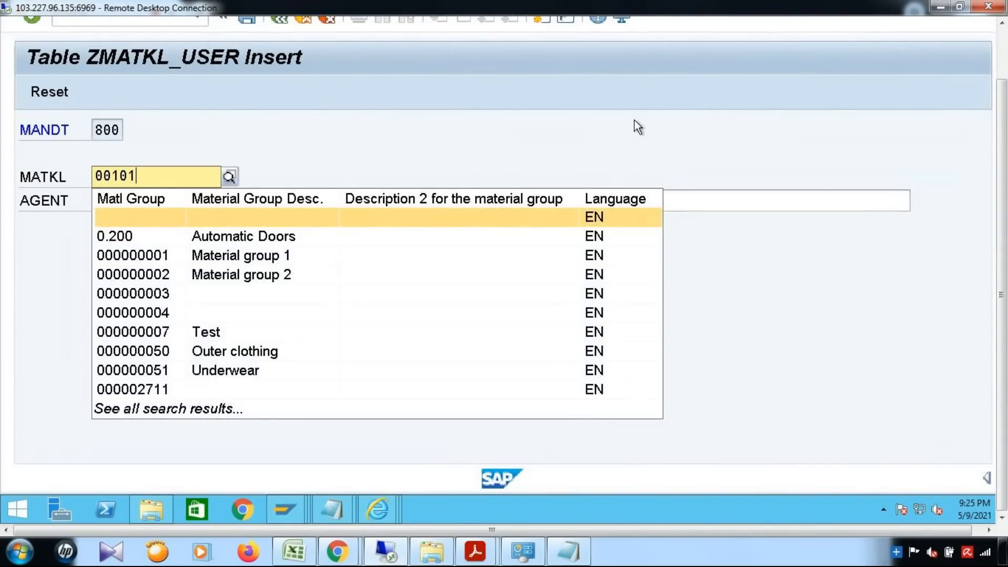
left_click(341, 200)
type("MDGUSER")
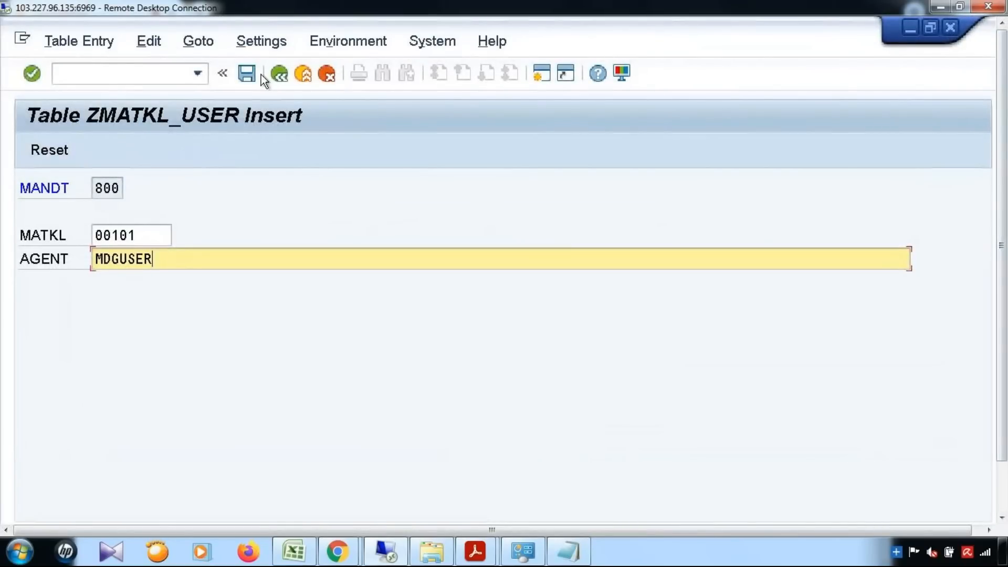
left_click(250, 73)
left_click_drag(1002, 281, 1006, 334)
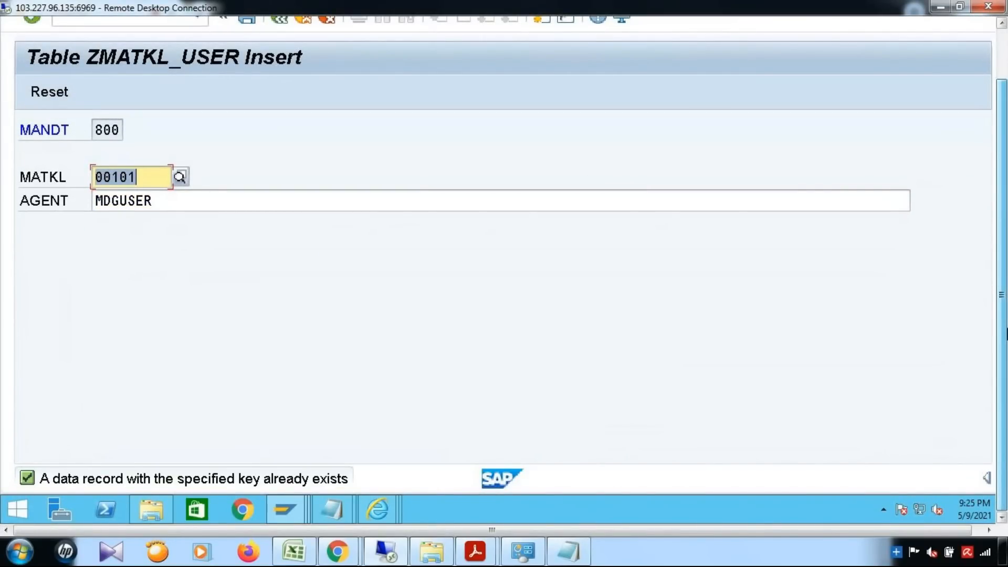
left_click_drag(1006, 334, 1005, 252)
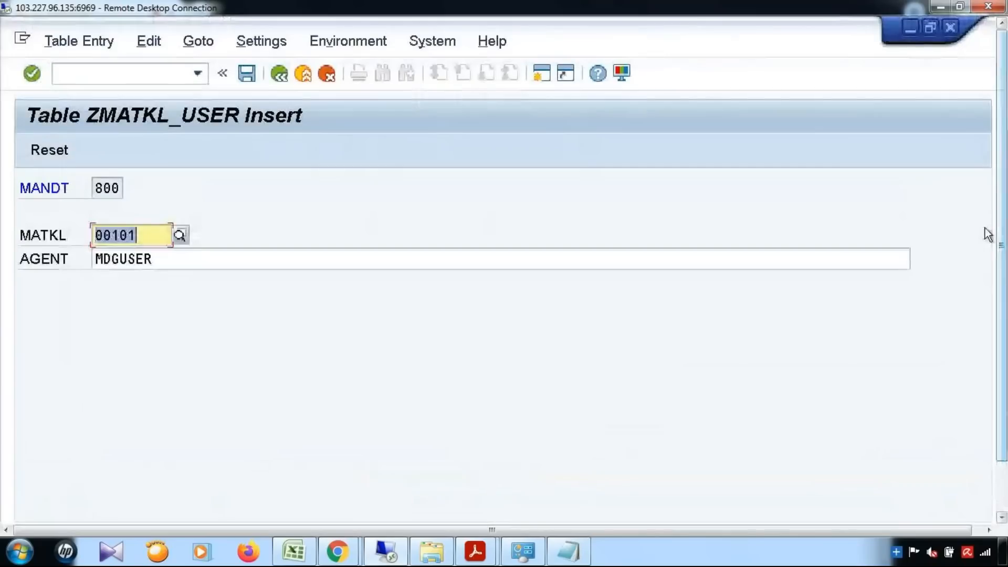
Check ZMATKL_USER's entry count and list its single entry: material group 000000001, agent SAPUSER.
left_click(274, 74)
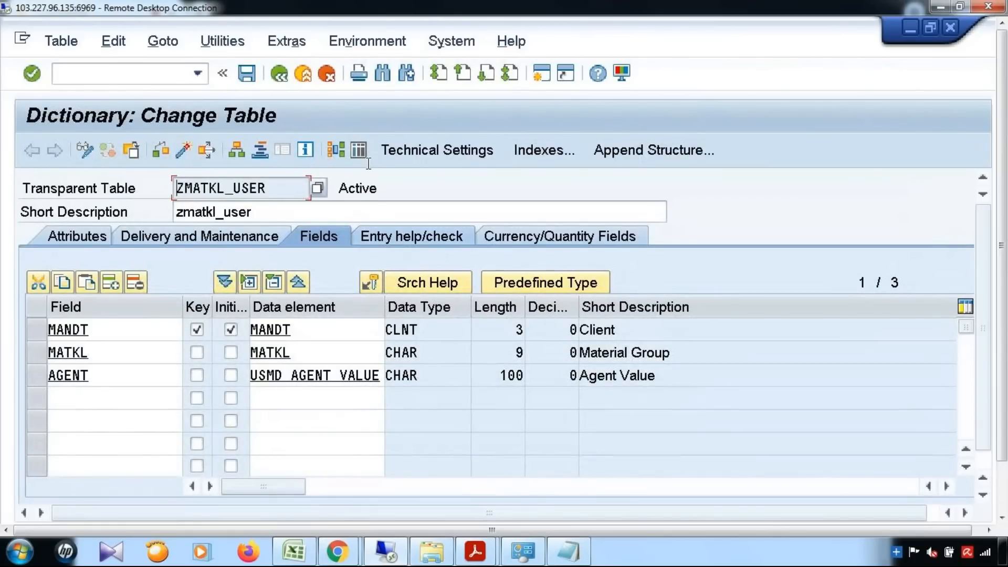
left_click(364, 153)
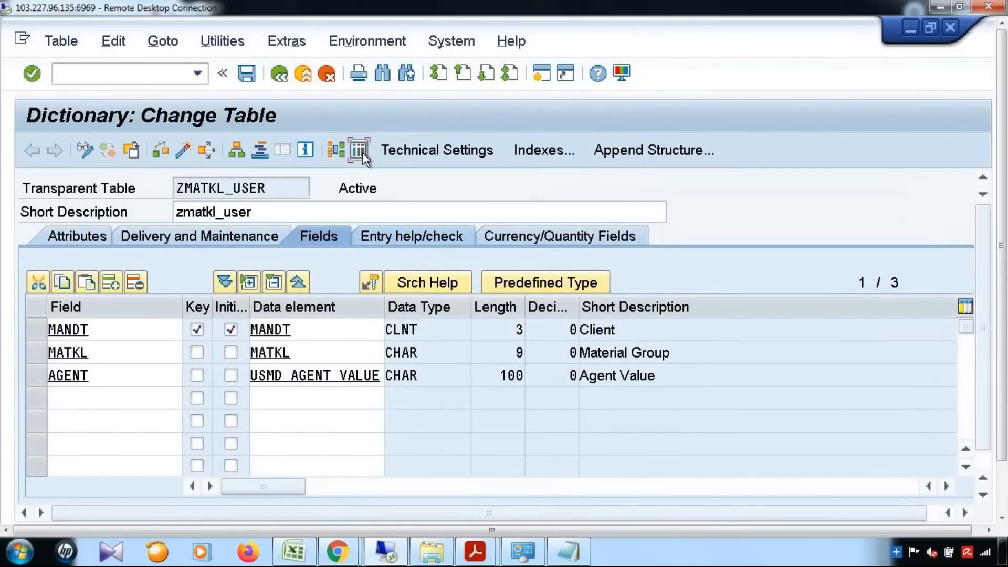
left_click(161, 152)
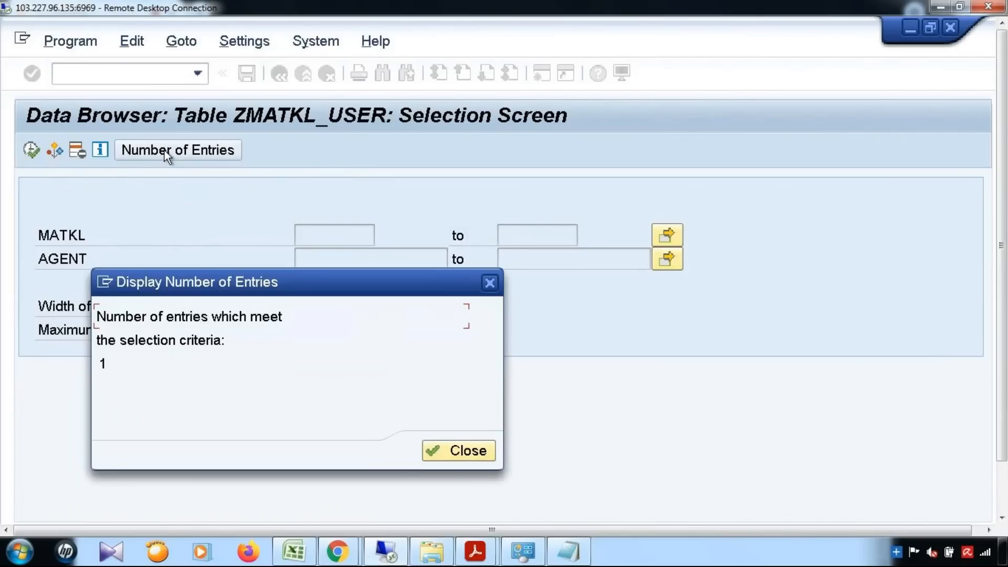
left_click(488, 456)
left_click(34, 155)
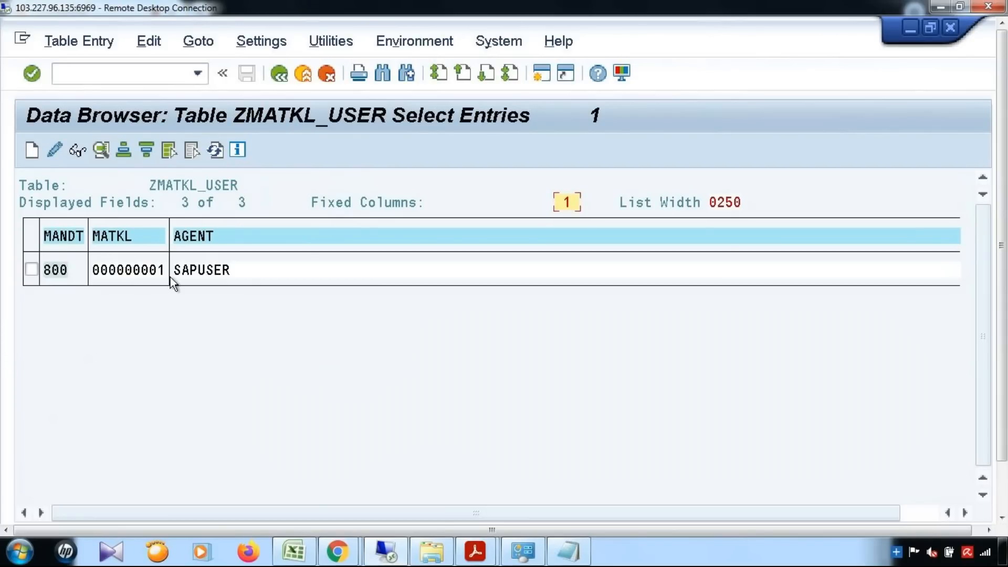
mouse_move(475, 552)
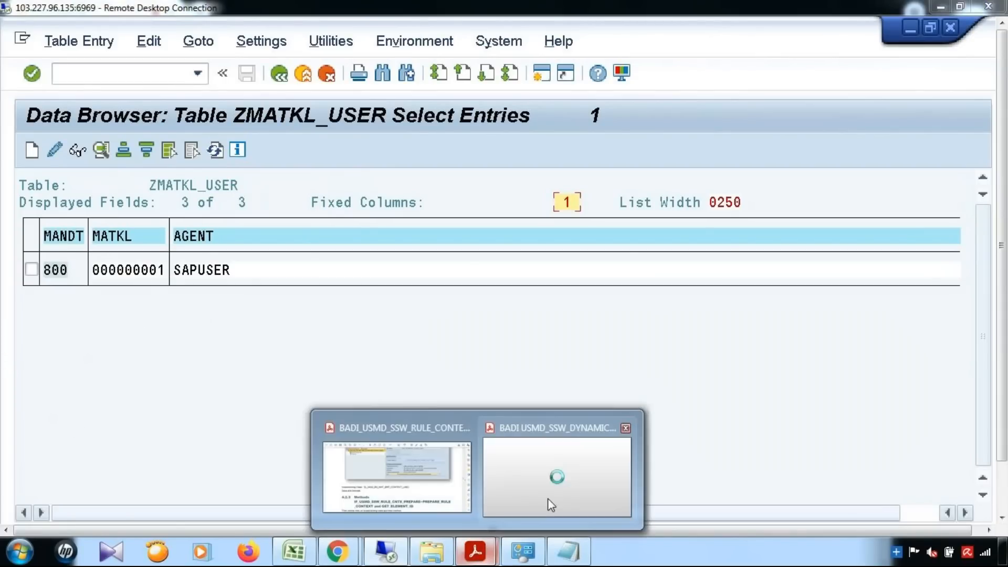
left_click(547, 498)
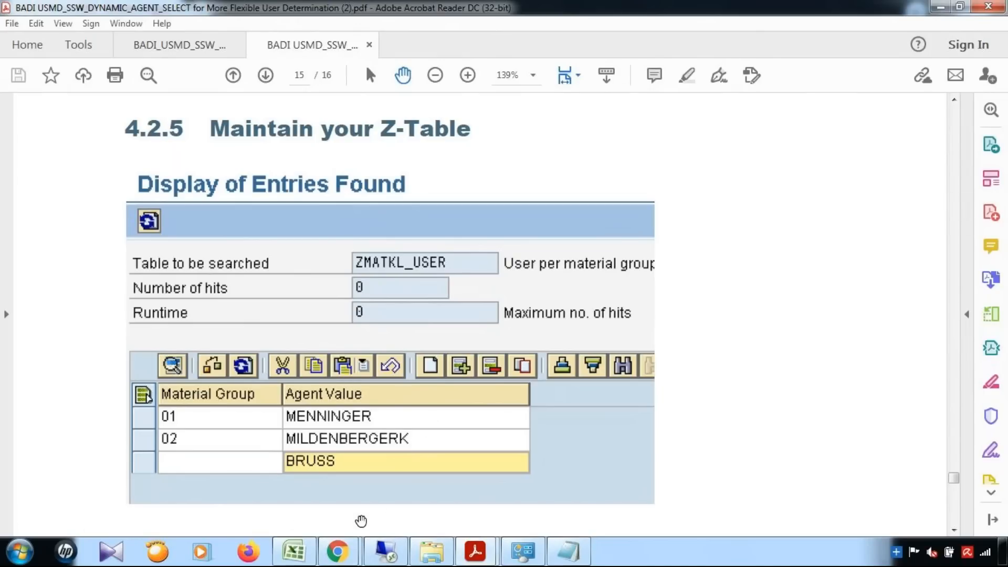
left_click(386, 551)
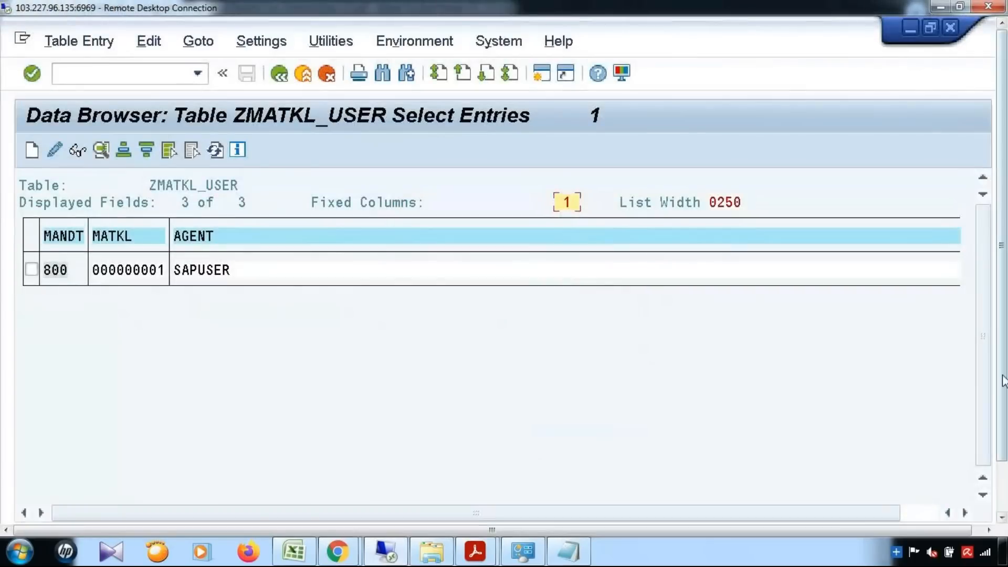
left_click_drag(1004, 381, 1004, 438)
In the YCL_MDG_BS_MAT_SELECT_AGENT code, highlight the type_zmatkl_user matkl and agent fields.
left_click(286, 509)
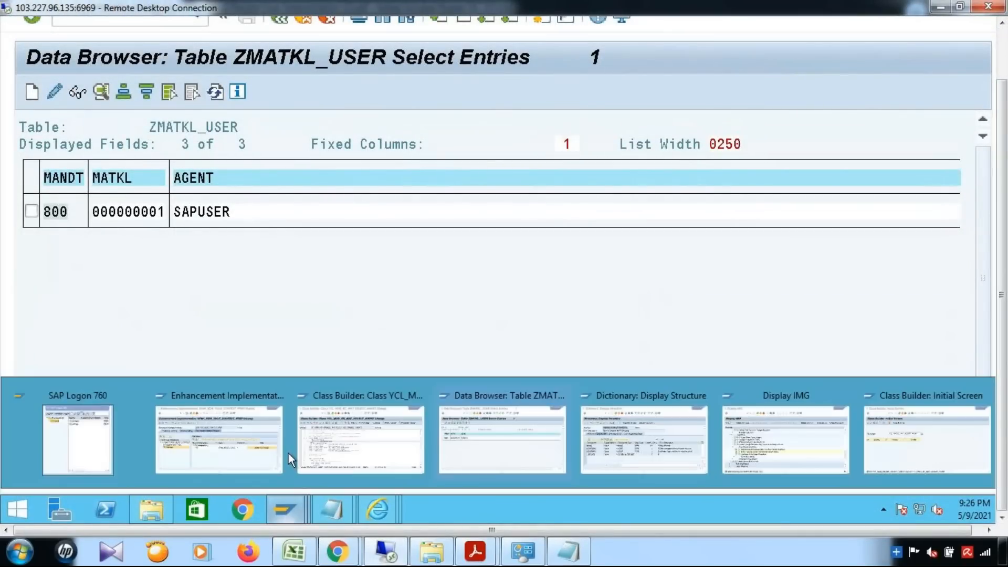
left_click(358, 446)
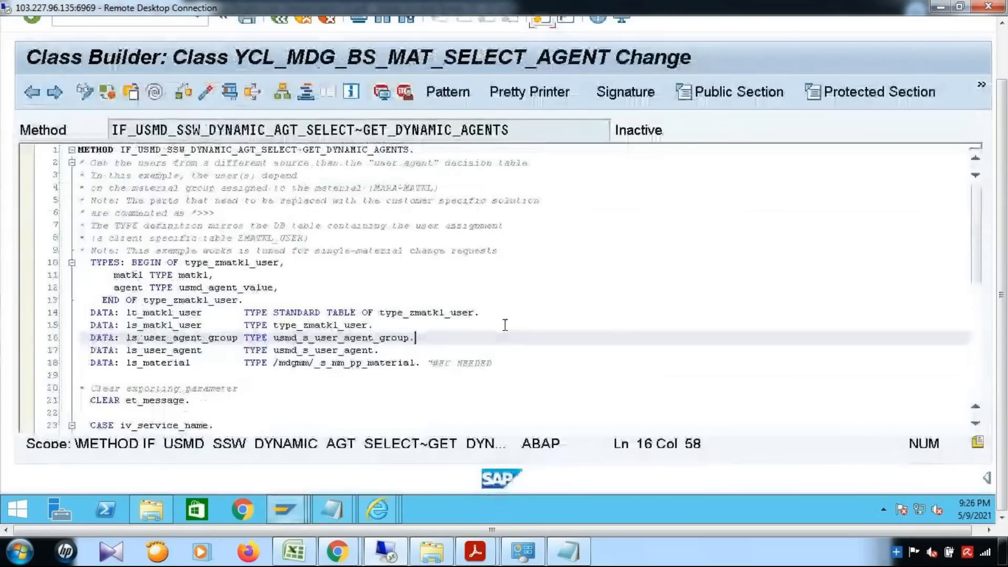
left_click_drag(108, 263, 387, 297)
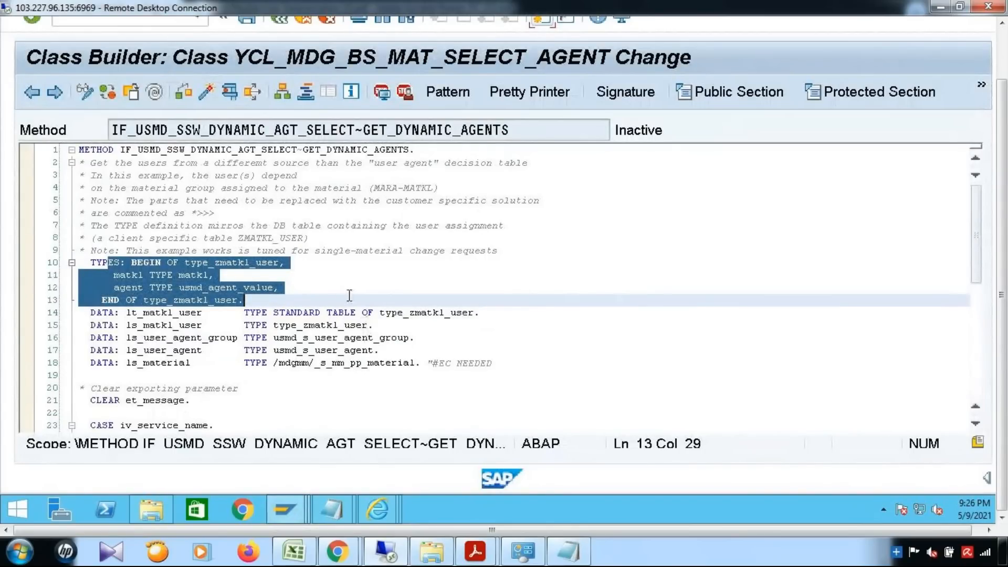
left_click(281, 288)
left_click_drag(113, 275, 214, 275)
left_click_drag(118, 287, 301, 292)
Highlight the DATA declarations lt_matkl_user, ls_matkl_user, agent group, user agent and ls_material.
scroll(302, 292, "down", 1)
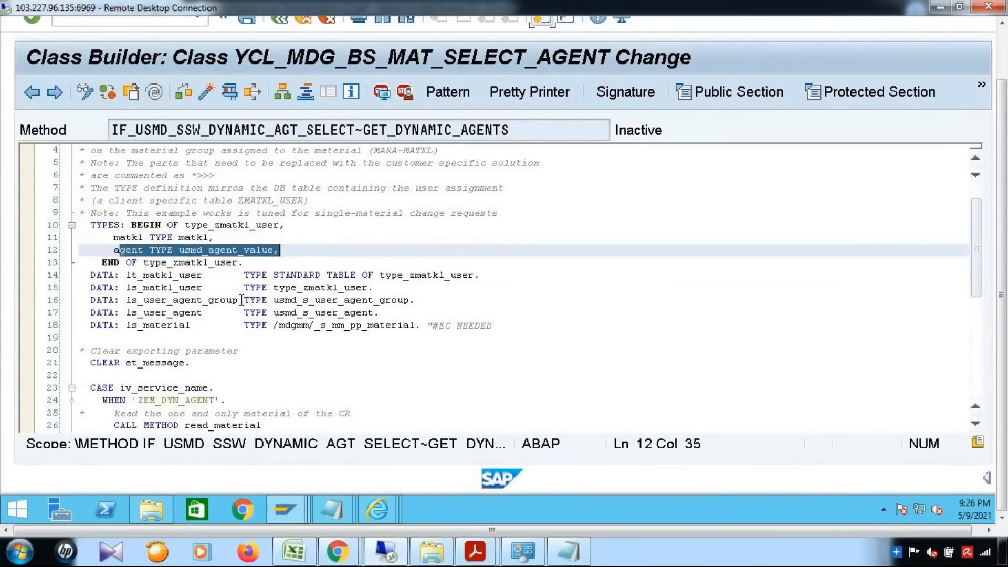
left_click_drag(127, 275, 203, 275)
left_click_drag(380, 275, 481, 275)
left_click_drag(131, 288, 211, 303)
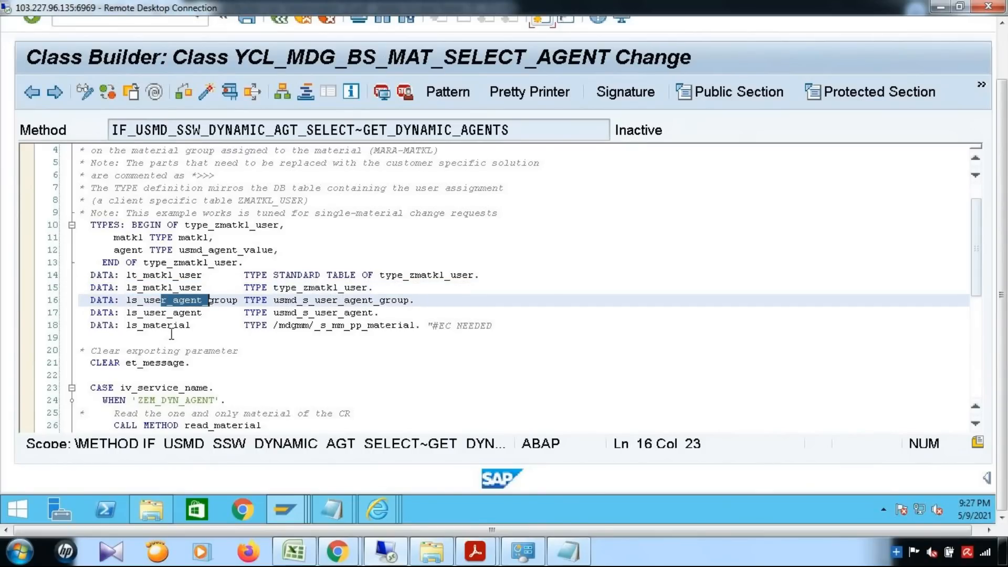
left_click_drag(316, 300, 382, 300)
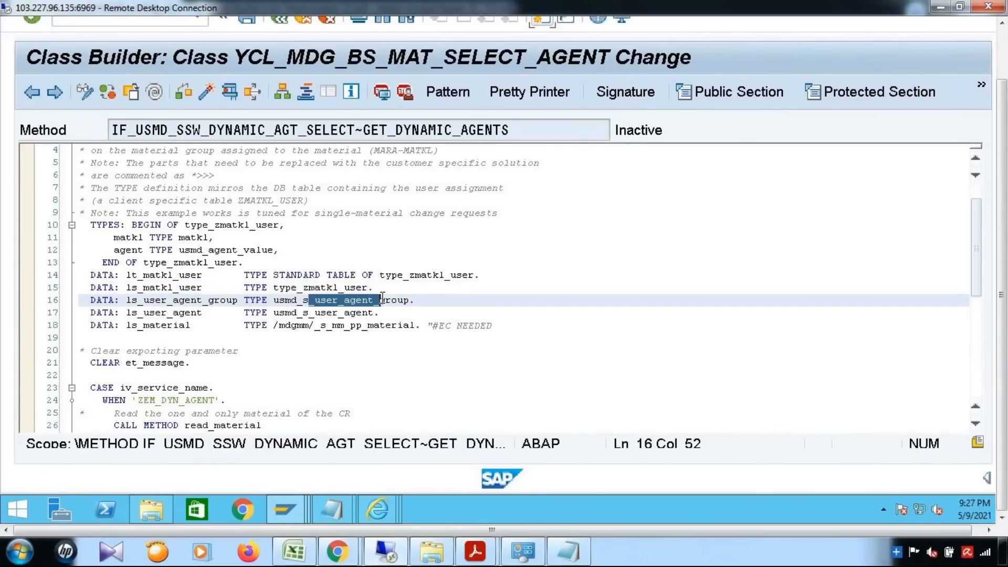
left_click_drag(304, 312, 370, 313)
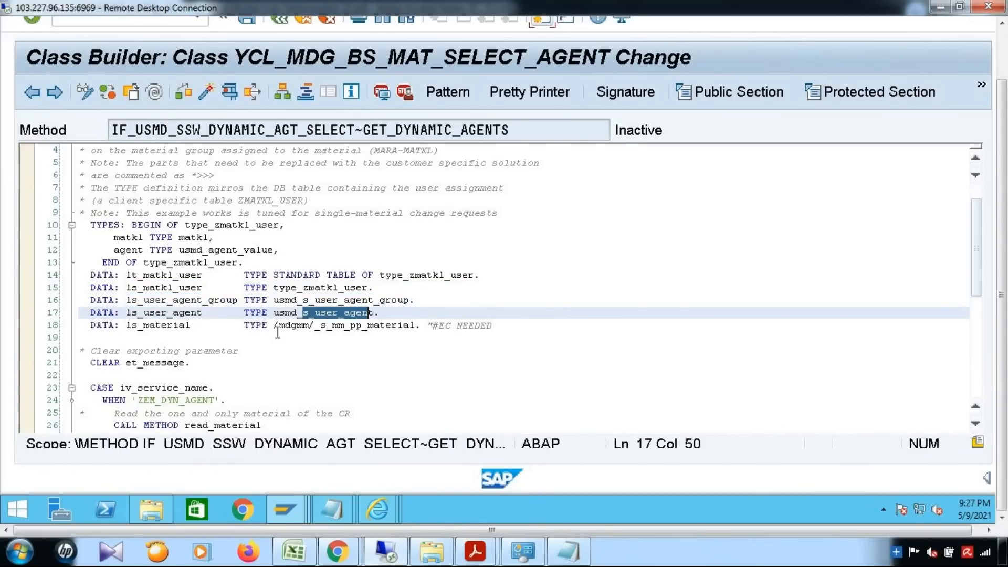
left_click_drag(285, 325, 404, 326)
left_click_drag(137, 326, 187, 325)
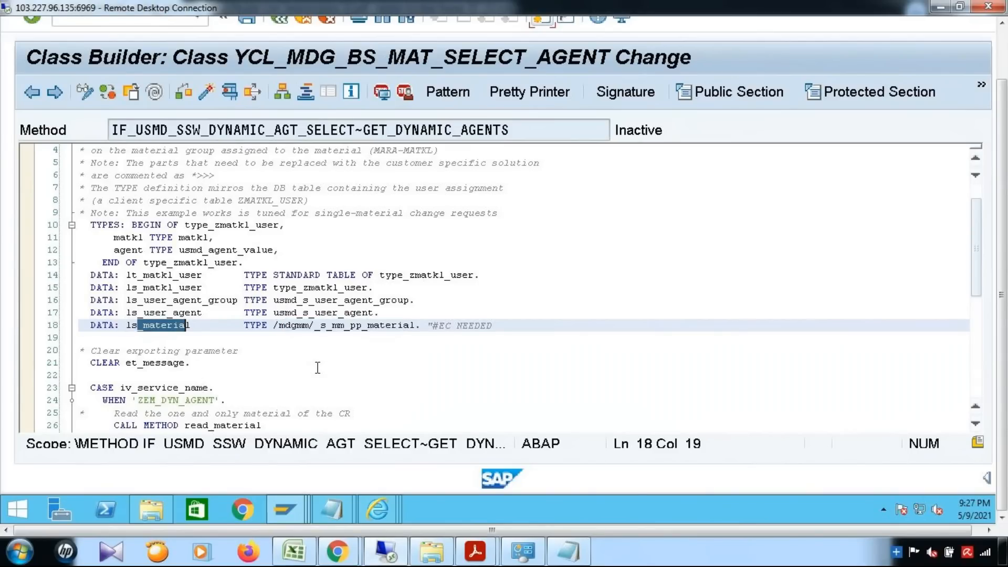
Scroll down to the WHEN clause and highlight the ZEM_DYN_AGENT service name.
scroll(317, 367, "down", 1)
scroll(318, 367, "down", 1)
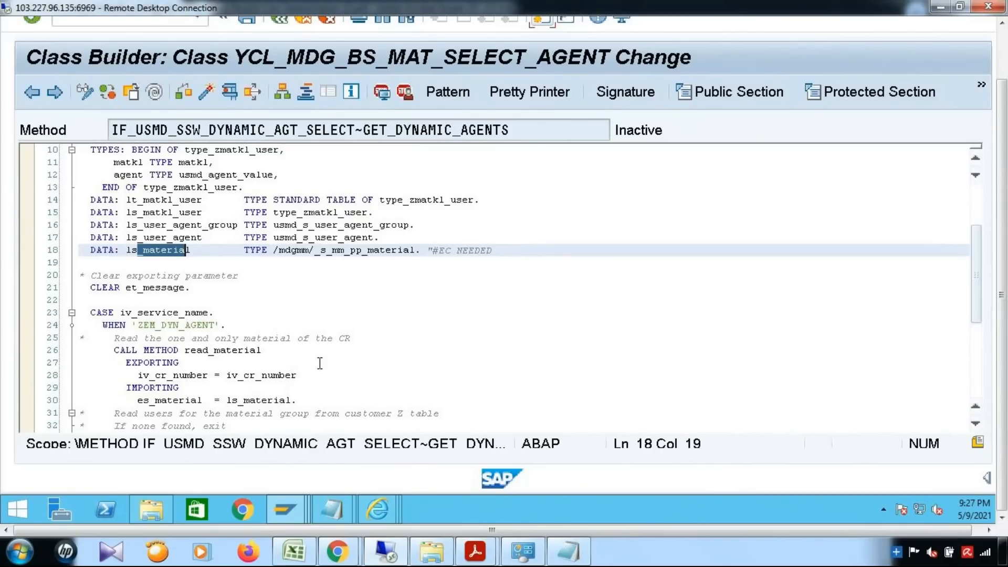
scroll(320, 363, "down", 1)
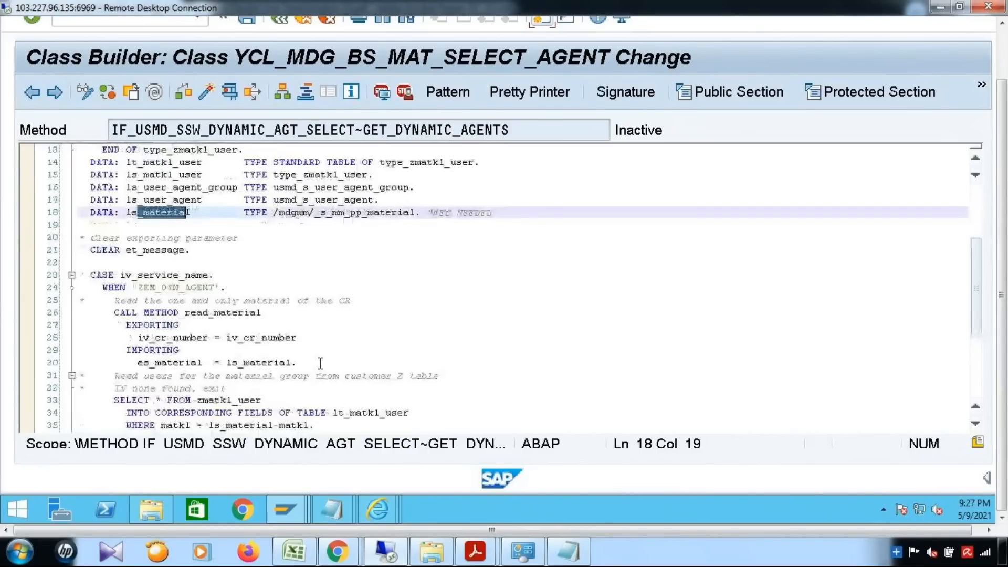
left_click_drag(138, 287, 216, 289)
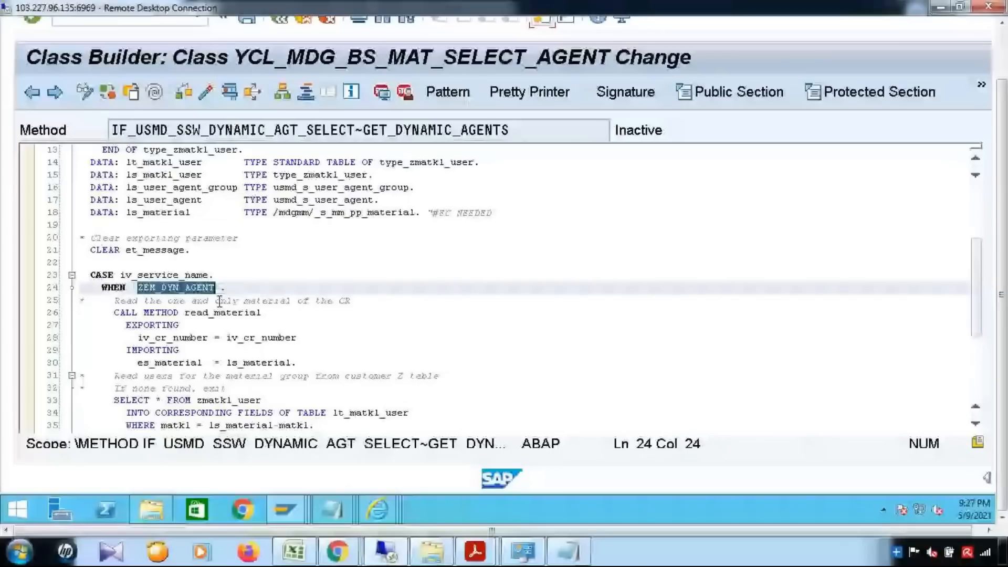
mouse_move(377, 510)
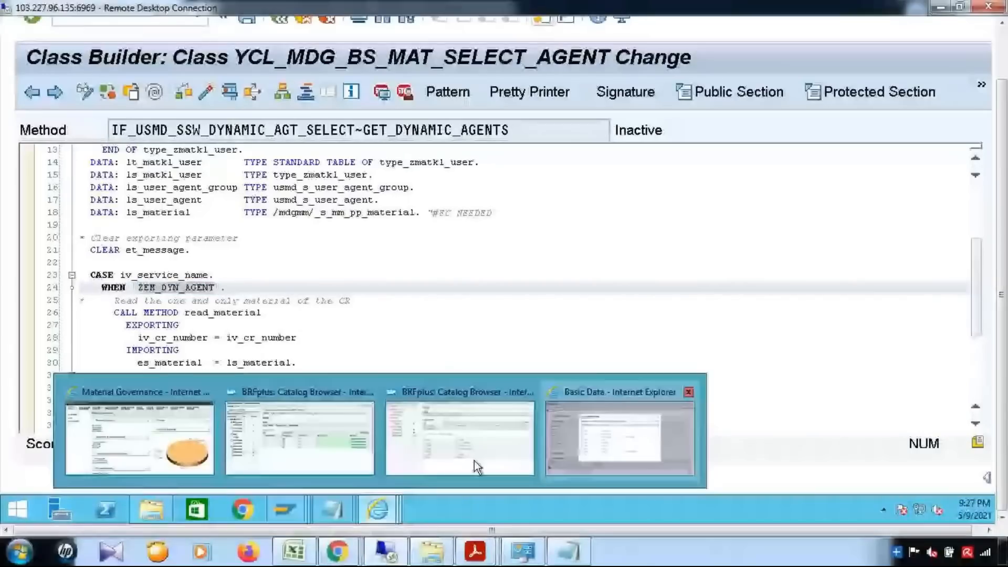
left_click(474, 461)
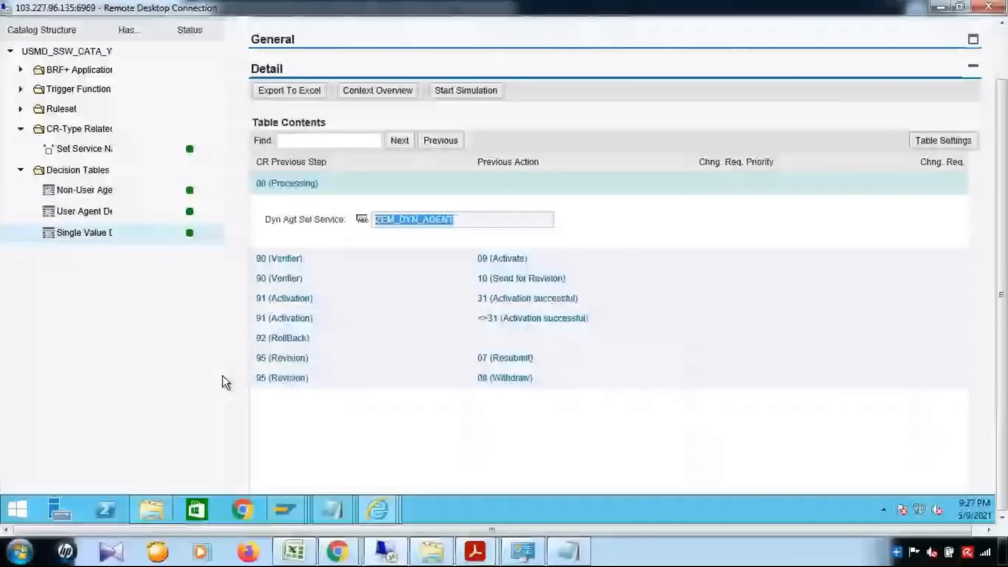
Return from the BRFplus step 00 (Processing) row to the GET_DYNAMIC_AGENTS method code.
key("alt+Tab")
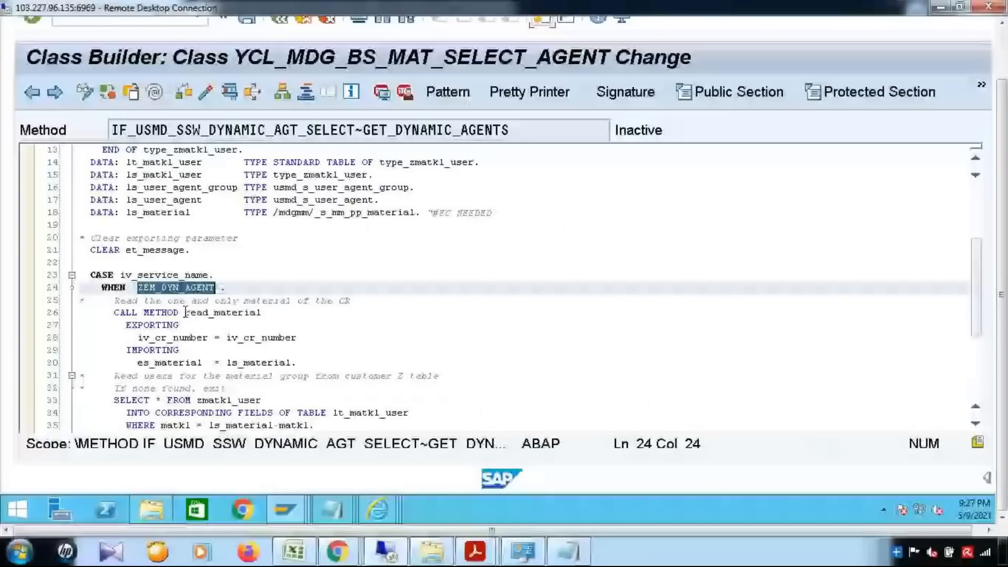
double_click(188, 312)
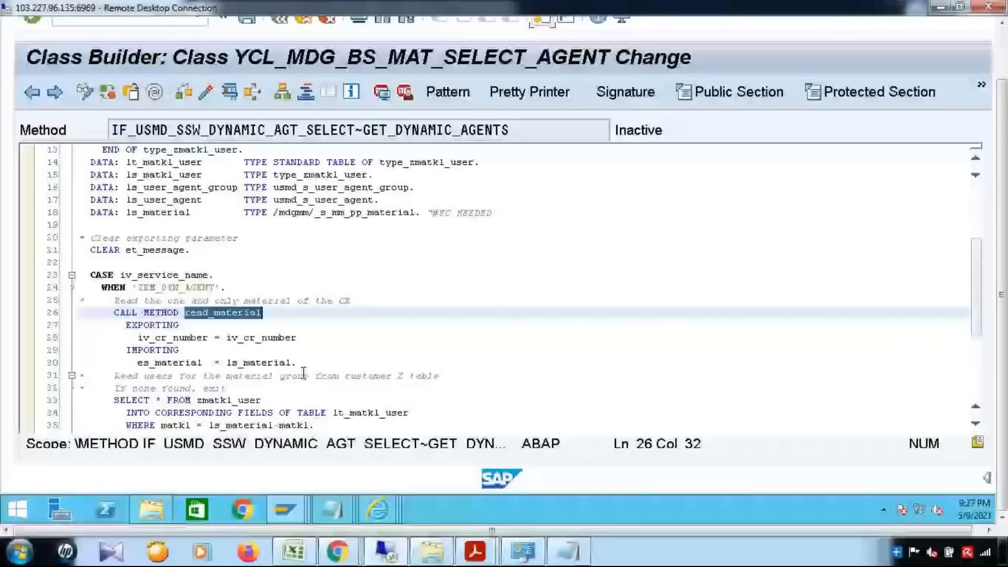
double_click(271, 337)
scroll(315, 364, "down", 2)
left_click_drag(231, 287, 288, 287)
scroll(208, 281, "down", 2)
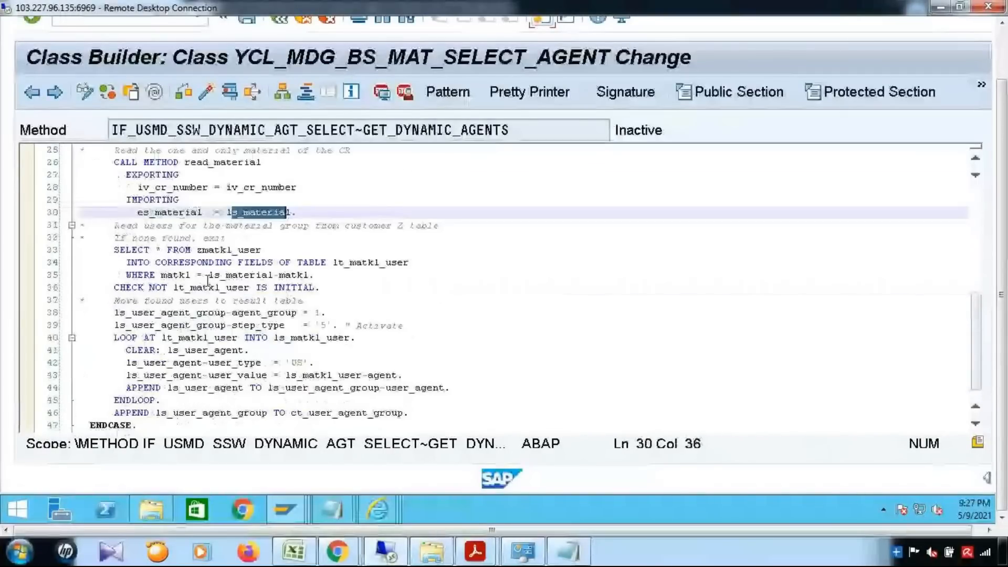
left_click_drag(114, 250, 486, 283)
left_click(487, 284)
left_click_drag(193, 250, 269, 250)
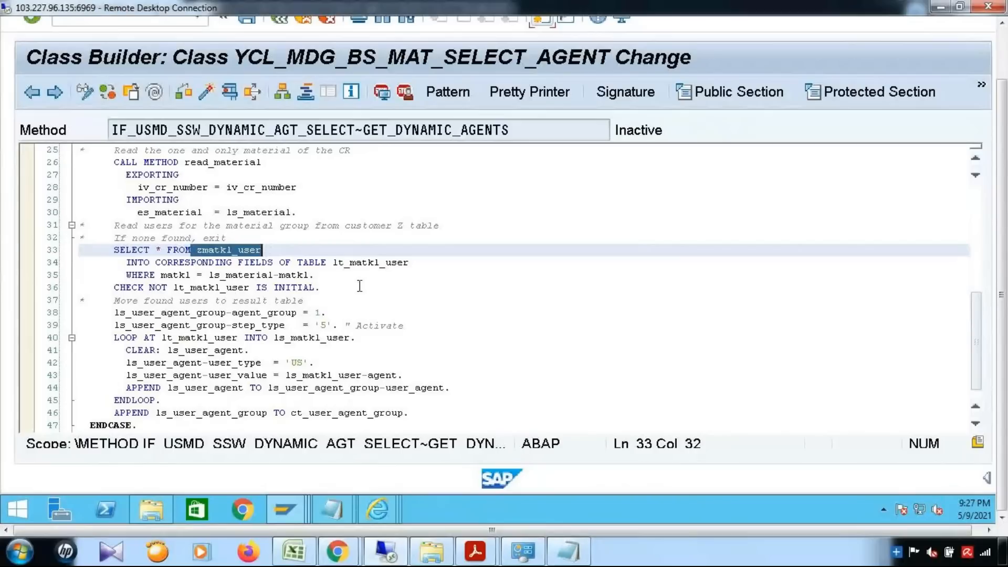
scroll(359, 285, "up", 1)
left_click(358, 322)
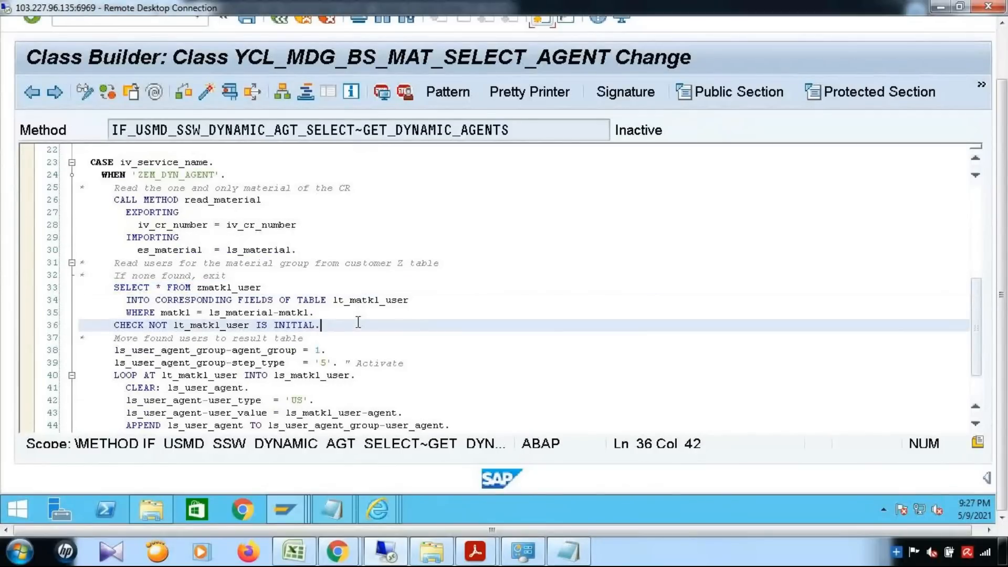
scroll(277, 322, "up", 1)
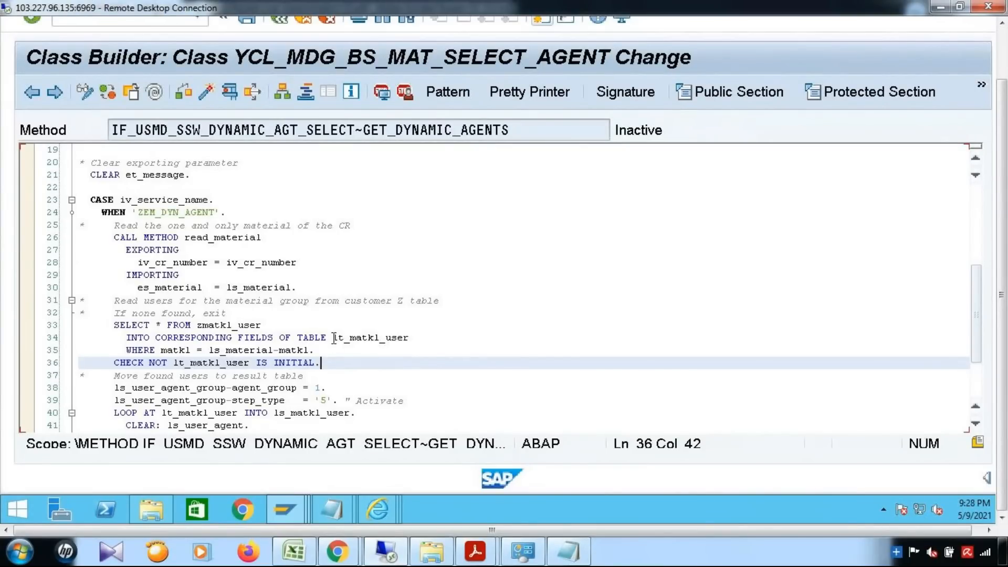
left_click_drag(334, 337, 410, 337)
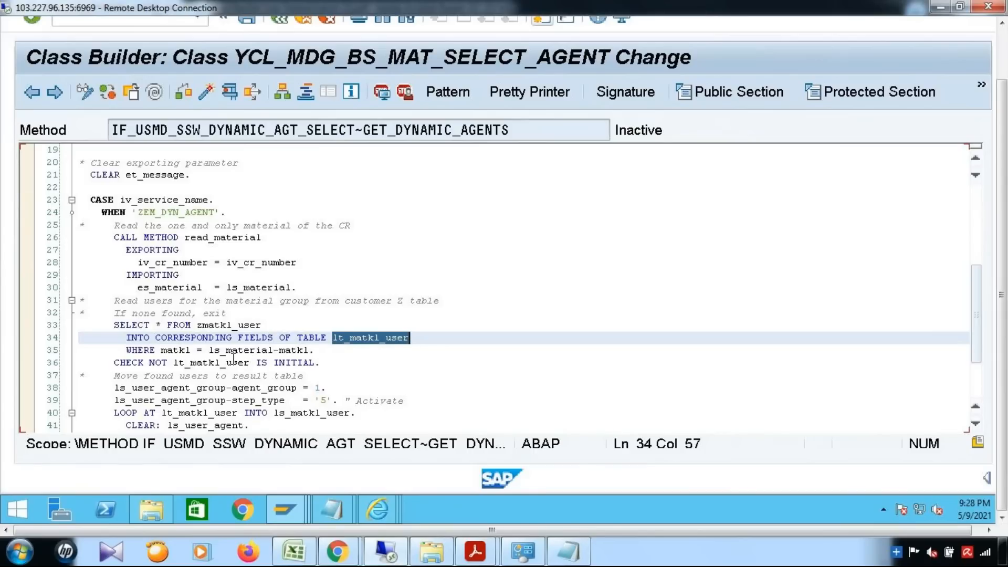
double_click(174, 351)
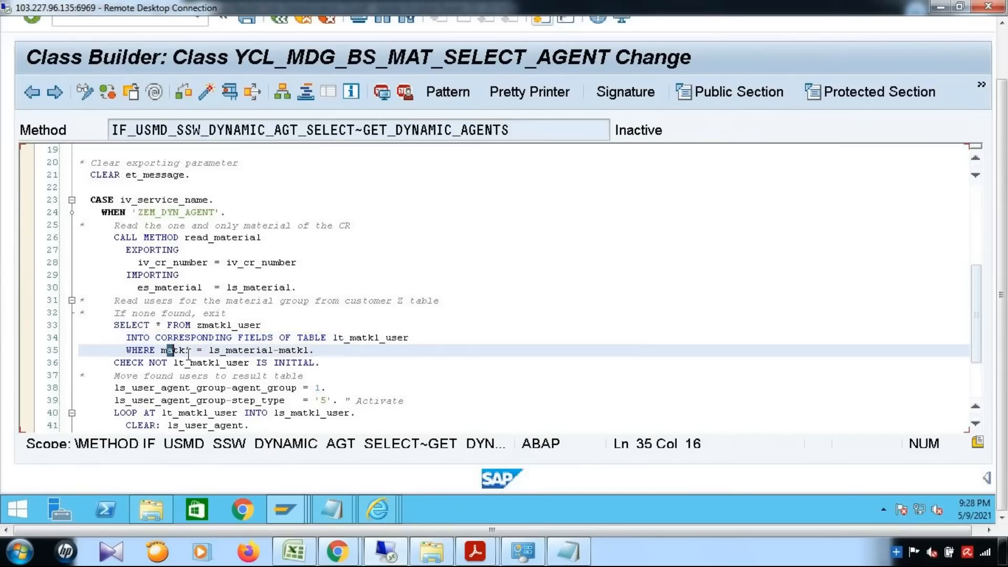
left_click(197, 324)
double_click(248, 326)
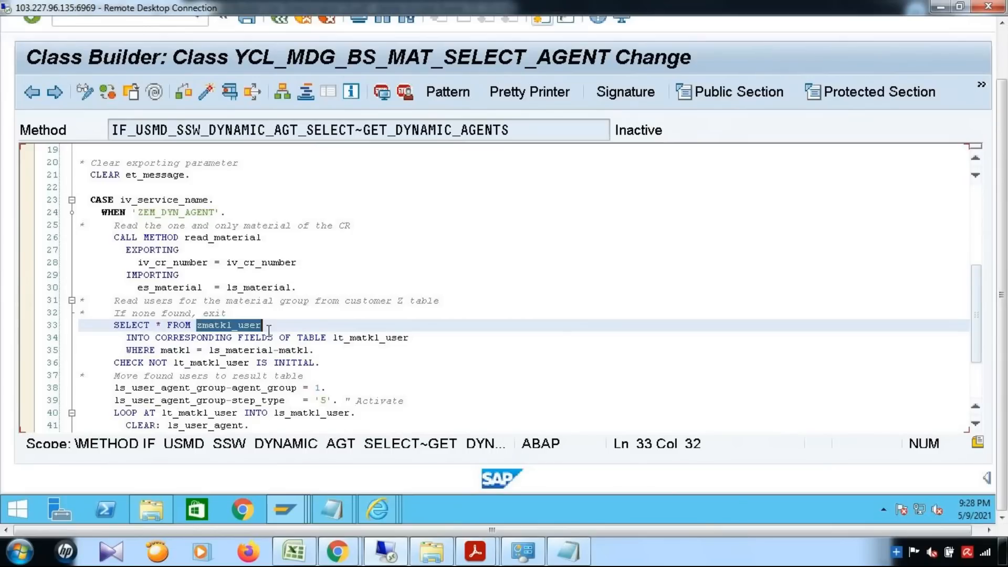
left_click(307, 509)
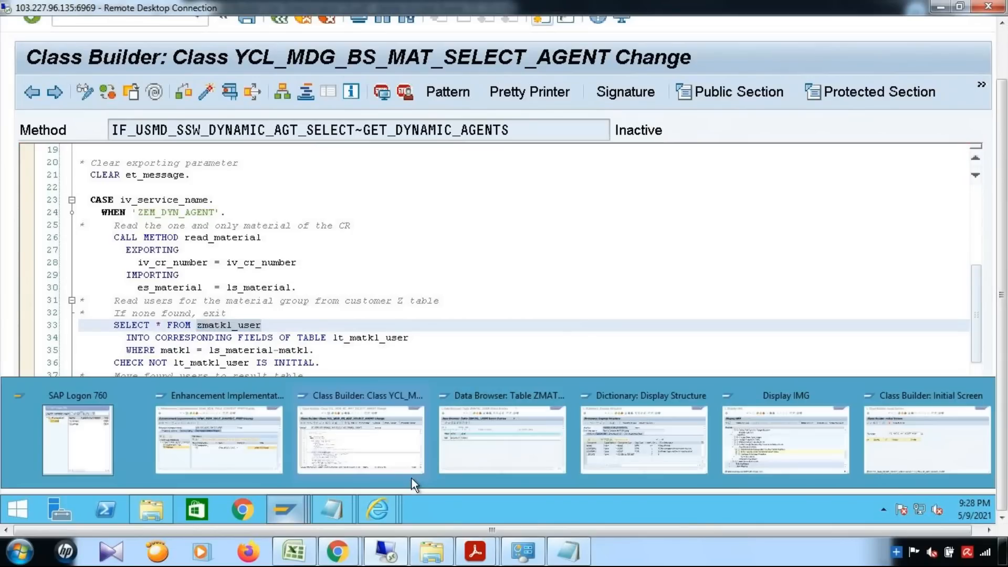
Bring up the ZMATKL_USER data browser showing material group 000000001 with agent SAPUSER.
left_click(493, 453)
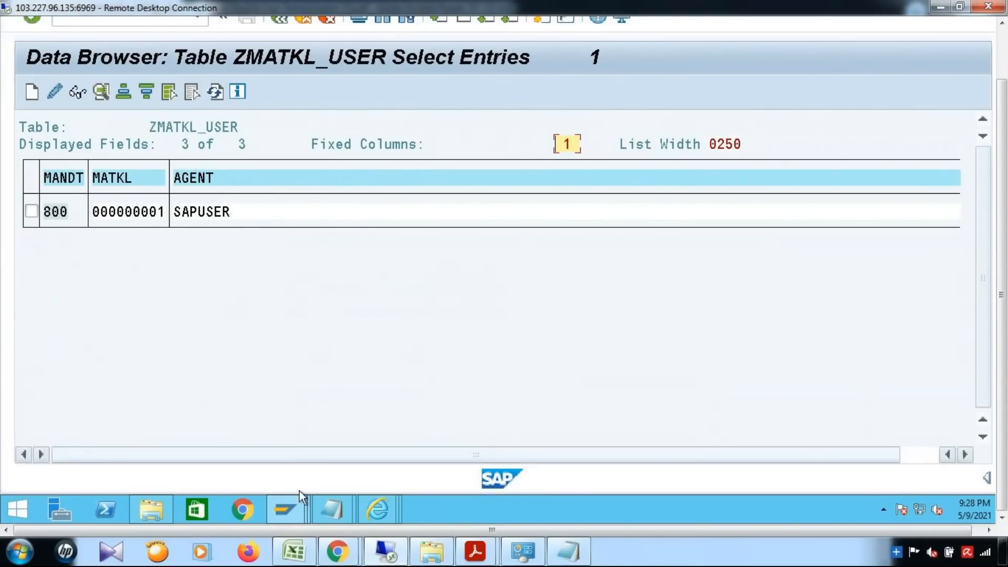
Highlight the empty-result check, agent group 1 assignment and step type '5' lines in GET_DYNAMIC_AGENTS.
mouse_move(293, 504)
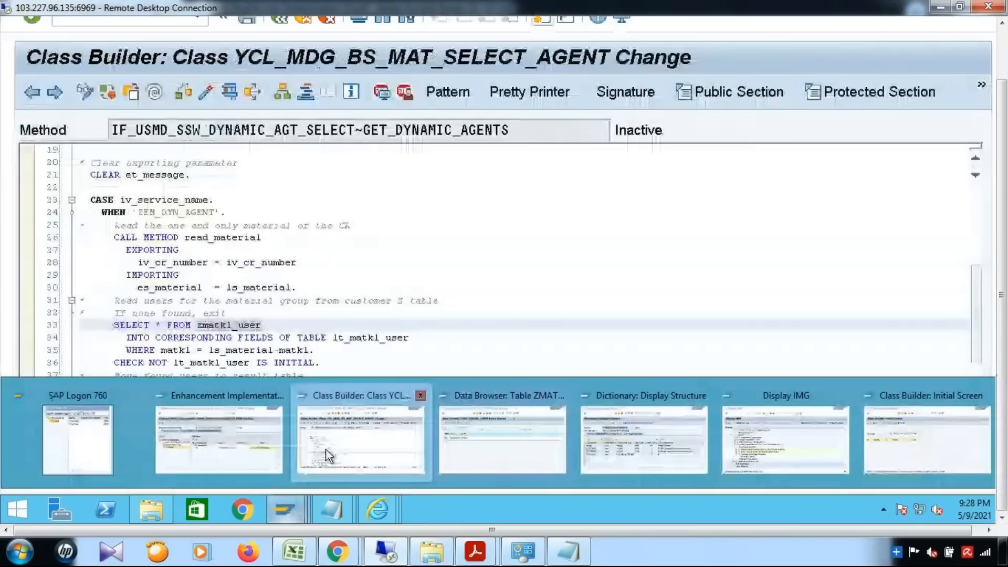
left_click(327, 454)
left_click_drag(138, 362, 419, 356)
scroll(225, 263, "down", 2)
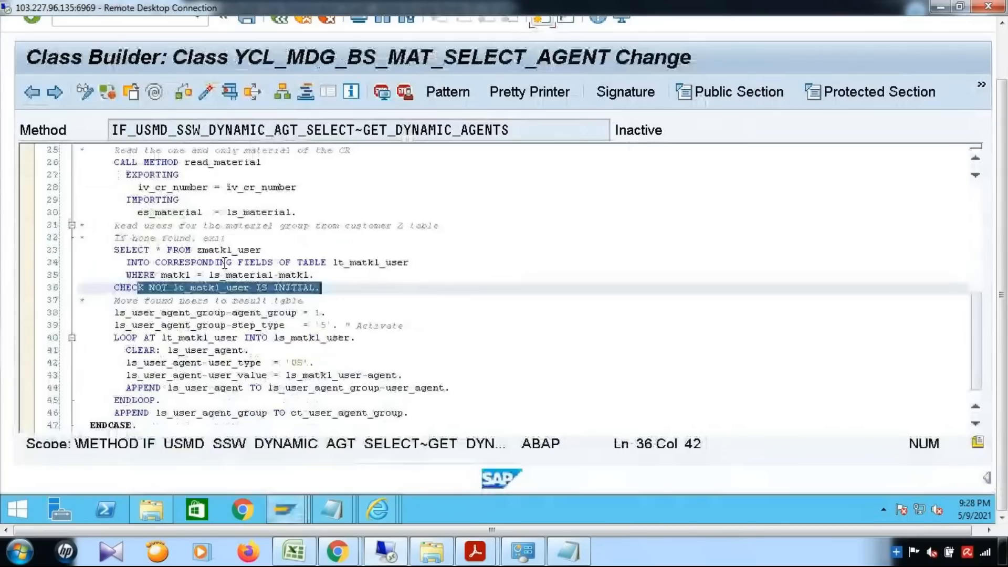
left_click_drag(115, 313, 260, 314)
left_click(415, 311)
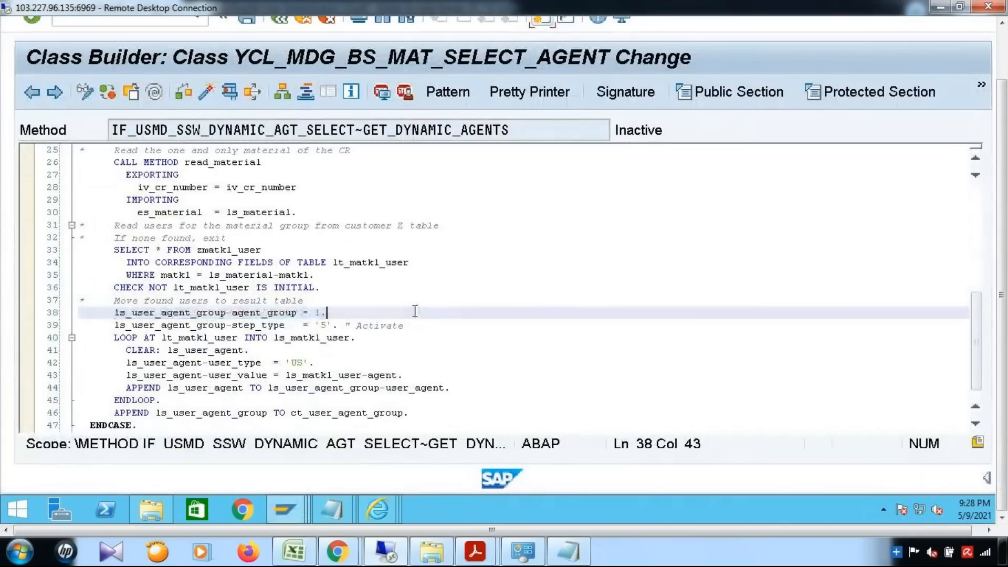
left_click(227, 313, "shift")
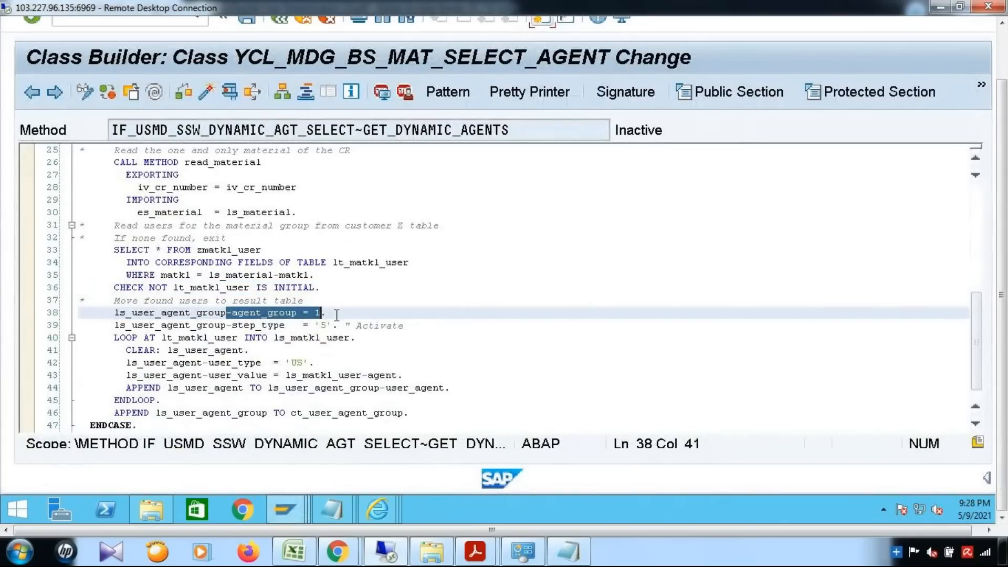
left_click(149, 326)
left_click(353, 327, "shift")
key("End")
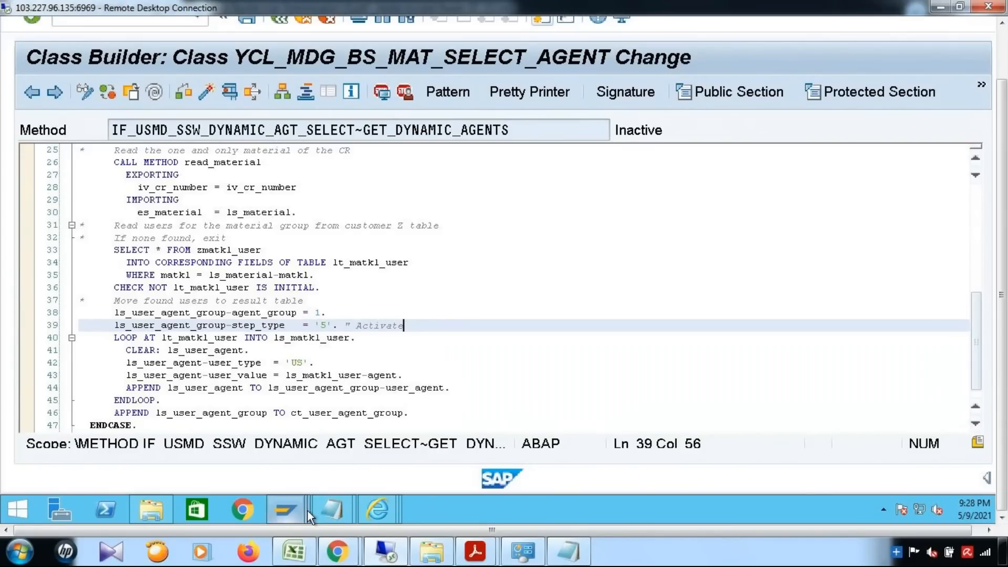
Recheck ZMATKL_USER, then highlight the LOOP over lt_matkl_user that adds each agent as type 'US'.
mouse_move(310, 505)
left_click(521, 446)
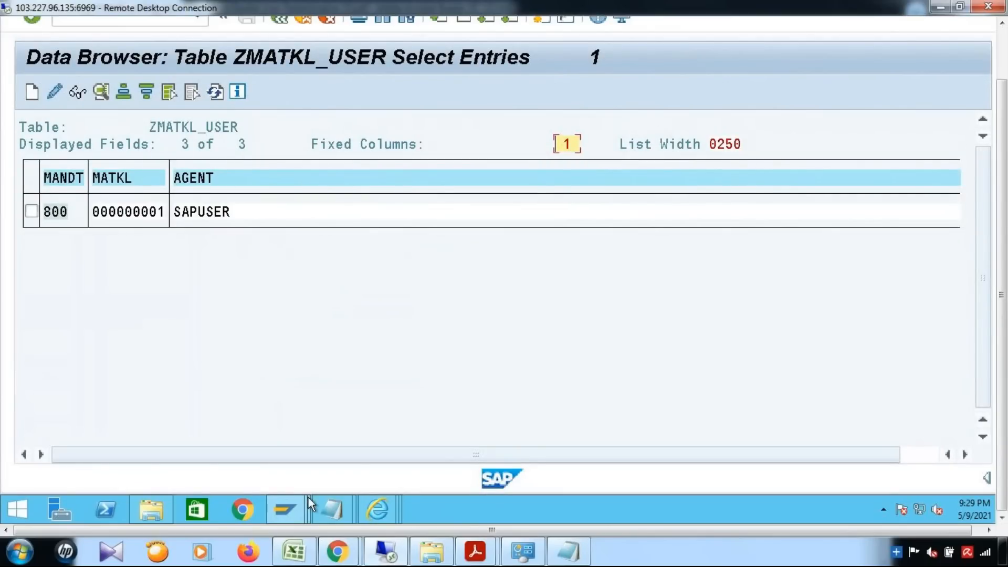
mouse_move(294, 512)
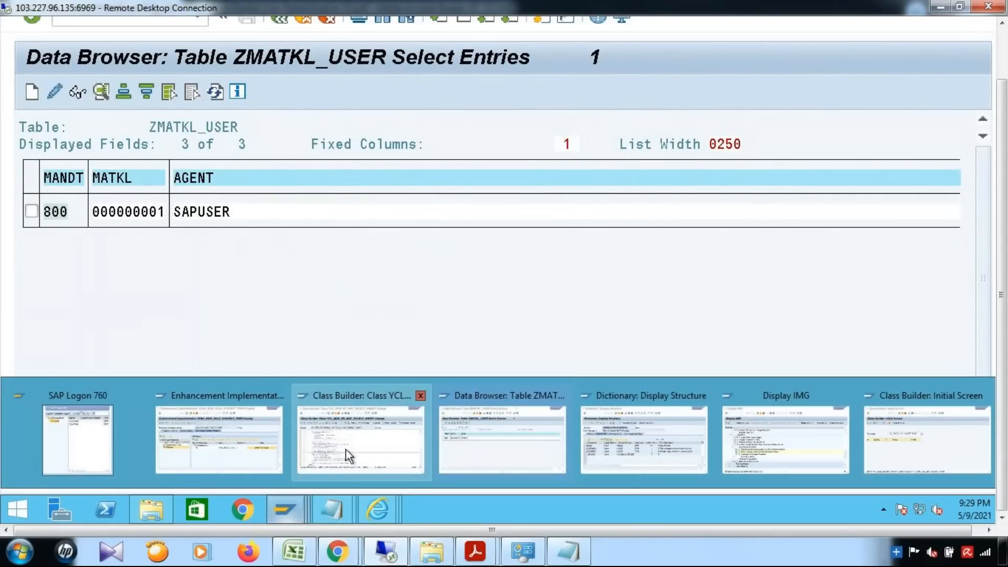
left_click(346, 454)
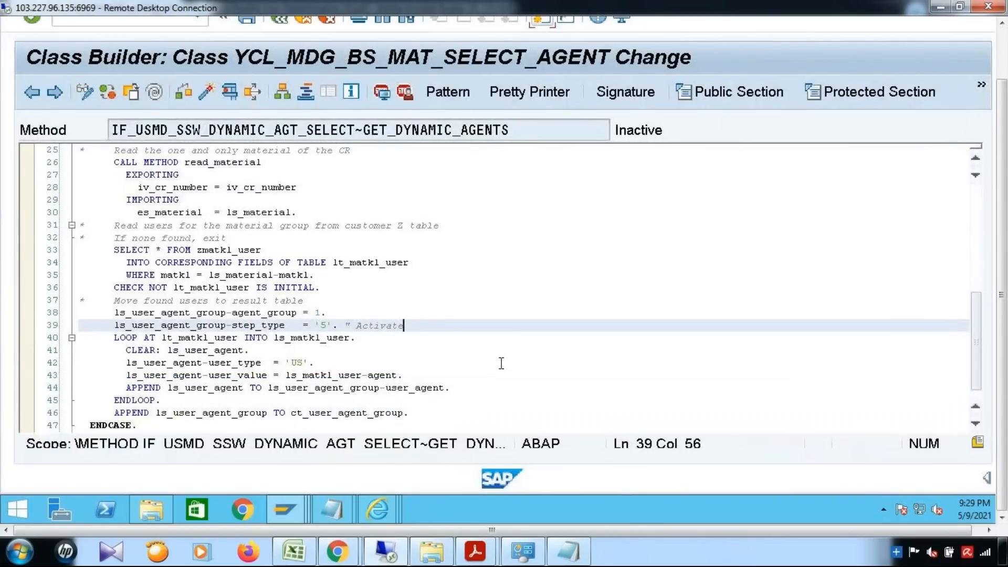
left_click(502, 378)
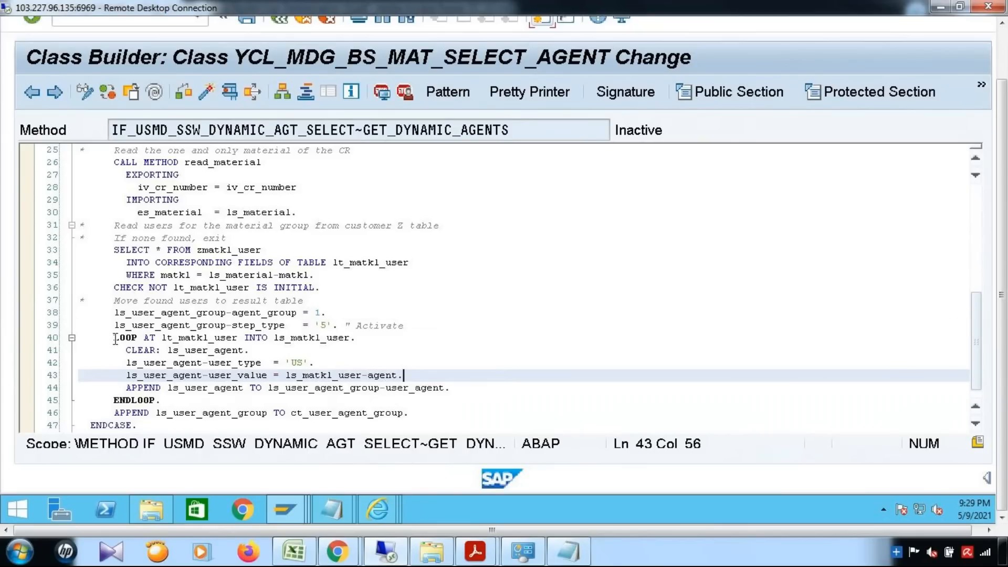
left_click_drag(115, 339, 165, 402)
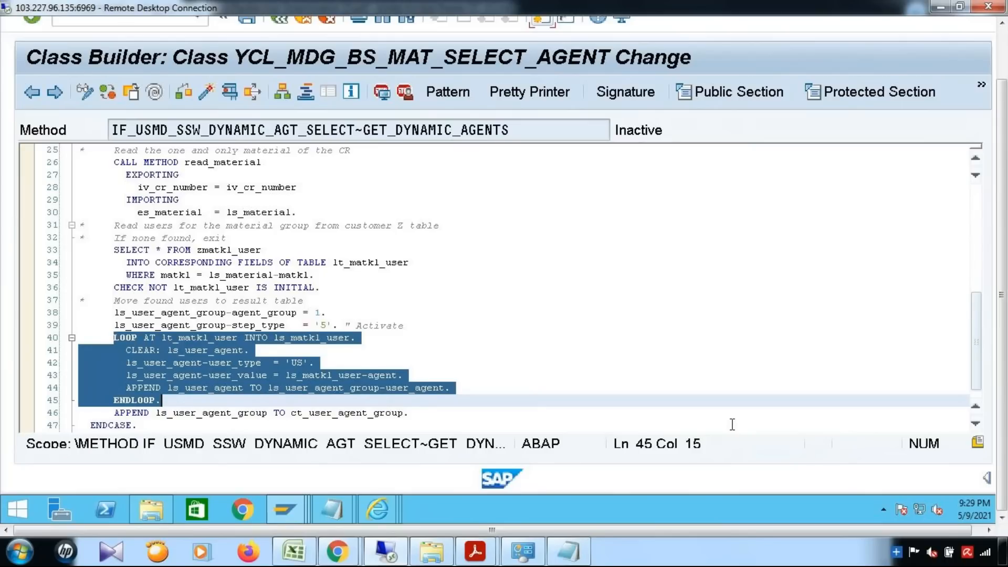
left_click(596, 406)
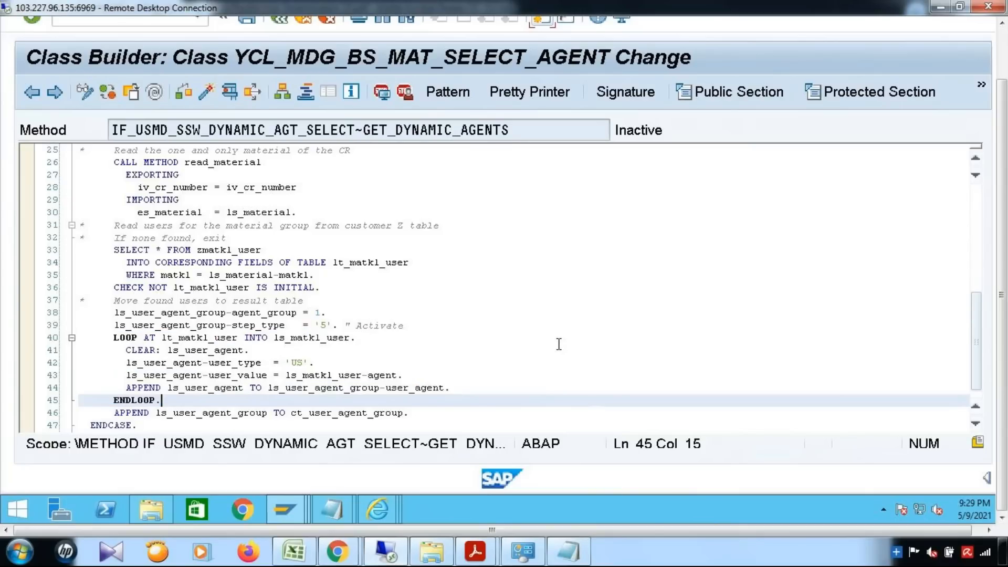
scroll(559, 344, "up", 7)
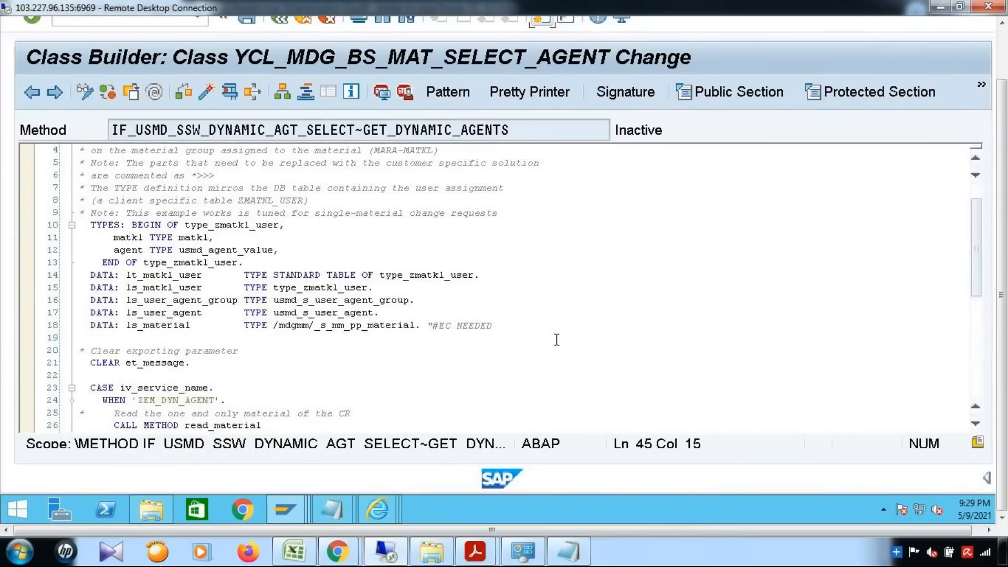
scroll(556, 339, "down", 7)
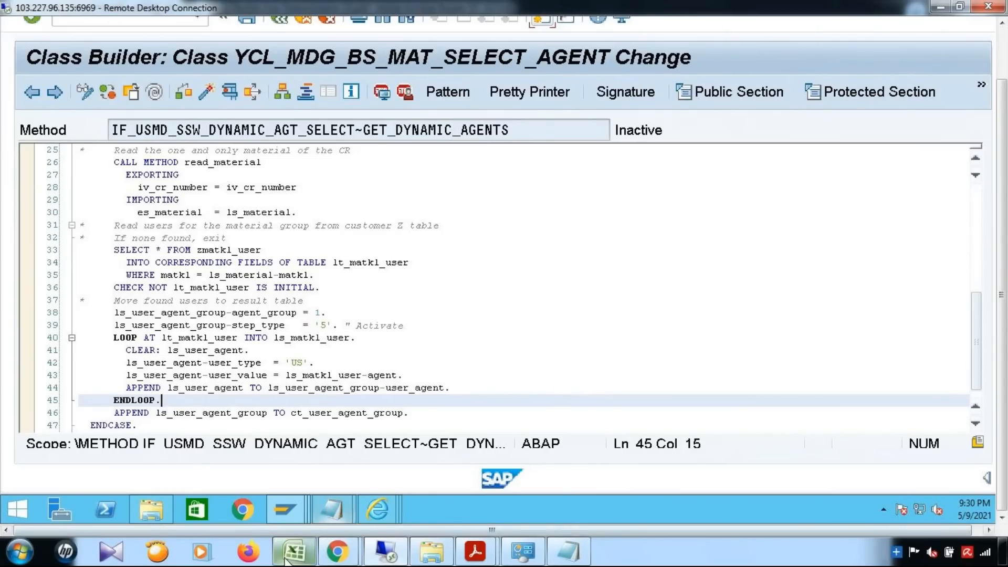
mouse_move(294, 551)
left_click(345, 401)
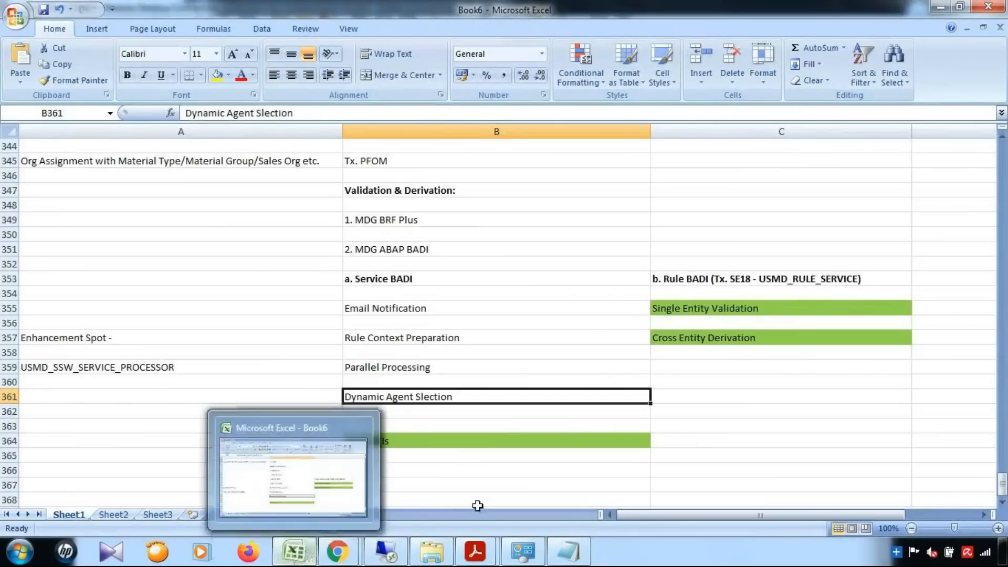
left_click(519, 485)
left_click(517, 395)
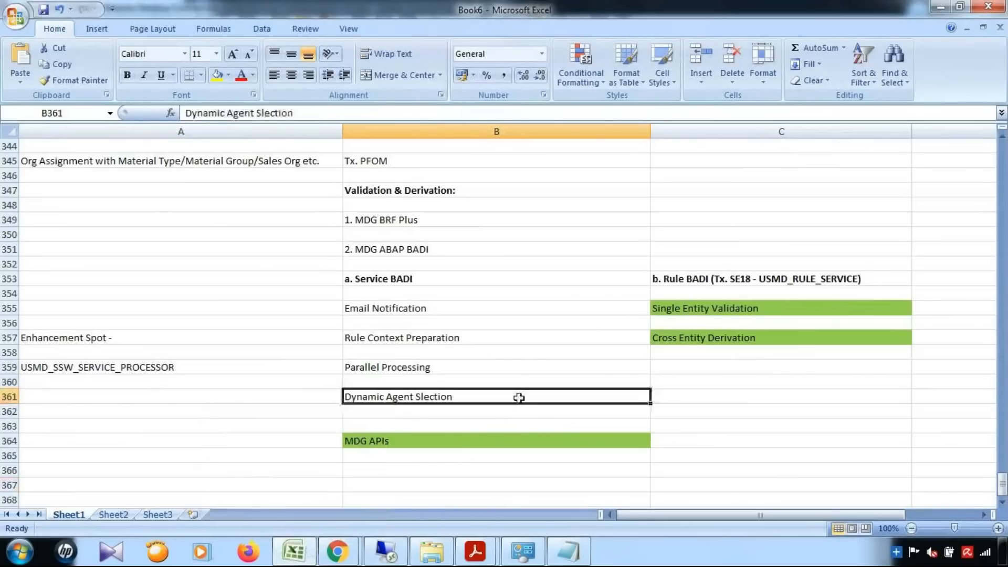
left_click(291, 552)
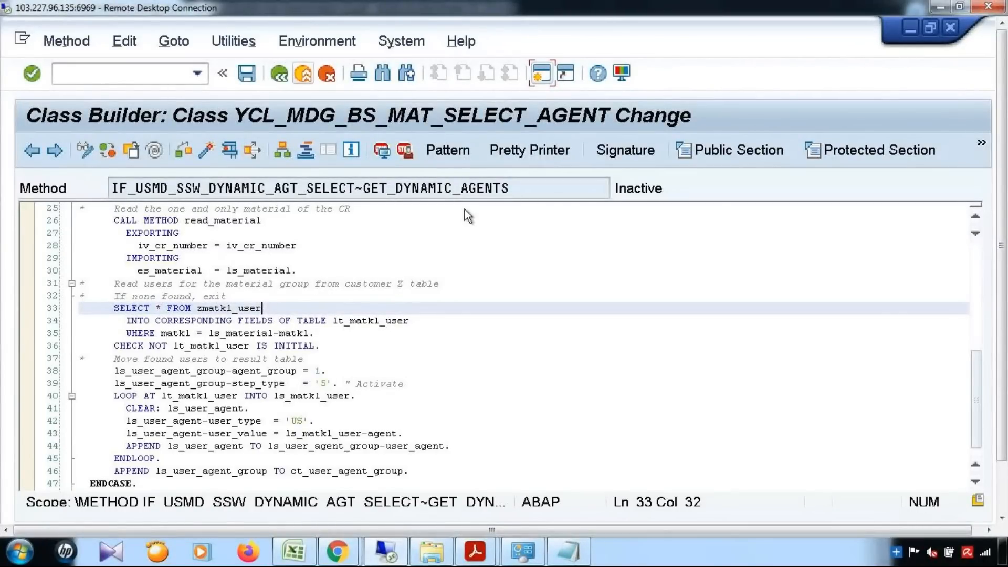
Bring up the BRFplus user agent decision table and scroll through it.
left_click_drag(1002, 246, 1001, 325)
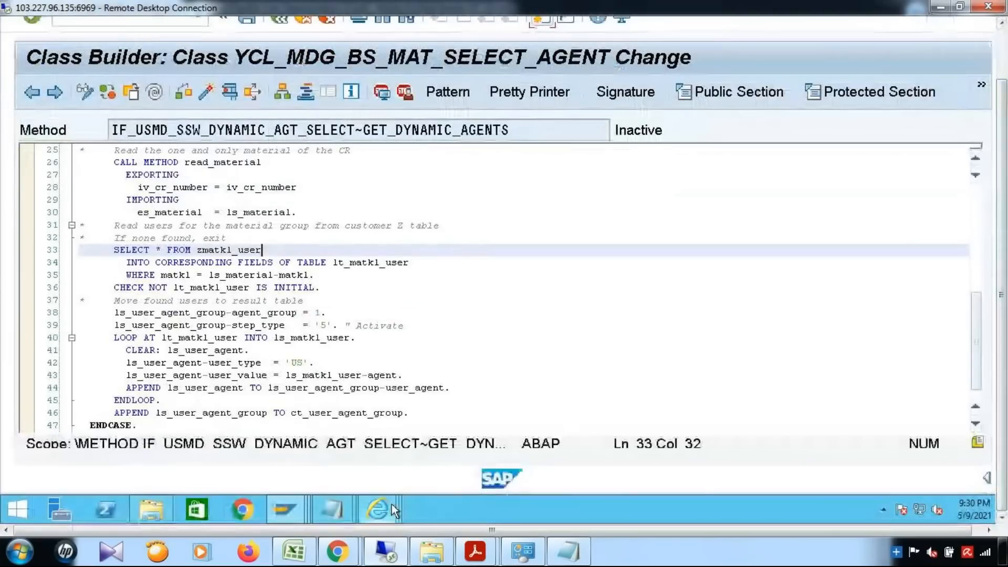
mouse_move(391, 504)
left_click(329, 457)
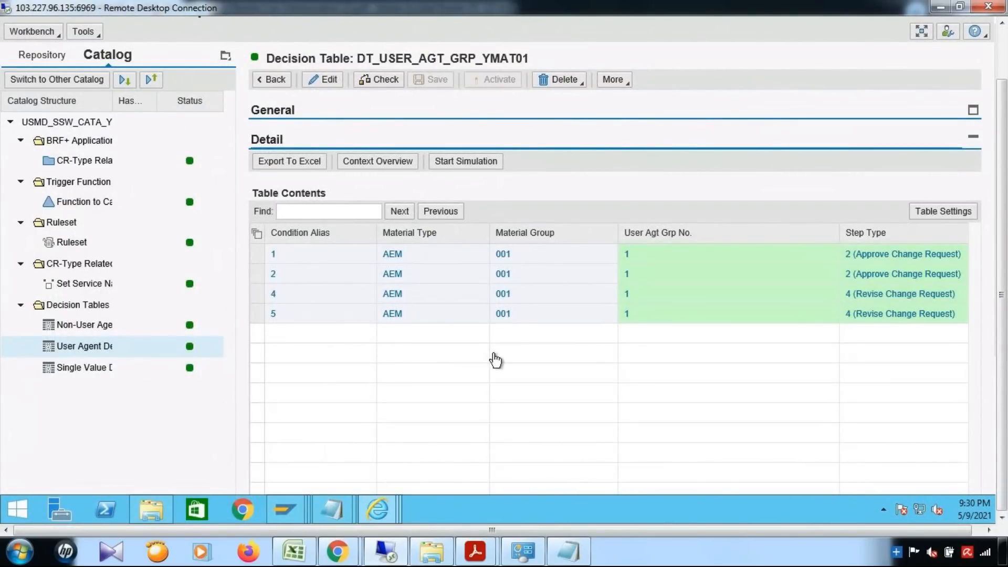
left_click_drag(1003, 298, 1002, 274)
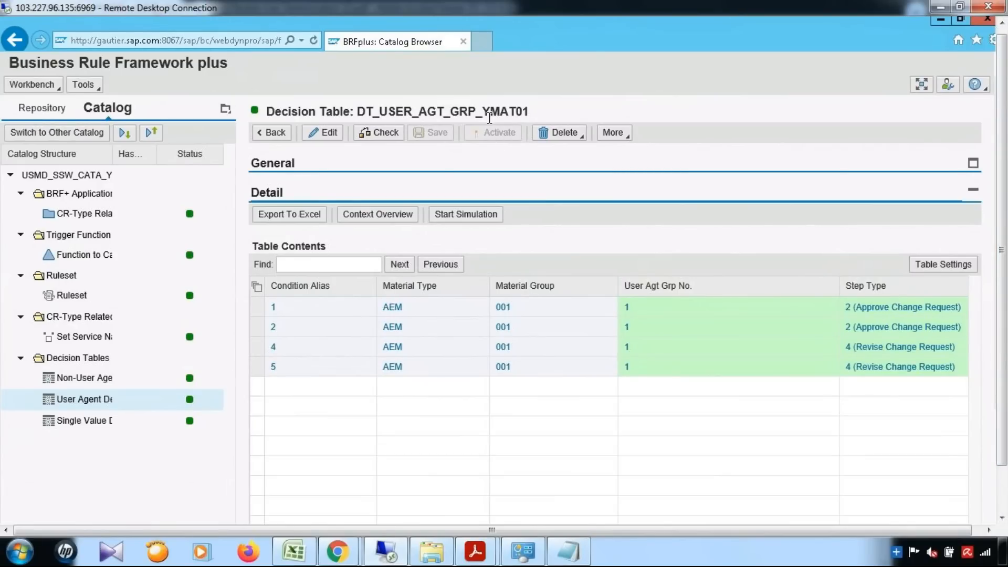
left_click_drag(1002, 184, 1002, 234)
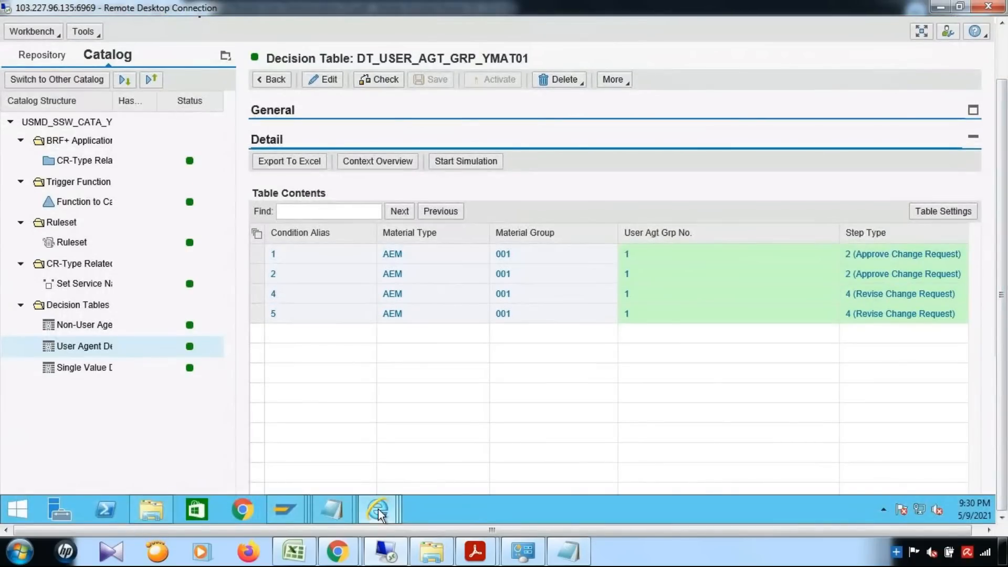
Close the Search: Material Group dialog on the material change request form, then return to the Catalog Browser.
mouse_move(379, 511)
left_click(578, 455)
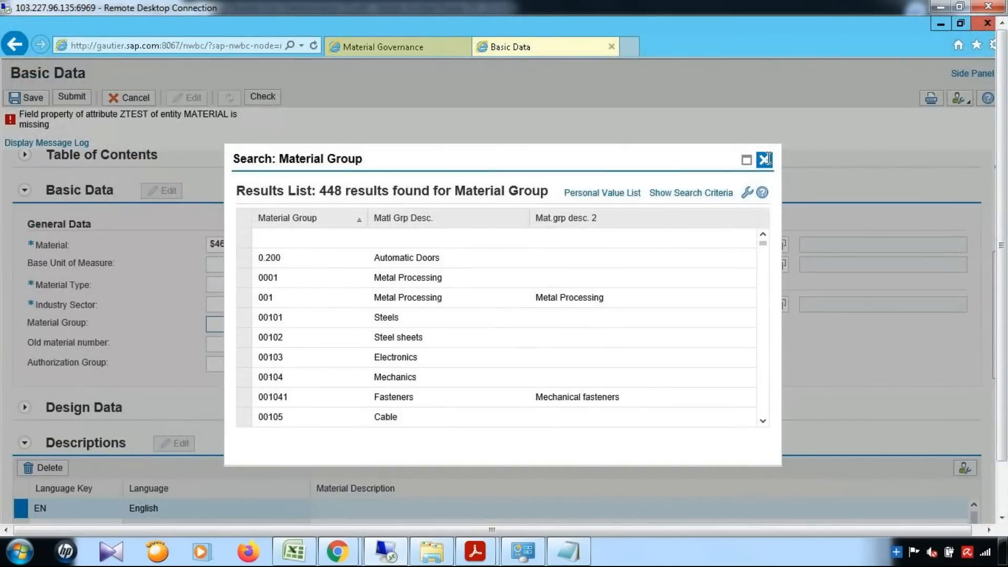
left_click(765, 102)
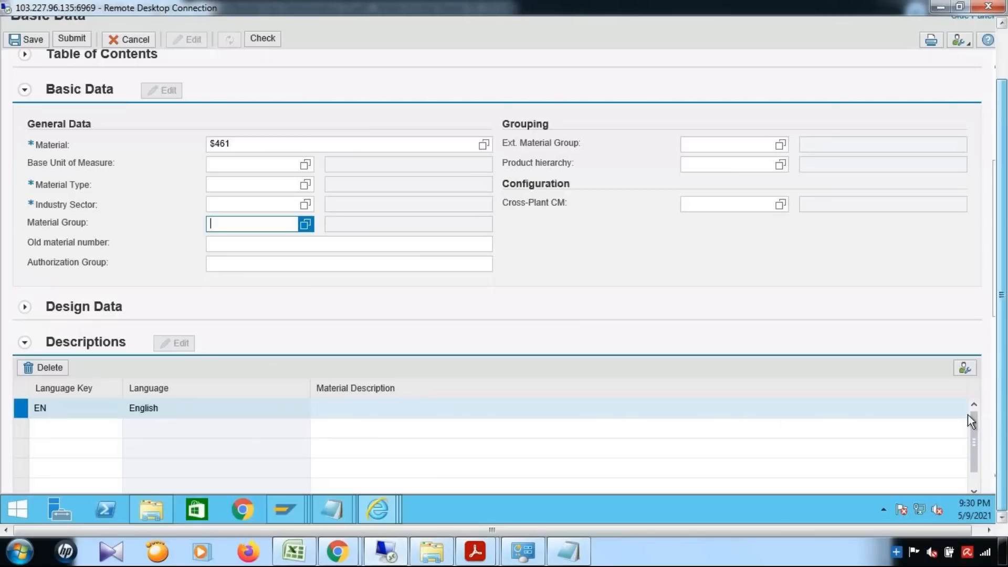
mouse_move(367, 510)
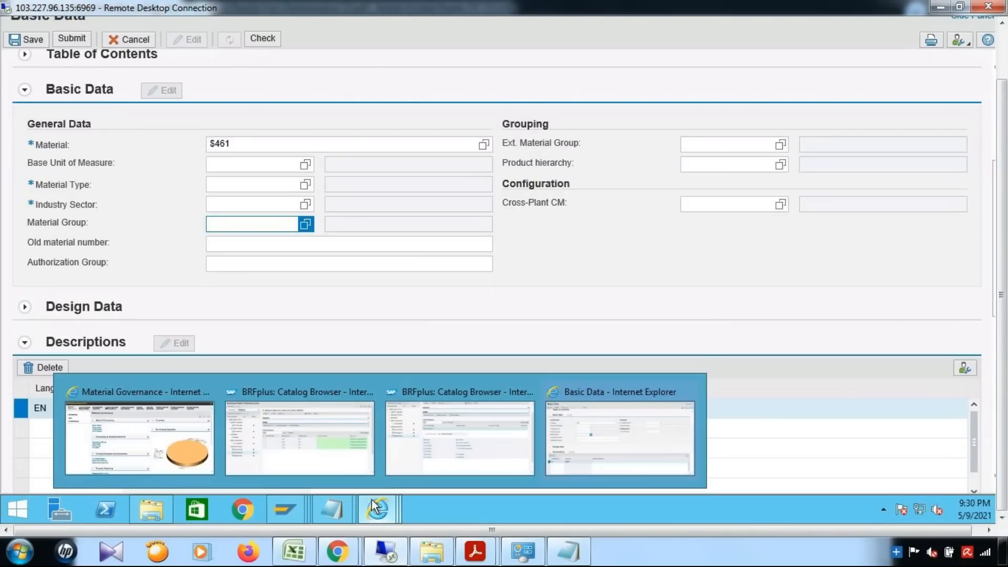
left_click(472, 459)
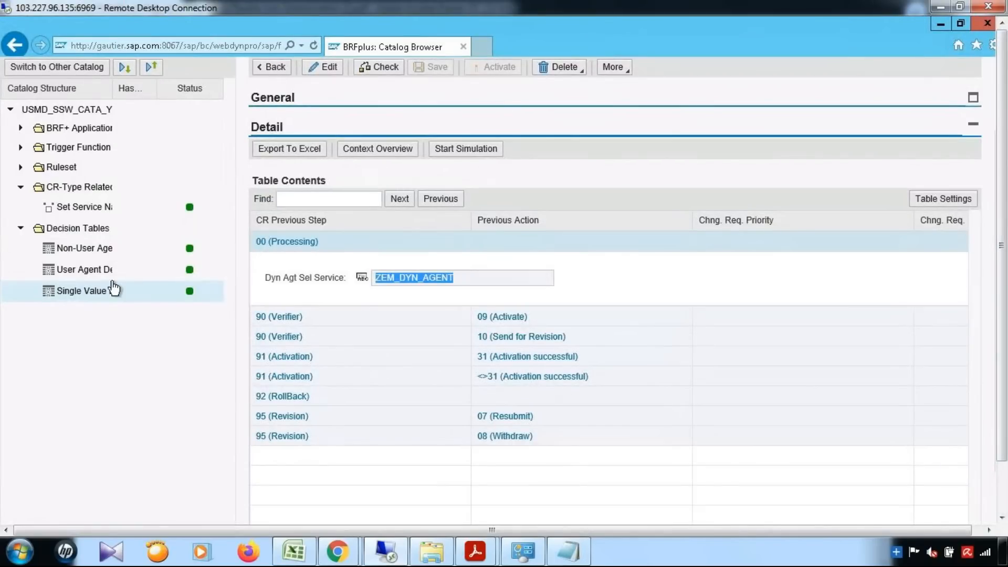
left_click(79, 291)
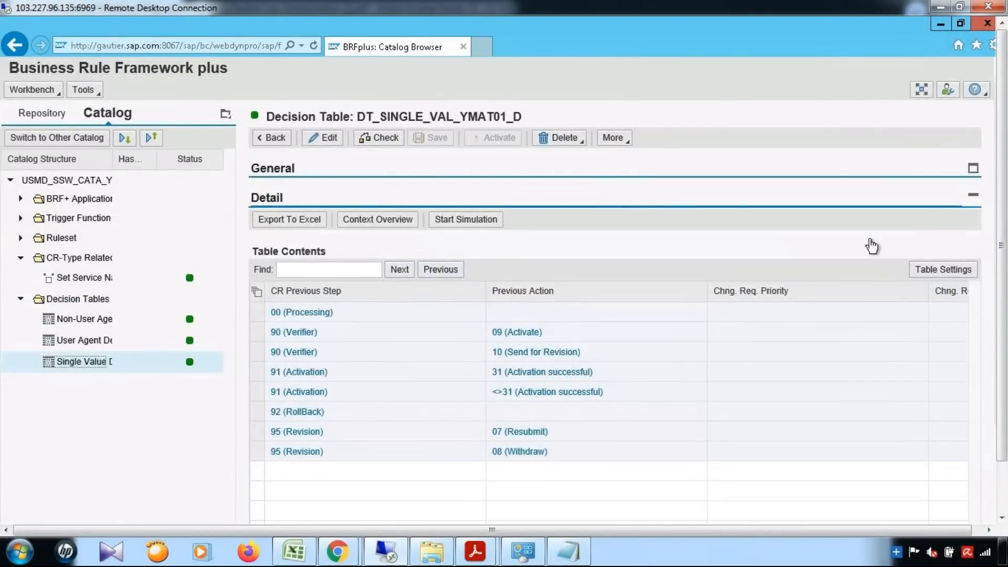
left_click(915, 100)
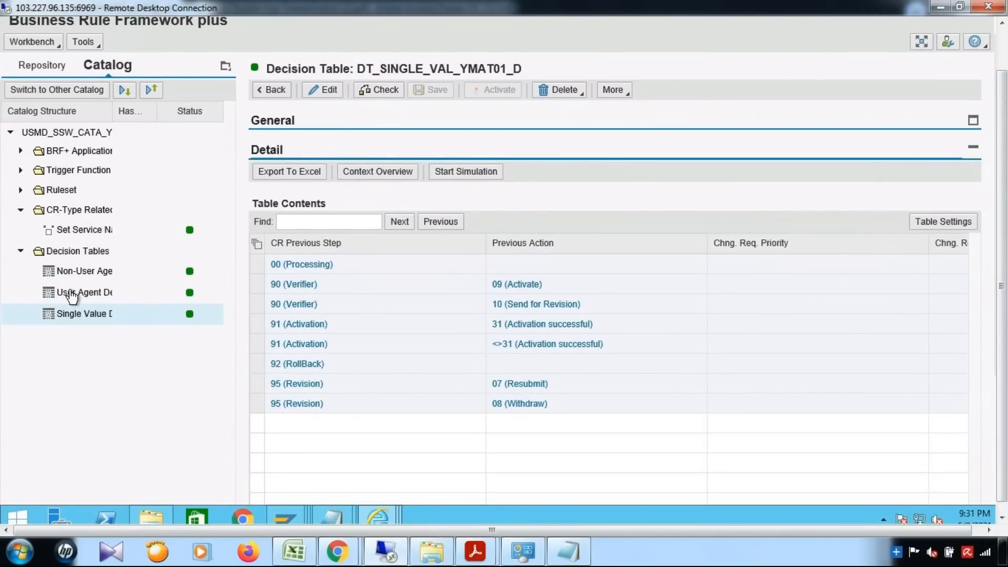
left_click(72, 294)
left_click_drag(1007, 287, 1006, 270)
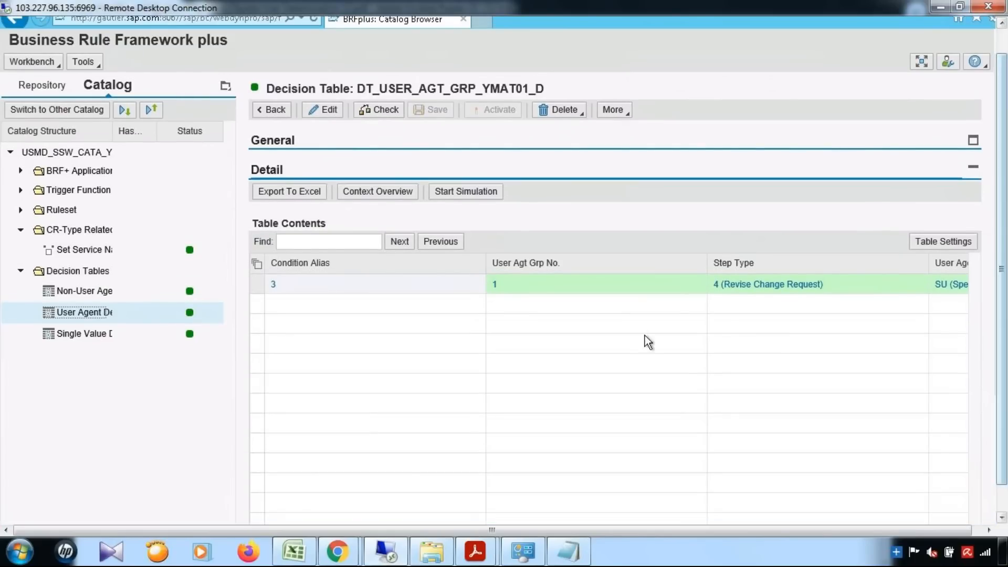
left_click_drag(485, 263, 350, 270)
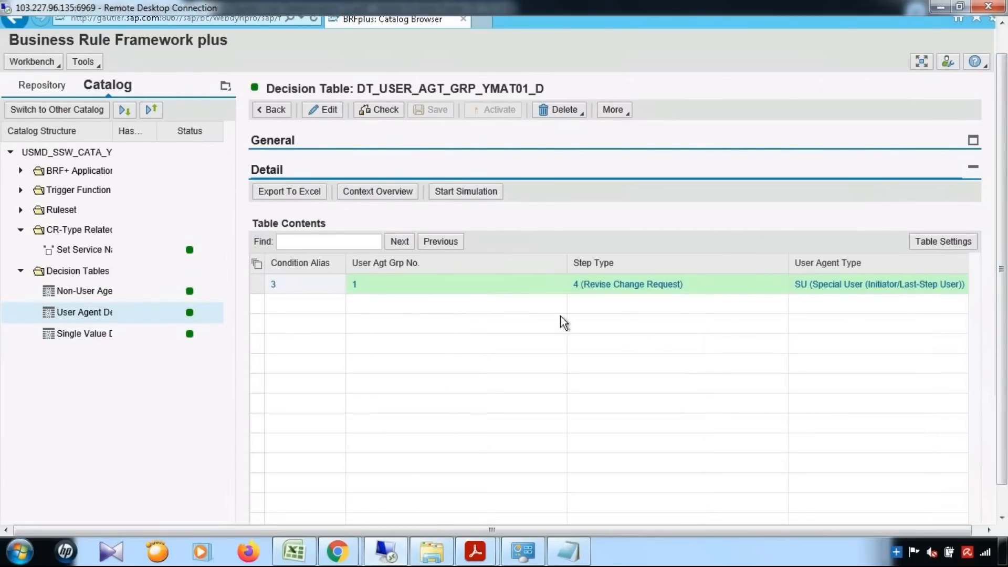
left_click_drag(567, 263, 479, 263)
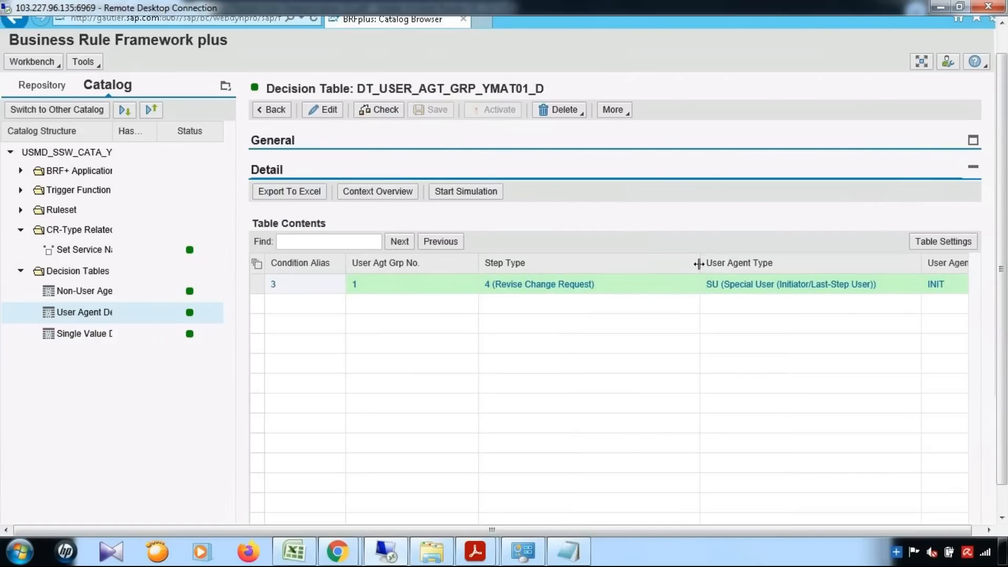
left_click_drag(701, 262, 608, 263)
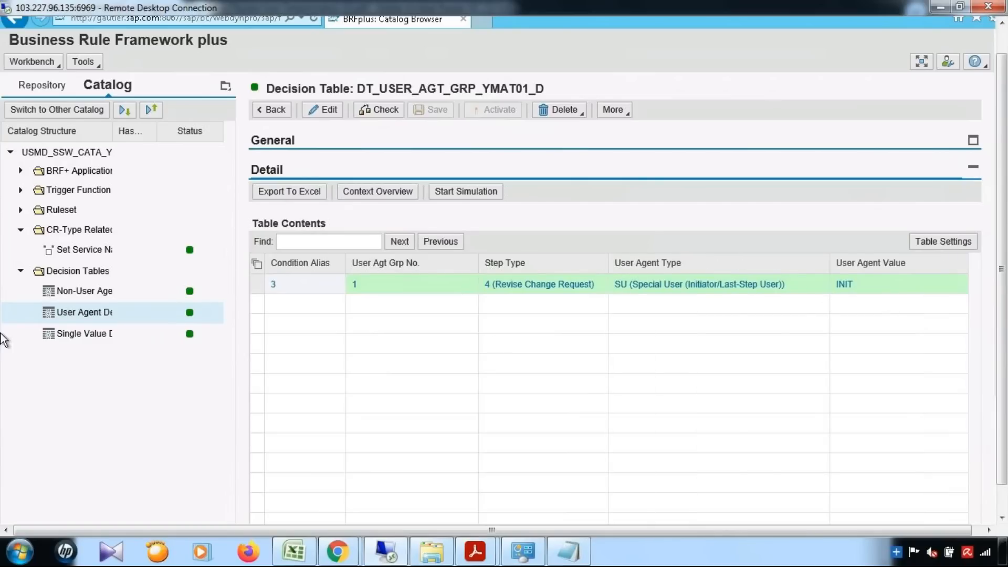
left_click(71, 294)
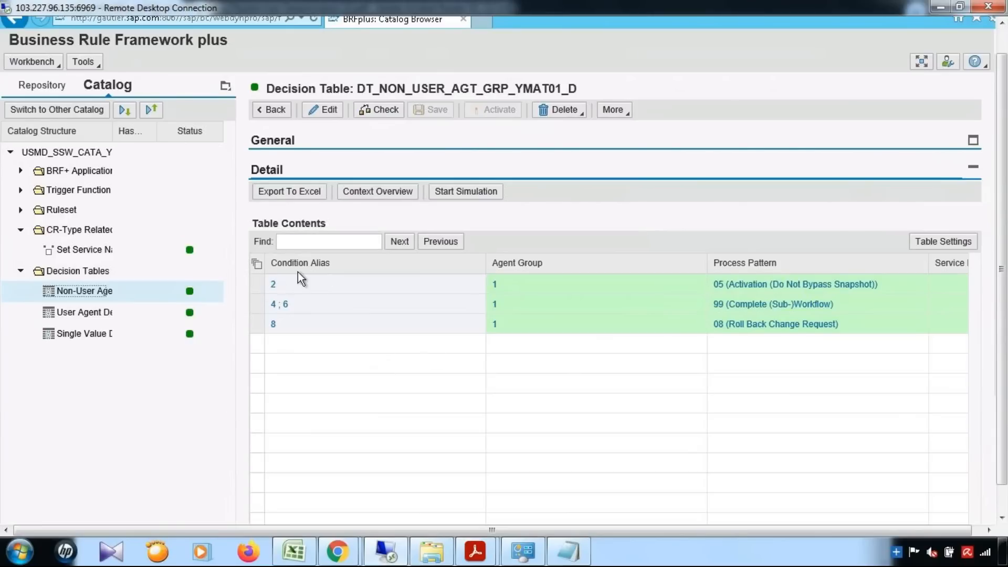
left_click(111, 335)
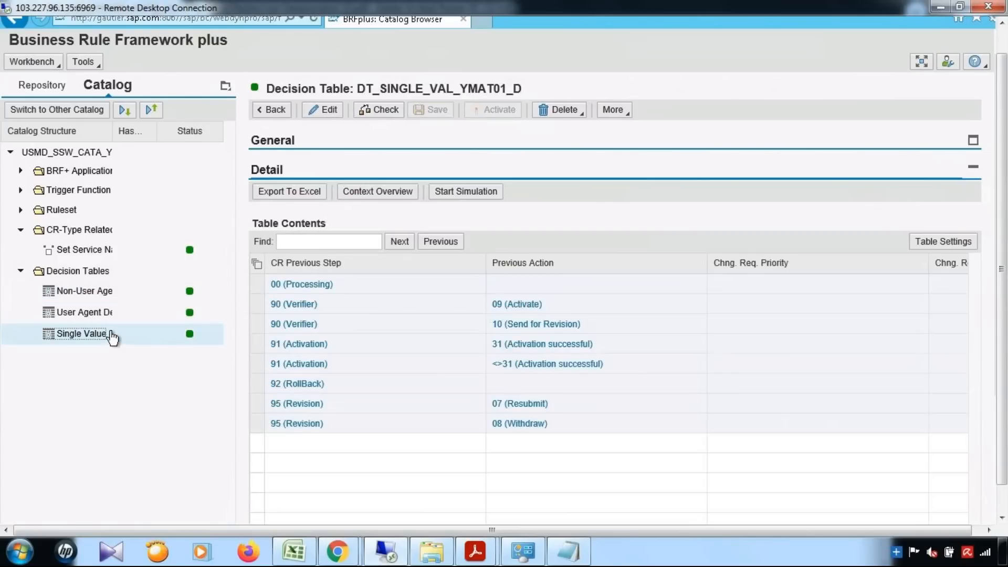
left_click_drag(1005, 308, 1004, 377)
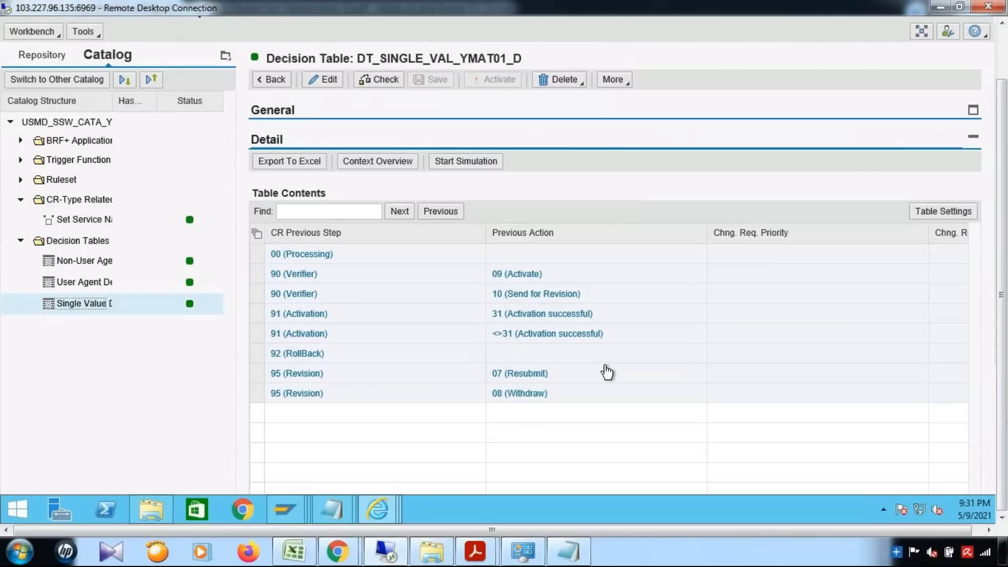
scroll(749, 362, "down", 1)
scroll(749, 363, "up", 1)
scroll(712, 367, "down", 1)
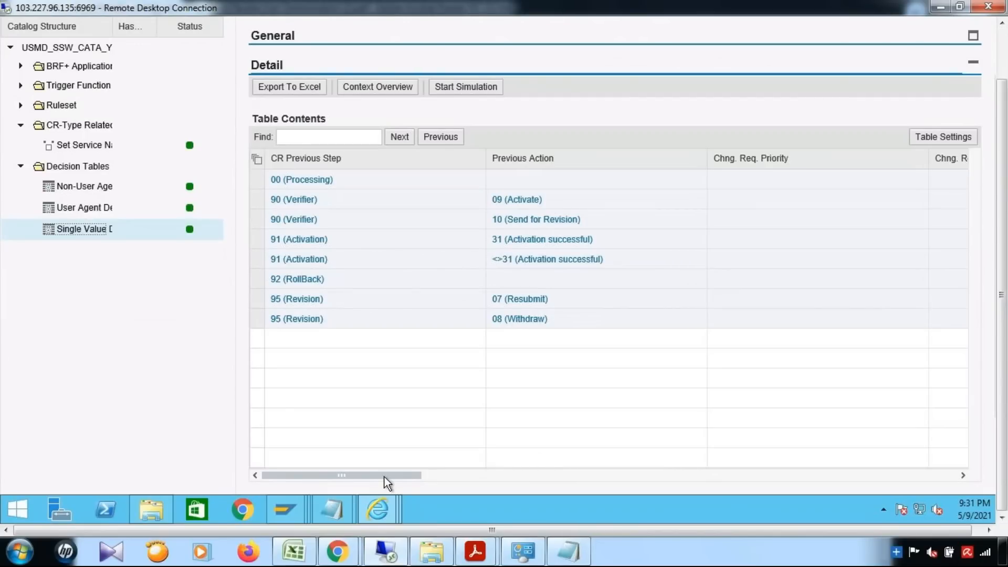
left_click_drag(582, 475, 964, 480)
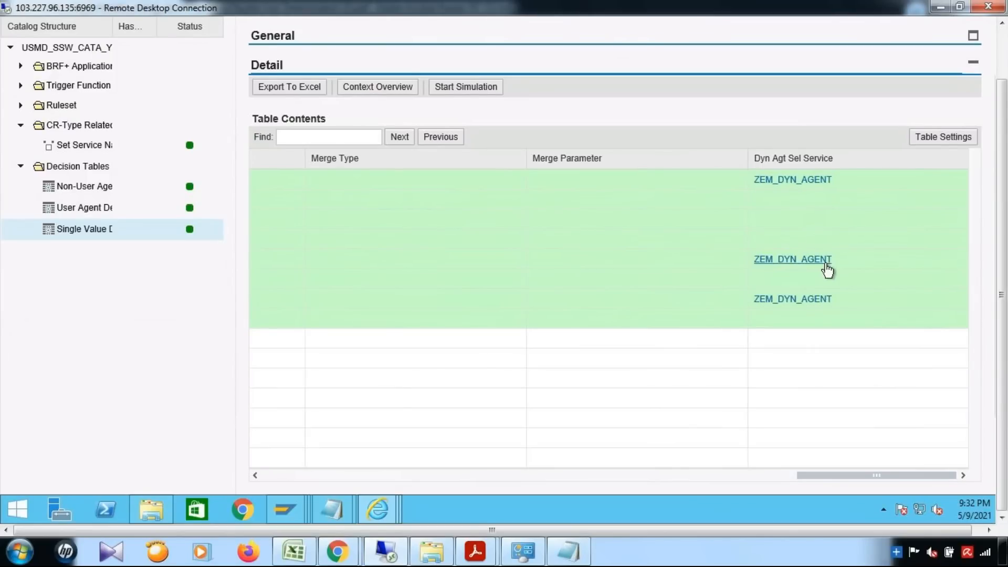
left_click_drag(796, 480, 565, 487)
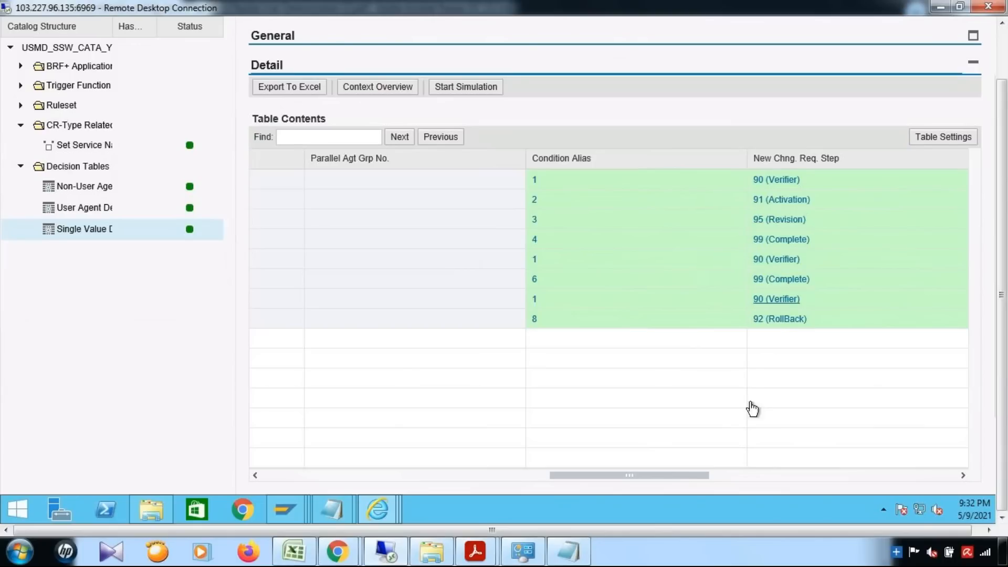
left_click(729, 477)
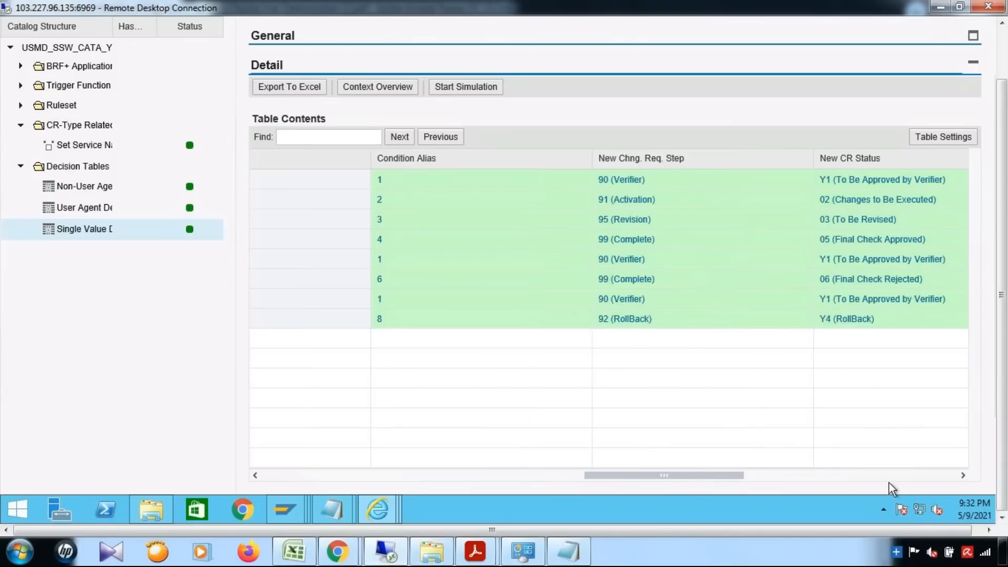
left_click(889, 478)
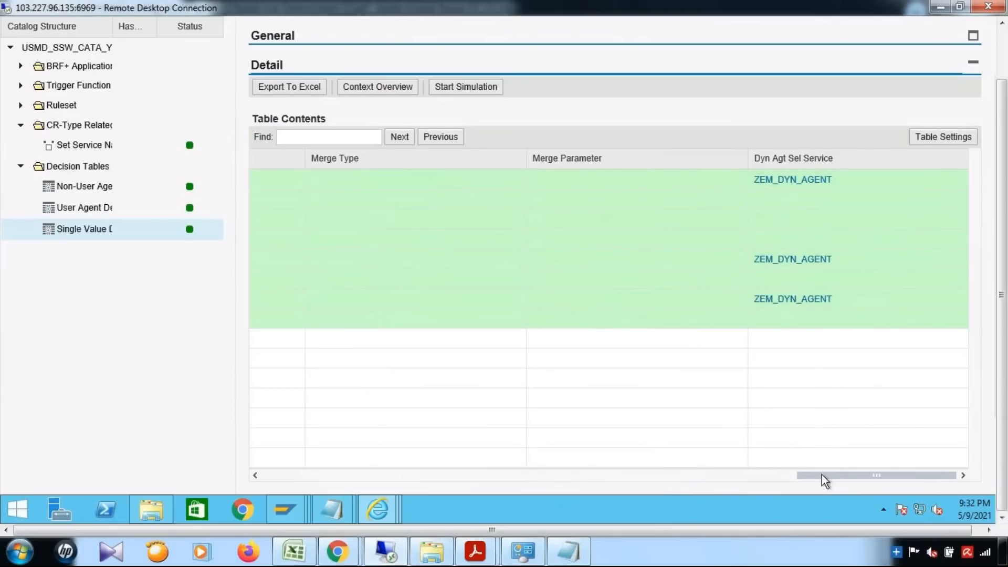
left_click(616, 478)
left_click(598, 477)
left_click(578, 478)
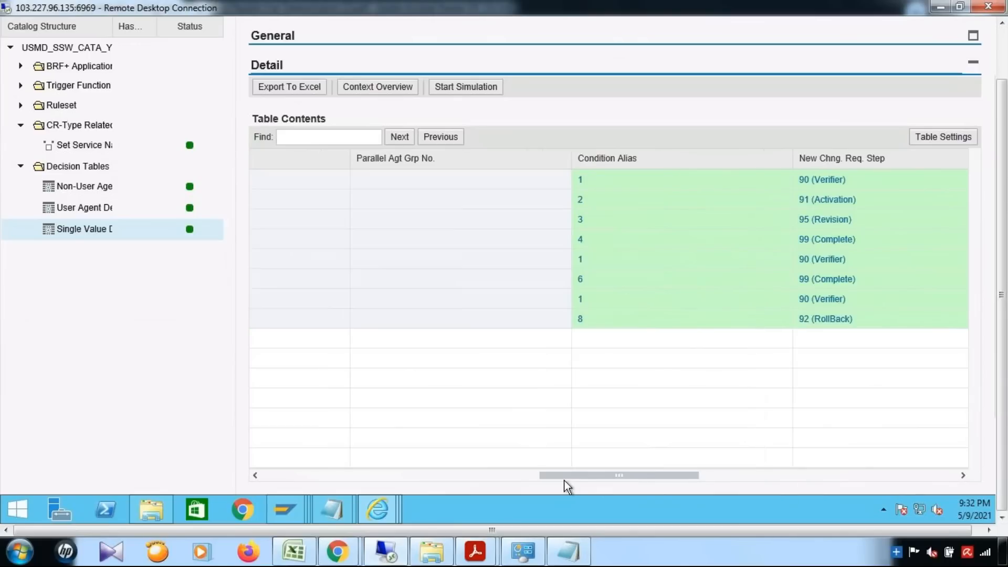
left_click_drag(584, 482, 603, 483)
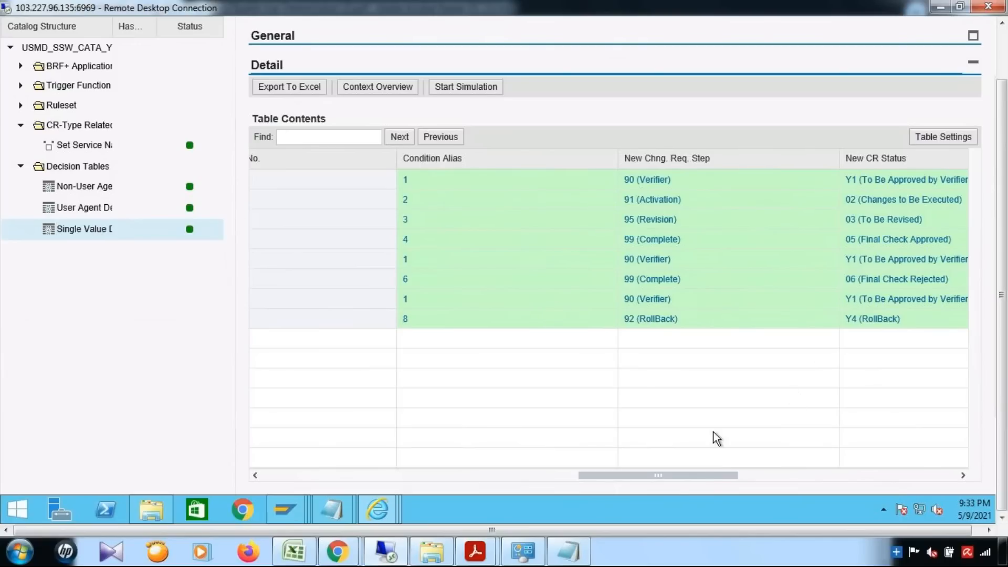
left_click_drag(669, 475, 928, 477)
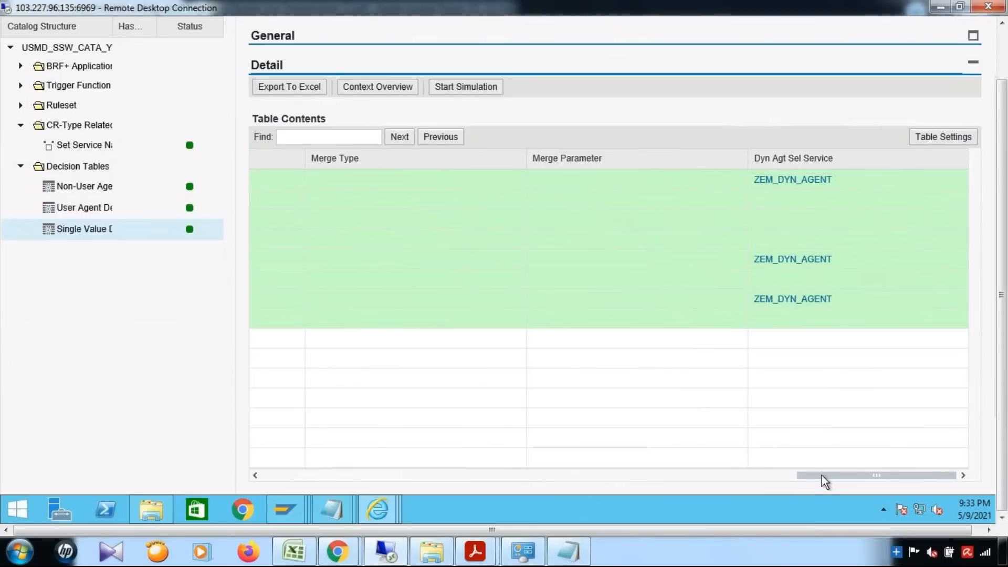
left_click(605, 471)
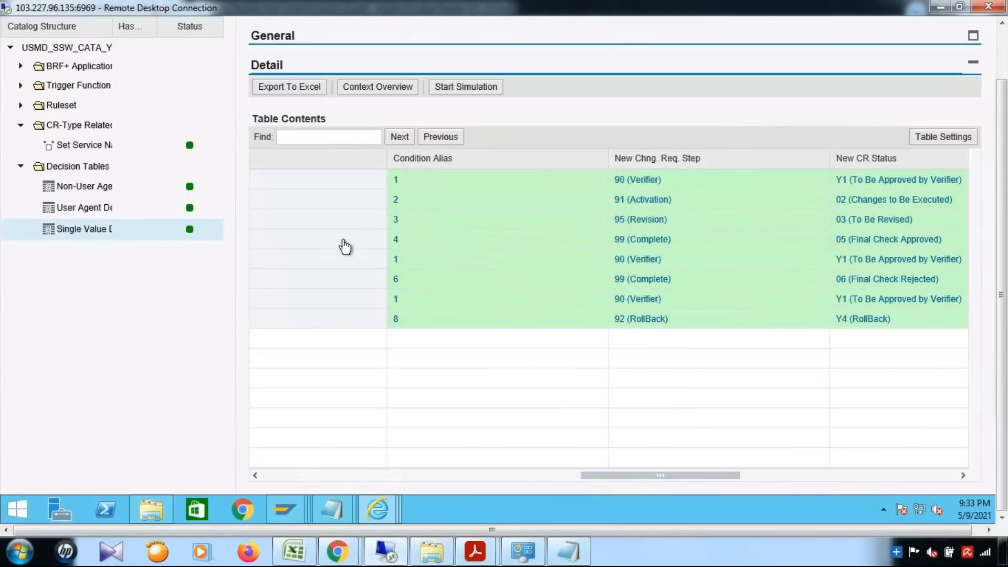
Open the User Agent decision table showing condition 3, step 4, agent INIT.
left_click(101, 212)
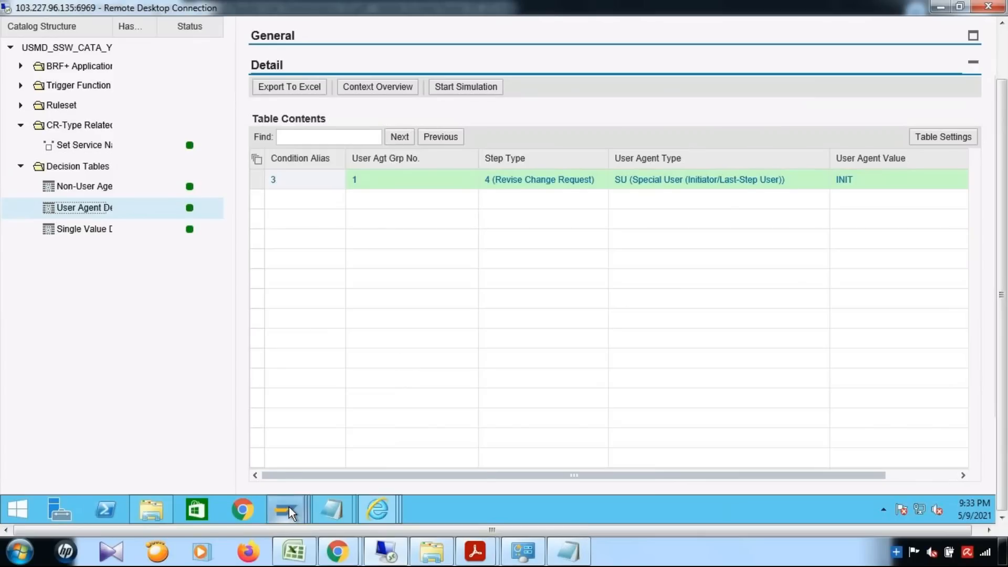
Review the ZMATKL_USER entry for material group 000000001, then minimize the data browser.
mouse_move(288, 506)
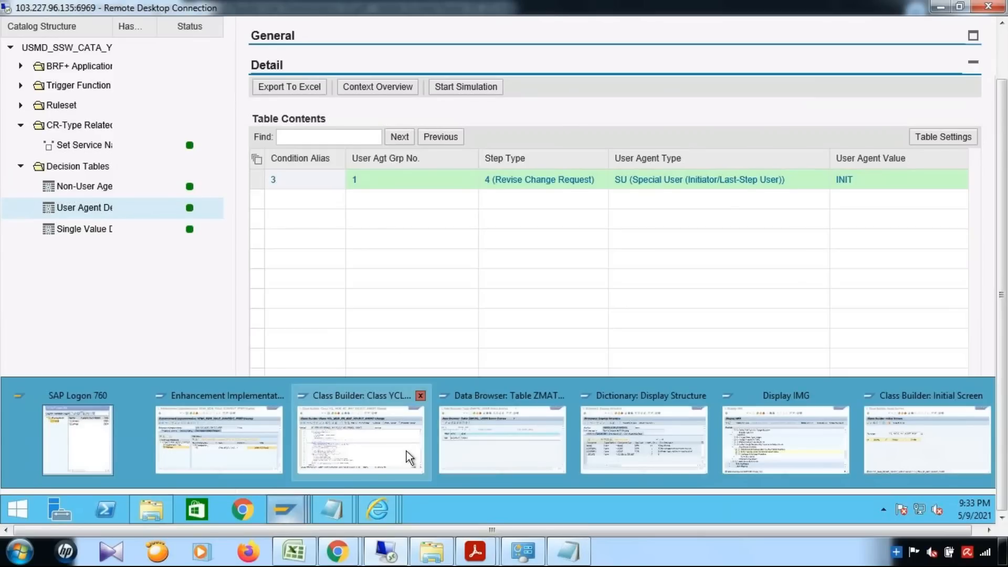
left_click(496, 455)
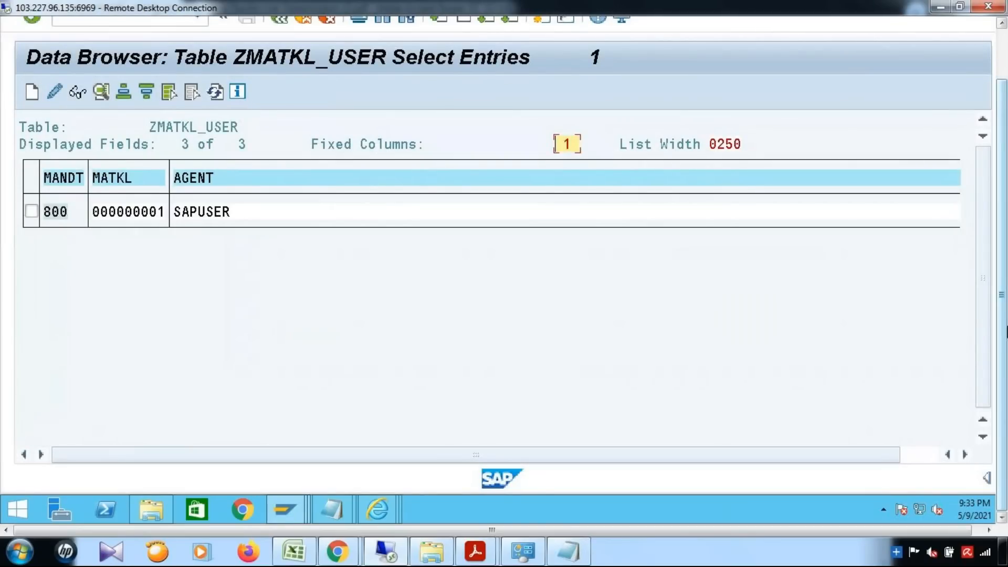
left_click_drag(1007, 332, 1005, 252)
left_click(910, 29)
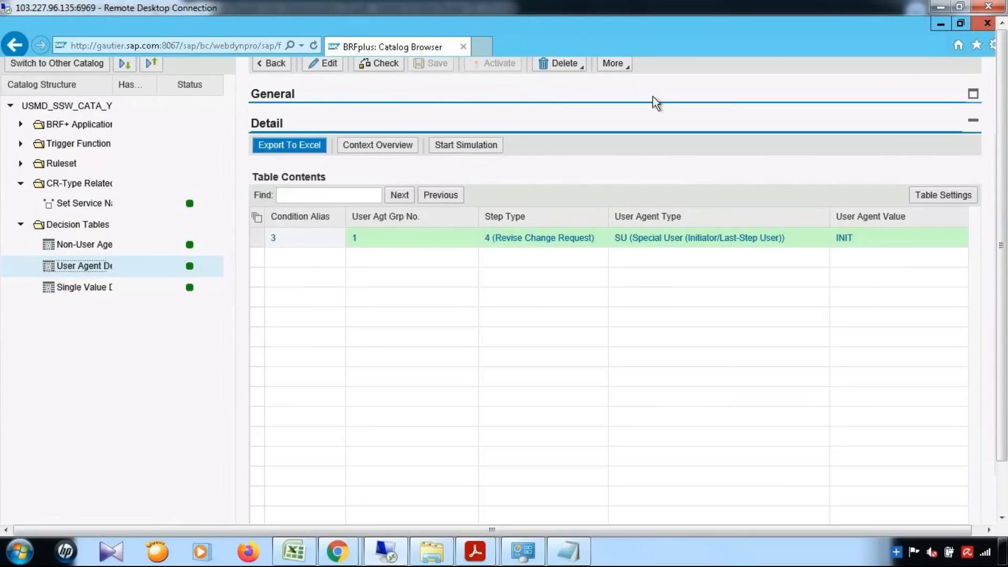
Fill B357 'Rule Context Preparation' and B361 'Dynamic Agent Slection' green in the Book6 notes.
left_click(293, 551)
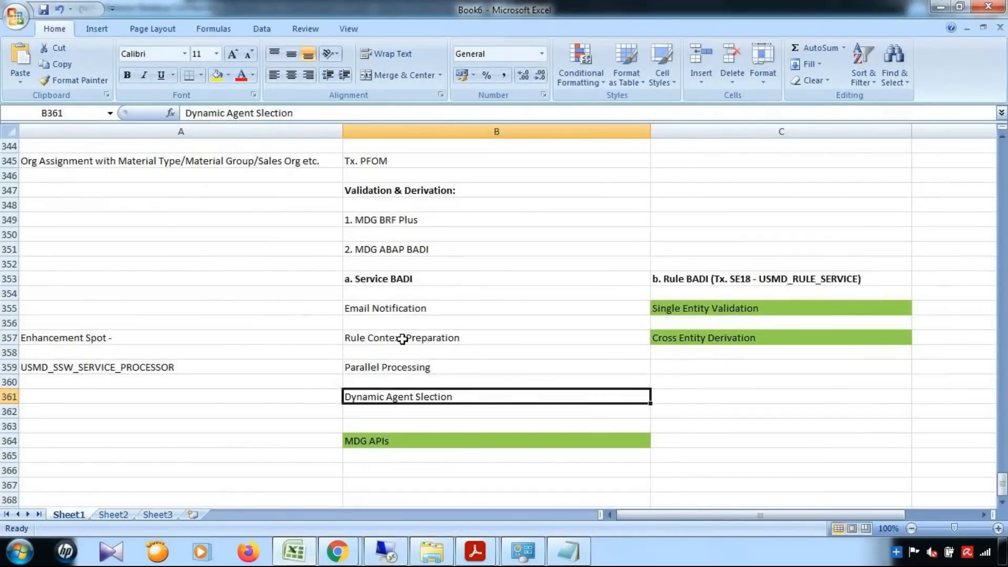
left_click(386, 339)
left_click(228, 75)
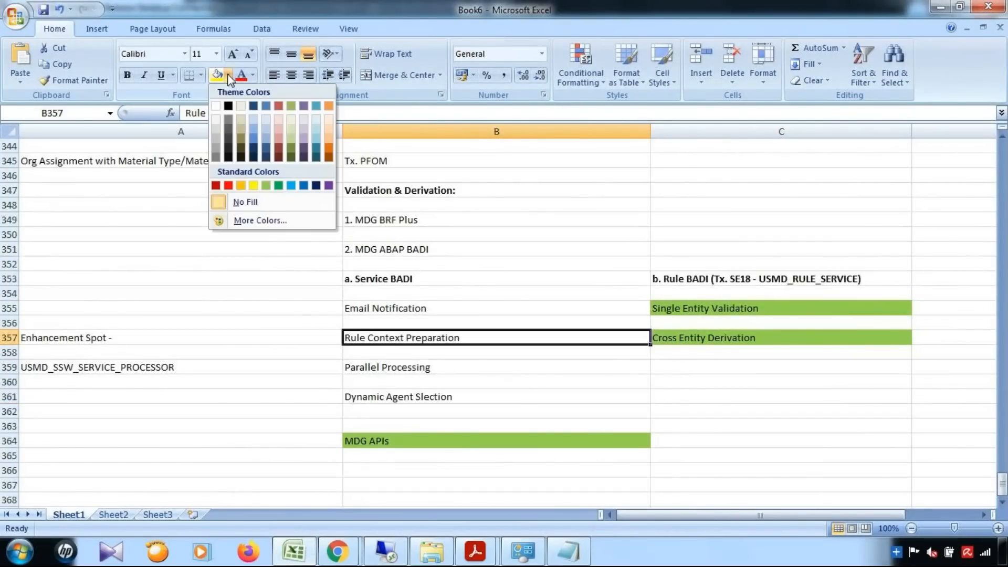
left_click(267, 185)
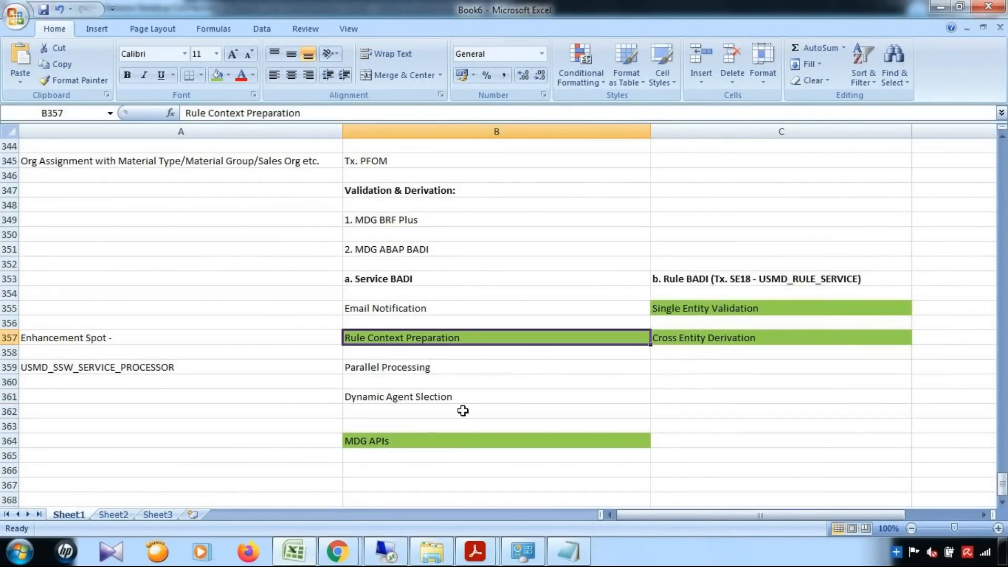
left_click(452, 398)
left_click(217, 75)
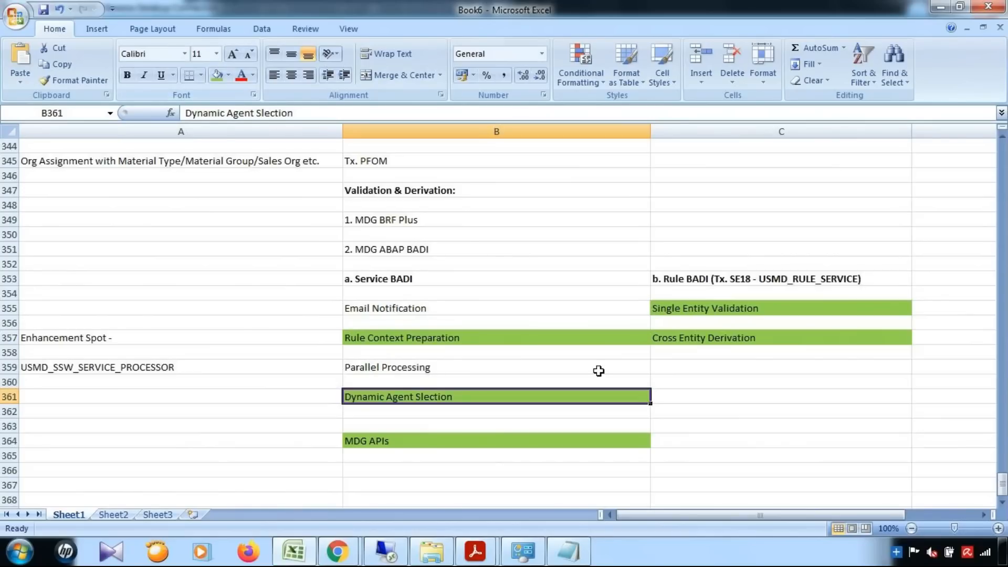
left_click(626, 336)
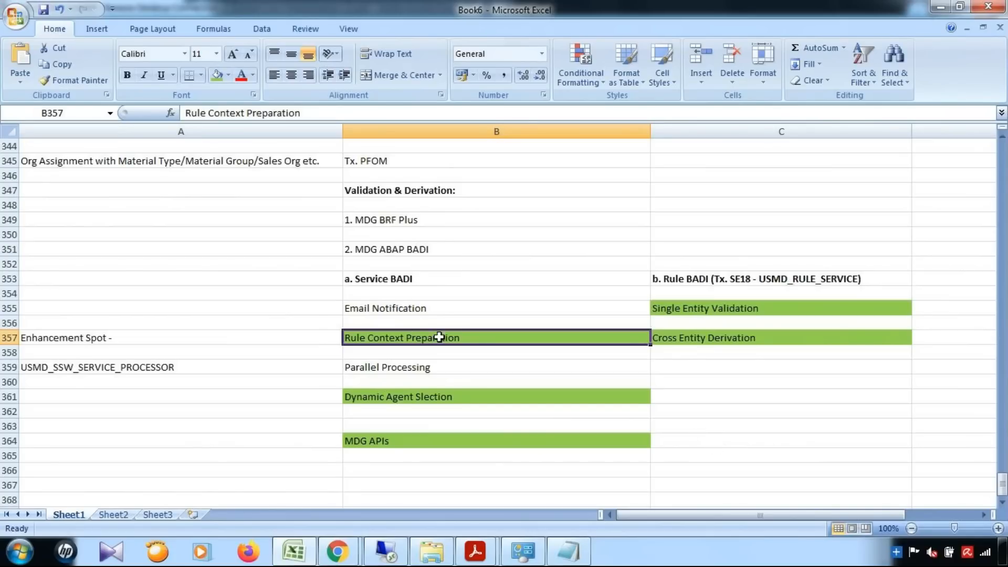
Look over the notes in B355, B360, B359 and B353, then bring Chrome to the front.
left_click(439, 305)
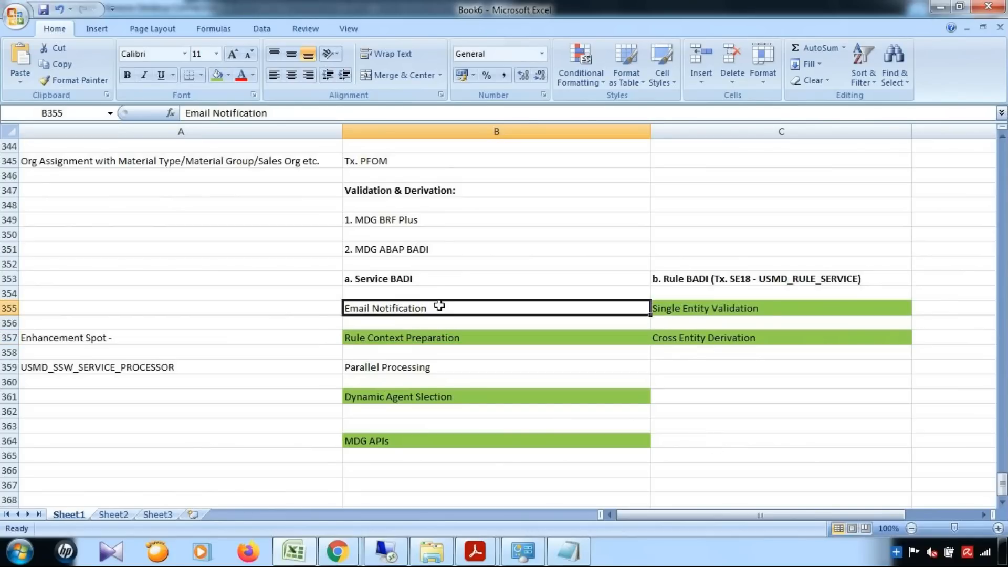
left_click(423, 382)
left_click(423, 369)
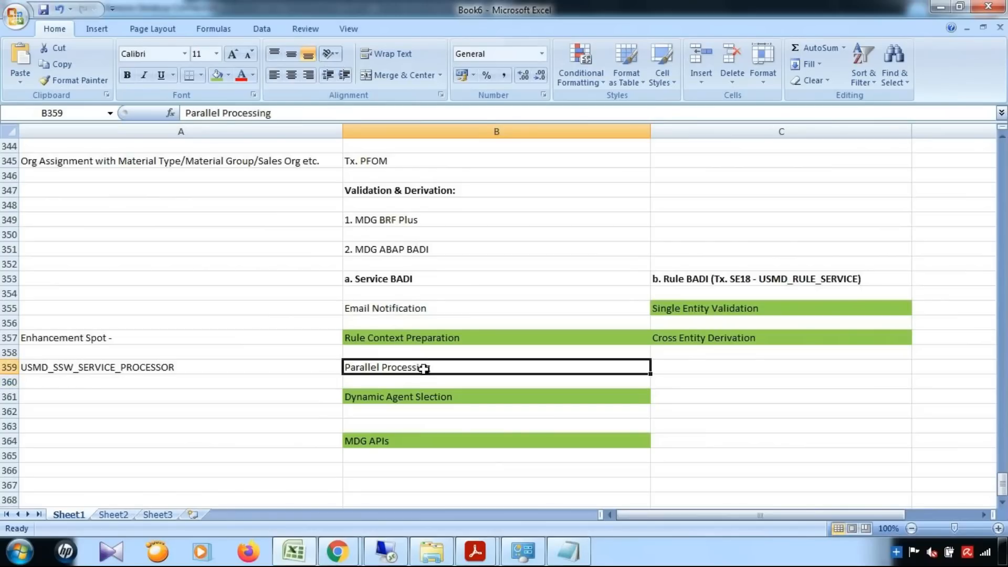
left_click(436, 282)
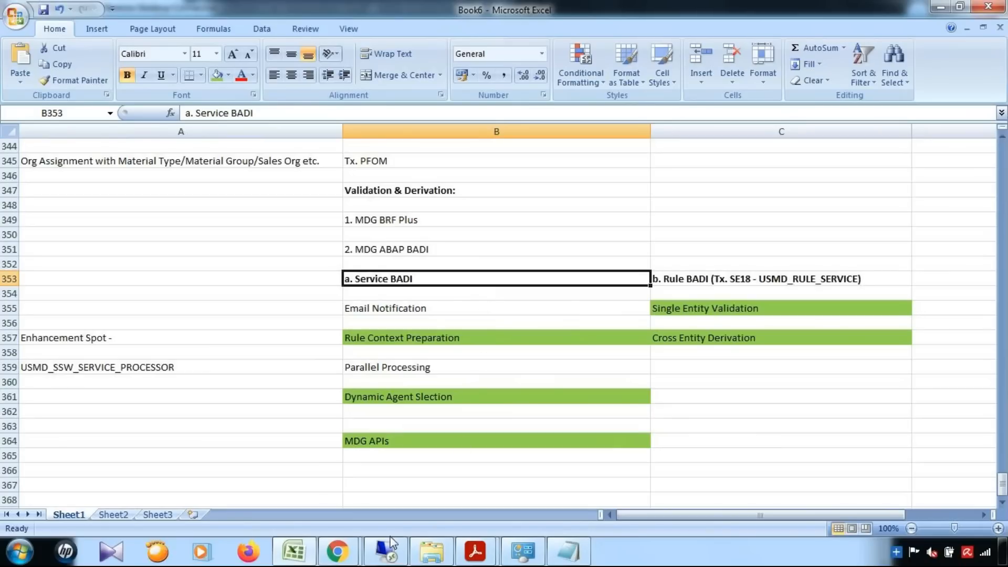
left_click(336, 556)
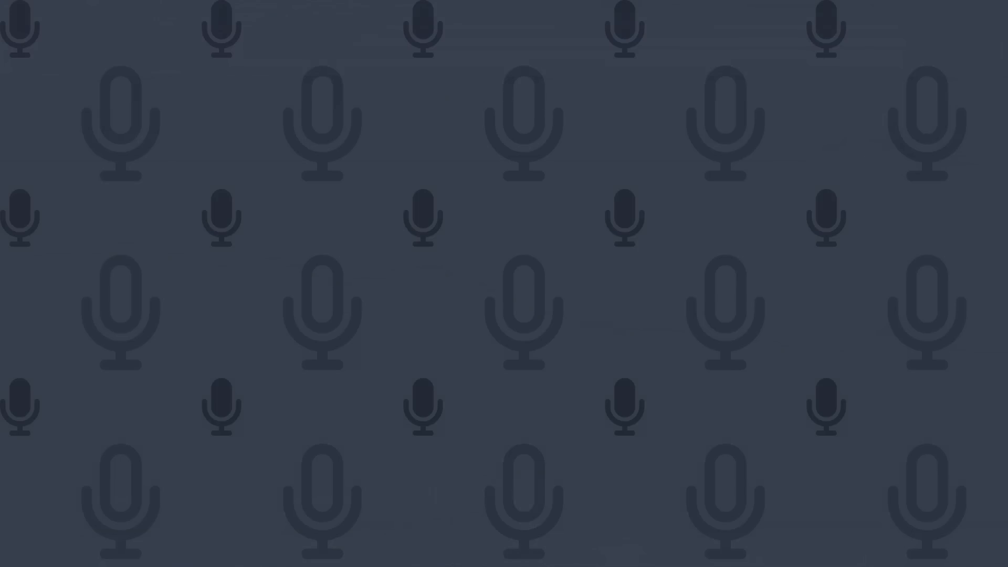